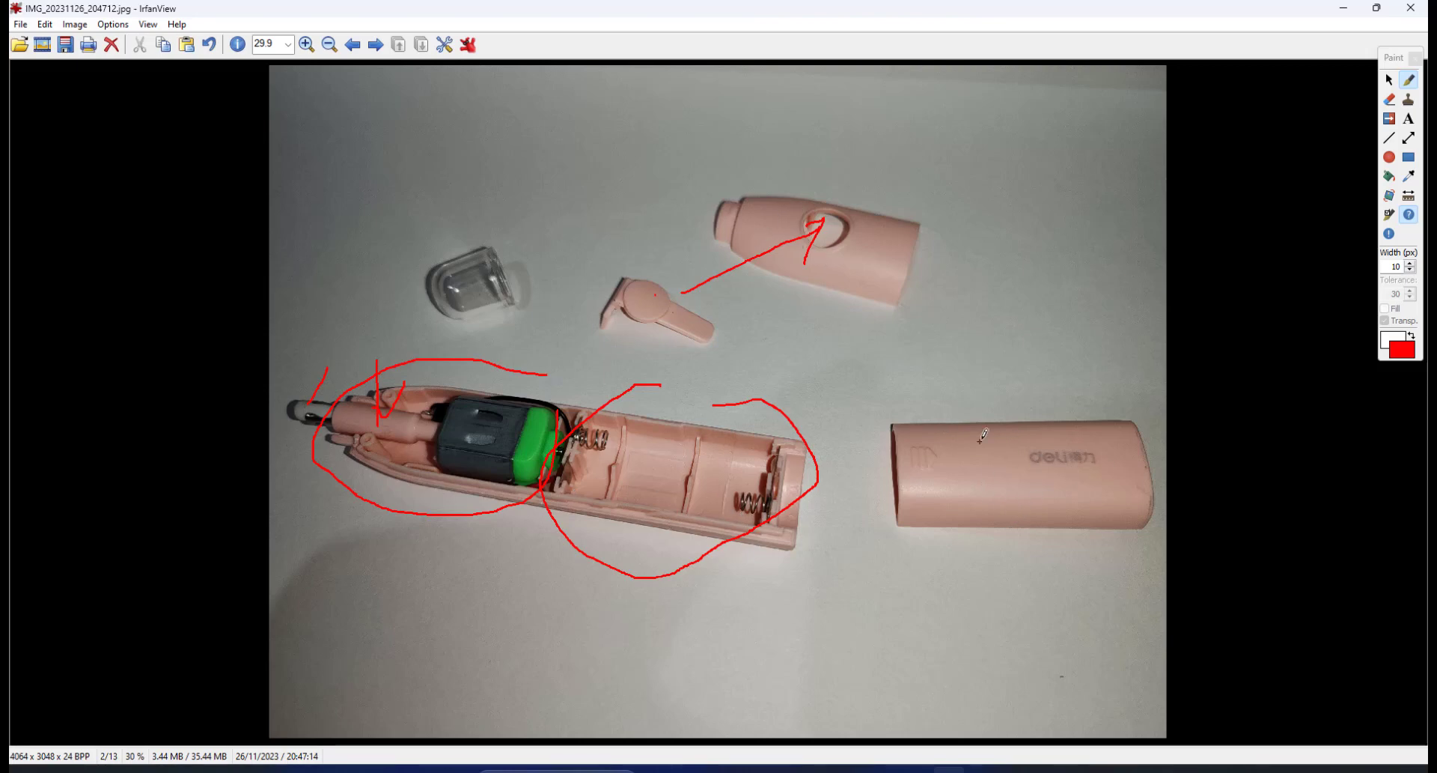
Switch to IrfanView and mark the trimmer photo in red, circling the body and drawing its centre line and wide end section.
{"action": "mouse_move", "coordinate": [514, 212]}
{"action": "left_mouse_down"}
{"action": "mouse_move", "coordinate": [477, 271]}
{"action": "mouse_move", "coordinate": [502, 262]}
{"action": "left_mouse_up"}
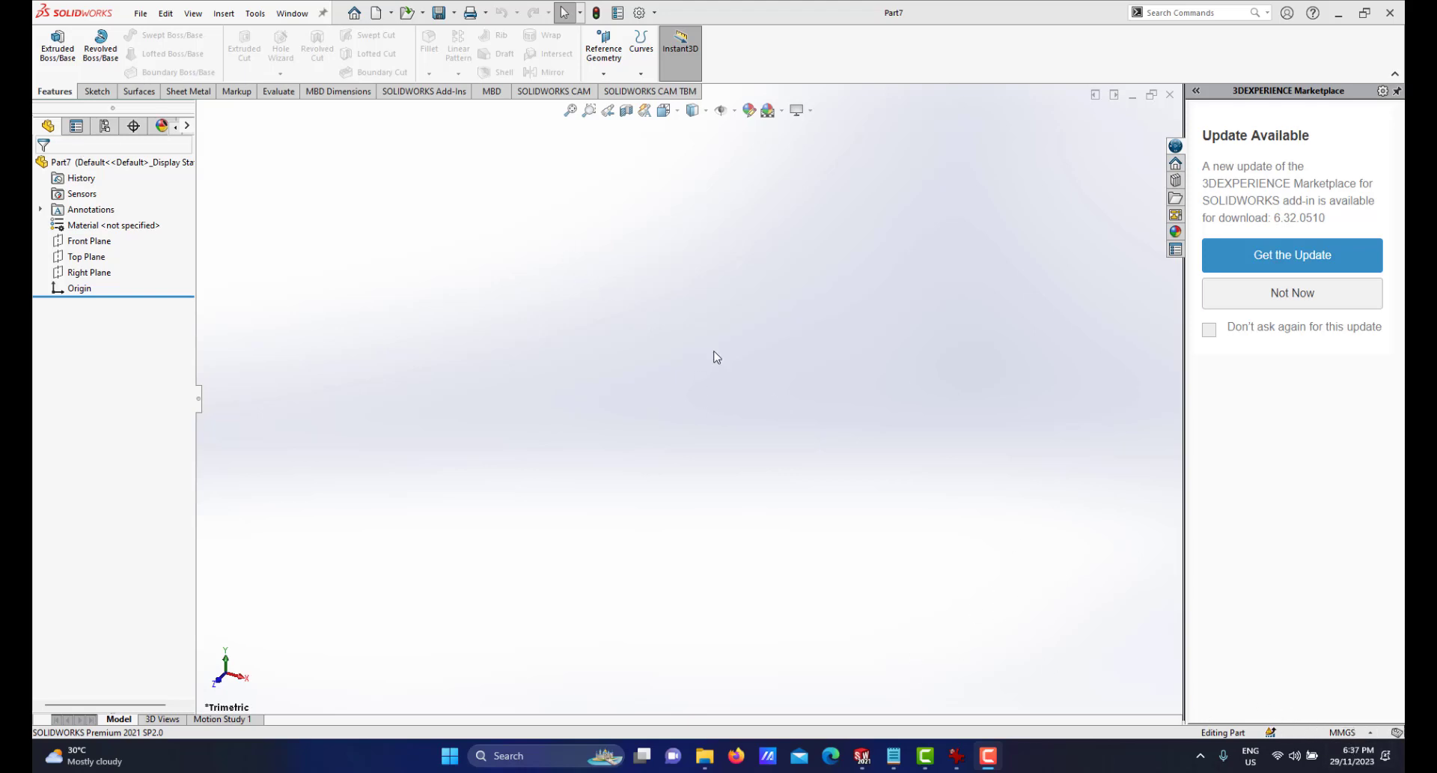
{"action": "left_click", "coordinate": [956, 756]}
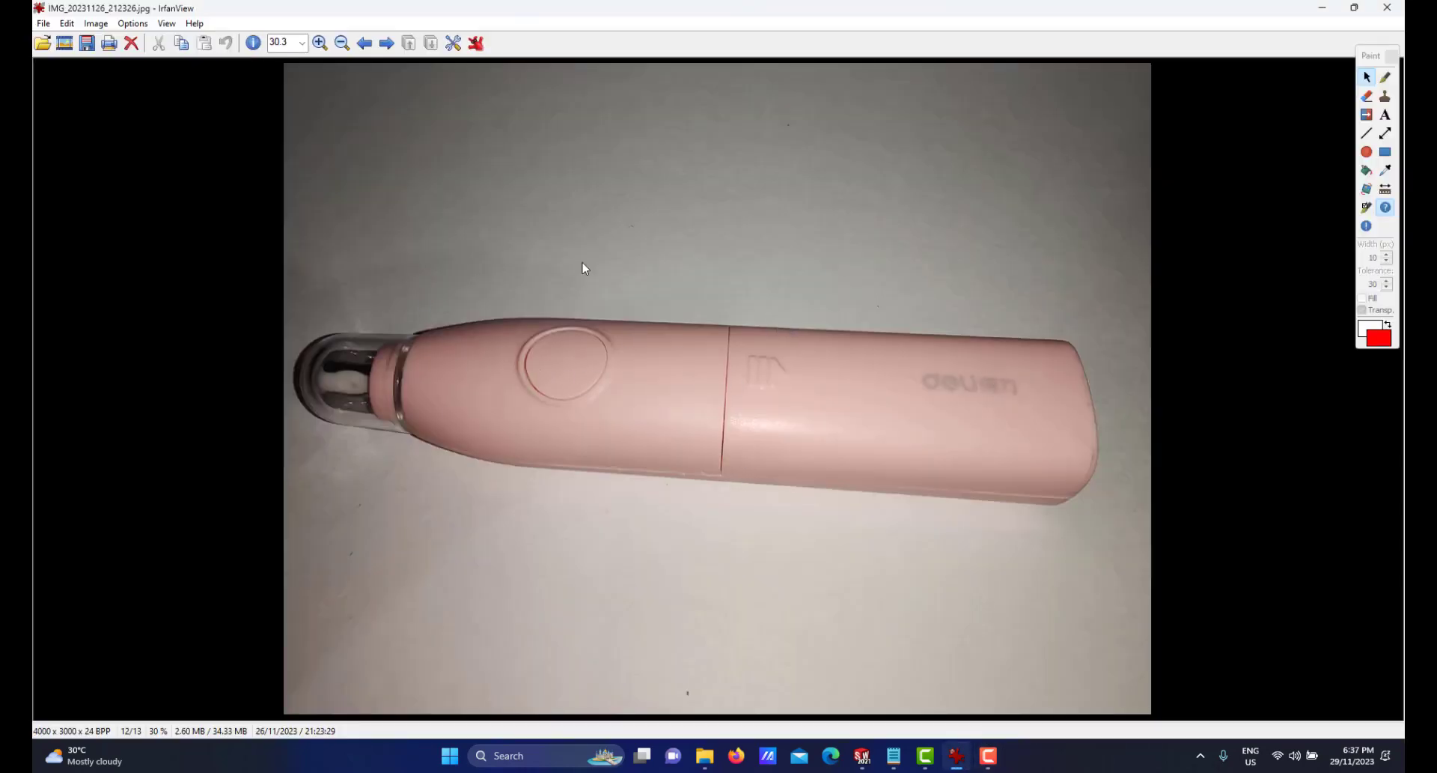
{"action": "left_click", "coordinate": [1385, 77]}
{"action": "mouse_move", "coordinate": [394, 284]}
{"action": "left_mouse_down"}
{"action": "mouse_move", "coordinate": [1069, 343]}
{"action": "mouse_move", "coordinate": [1102, 524]}
{"action": "mouse_move", "coordinate": [324, 443]}
{"action": "mouse_move", "coordinate": [394, 284]}
{"action": "left_mouse_up"}
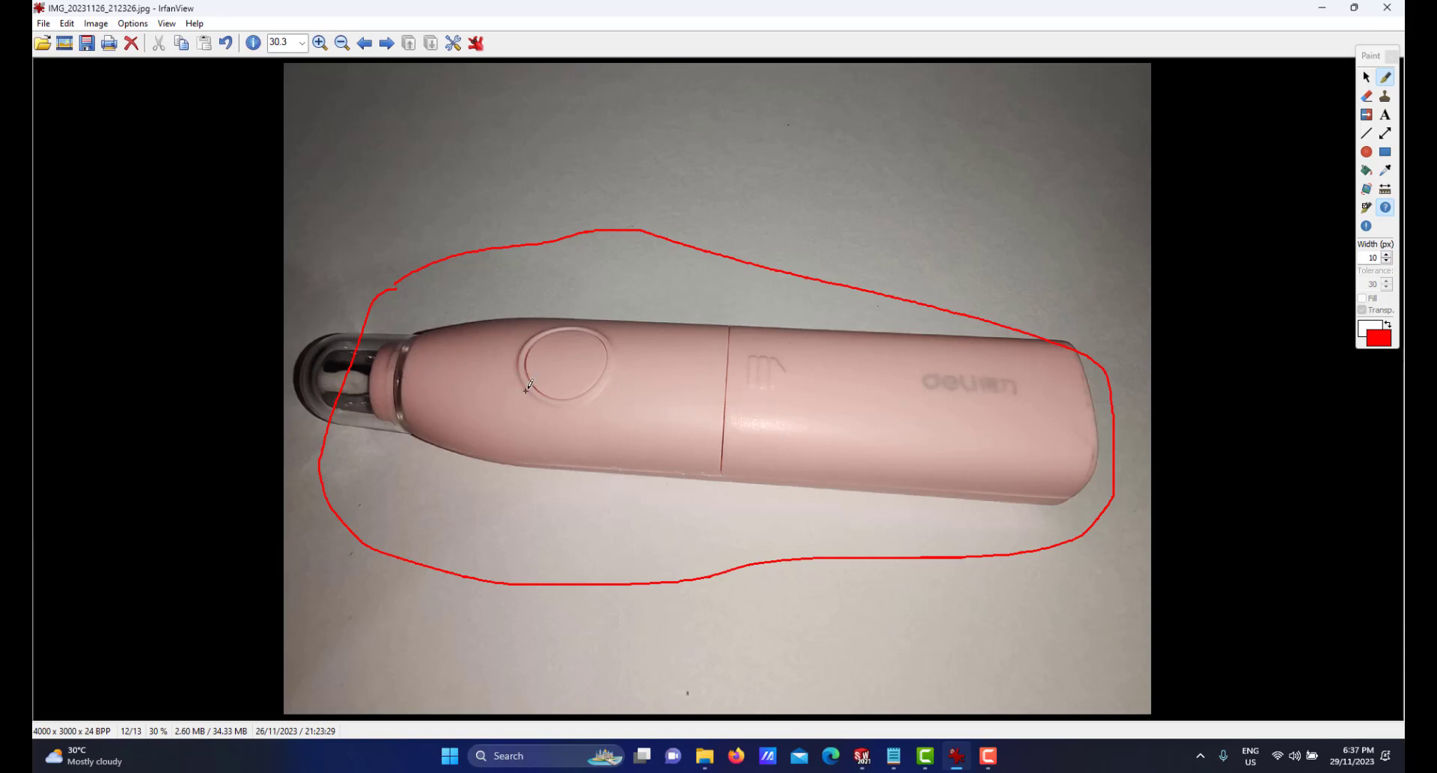
{"action": "mouse_move", "coordinate": [436, 380]}
{"action": "left_mouse_down"}
{"action": "mouse_move", "coordinate": [1063, 402]}
{"action": "mouse_move", "coordinate": [1035, 395]}
{"action": "mouse_move", "coordinate": [1045, 481]}
{"action": "mouse_move", "coordinate": [1105, 473]}
{"action": "mouse_move", "coordinate": [1072, 346]}
{"action": "left_mouse_up"}
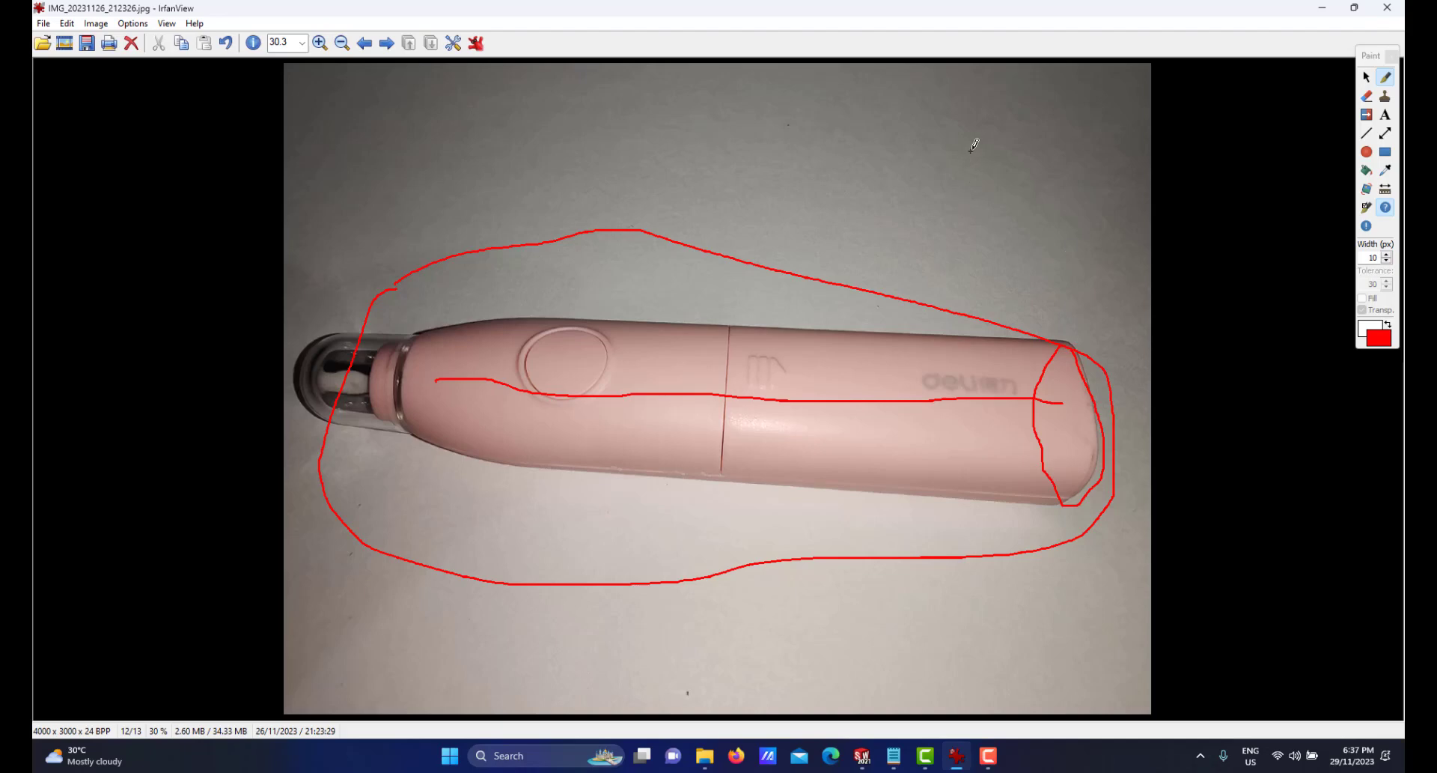
Sketch a rounded square cross-section in red above the trimmer's wide end.
{"action": "left_click_drag", "start_coordinate": [943, 149], "coordinate": [1046, 139]}
{"action": "left_click_drag", "start_coordinate": [940, 228], "coordinate": [1046, 238]}
{"action": "mouse_move", "coordinate": [1045, 139]}
{"action": "left_mouse_down"}
{"action": "mouse_move", "coordinate": [1066, 170]}
{"action": "mouse_move", "coordinate": [1048, 238]}
{"action": "left_mouse_up"}
{"action": "mouse_move", "coordinate": [943, 157]}
{"action": "left_mouse_down"}
{"action": "mouse_move", "coordinate": [929, 177]}
{"action": "mouse_move", "coordinate": [935, 229]}
{"action": "left_mouse_up"}
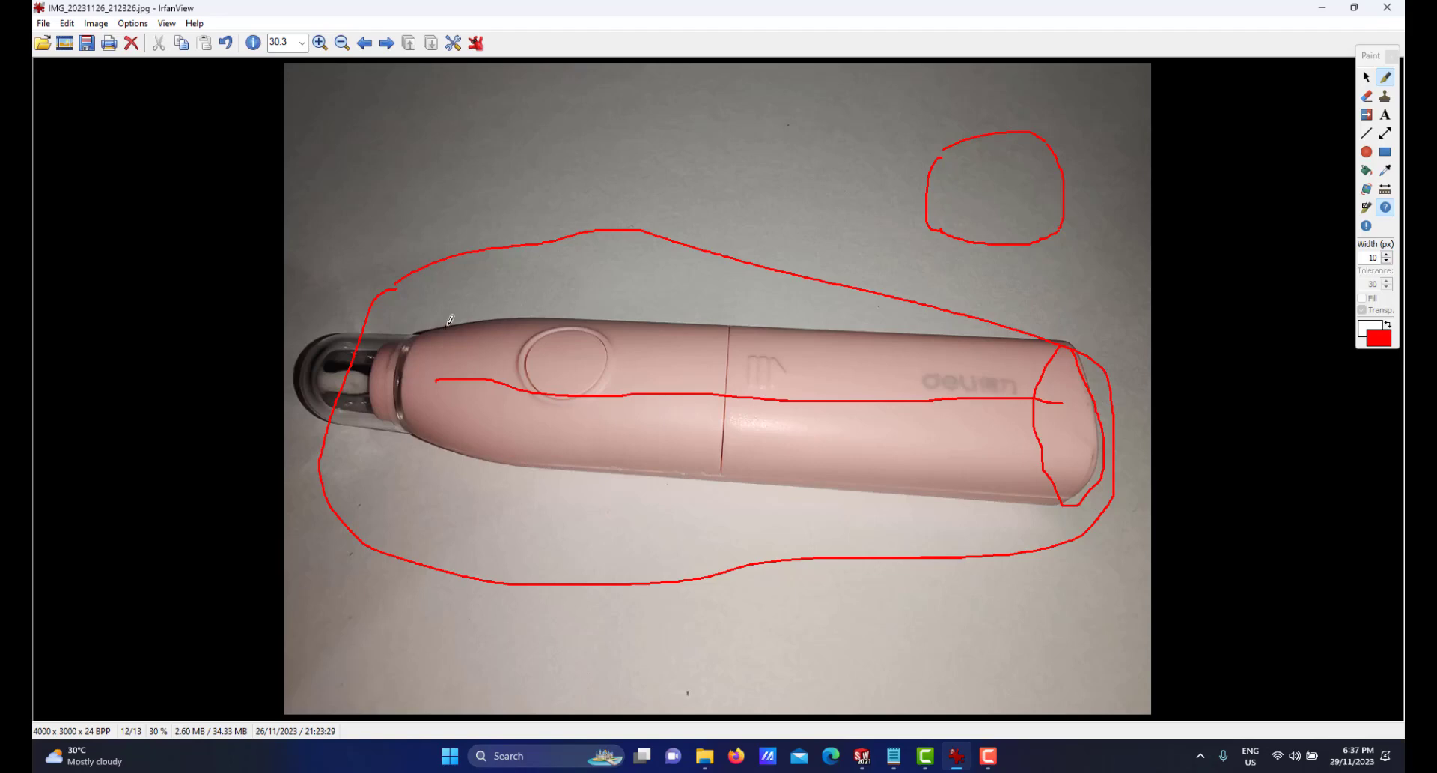
Mark the sections at the trimmer's narrow end and trace the body's upper and lower edges in red.
{"action": "mouse_move", "coordinate": [430, 331]}
{"action": "left_mouse_down"}
{"action": "mouse_move", "coordinate": [408, 405]}
{"action": "mouse_move", "coordinate": [435, 412]}
{"action": "mouse_move", "coordinate": [435, 325]}
{"action": "mouse_move", "coordinate": [383, 345]}
{"action": "mouse_move", "coordinate": [371, 408]}
{"action": "mouse_move", "coordinate": [395, 408]}
{"action": "mouse_move", "coordinate": [396, 375]}
{"action": "left_mouse_up"}
{"action": "mouse_move", "coordinate": [429, 330]}
{"action": "left_mouse_down"}
{"action": "mouse_move", "coordinate": [535, 316]}
{"action": "mouse_move", "coordinate": [929, 340]}
{"action": "left_mouse_up"}
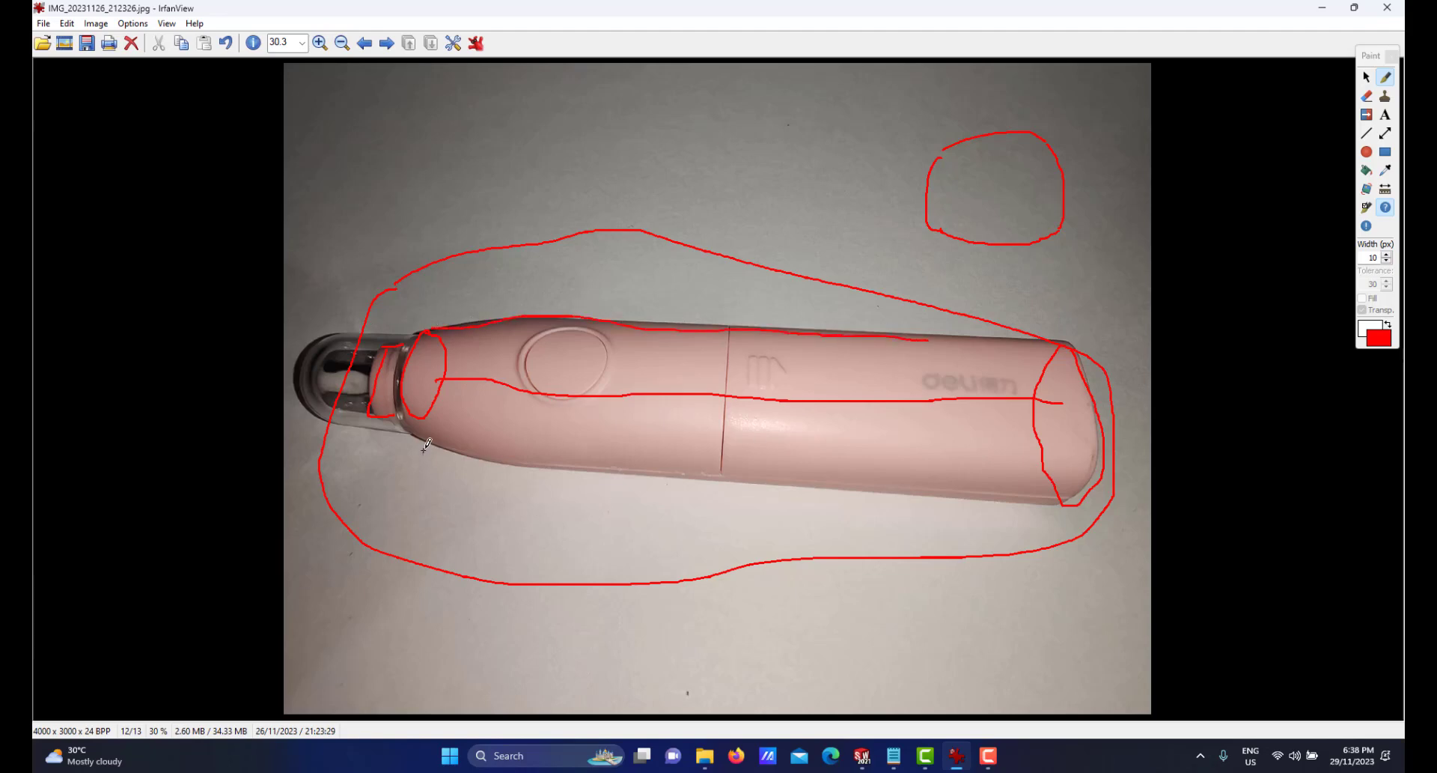
{"action": "left_click_drag", "start_coordinate": [425, 436], "coordinate": [1055, 505]}
{"action": "left_click_drag", "start_coordinate": [916, 343], "coordinate": [1022, 342]}
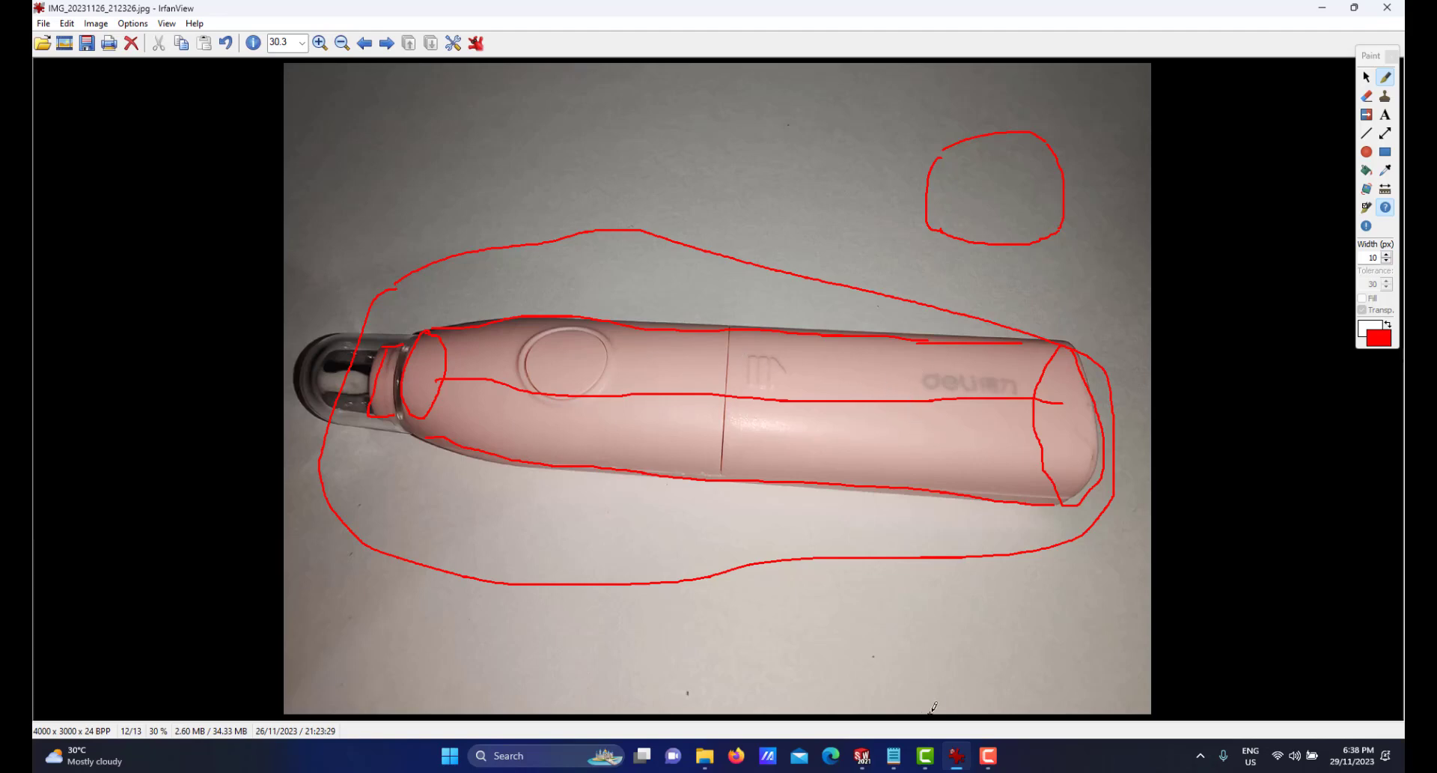
Return to the photos in IrfanView and bring up the next image, the hand-drawn sketch with dimensions.
{"action": "mouse_move", "coordinate": [862, 755]}
{"action": "left_click", "coordinate": [910, 659]}
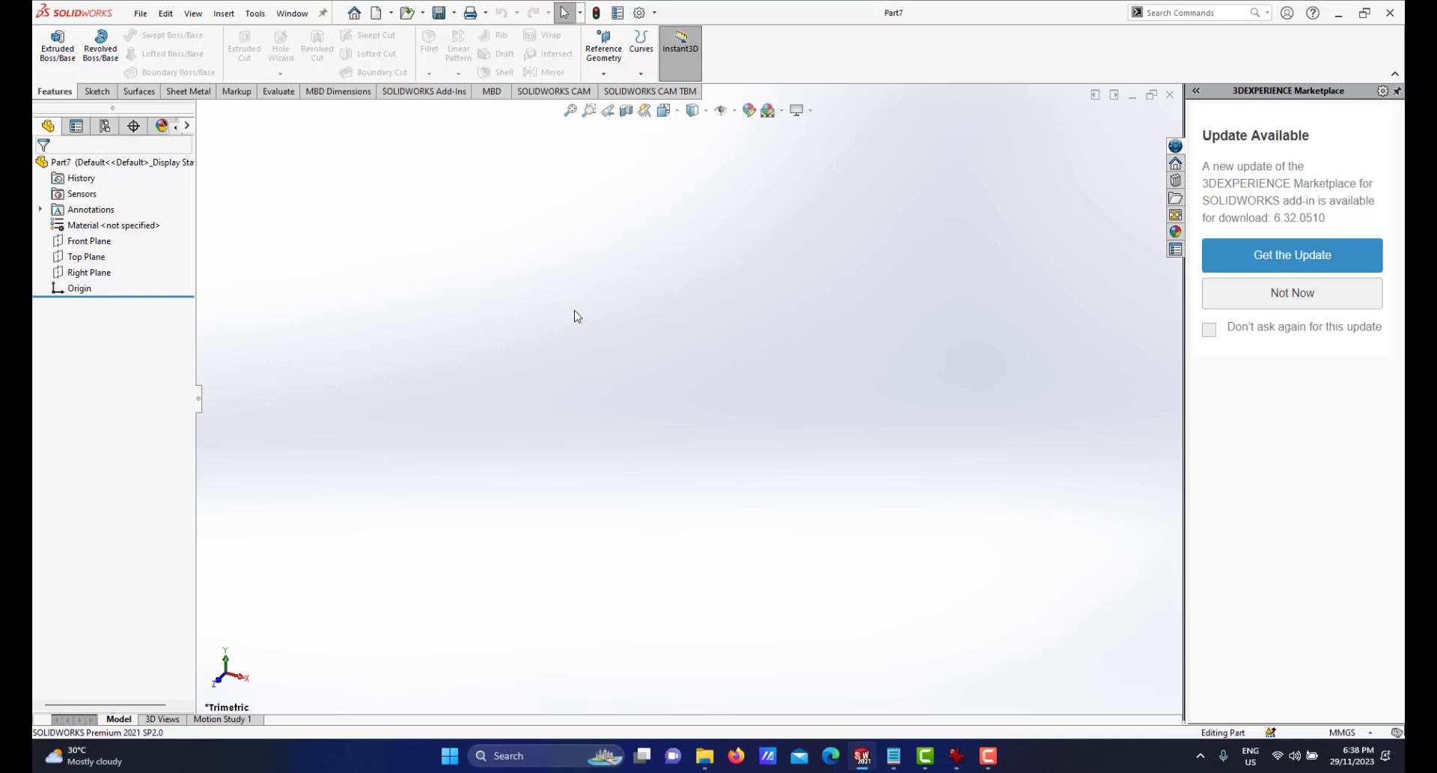
{"action": "left_click", "coordinate": [968, 758]}
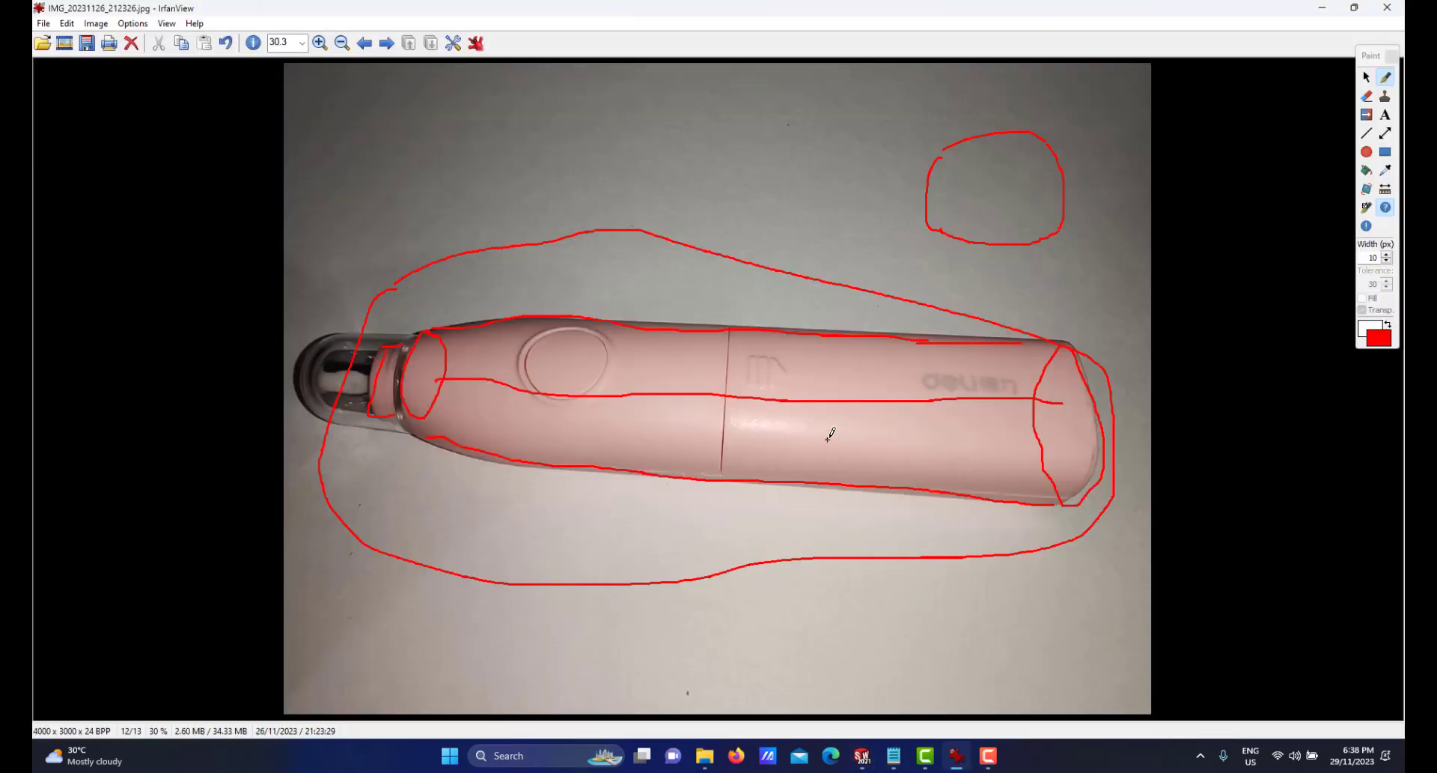
{"action": "key", "text": "Right"}
{"action": "key", "text": "l"}
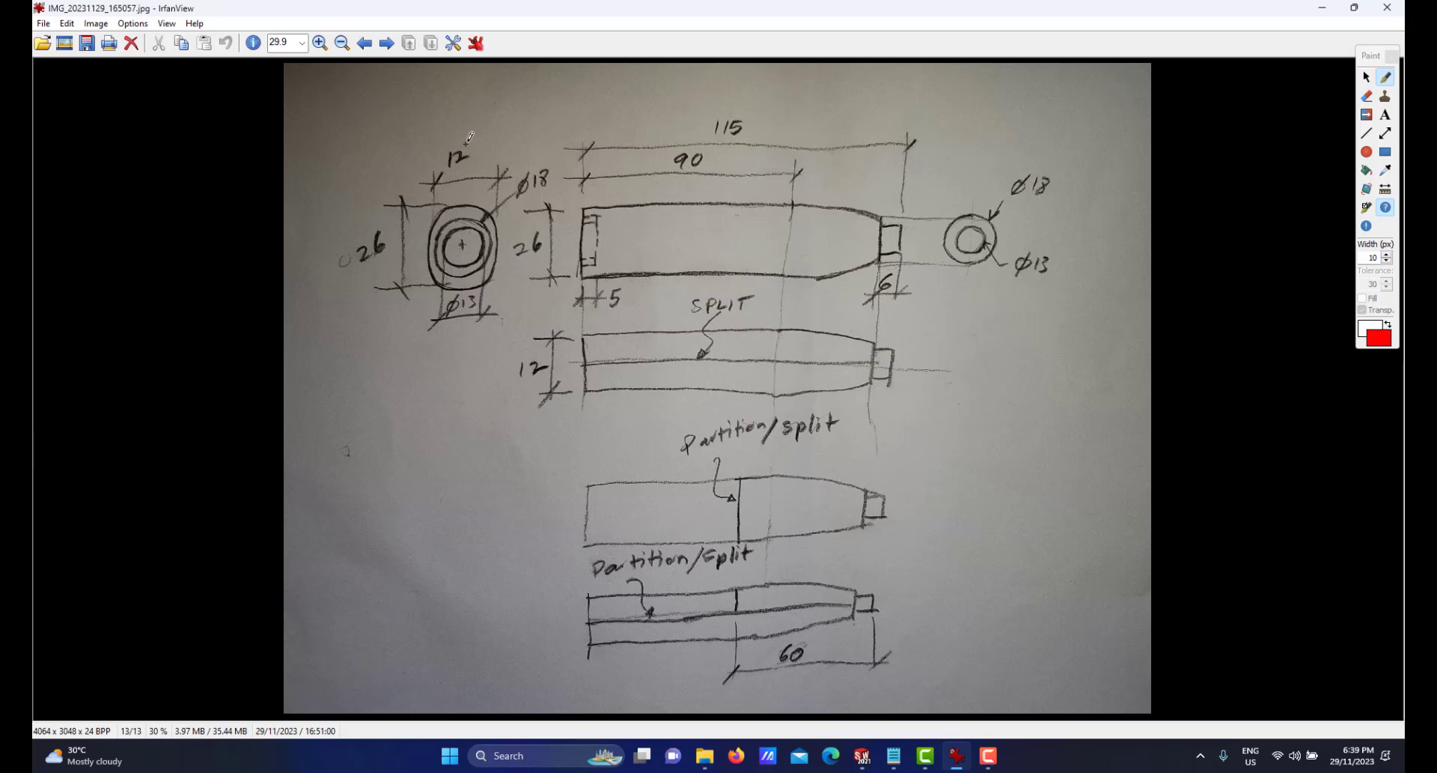
Correct the hand-drawn sketch by replacing the end view's width with 22 and adding the 109 length up to the neck.
{"action": "left_click", "coordinate": [1367, 97]}
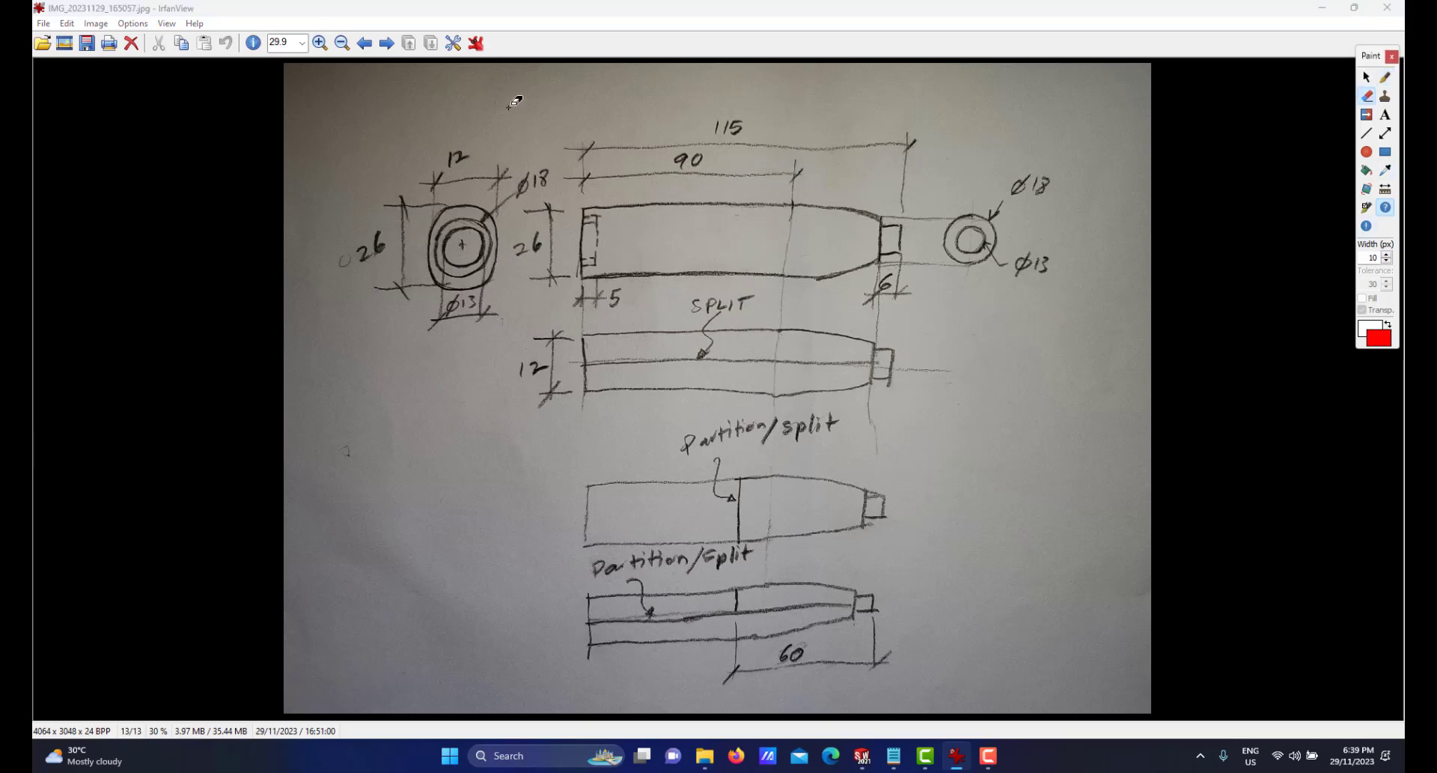
{"action": "left_click_drag", "start_coordinate": [456, 152], "coordinate": [453, 151]}
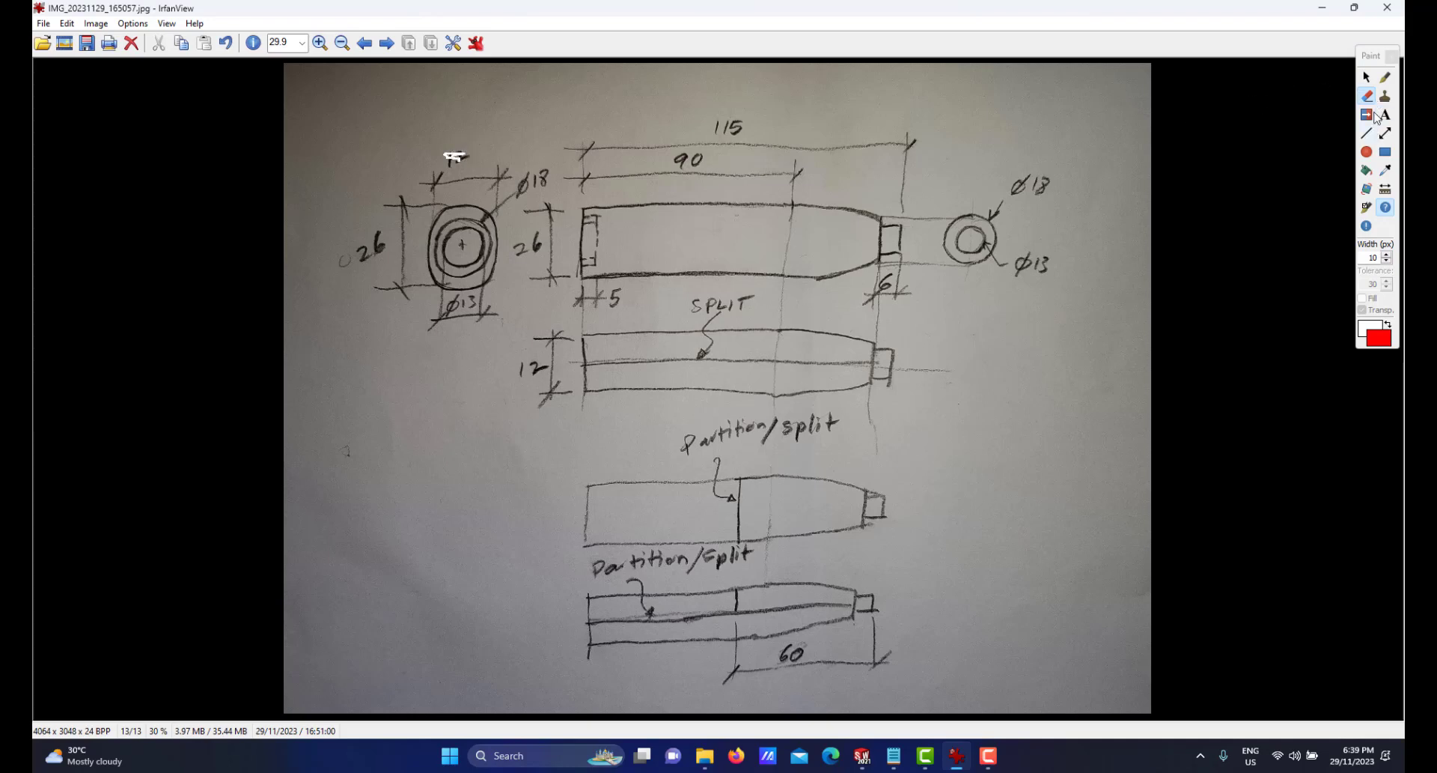
{"action": "left_click", "coordinate": [1385, 79]}
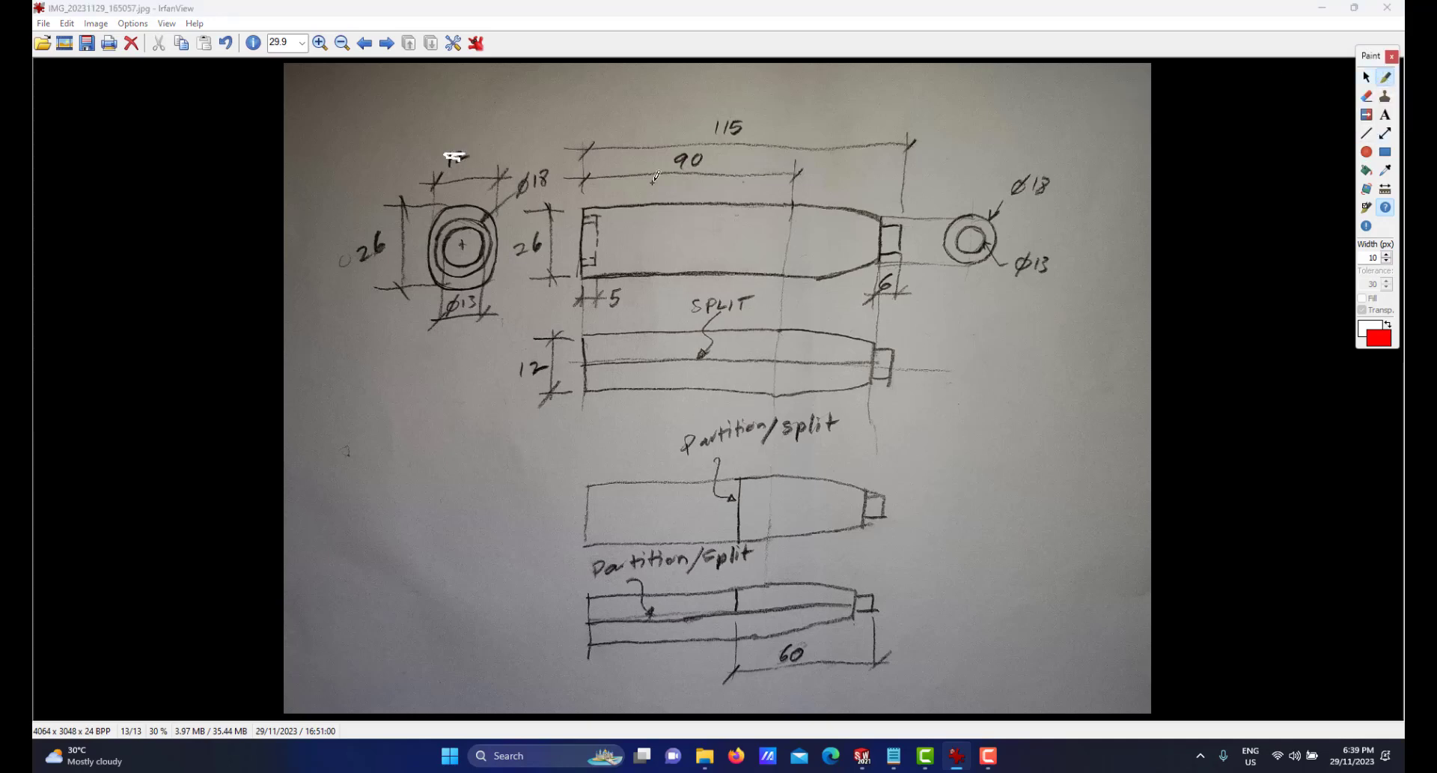
{"action": "left_click_drag", "start_coordinate": [446, 135], "coordinate": [454, 130]}
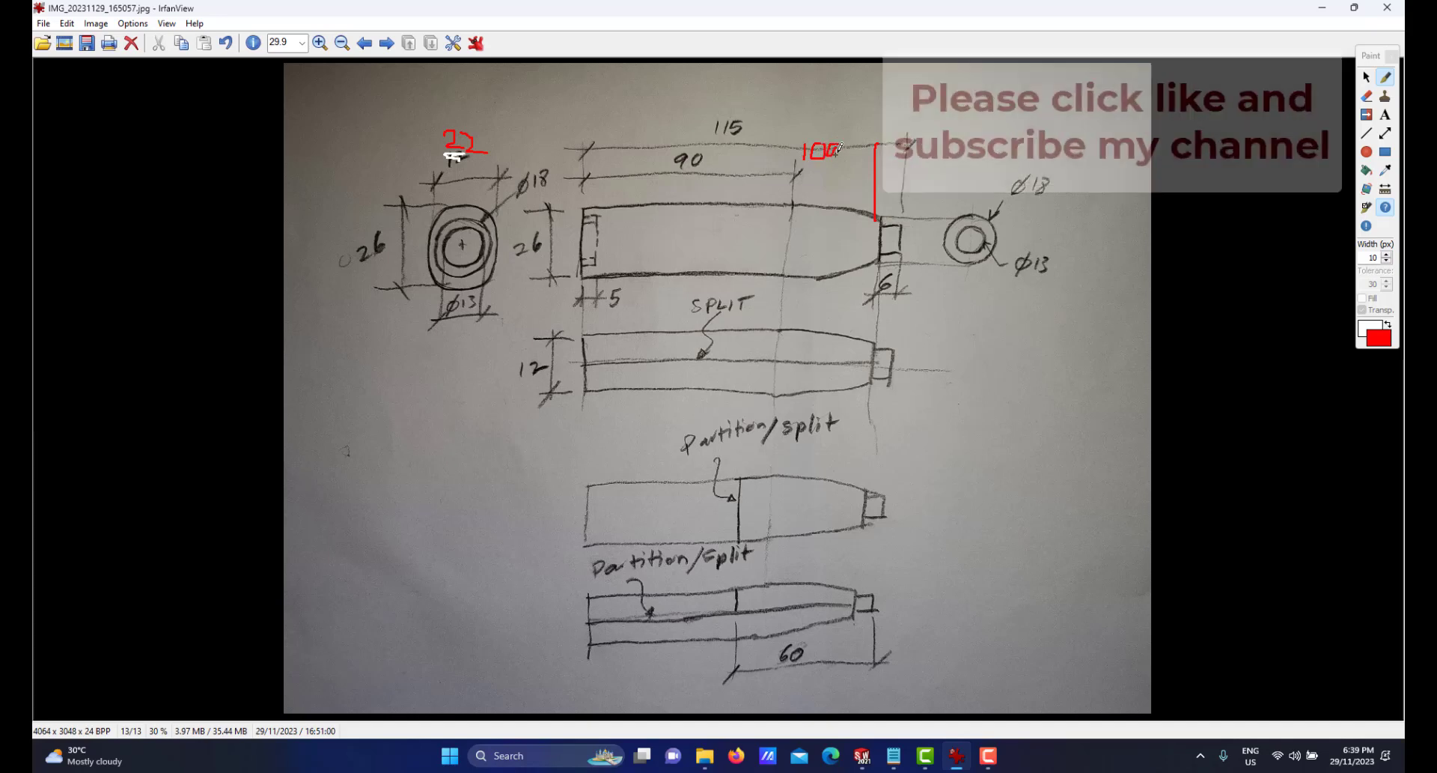
{"action": "left_click_drag", "start_coordinate": [839, 149], "coordinate": [834, 160]}
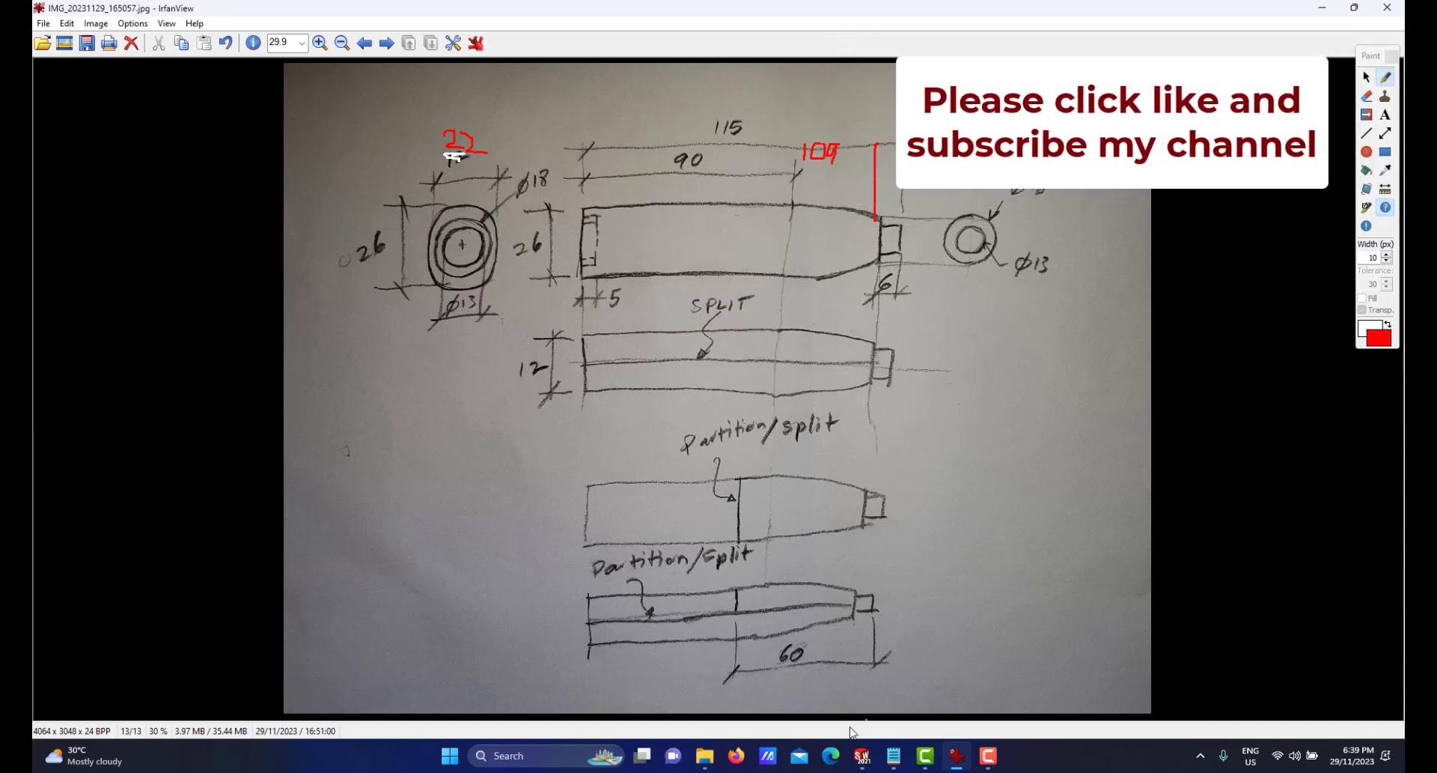
Switch to SOLIDWORKS and sketch a horizontal line about 103 mm long from the origin on the Top Plane.
{"action": "mouse_move", "coordinate": [868, 760]}
{"action": "left_click", "coordinate": [936, 654]}
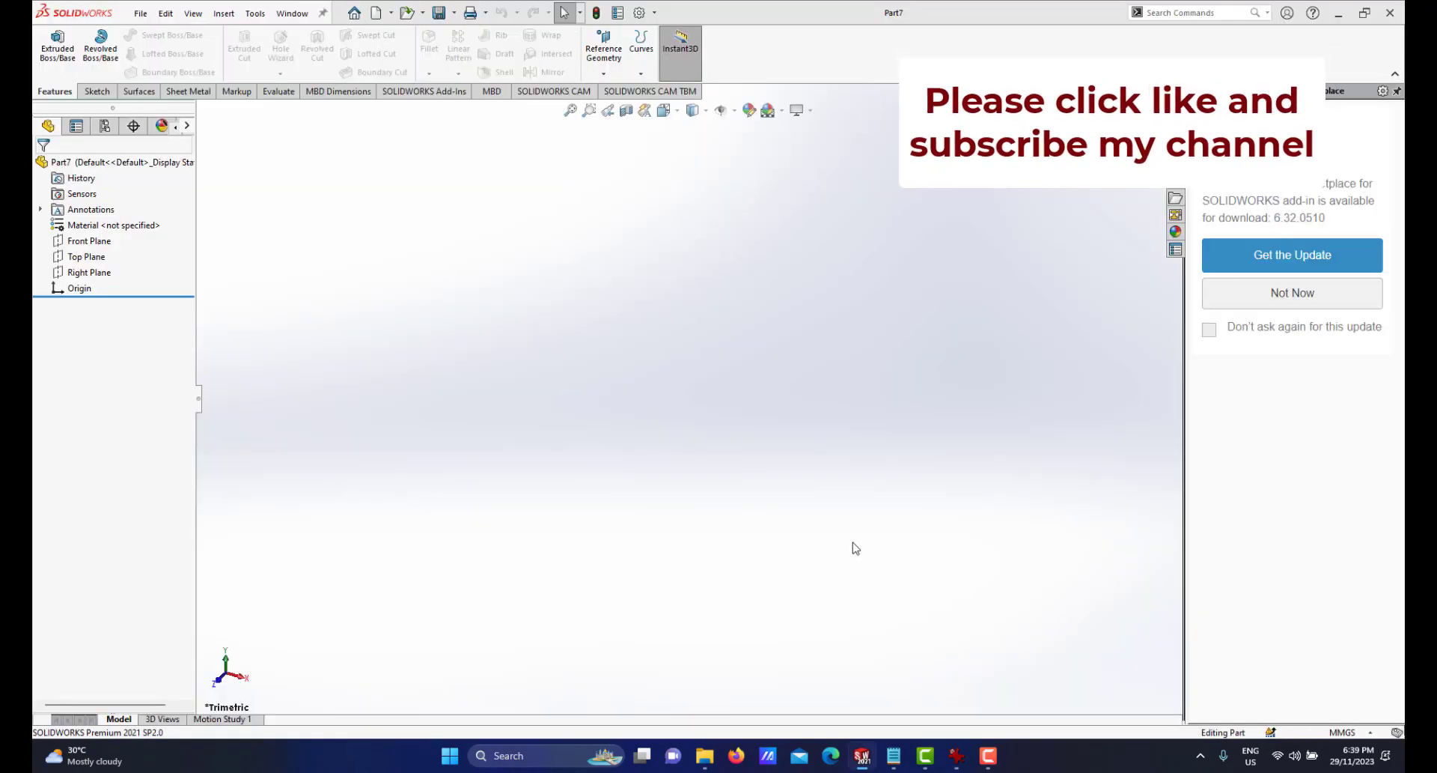
{"action": "left_click", "coordinate": [75, 257]}
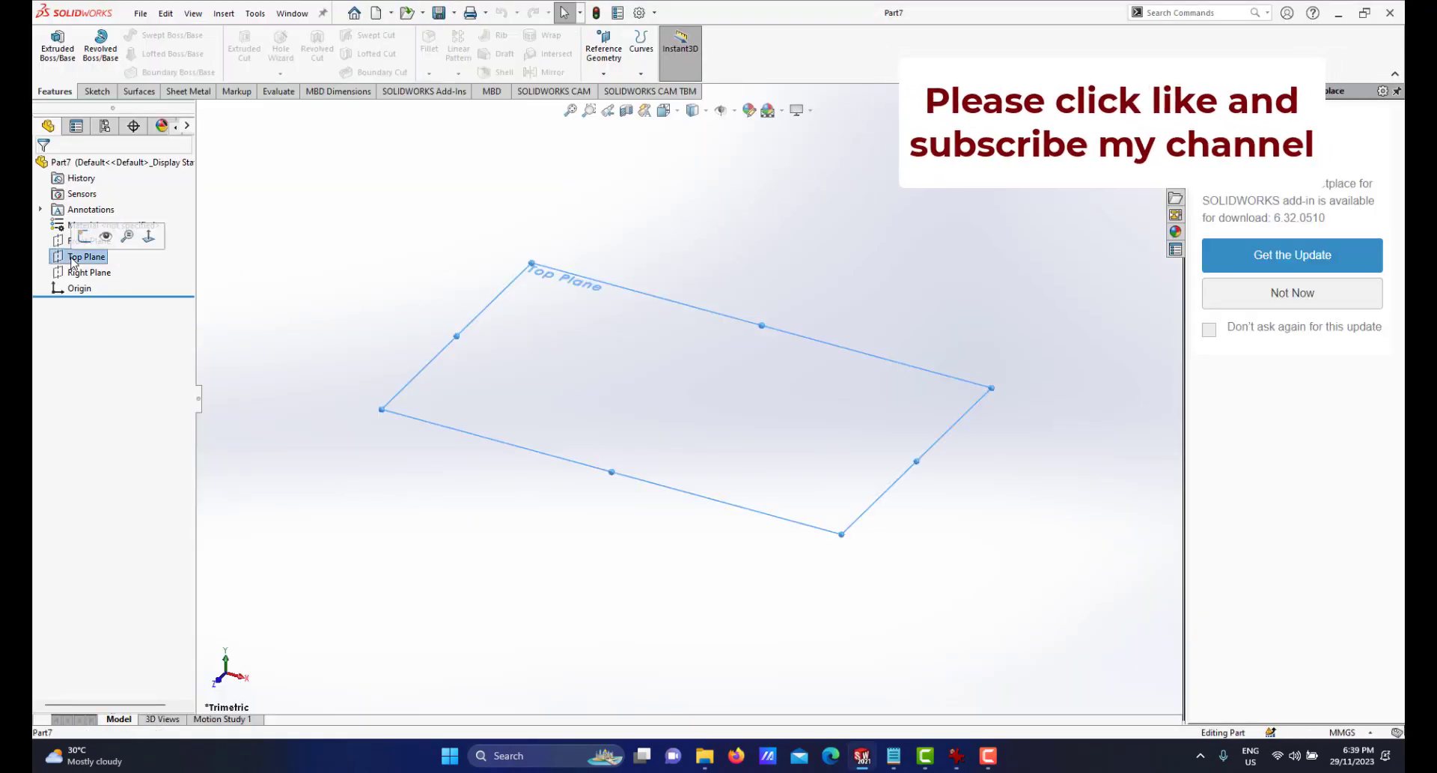
{"action": "left_click", "coordinate": [96, 235]}
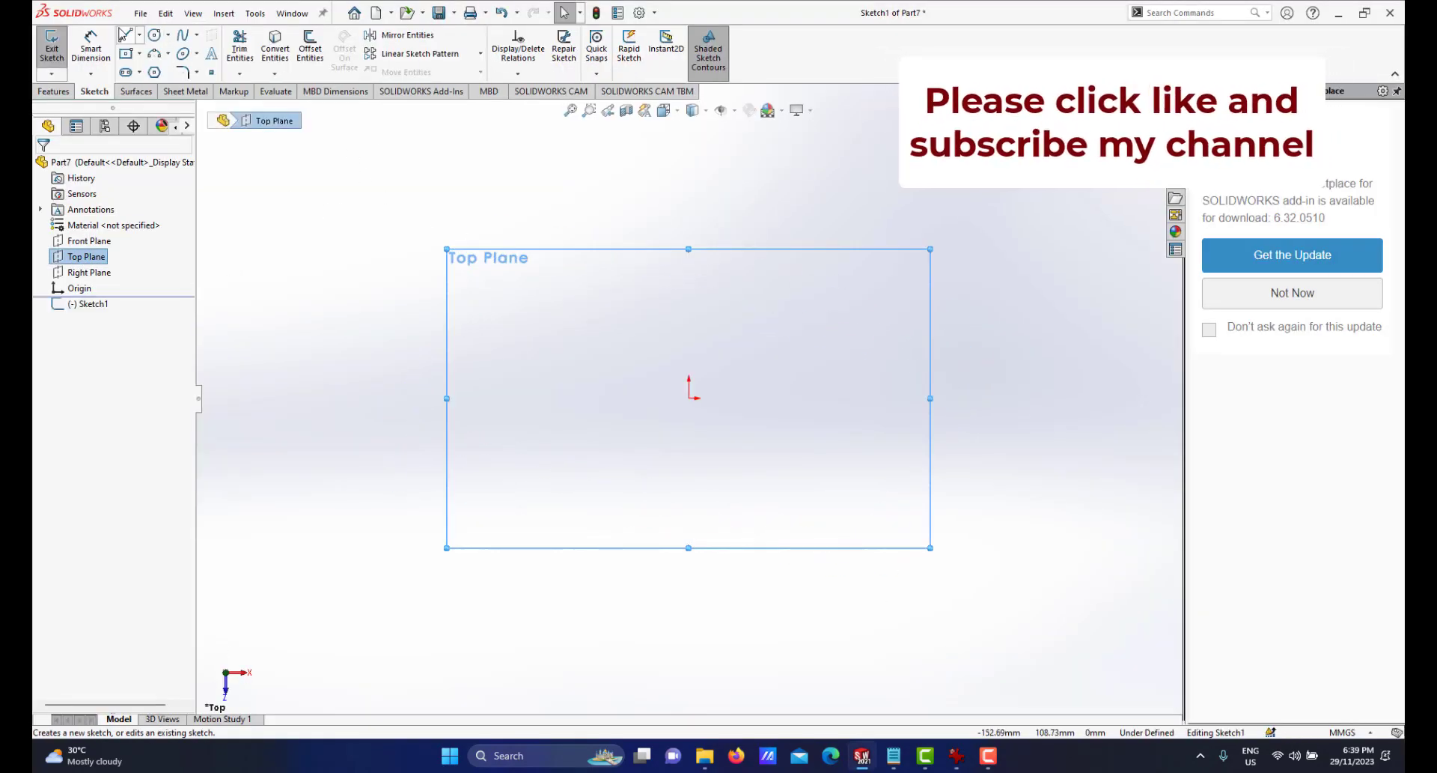
{"action": "left_click", "coordinate": [126, 36]}
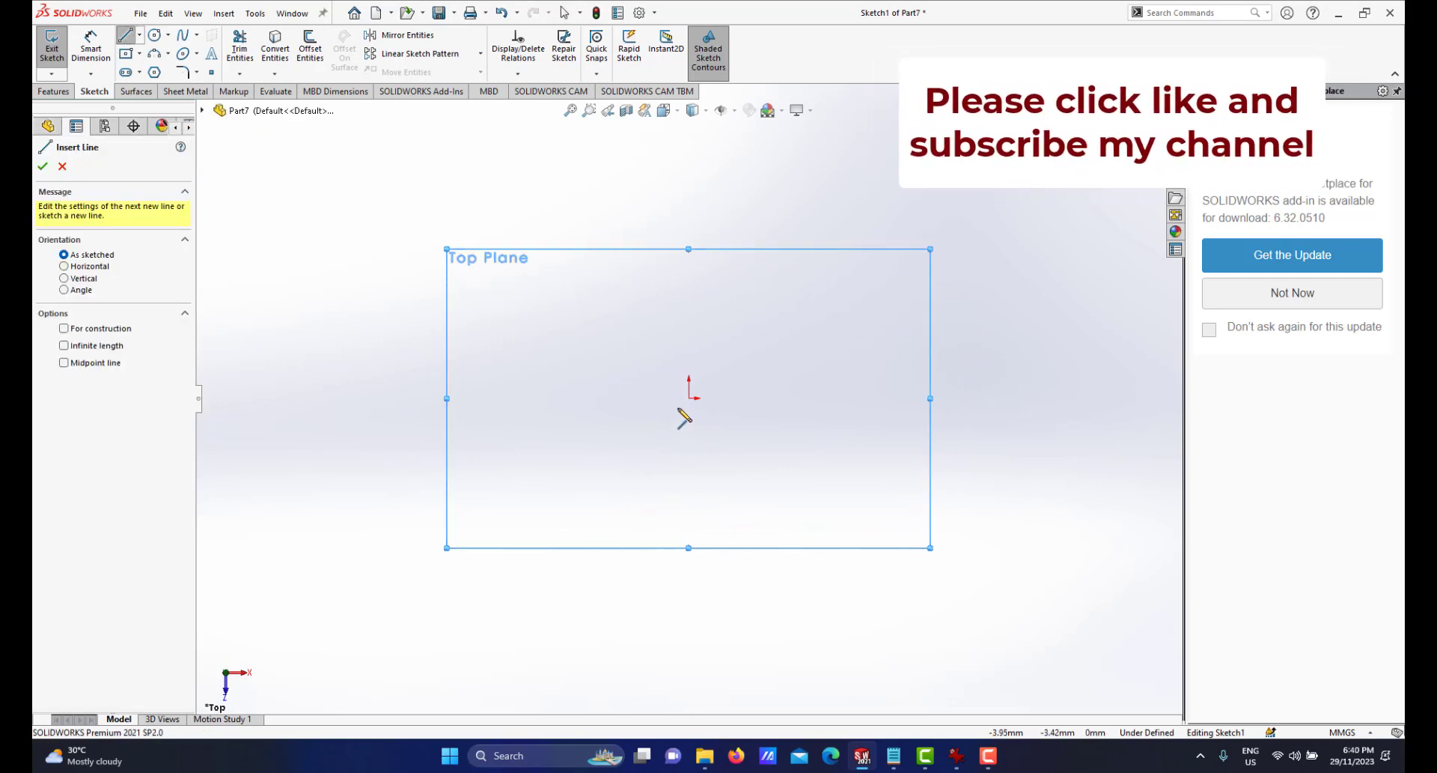
{"action": "left_click", "coordinate": [689, 397]}
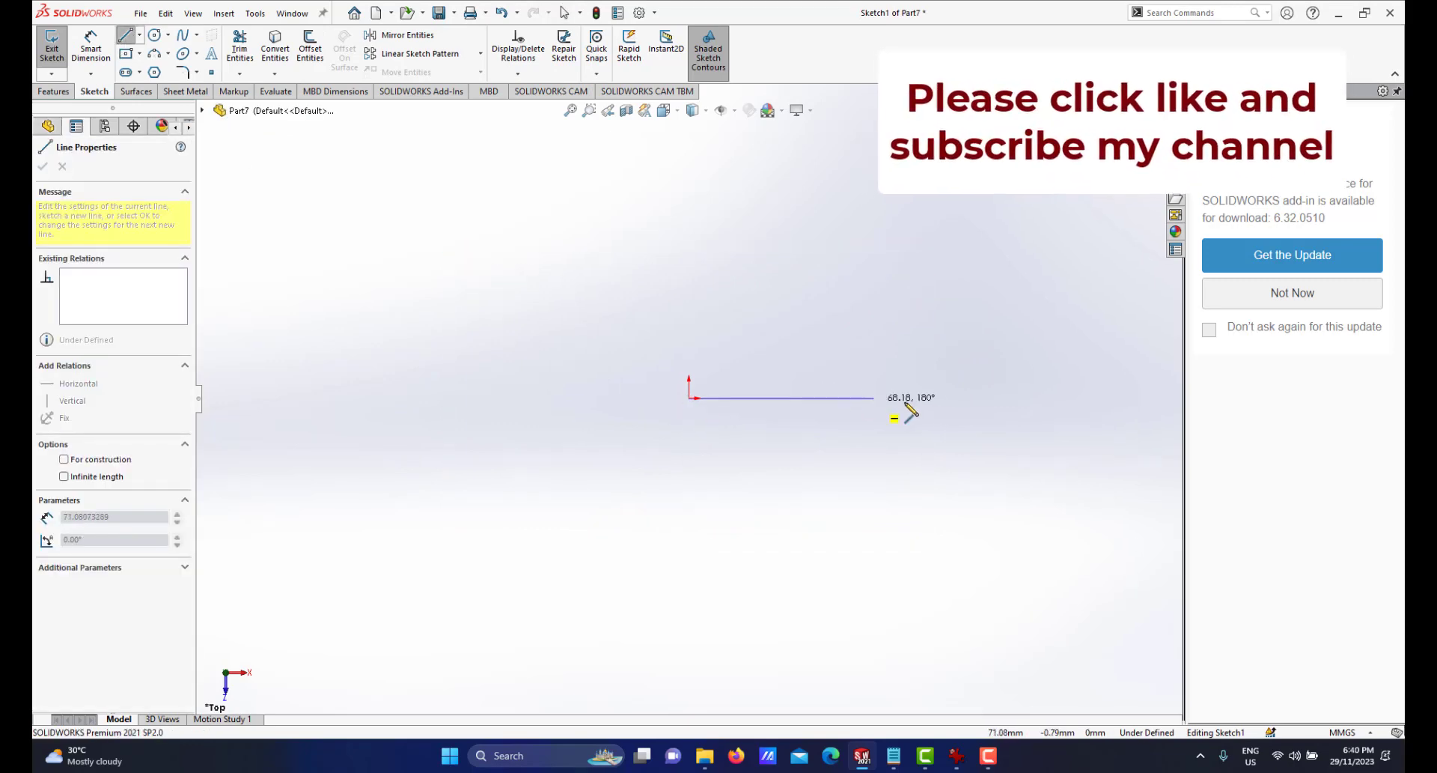
{"action": "left_click", "coordinate": [968, 398]}
Dimension the line's length as 109 mm and exit the sketch.
{"action": "right_click", "coordinate": [1011, 386]}
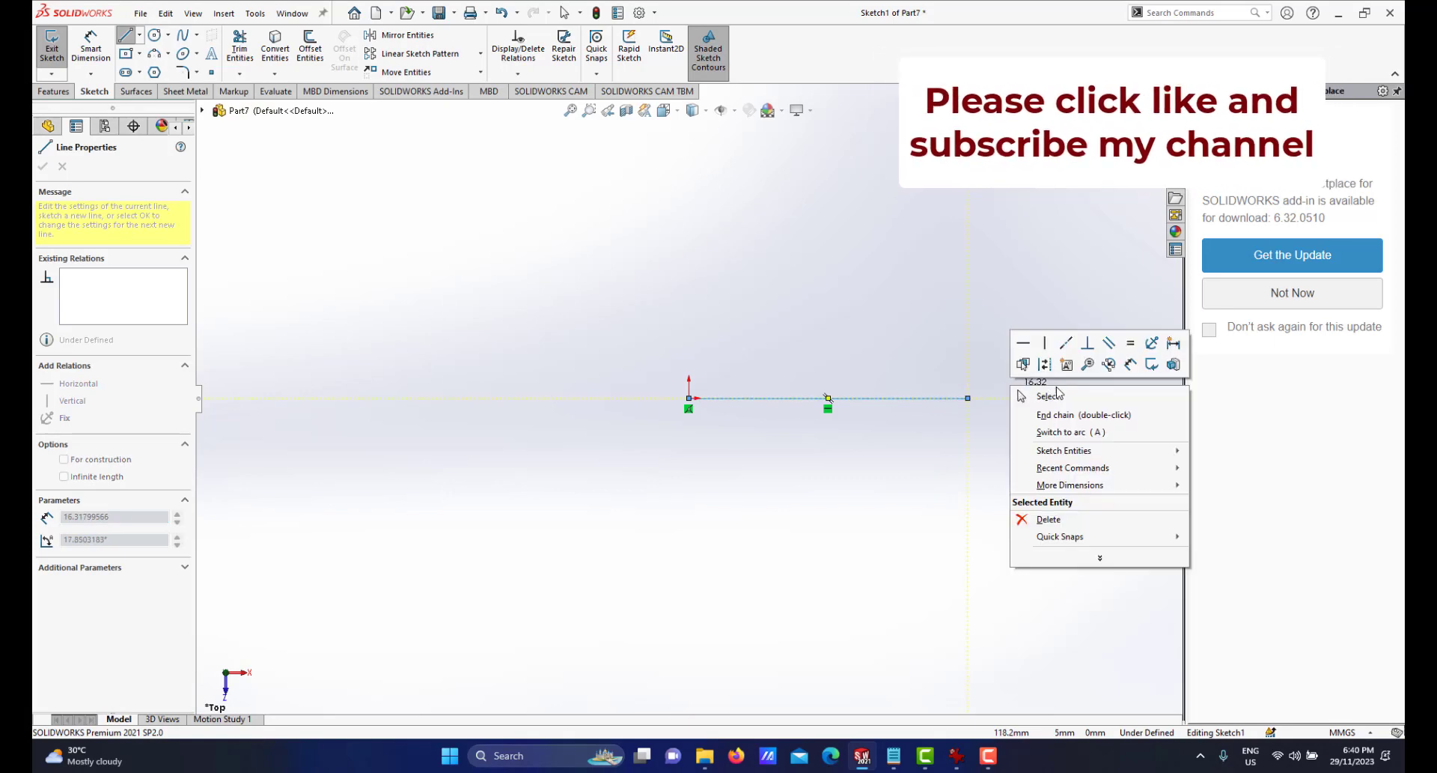
{"action": "left_click", "coordinate": [1106, 368]}
{"action": "left_click", "coordinate": [872, 398]}
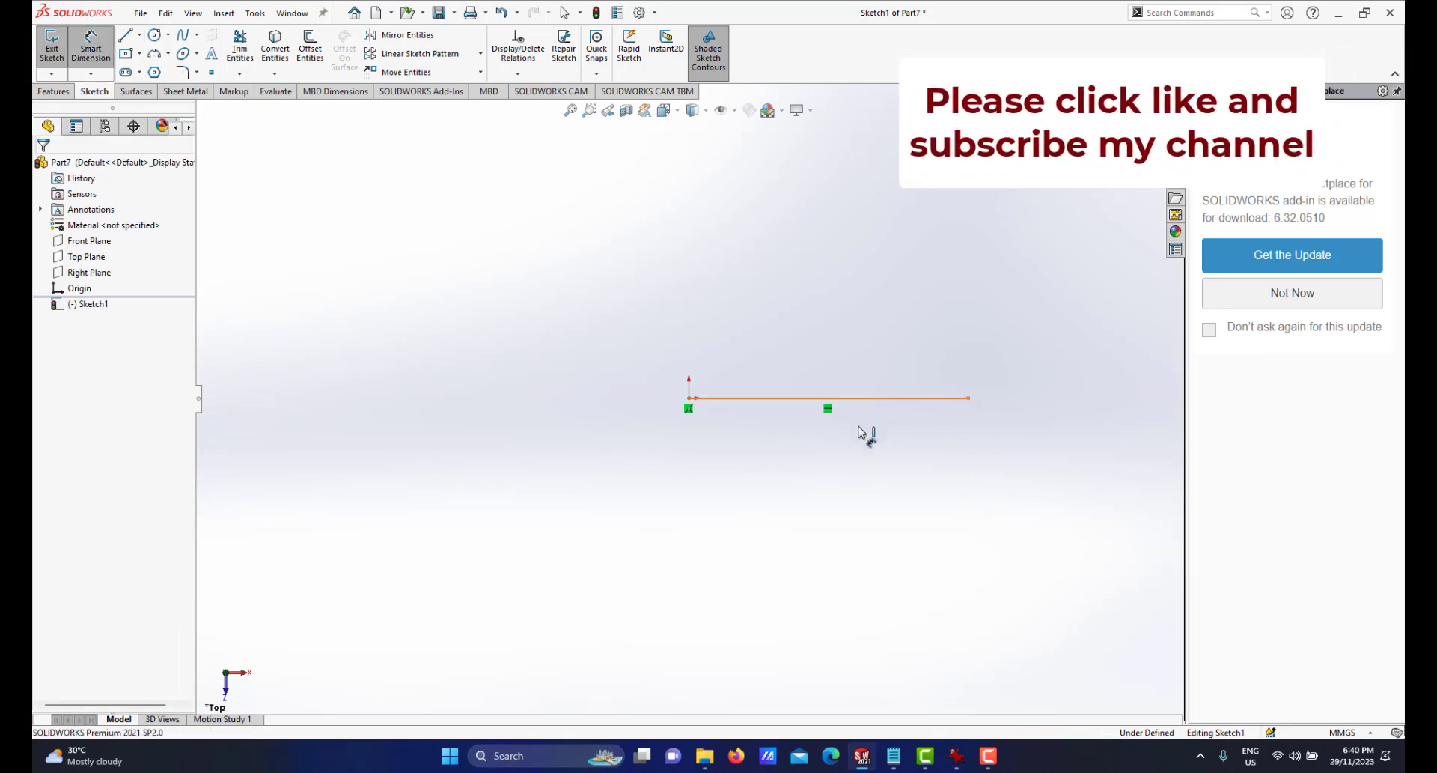
{"action": "left_click", "coordinate": [869, 461]}
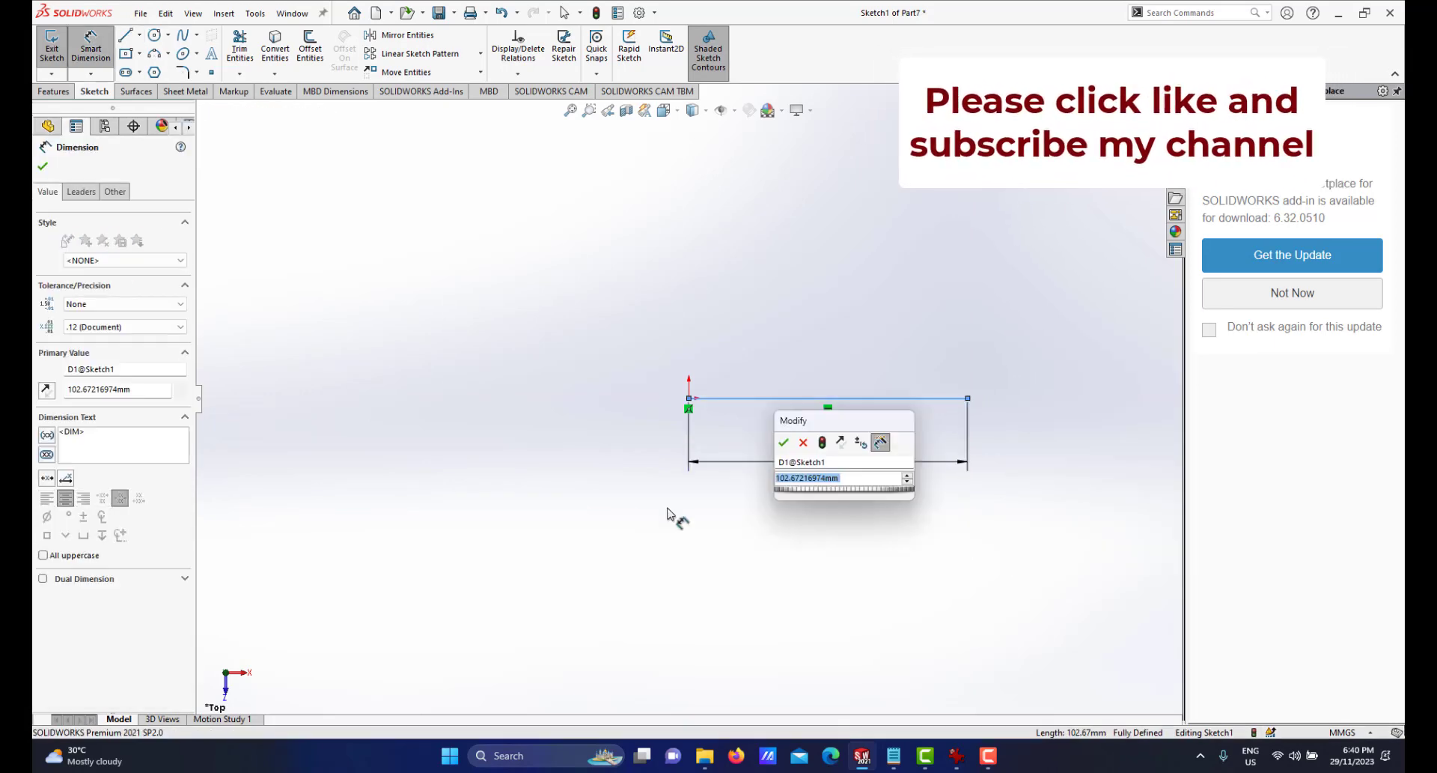
{"action": "type", "text": "109"}
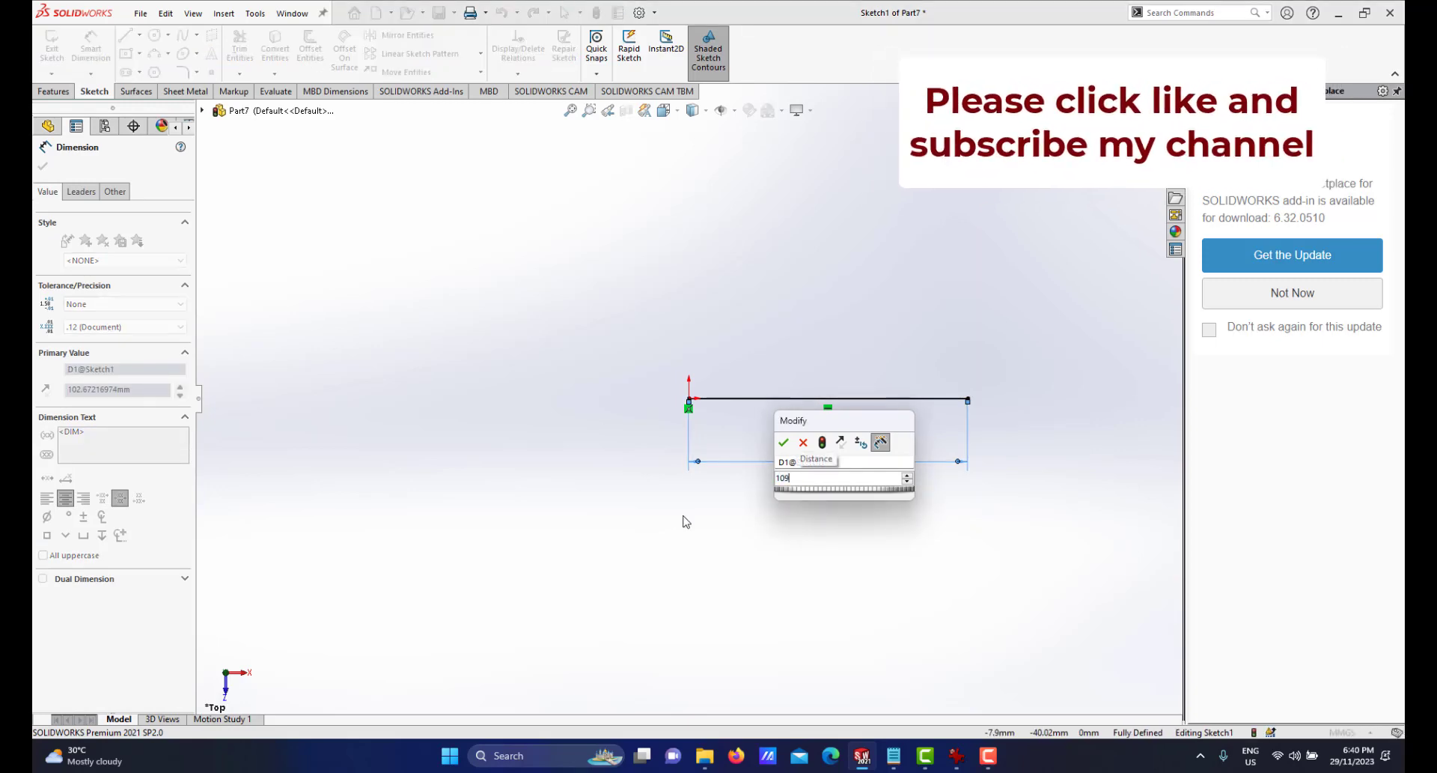
{"action": "key", "text": "Return"}
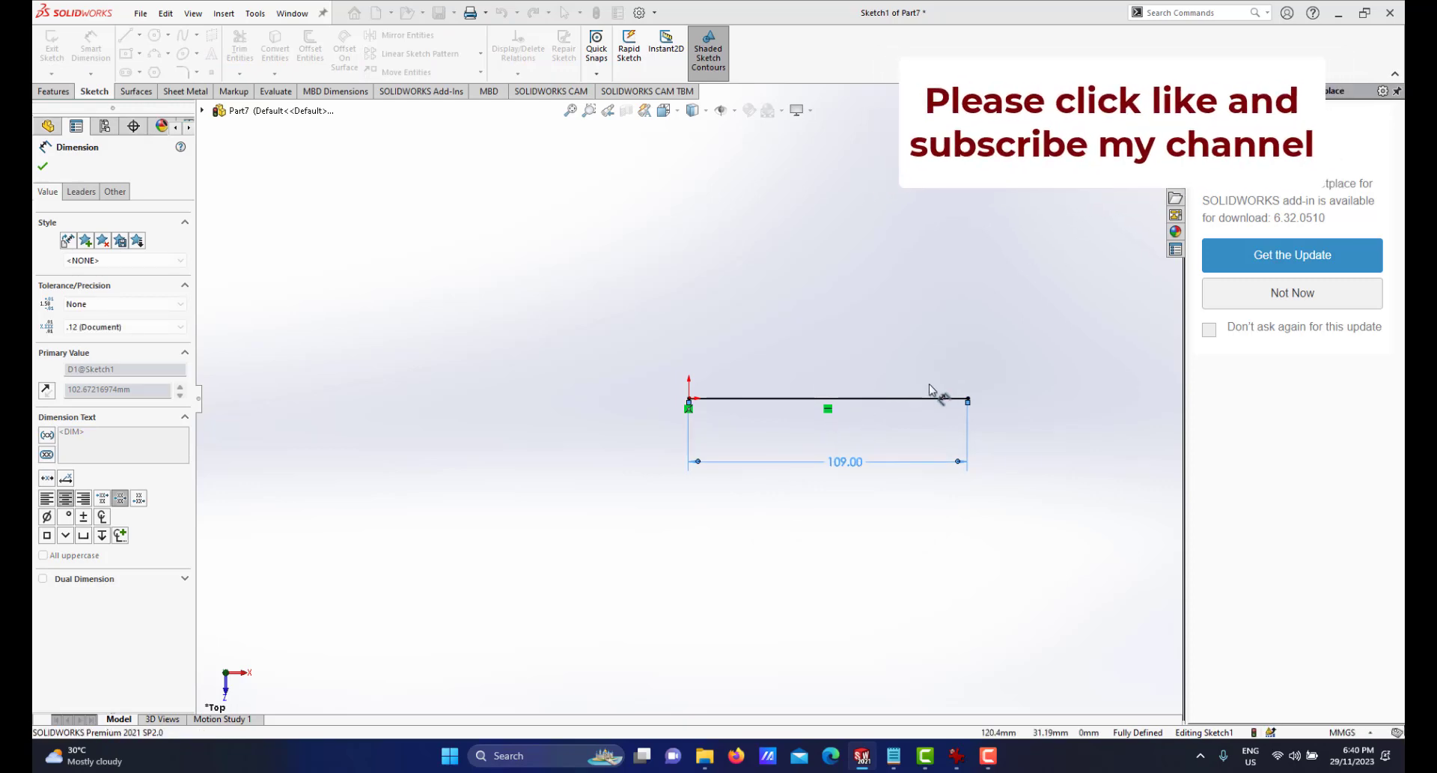
{"action": "key", "text": "Escape"}
{"action": "left_click", "coordinate": [1144, 121]}
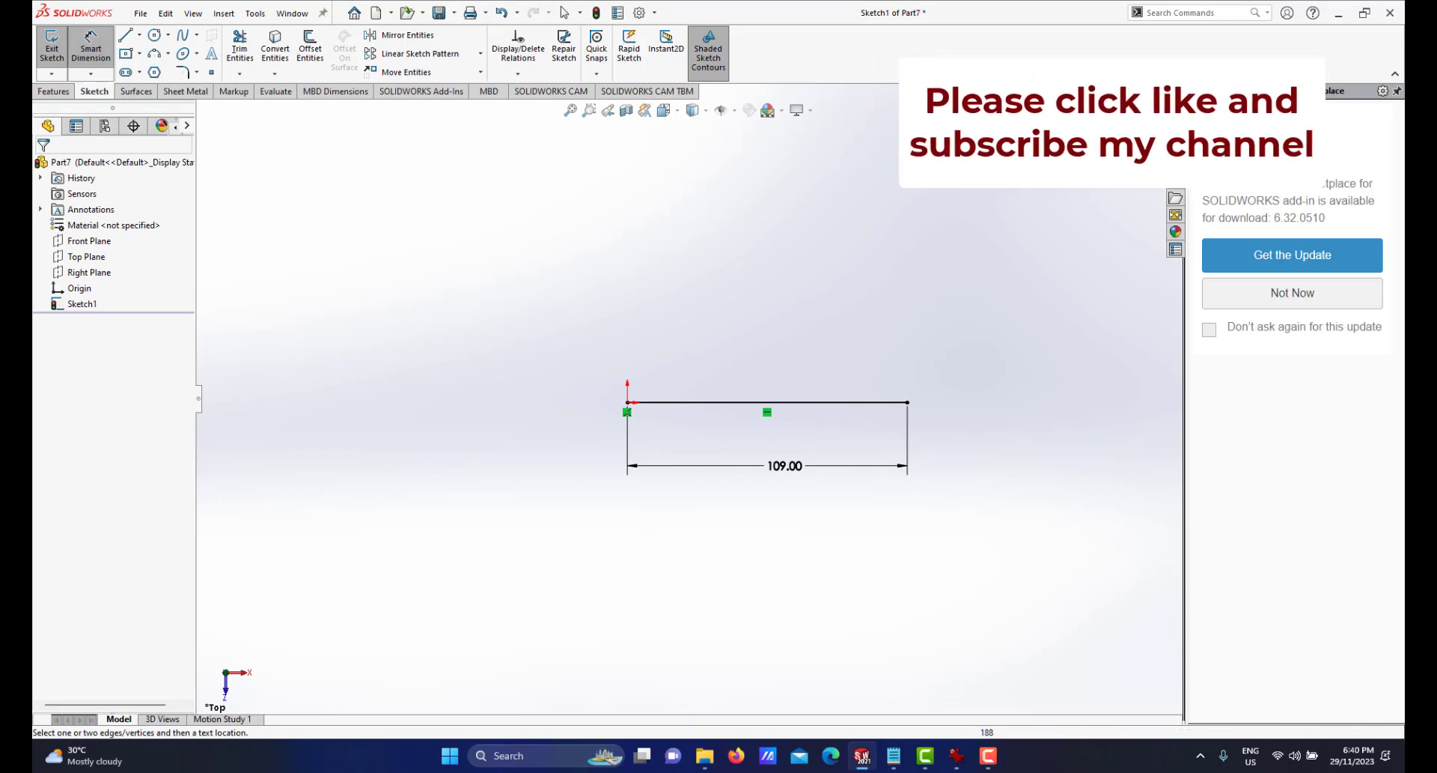
Create a reference plane perpendicular to the sketched line and coincident with its endpoint at the origin.
{"action": "scroll", "coordinate": [833, 405], "scroll_direction": "up", "scroll_amount": 2}
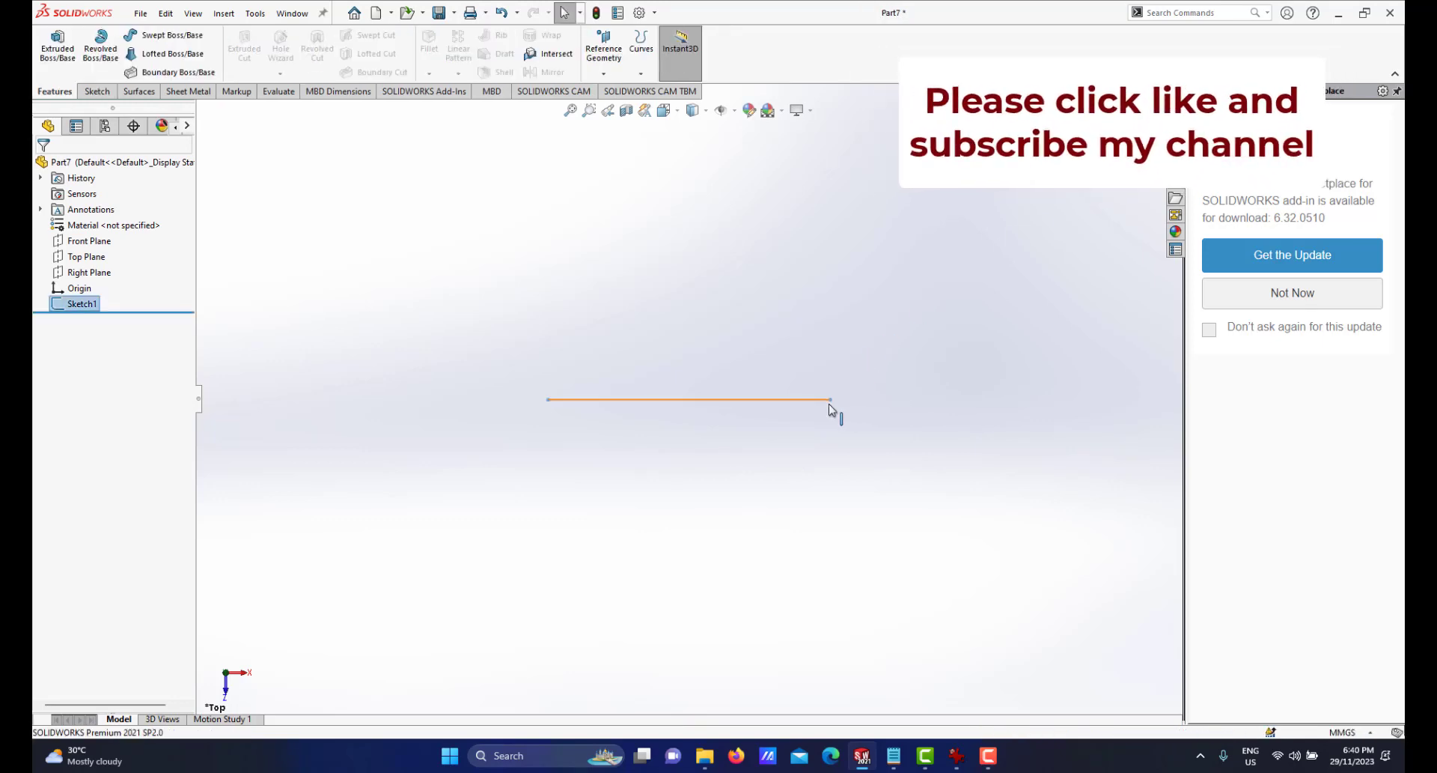
{"action": "key", "text": "space"}
{"action": "left_click", "coordinate": [740, 199]}
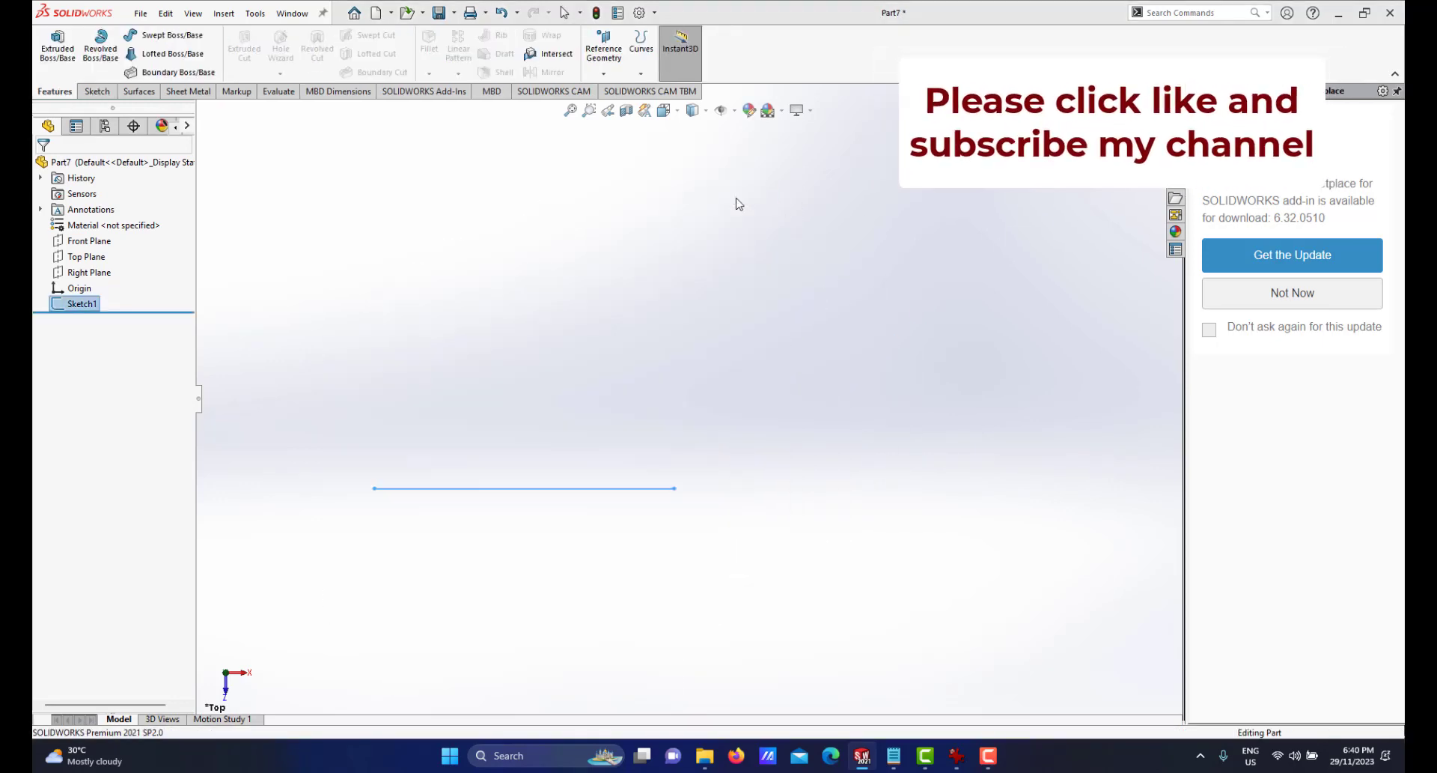
{"action": "left_click", "coordinate": [678, 310]}
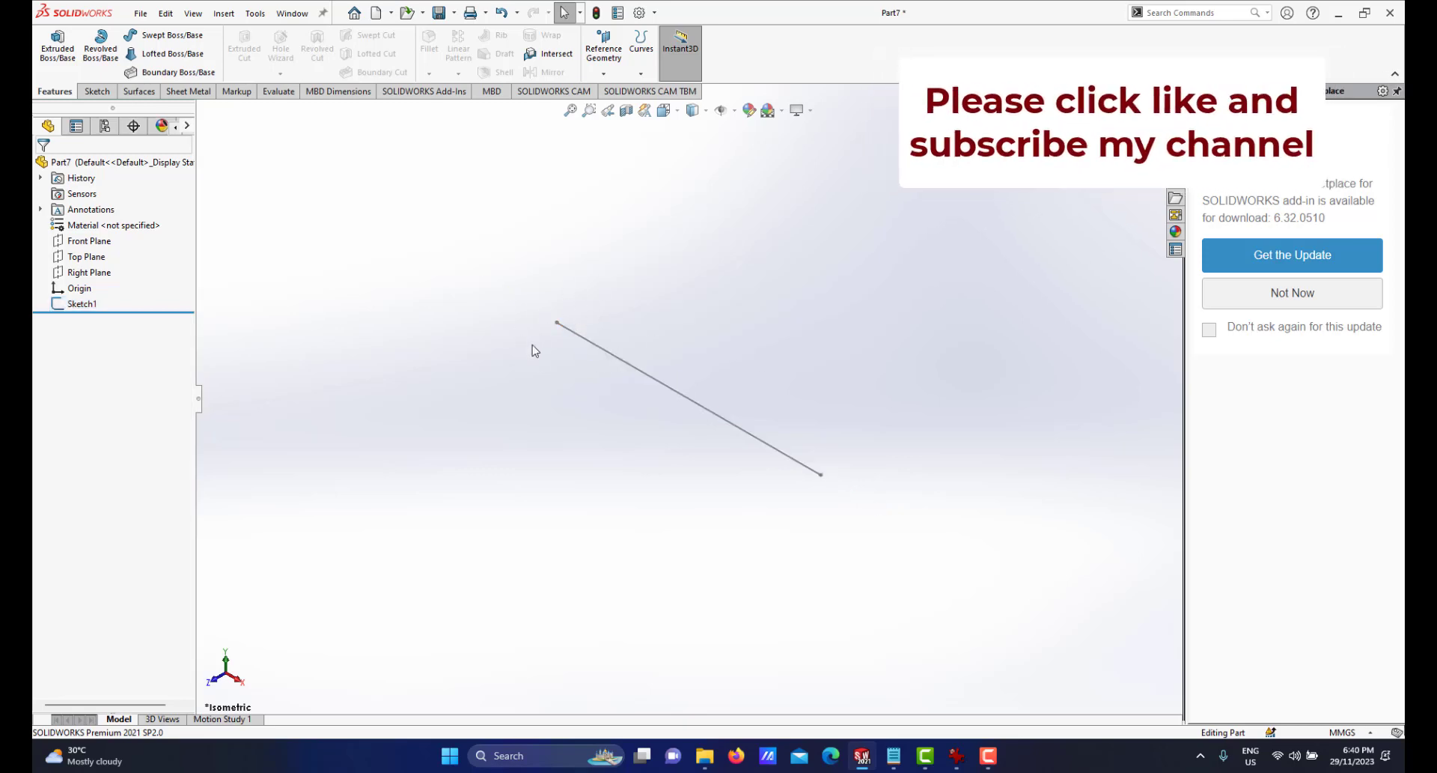
{"action": "left_click", "coordinate": [603, 49]}
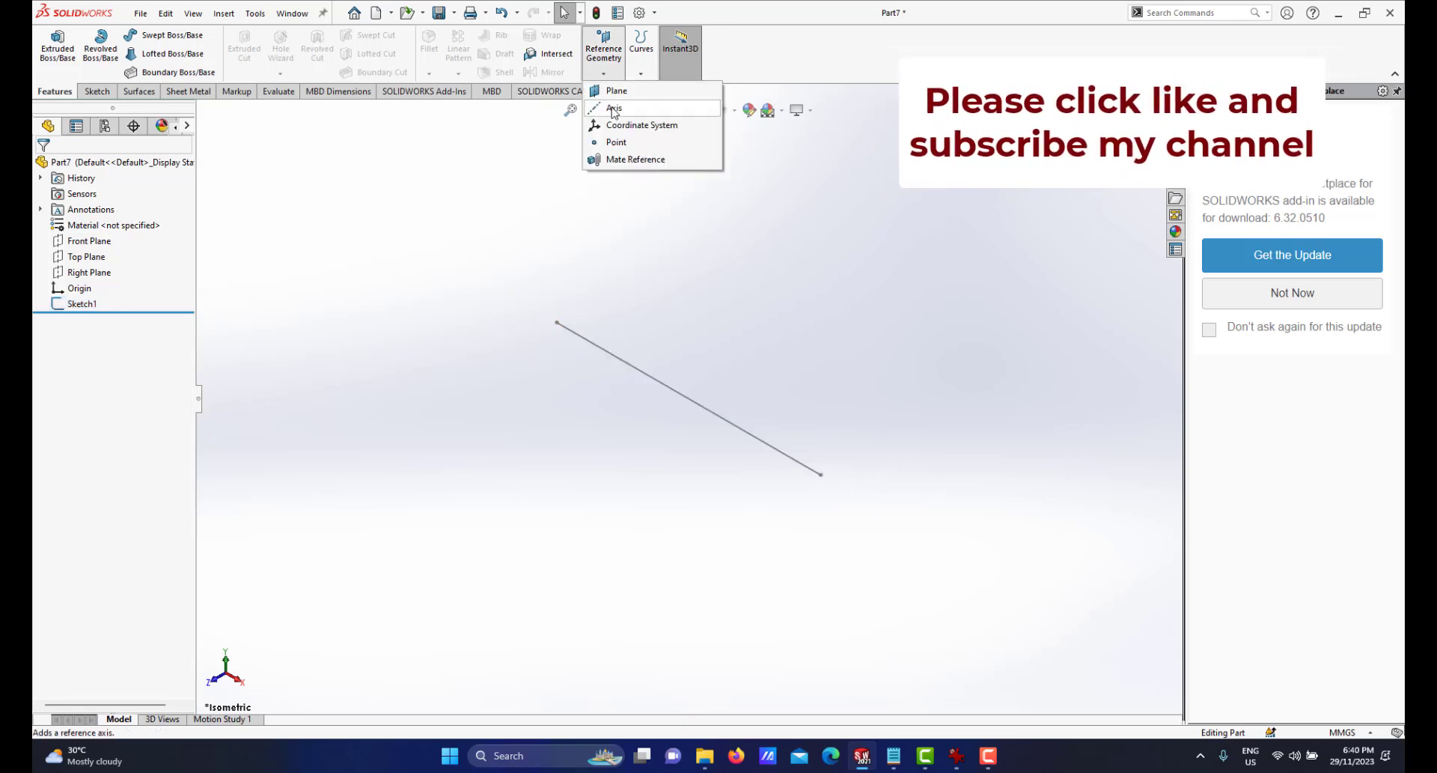
{"action": "left_click", "coordinate": [610, 92]}
{"action": "left_click", "coordinate": [571, 332]}
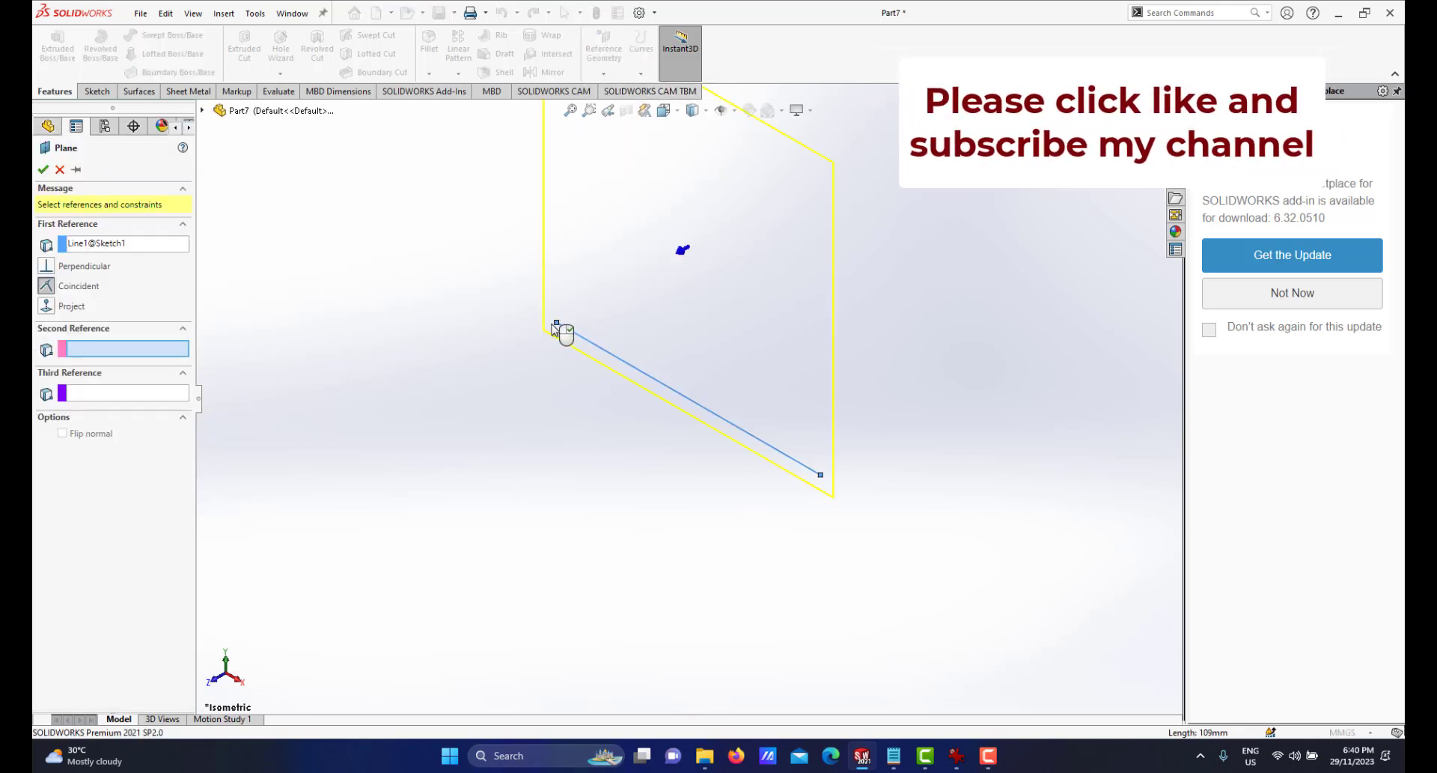
{"action": "left_click", "coordinate": [555, 325]}
{"action": "left_click", "coordinate": [42, 171]}
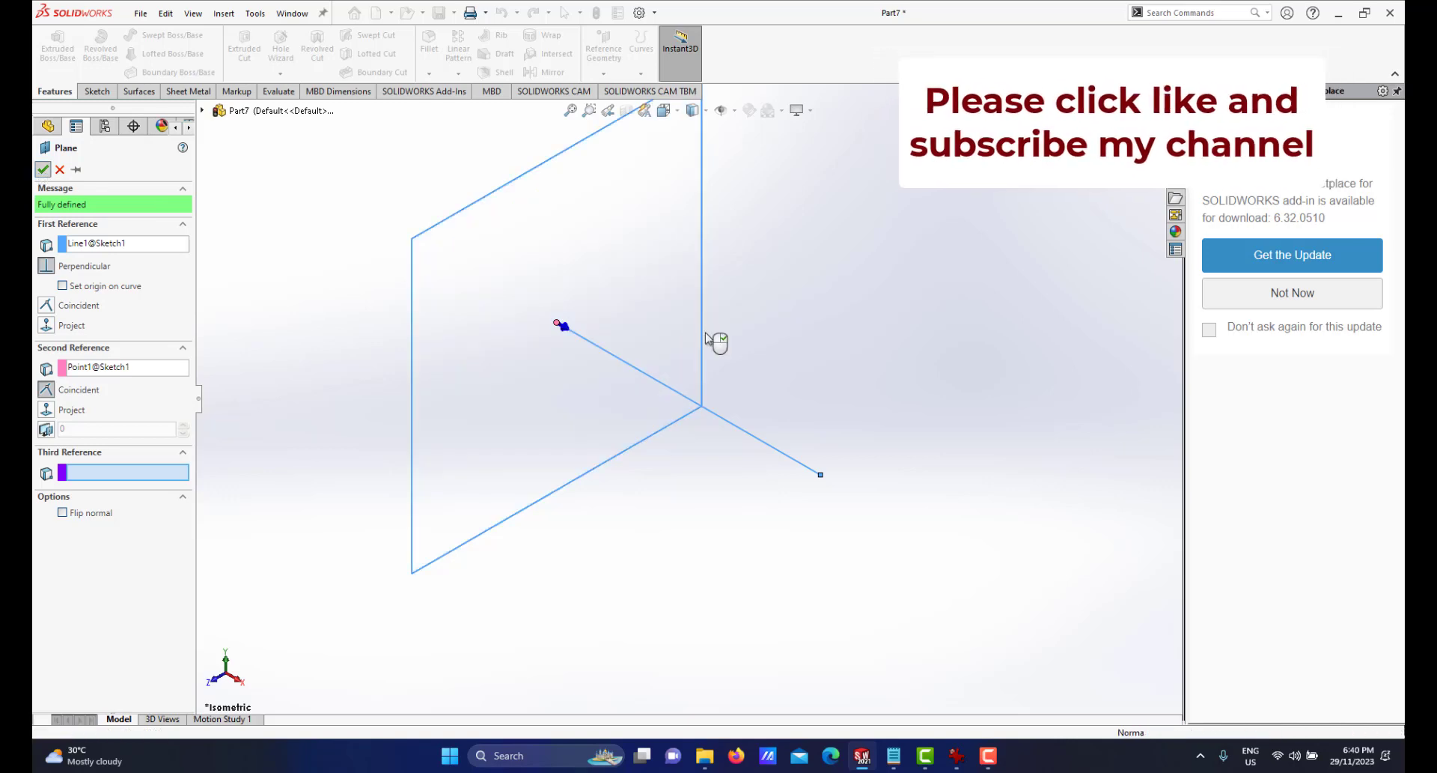
Start a sketch on the new reference plane and draw a vertical midpoint line about 14 mm long centred on the origin.
{"action": "scroll", "coordinate": [685, 394], "scroll_direction": "up", "scroll_amount": 3}
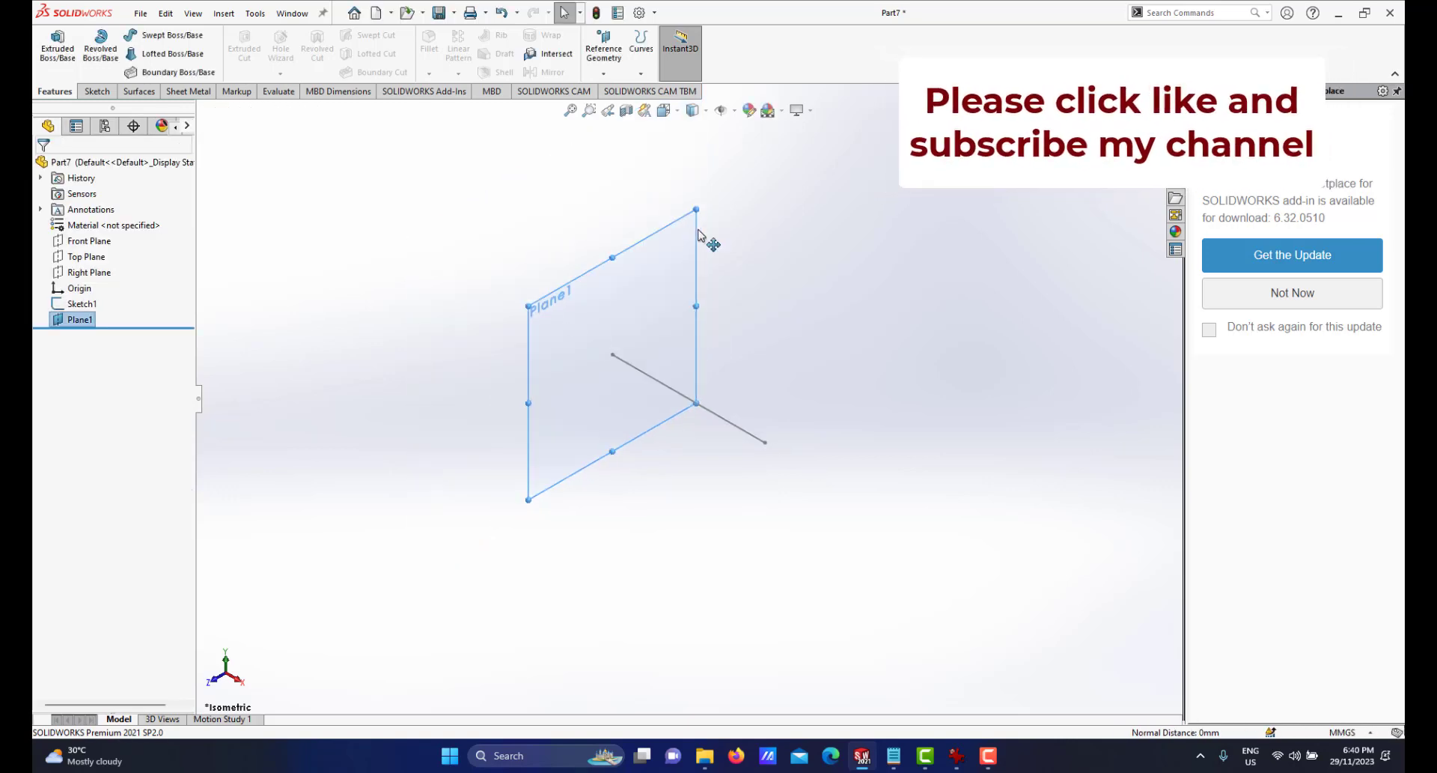
{"action": "left_click", "coordinate": [697, 234]}
{"action": "left_click", "coordinate": [762, 198]}
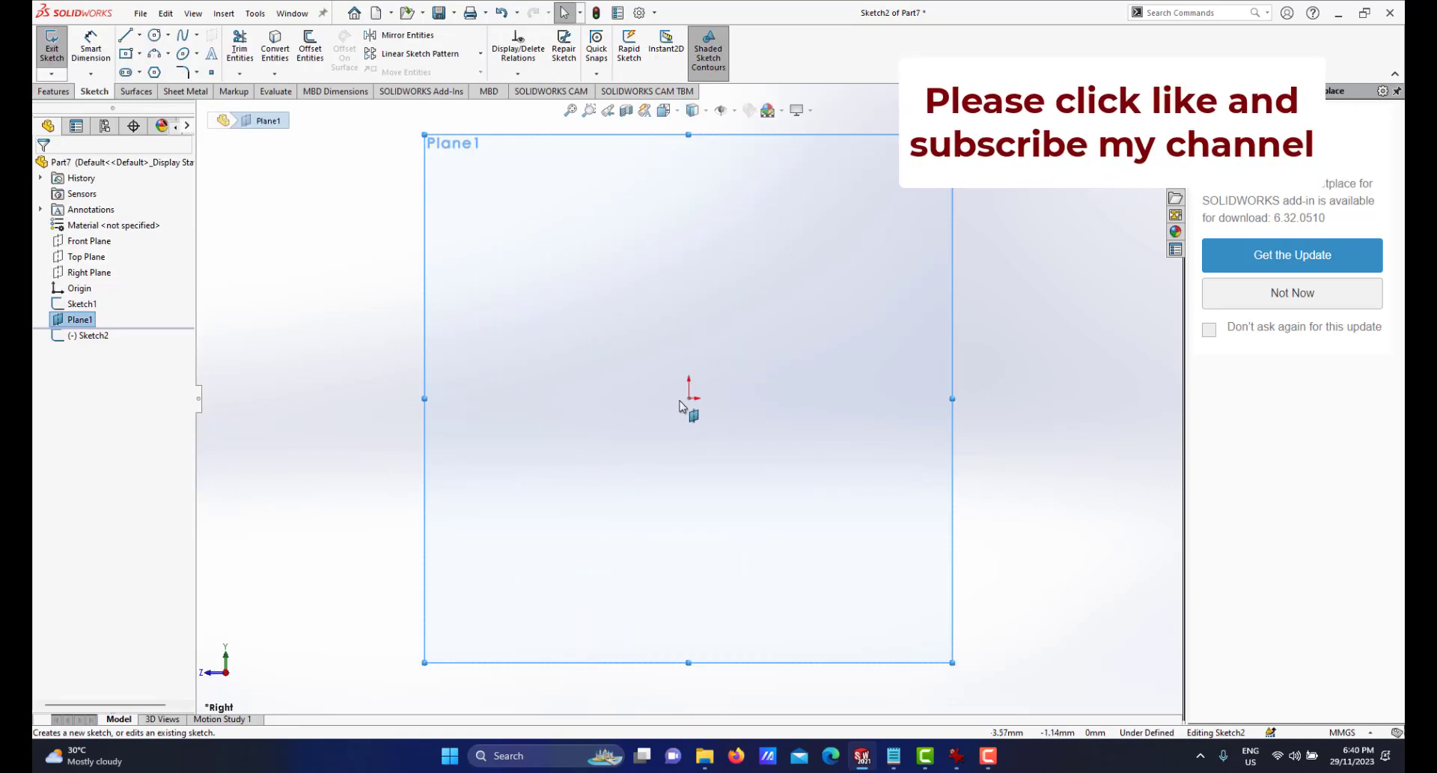
{"action": "scroll", "coordinate": [682, 405], "scroll_direction": "down", "scroll_amount": 2}
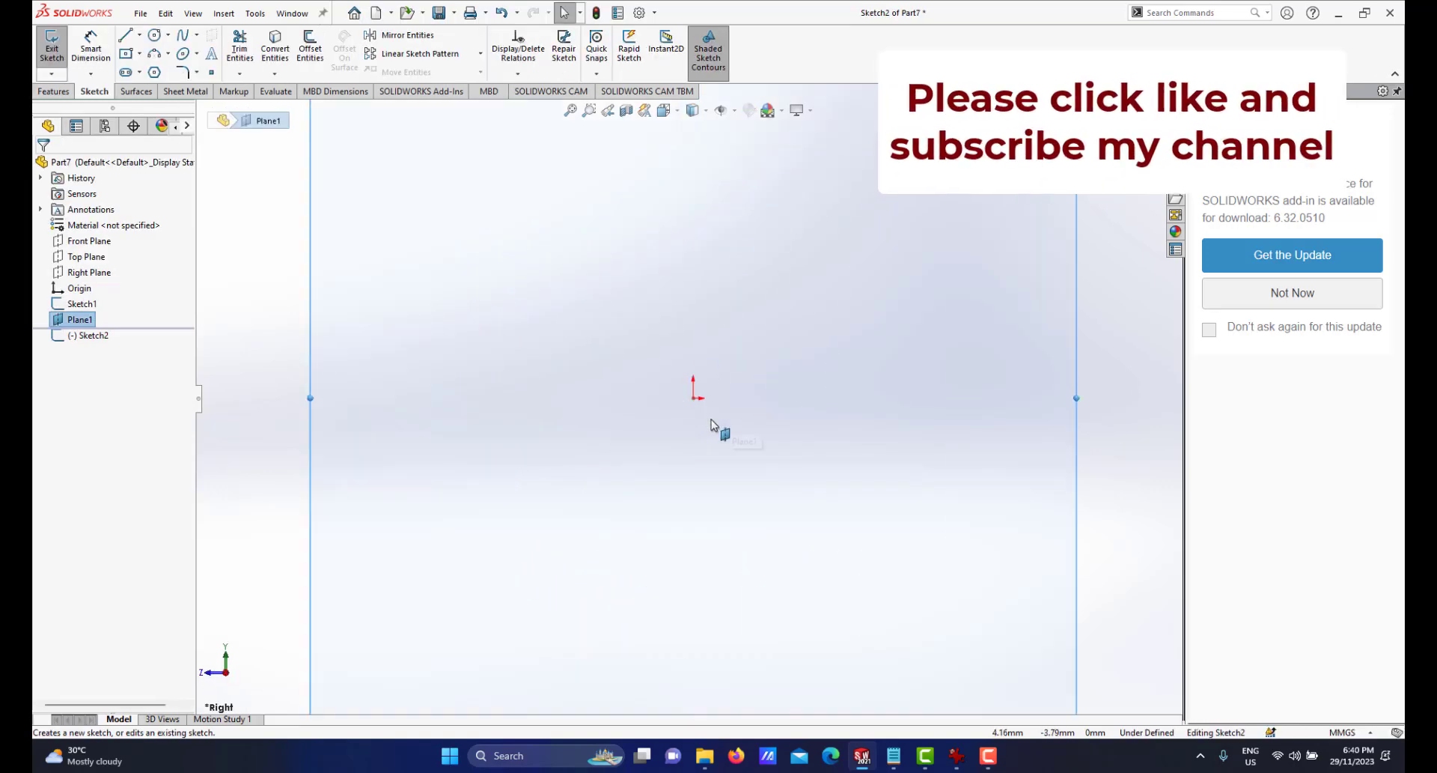
{"action": "left_click", "coordinate": [139, 36]}
{"action": "left_click", "coordinate": [131, 89]}
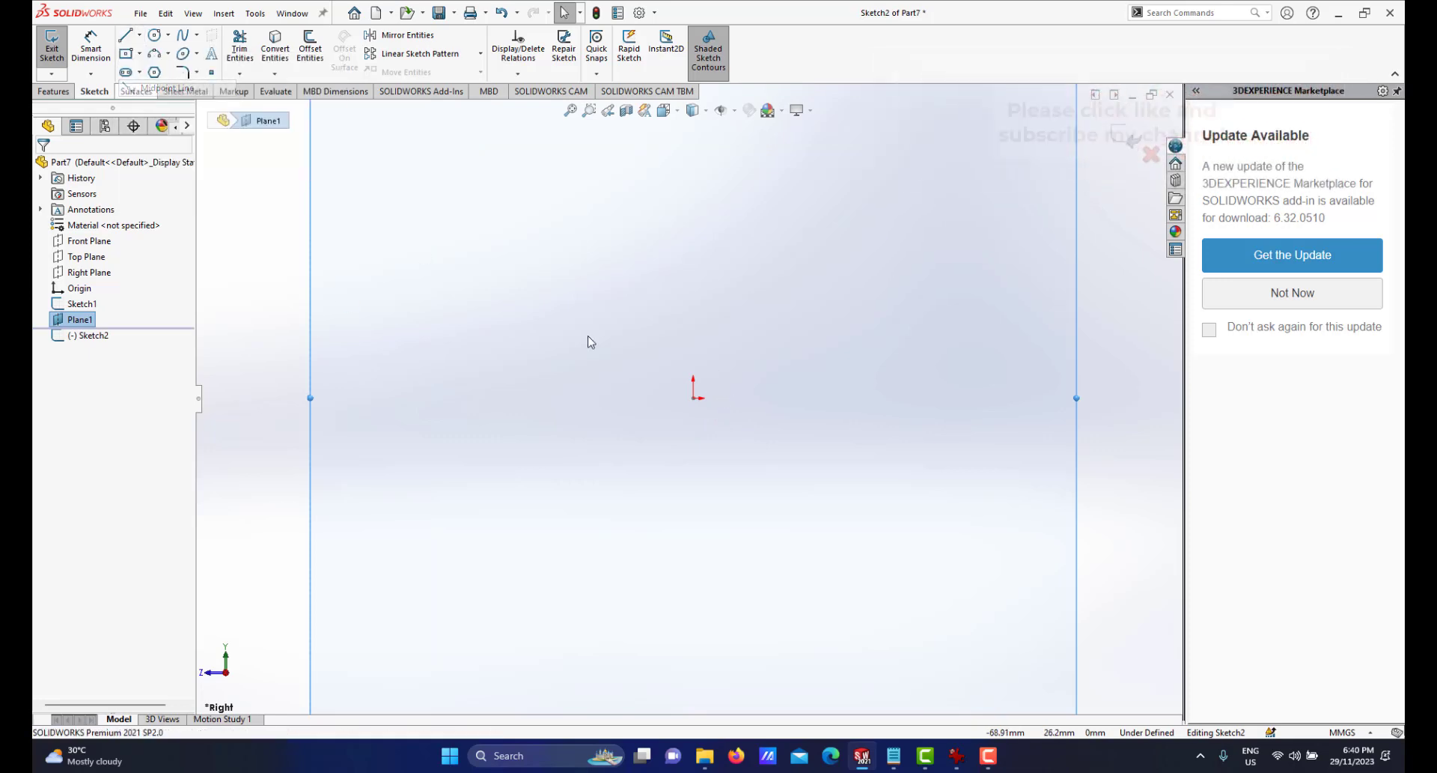
{"action": "left_click", "coordinate": [694, 398]}
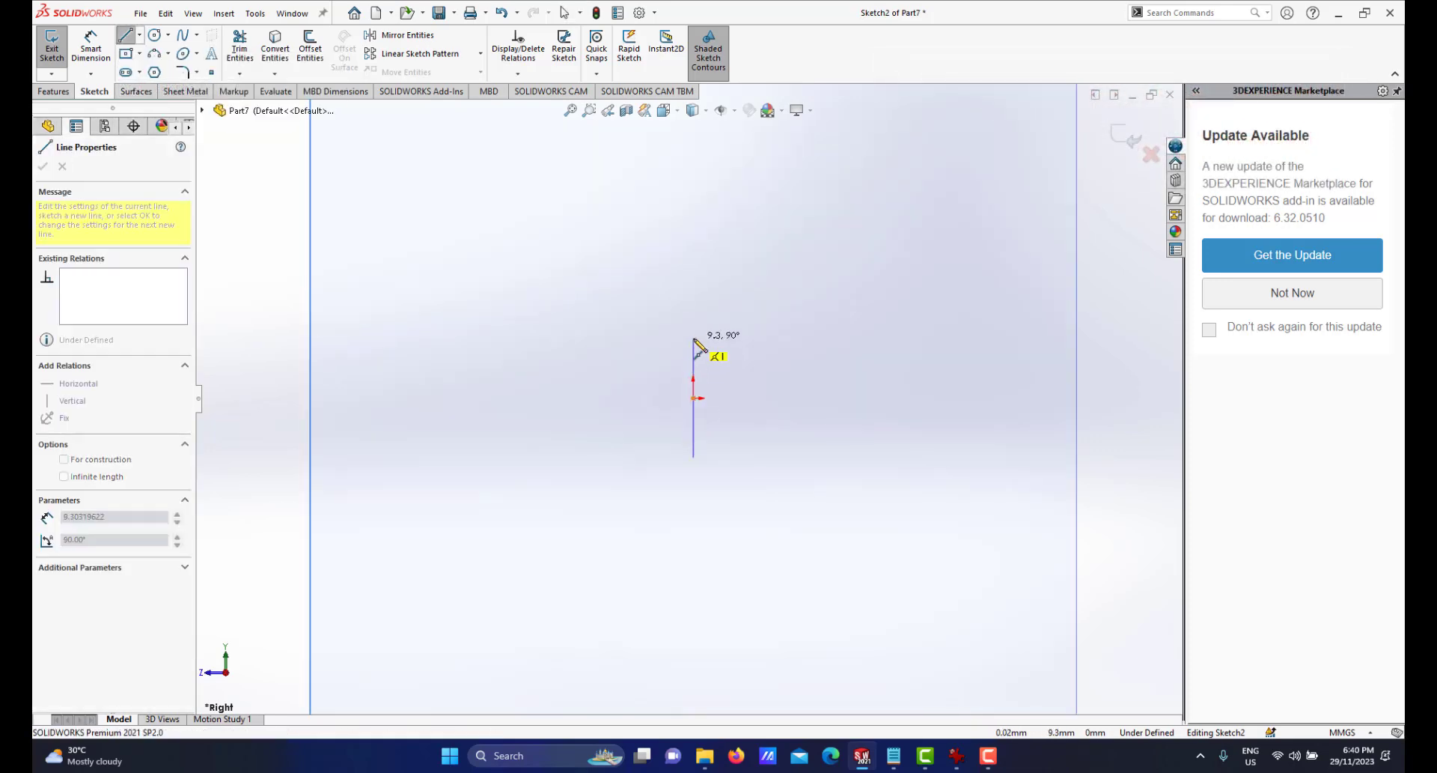
{"action": "left_click", "coordinate": [693, 336]}
{"action": "right_click", "coordinate": [803, 321]}
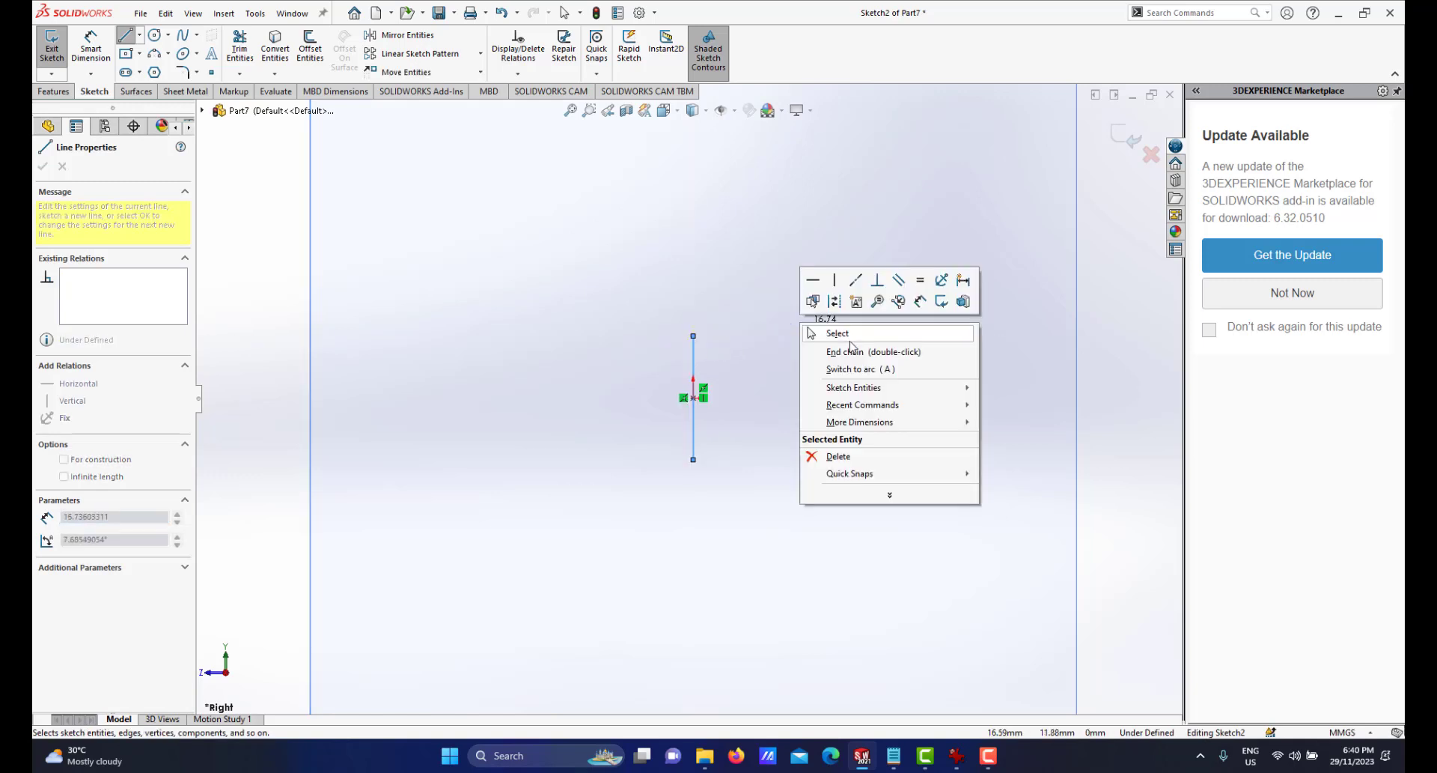
{"action": "left_click", "coordinate": [845, 337]}
Sketch a horizontal midpoint line about 35 mm long centred on the origin.
{"action": "left_click", "coordinate": [140, 35]}
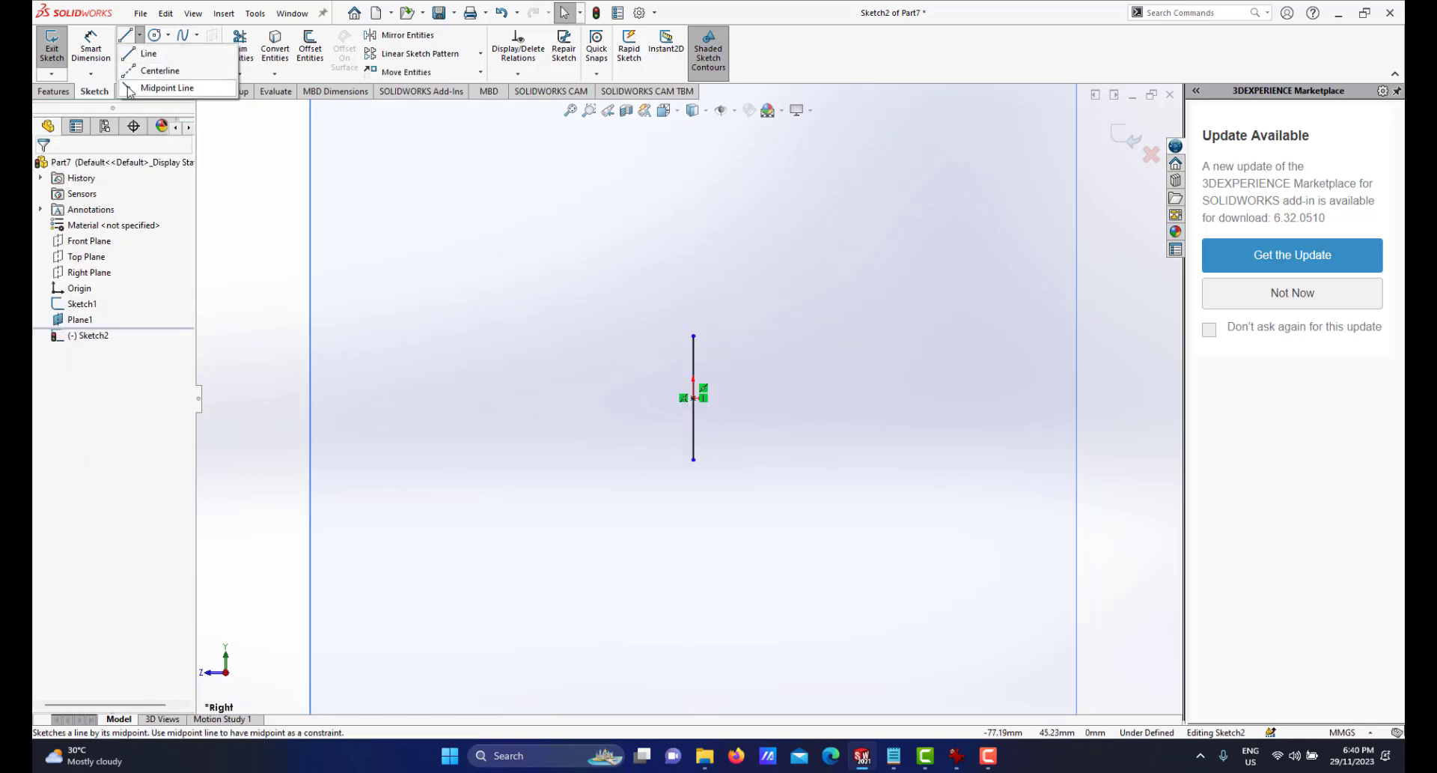
{"action": "left_click", "coordinate": [153, 88]}
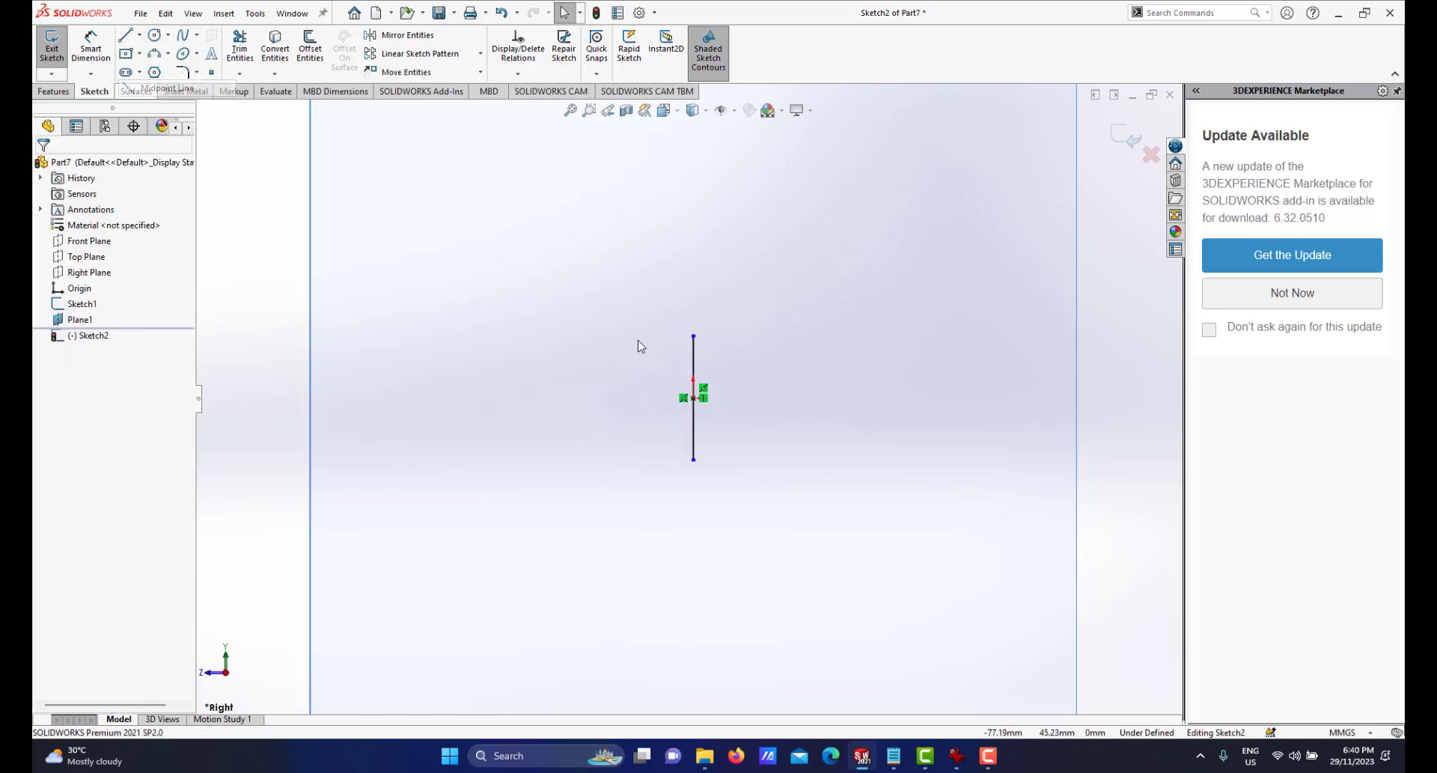
{"action": "left_click", "coordinate": [696, 399]}
{"action": "left_click", "coordinate": [807, 398]}
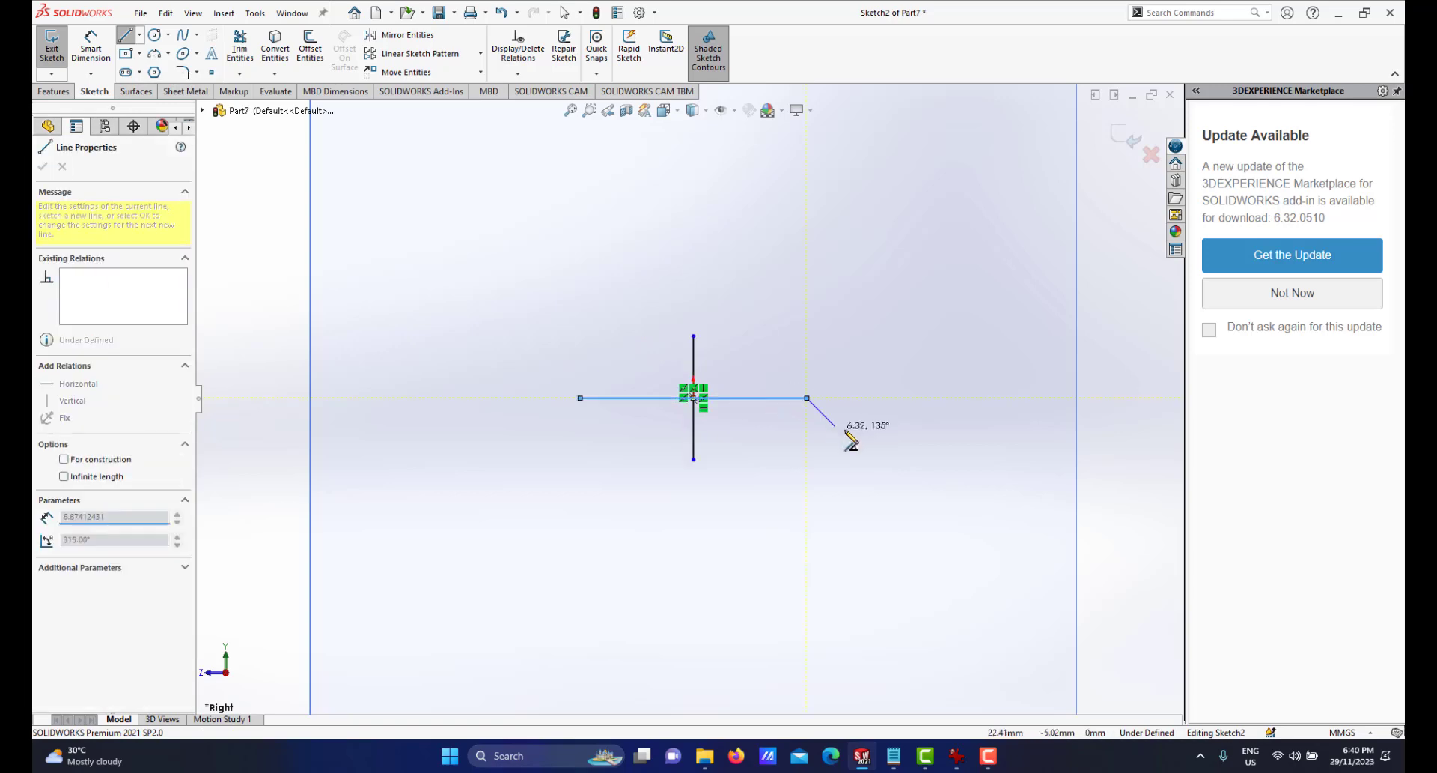
{"action": "right_click", "coordinate": [849, 438]}
{"action": "left_click", "coordinate": [861, 442]}
Consult the hand-drawn dimension sketch in IrfanView, return to SOLIDWORKS and dimension the horizontal line's length as 26 mm.
{"action": "right_click", "coordinate": [938, 303]}
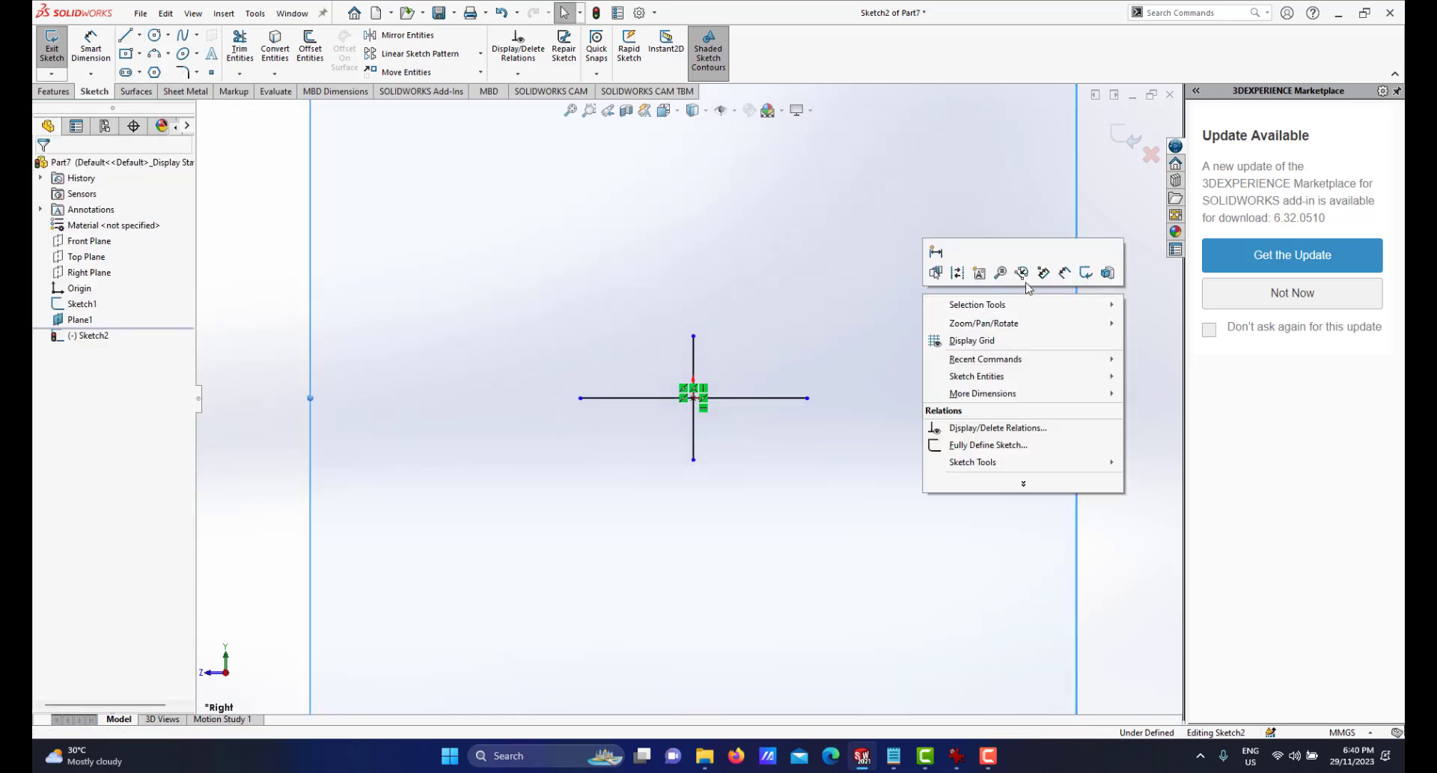
{"action": "left_click", "coordinate": [1027, 272]}
{"action": "left_click", "coordinate": [953, 760]}
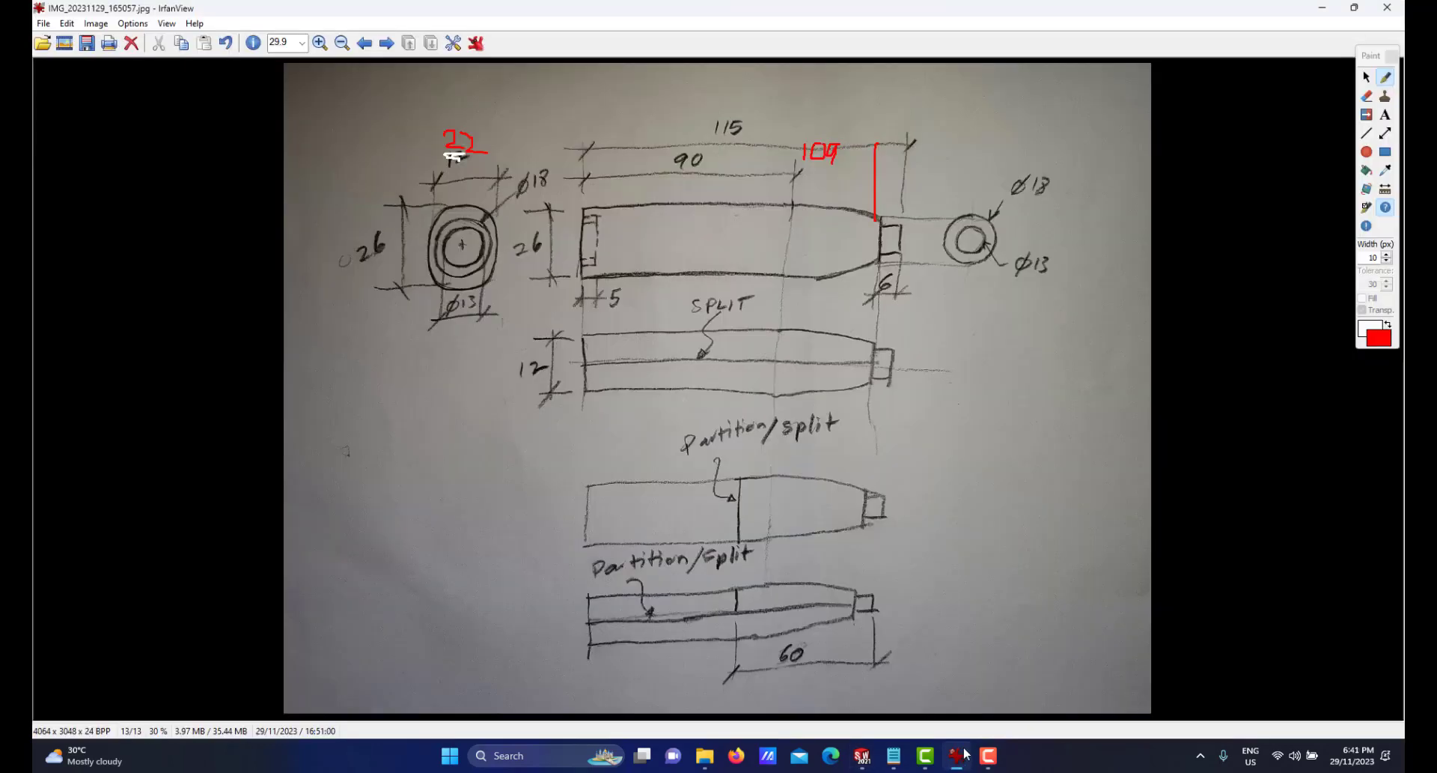
{"action": "left_click", "coordinate": [958, 755]}
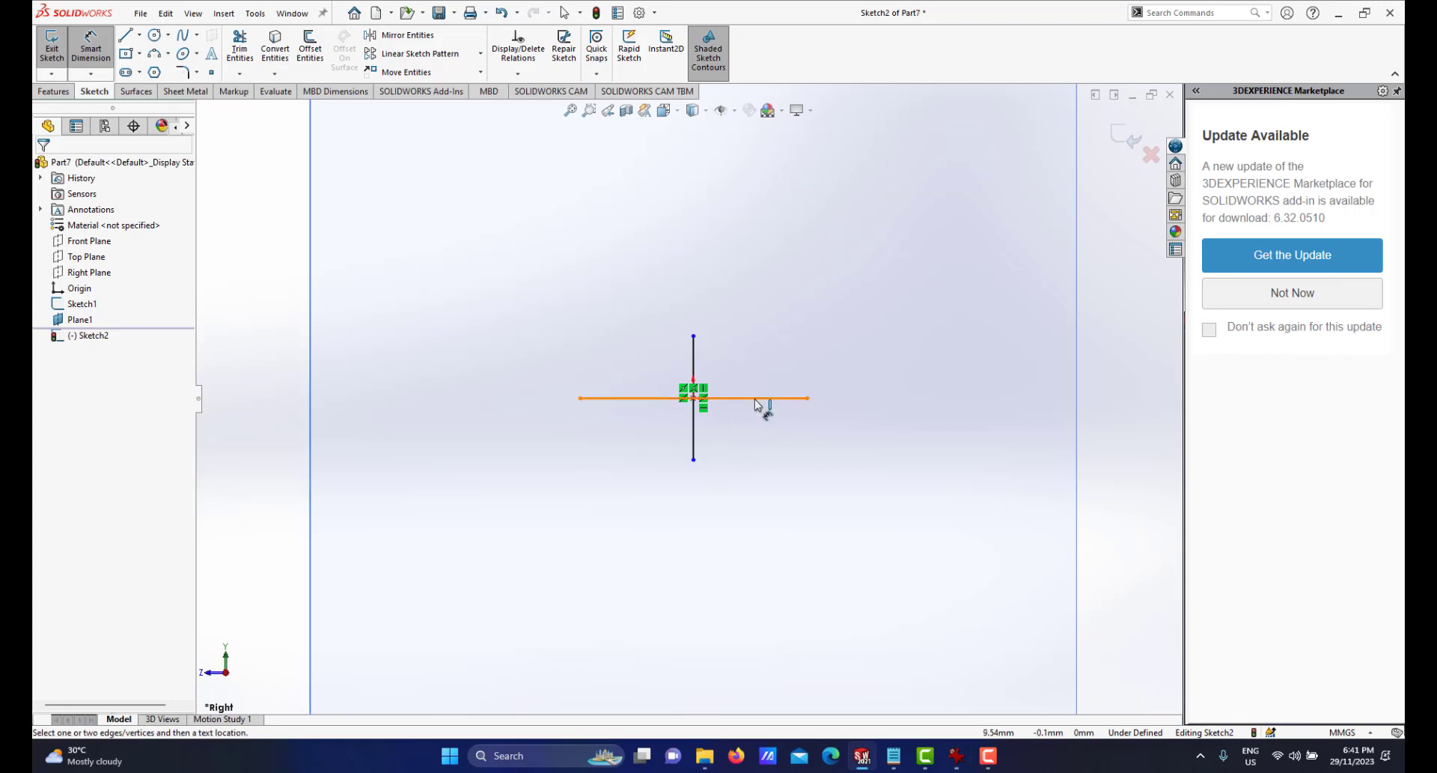
{"action": "left_click", "coordinate": [762, 399]}
{"action": "left_click", "coordinate": [708, 520]}
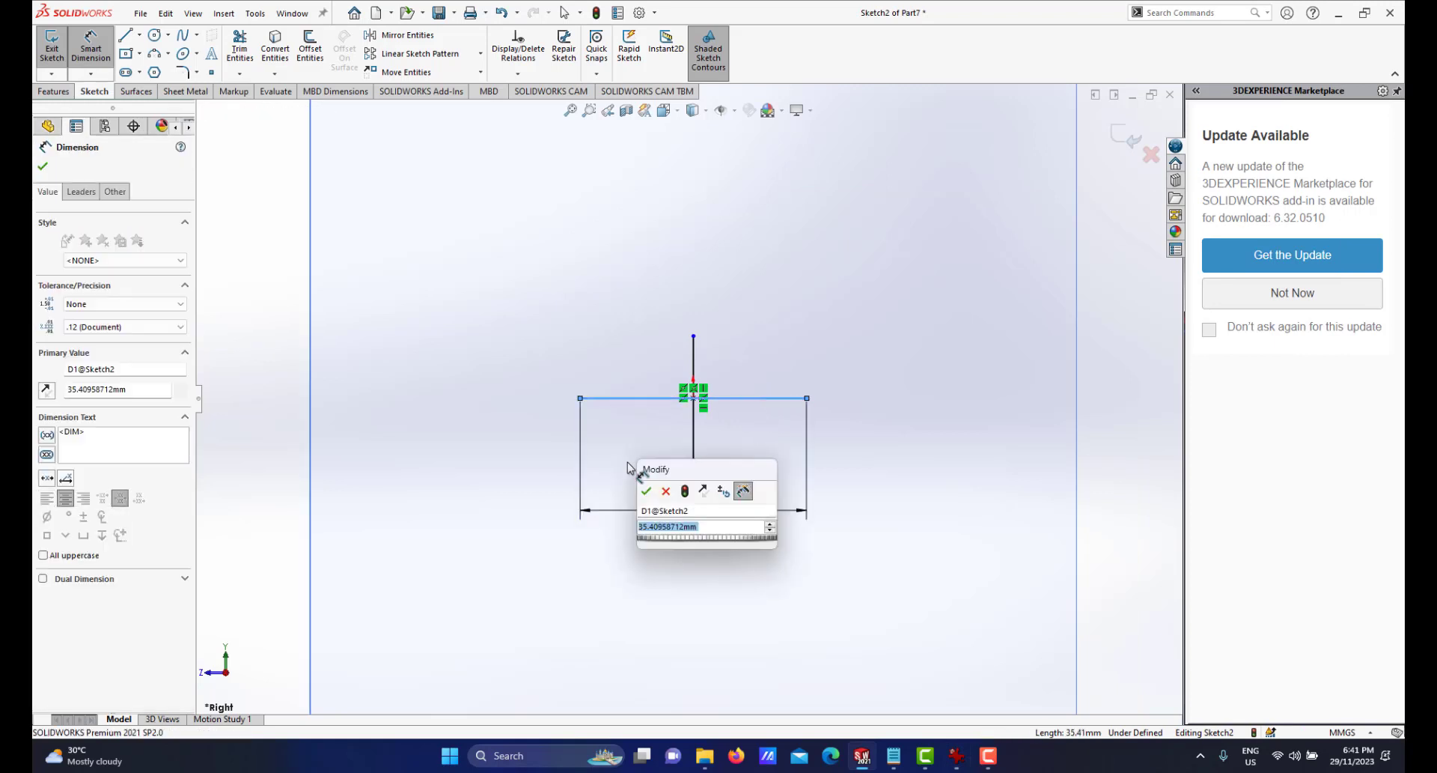
{"action": "type", "text": "26"}
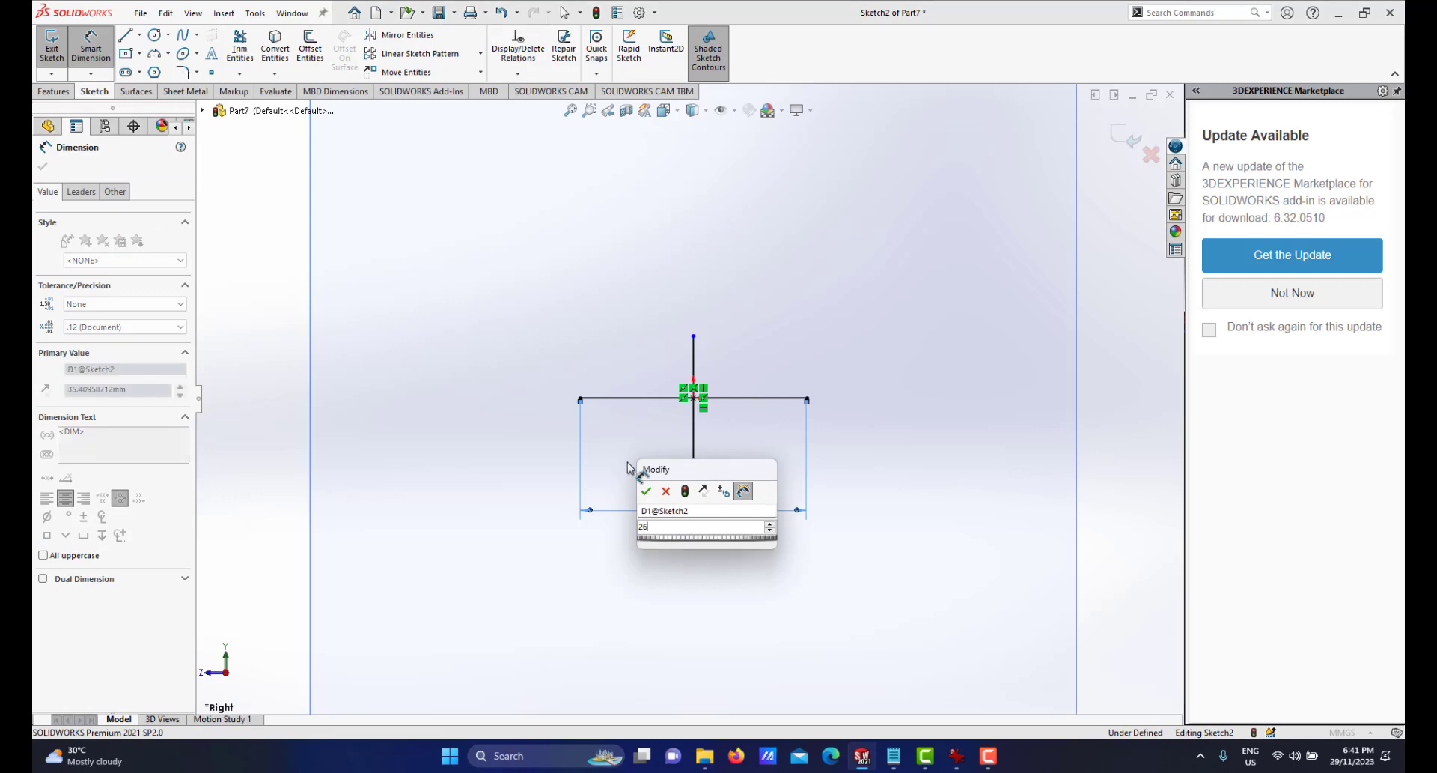
{"action": "key", "text": "Return"}
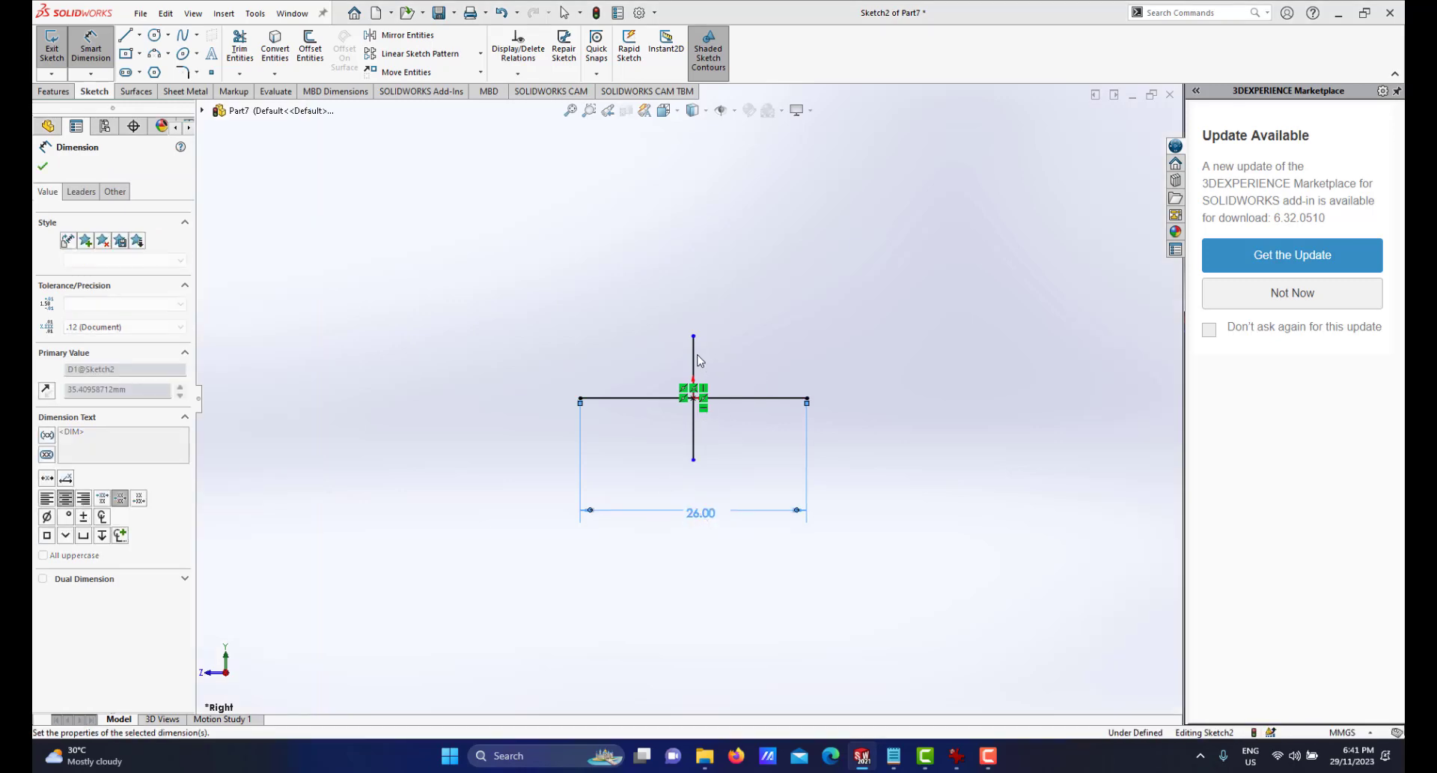
Dimension the vertical line's length as 22 mm and leave the Smart Dimension tool.
{"action": "right_click", "coordinate": [816, 311]}
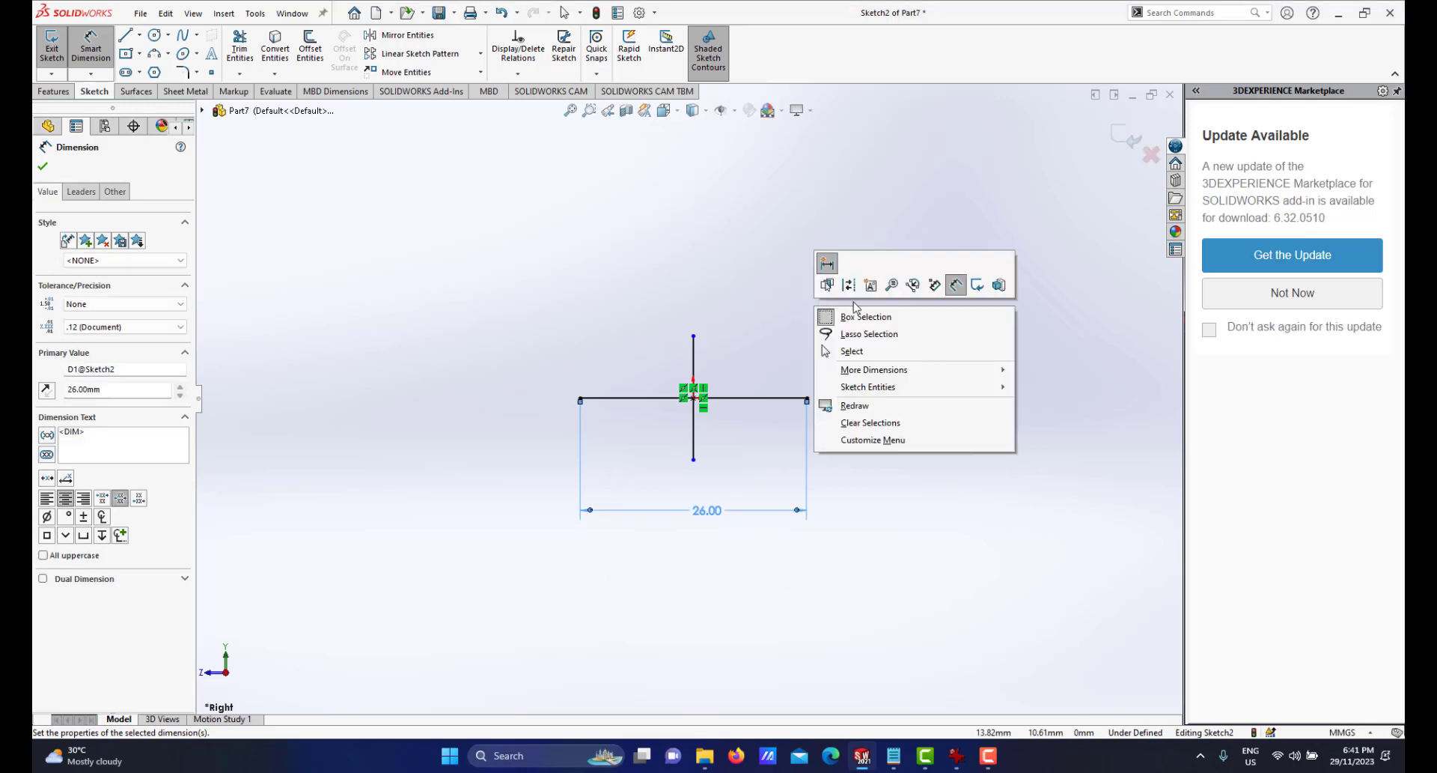
{"action": "left_click", "coordinate": [954, 288]}
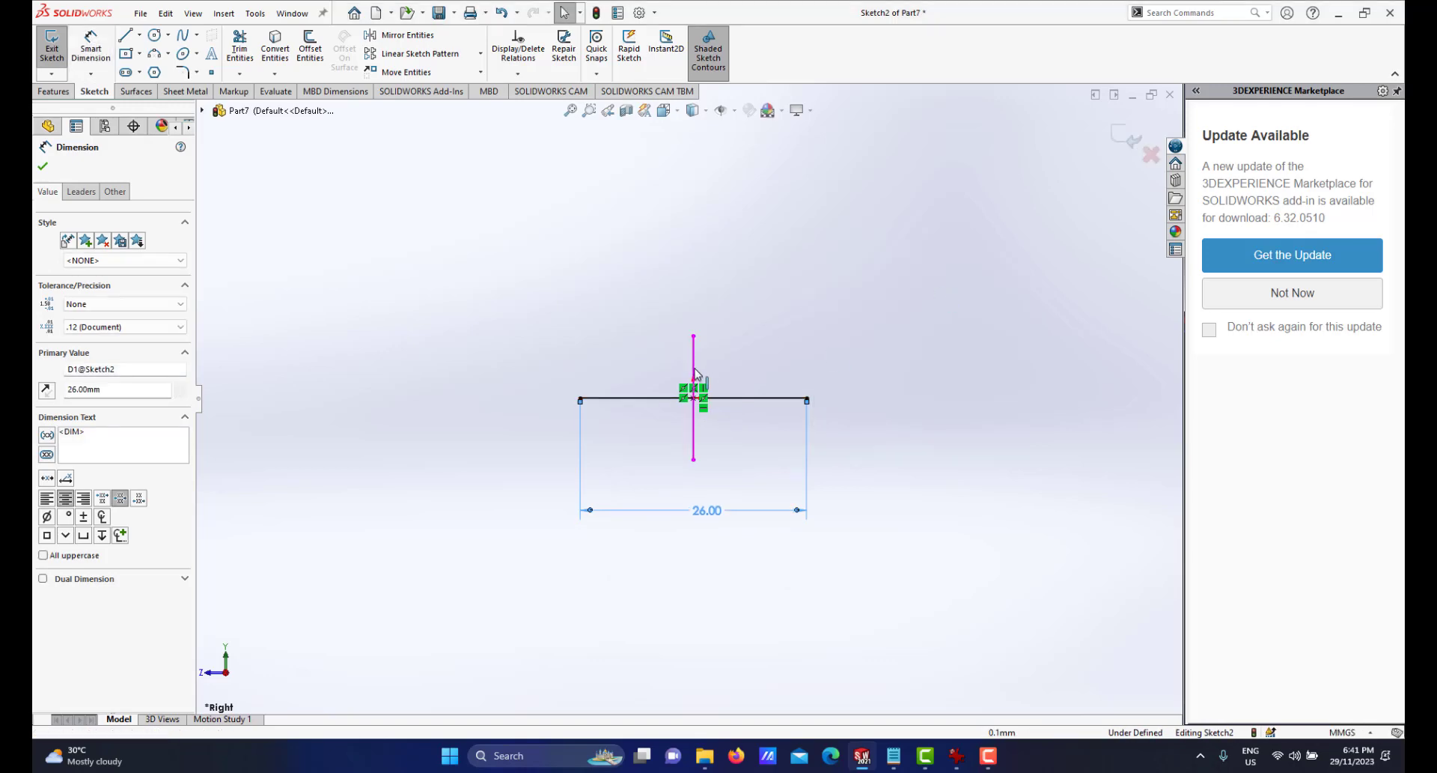
{"action": "right_click", "coordinate": [829, 328]}
{"action": "left_click", "coordinate": [966, 298]}
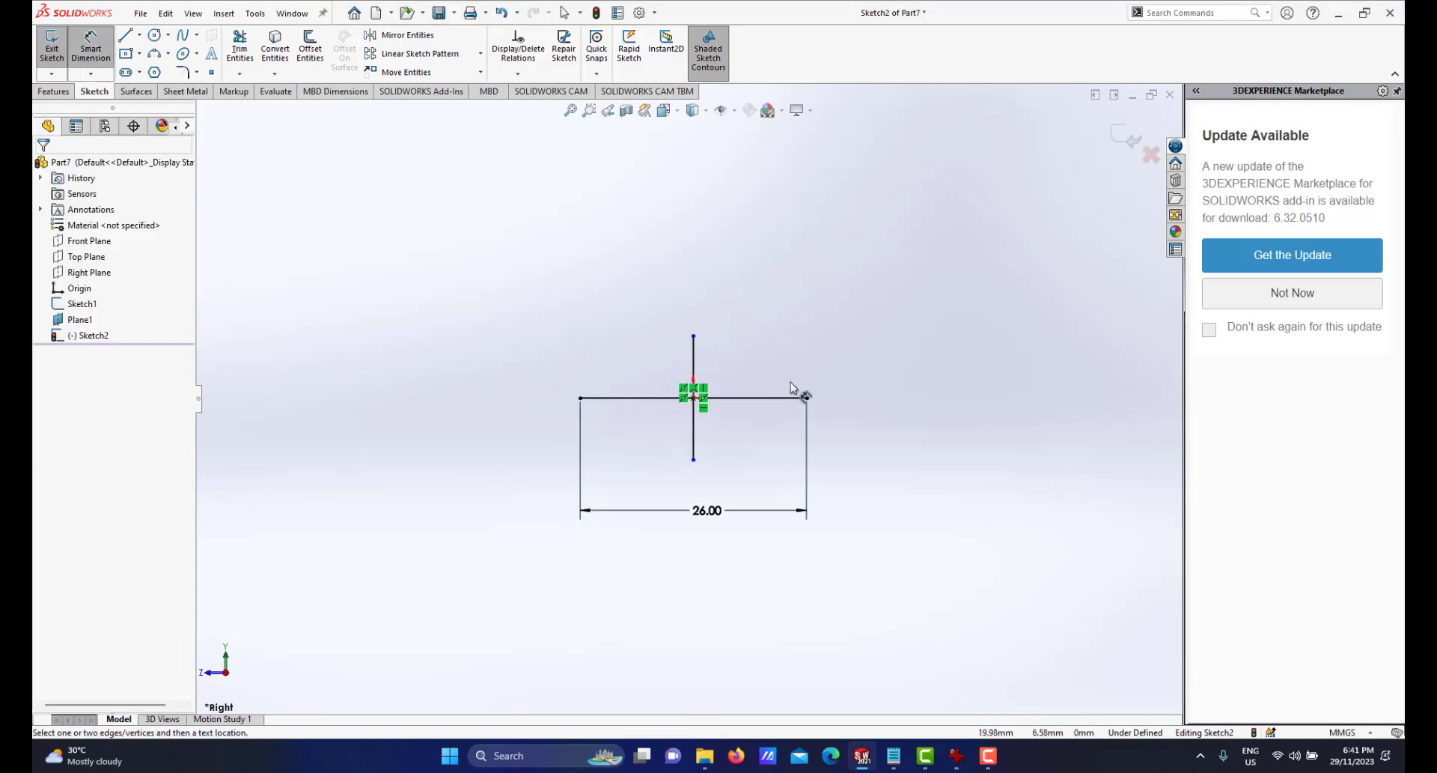
{"action": "left_click", "coordinate": [695, 354]}
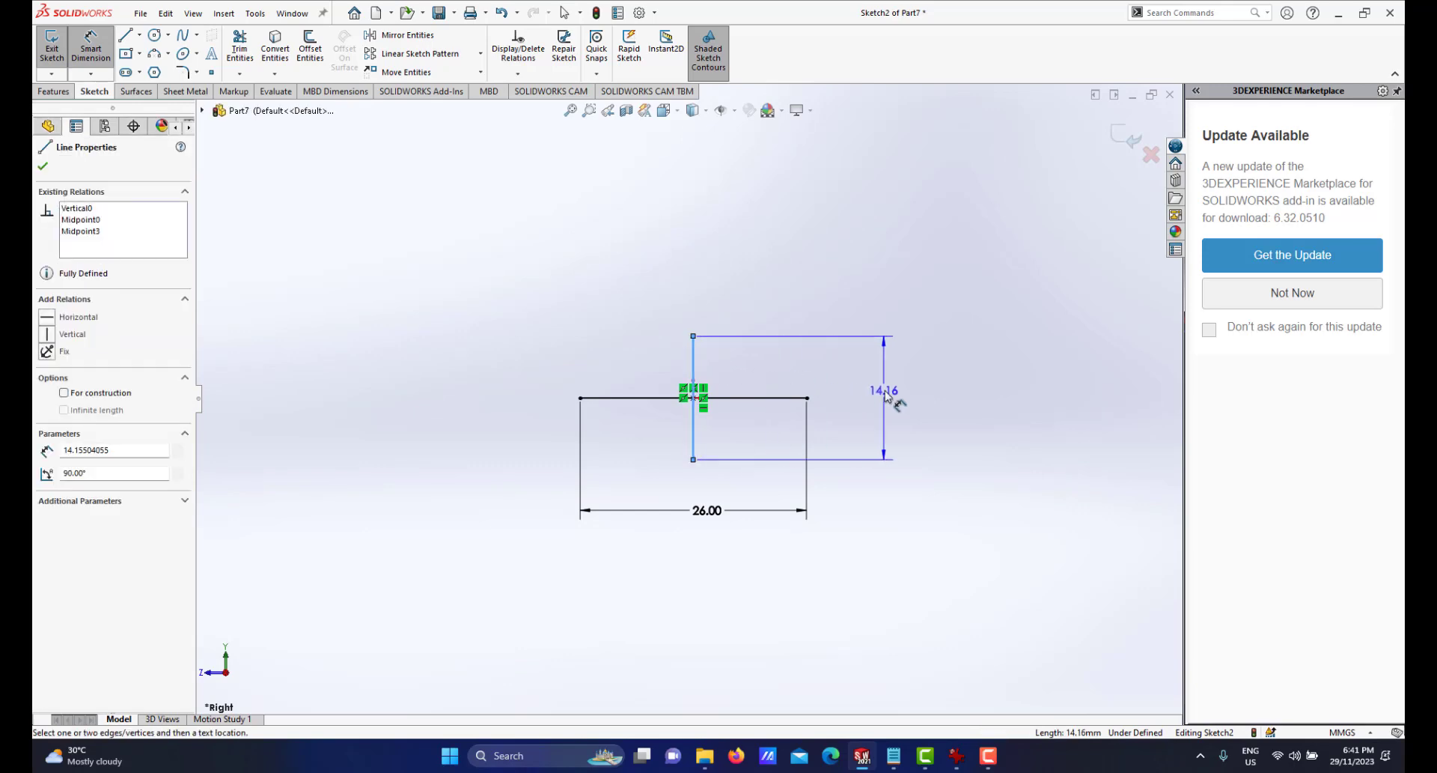
{"action": "left_click", "coordinate": [887, 395]}
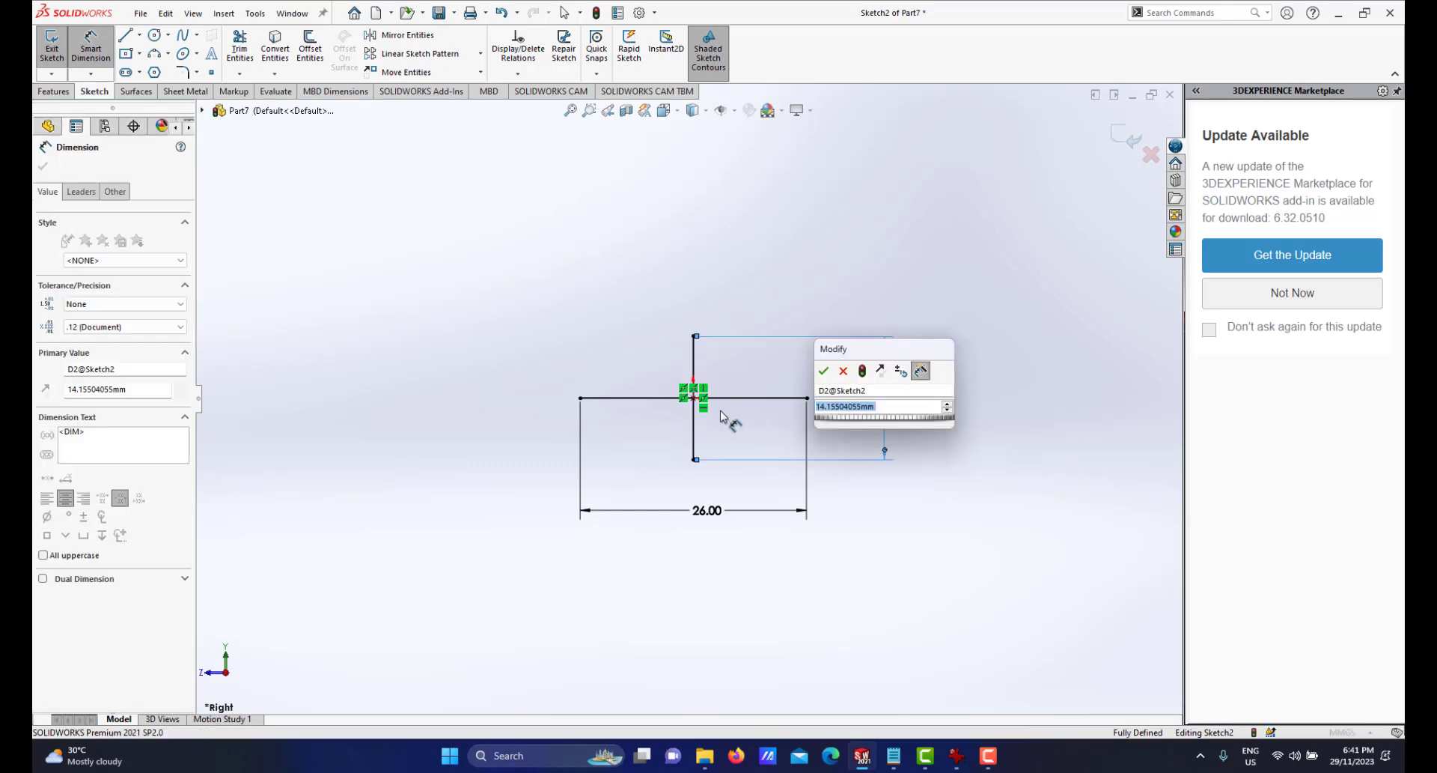
{"action": "type", "text": "22"}
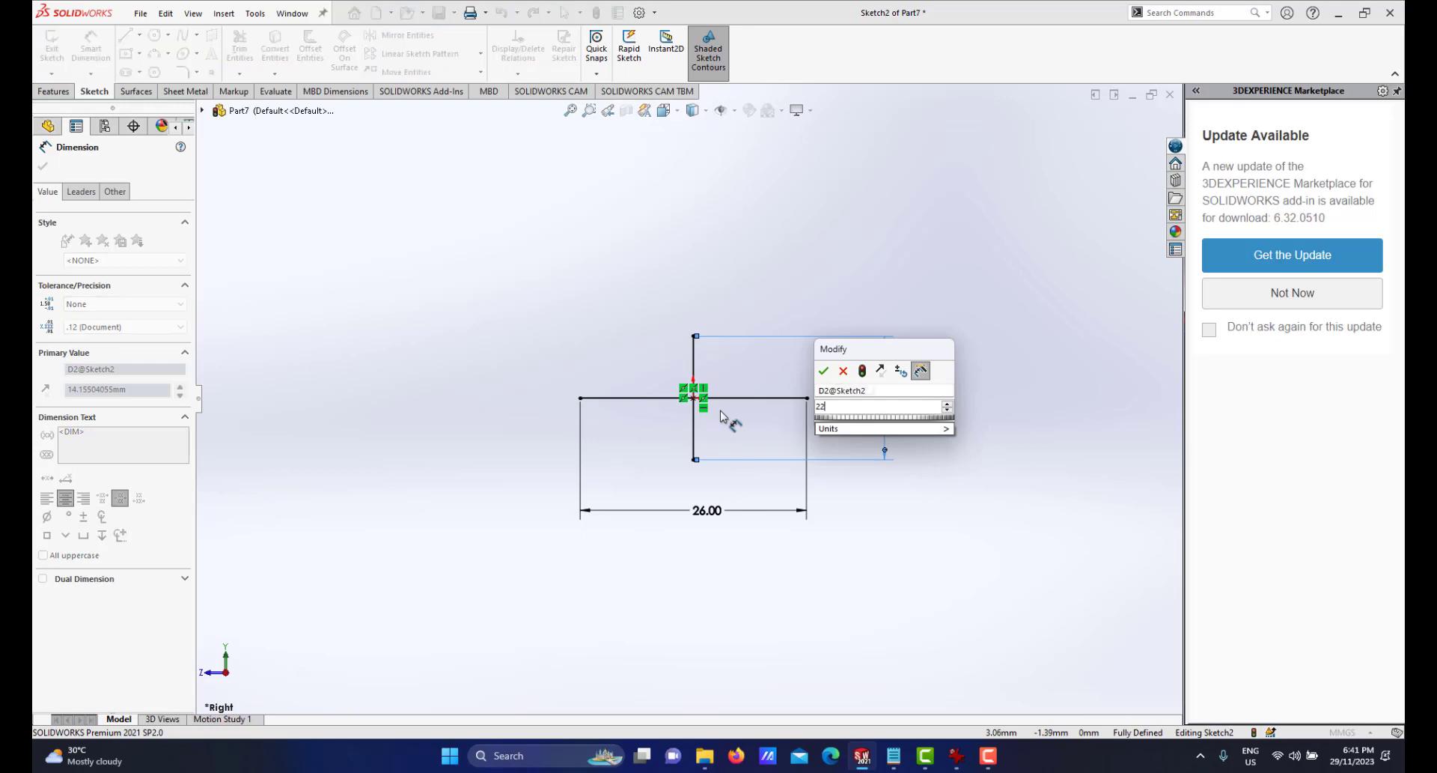
{"action": "key", "text": "Escape"}
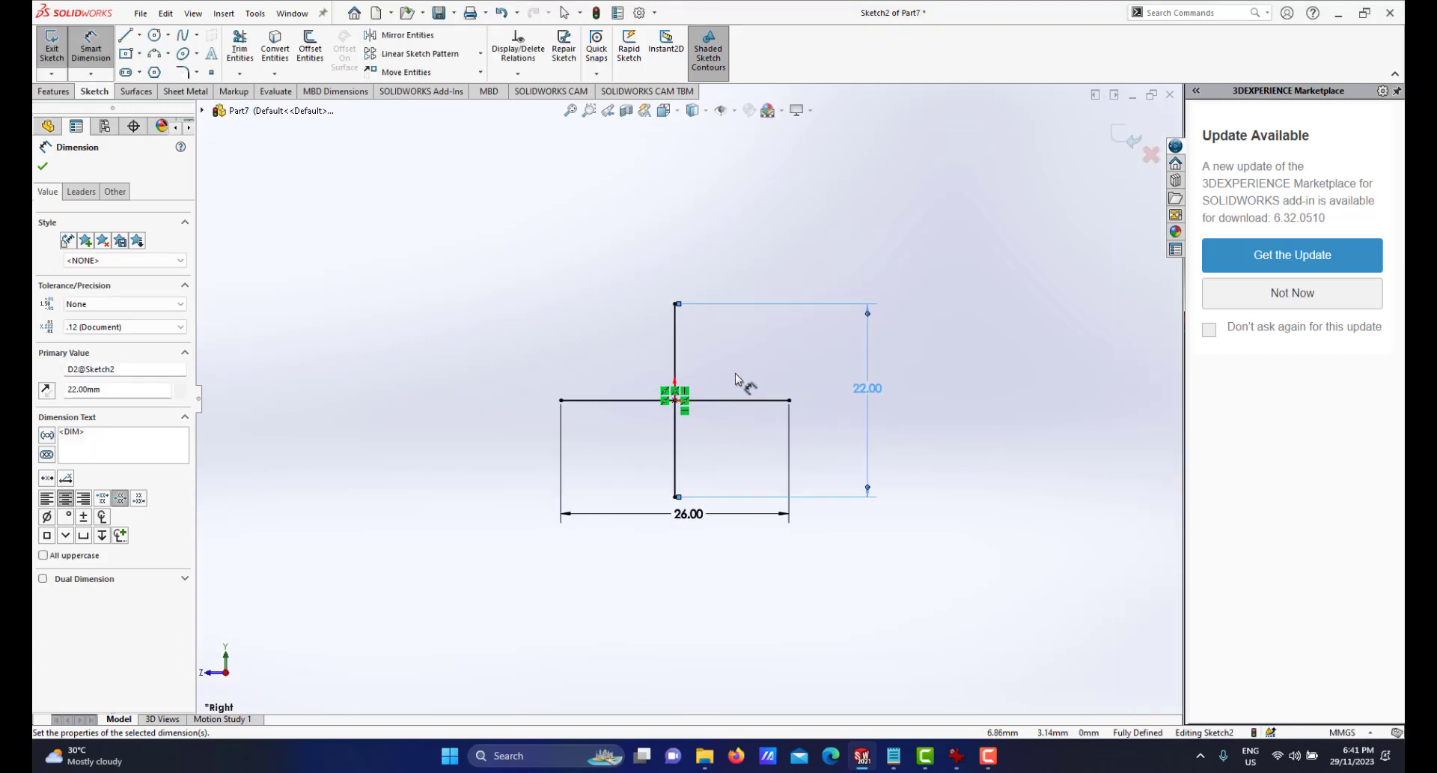
{"action": "scroll", "coordinate": [747, 372], "scroll_direction": "down", "scroll_amount": 2}
{"action": "right_click", "coordinate": [757, 377]}
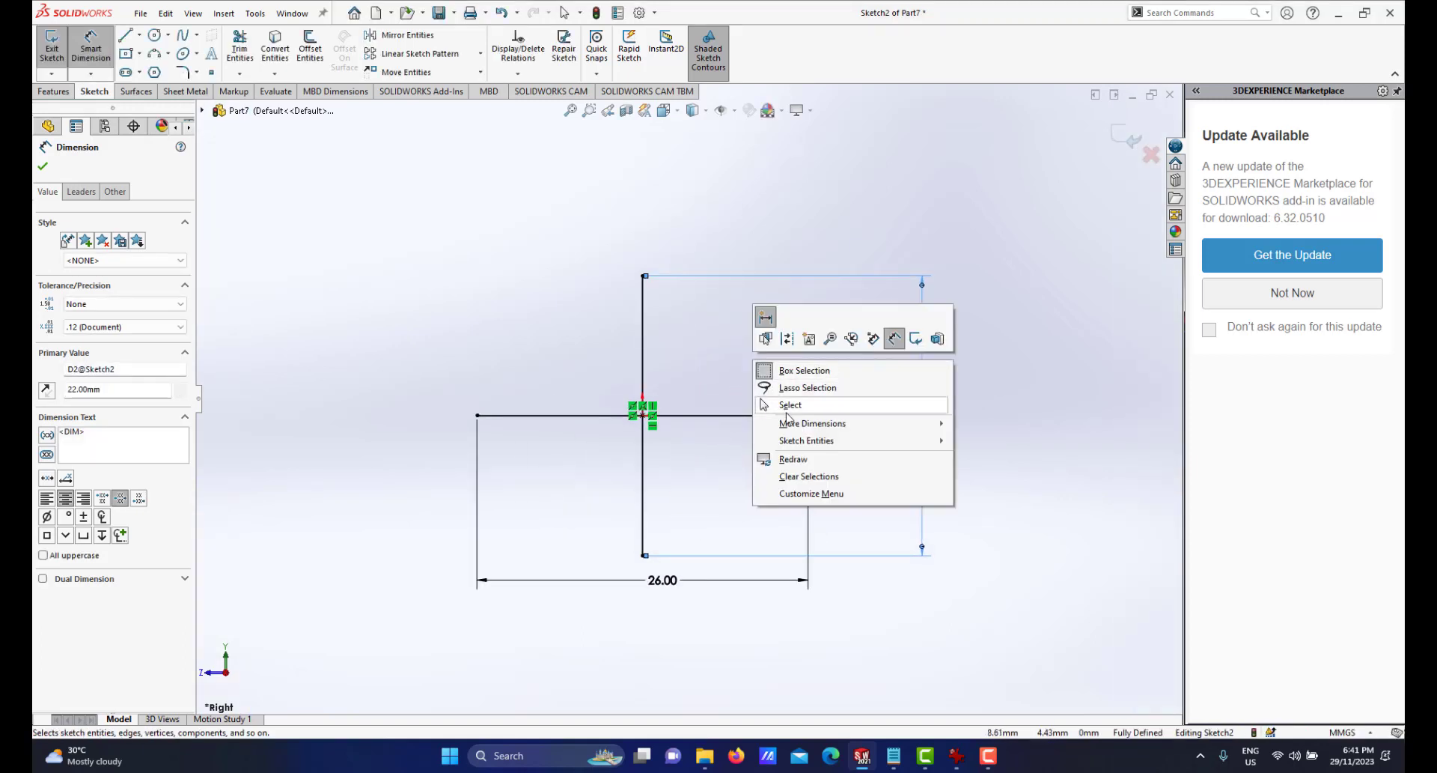
{"action": "left_click", "coordinate": [674, 387]}
Convert the vertical and horizontal lines to construction geometry.
{"action": "left_click", "coordinate": [642, 337]}
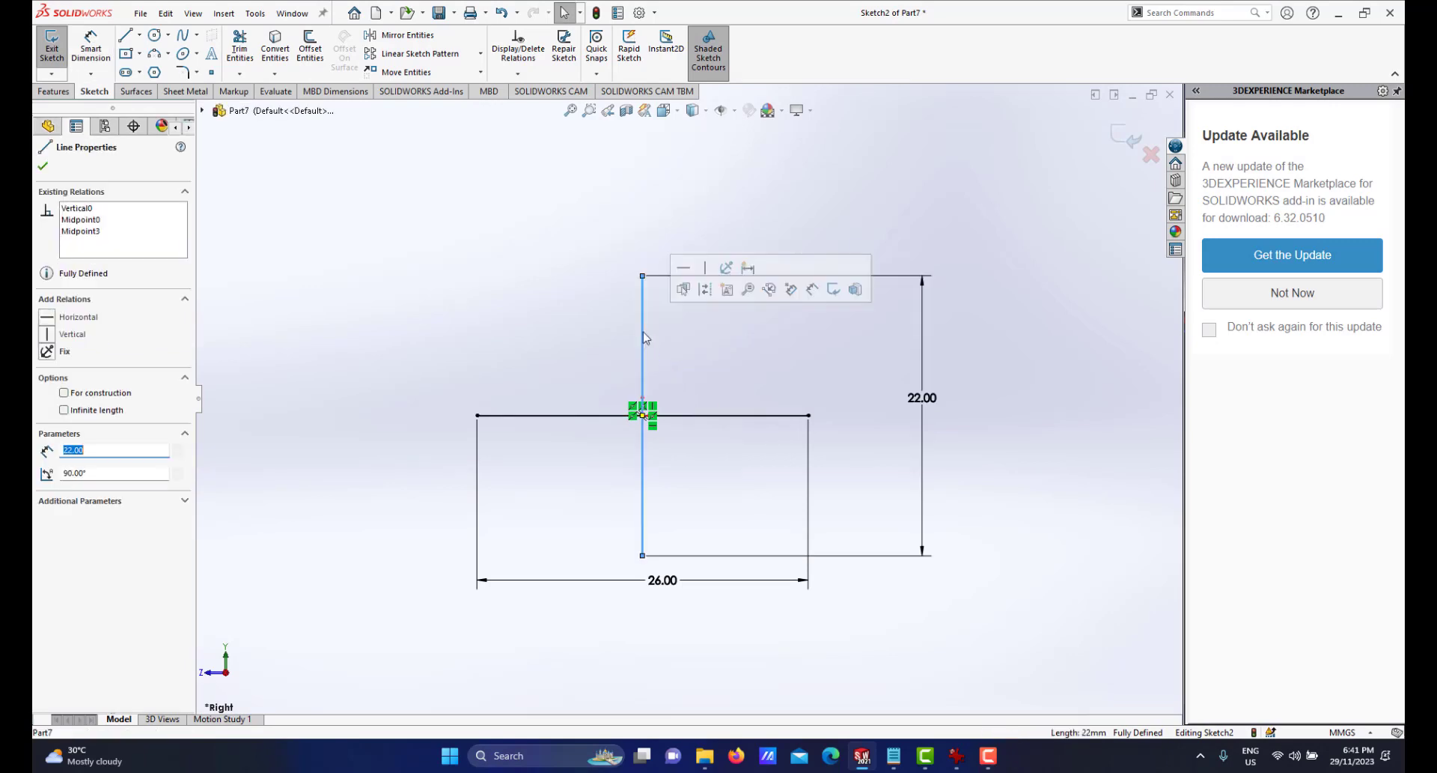
{"action": "left_click", "coordinate": [692, 292]}
{"action": "left_click", "coordinate": [726, 416]}
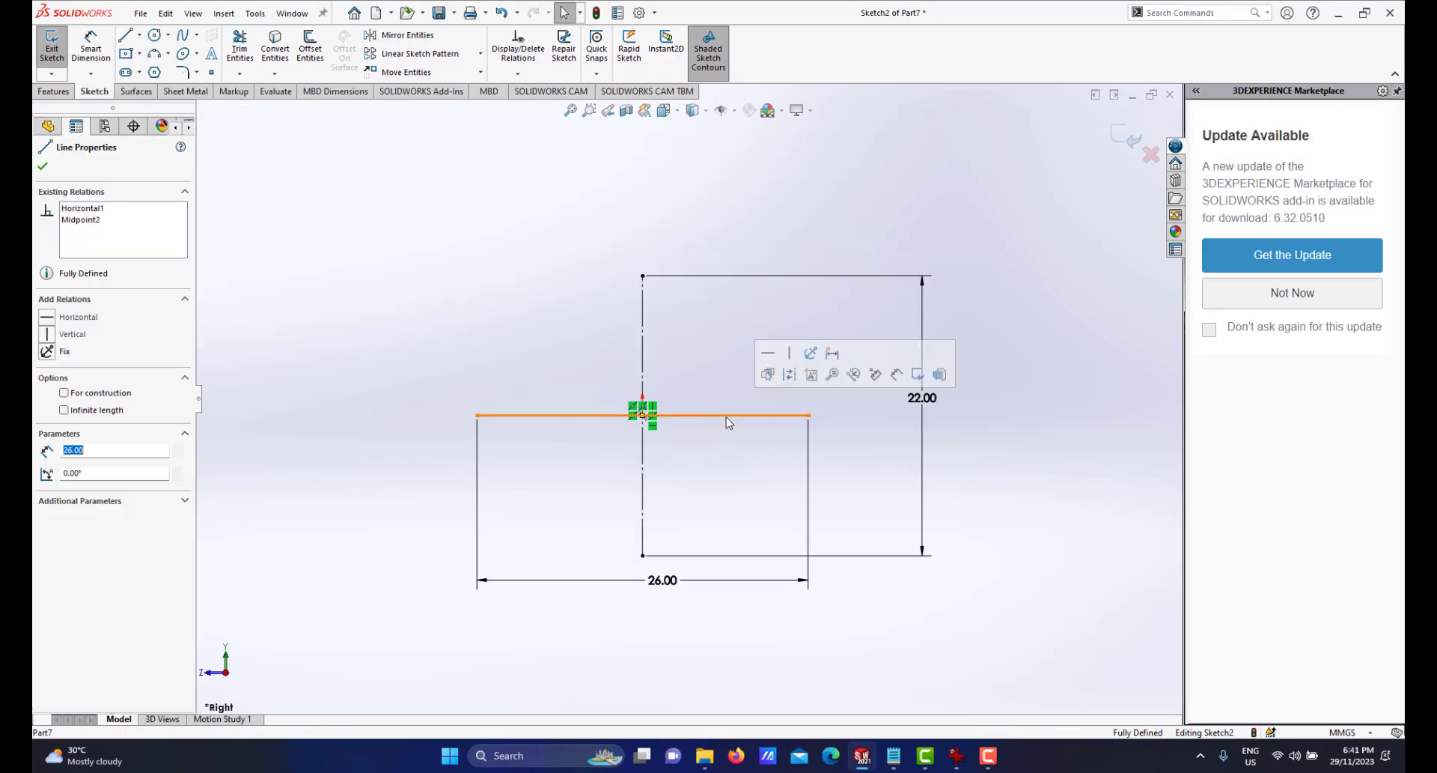
{"action": "left_click", "coordinate": [780, 372]}
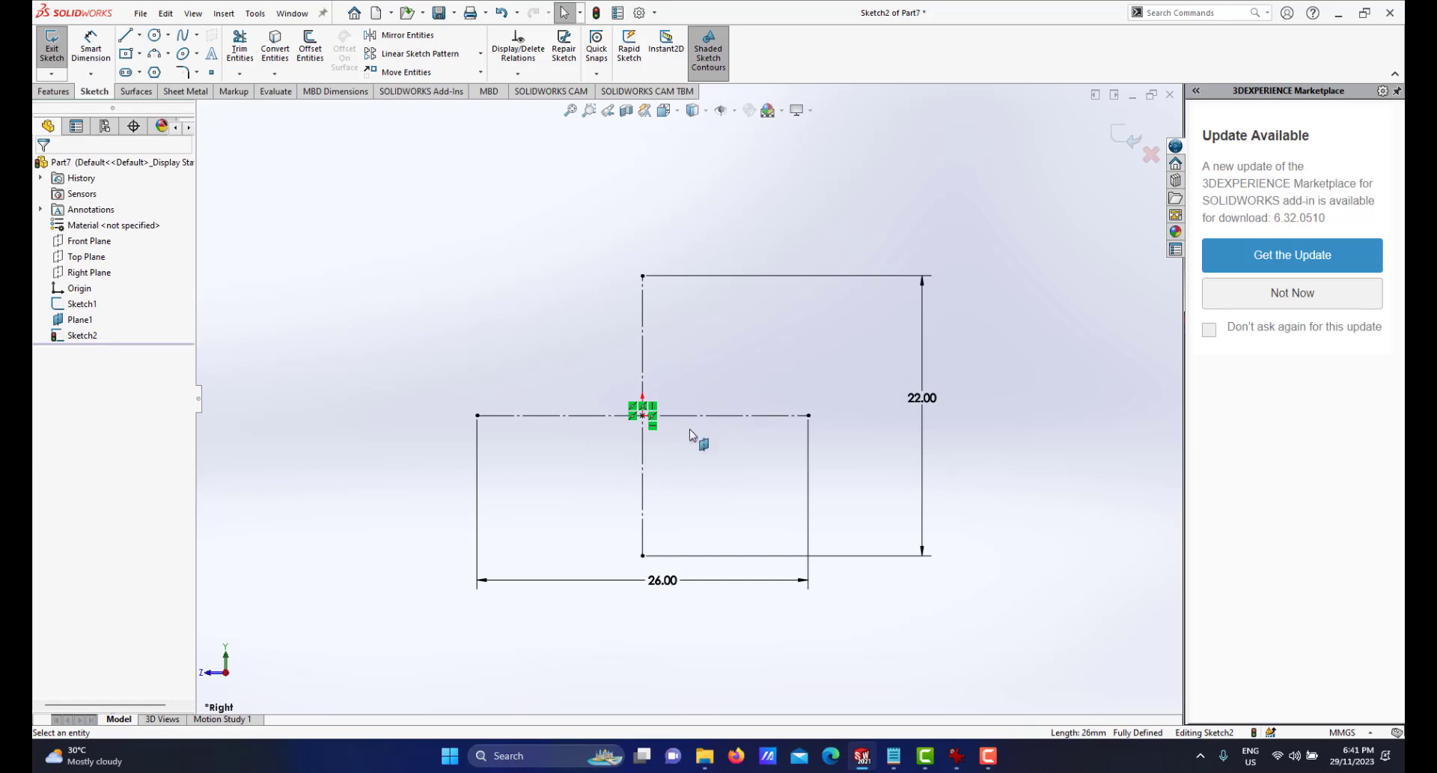
Draw a two-point spline from the vertical centerline's upper endpoint to the horizontal centerline's right endpoint.
{"action": "scroll", "coordinate": [687, 405], "scroll_direction": "up", "scroll_amount": 2}
{"action": "scroll", "coordinate": [681, 353], "scroll_direction": "down", "scroll_amount": 1}
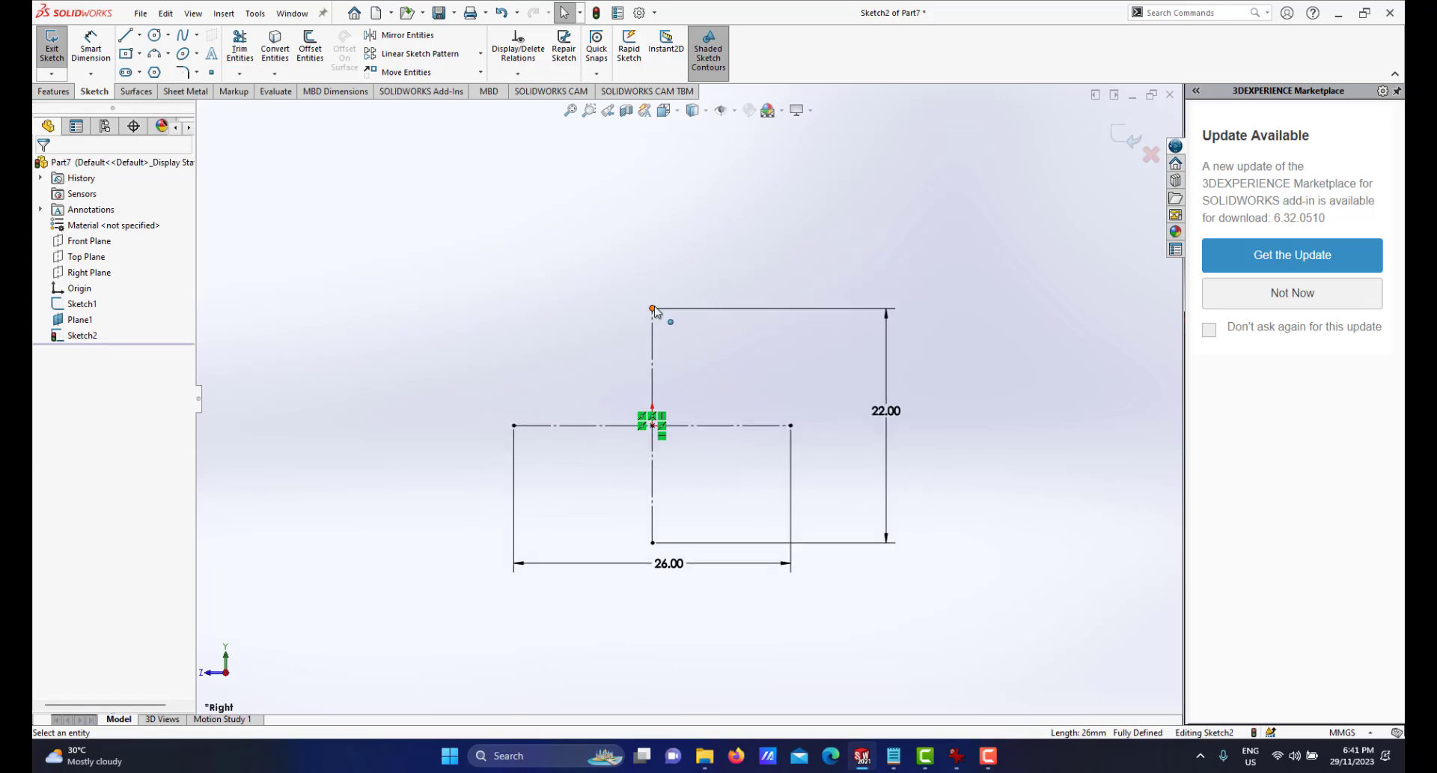
{"action": "left_click", "coordinate": [182, 35]}
{"action": "left_click", "coordinate": [653, 308]}
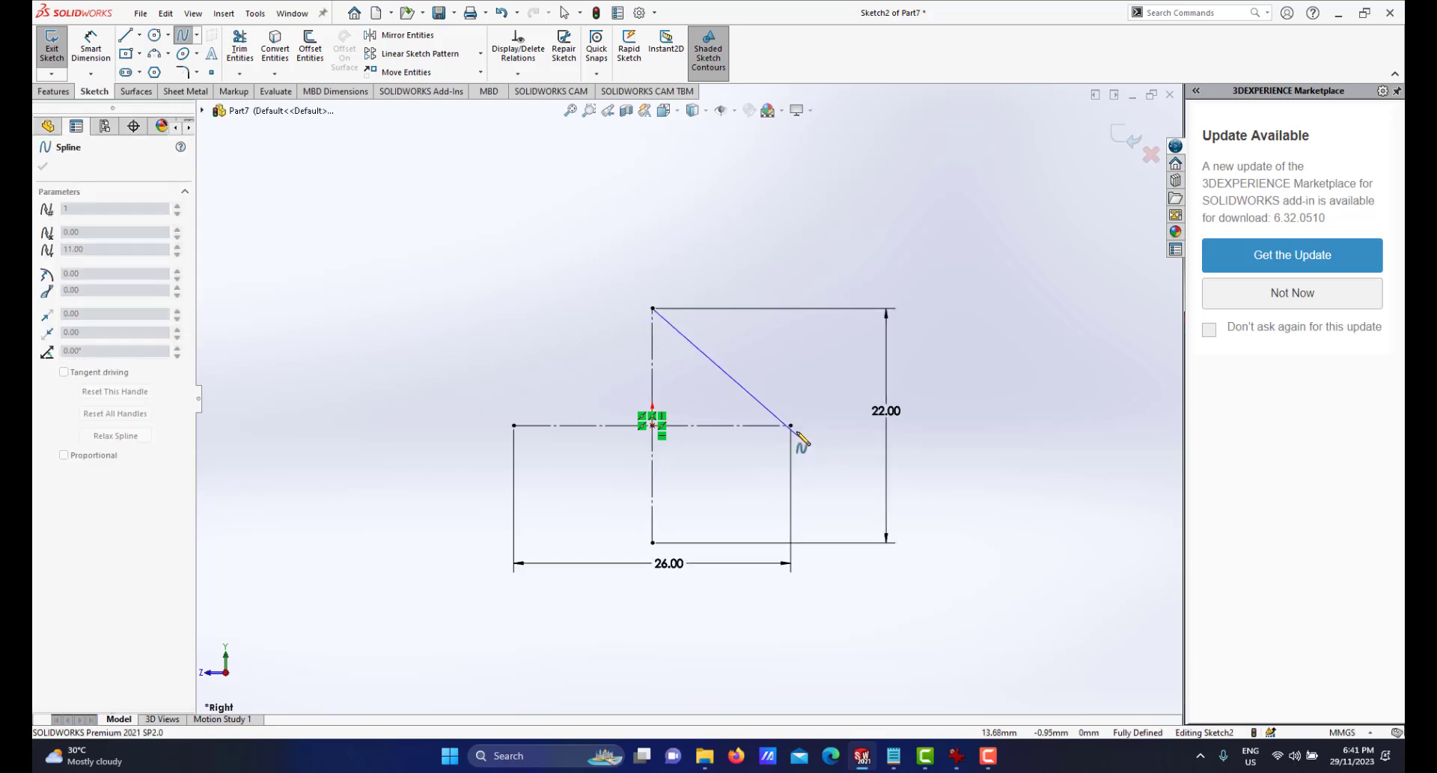
{"action": "left_click", "coordinate": [792, 426]}
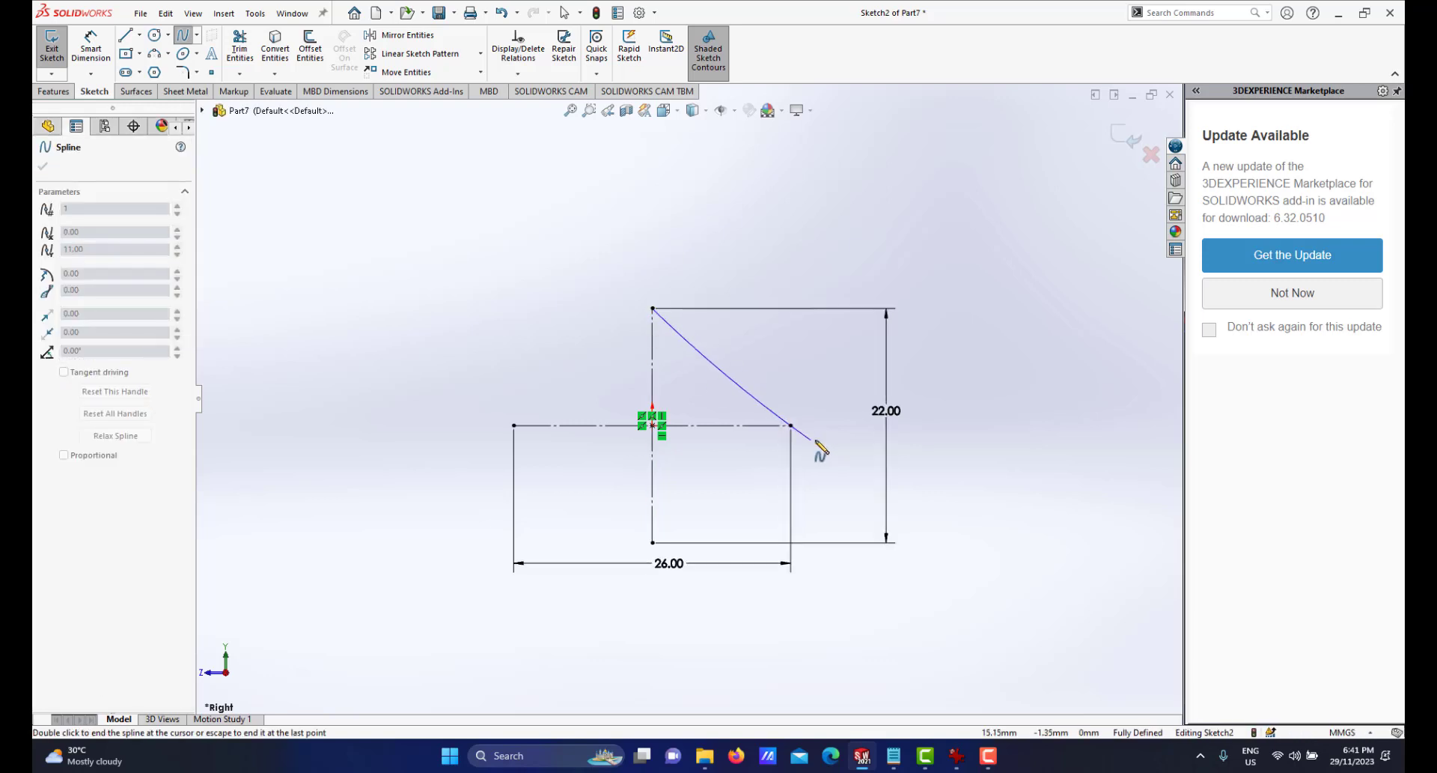
{"action": "right_click", "coordinate": [808, 438]}
{"action": "left_click", "coordinate": [851, 450]}
{"action": "scroll", "coordinate": [734, 354], "scroll_direction": "down", "scroll_amount": 2}
{"action": "scroll", "coordinate": [674, 374], "scroll_direction": "up", "scroll_amount": 2}
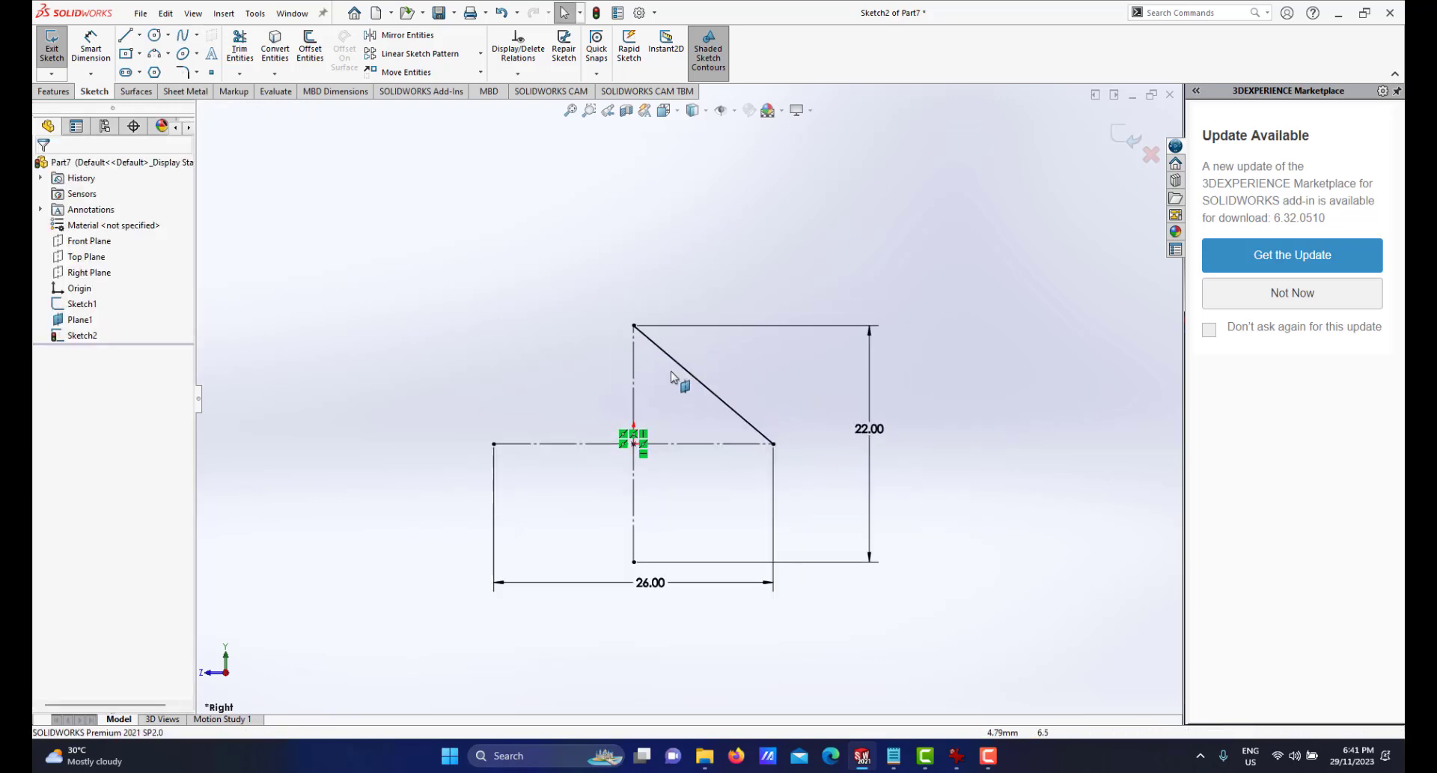
Check the end view in the hand-drawn sketch and bow the spline outward into a rounded quarter profile using its end tangent handles.
{"action": "left_click", "coordinate": [957, 756]}
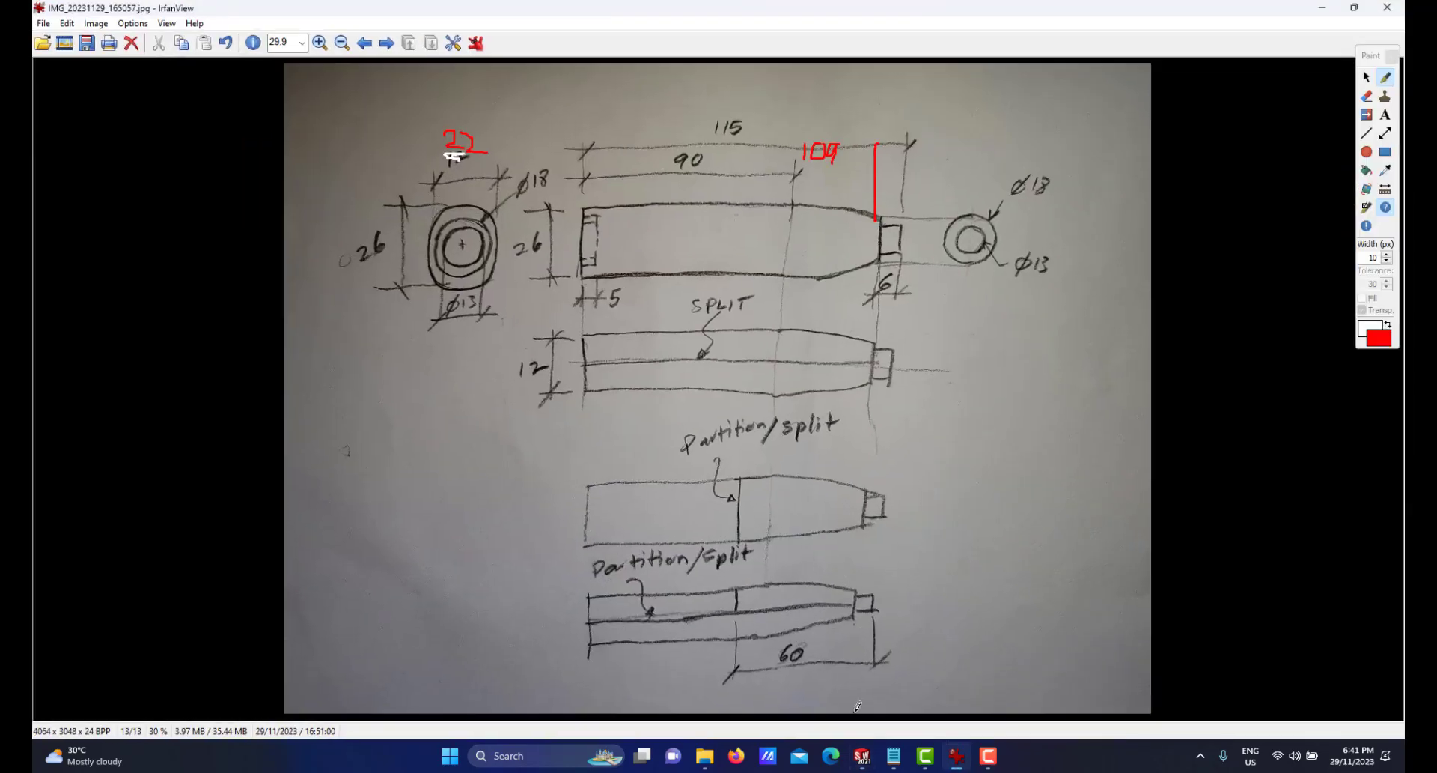
{"action": "left_click", "coordinate": [957, 758]}
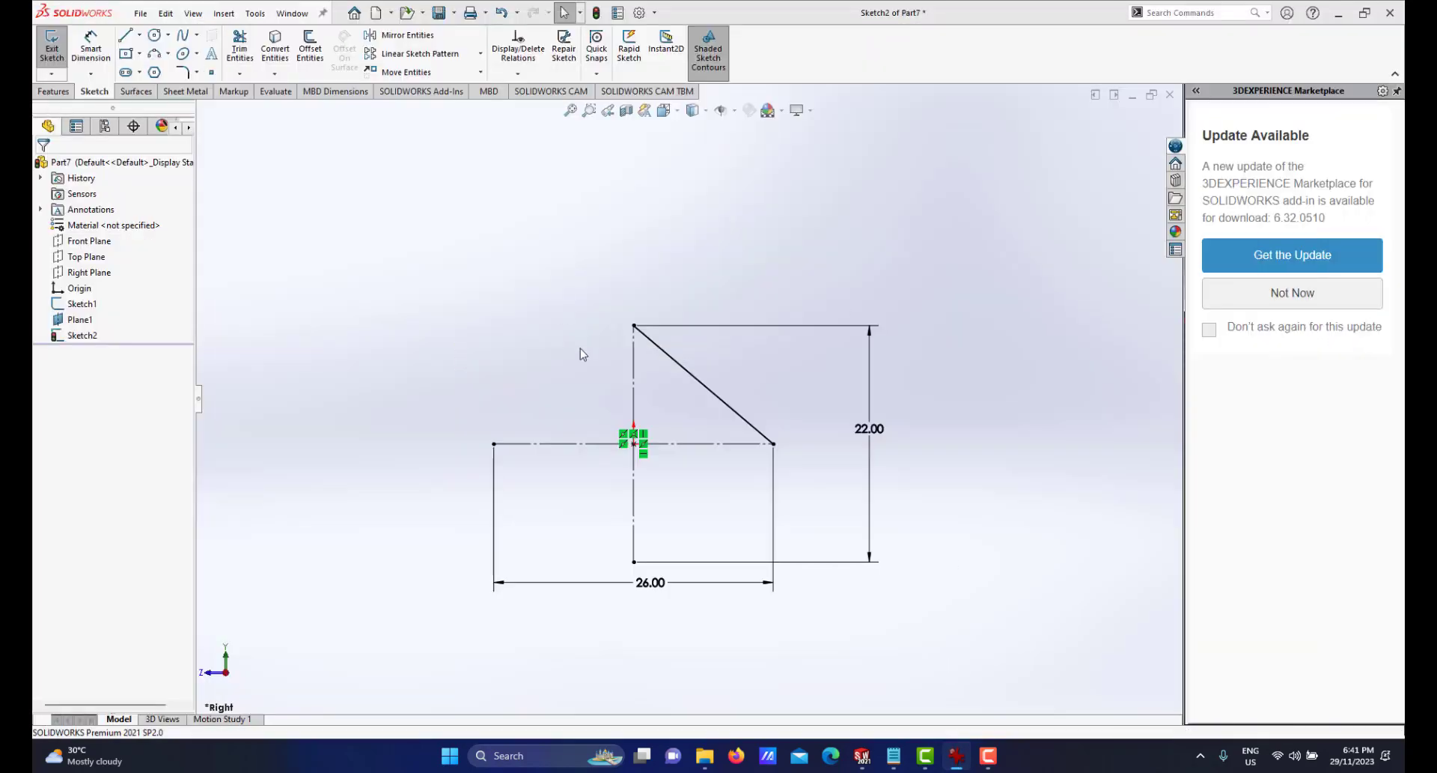
{"action": "left_click", "coordinate": [634, 327]}
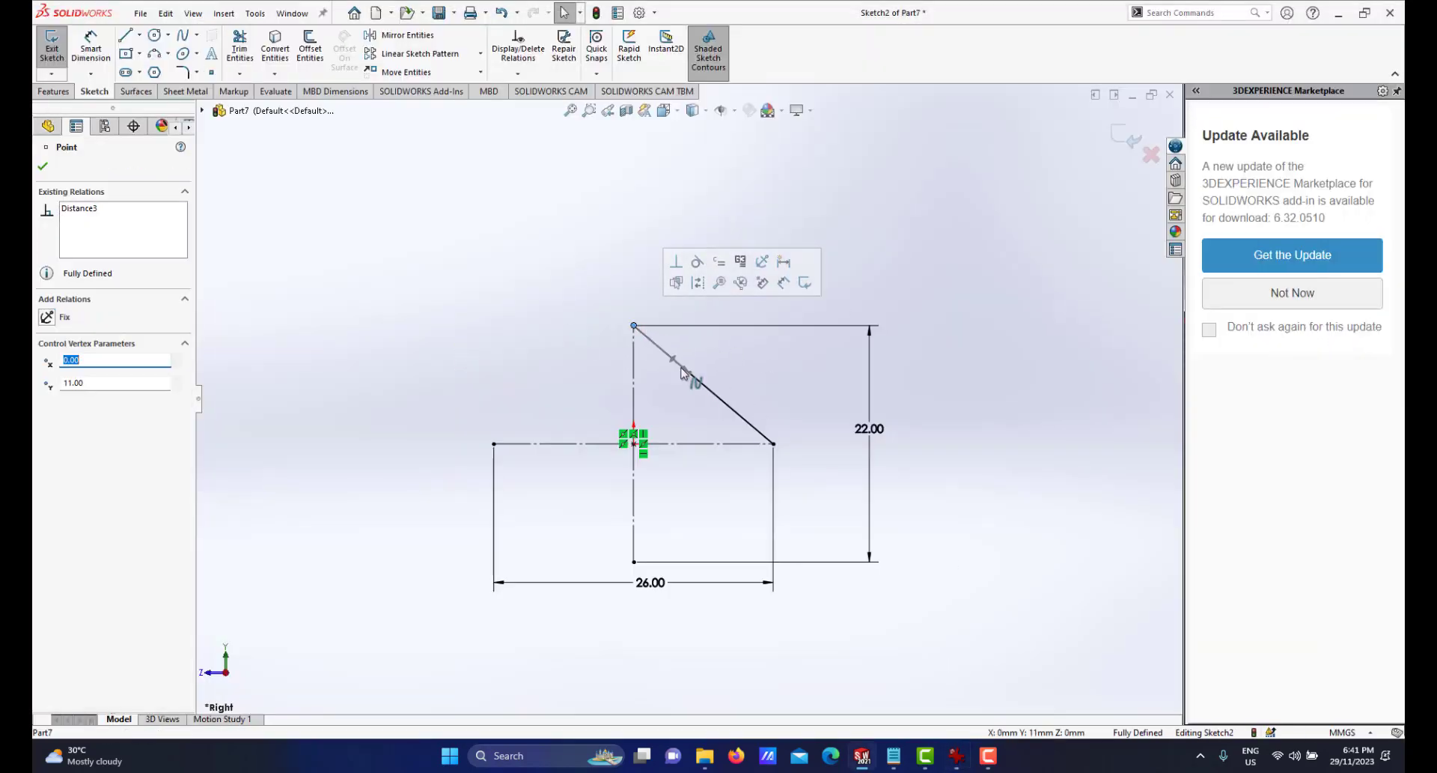
{"action": "mouse_move", "coordinate": [689, 376]}
{"action": "left_mouse_down"}
{"action": "mouse_move", "coordinate": [754, 269]}
{"action": "mouse_move", "coordinate": [741, 308]}
{"action": "mouse_move", "coordinate": [753, 342]}
{"action": "mouse_move", "coordinate": [730, 325]}
{"action": "left_mouse_up"}
{"action": "scroll", "coordinate": [704, 333], "scroll_direction": "down", "scroll_amount": 3}
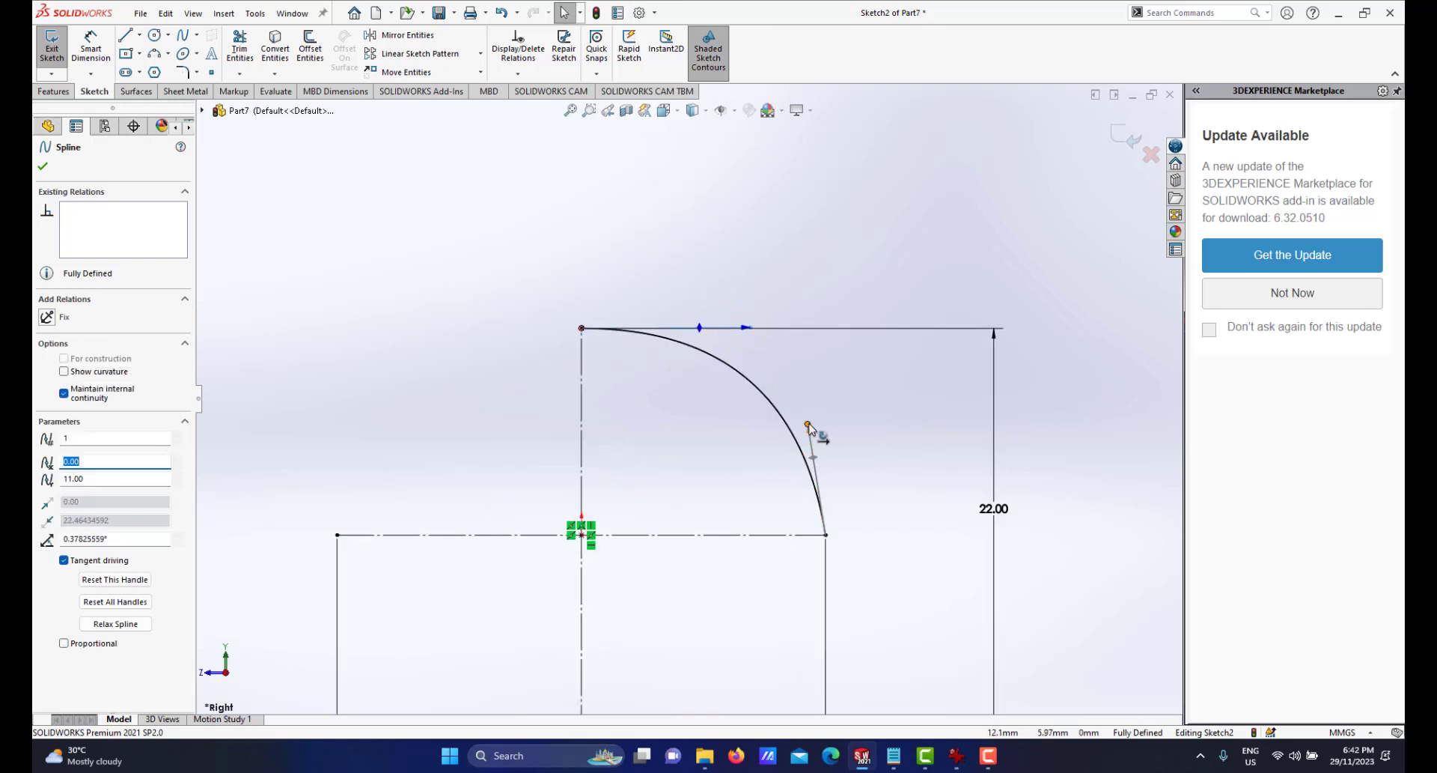
{"action": "mouse_move", "coordinate": [808, 425]}
{"action": "left_mouse_down"}
{"action": "mouse_move", "coordinate": [912, 442]}
{"action": "mouse_move", "coordinate": [843, 418]}
{"action": "left_mouse_up"}
{"action": "scroll", "coordinate": [699, 414], "scroll_direction": "down", "scroll_amount": 2}
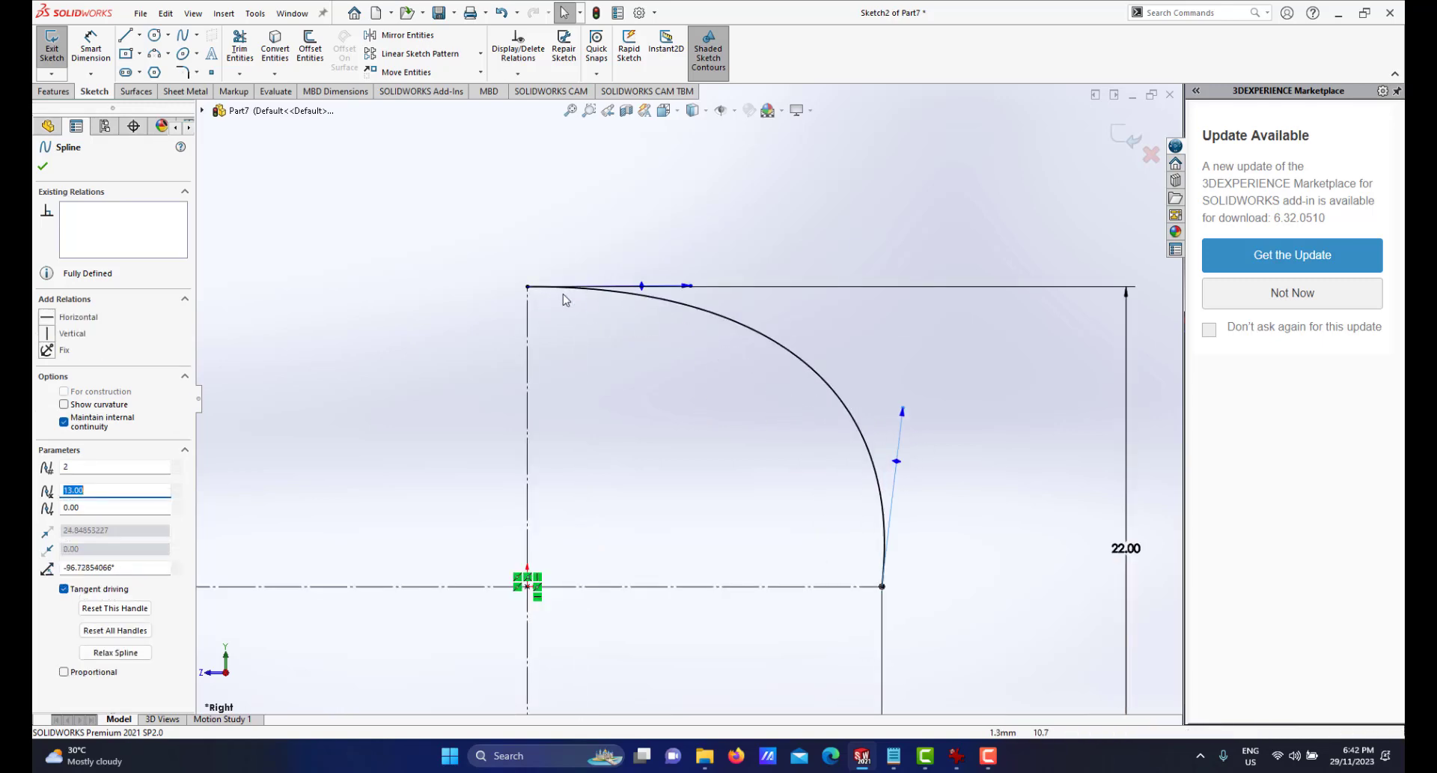
Add a horizontal relation to the tangent handle at the spline's upper endpoint.
{"action": "scroll", "coordinate": [632, 353], "scroll_direction": "up", "scroll_amount": 2}
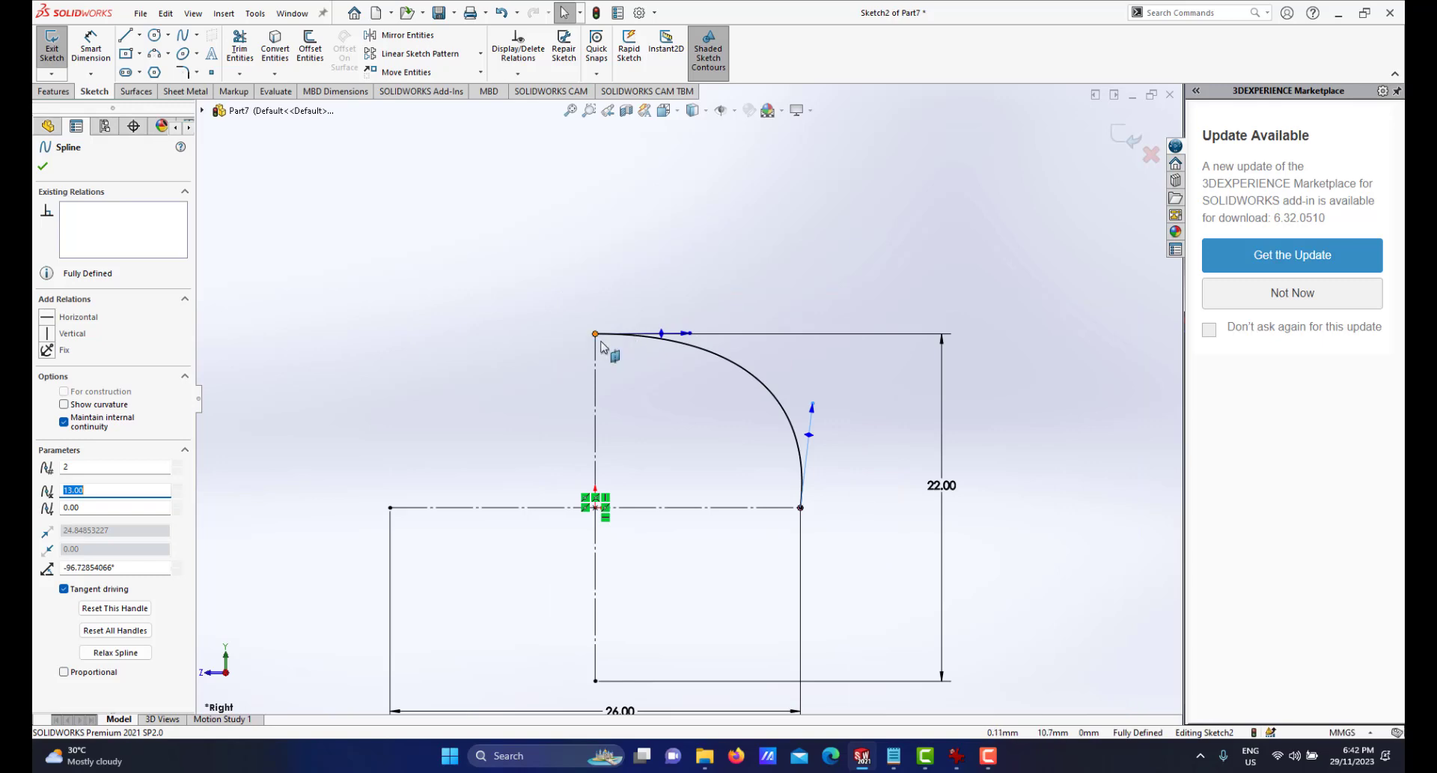
{"action": "scroll", "coordinate": [607, 357], "scroll_direction": "down", "scroll_amount": 2}
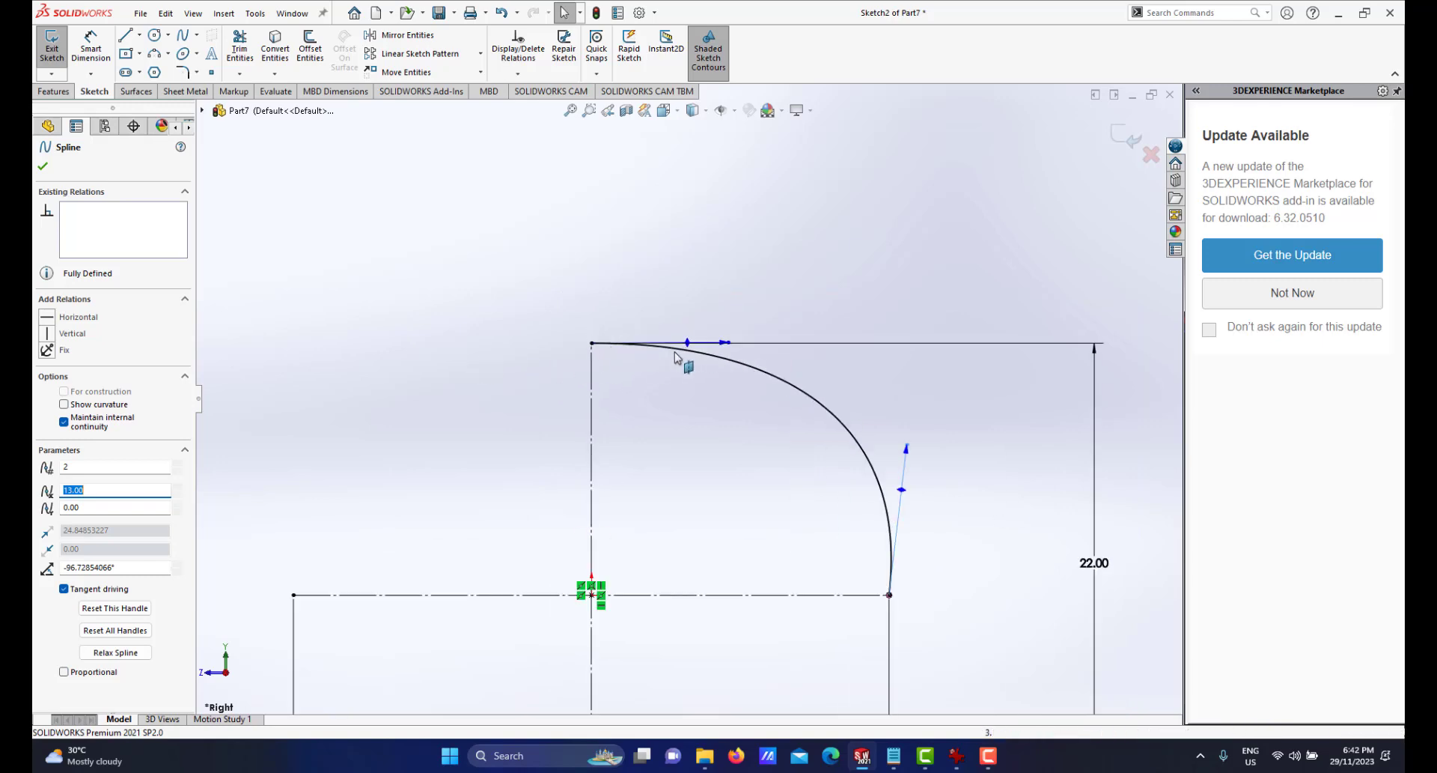
{"action": "left_click", "coordinate": [720, 343]}
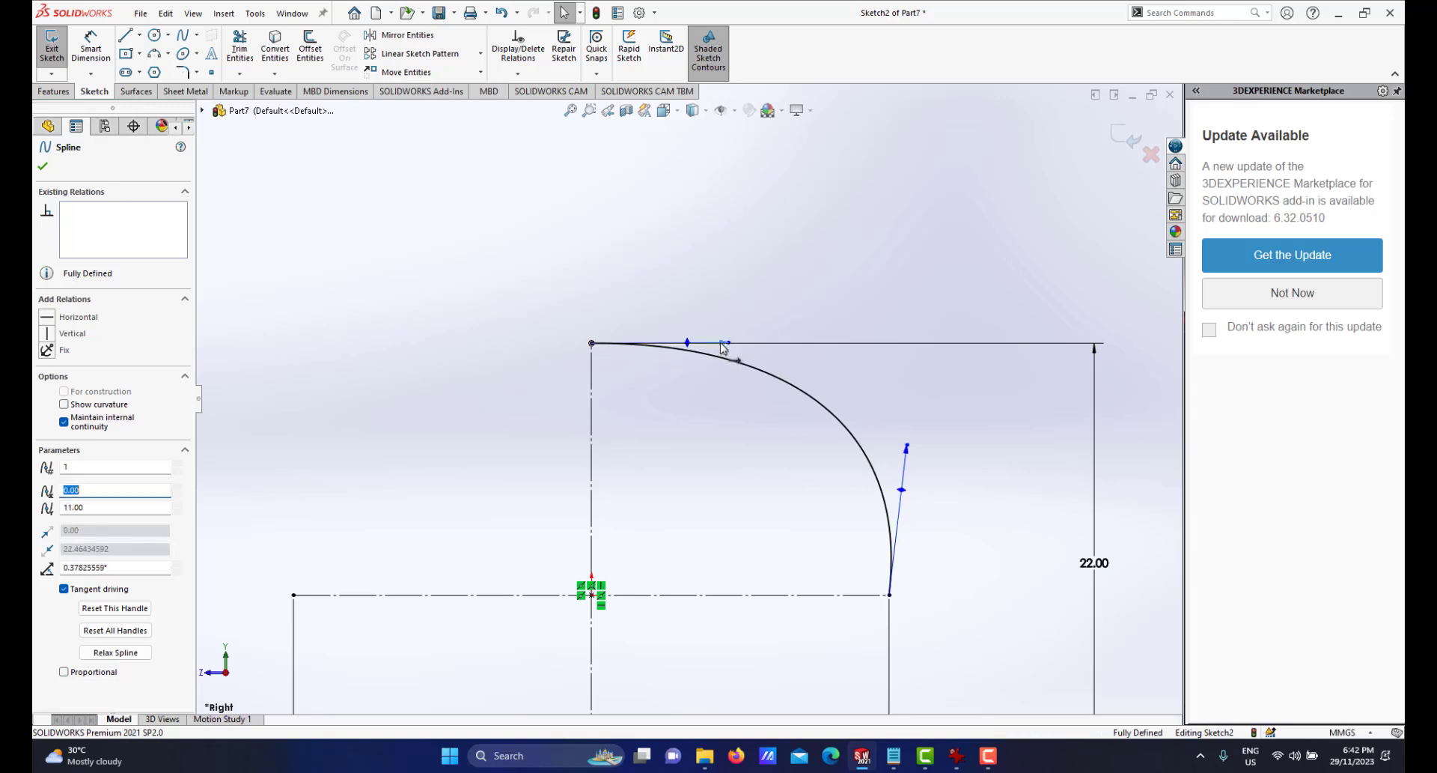
{"action": "left_click", "coordinate": [47, 318]}
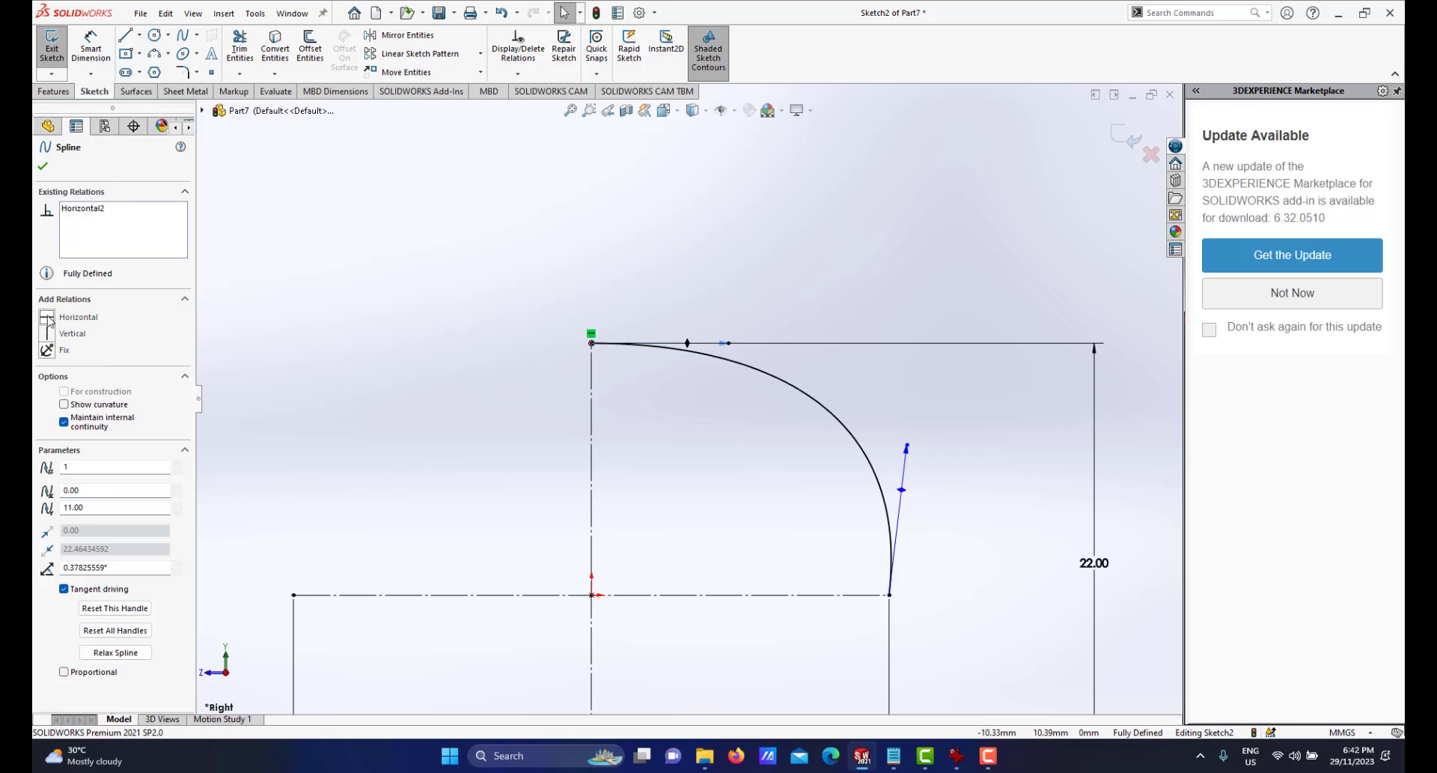
{"action": "left_click", "coordinate": [704, 420]}
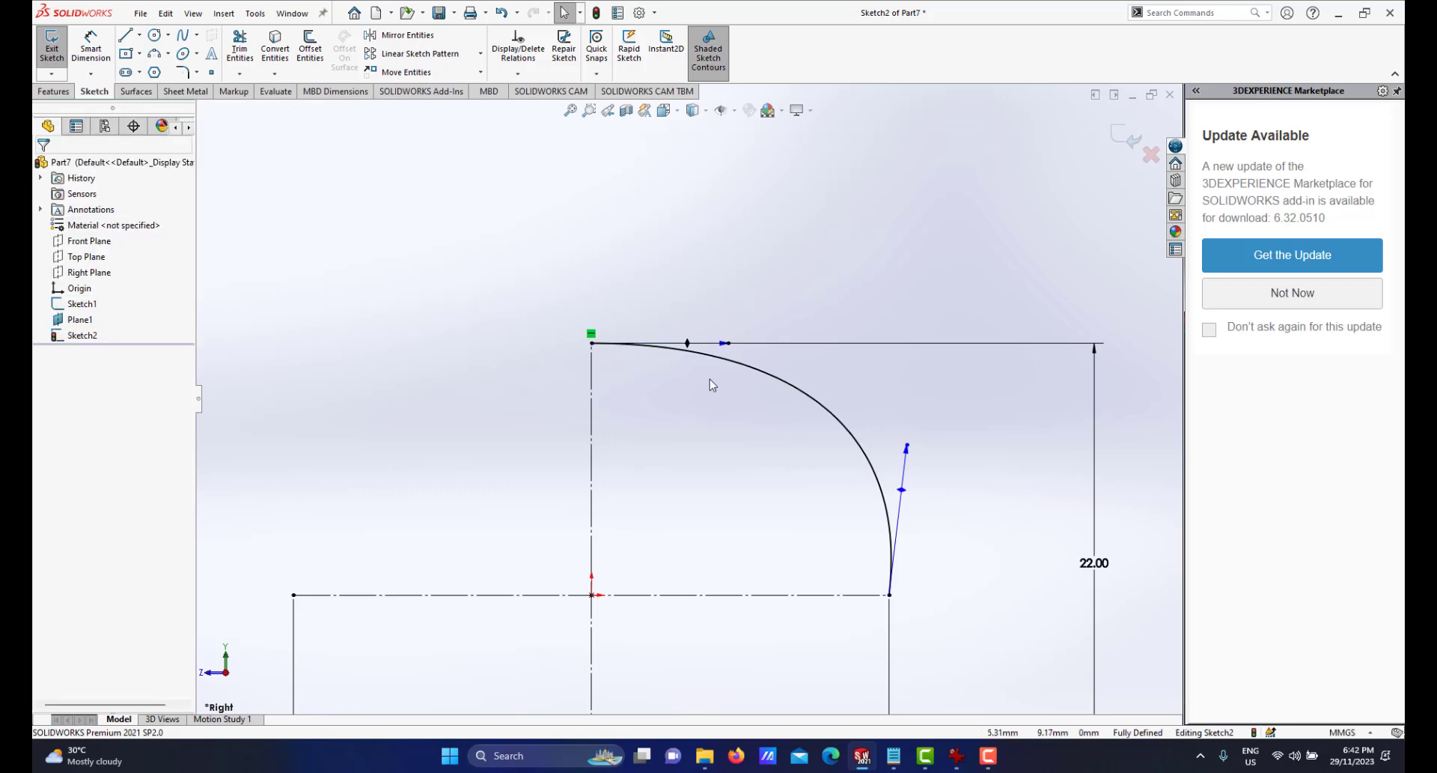
Lengthen the horizontal tangent handle at the spline's upper end to make the curve fuller.
{"action": "scroll", "coordinate": [711, 378], "scroll_direction": "down", "scroll_amount": 3}
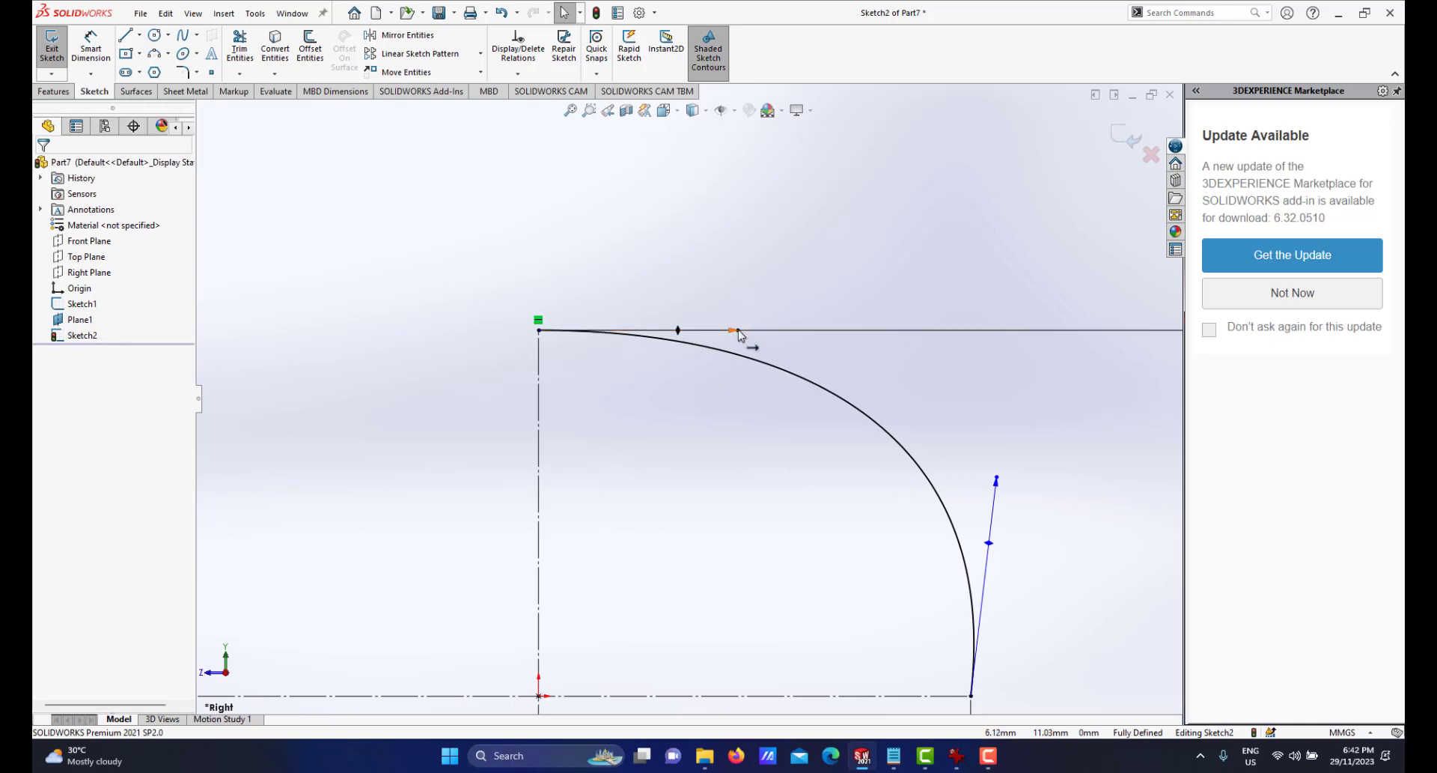
{"action": "left_click", "coordinate": [731, 332]}
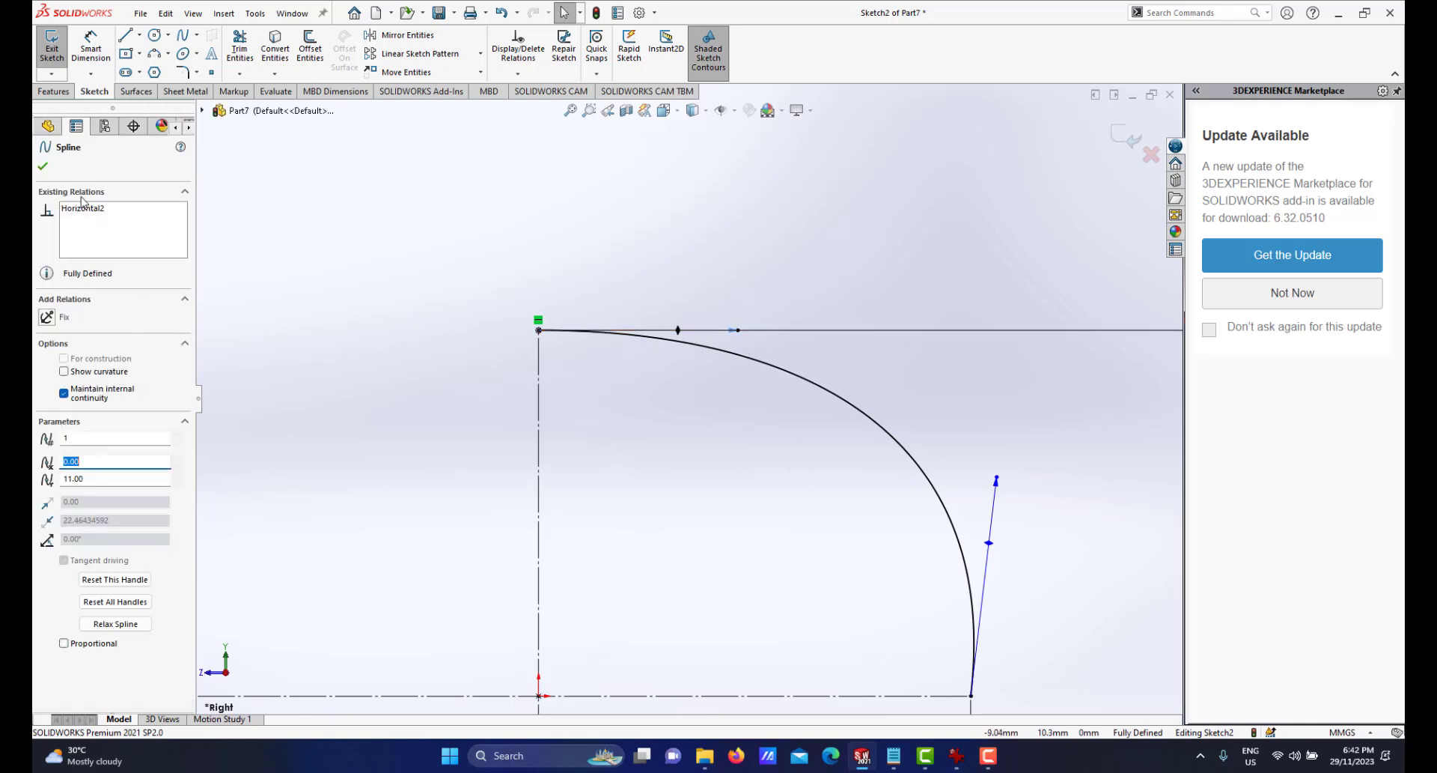
{"action": "left_click", "coordinate": [331, 383]}
{"action": "scroll", "coordinate": [728, 393], "scroll_direction": "up", "scroll_amount": 2}
{"action": "scroll", "coordinate": [732, 378], "scroll_direction": "down", "scroll_amount": 1}
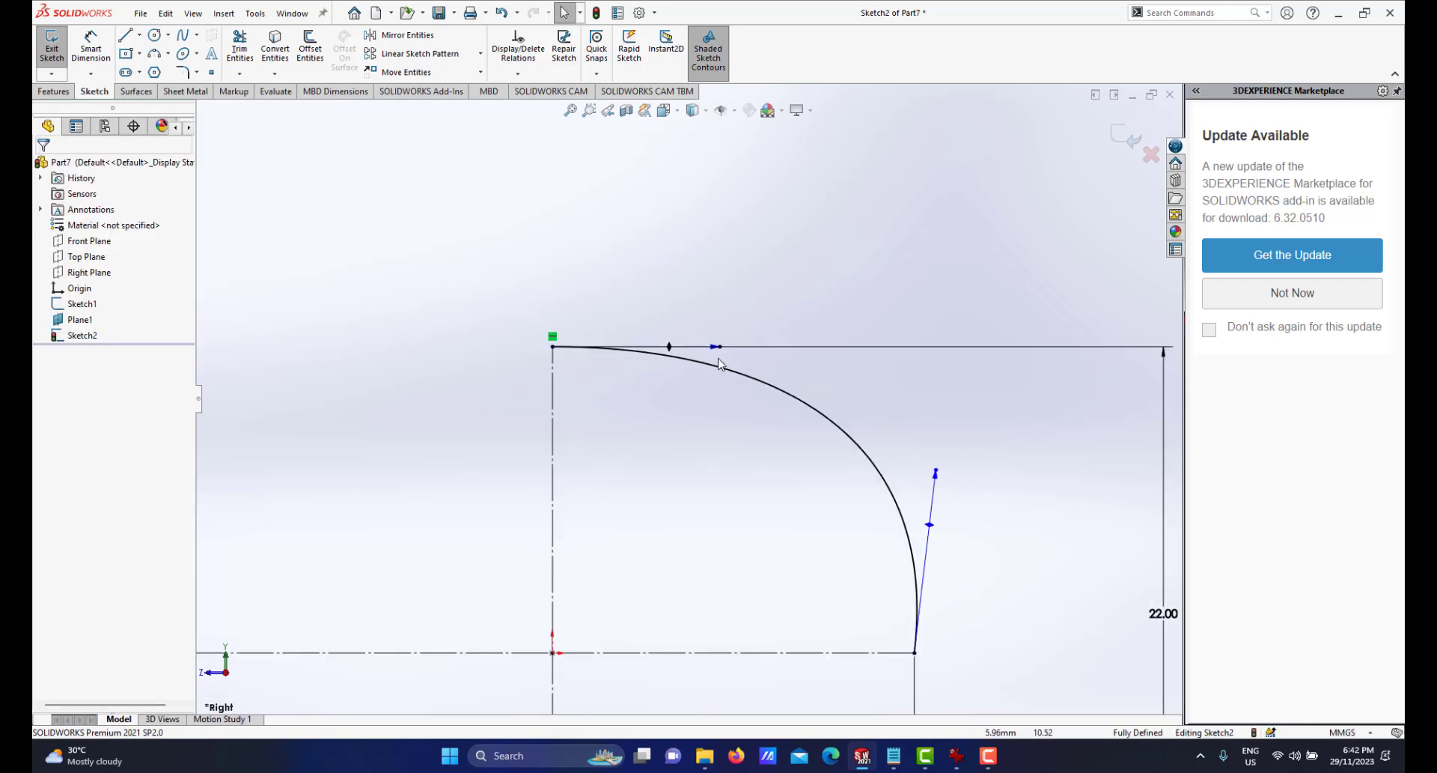
{"action": "mouse_move", "coordinate": [720, 348]}
{"action": "left_mouse_down"}
{"action": "mouse_move", "coordinate": [778, 356]}
{"action": "mouse_move", "coordinate": [754, 343]}
{"action": "mouse_move", "coordinate": [784, 343]}
{"action": "mouse_move", "coordinate": [732, 344]}
{"action": "mouse_move", "coordinate": [750, 334]}
{"action": "left_mouse_up"}
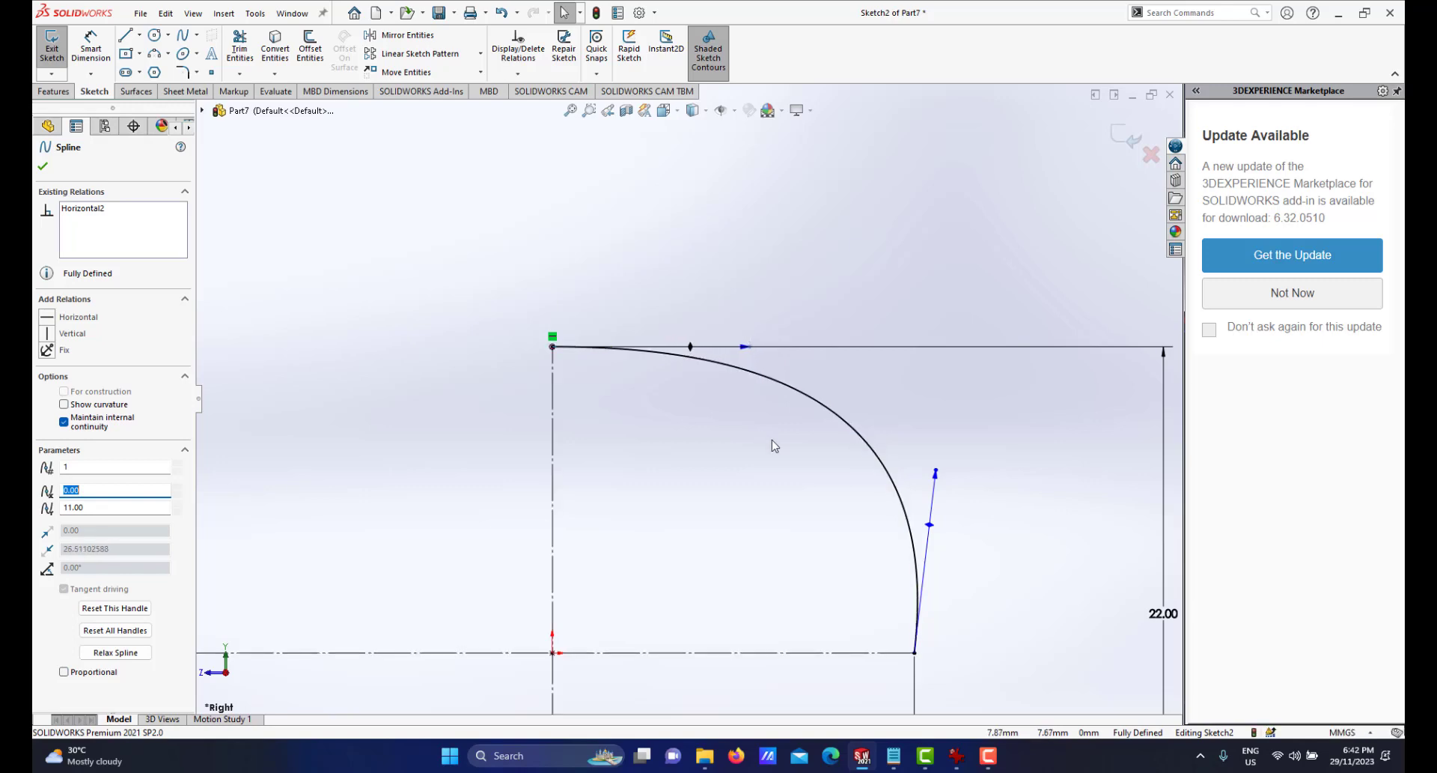
{"action": "scroll", "coordinate": [771, 440], "scroll_direction": "up", "scroll_amount": 1}
{"action": "scroll", "coordinate": [822, 456], "scroll_direction": "down", "scroll_amount": 1}
Stretch the tangent handle at the spline's right endpoint upward and add a vertical relation to it.
{"action": "left_click", "coordinate": [929, 462]}
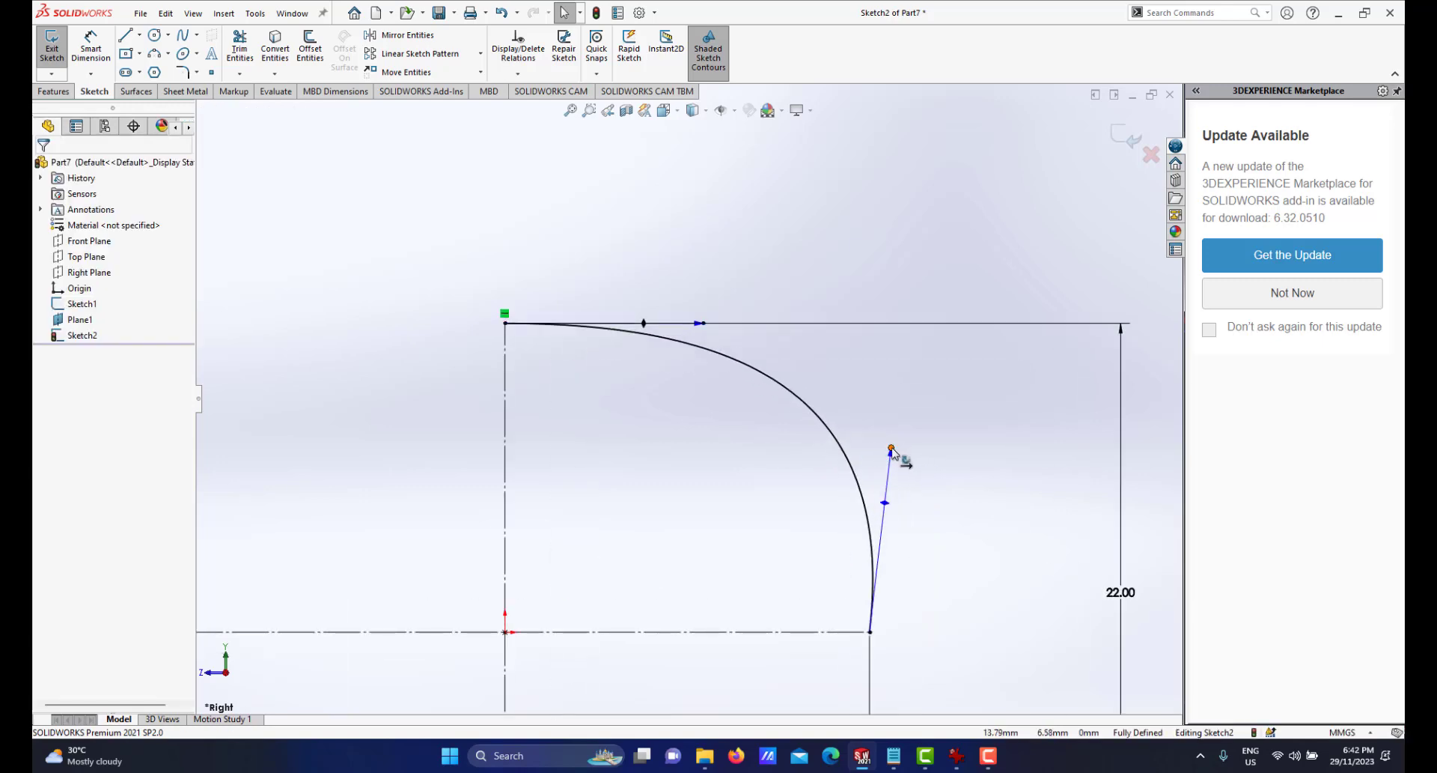
{"action": "mouse_move", "coordinate": [890, 447]}
{"action": "left_mouse_down"}
{"action": "mouse_move", "coordinate": [966, 469]}
{"action": "mouse_move", "coordinate": [914, 420]}
{"action": "mouse_move", "coordinate": [881, 430]}
{"action": "left_mouse_up"}
{"action": "scroll", "coordinate": [818, 498], "scroll_direction": "up", "scroll_amount": 2}
{"action": "scroll", "coordinate": [696, 530], "scroll_direction": "down", "scroll_amount": 1}
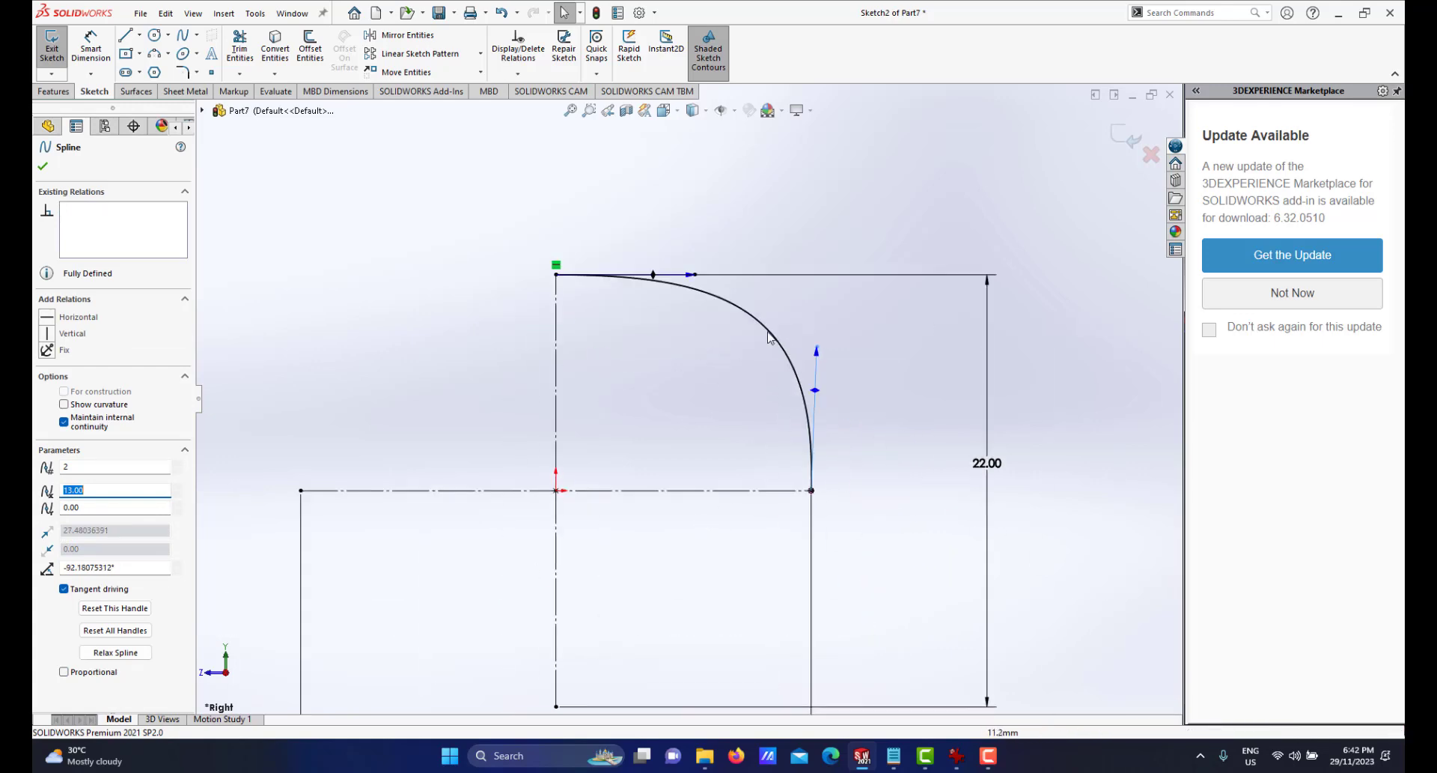
{"action": "scroll", "coordinate": [783, 487], "scroll_direction": "down", "scroll_amount": 2}
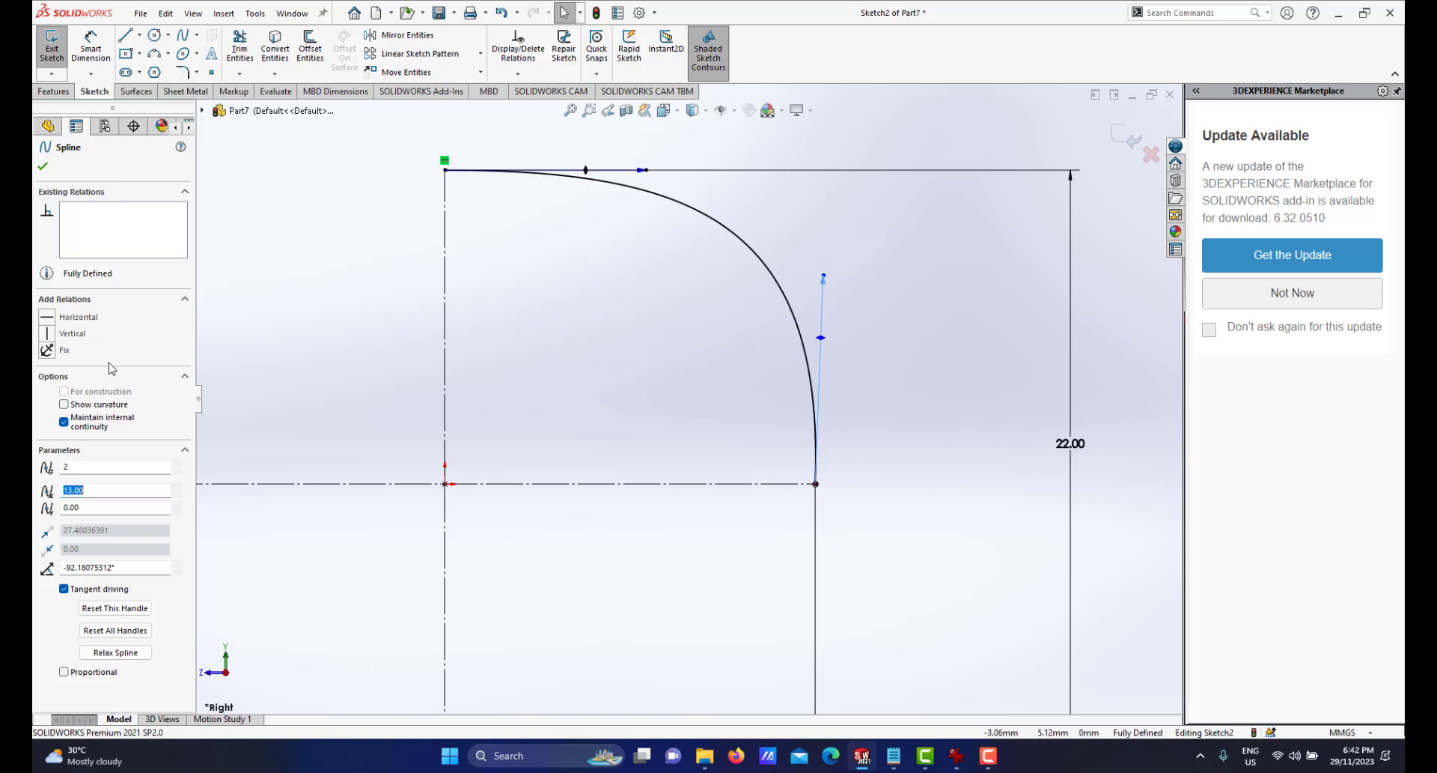
{"action": "left_click", "coordinate": [47, 333]}
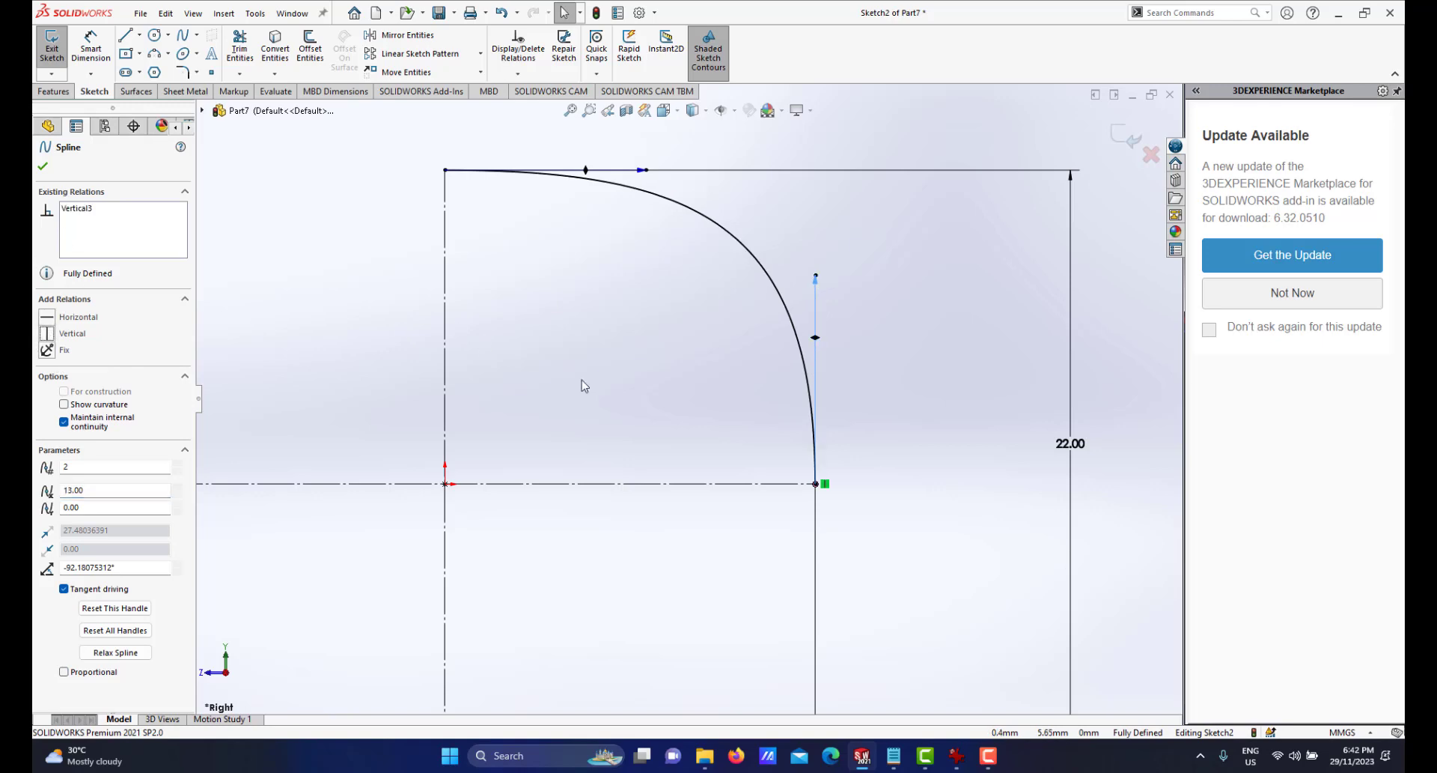
Shorten the vertical tangent handle at the spline's right endpoint slightly and deselect the spline.
{"action": "scroll", "coordinate": [645, 414], "scroll_direction": "up", "scroll_amount": 3}
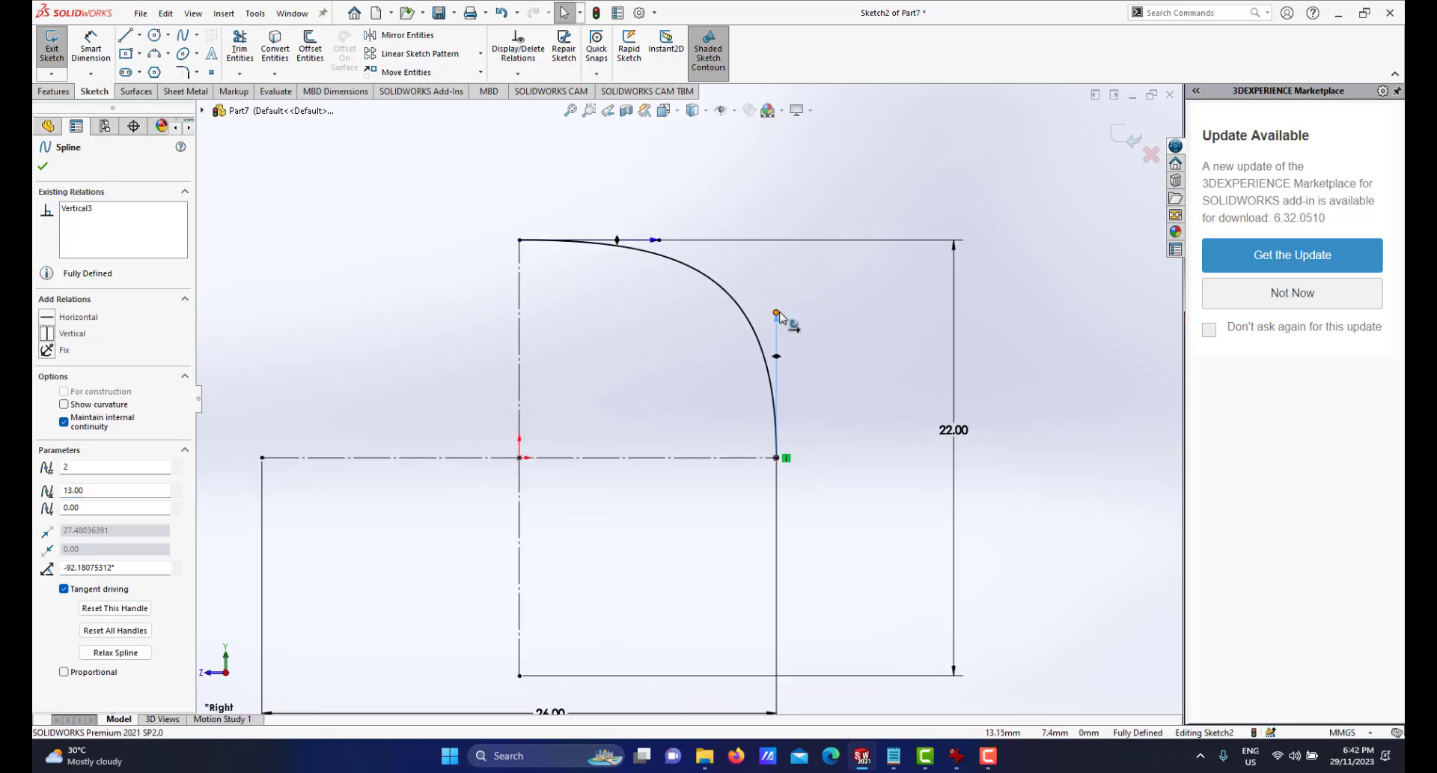
{"action": "mouse_move", "coordinate": [778, 314]}
{"action": "left_mouse_down"}
{"action": "mouse_move", "coordinate": [788, 355]}
{"action": "mouse_move", "coordinate": [813, 339]}
{"action": "left_mouse_up"}
{"action": "left_click", "coordinate": [840, 384]}
{"action": "scroll", "coordinate": [687, 400], "scroll_direction": "up", "scroll_amount": 4}
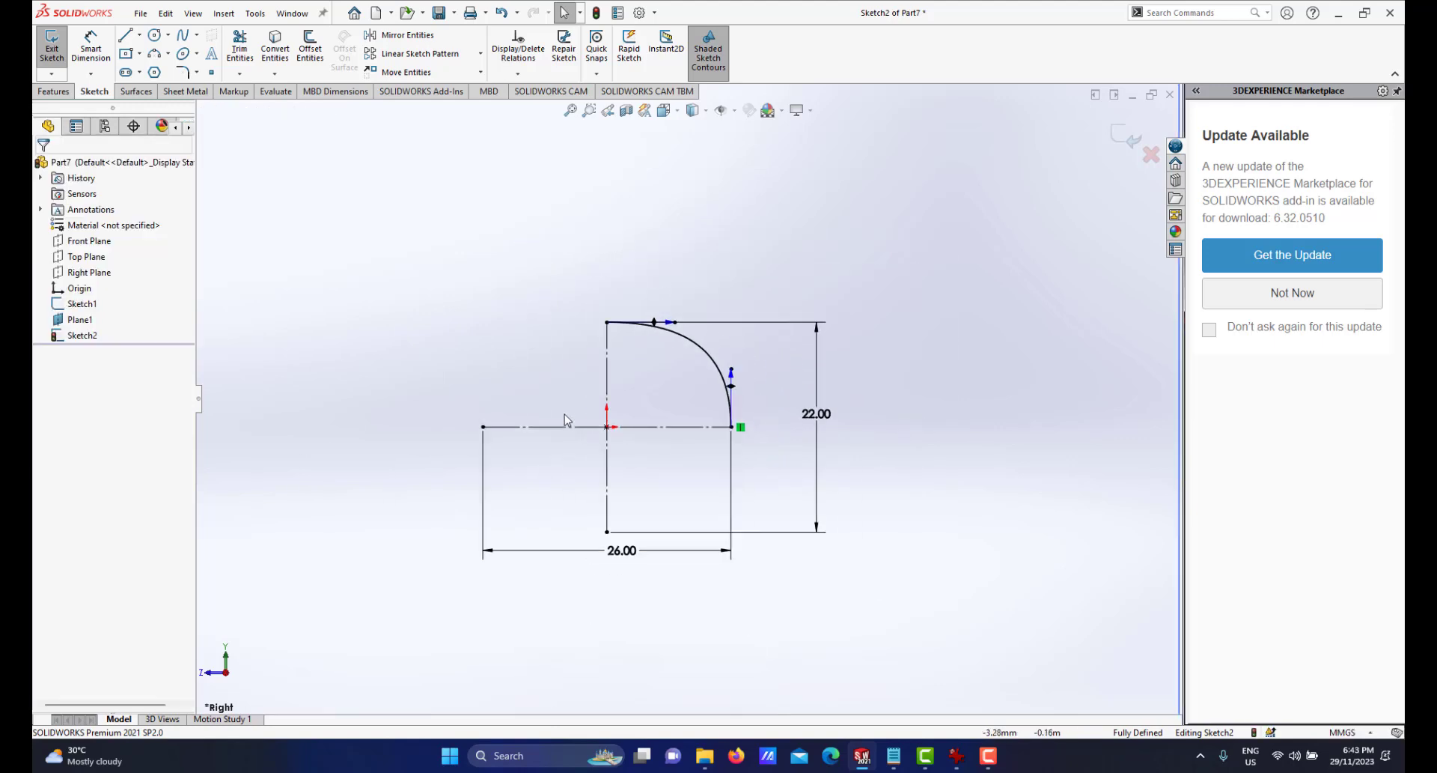
Mirror the quarter-profile spline about the vertical centerline.
{"action": "scroll", "coordinate": [533, 414], "scroll_direction": "down", "scroll_amount": 3}
{"action": "left_click", "coordinate": [404, 36]}
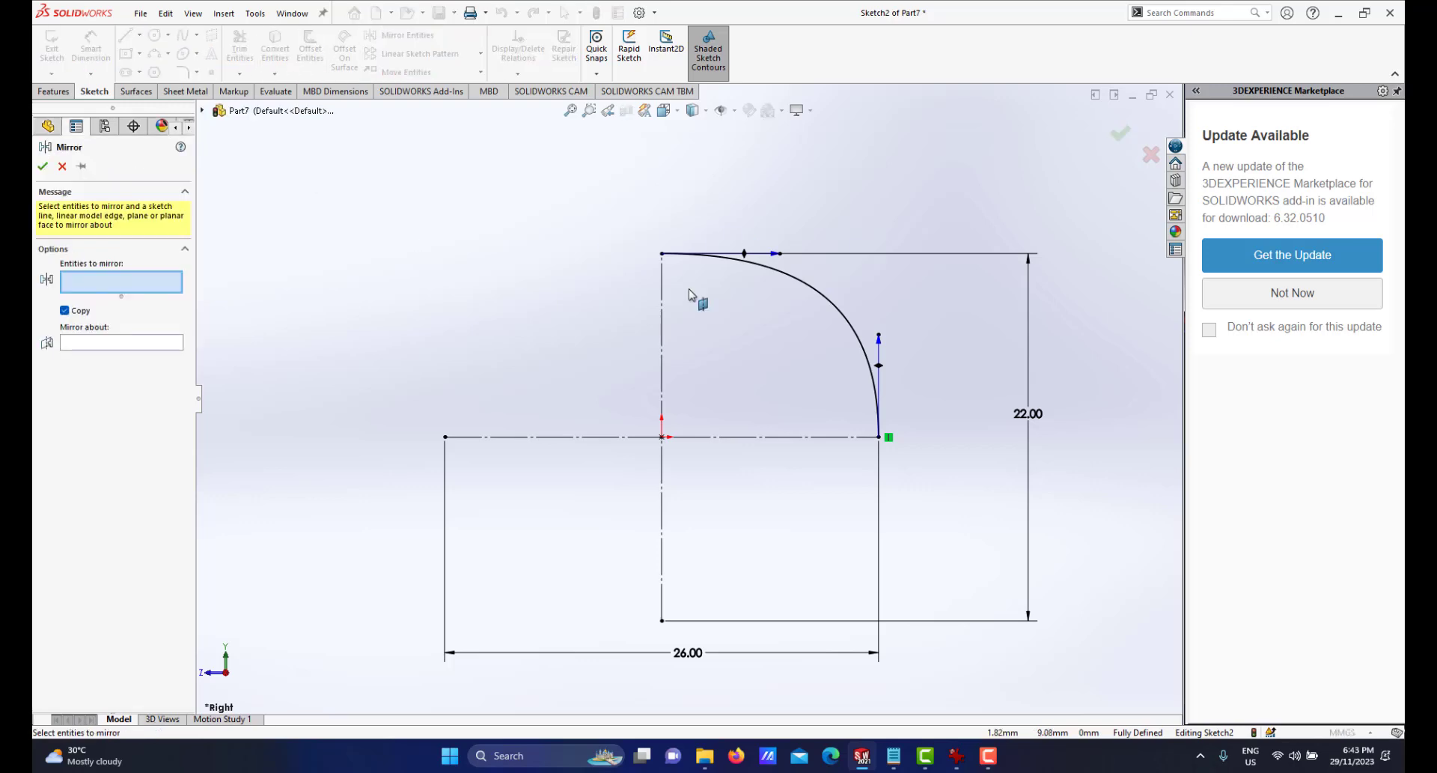
{"action": "left_click", "coordinate": [806, 283]}
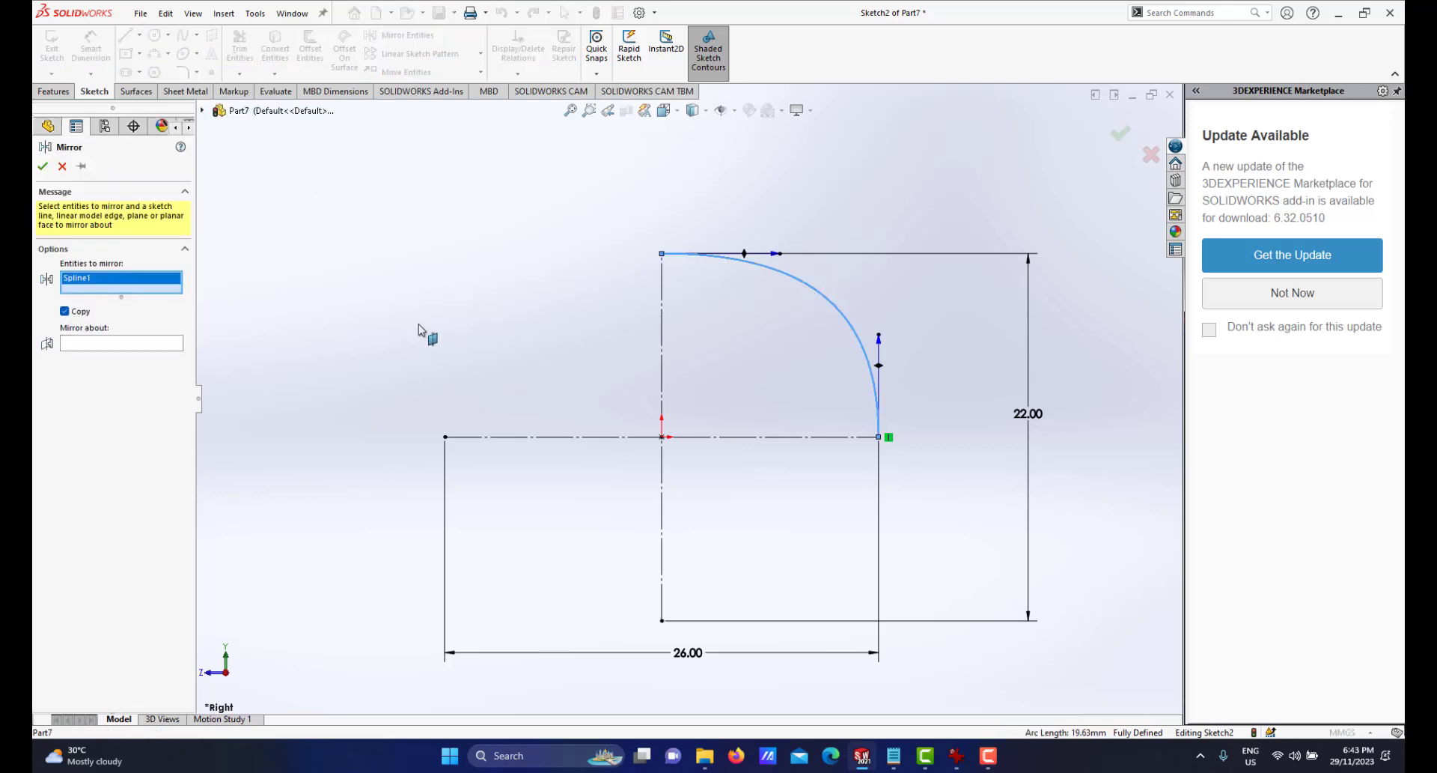
{"action": "left_click", "coordinate": [74, 344]}
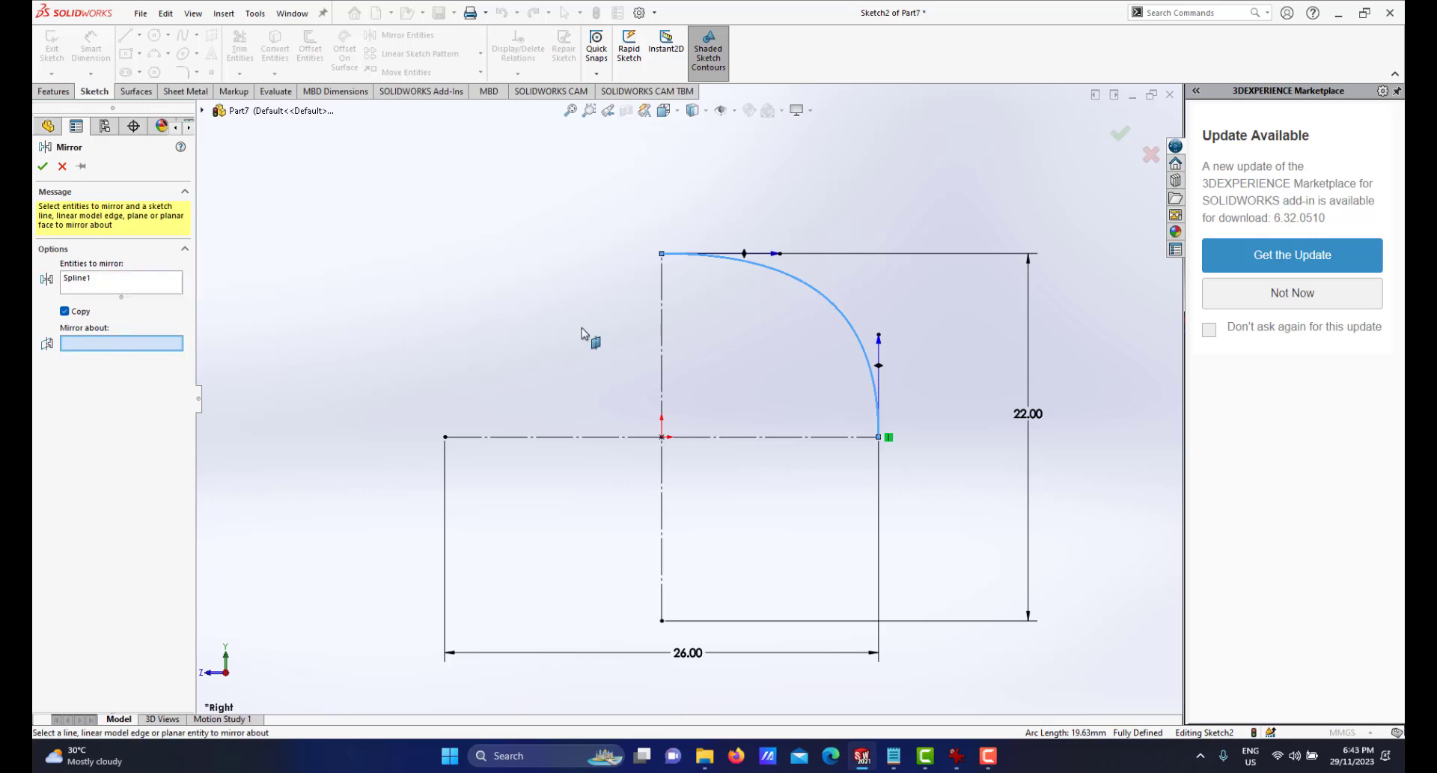
{"action": "left_click", "coordinate": [662, 331]}
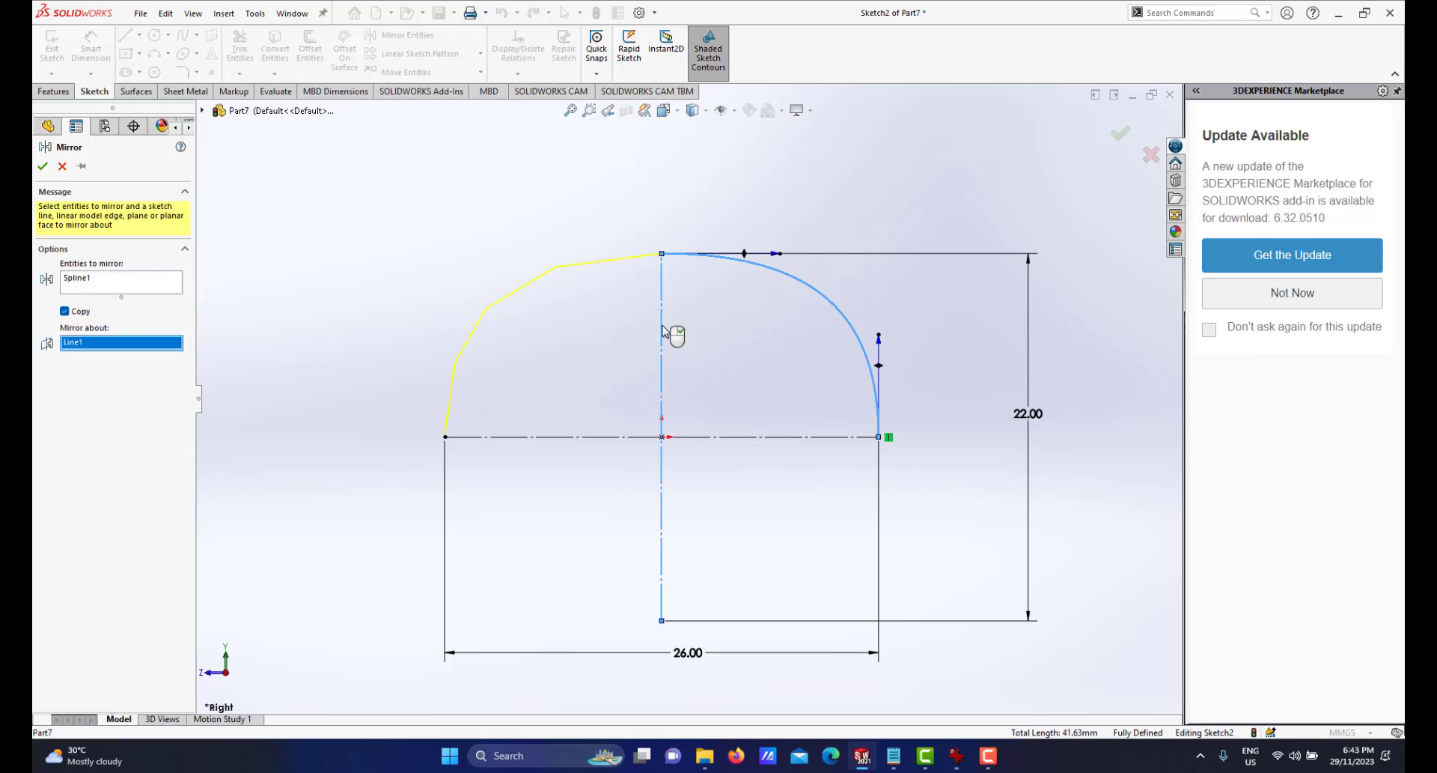
{"action": "left_click", "coordinate": [43, 165]}
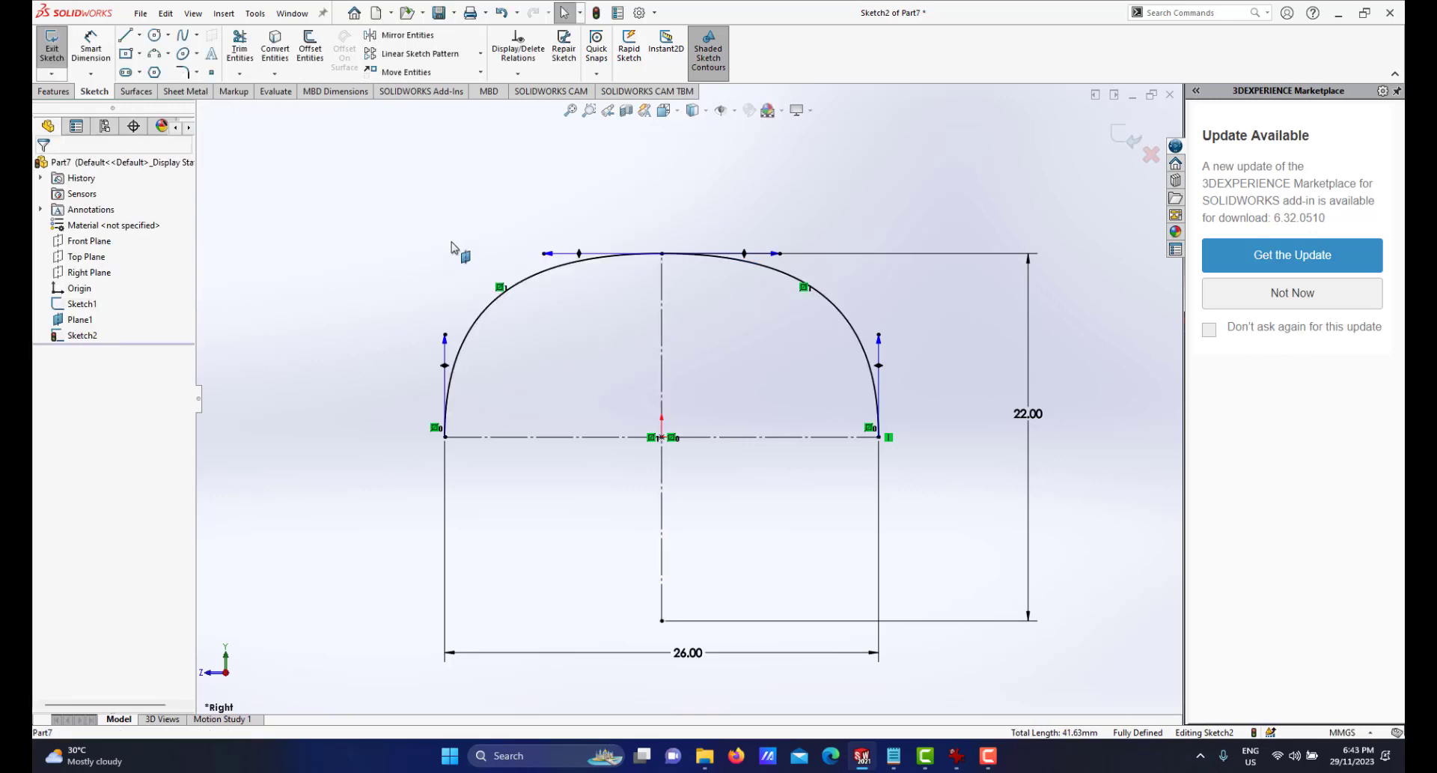
Mirror both upper splines about the horizontal centerline to close the rounded profile.
{"action": "left_click", "coordinate": [399, 35]}
{"action": "left_click", "coordinate": [835, 311]}
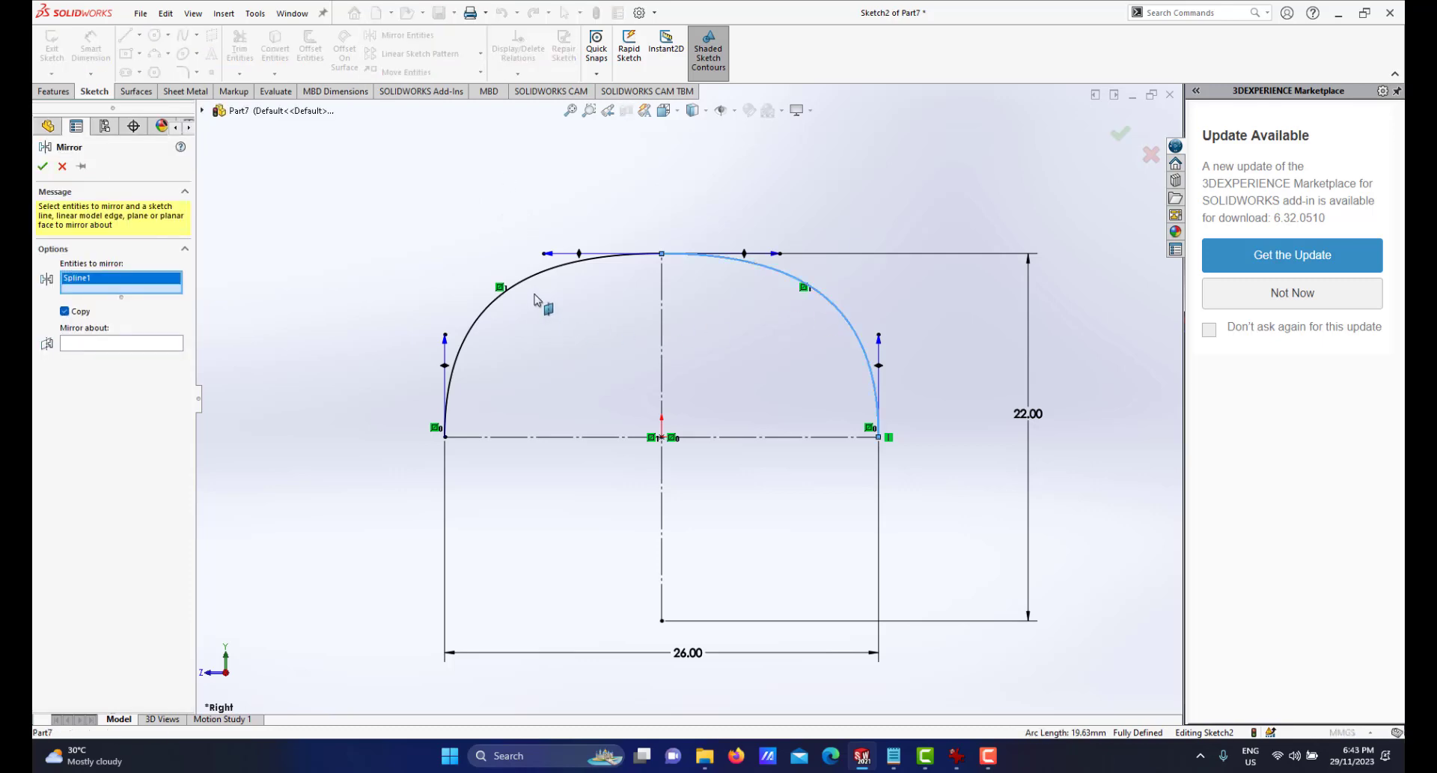
{"action": "left_click", "coordinate": [532, 282]}
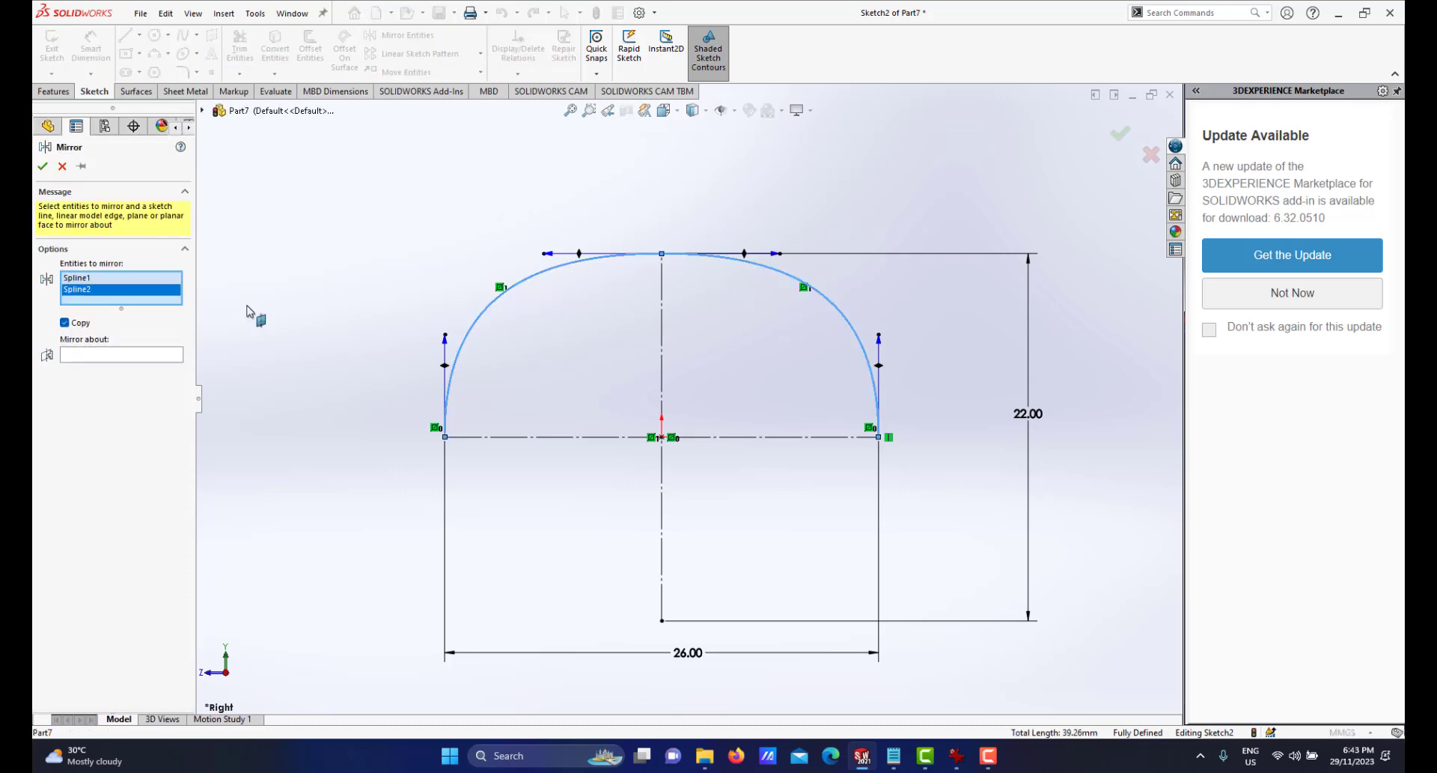
{"action": "left_click", "coordinate": [109, 354]}
{"action": "left_click", "coordinate": [494, 437]}
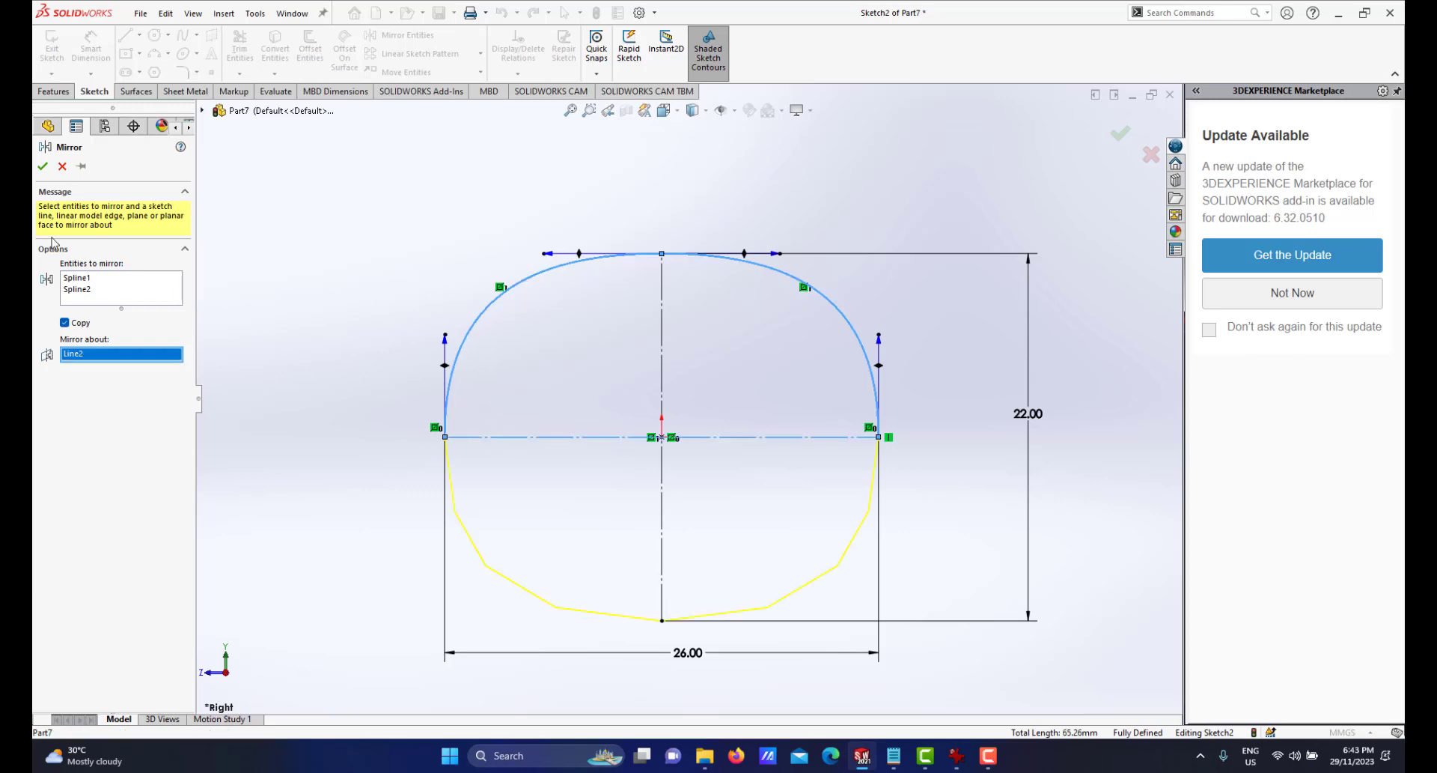
{"action": "left_click", "coordinate": [43, 166]}
Exit the sketch of the closed 26 by 22 mm profile.
{"action": "scroll", "coordinate": [677, 371], "scroll_direction": "up", "scroll_amount": 5}
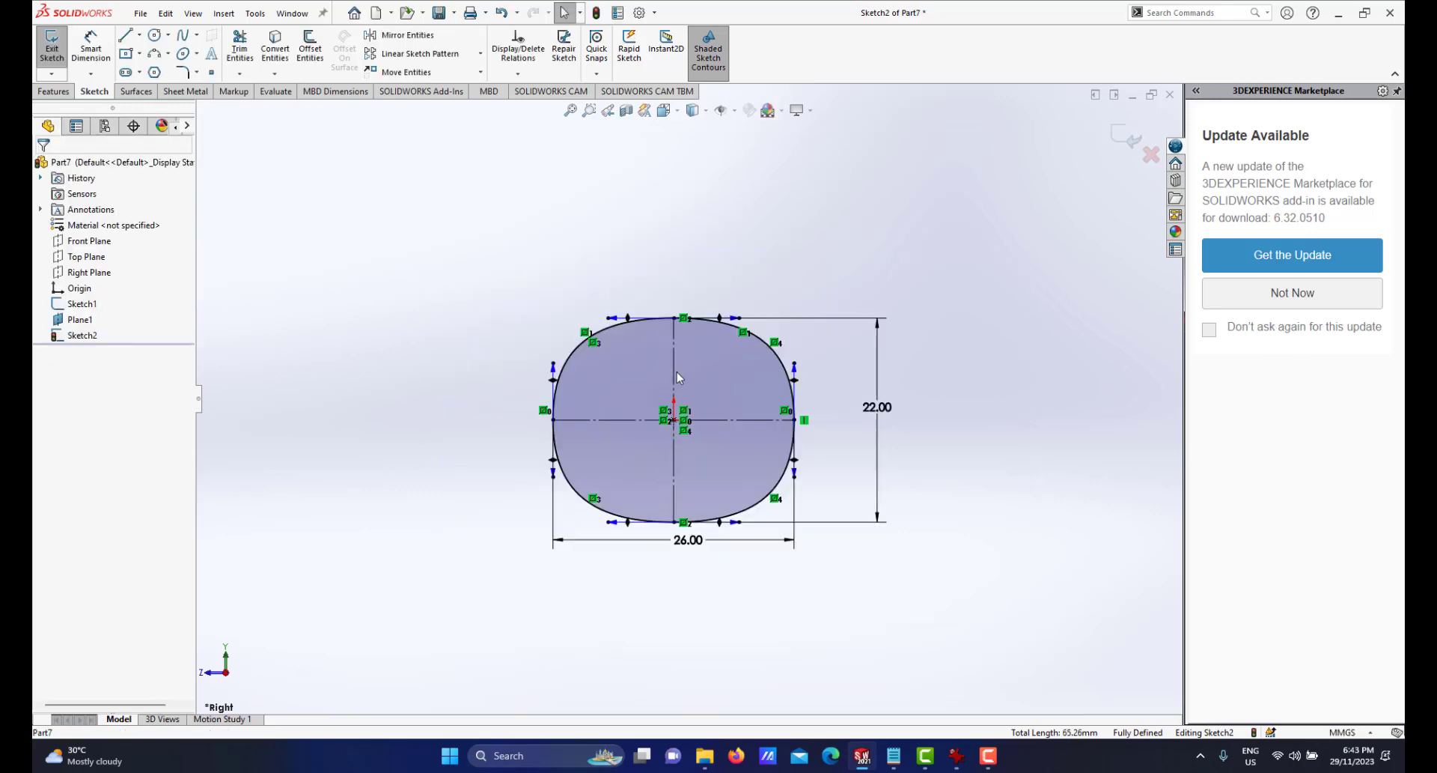
{"action": "mouse_move", "coordinate": [699, 379]}
{"action": "middle_mouse_down"}
{"action": "mouse_move", "coordinate": [758, 412]}
{"action": "mouse_move", "coordinate": [744, 450]}
{"action": "middle_mouse_up"}
{"action": "scroll", "coordinate": [756, 398], "scroll_direction": "up", "scroll_amount": 1}
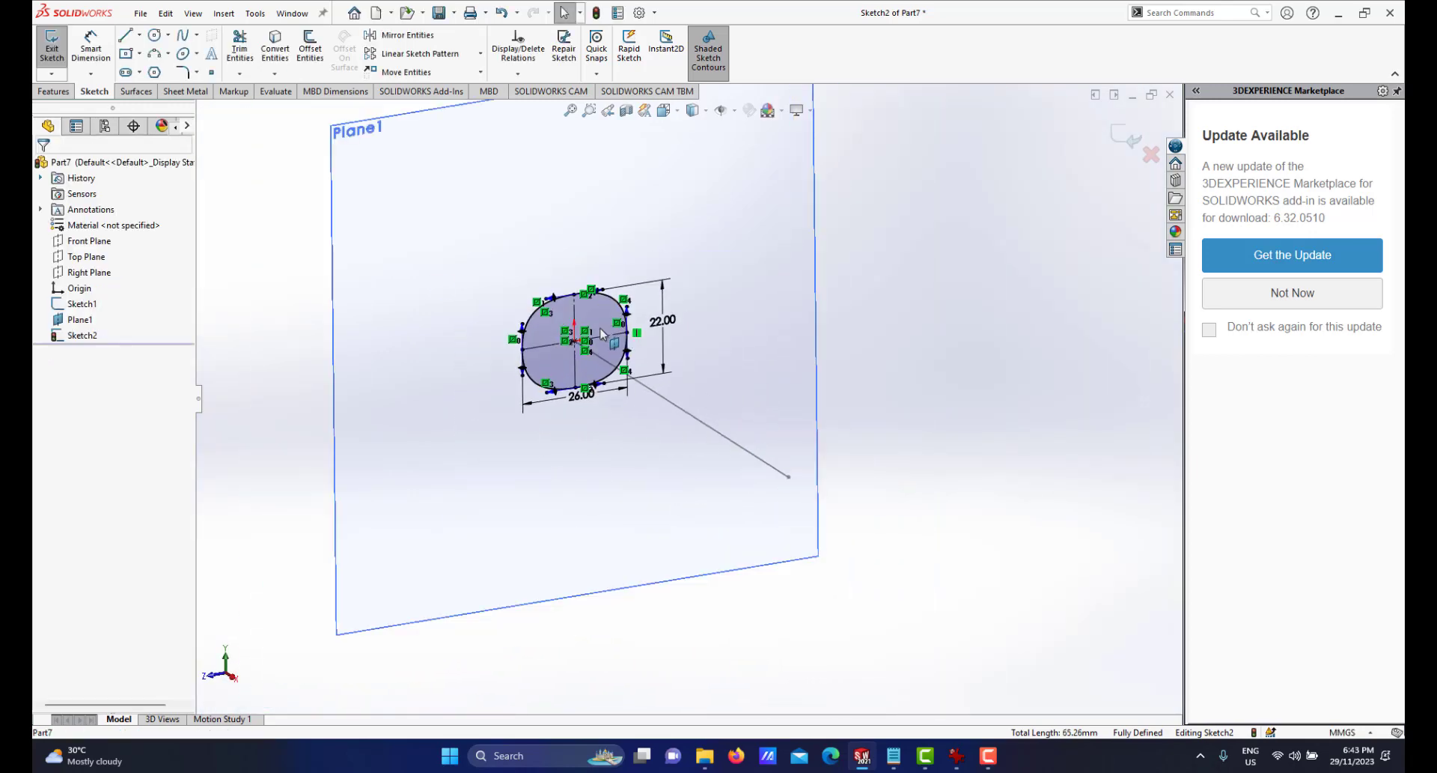
{"action": "scroll", "coordinate": [599, 329], "scroll_direction": "down", "scroll_amount": 4}
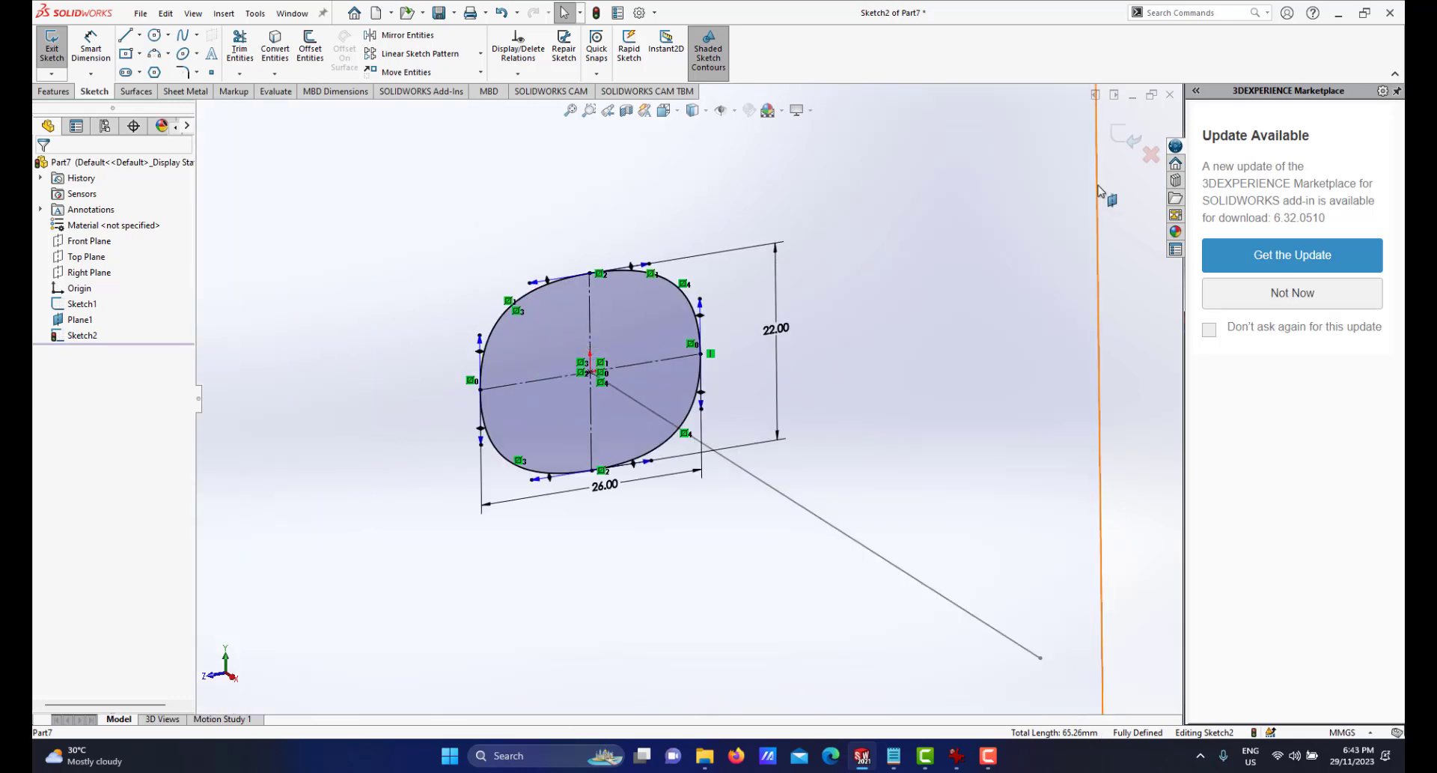
{"action": "left_click", "coordinate": [1123, 136]}
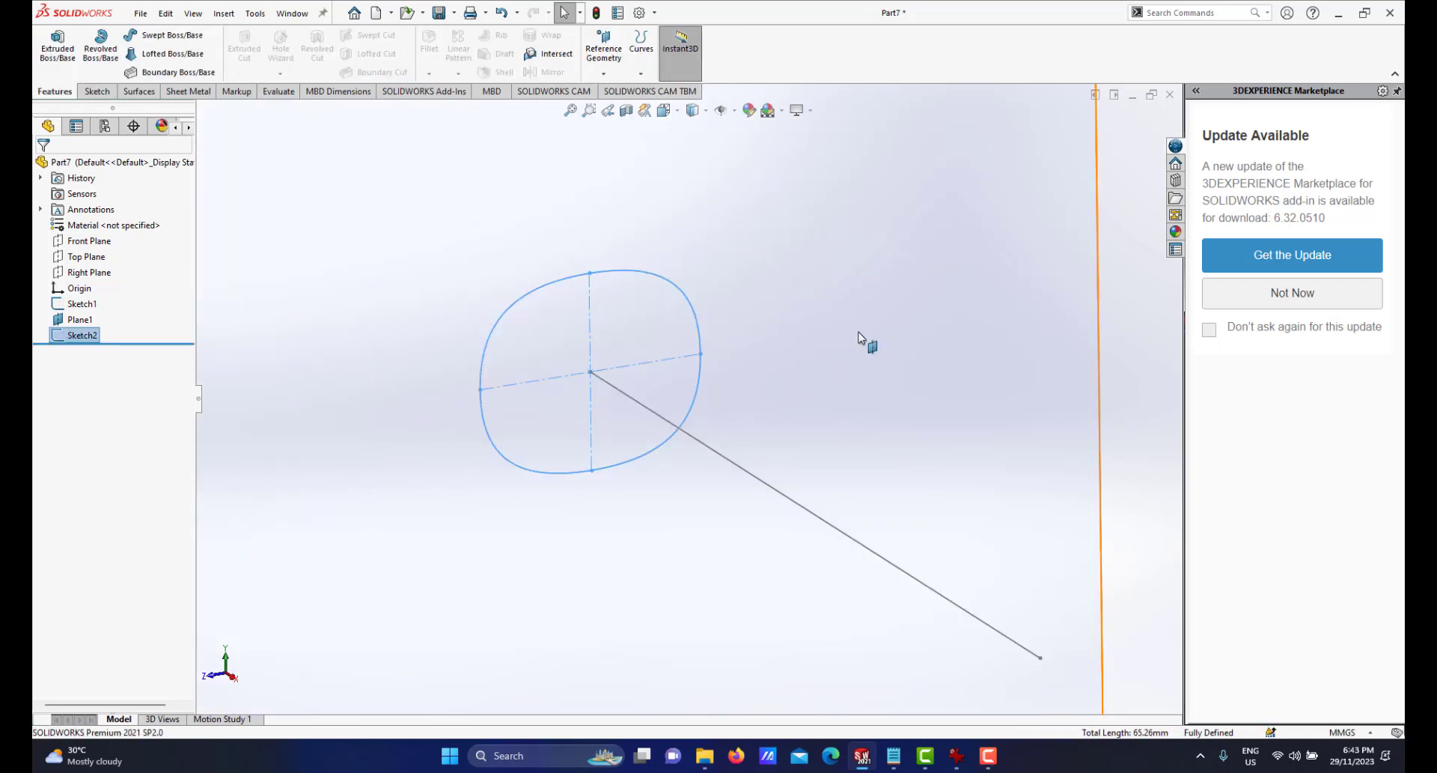
Hide the reference plane Plane1 that carries the profile sketch.
{"action": "scroll", "coordinate": [764, 441], "scroll_direction": "up", "scroll_amount": 4}
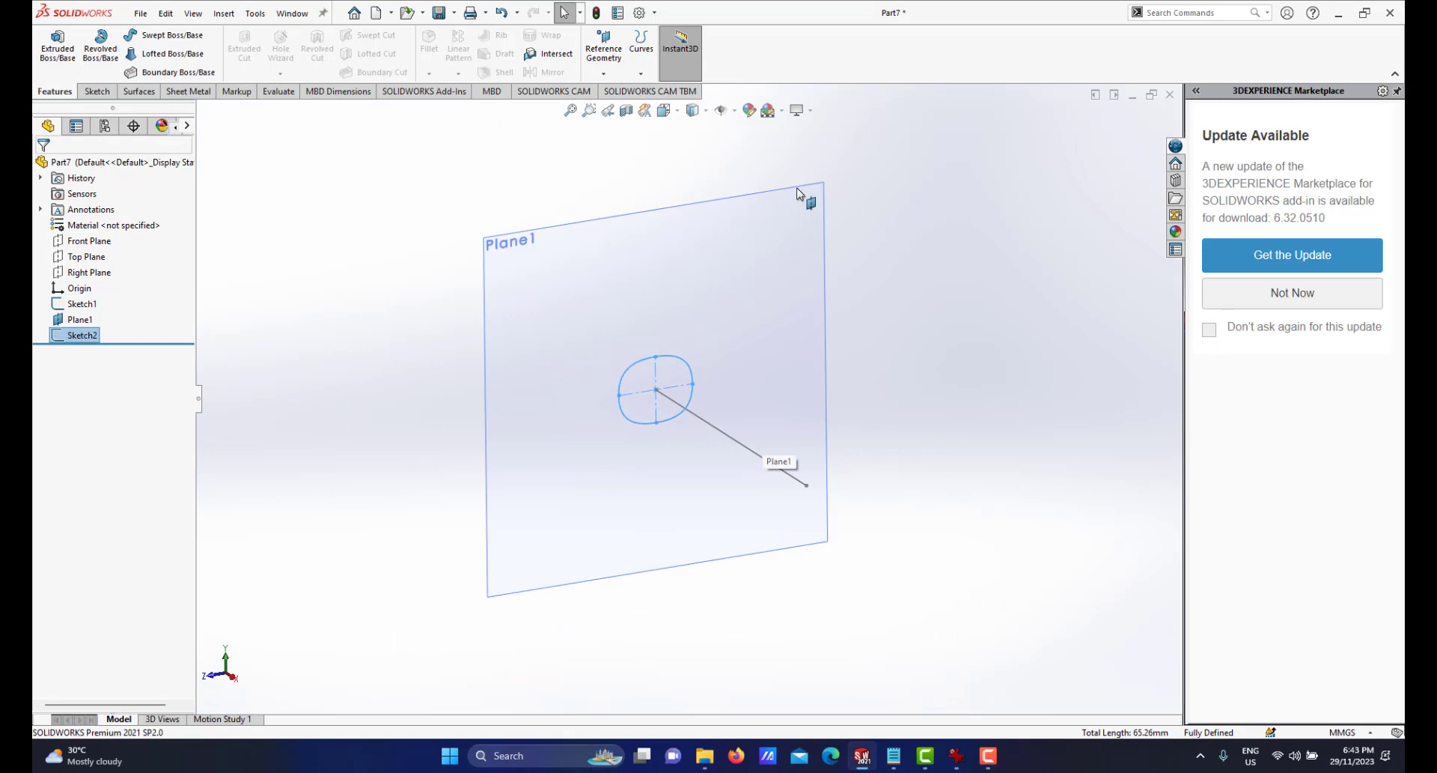
{"action": "left_click", "coordinate": [798, 189]}
{"action": "left_click", "coordinate": [881, 144]}
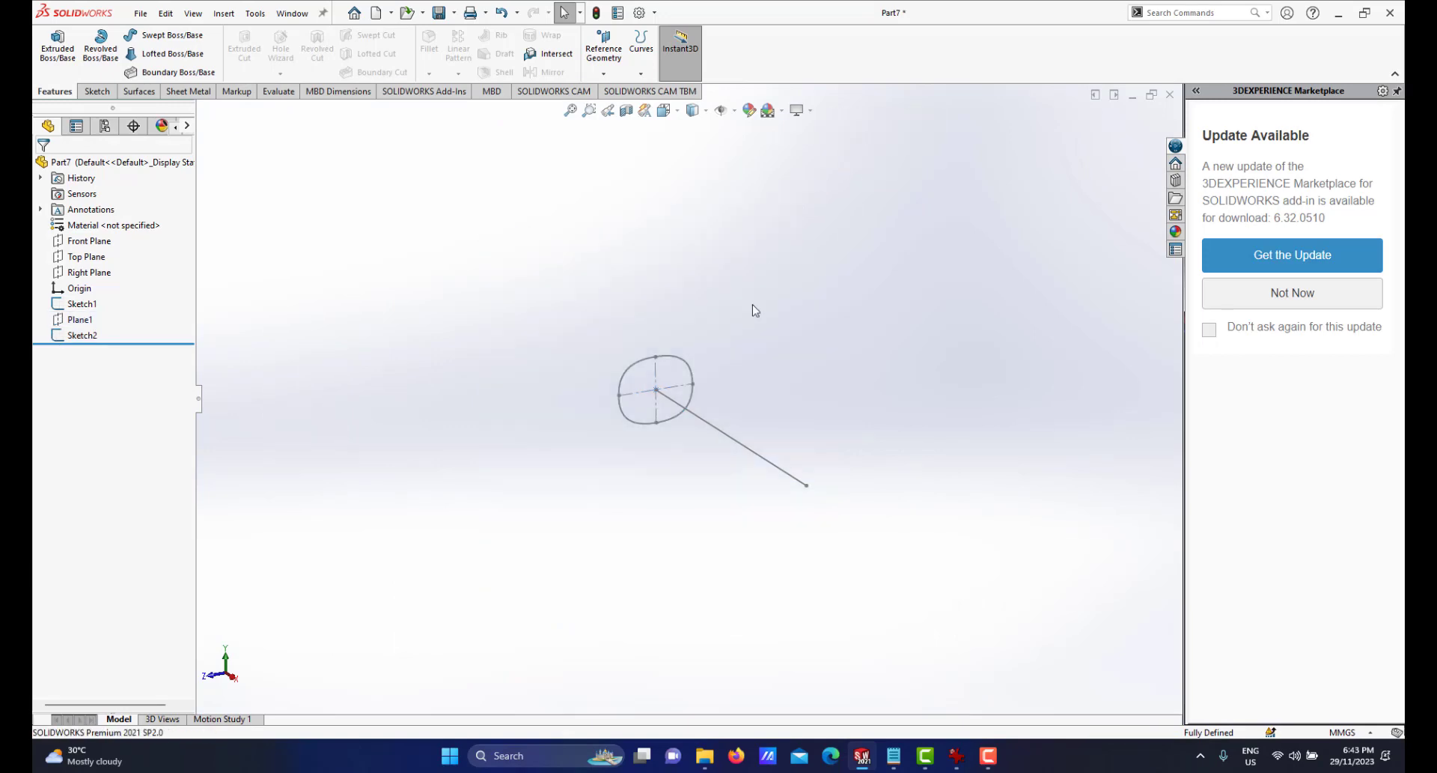
Inspect the profile and the long axis line, and check the body lengths and narrow-end dimensions in the hand-drawn sketch.
{"action": "scroll", "coordinate": [691, 401], "scroll_direction": "down", "scroll_amount": 2}
{"action": "mouse_move", "coordinate": [672, 378]}
{"action": "middle_mouse_down"}
{"action": "mouse_move", "coordinate": [706, 378]}
{"action": "mouse_move", "coordinate": [695, 365]}
{"action": "middle_mouse_up"}
{"action": "scroll", "coordinate": [587, 352], "scroll_direction": "down", "scroll_amount": 2}
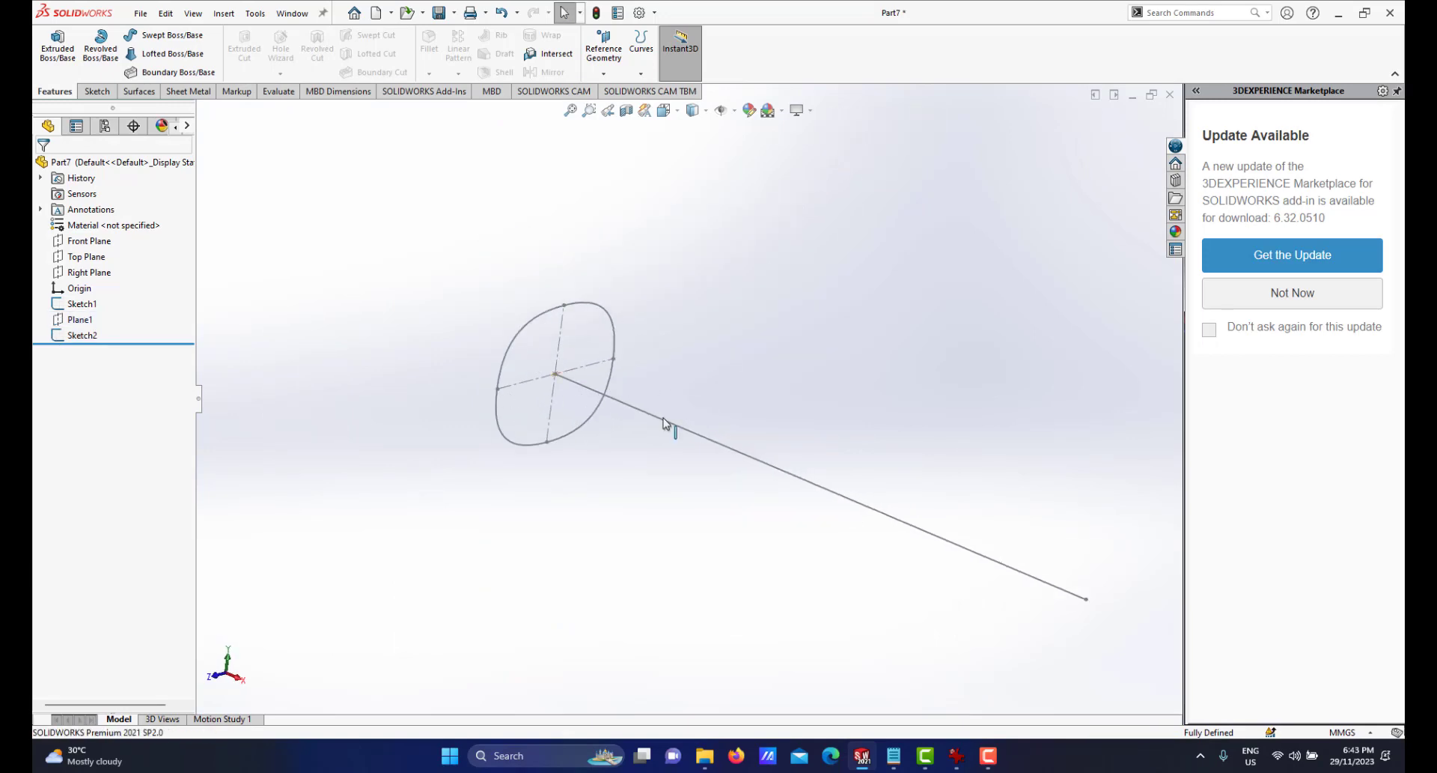
{"action": "scroll", "coordinate": [674, 427], "scroll_direction": "up", "scroll_amount": 3}
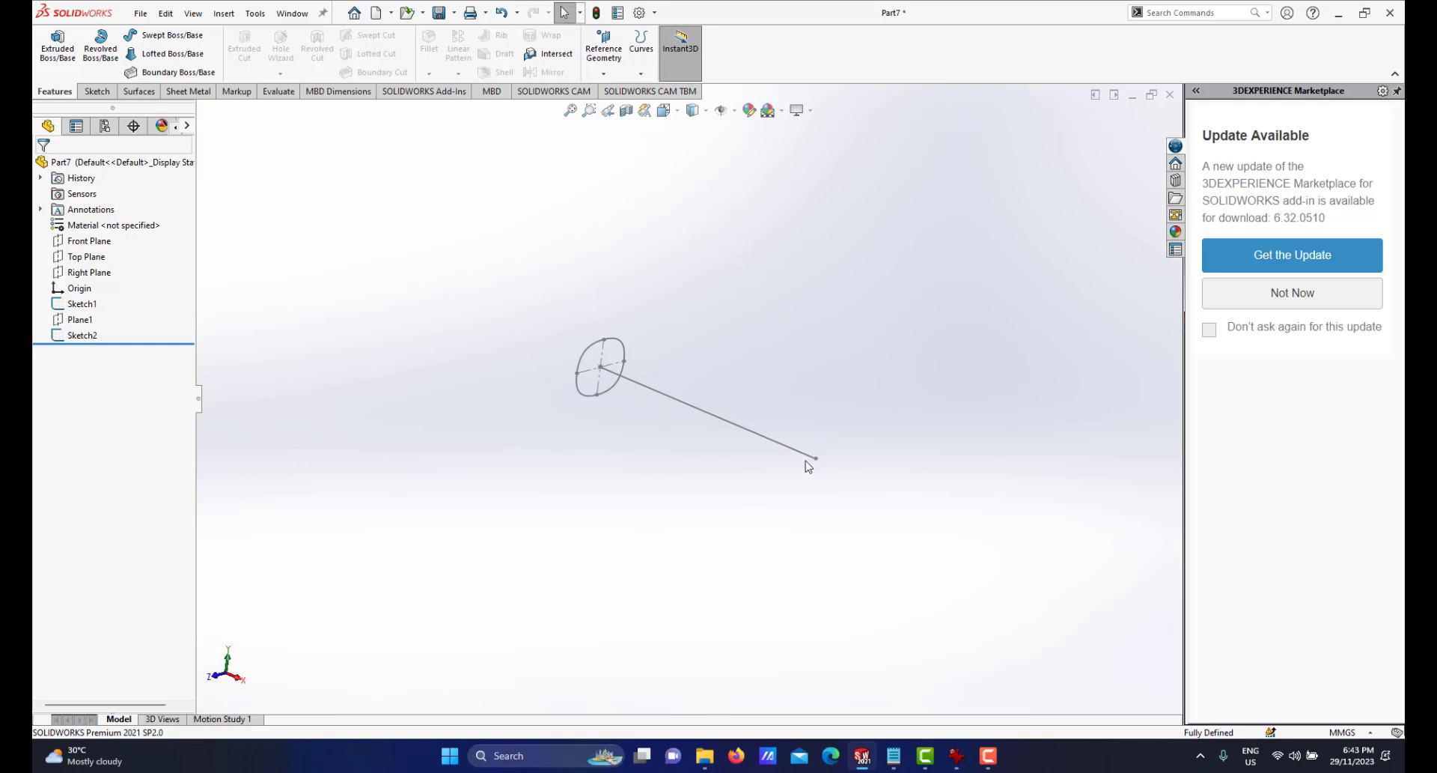
{"action": "scroll", "coordinate": [808, 454], "scroll_direction": "down", "scroll_amount": 2}
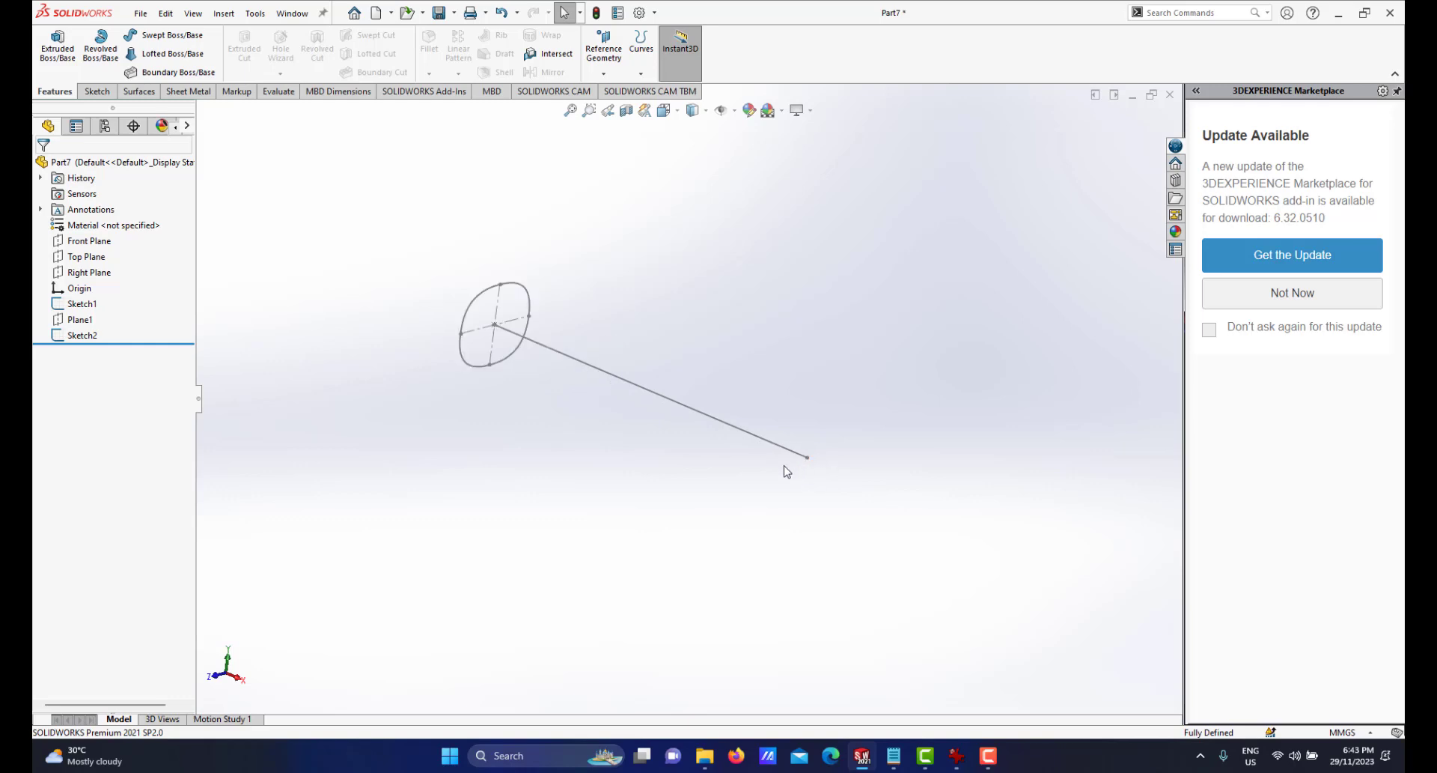
{"action": "scroll", "coordinate": [756, 457], "scroll_direction": "up", "scroll_amount": 2}
{"action": "left_click", "coordinate": [952, 754]}
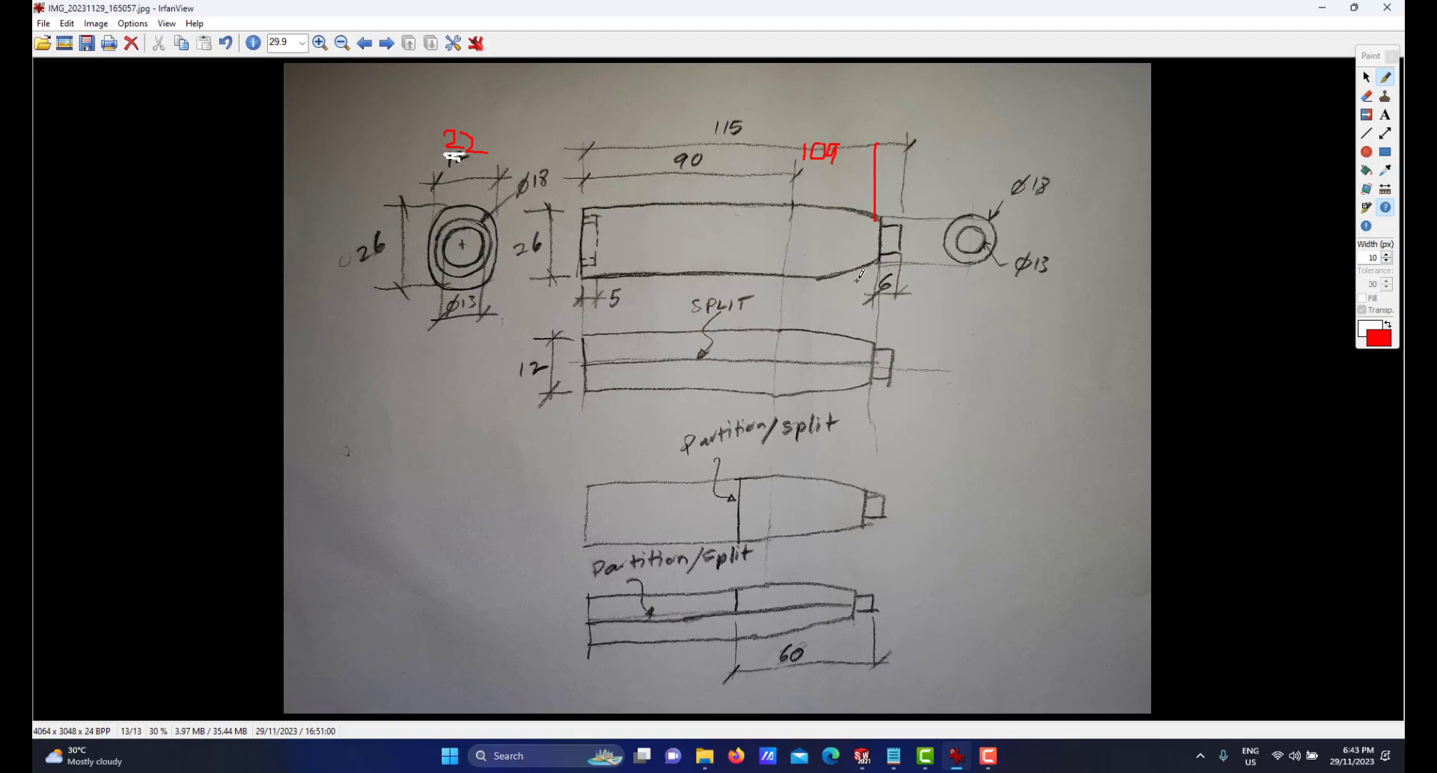
{"action": "left_click", "coordinate": [958, 756]}
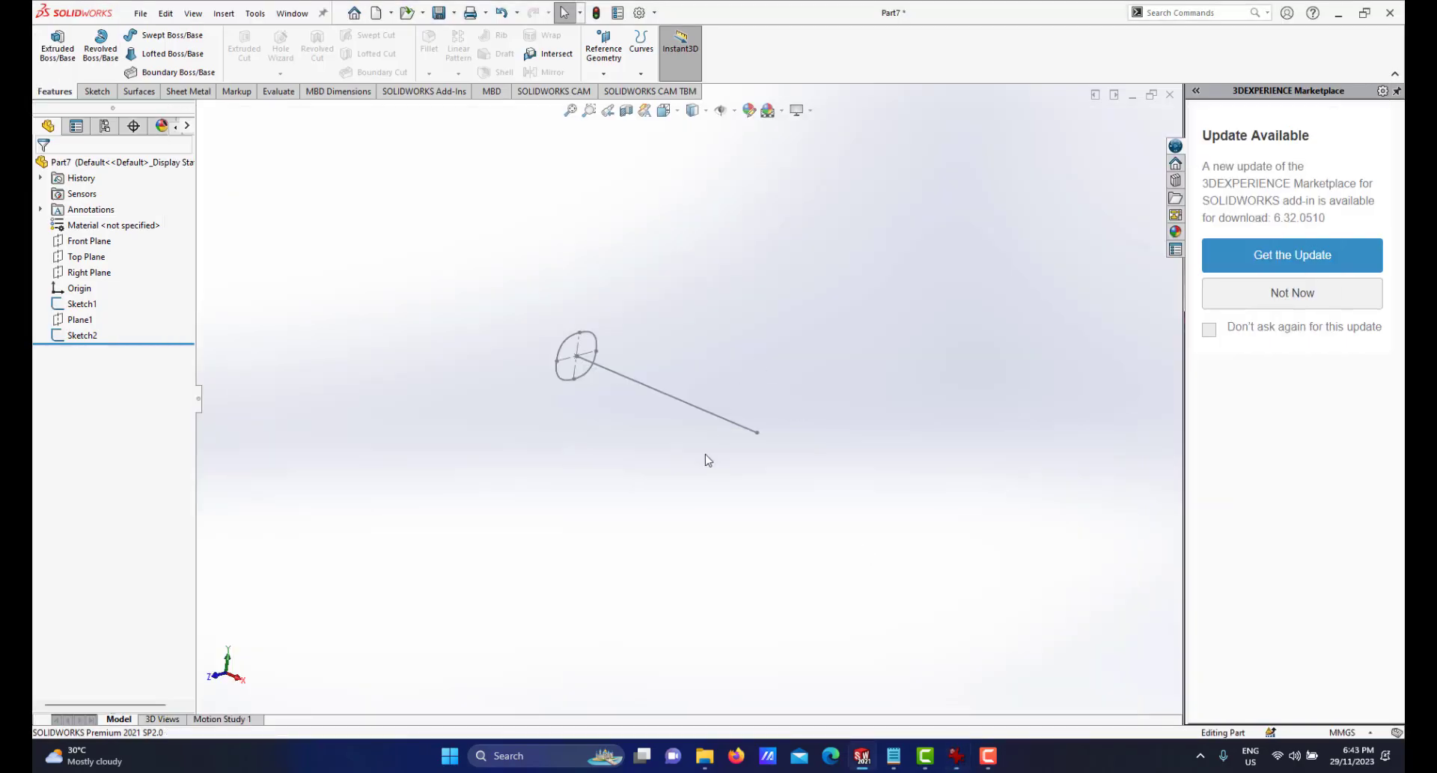
Create a reference plane perpendicular to the long axis line and coincident with its far endpoint.
{"action": "scroll", "coordinate": [706, 458], "scroll_direction": "down", "scroll_amount": 2}
{"action": "scroll", "coordinate": [696, 401], "scroll_direction": "up", "scroll_amount": 2}
{"action": "left_click", "coordinate": [603, 51]}
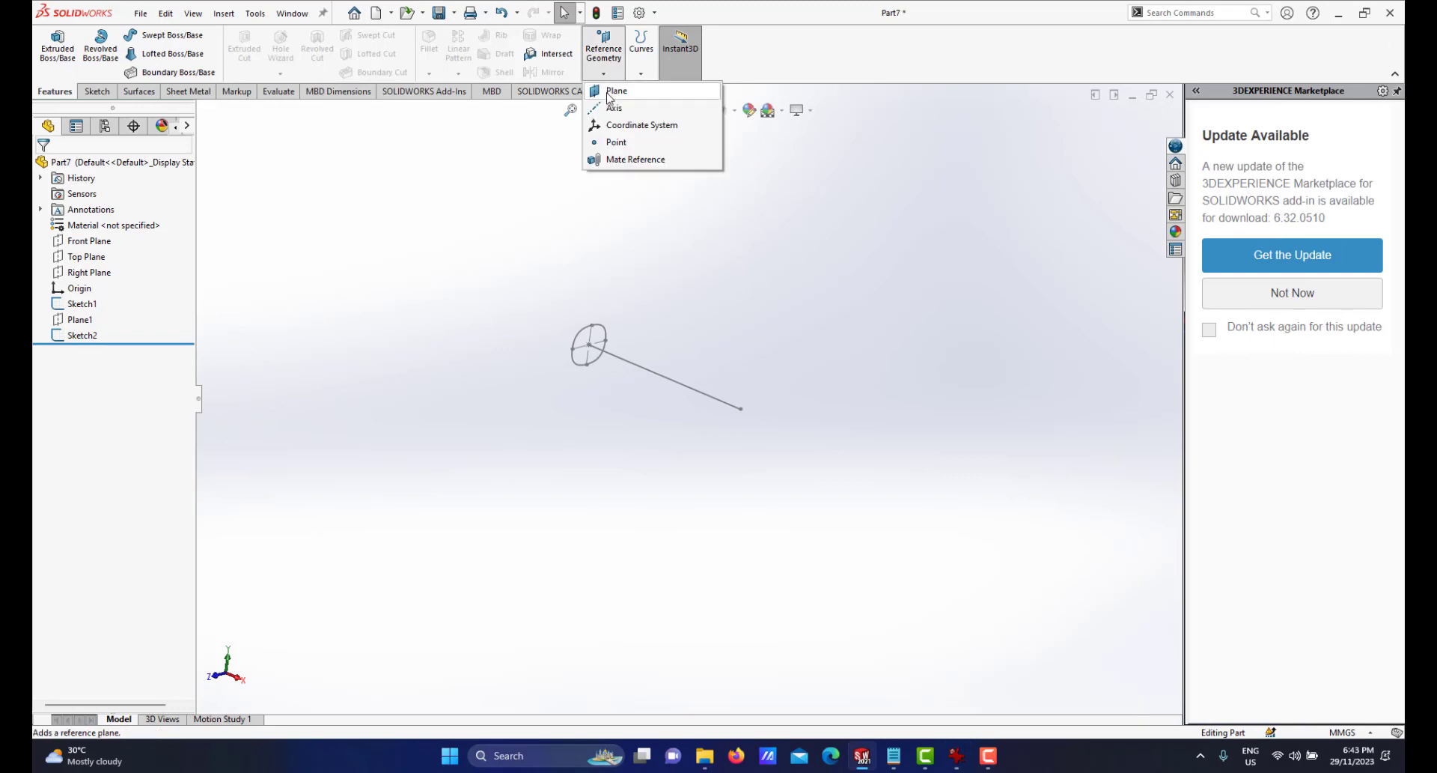
{"action": "left_click", "coordinate": [613, 94]}
{"action": "left_click", "coordinate": [711, 403]}
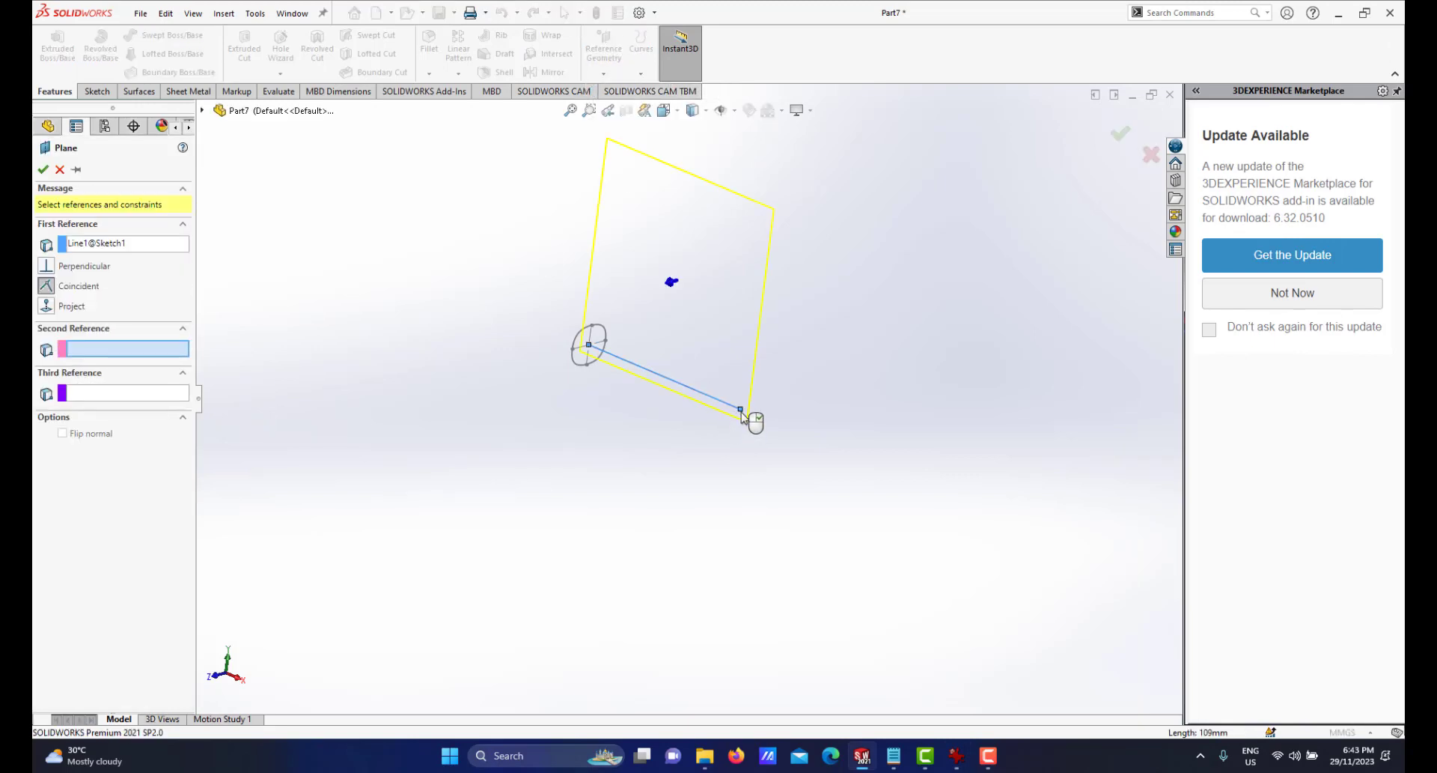
{"action": "left_click", "coordinate": [740, 411]}
{"action": "left_click", "coordinate": [43, 170]}
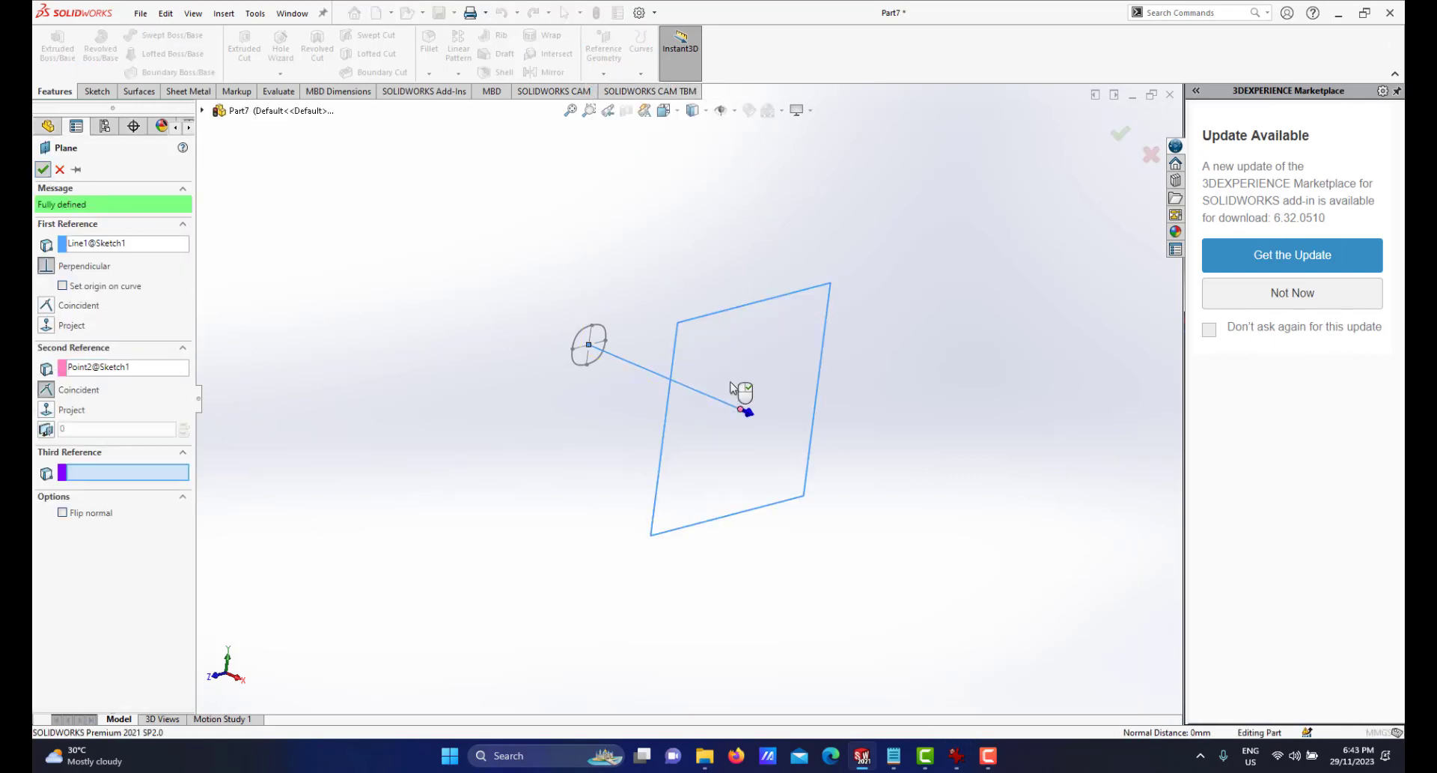
Start a sketch on the new end plane and draw a circle about 22 mm in diameter centered on the axis endpoint.
{"action": "left_click", "coordinate": [815, 303]}
{"action": "left_click", "coordinate": [863, 254]}
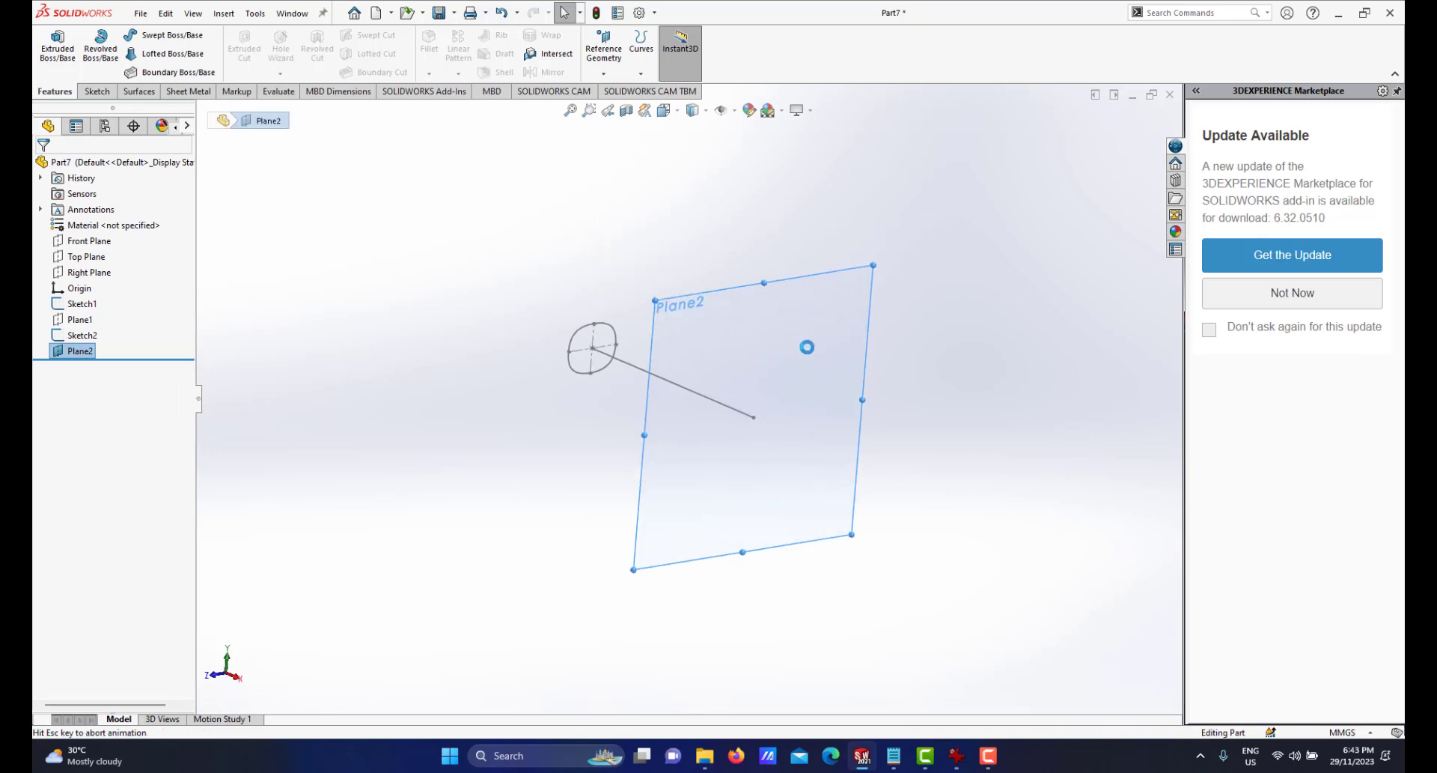
{"action": "mouse_move", "coordinate": [722, 459]}
{"action": "middle_mouse_down"}
{"action": "mouse_move", "coordinate": [779, 497]}
{"action": "mouse_move", "coordinate": [814, 476]}
{"action": "middle_mouse_up"}
{"action": "scroll", "coordinate": [813, 474], "scroll_direction": "down", "scroll_amount": 3}
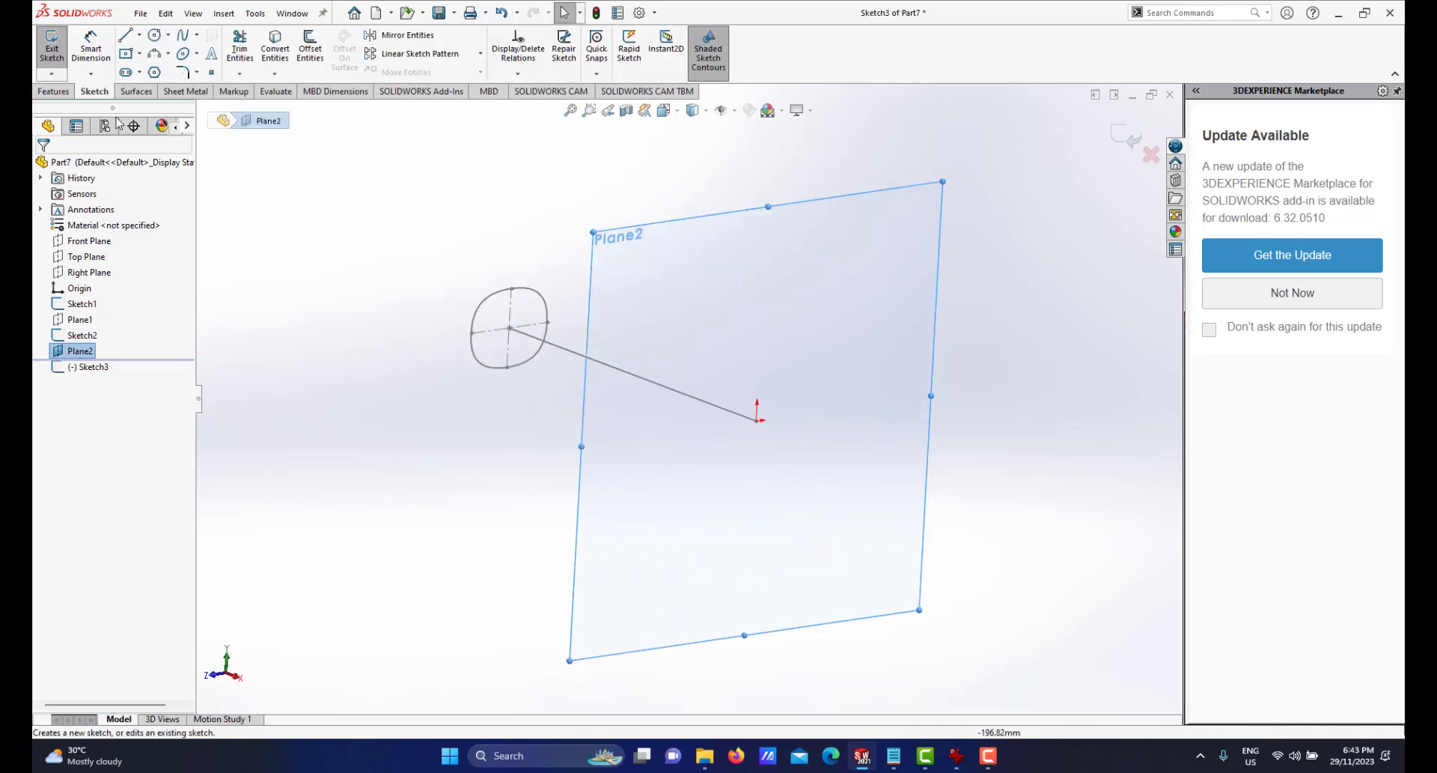
{"action": "left_click", "coordinate": [154, 35]}
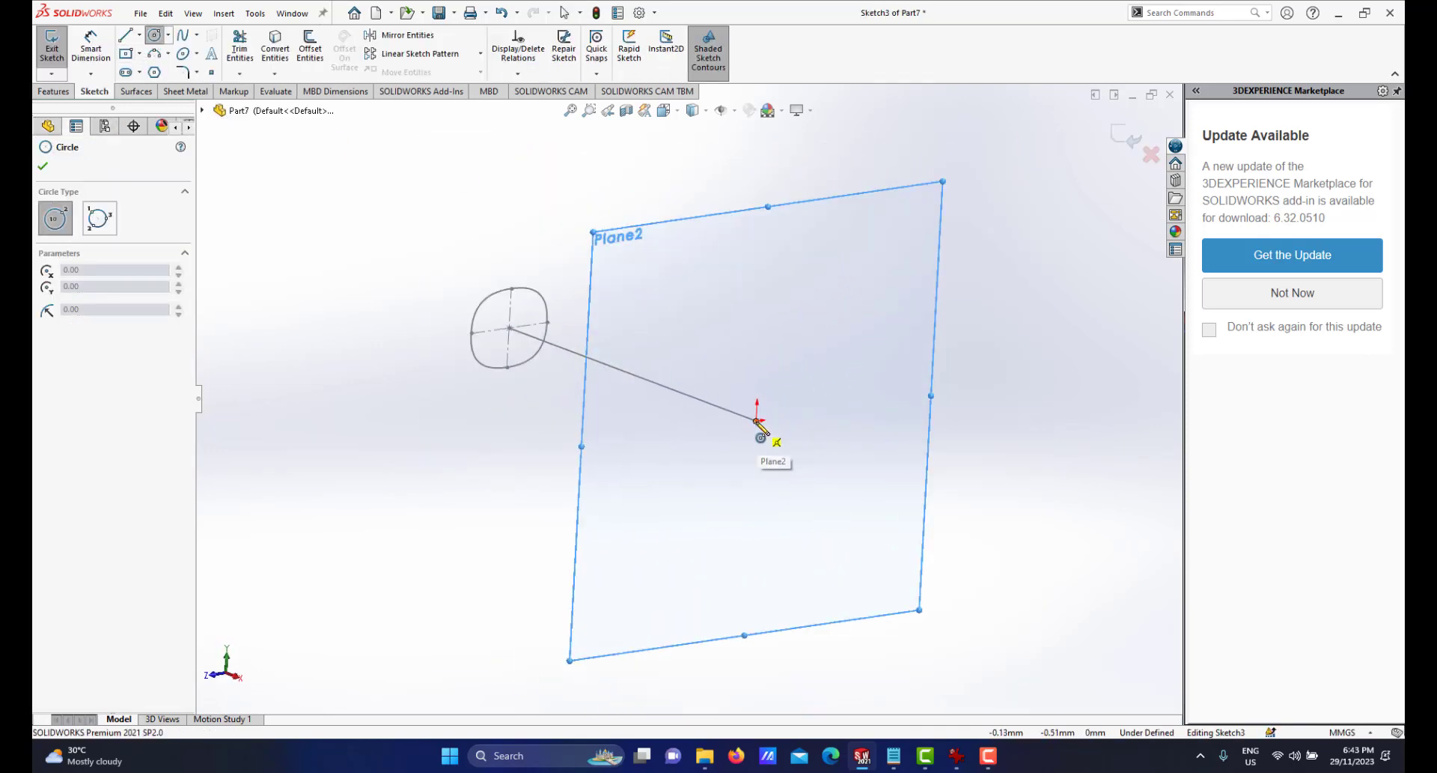
{"action": "left_click_drag", "start_coordinate": [757, 420], "coordinate": [787, 416]}
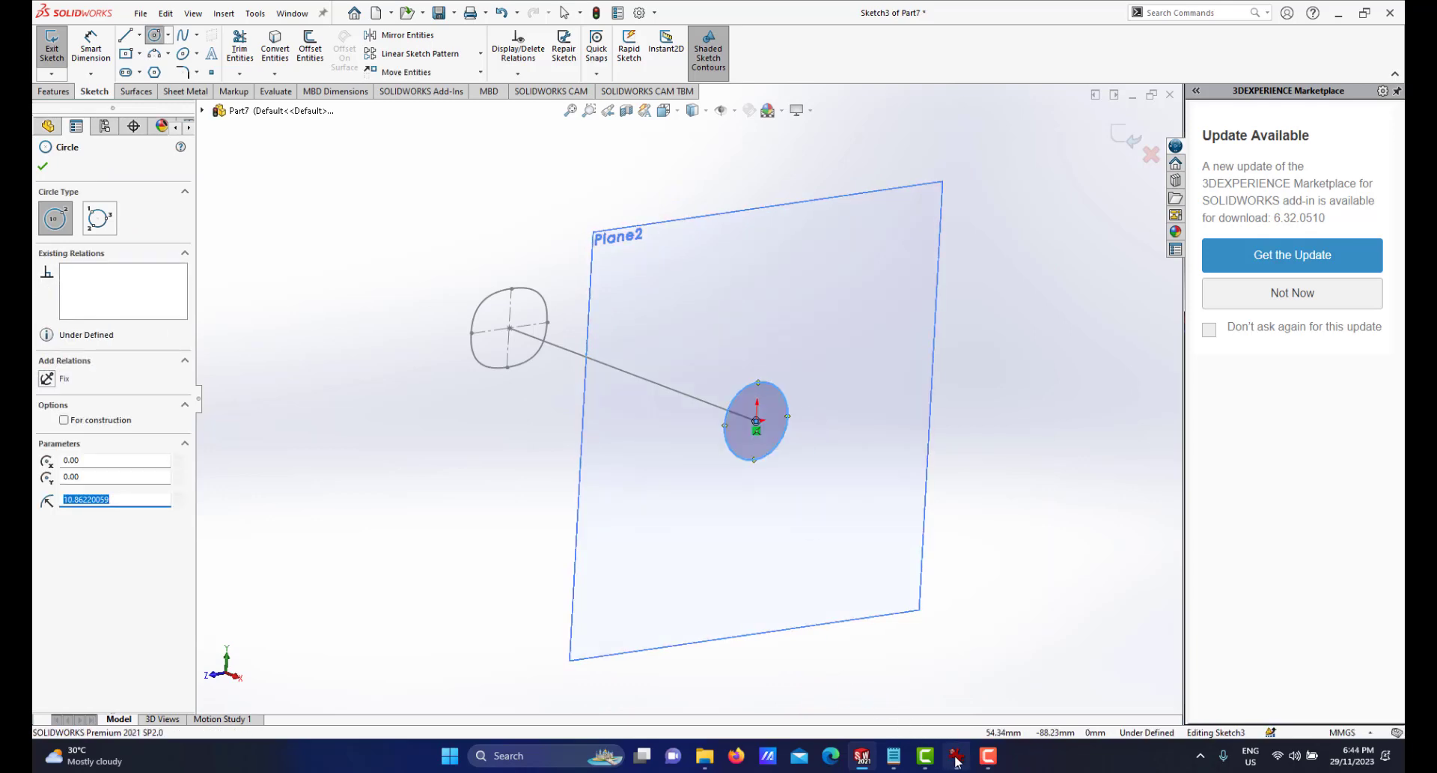
Check the narrow-end diameter in the hand-drawn sketch and dimension the circle's diameter as 18 mm.
{"action": "left_click", "coordinate": [956, 756]}
{"action": "left_click", "coordinate": [956, 757]}
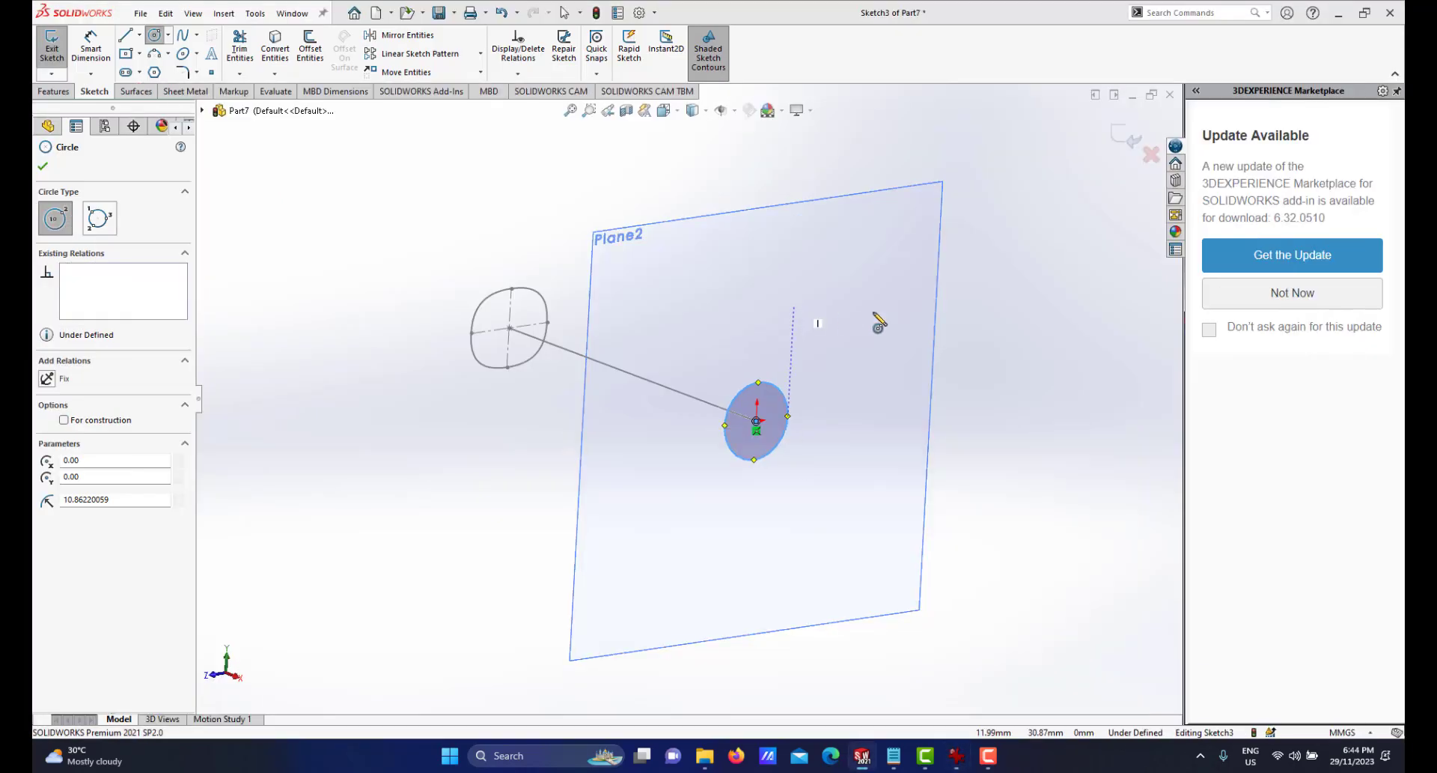
{"action": "right_click", "coordinate": [915, 307]}
{"action": "left_click", "coordinate": [935, 285]}
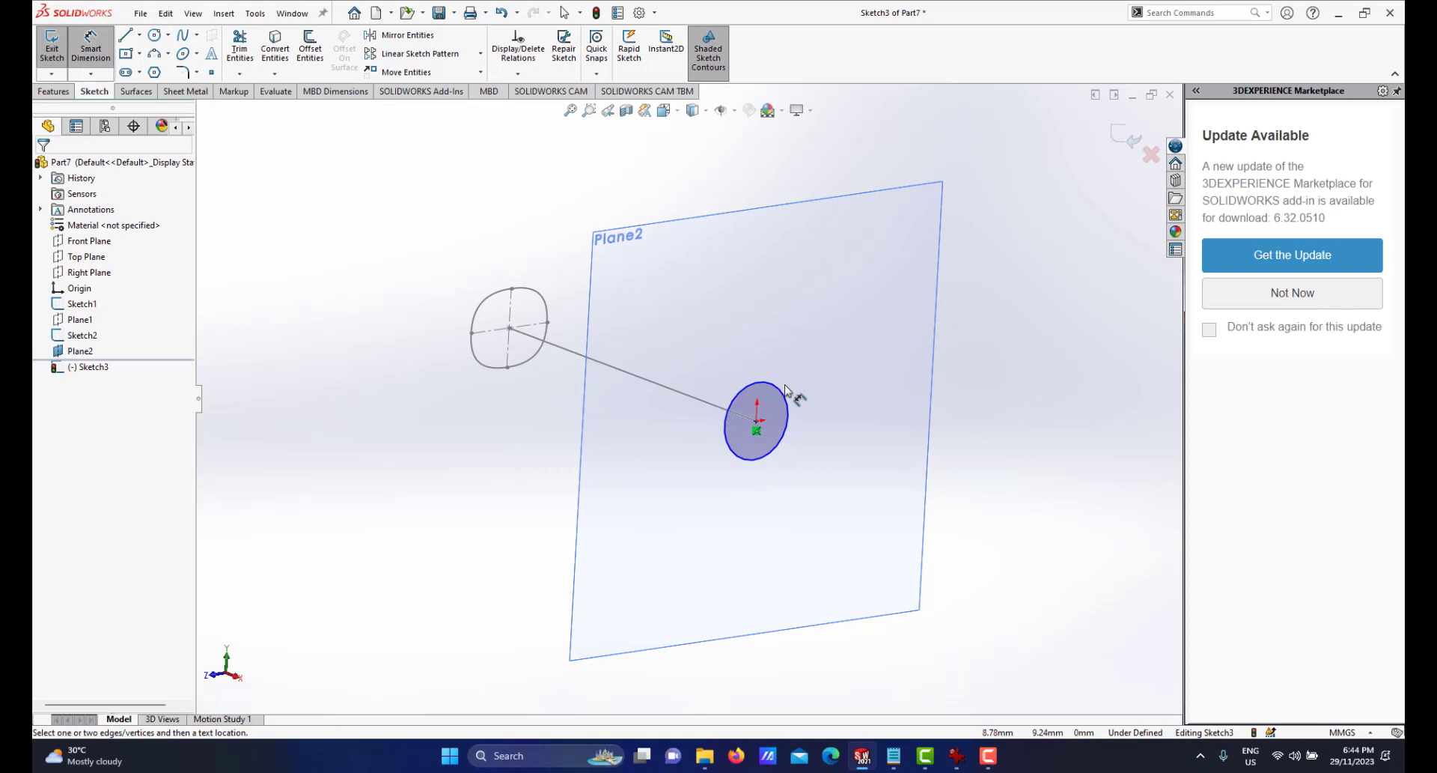
{"action": "left_click", "coordinate": [782, 399]}
{"action": "left_click", "coordinate": [823, 410]}
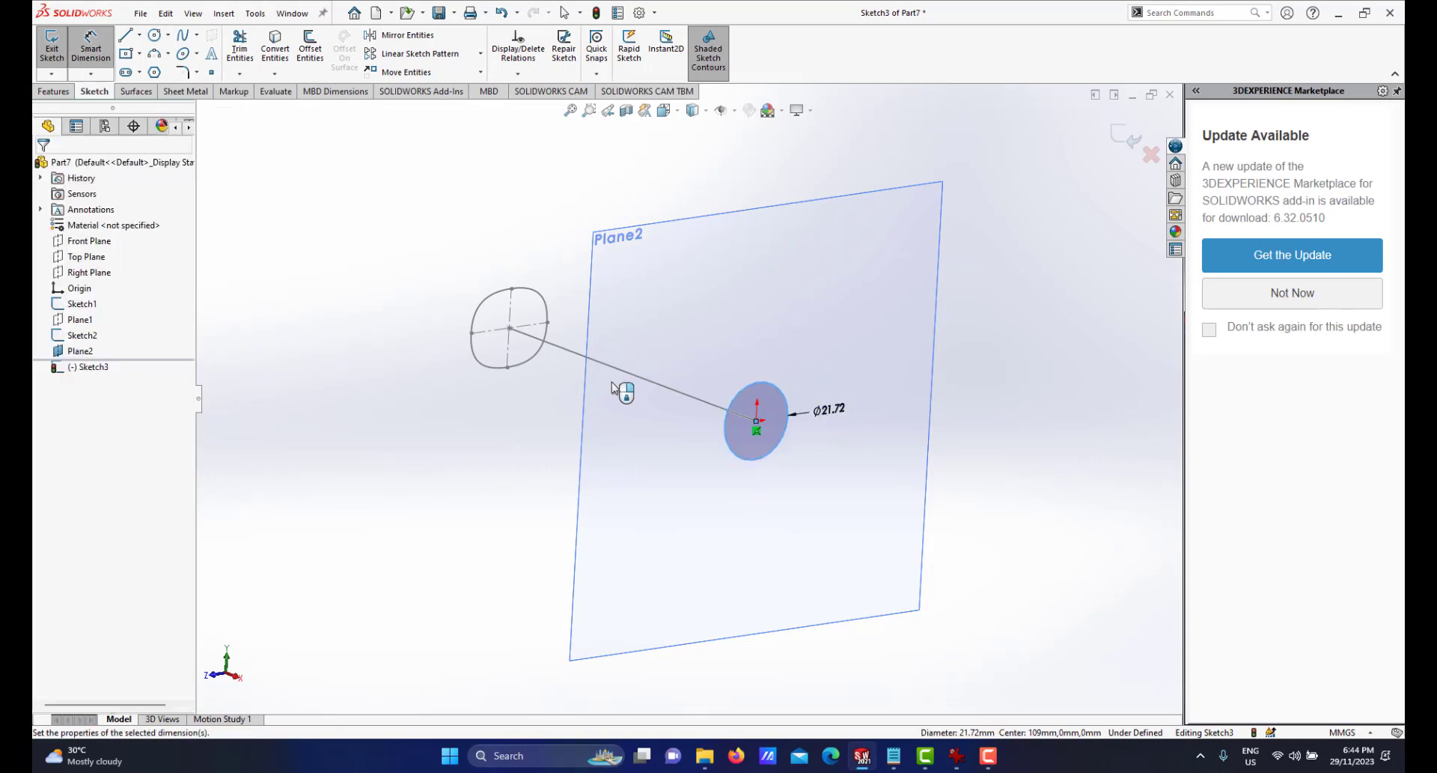
{"action": "type", "text": "18"}
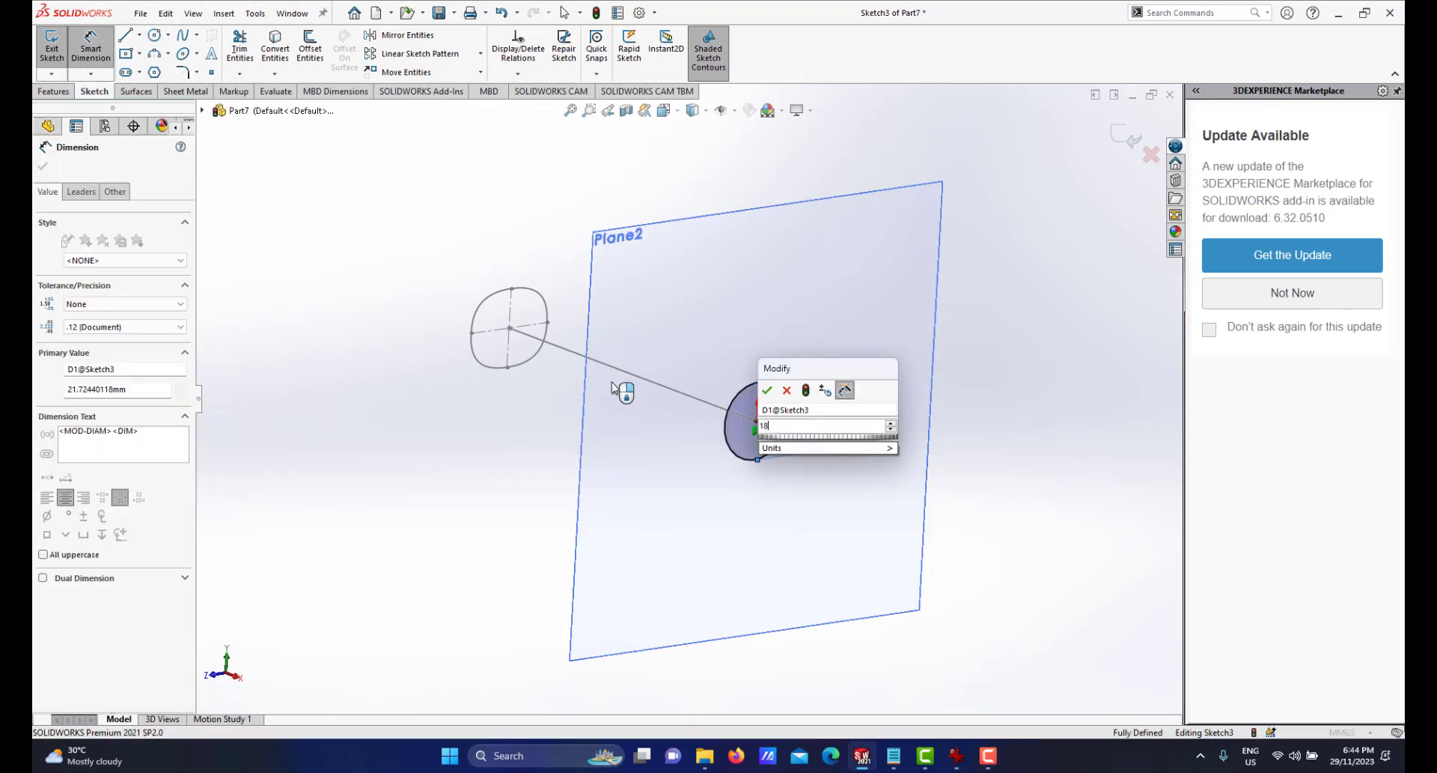
{"action": "middle_click_drag", "start_coordinate": [612, 387], "coordinate": [614, 387]}
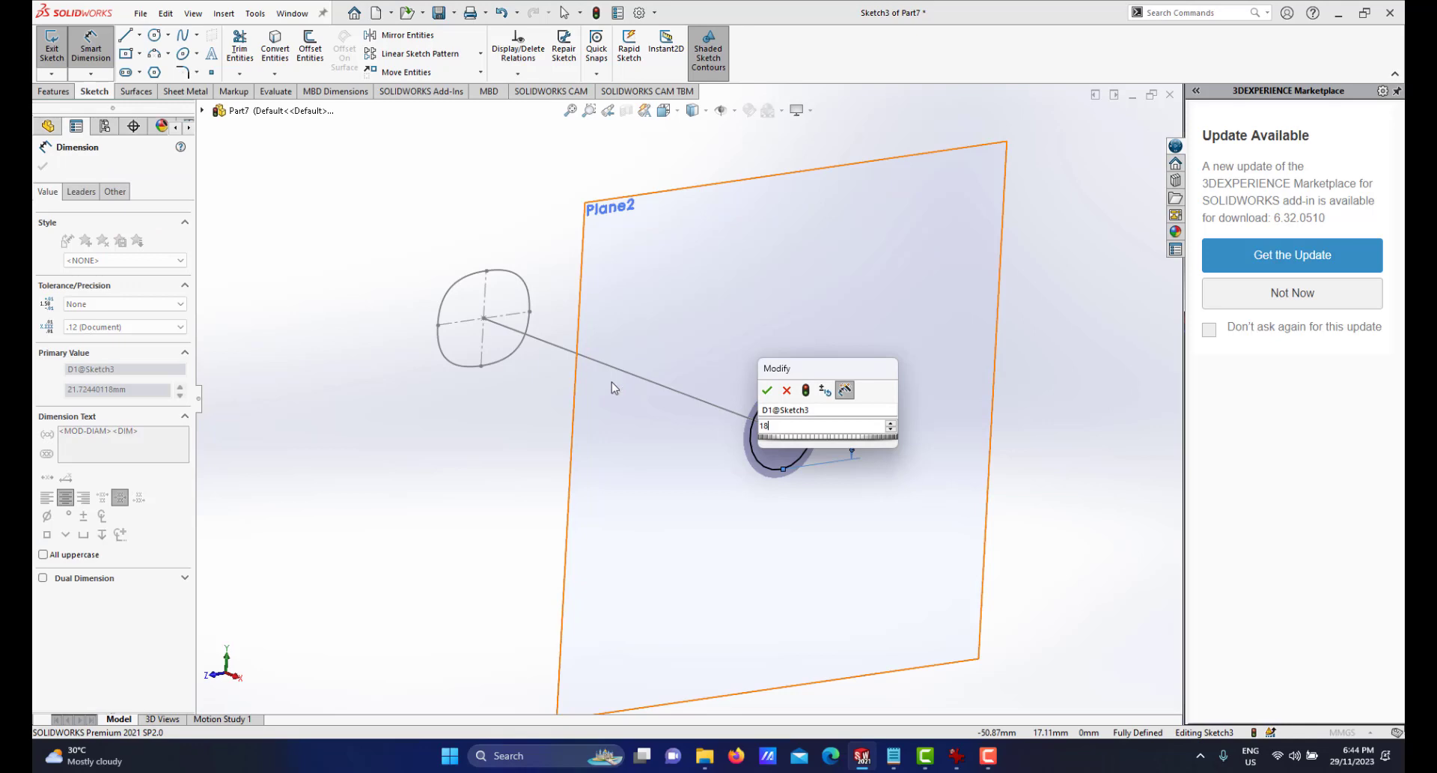
{"action": "left_click", "coordinate": [767, 390]}
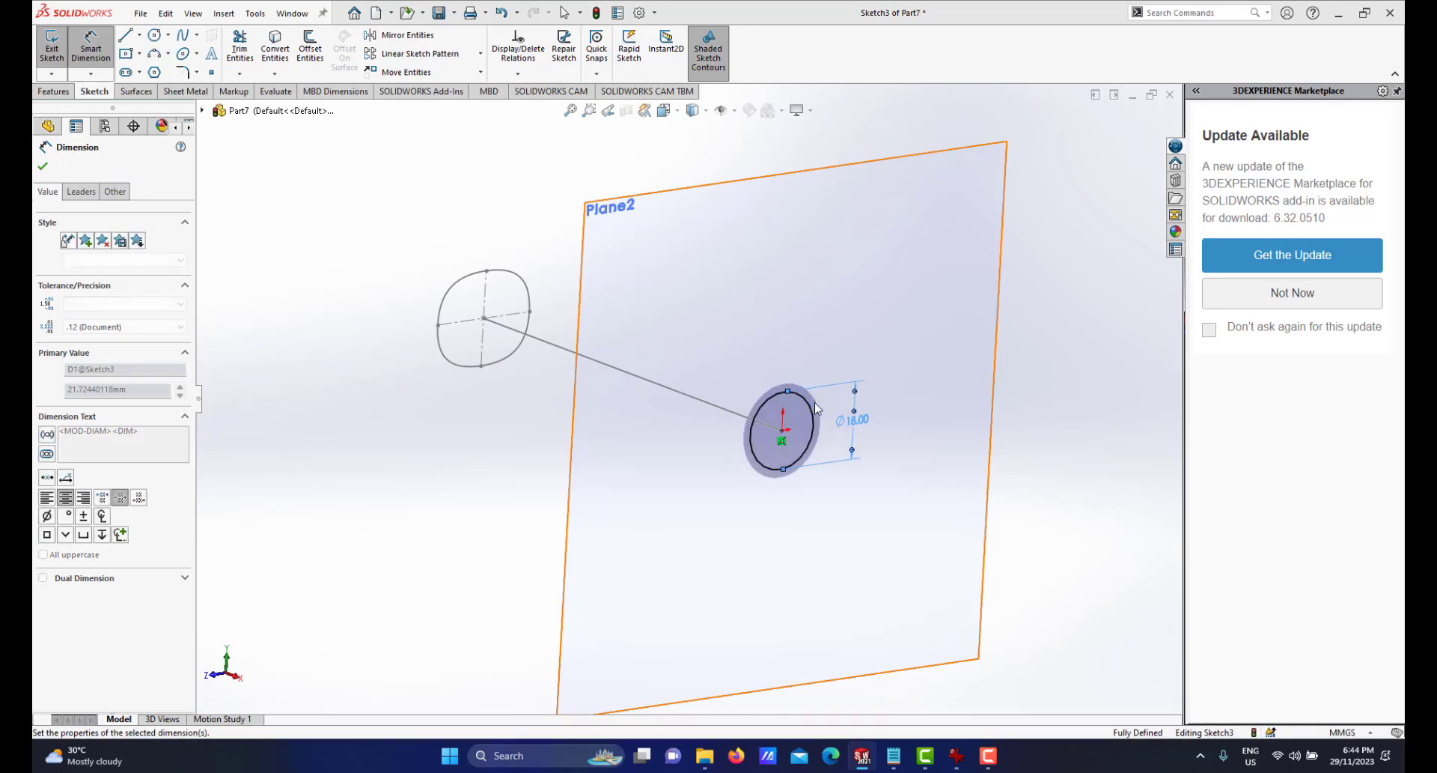
Inspect the circle against the rounded profile from several angles and examine the body outline in the hand-drawn sketch.
{"action": "middle_click_drag", "start_coordinate": [794, 384], "coordinate": [641, 433]}
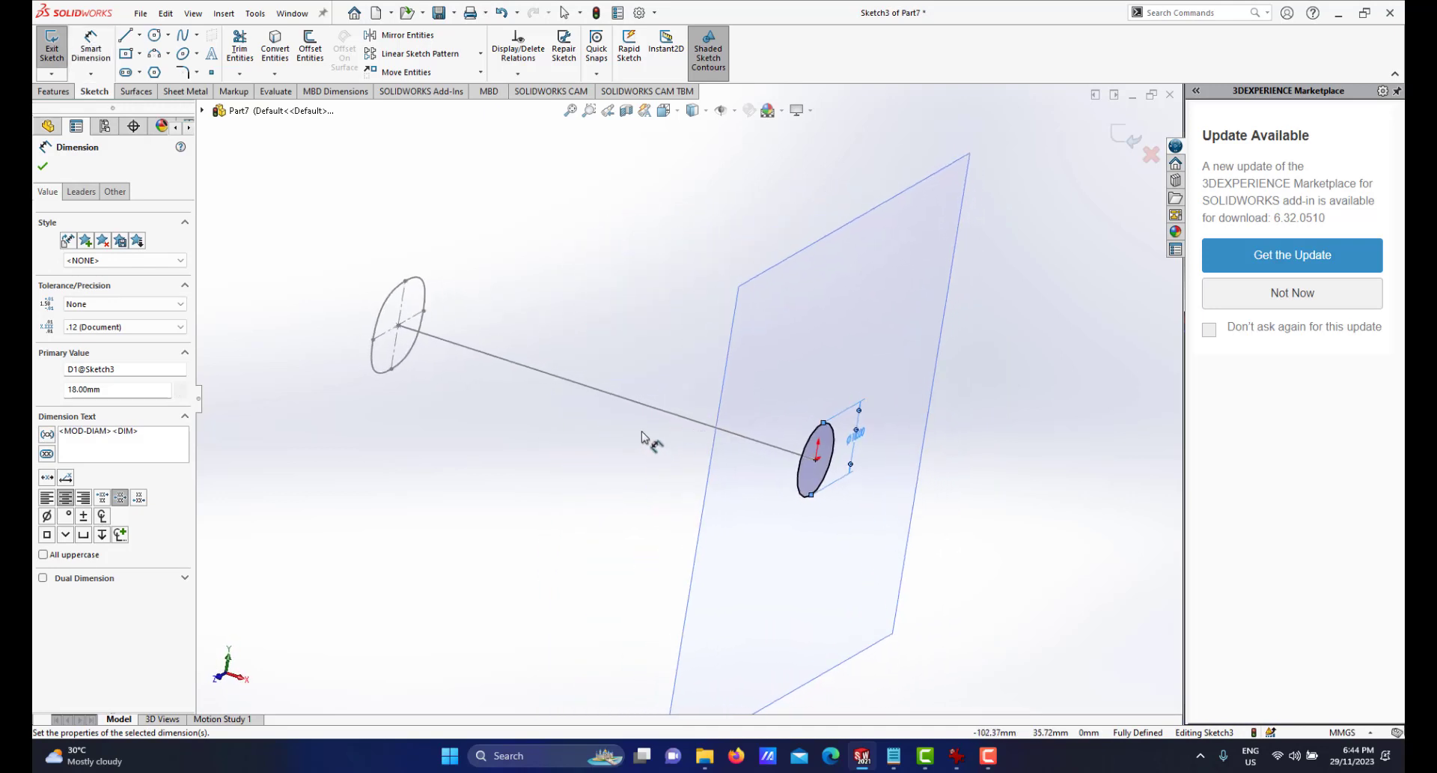
{"action": "scroll", "coordinate": [640, 433], "scroll_direction": "down", "scroll_amount": 1}
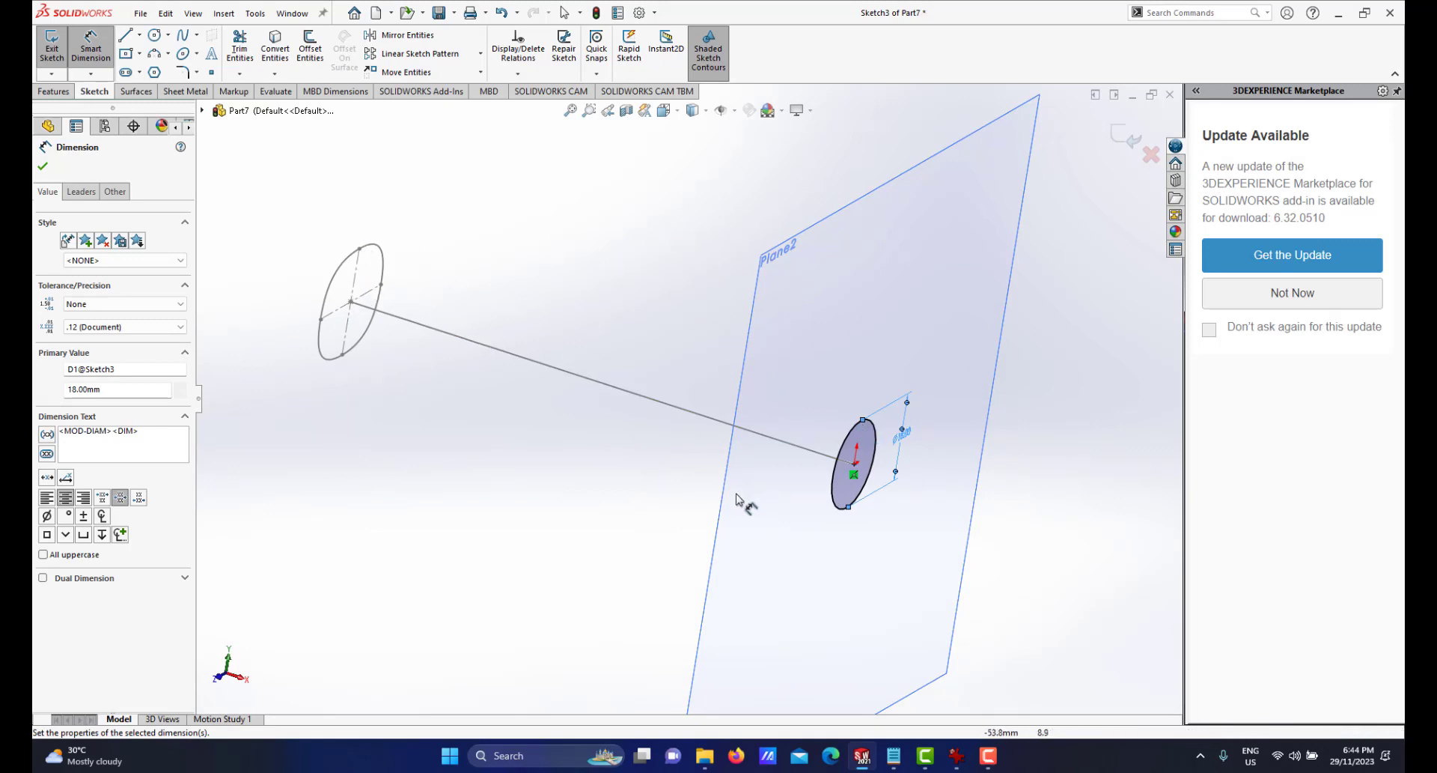
{"action": "scroll", "coordinate": [609, 372], "scroll_direction": "up", "scroll_amount": 3}
{"action": "middle_click_drag", "start_coordinate": [609, 372], "coordinate": [597, 408]}
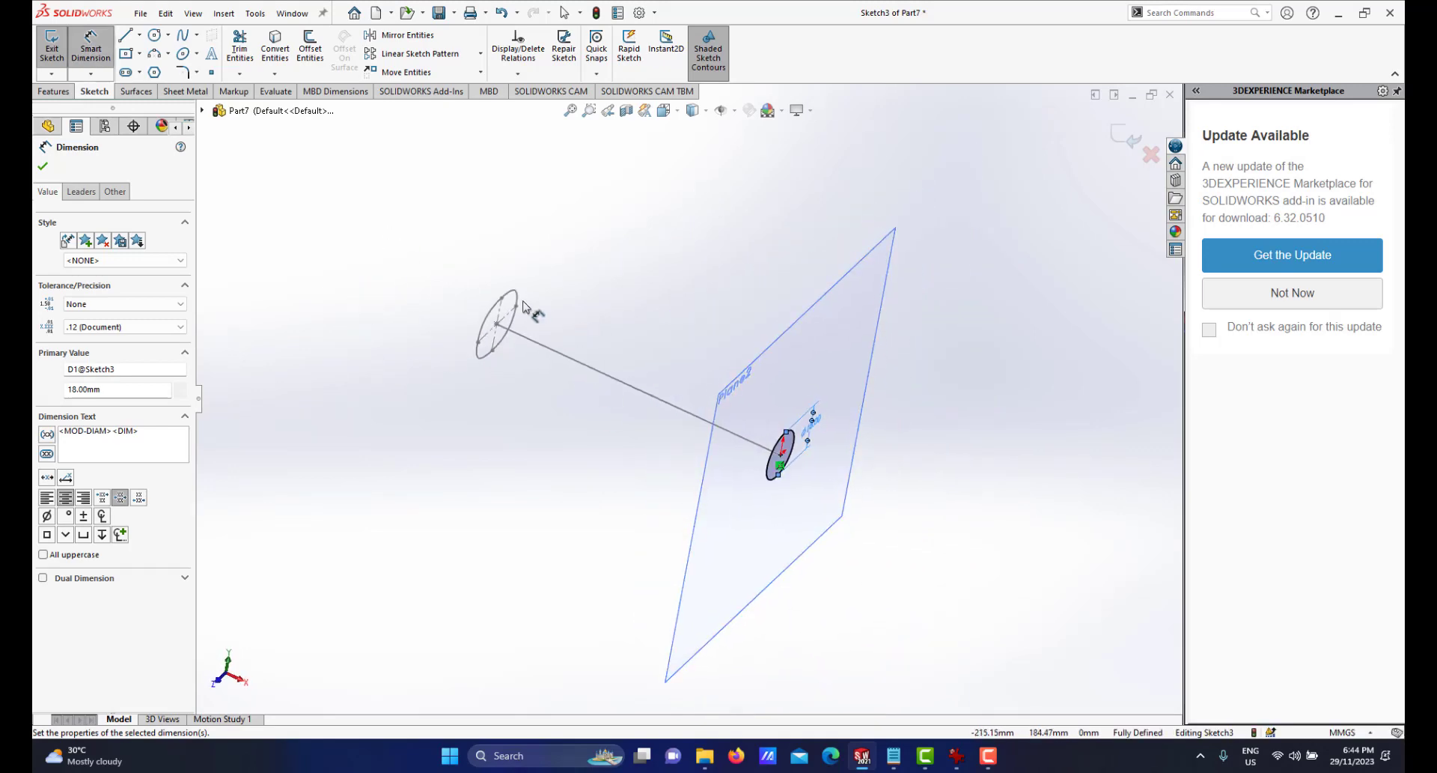
{"action": "left_click", "coordinate": [955, 759]}
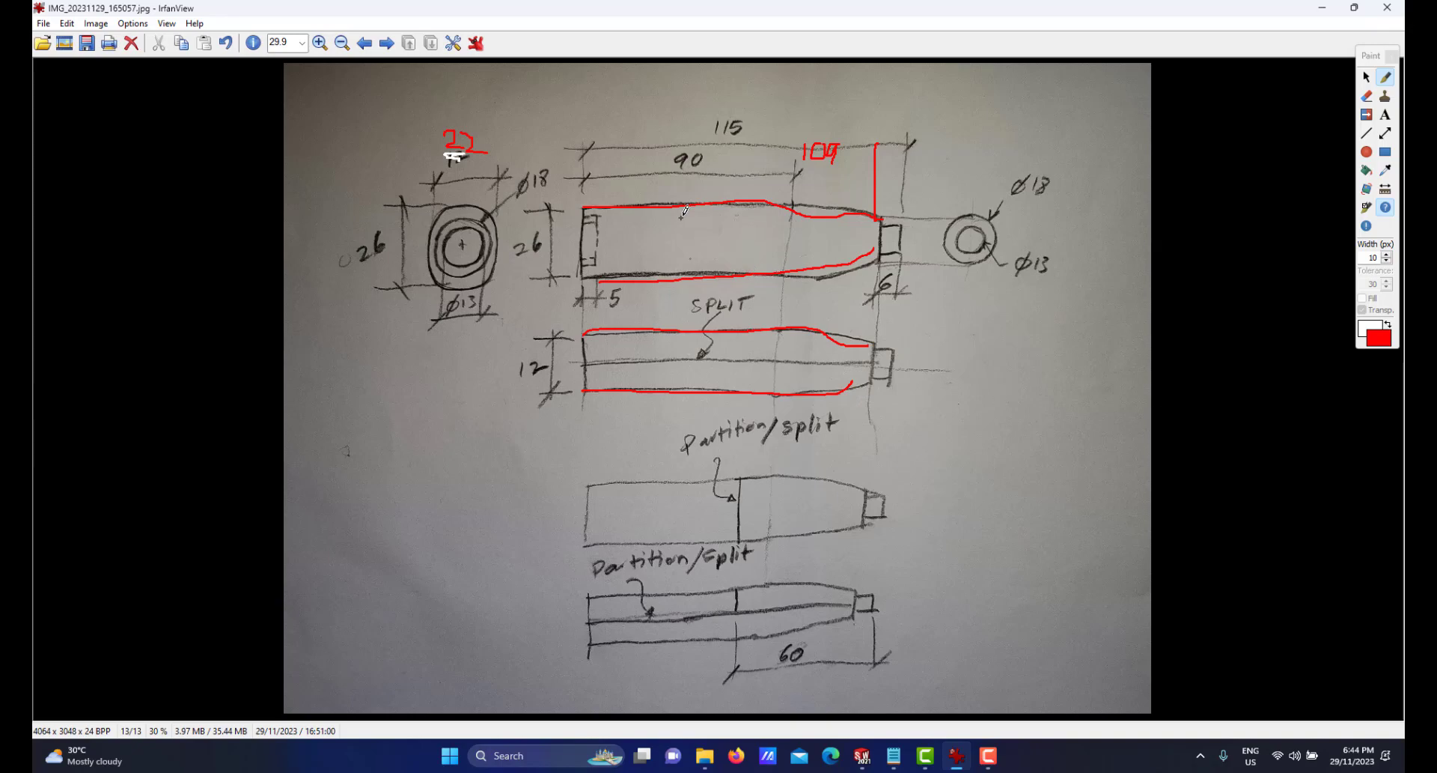
{"action": "mouse_move", "coordinate": [864, 758]}
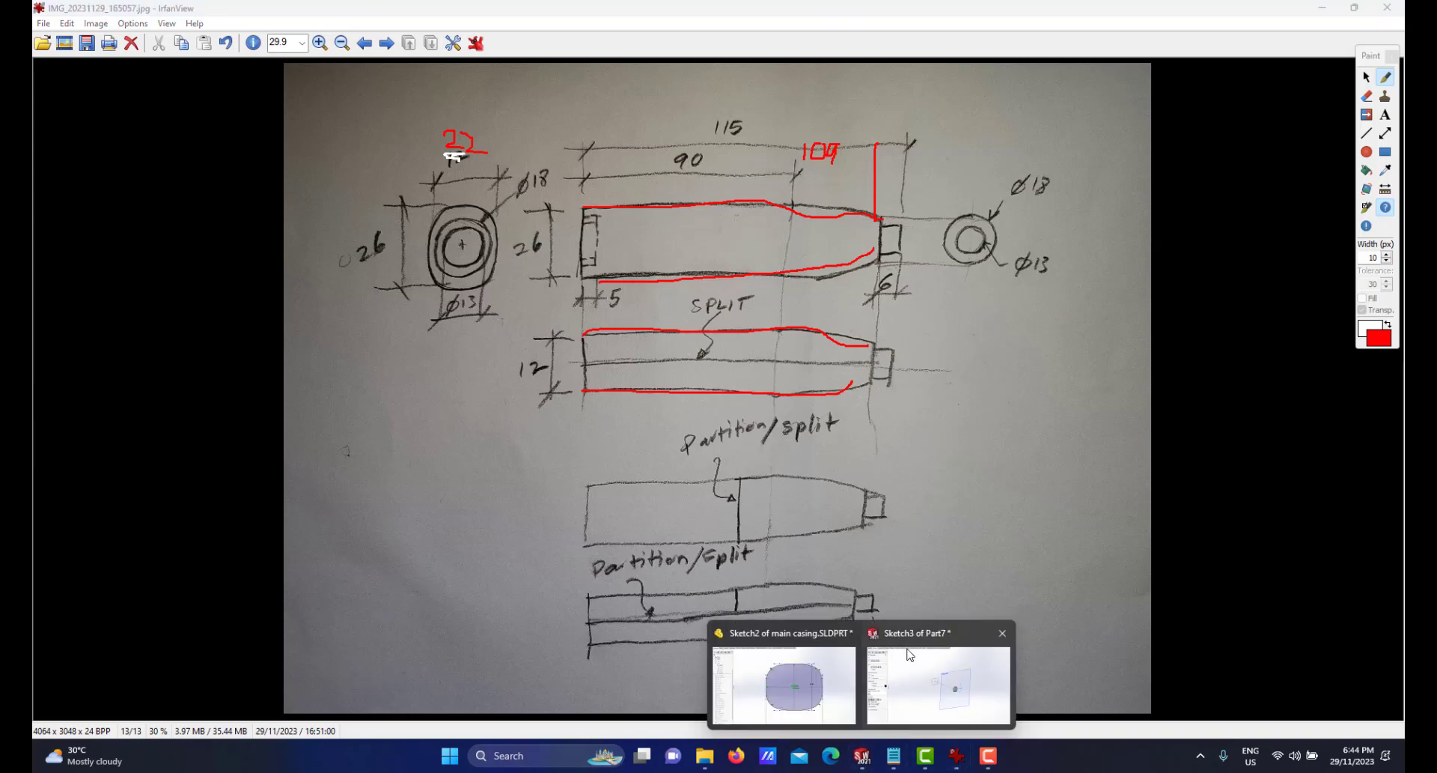
{"action": "left_click", "coordinate": [943, 674]}
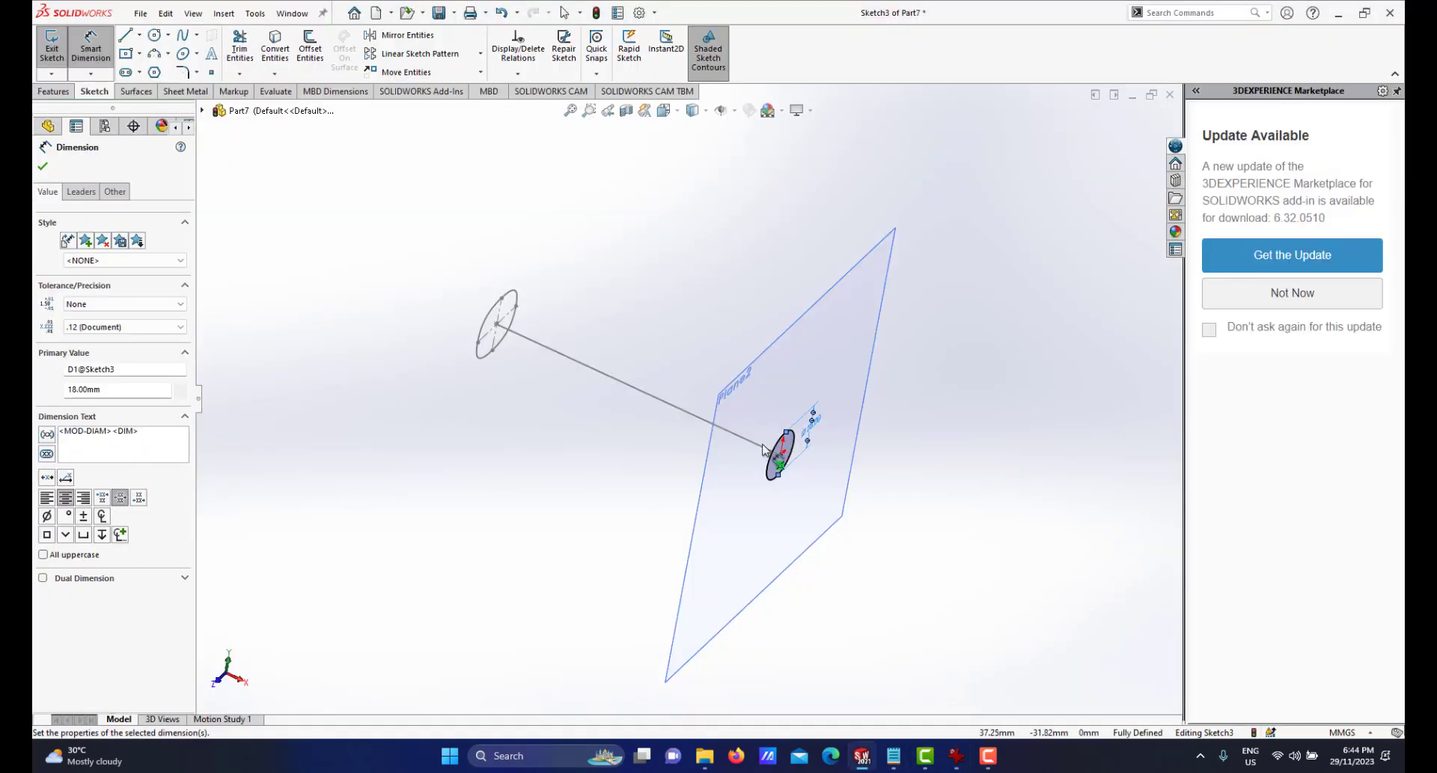
{"action": "middle_click_drag", "start_coordinate": [726, 417], "coordinate": [652, 376], "text": "ctrl"}
{"action": "mouse_move", "coordinate": [641, 320]}
{"action": "middle_mouse_down"}
{"action": "mouse_move", "coordinate": [629, 315]}
{"action": "mouse_move", "coordinate": [642, 333]}
{"action": "mouse_move", "coordinate": [843, 408]}
{"action": "middle_mouse_up"}
{"action": "scroll", "coordinate": [837, 408], "scroll_direction": "down", "scroll_amount": 1}
{"action": "left_click", "coordinate": [816, 413]}
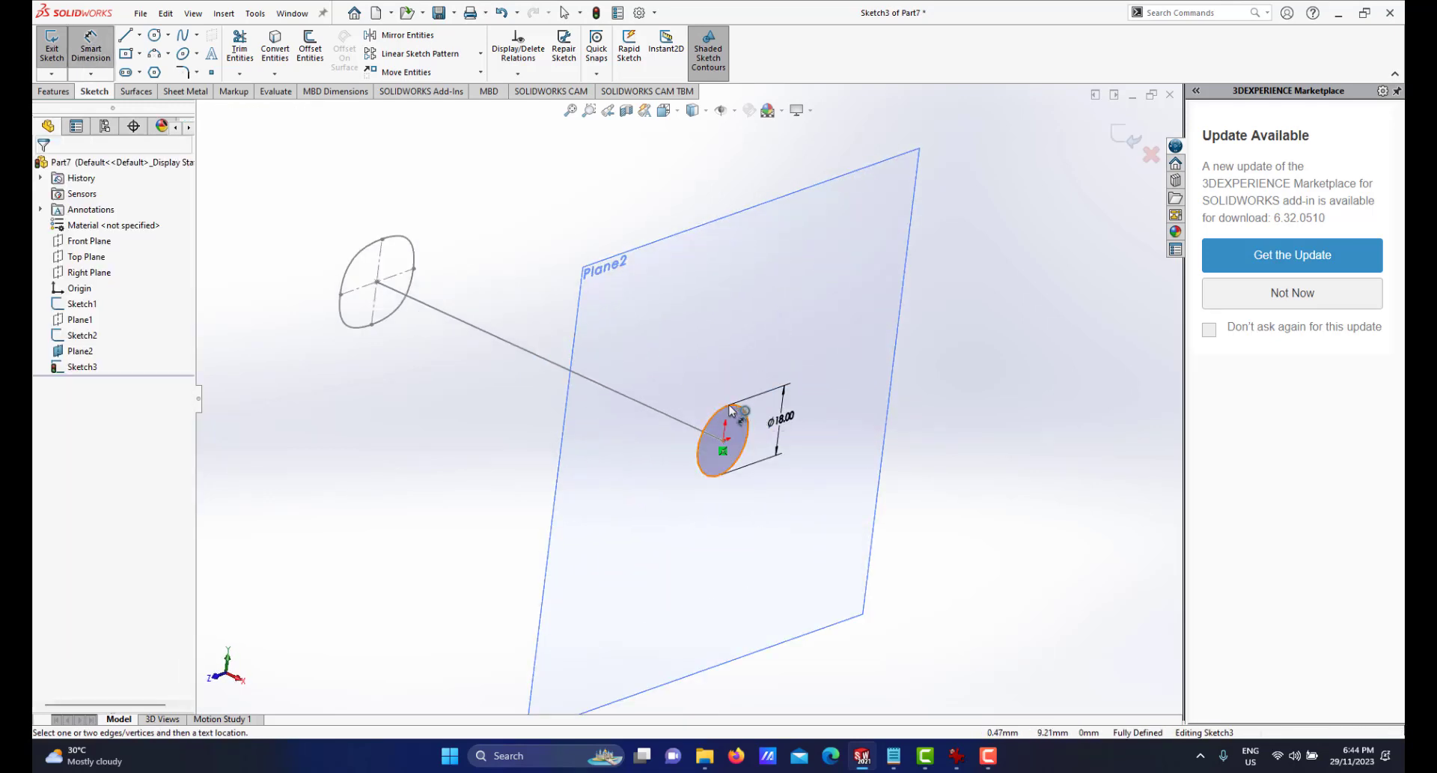
Add sketch points at the upper and lower quadrants of the 18 mm circle.
{"action": "scroll", "coordinate": [739, 414], "scroll_direction": "up", "scroll_amount": 2}
{"action": "middle_click_drag", "start_coordinate": [740, 414], "coordinate": [709, 411]}
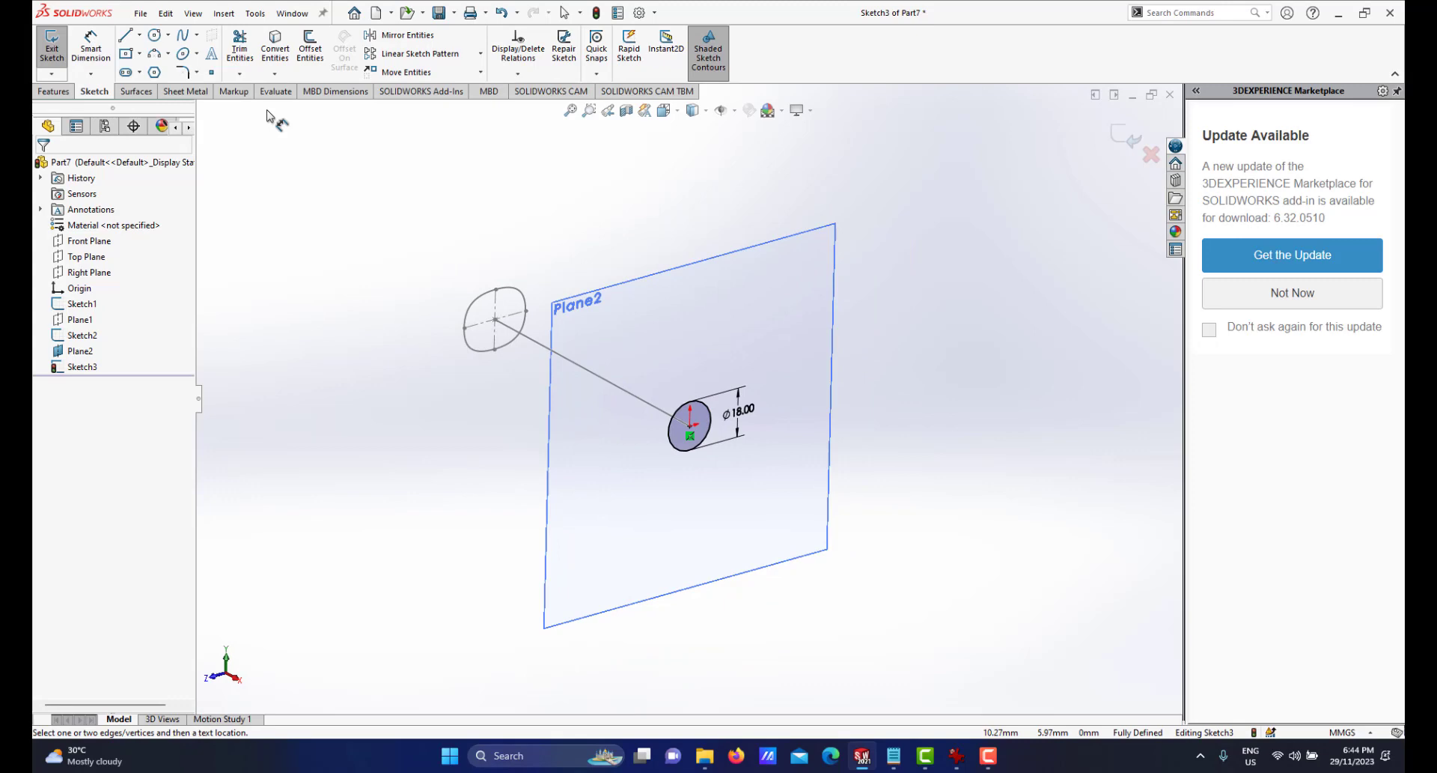
{"action": "left_click", "coordinate": [211, 73]}
{"action": "scroll", "coordinate": [662, 410], "scroll_direction": "down", "scroll_amount": 2}
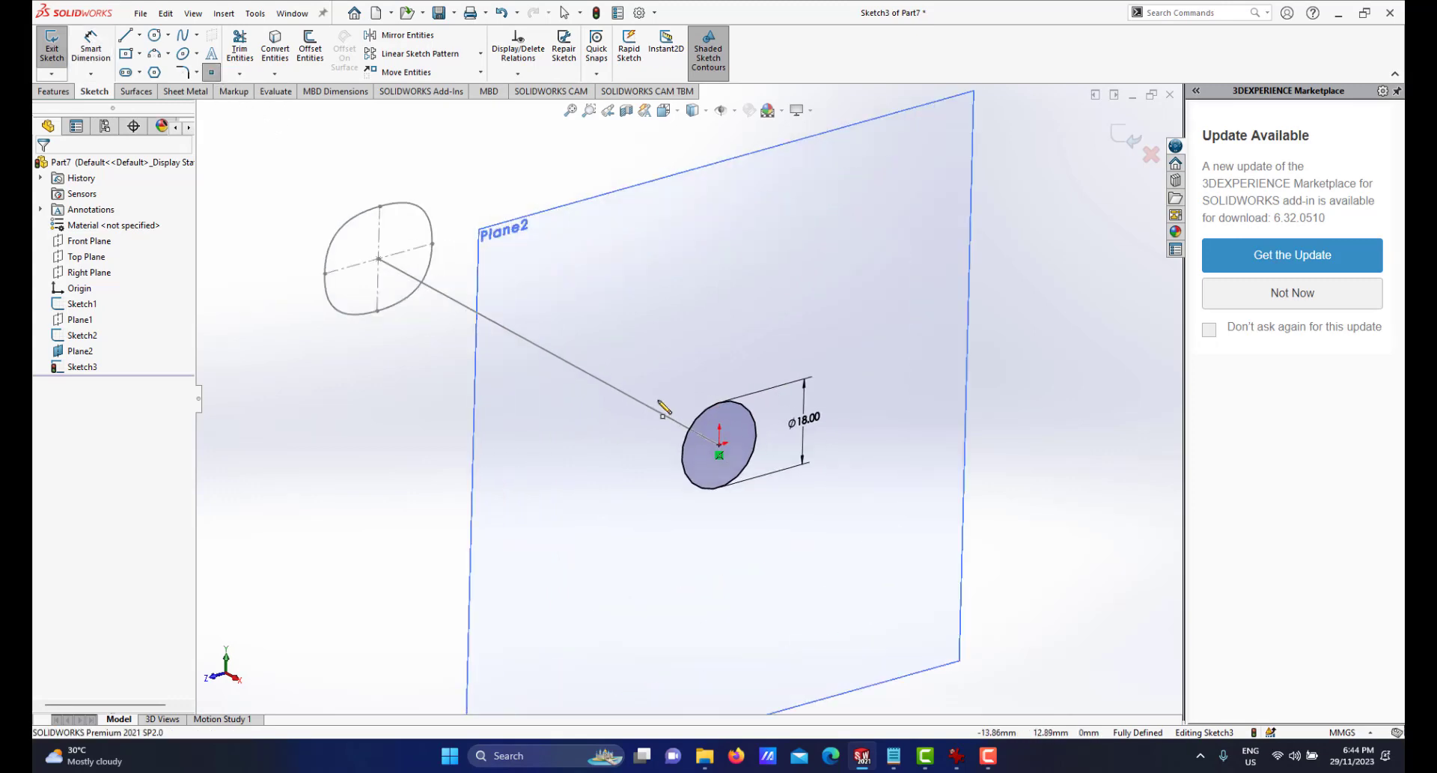
{"action": "left_click", "coordinate": [720, 402]}
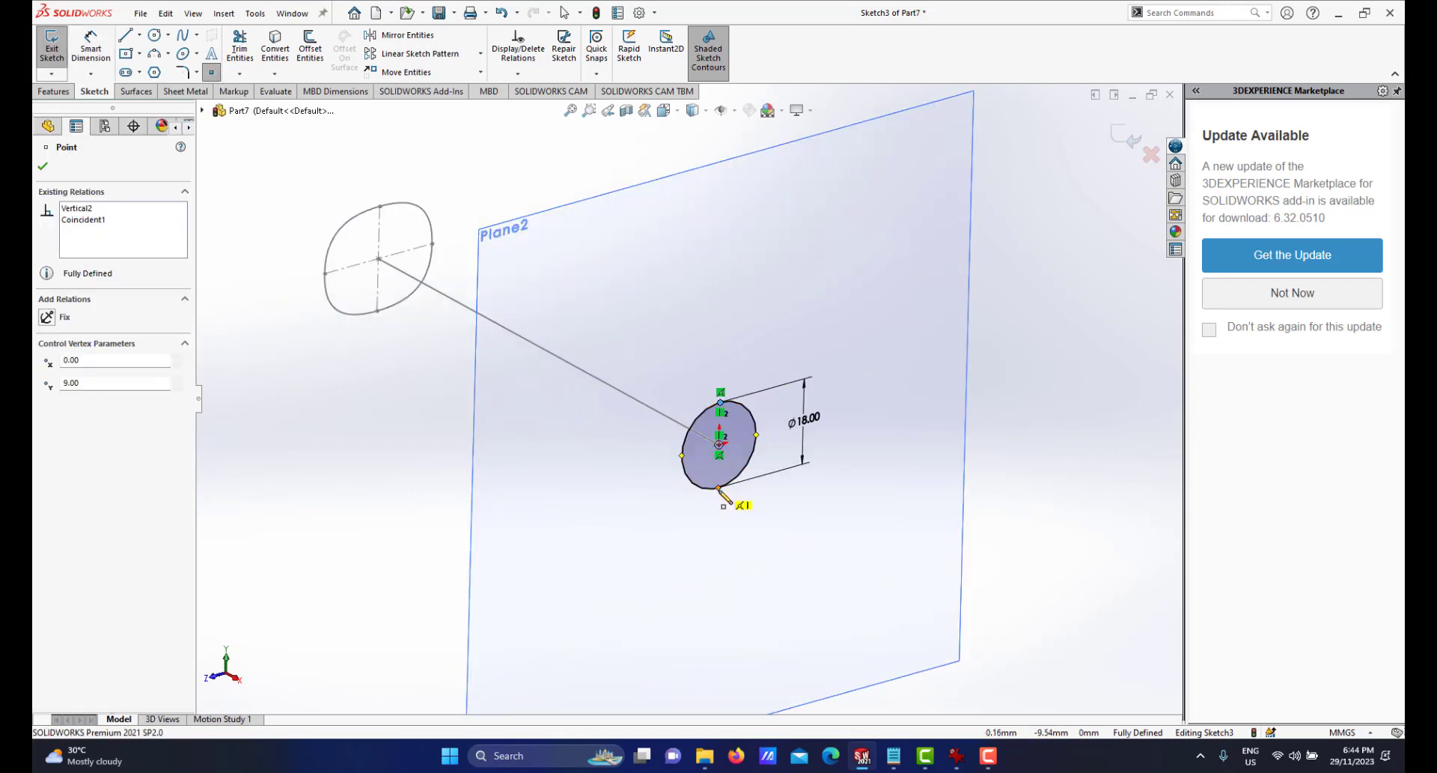
{"action": "left_click", "coordinate": [718, 488]}
{"action": "right_click", "coordinate": [786, 518]}
{"action": "left_click", "coordinate": [808, 533]}
{"action": "scroll", "coordinate": [810, 535], "scroll_direction": "up", "scroll_amount": 3}
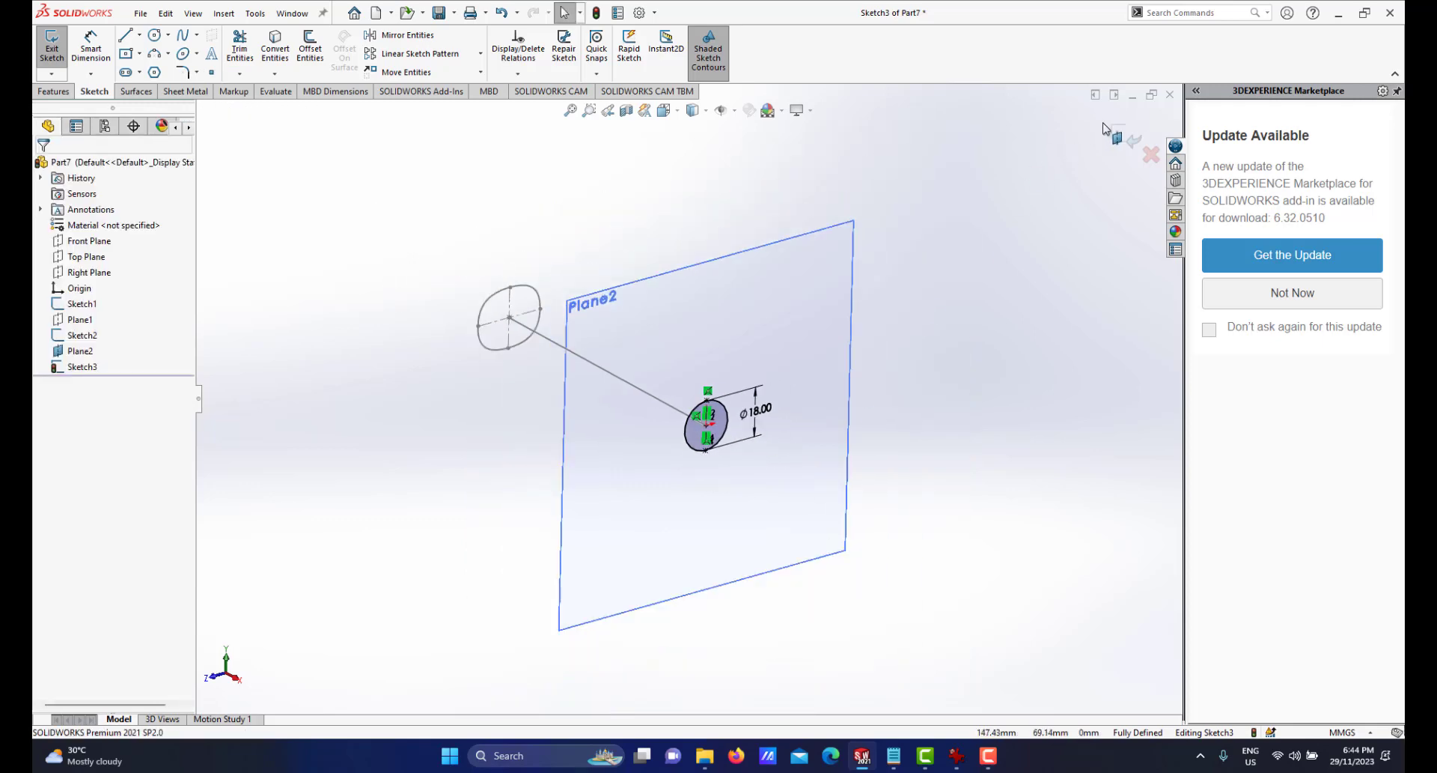
Exit the circle sketch and hide its reference plane Plane2.
{"action": "left_click", "coordinate": [1117, 137]}
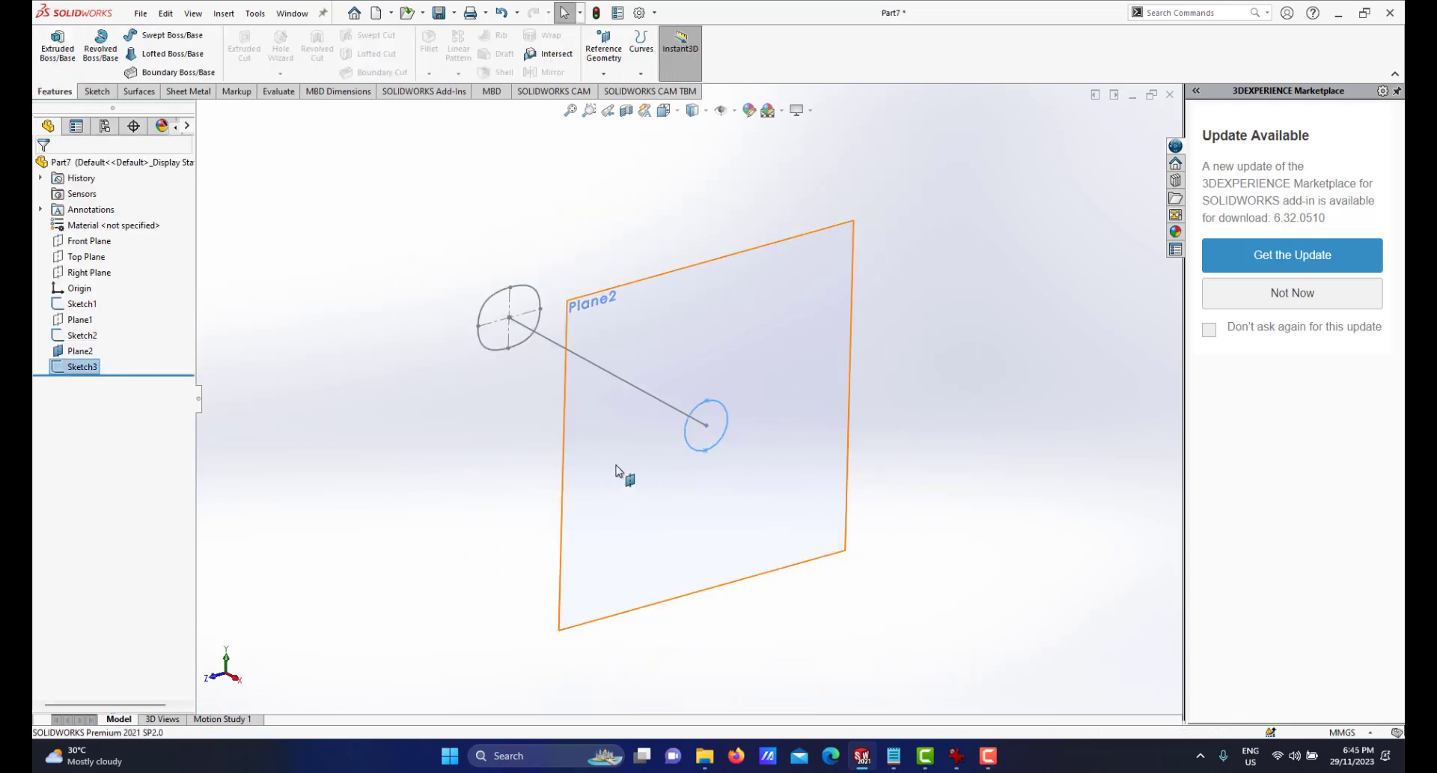
{"action": "scroll", "coordinate": [616, 465], "scroll_direction": "up", "scroll_amount": 2}
{"action": "scroll", "coordinate": [616, 465], "scroll_direction": "down", "scroll_amount": 2}
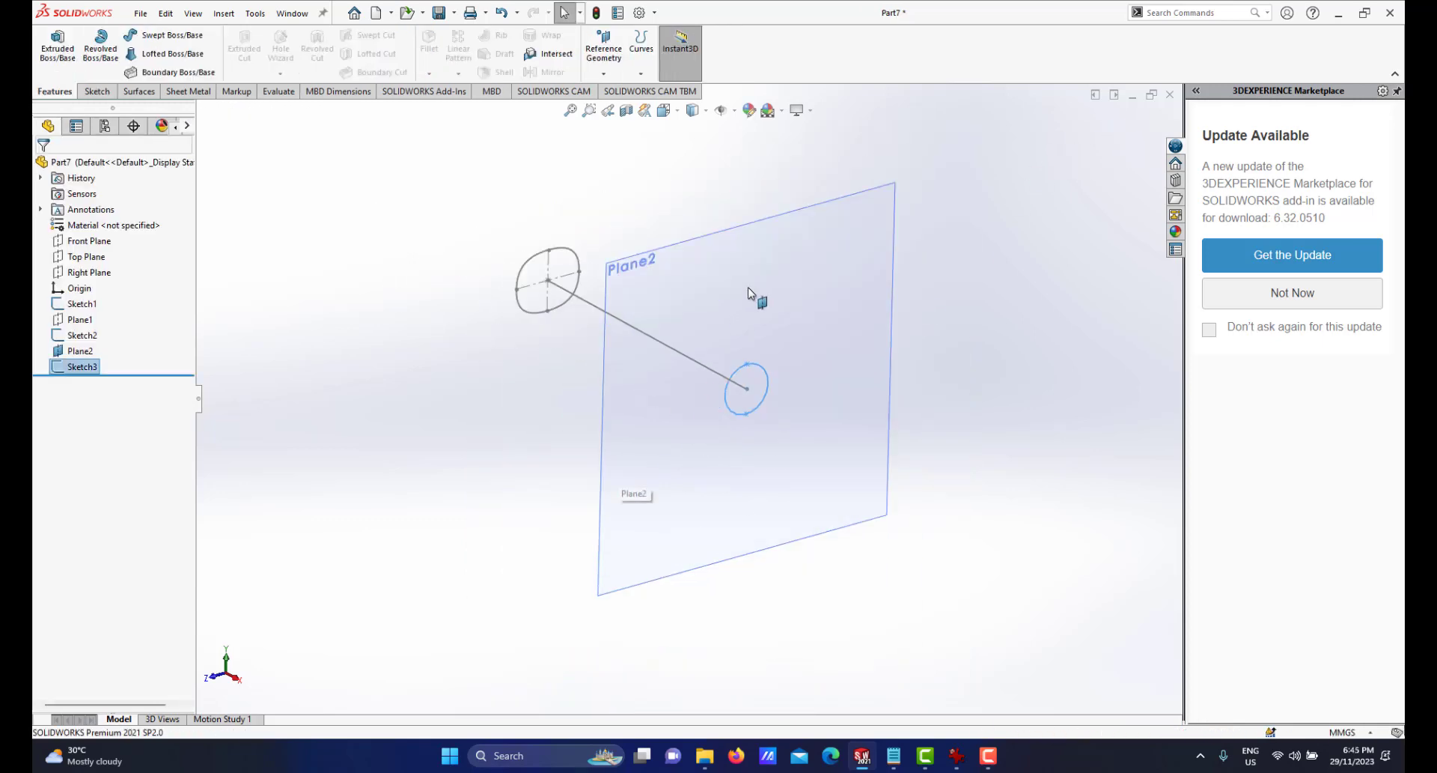
{"action": "left_click", "coordinate": [787, 226]}
{"action": "left_click", "coordinate": [859, 184]}
{"action": "scroll", "coordinate": [689, 322], "scroll_direction": "up", "scroll_amount": 2}
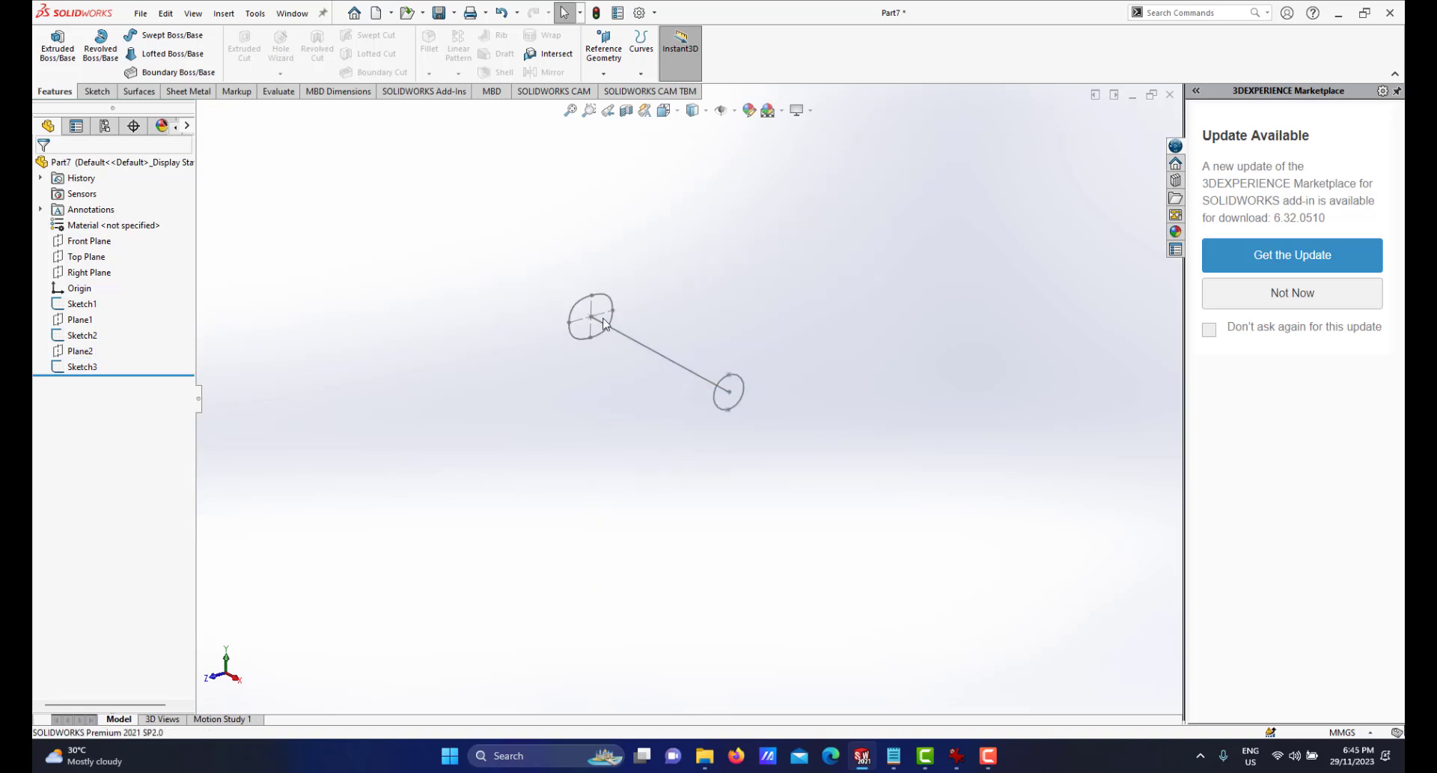
Sketch a line about 40 mm long on the Top Plane, parallel to the axis, starting from the rounded profile's side point.
{"action": "scroll", "coordinate": [605, 323], "scroll_direction": "down", "scroll_amount": 1}
{"action": "left_click", "coordinate": [570, 110]}
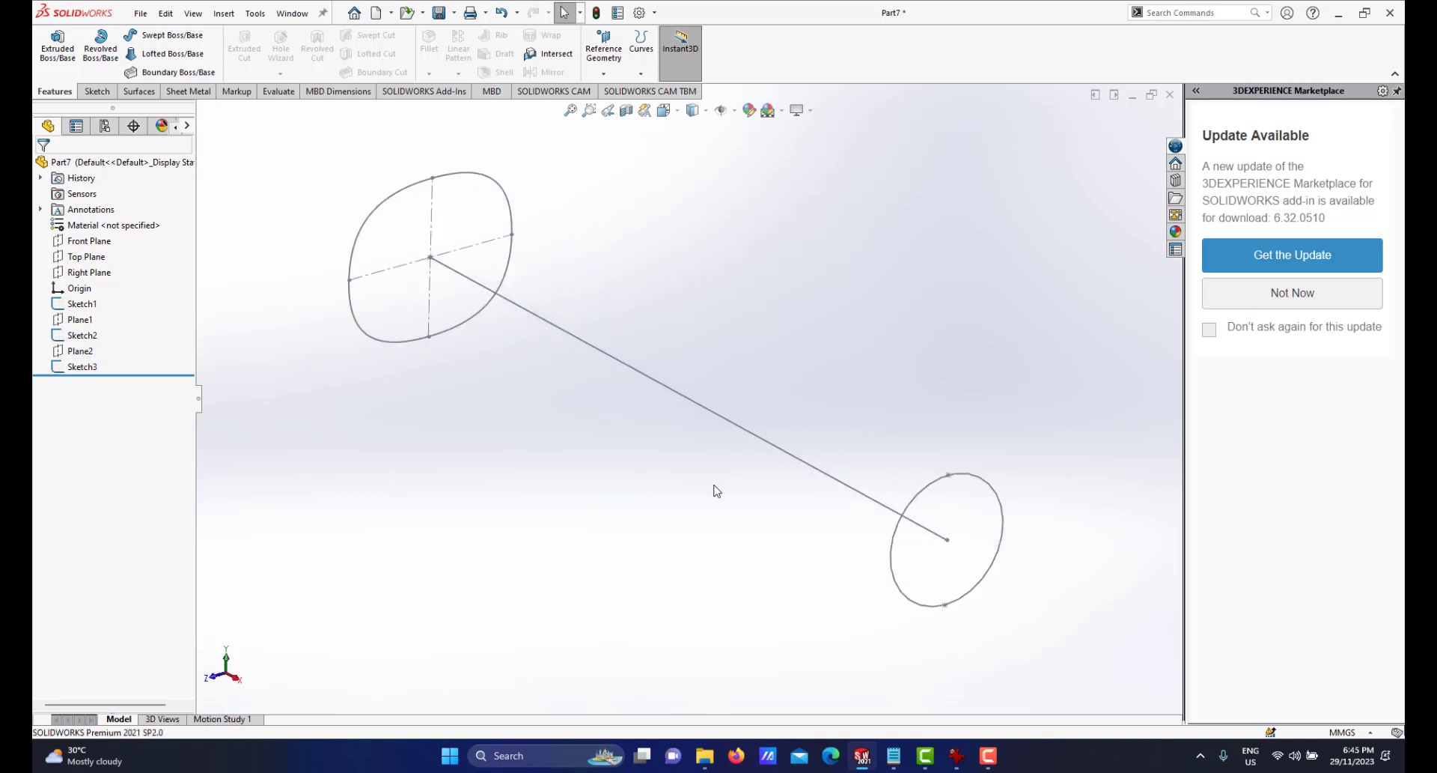
{"action": "scroll", "coordinate": [689, 498], "scroll_direction": "up", "scroll_amount": 2}
{"action": "mouse_move", "coordinate": [712, 485]}
{"action": "middle_mouse_down"}
{"action": "mouse_move", "coordinate": [745, 450]}
{"action": "mouse_move", "coordinate": [706, 497]}
{"action": "mouse_move", "coordinate": [761, 439]}
{"action": "mouse_move", "coordinate": [683, 478]}
{"action": "mouse_move", "coordinate": [694, 485]}
{"action": "middle_mouse_up"}
{"action": "scroll", "coordinate": [706, 497], "scroll_direction": "up", "scroll_amount": 2}
{"action": "left_click", "coordinate": [86, 257]}
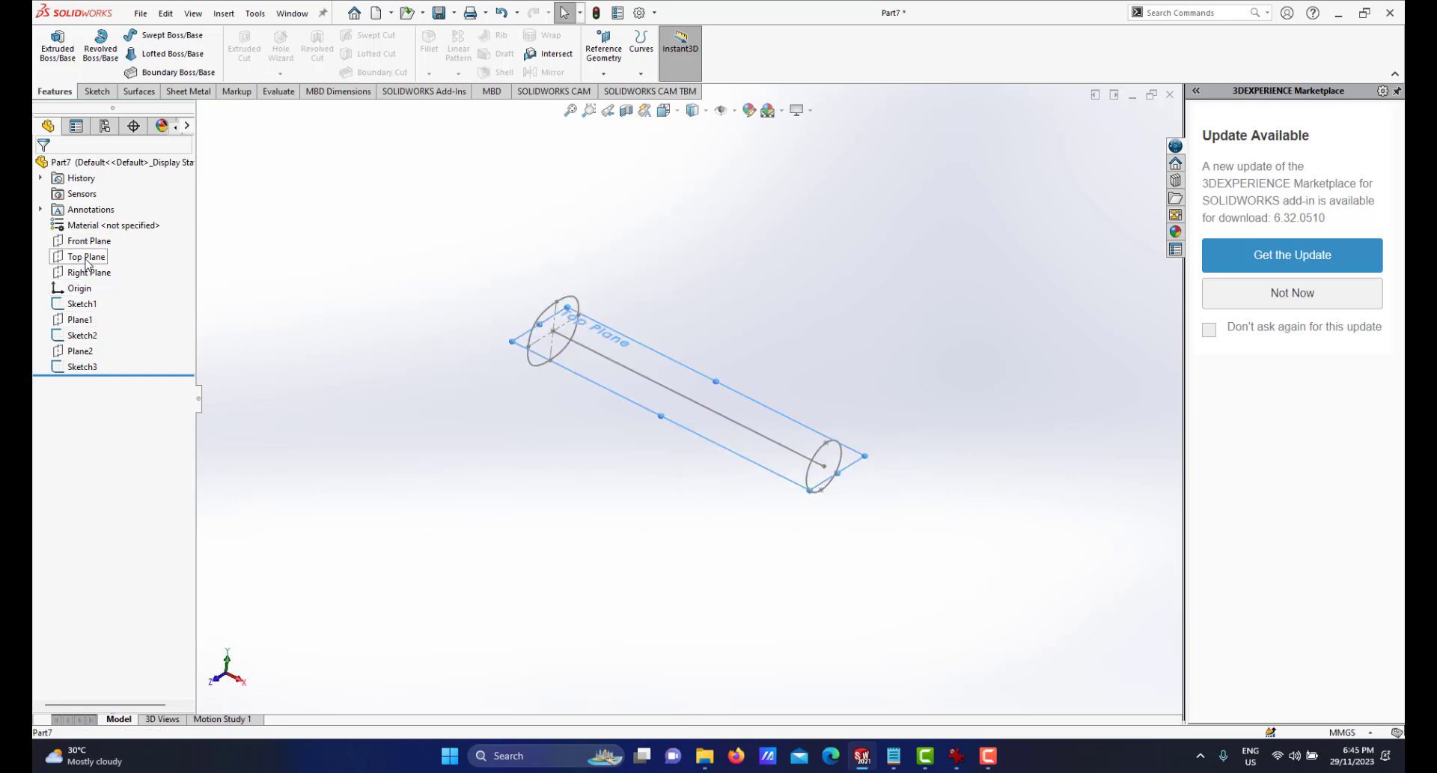
{"action": "left_click", "coordinate": [103, 241]}
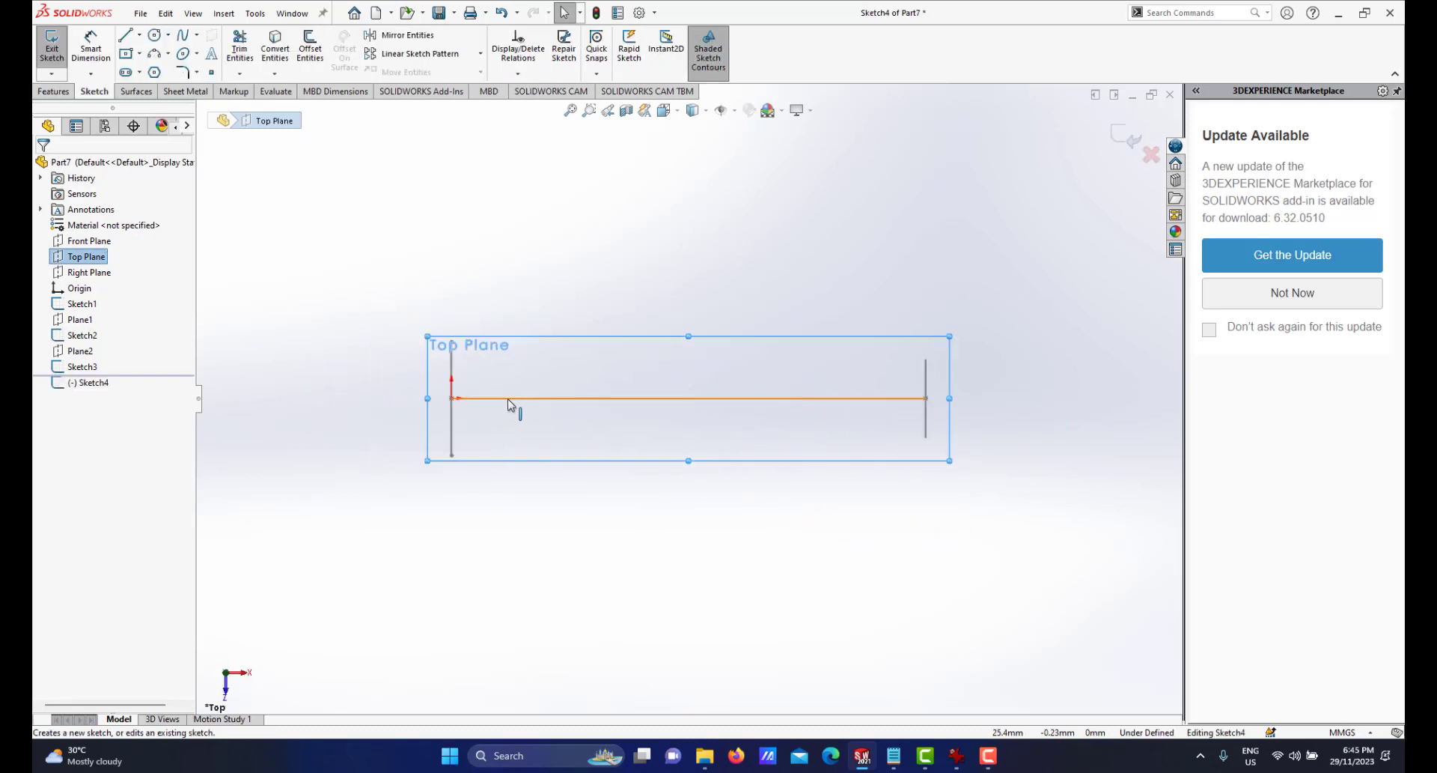
{"action": "mouse_move", "coordinate": [594, 403]}
{"action": "middle_mouse_down"}
{"action": "mouse_move", "coordinate": [568, 288]}
{"action": "mouse_move", "coordinate": [644, 360]}
{"action": "mouse_move", "coordinate": [750, 505]}
{"action": "mouse_move", "coordinate": [719, 426]}
{"action": "mouse_move", "coordinate": [760, 420]}
{"action": "mouse_move", "coordinate": [677, 404]}
{"action": "mouse_move", "coordinate": [782, 347]}
{"action": "mouse_move", "coordinate": [651, 346]}
{"action": "middle_mouse_up"}
{"action": "scroll", "coordinate": [651, 347], "scroll_direction": "down", "scroll_amount": 3}
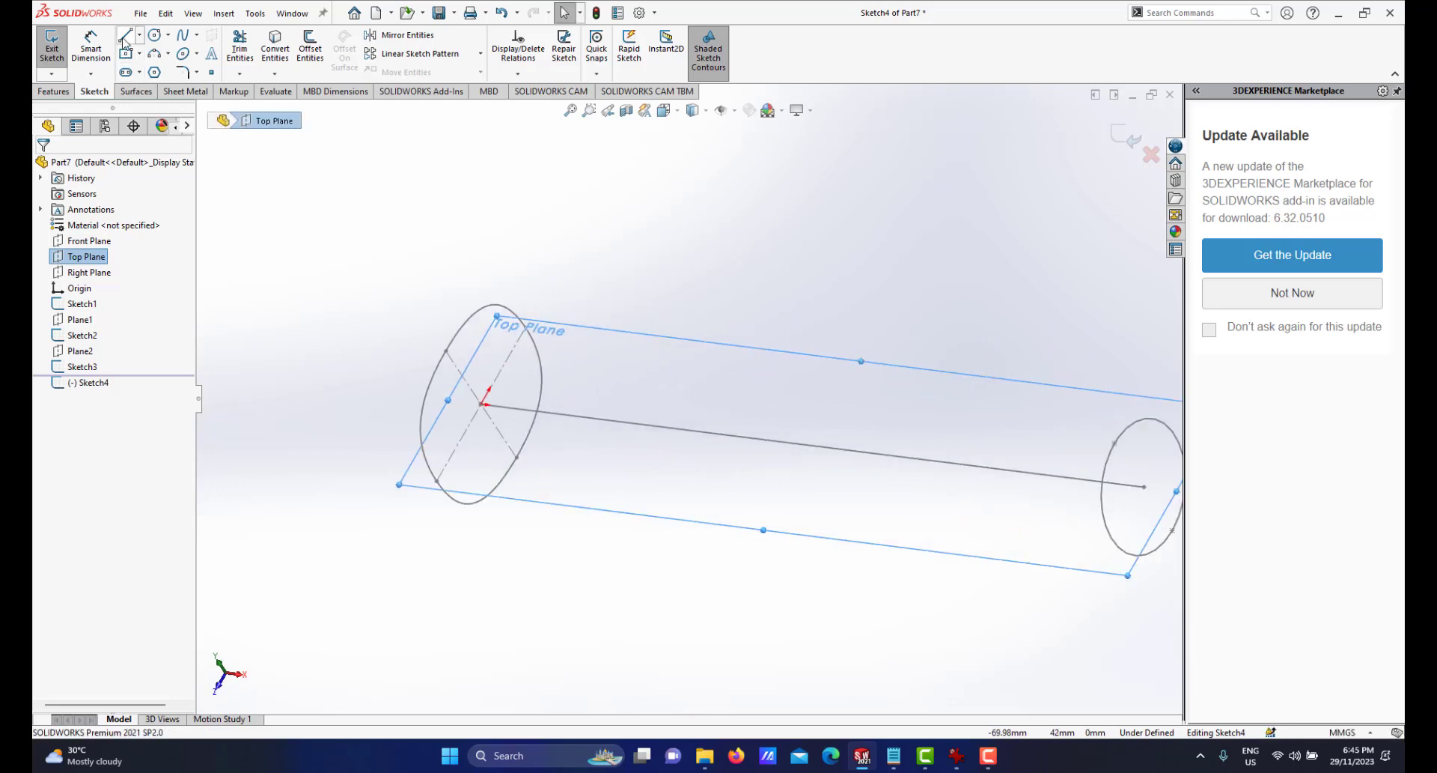
{"action": "left_click", "coordinate": [526, 327]}
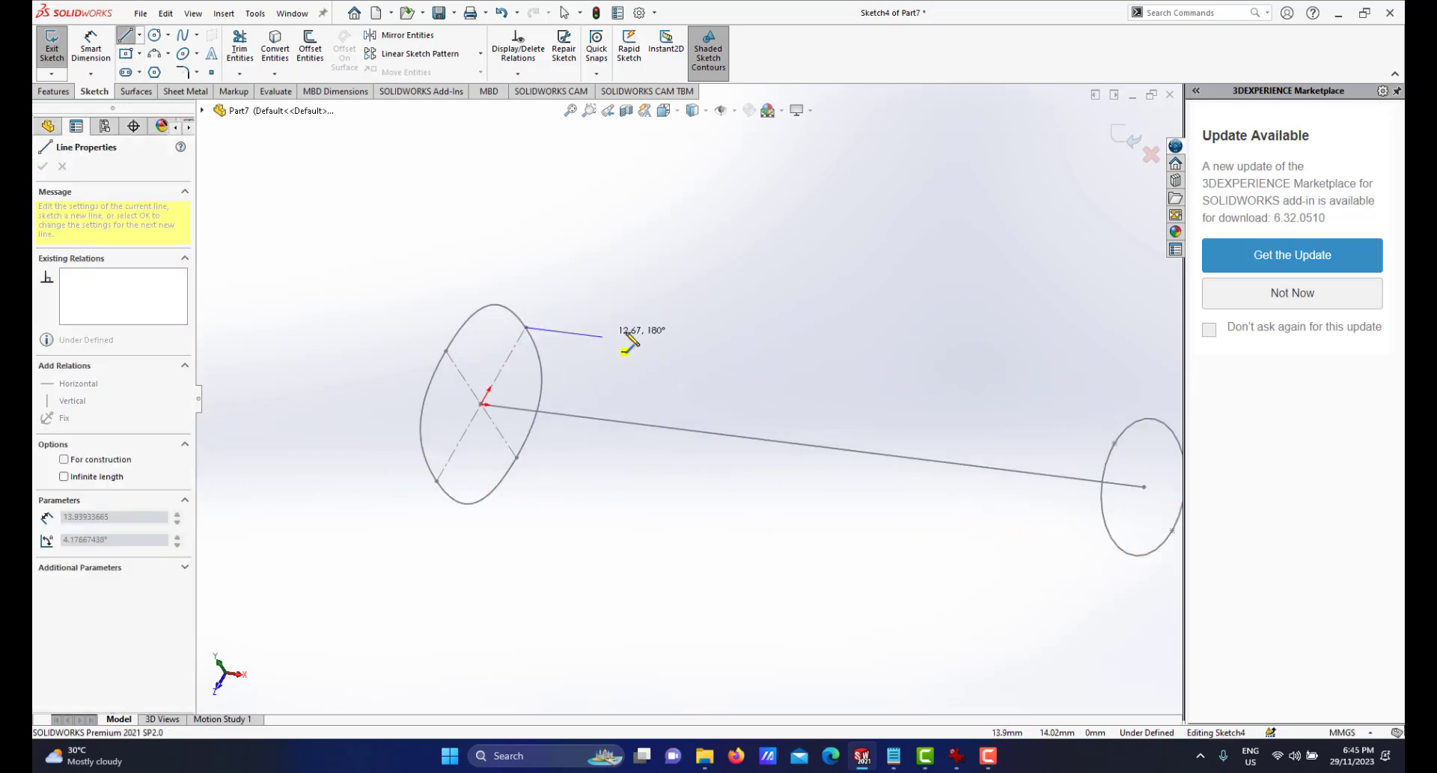
{"action": "left_click", "coordinate": [771, 358]}
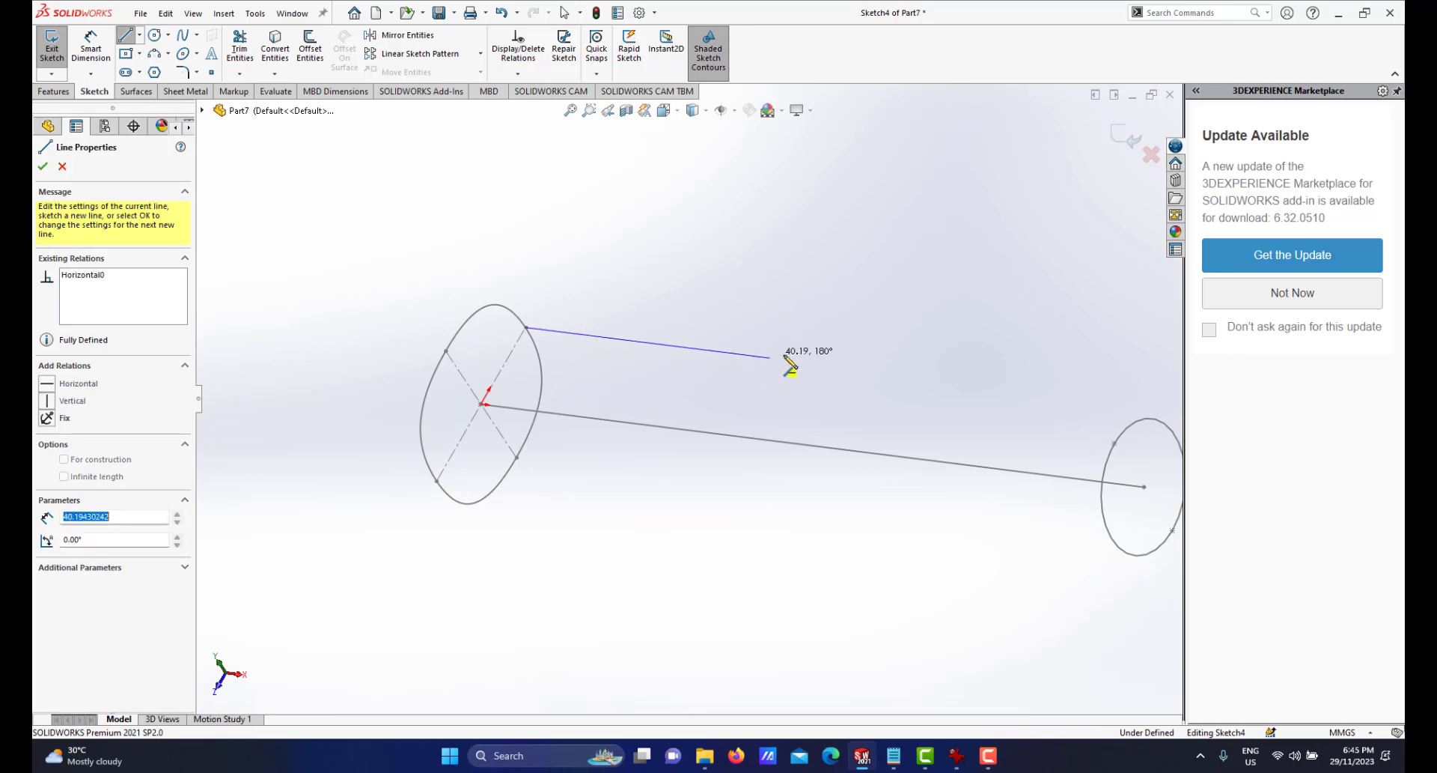
{"action": "right_click", "coordinate": [885, 362]}
{"action": "left_click", "coordinate": [913, 372]}
Check the length of the straight body section in the hand-drawn dimension sketch.
{"action": "left_click", "coordinate": [956, 754]}
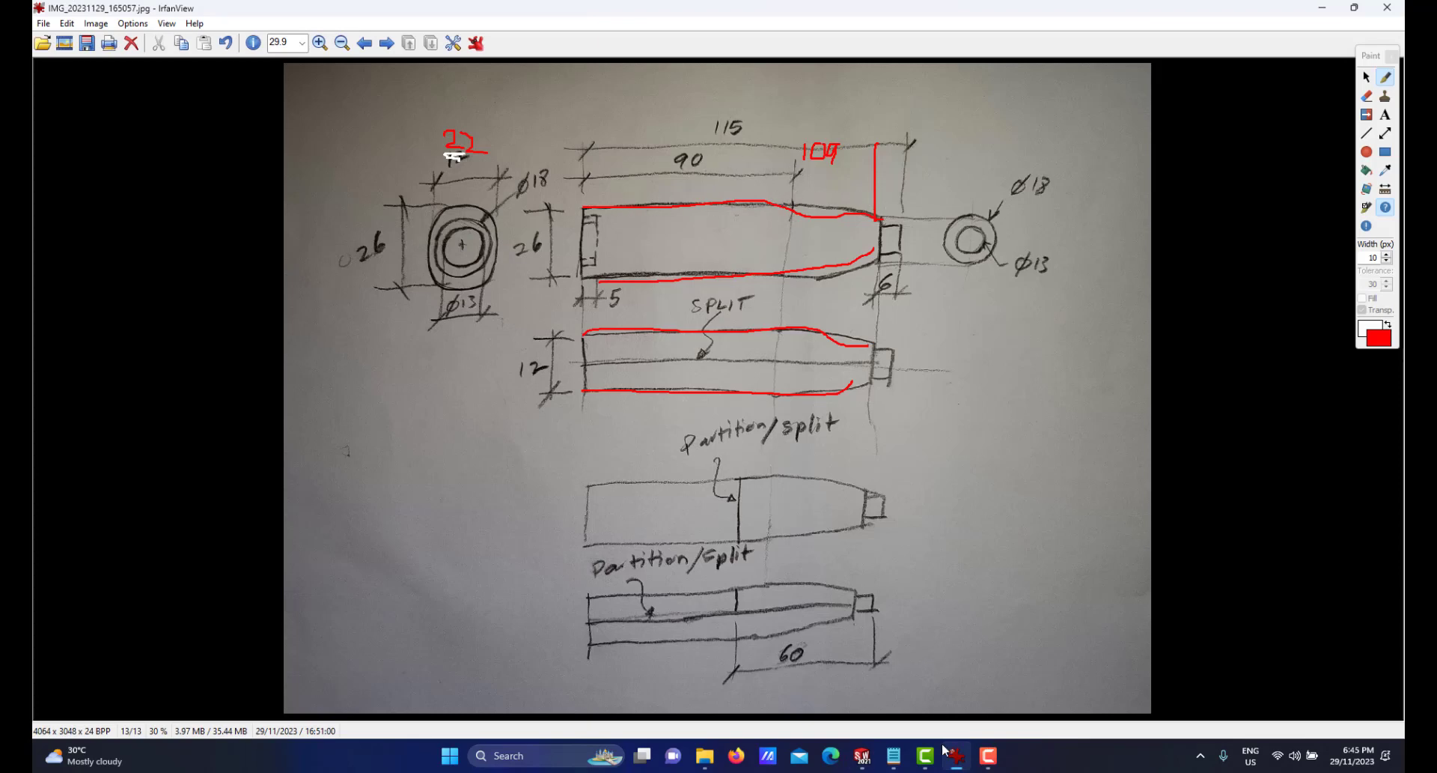
{"action": "mouse_move", "coordinate": [864, 757]}
{"action": "left_click", "coordinate": [927, 638]}
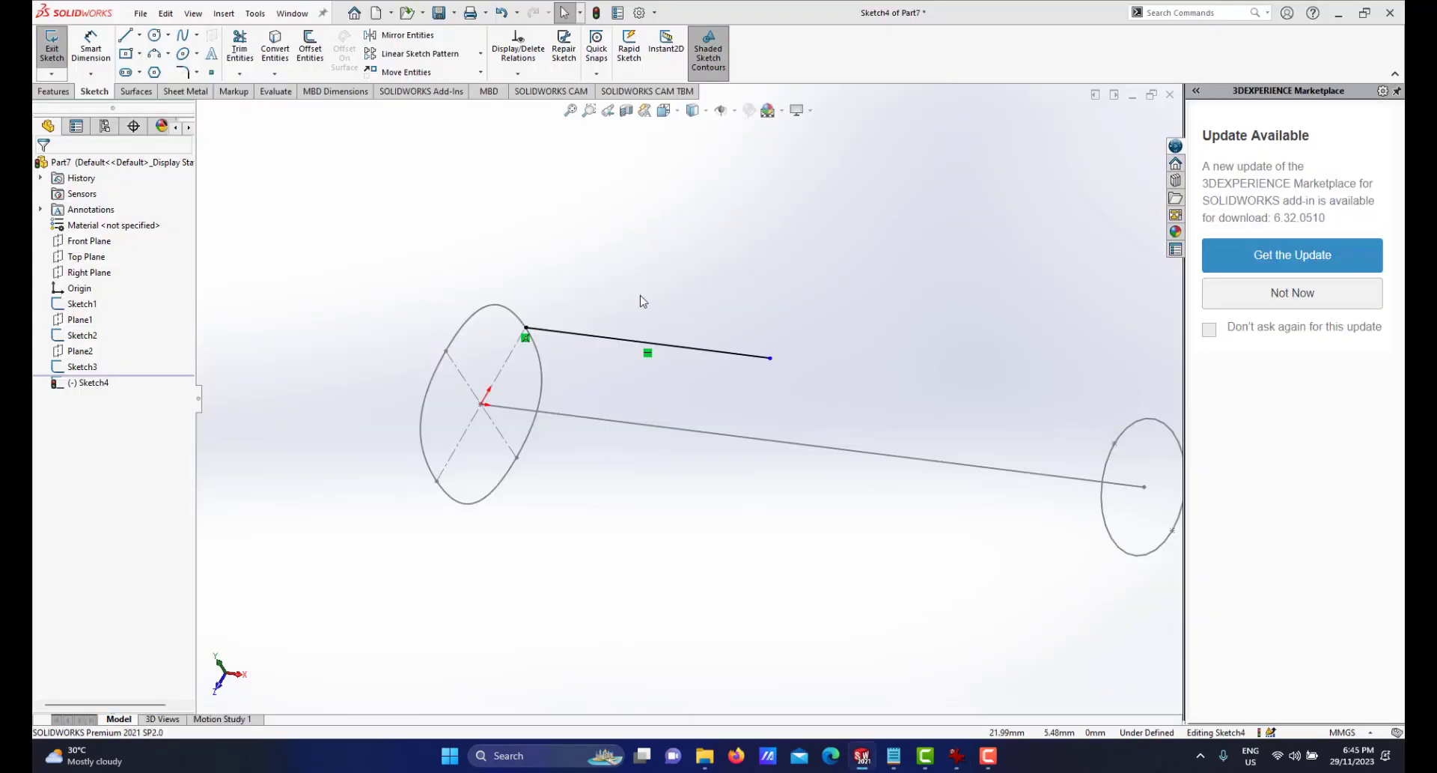
Dimension the side line running from the rounded profile and set its length to 90 mm.
{"action": "left_click", "coordinate": [73, 58]}
{"action": "left_click", "coordinate": [659, 343]}
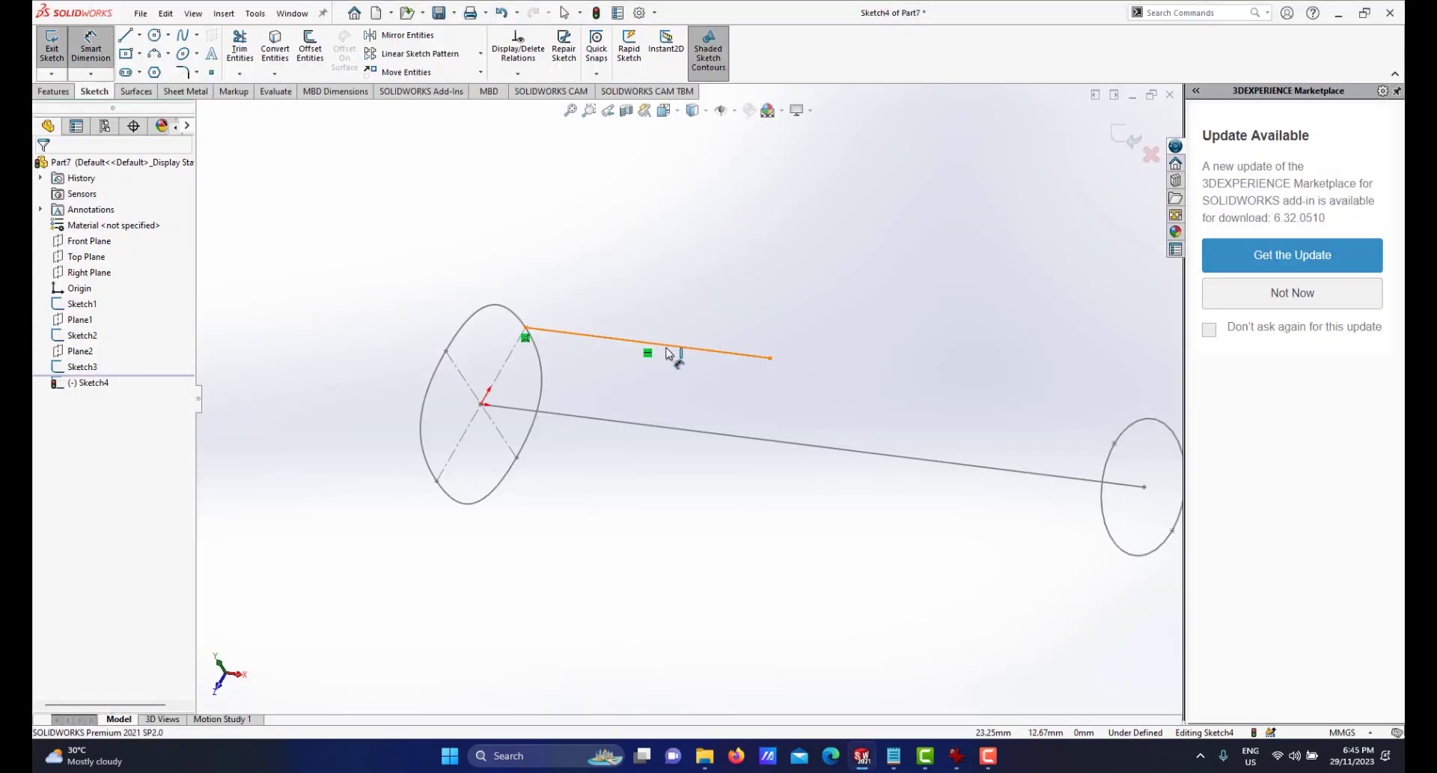
{"action": "left_click", "coordinate": [658, 311]}
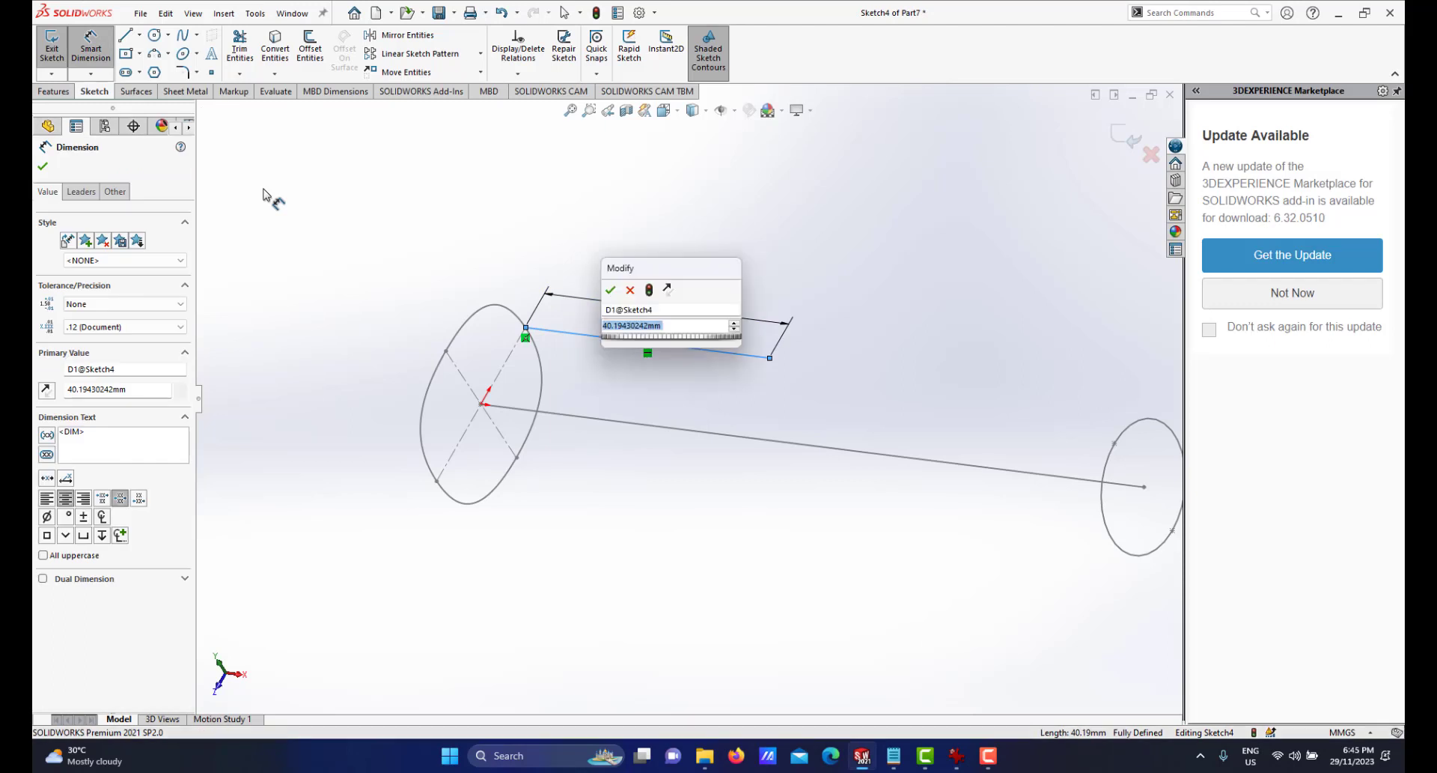
{"action": "type", "text": "90"}
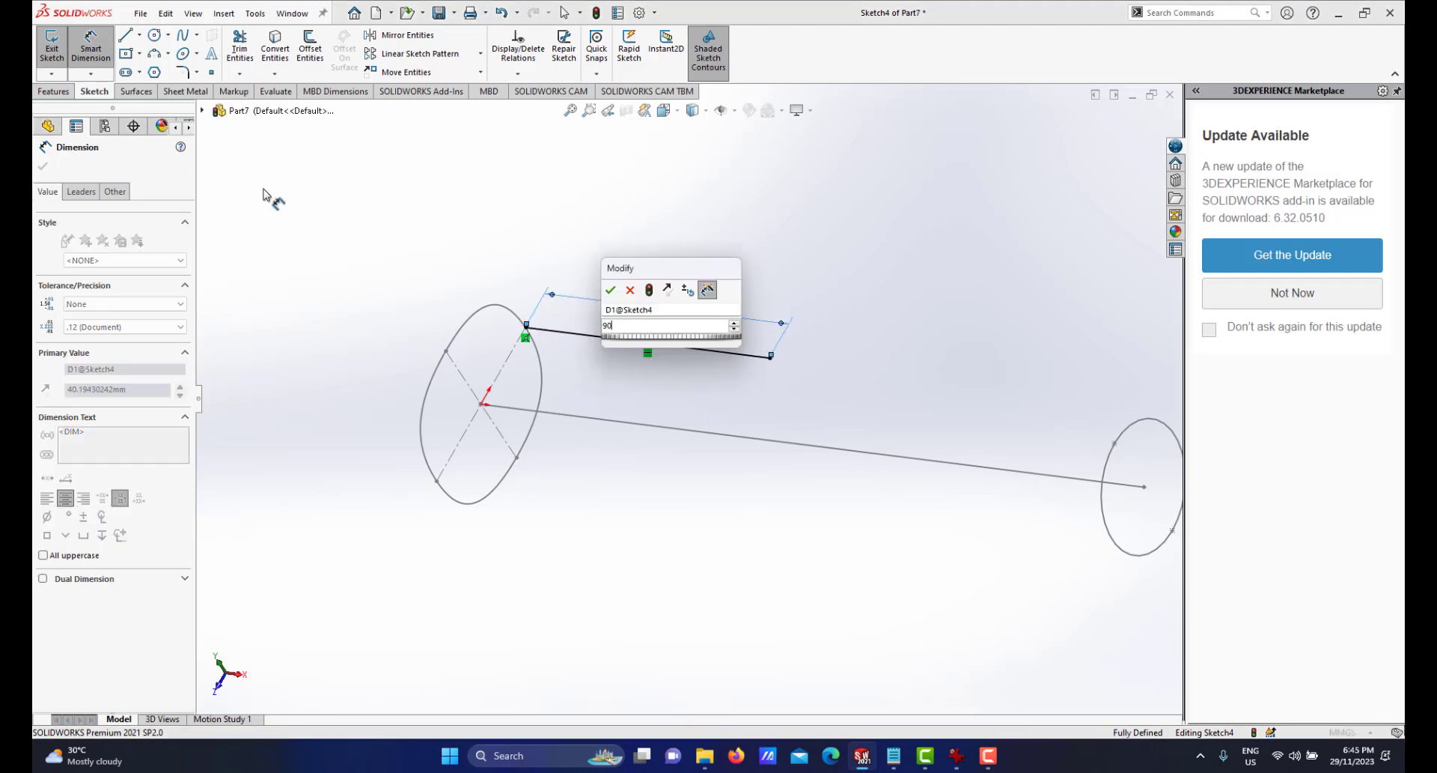
{"action": "key", "text": "Escape"}
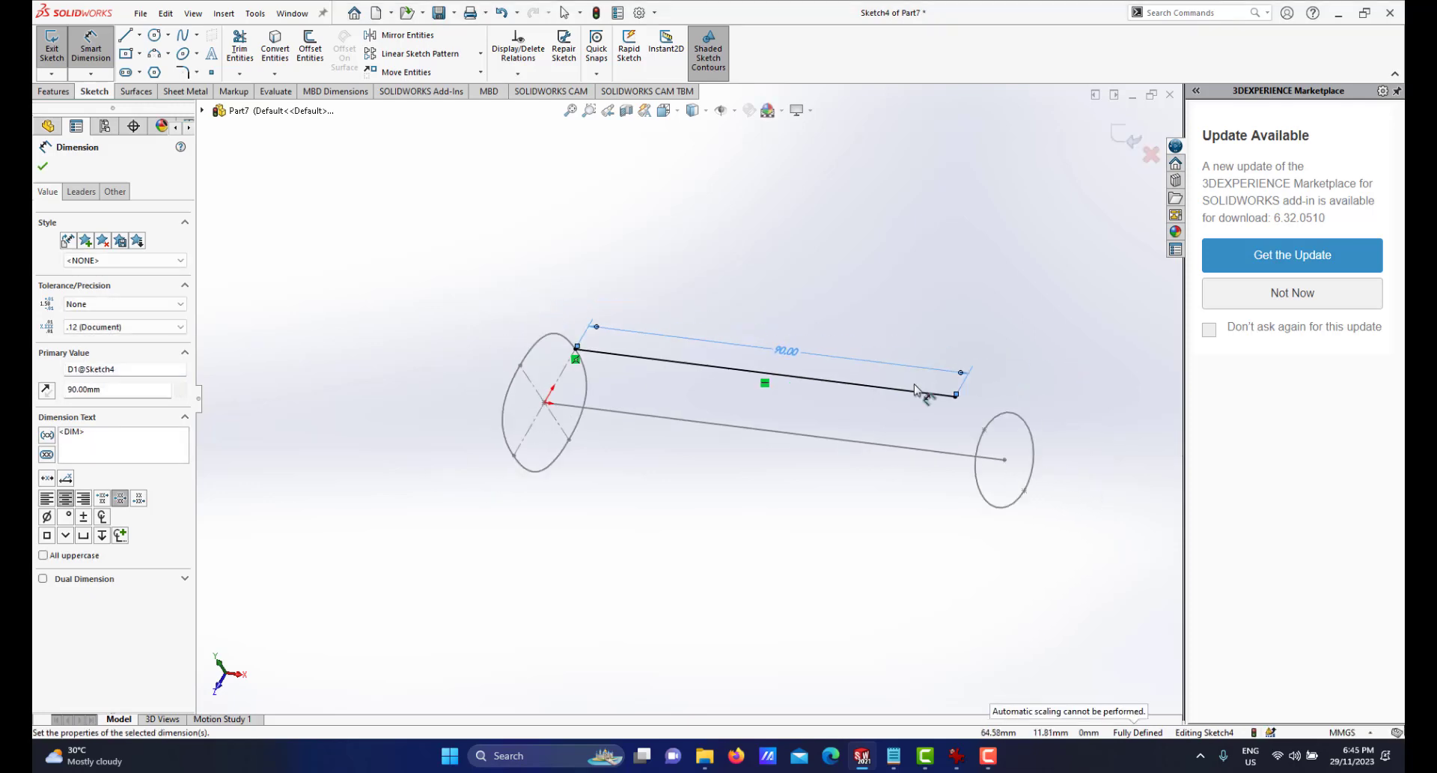
{"action": "right_click", "coordinate": [919, 334]}
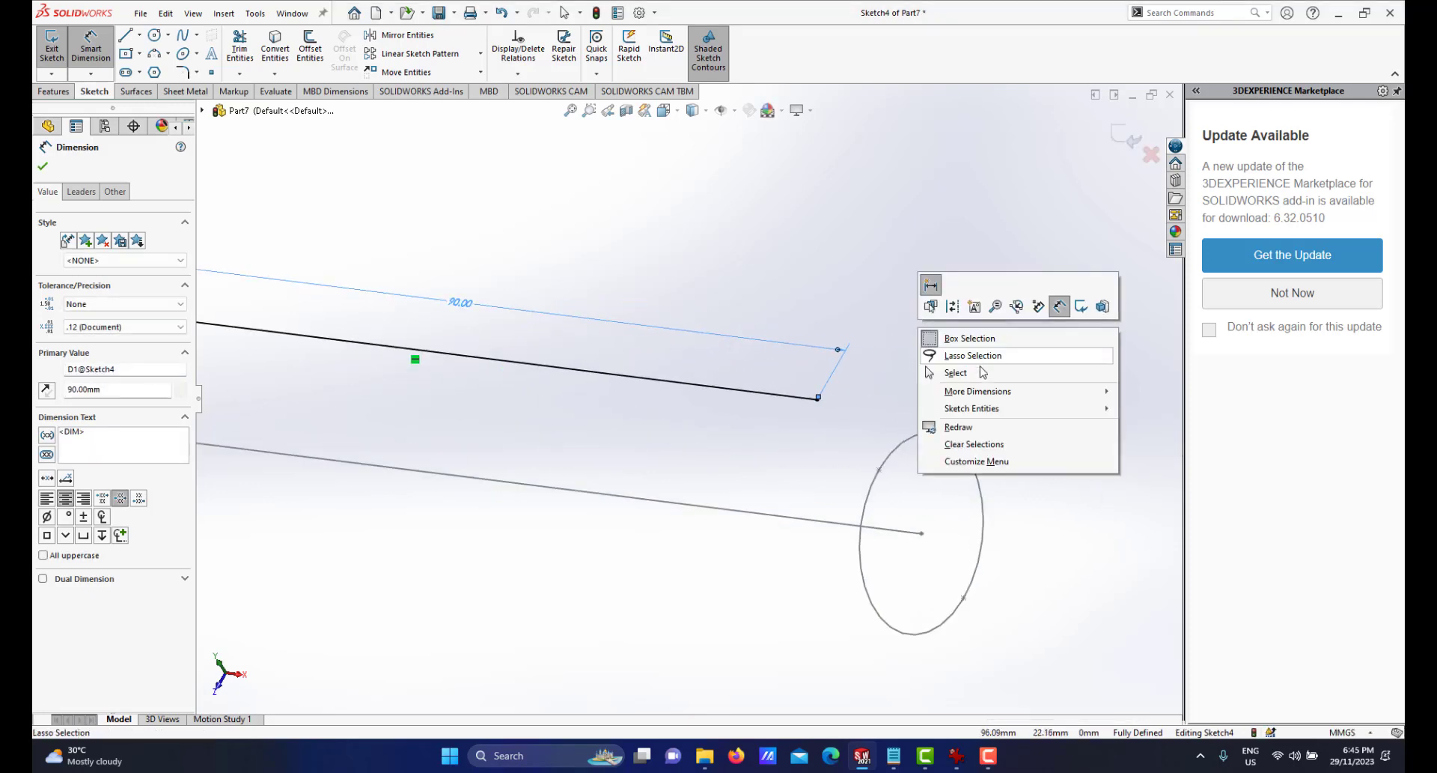
{"action": "left_click", "coordinate": [945, 355]}
Sketch a two-point spline from the free end of the 90 mm line to a point just beyond the 18 mm circle.
{"action": "left_click", "coordinate": [192, 39]}
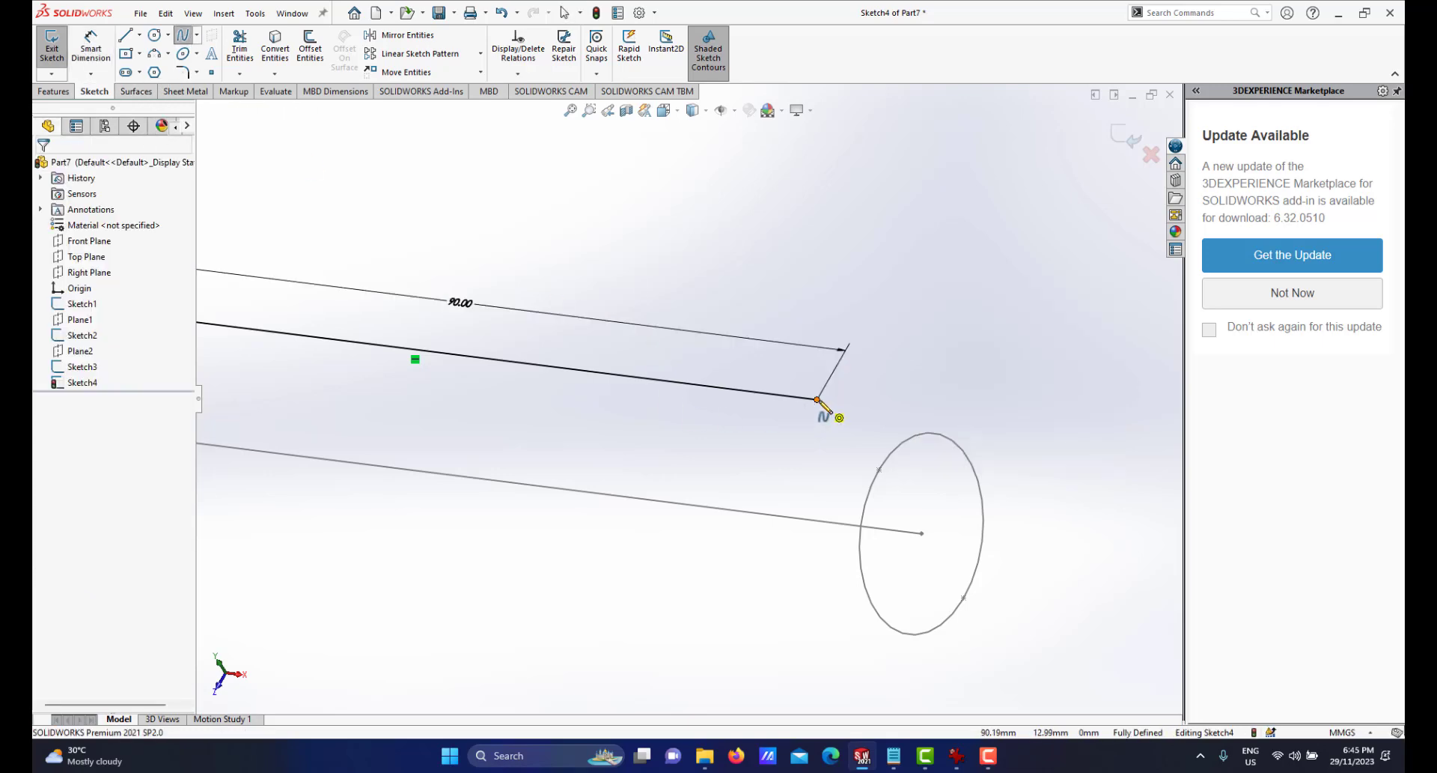
{"action": "left_click", "coordinate": [818, 399]}
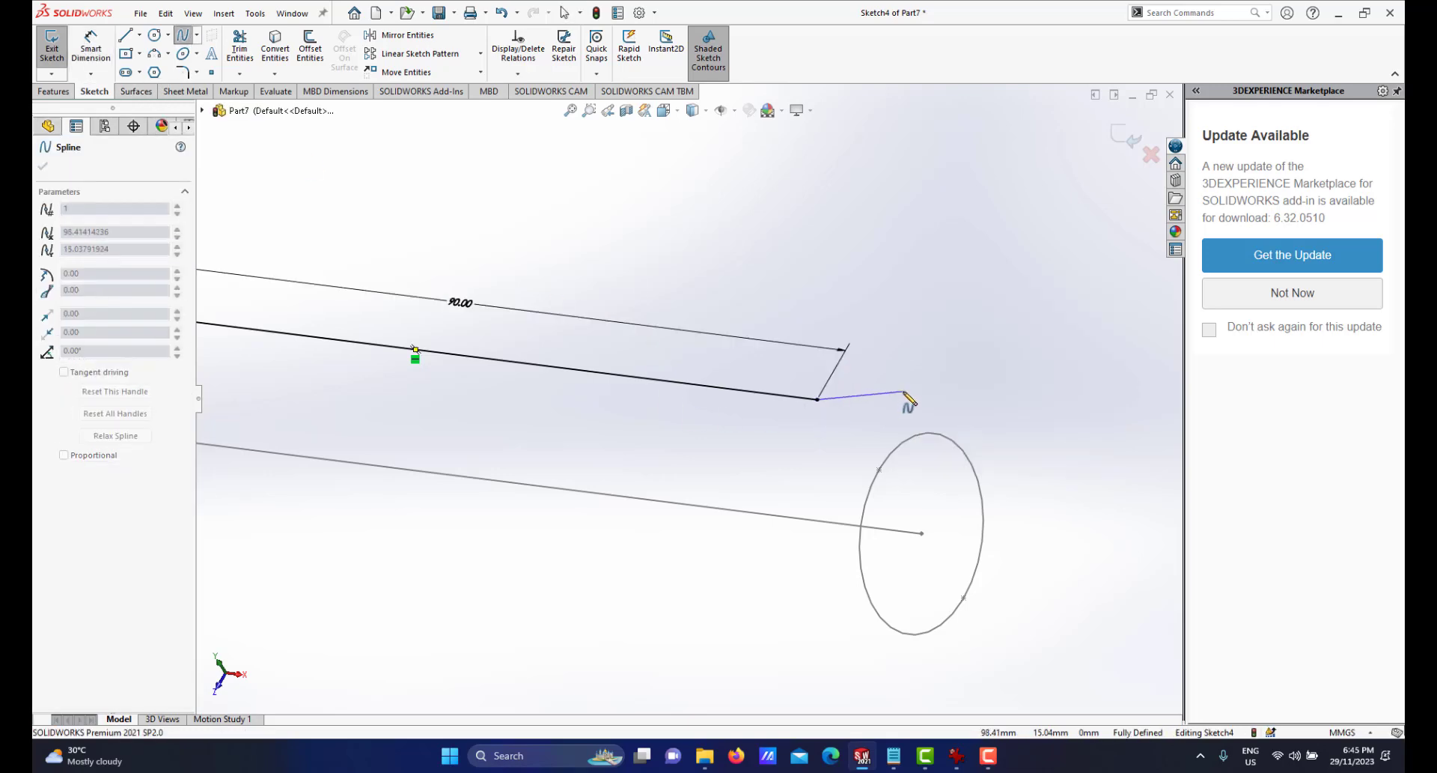
{"action": "left_click", "coordinate": [1021, 442]}
{"action": "right_click", "coordinate": [1058, 429]}
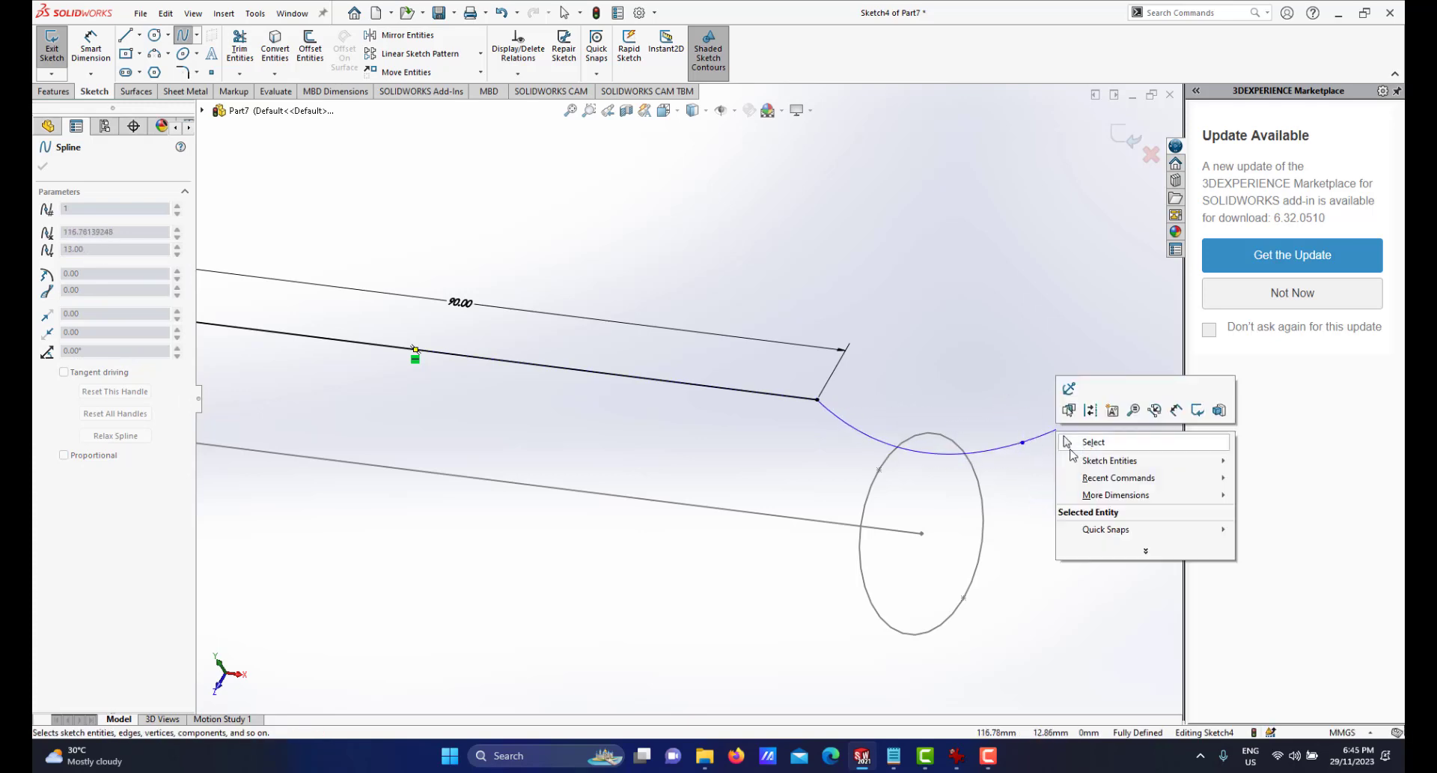
{"action": "left_click", "coordinate": [1069, 448]}
Add a Pierce relation between the spline's free endpoint and the 18 mm circle.
{"action": "scroll", "coordinate": [1023, 450], "scroll_direction": "down", "scroll_amount": 1}
{"action": "scroll", "coordinate": [1025, 456], "scroll_direction": "down", "scroll_amount": 2}
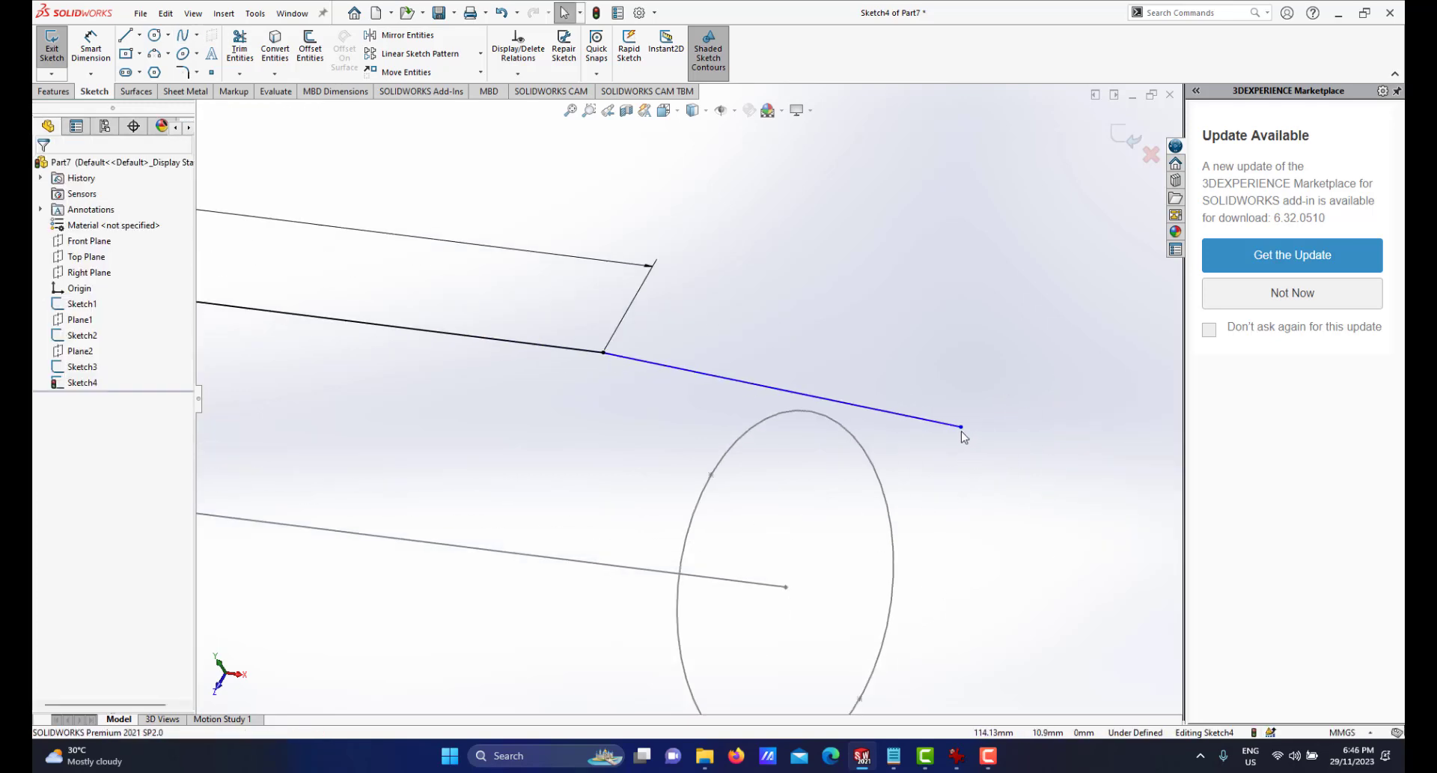
{"action": "left_click", "coordinate": [961, 427]}
{"action": "left_click", "coordinate": [853, 438], "text": "ctrl"}
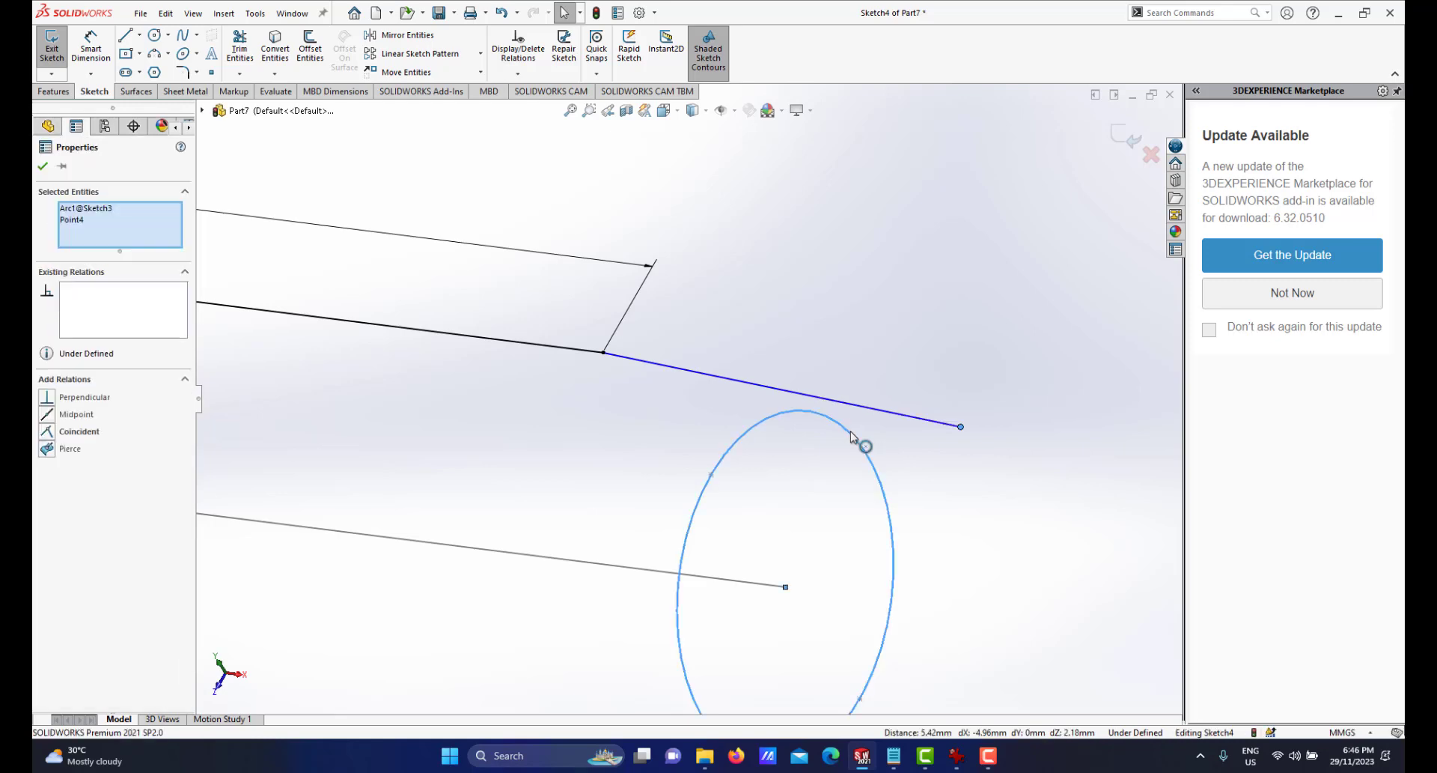
{"action": "left_click", "coordinate": [956, 368]}
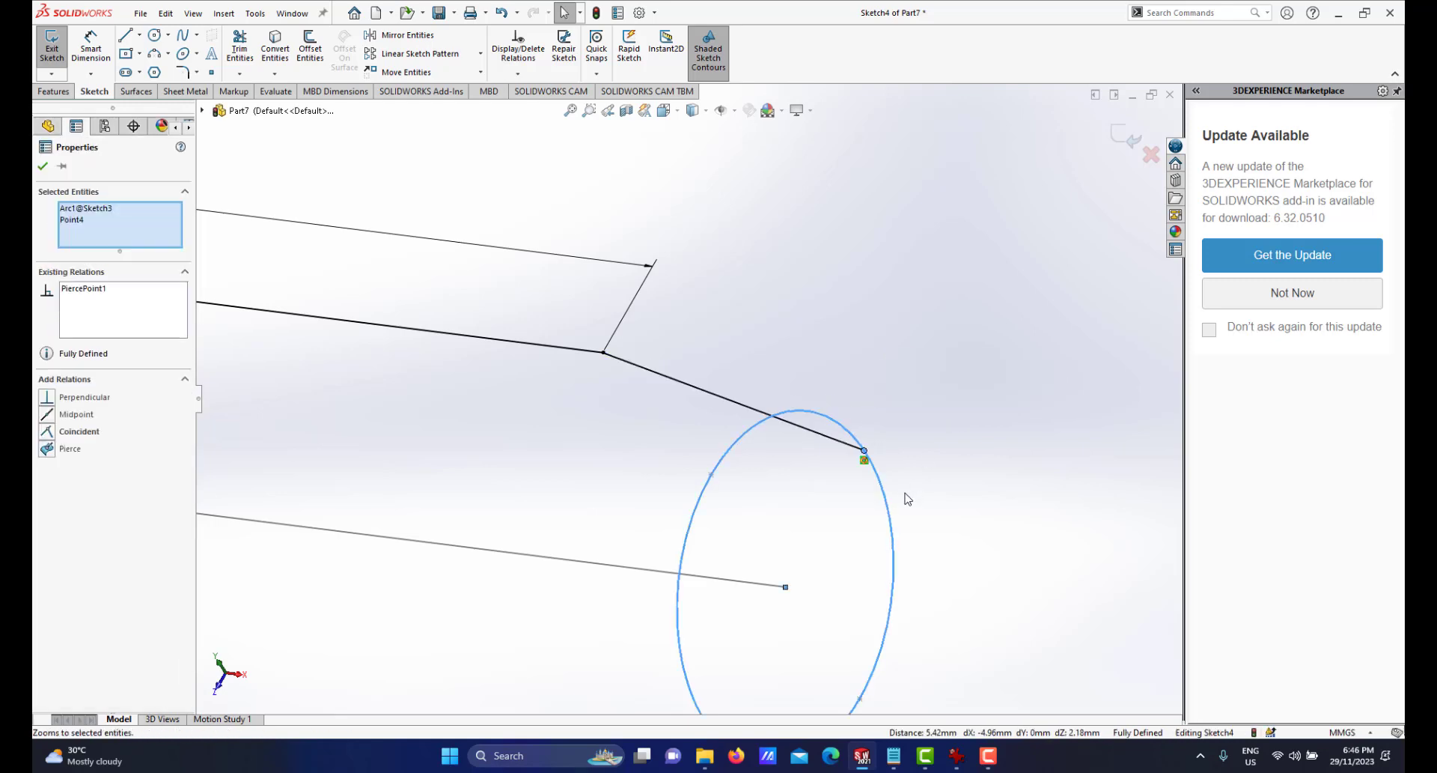
{"action": "left_click", "coordinate": [42, 166]}
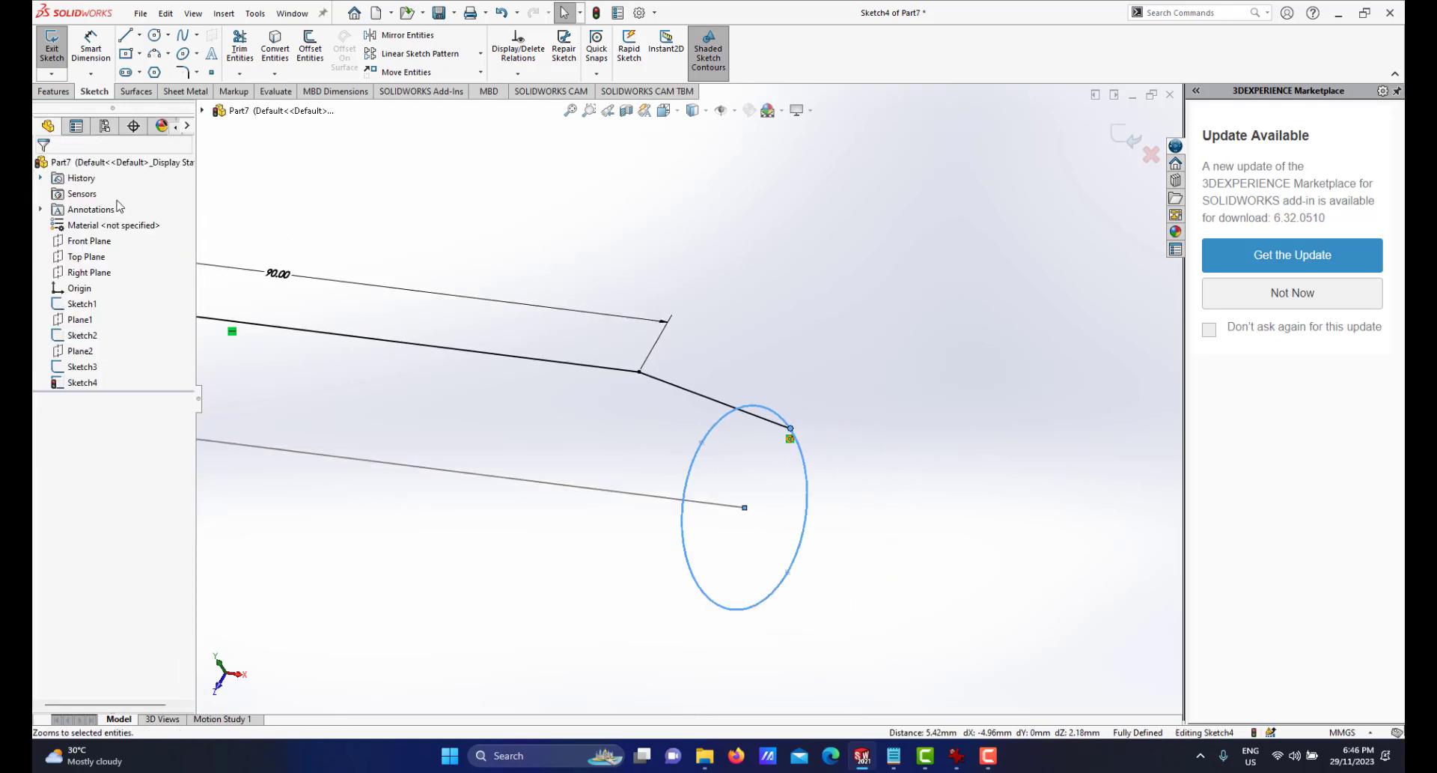
Bow the spline outward by reshaping it with the tangent handle at its junction with the 90 mm line.
{"action": "scroll", "coordinate": [767, 481], "scroll_direction": "down", "scroll_amount": 4}
{"action": "scroll", "coordinate": [717, 408], "scroll_direction": "down", "scroll_amount": 3}
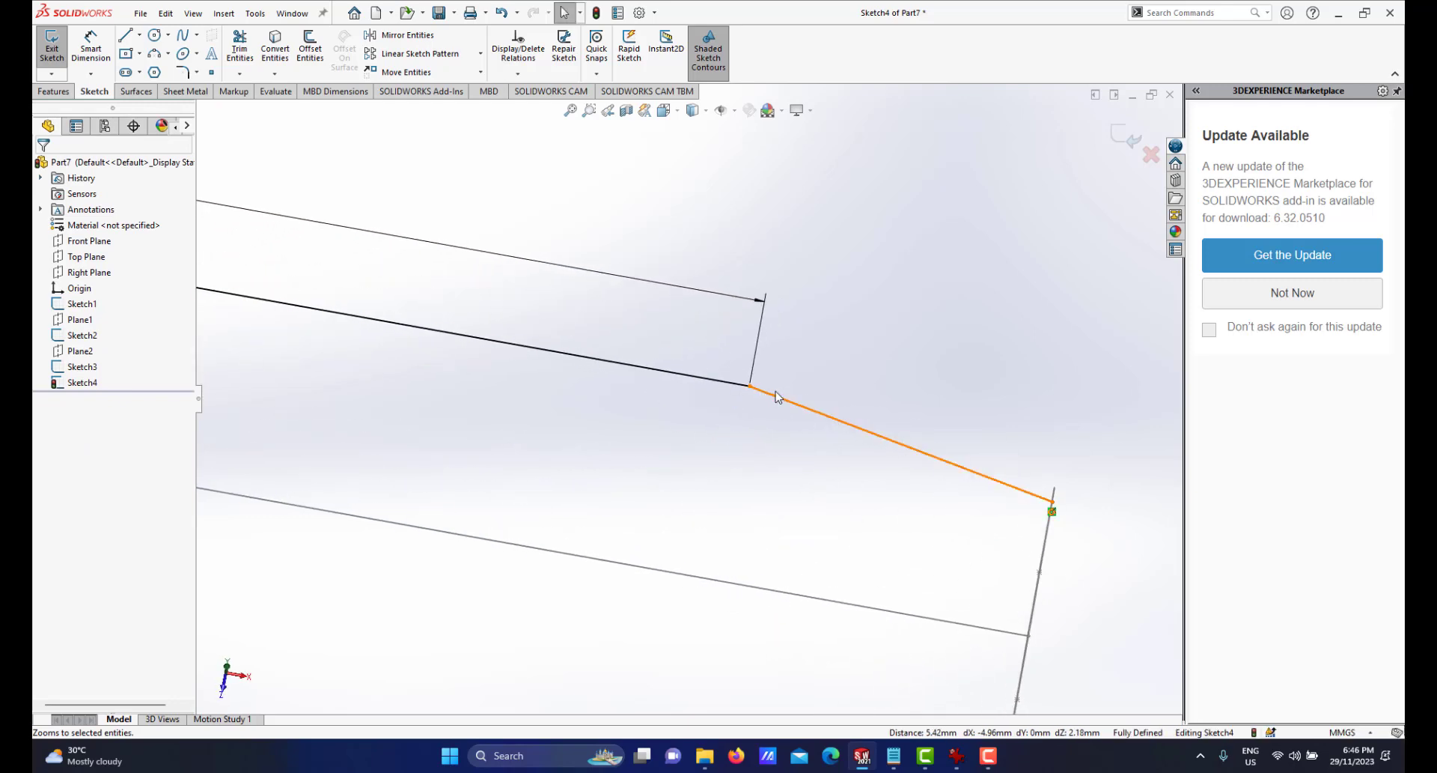
{"action": "scroll", "coordinate": [723, 405], "scroll_direction": "up", "scroll_amount": 2}
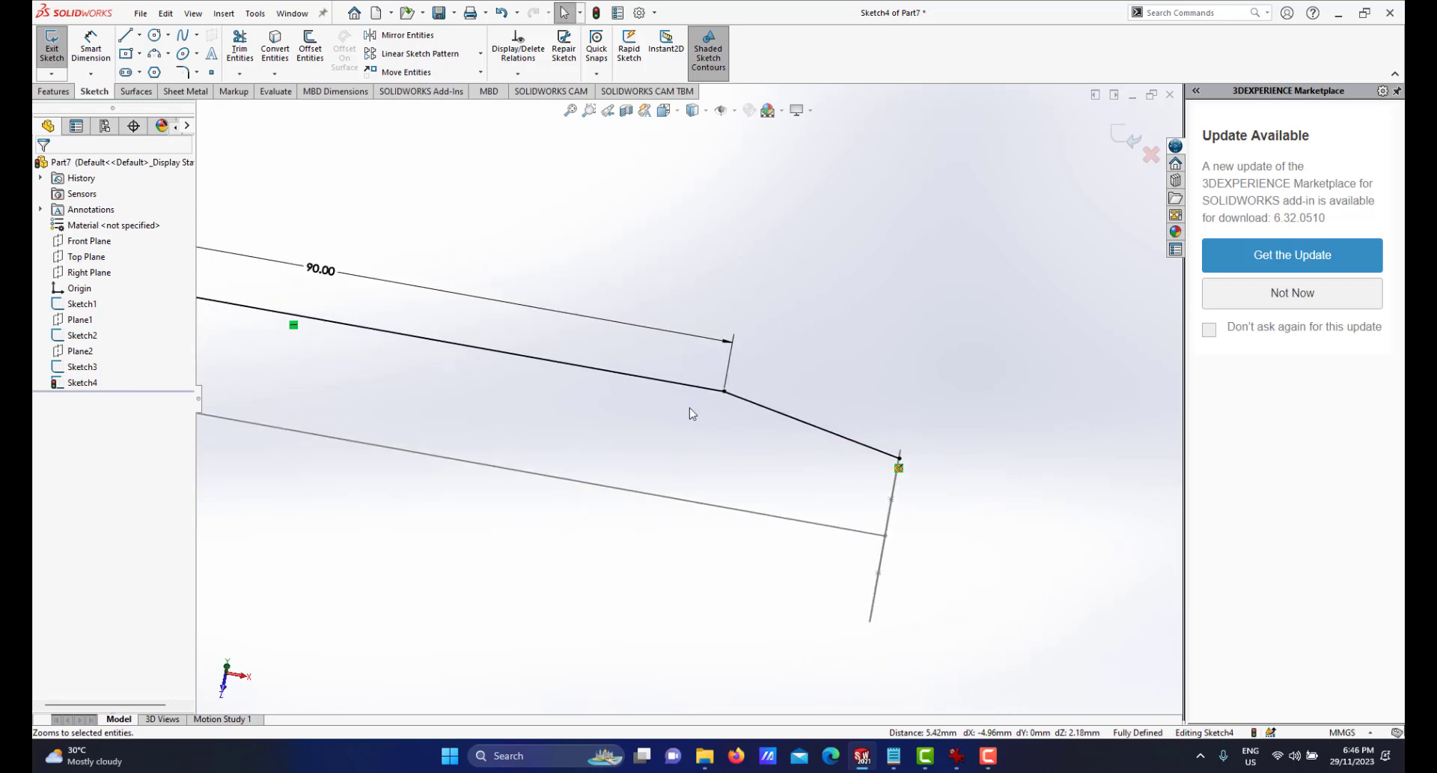
{"action": "left_click", "coordinate": [732, 388]}
{"action": "left_click_drag", "start_coordinate": [818, 425], "coordinate": [860, 377]}
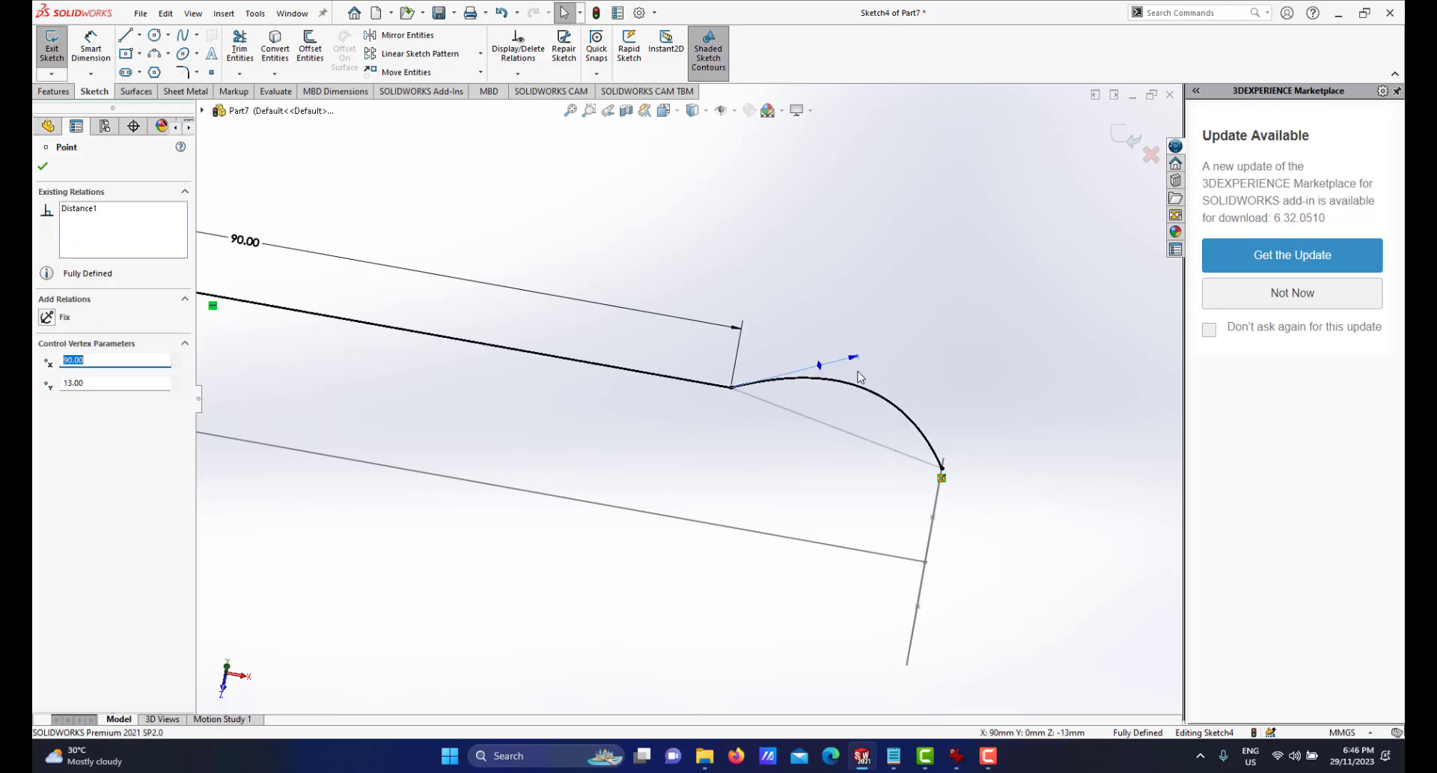
{"action": "scroll", "coordinate": [692, 387], "scroll_direction": "up", "scroll_amount": 2}
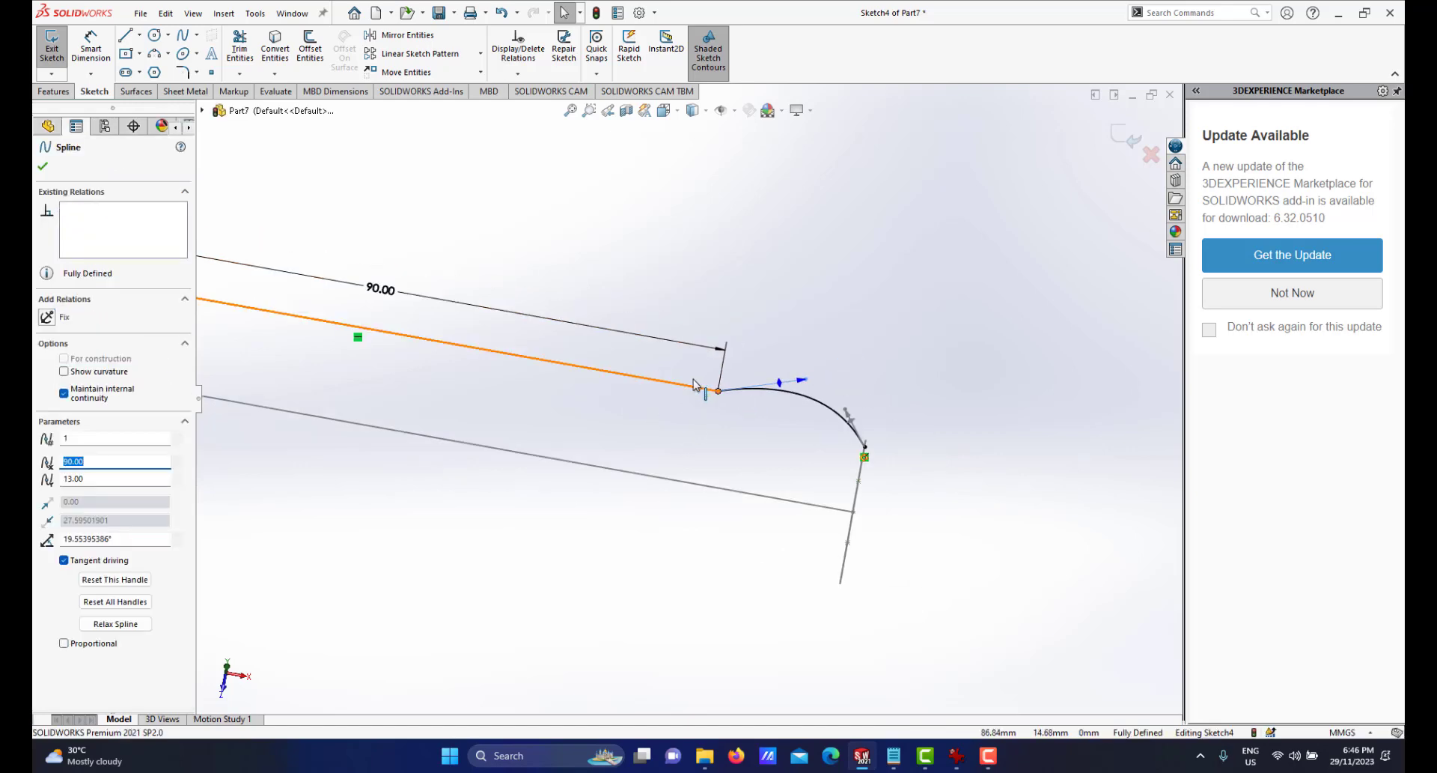
Make the spline tangent to the 90 mm line at their shared endpoint.
{"action": "scroll", "coordinate": [693, 384], "scroll_direction": "down", "scroll_amount": 2}
{"action": "left_click", "coordinate": [793, 443]}
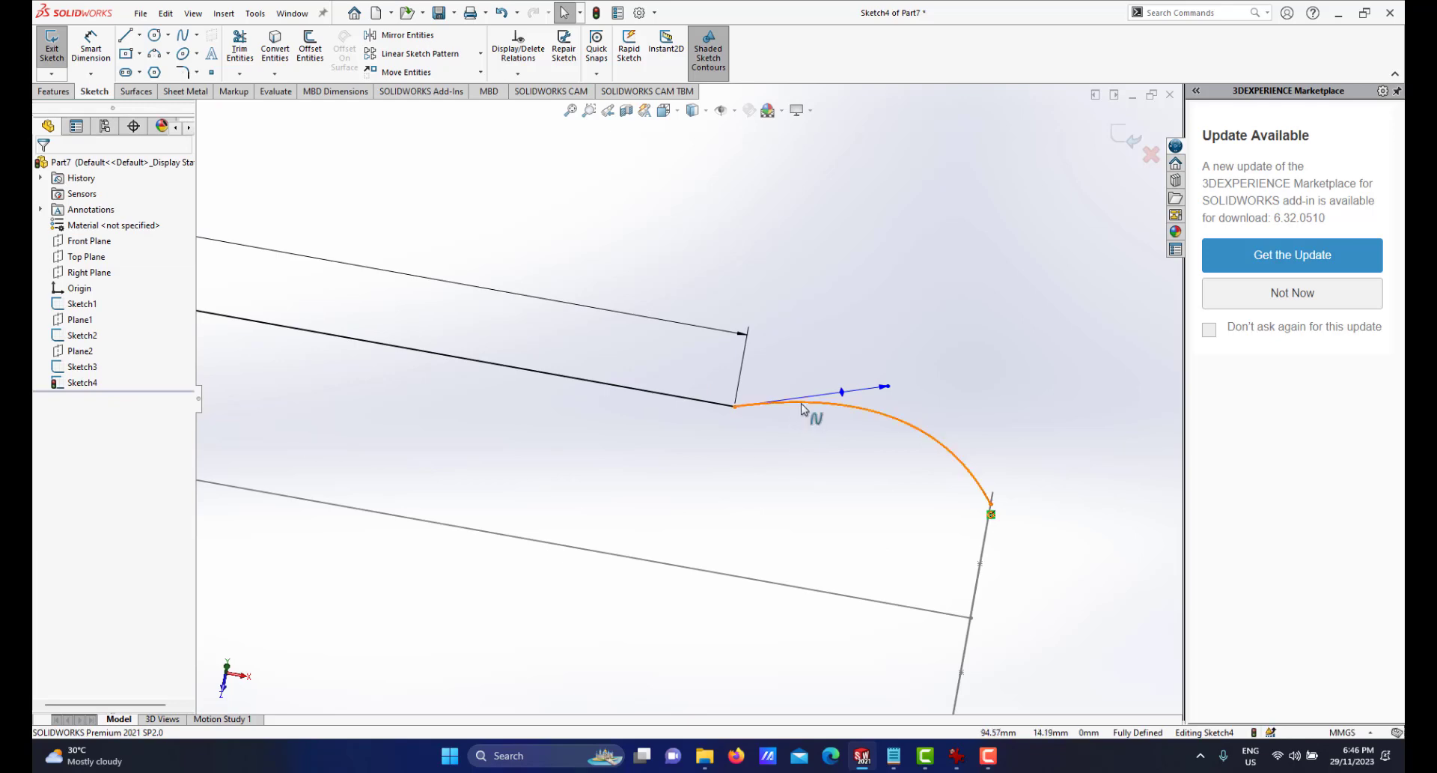
{"action": "left_click", "coordinate": [803, 409]}
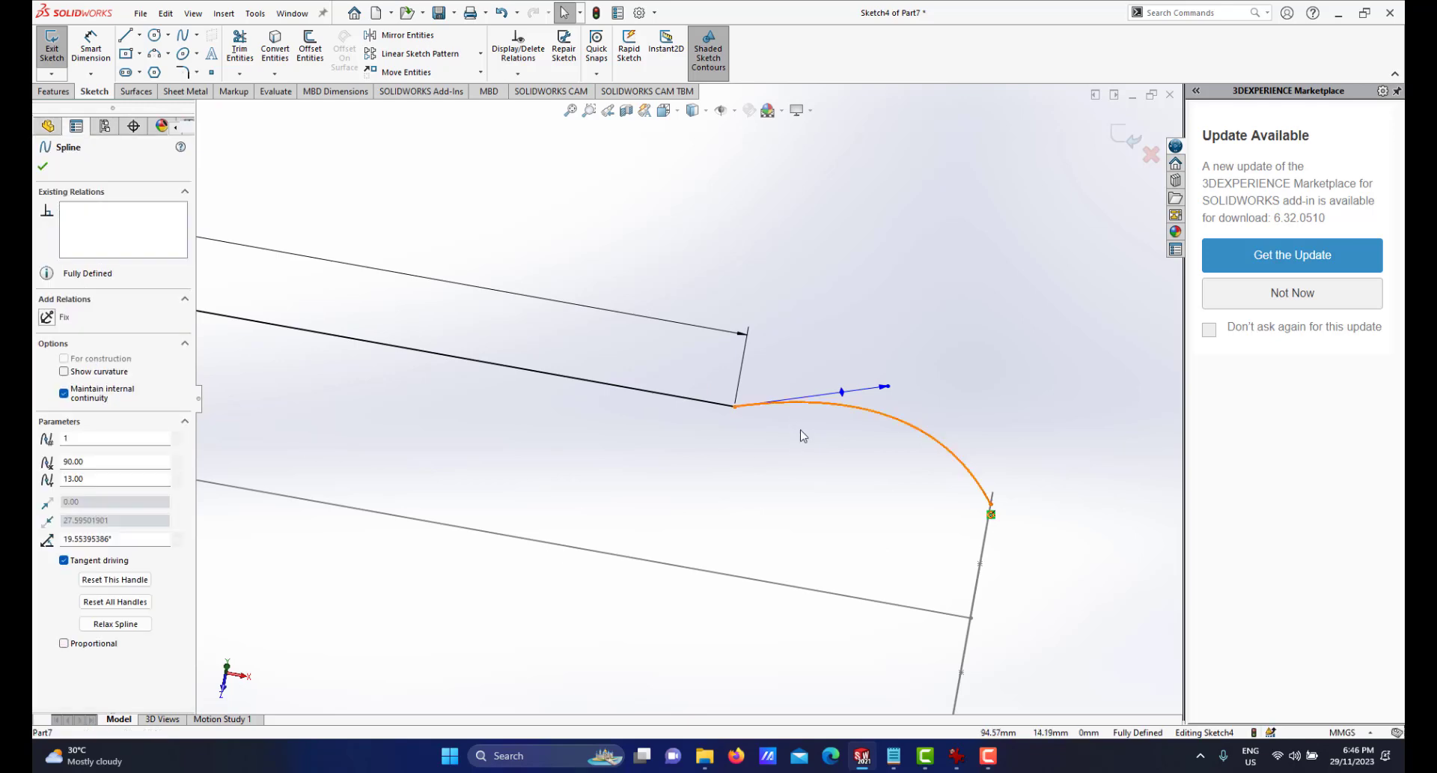
{"action": "left_click", "coordinate": [672, 399], "text": "ctrl"}
{"action": "left_click", "coordinate": [734, 329]}
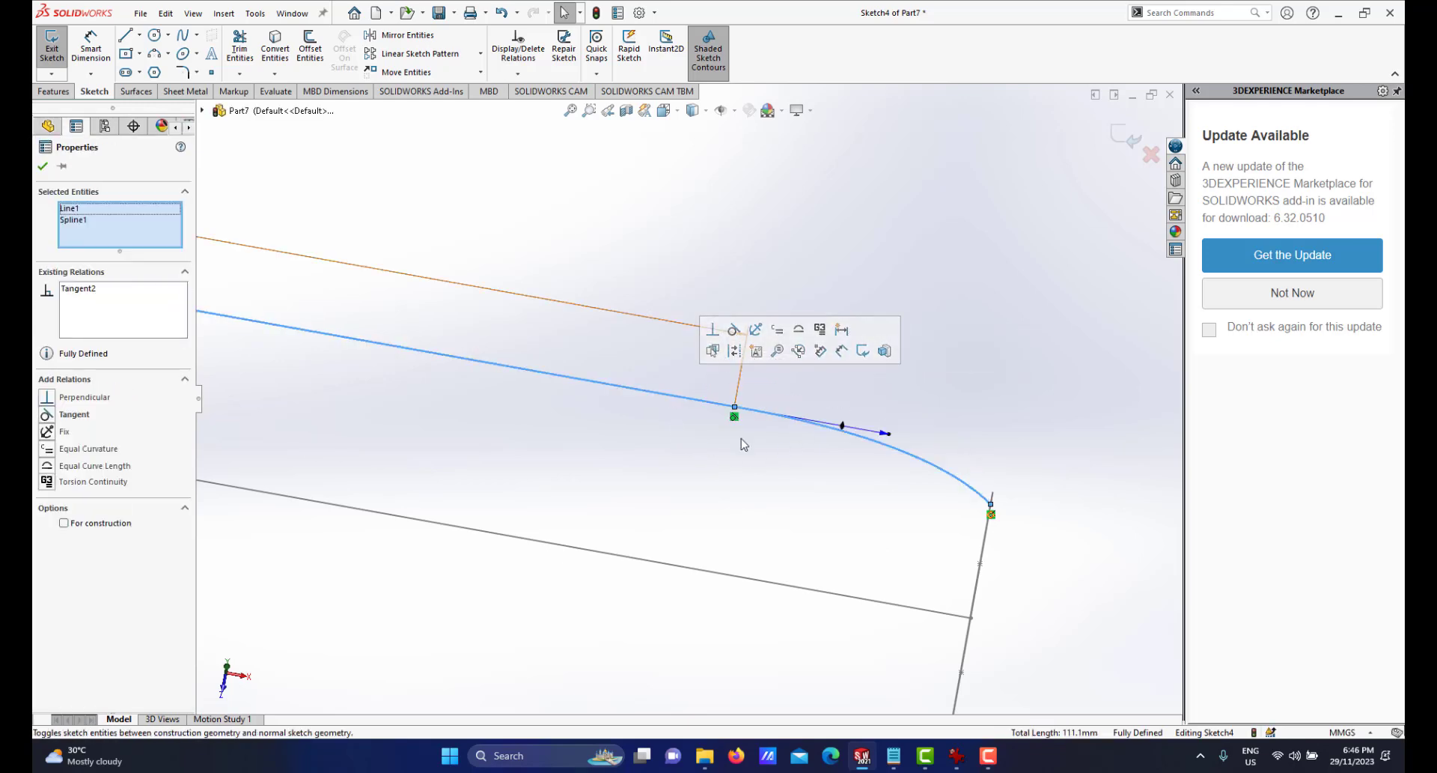
{"action": "left_click", "coordinate": [699, 487]}
{"action": "scroll", "coordinate": [700, 487], "scroll_direction": "up", "scroll_amount": 5}
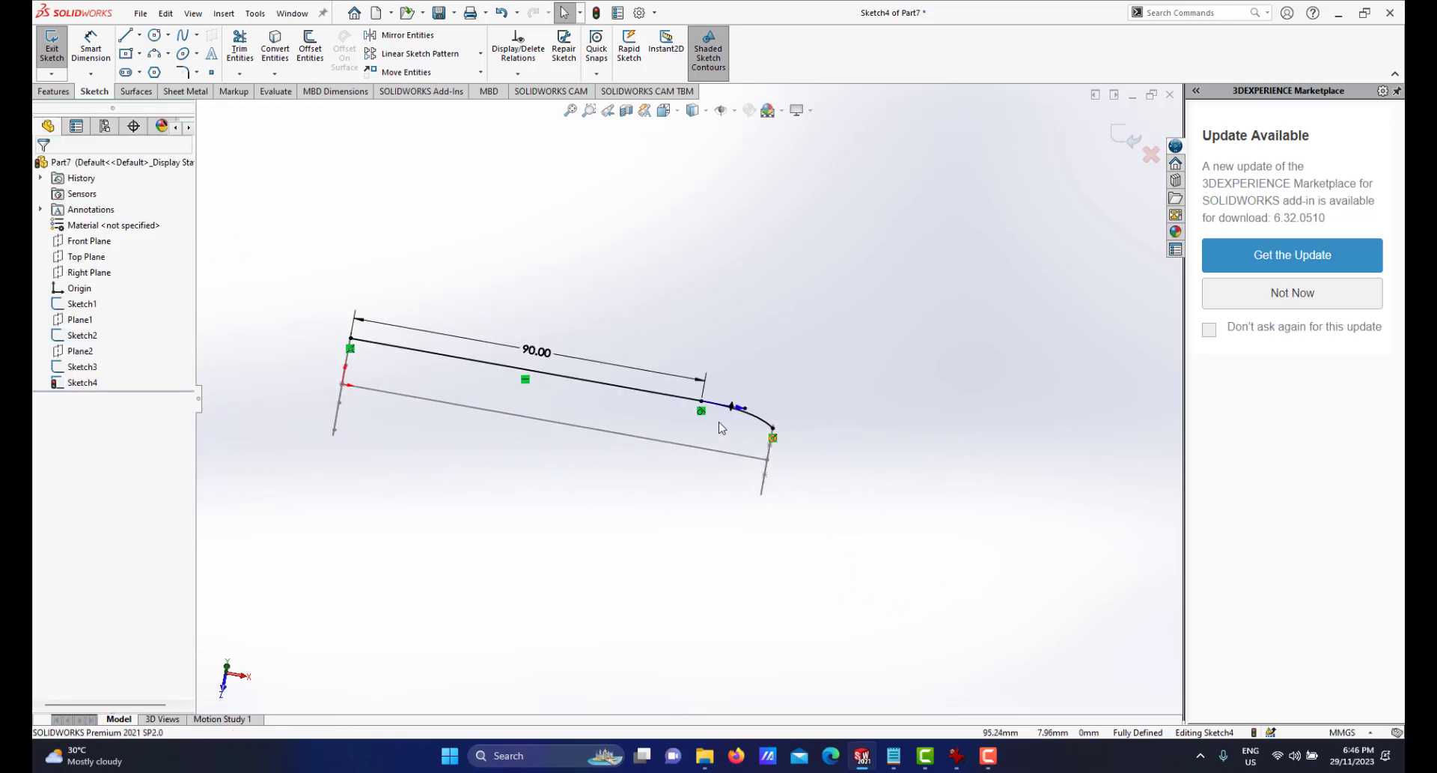
Examine the side outline and its curved transition into the 18 mm circle from several angles.
{"action": "scroll", "coordinate": [719, 422], "scroll_direction": "down", "scroll_amount": 2}
{"action": "scroll", "coordinate": [660, 450], "scroll_direction": "up", "scroll_amount": 3}
{"action": "scroll", "coordinate": [676, 412], "scroll_direction": "down", "scroll_amount": 2}
{"action": "scroll", "coordinate": [677, 412], "scroll_direction": "down", "scroll_amount": 3}
{"action": "mouse_move", "coordinate": [743, 448]}
{"action": "middle_mouse_down"}
{"action": "mouse_move", "coordinate": [711, 457]}
{"action": "mouse_move", "coordinate": [729, 479]}
{"action": "middle_mouse_up"}
{"action": "scroll", "coordinate": [621, 463], "scroll_direction": "up", "scroll_amount": 6}
{"action": "mouse_move", "coordinate": [612, 451]}
{"action": "middle_mouse_down"}
{"action": "mouse_move", "coordinate": [617, 413]}
{"action": "mouse_move", "coordinate": [604, 420]}
{"action": "mouse_move", "coordinate": [565, 376]}
{"action": "middle_mouse_up"}
{"action": "scroll", "coordinate": [571, 390], "scroll_direction": "down", "scroll_amount": 2}
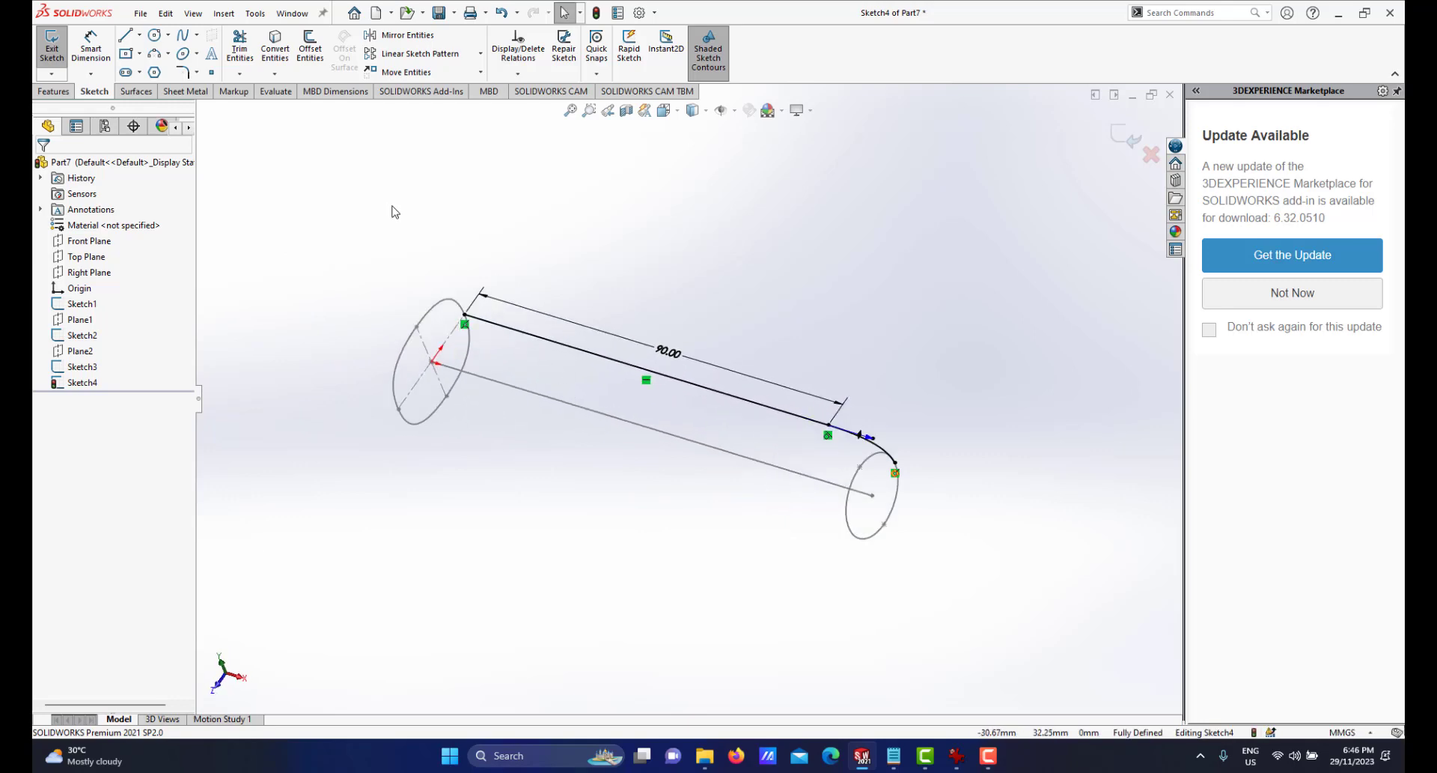
Mirror the 90 mm line and the spline about the Front Plane, keeping the originals.
{"action": "left_click", "coordinate": [404, 35]}
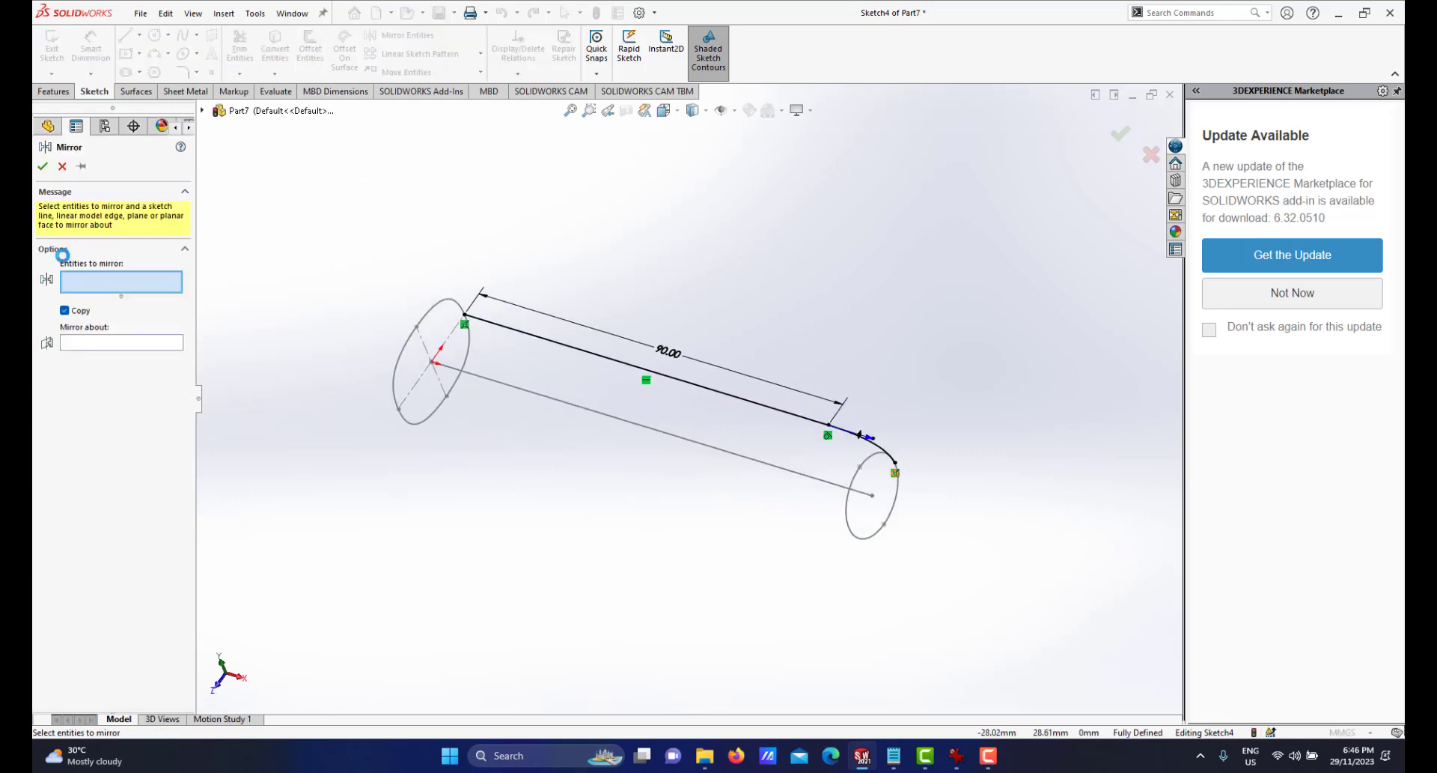
{"action": "left_click", "coordinate": [707, 390]}
{"action": "scroll", "coordinate": [869, 449], "scroll_direction": "down", "scroll_amount": 2}
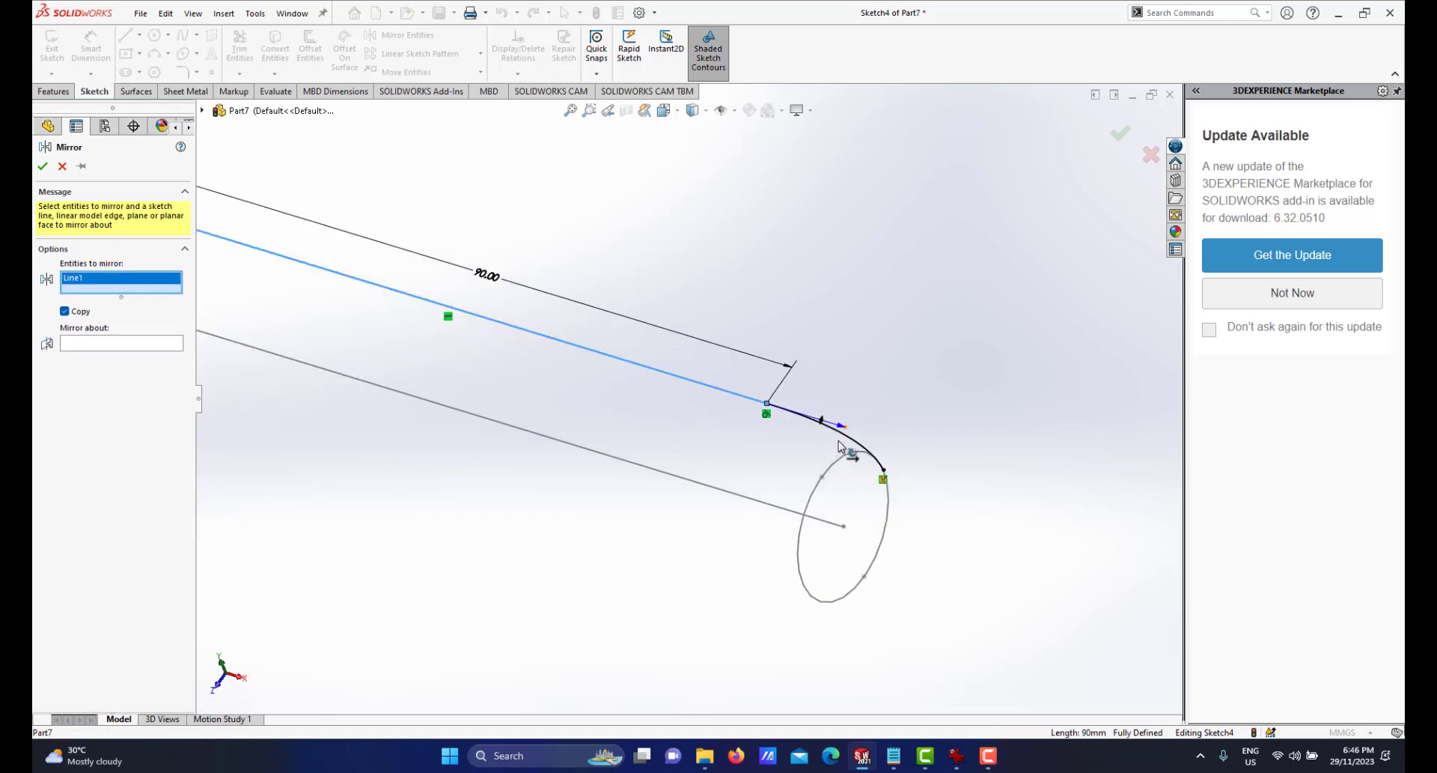
{"action": "left_click", "coordinate": [842, 430]}
{"action": "scroll", "coordinate": [769, 465], "scroll_direction": "up", "scroll_amount": 1}
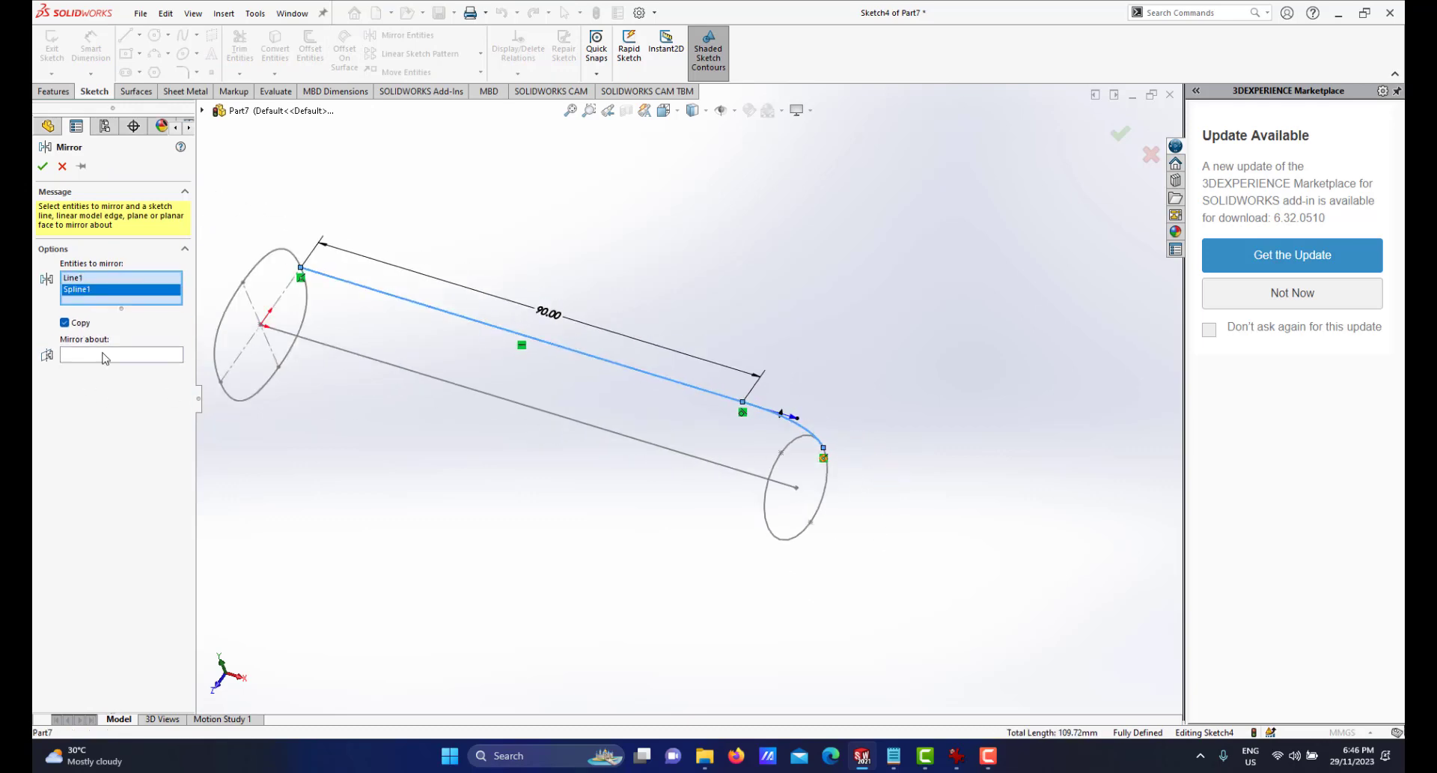
{"action": "left_click", "coordinate": [104, 358]}
{"action": "scroll", "coordinate": [594, 495], "scroll_direction": "up", "scroll_amount": 3}
{"action": "mouse_move", "coordinate": [594, 449]}
{"action": "middle_mouse_down"}
{"action": "mouse_move", "coordinate": [613, 459]}
{"action": "mouse_move", "coordinate": [603, 481]}
{"action": "middle_mouse_up"}
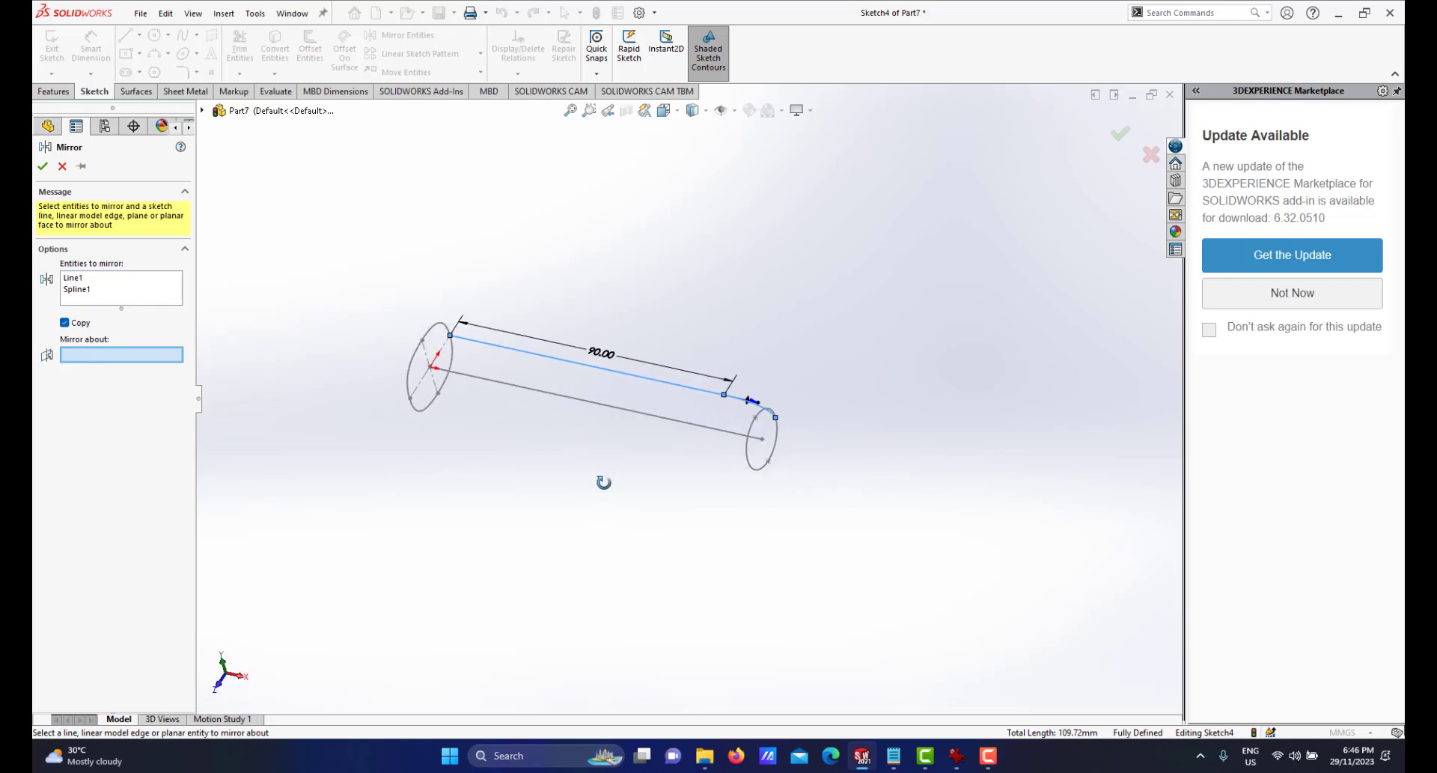
{"action": "left_click", "coordinate": [203, 111]}
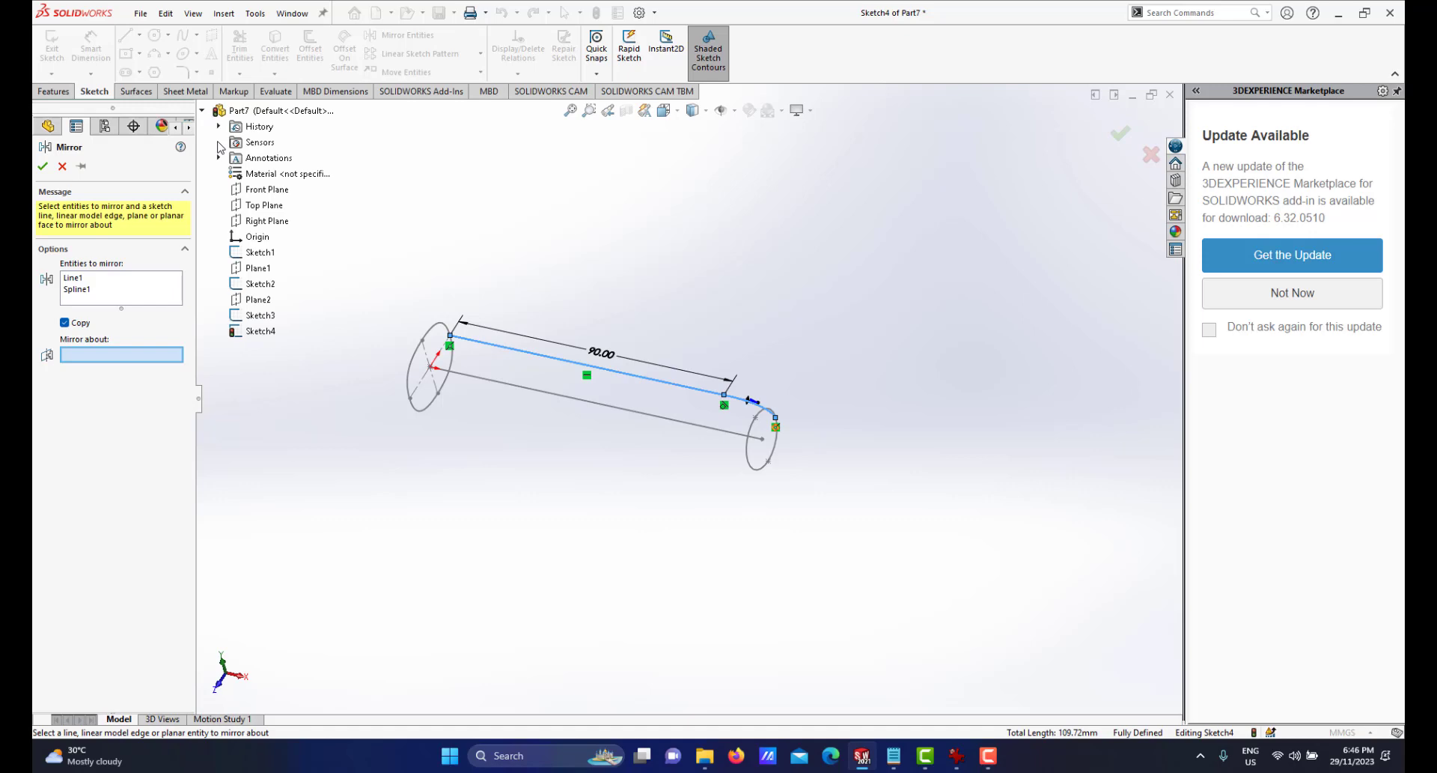
{"action": "left_click", "coordinate": [266, 189]}
{"action": "middle_click_drag", "start_coordinate": [662, 461], "coordinate": [632, 529]}
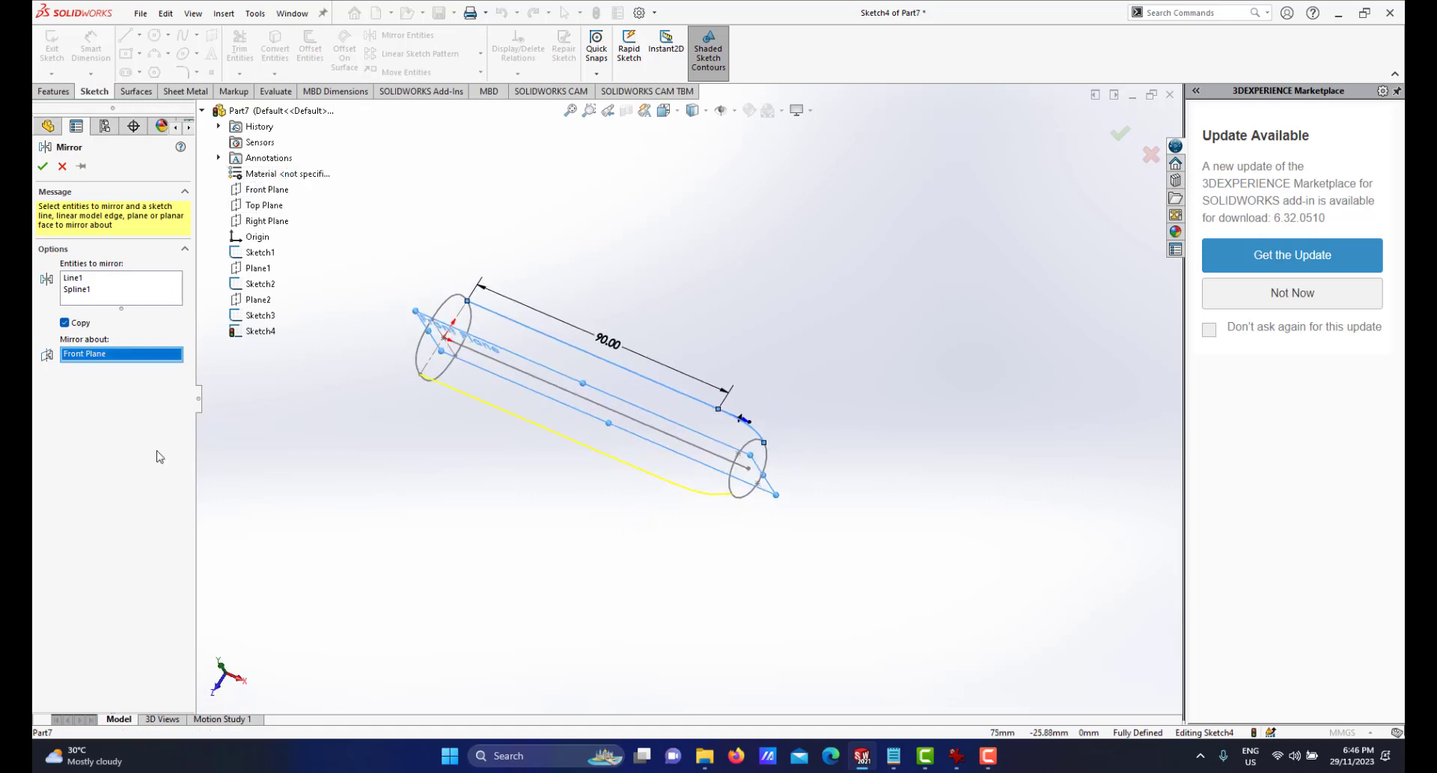
{"action": "left_click", "coordinate": [43, 167]}
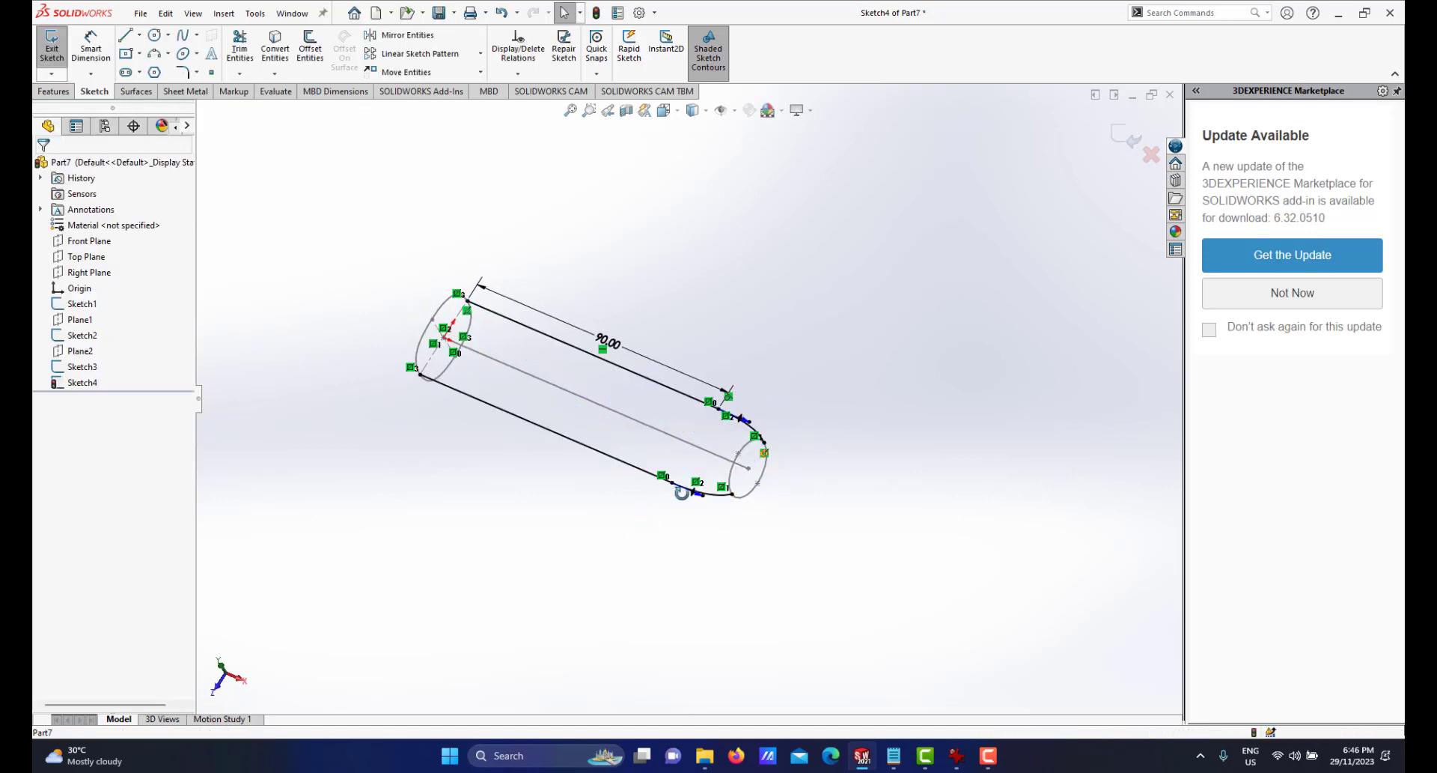
Check the mirrored side outlines against both end profiles and exit the Top Plane sketch.
{"action": "mouse_move", "coordinate": [725, 532]}
{"action": "middle_mouse_down"}
{"action": "mouse_move", "coordinate": [550, 395]}
{"action": "mouse_move", "coordinate": [606, 462]}
{"action": "middle_mouse_up"}
{"action": "scroll", "coordinate": [554, 398], "scroll_direction": "down", "scroll_amount": 3}
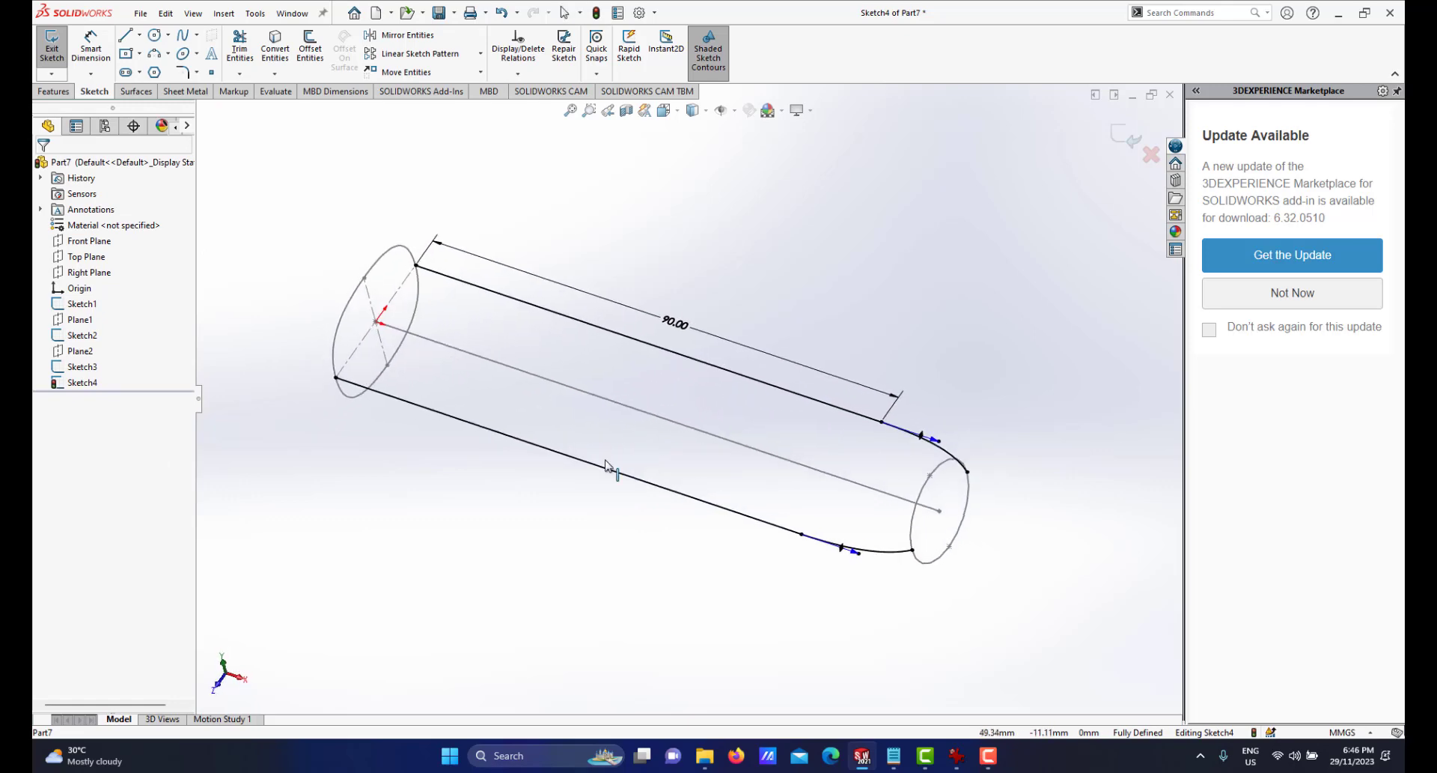
{"action": "scroll", "coordinate": [733, 459], "scroll_direction": "up", "scroll_amount": 3}
{"action": "scroll", "coordinate": [734, 460], "scroll_direction": "down", "scroll_amount": 2}
{"action": "mouse_move", "coordinate": [733, 459]}
{"action": "middle_mouse_down"}
{"action": "mouse_move", "coordinate": [717, 439]}
{"action": "mouse_move", "coordinate": [661, 443]}
{"action": "mouse_move", "coordinate": [641, 407]}
{"action": "mouse_move", "coordinate": [666, 360]}
{"action": "middle_mouse_up"}
{"action": "left_click", "coordinate": [1125, 137]}
{"action": "scroll", "coordinate": [637, 329], "scroll_direction": "down", "scroll_amount": 3}
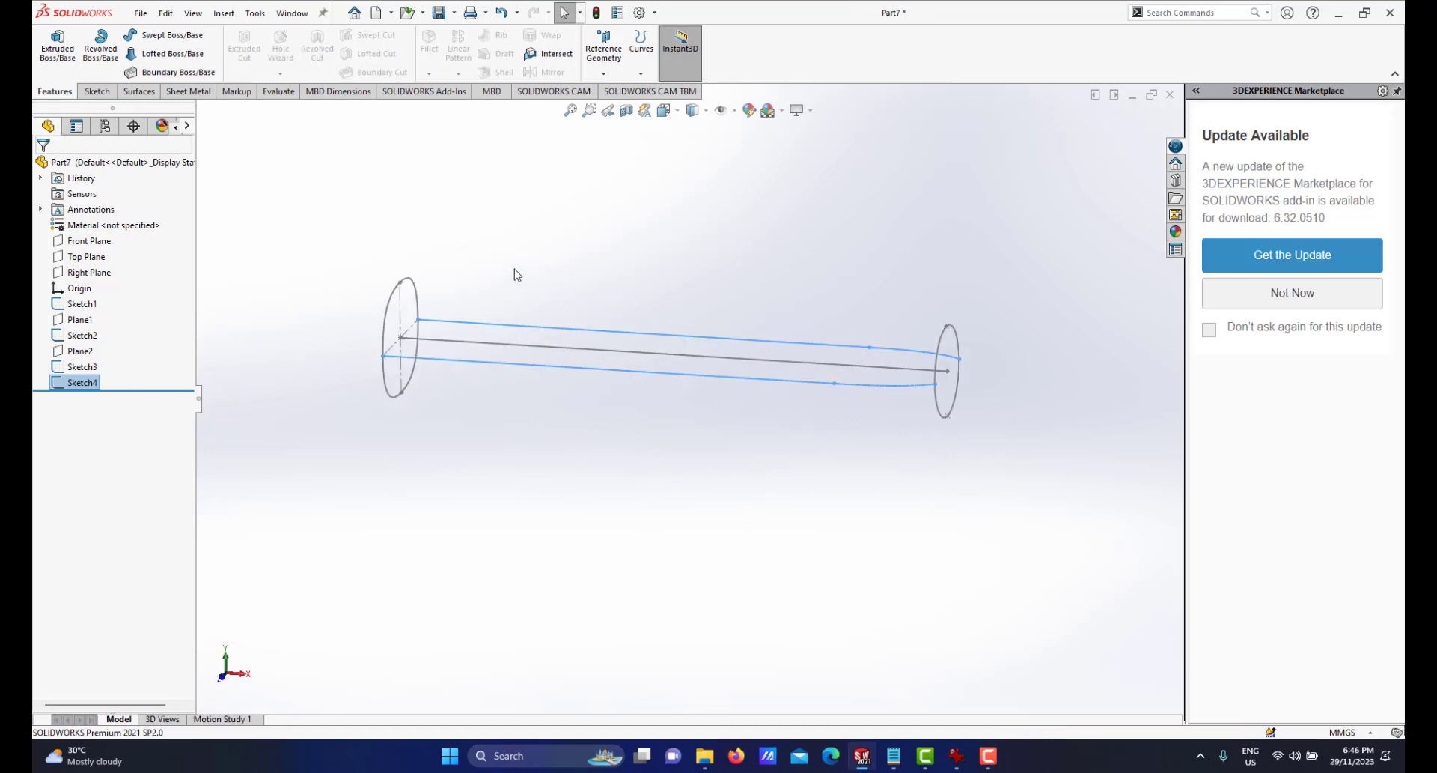
Start a sketch on the Front Plane and draw a horizontal line about 52 mm long from the larger end profile's upper point.
{"action": "mouse_move", "coordinate": [733, 555]}
{"action": "middle_mouse_down"}
{"action": "mouse_move", "coordinate": [725, 523]}
{"action": "mouse_move", "coordinate": [622, 478]}
{"action": "mouse_move", "coordinate": [623, 419]}
{"action": "middle_mouse_up"}
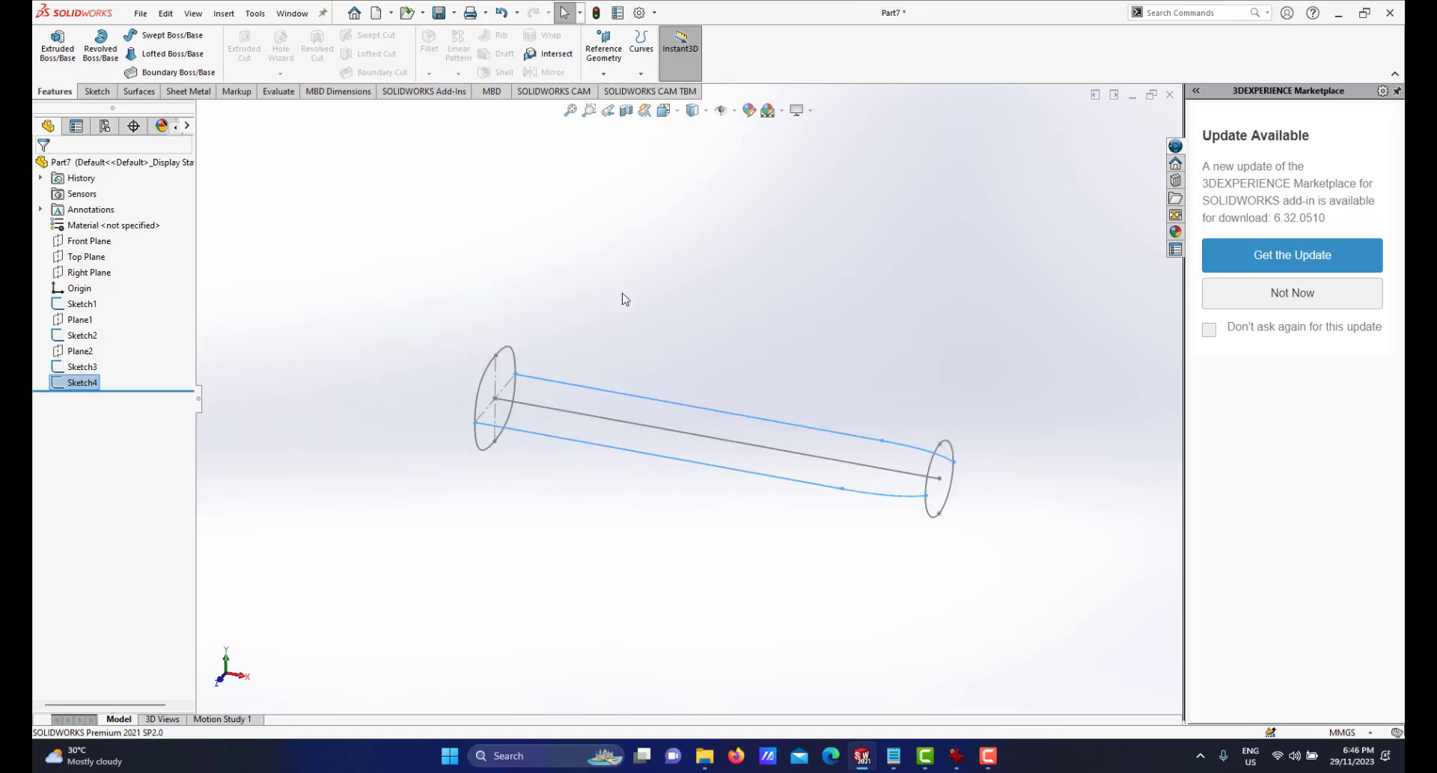
{"action": "left_click", "coordinate": [88, 240]}
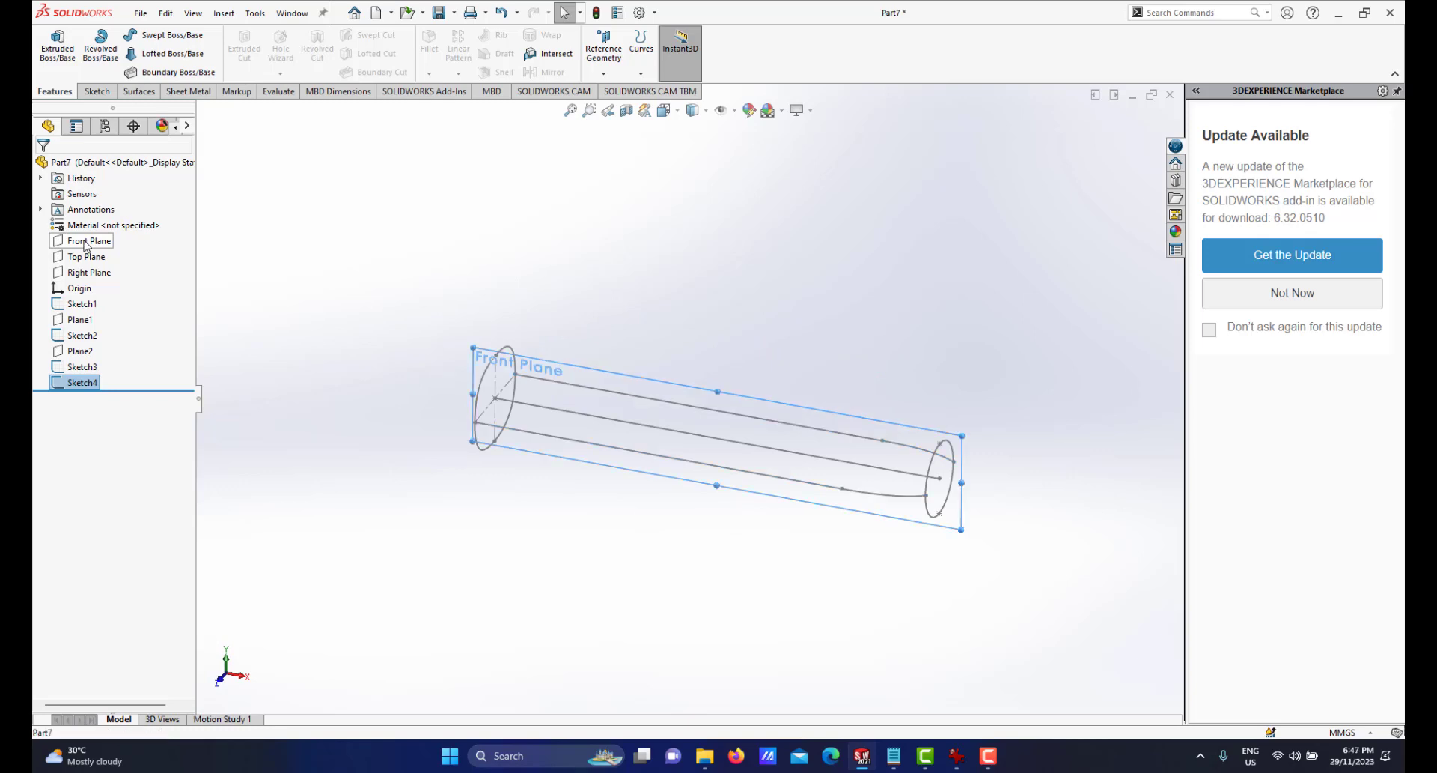
{"action": "mouse_move", "coordinate": [705, 367]}
{"action": "middle_mouse_down"}
{"action": "mouse_move", "coordinate": [617, 424]}
{"action": "mouse_move", "coordinate": [629, 416]}
{"action": "middle_mouse_up"}
{"action": "scroll", "coordinate": [628, 414], "scroll_direction": "up", "scroll_amount": 3}
{"action": "scroll", "coordinate": [587, 342], "scroll_direction": "down", "scroll_amount": 2}
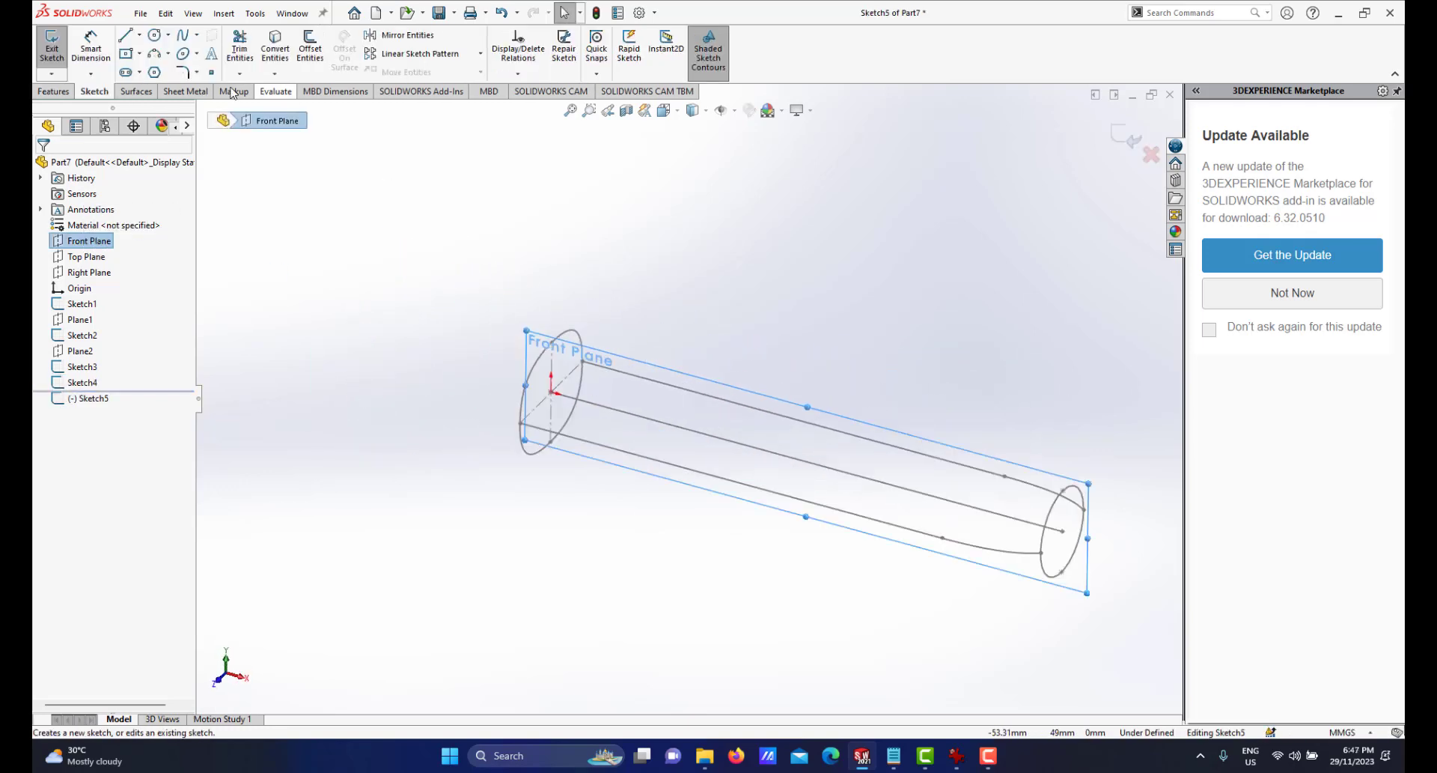
{"action": "left_click", "coordinate": [128, 35]}
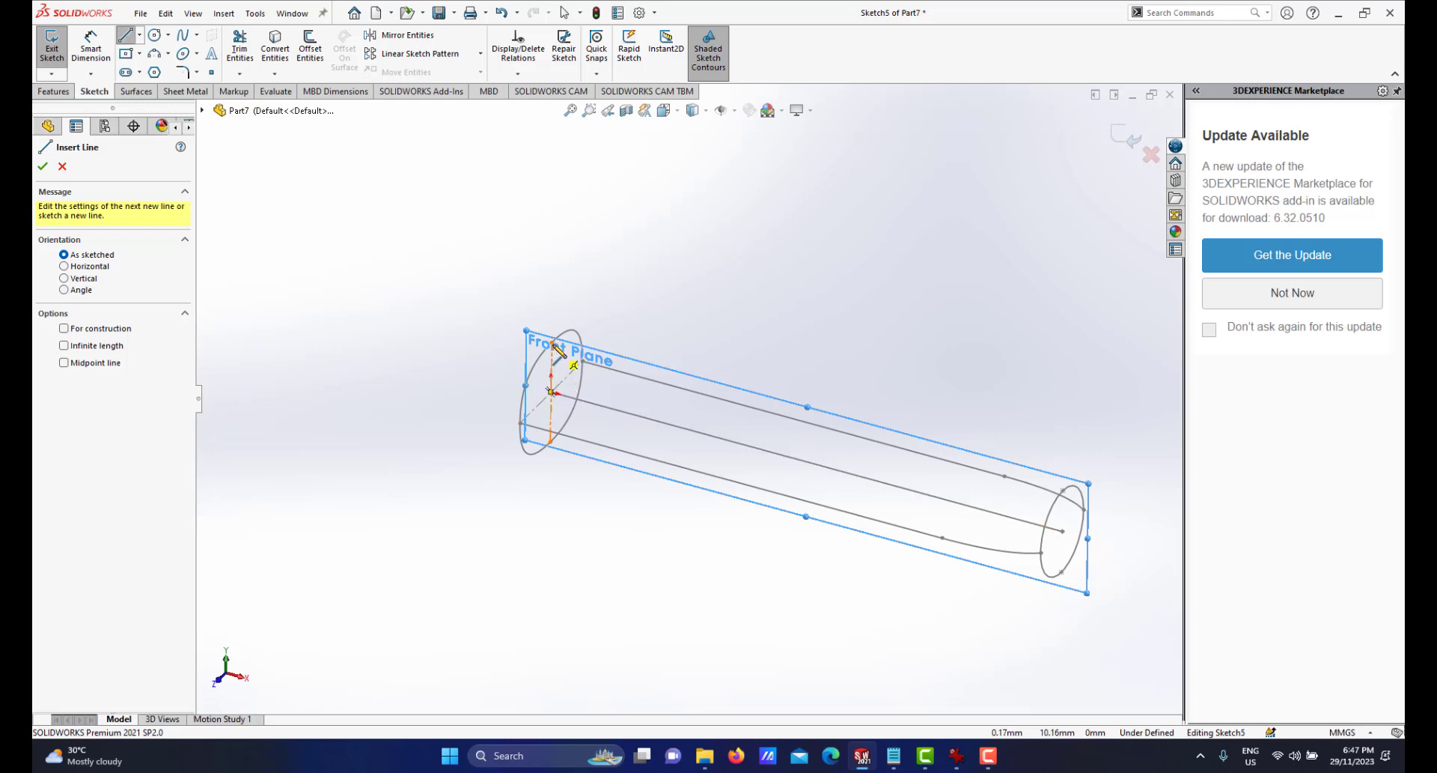
{"action": "left_click", "coordinate": [552, 343]}
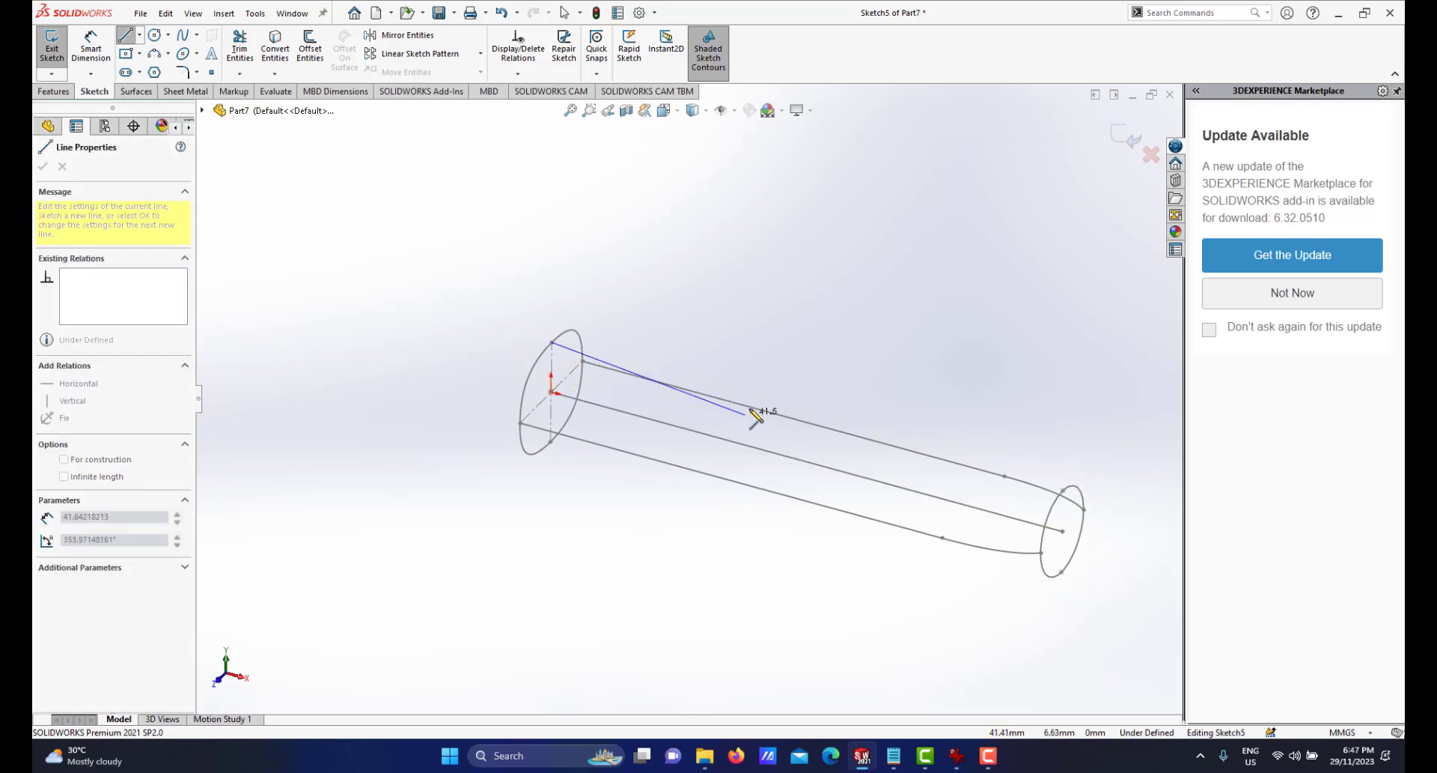
{"action": "left_click", "coordinate": [799, 410]}
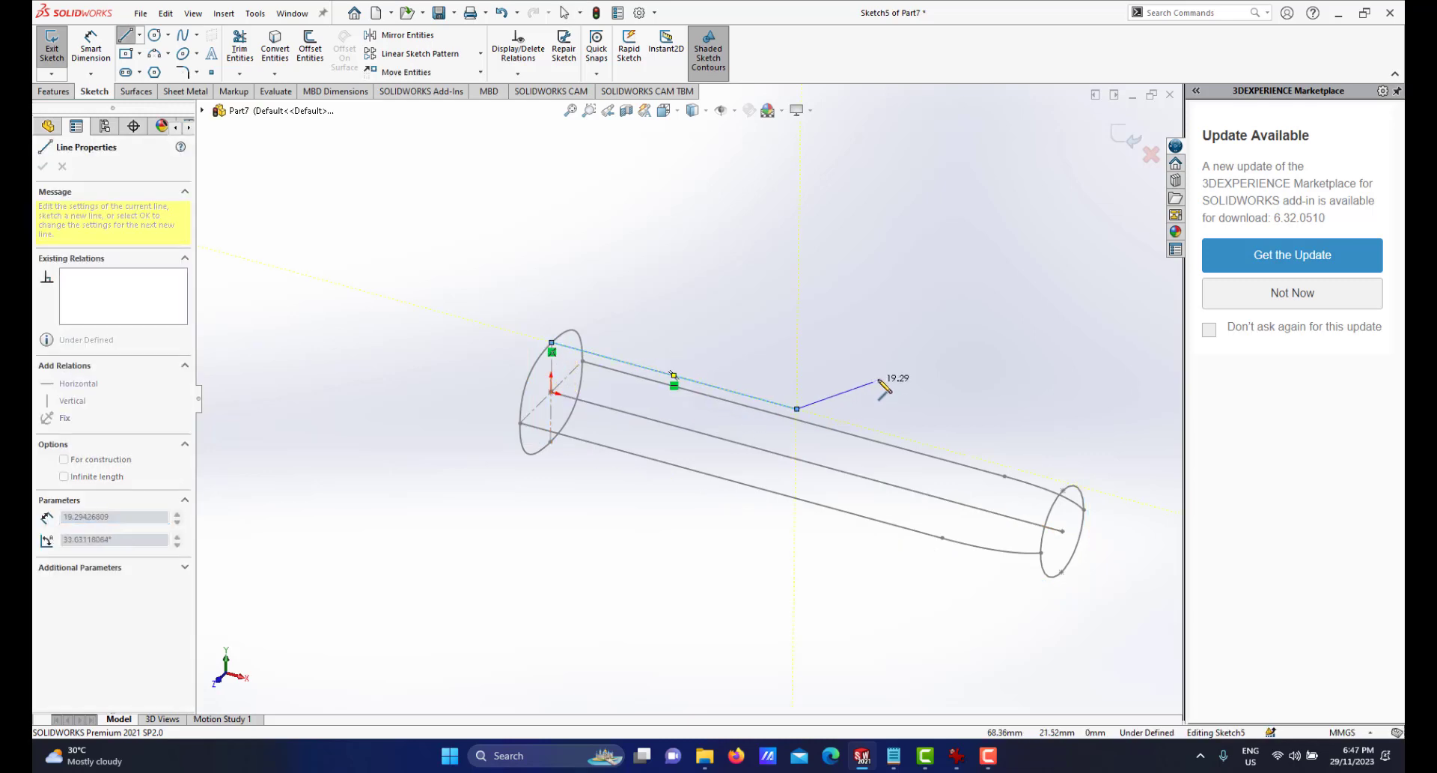
{"action": "right_click", "coordinate": [887, 384]}
{"action": "left_click", "coordinate": [1020, 340]}
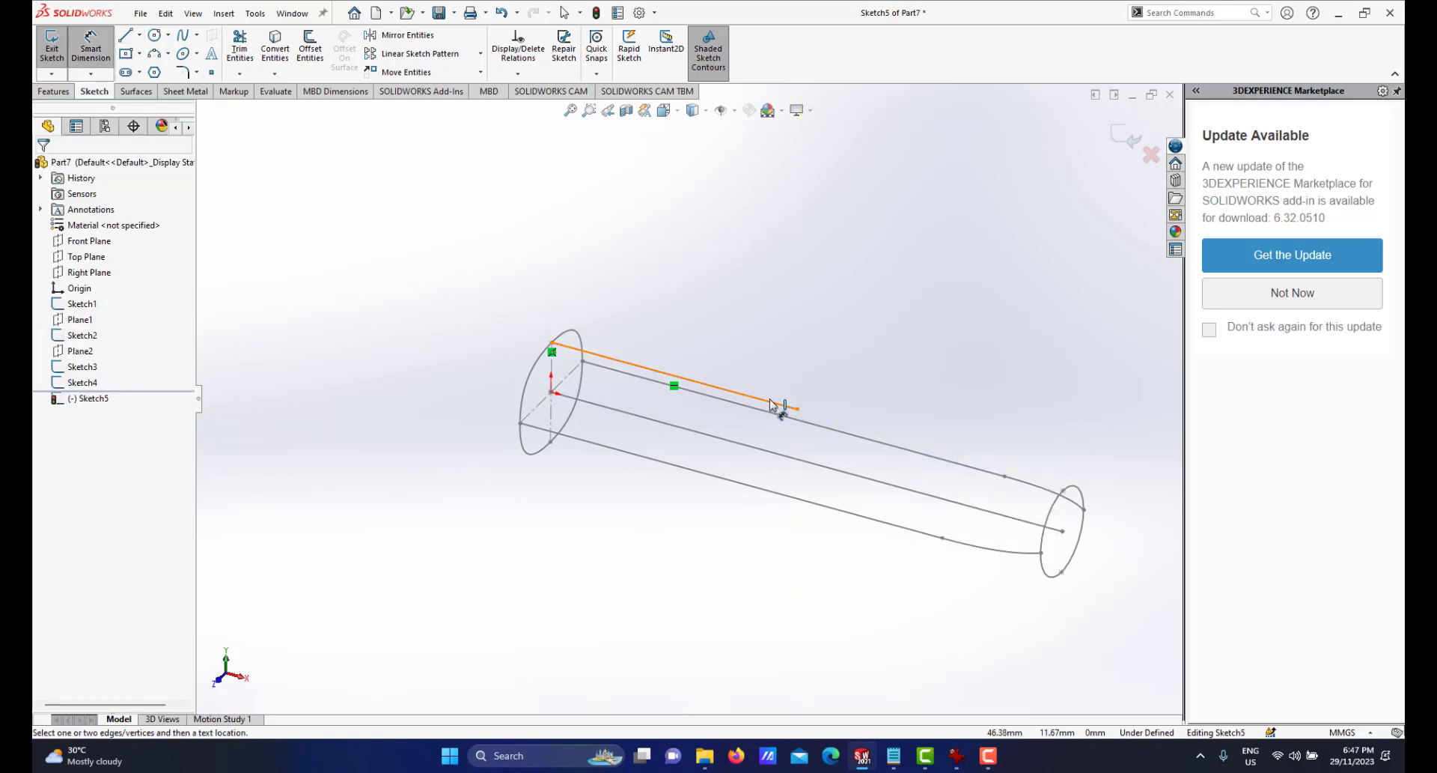
Dimension the upper horizontal line's length to 90 mm.
{"action": "left_click", "coordinate": [773, 405]}
{"action": "left_click", "coordinate": [616, 312]}
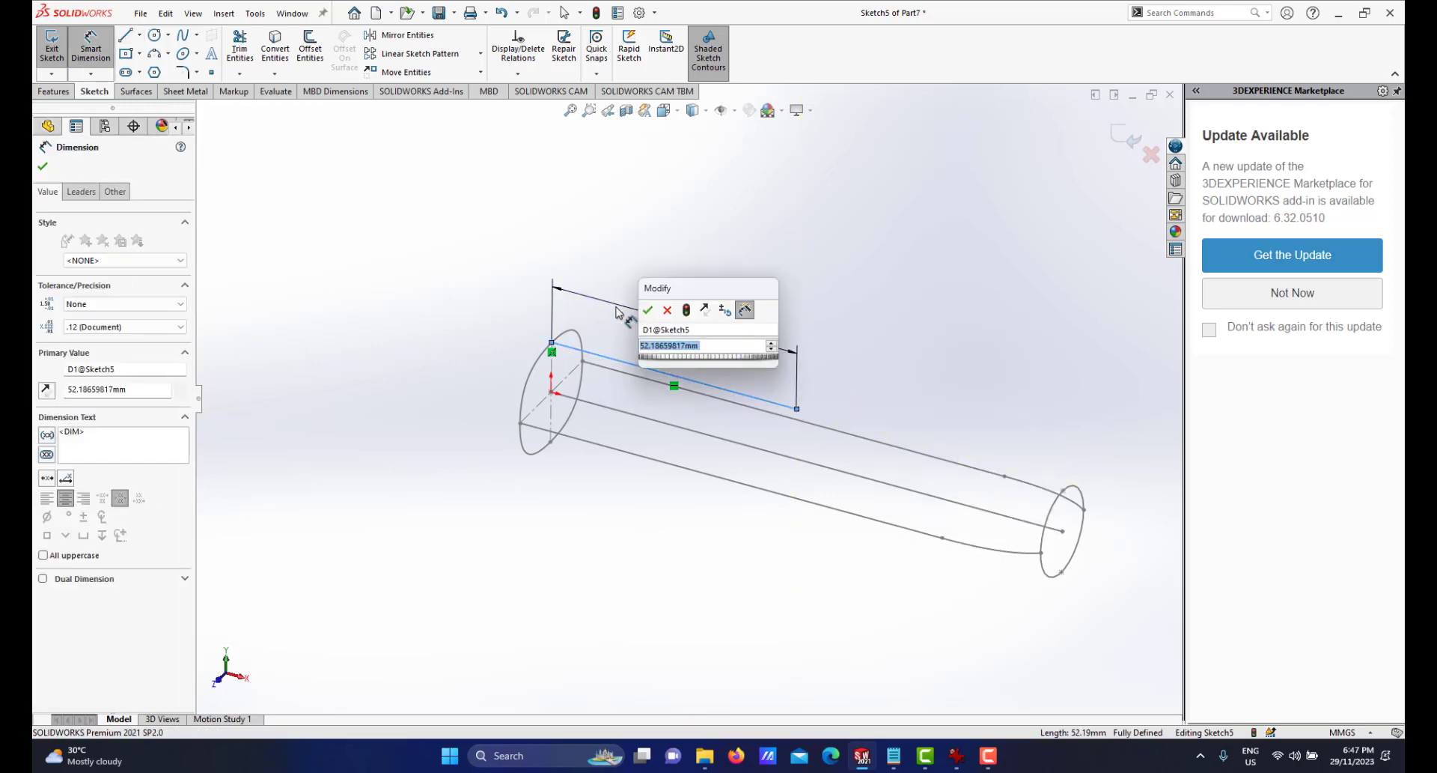
{"action": "type", "text": "90"}
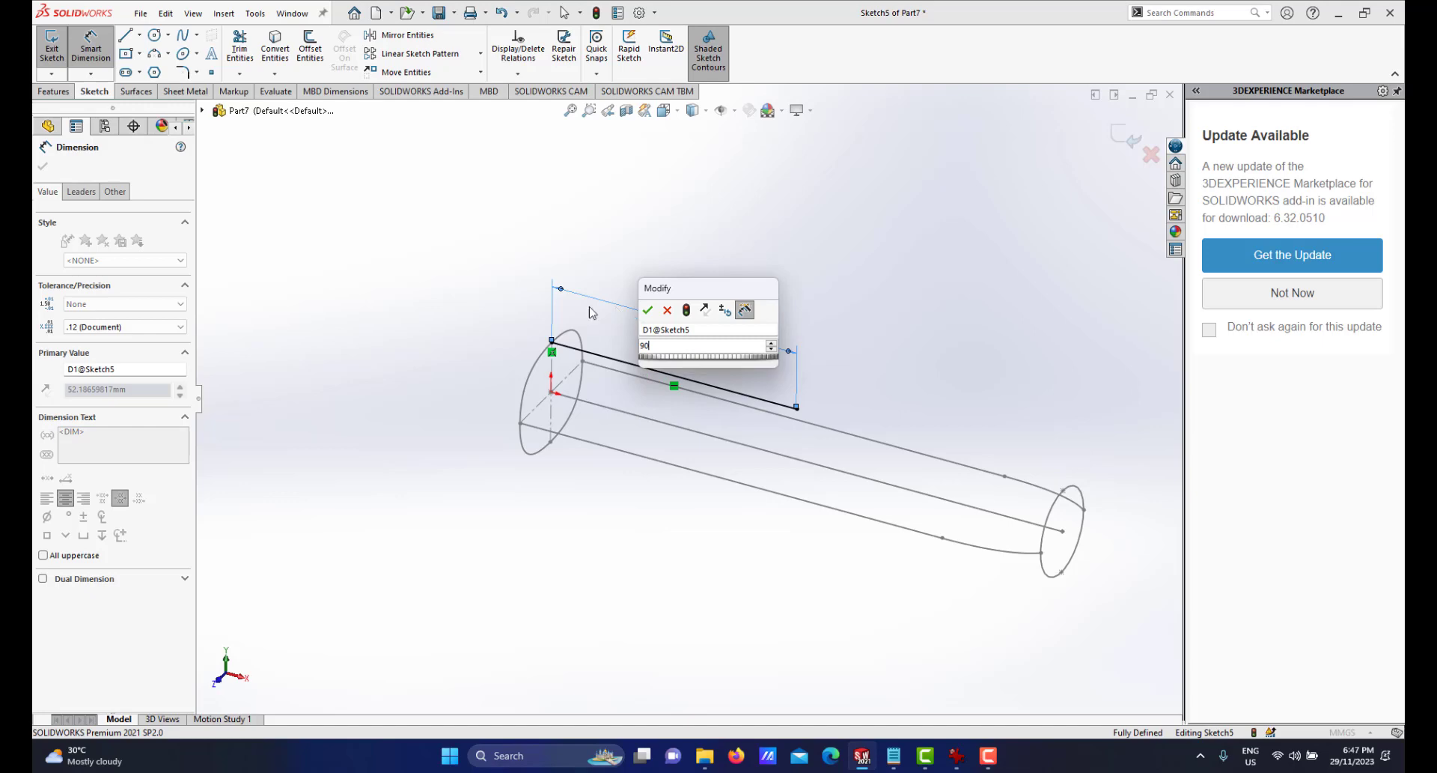
{"action": "key", "text": "Escape"}
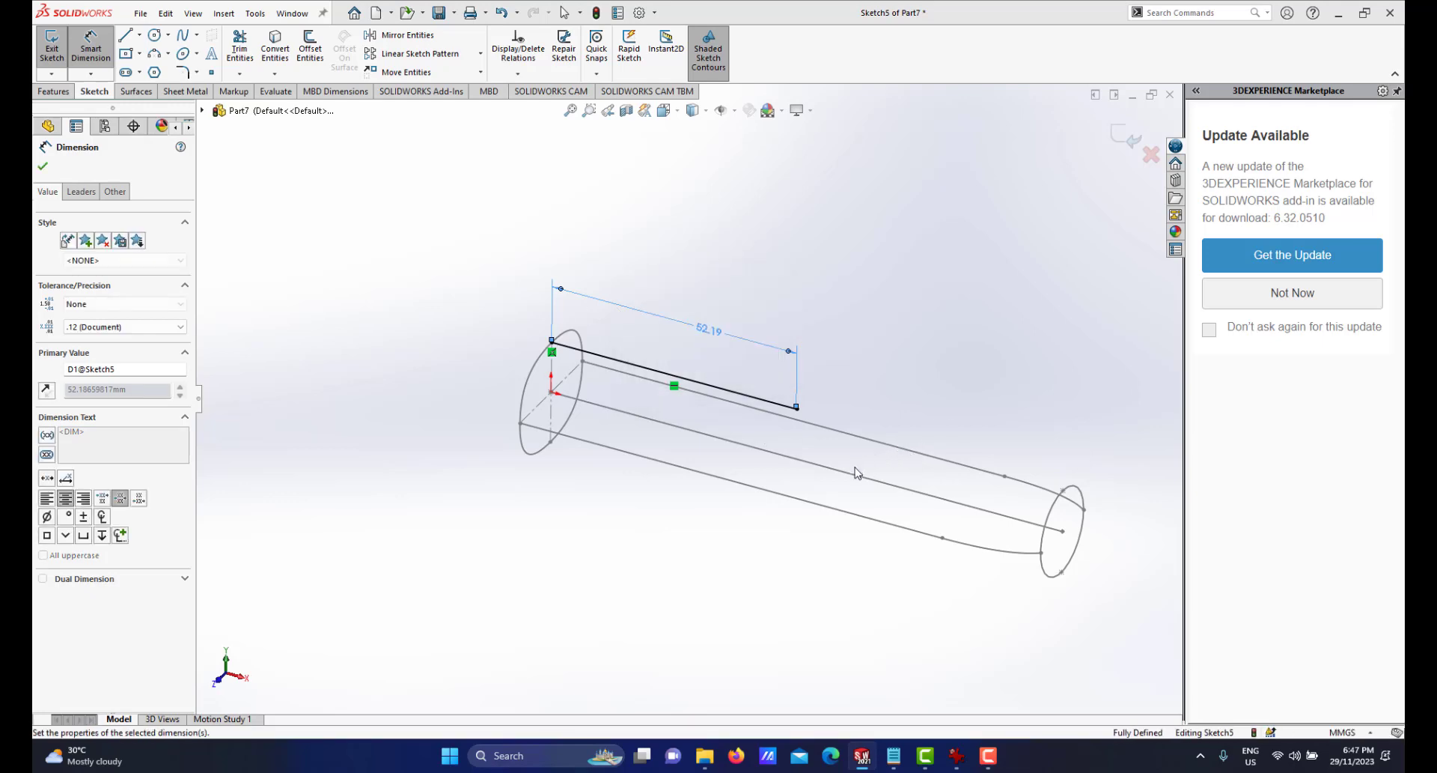
{"action": "scroll", "coordinate": [902, 490], "scroll_direction": "up", "scroll_amount": 1}
{"action": "scroll", "coordinate": [912, 479], "scroll_direction": "down", "scroll_amount": 2}
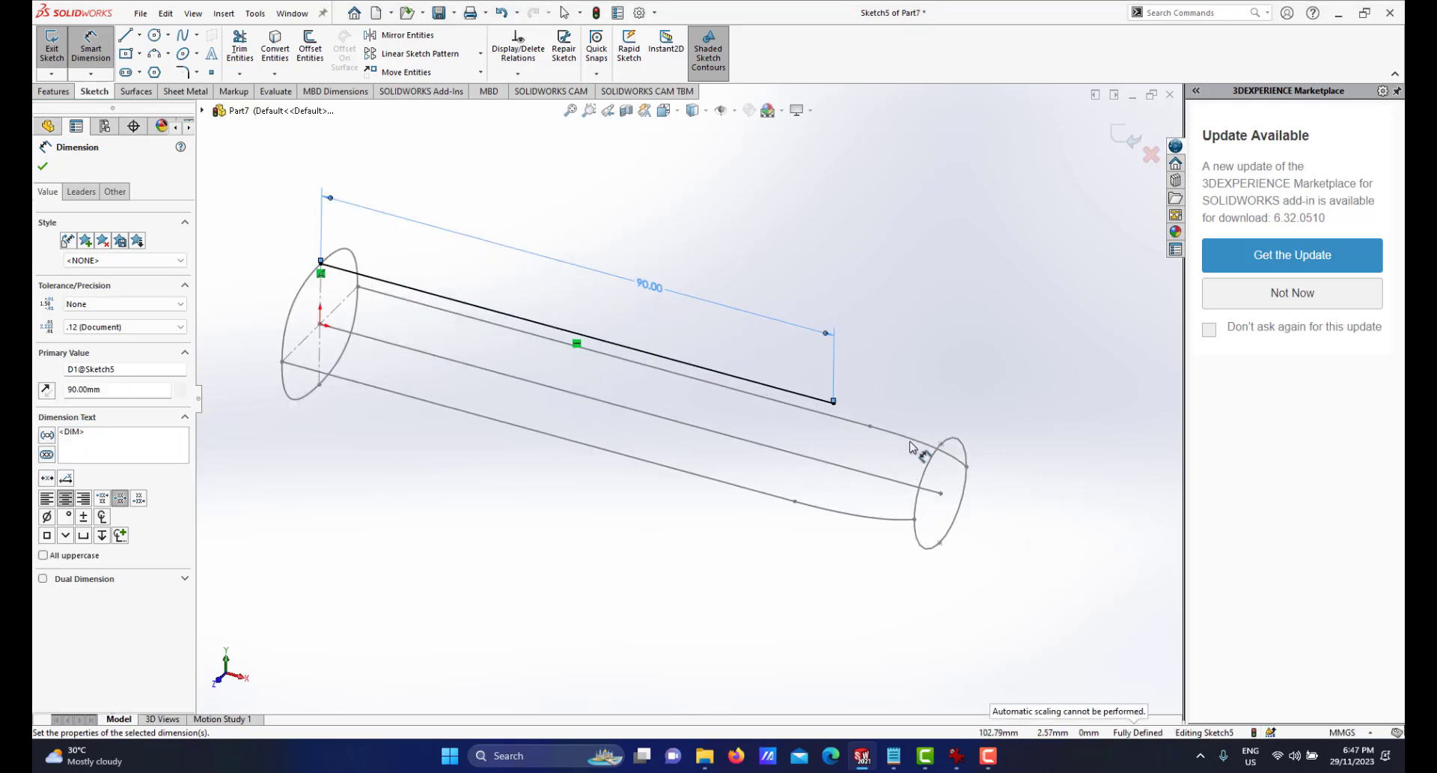
{"action": "right_click", "coordinate": [901, 380]}
{"action": "left_click", "coordinate": [930, 423]}
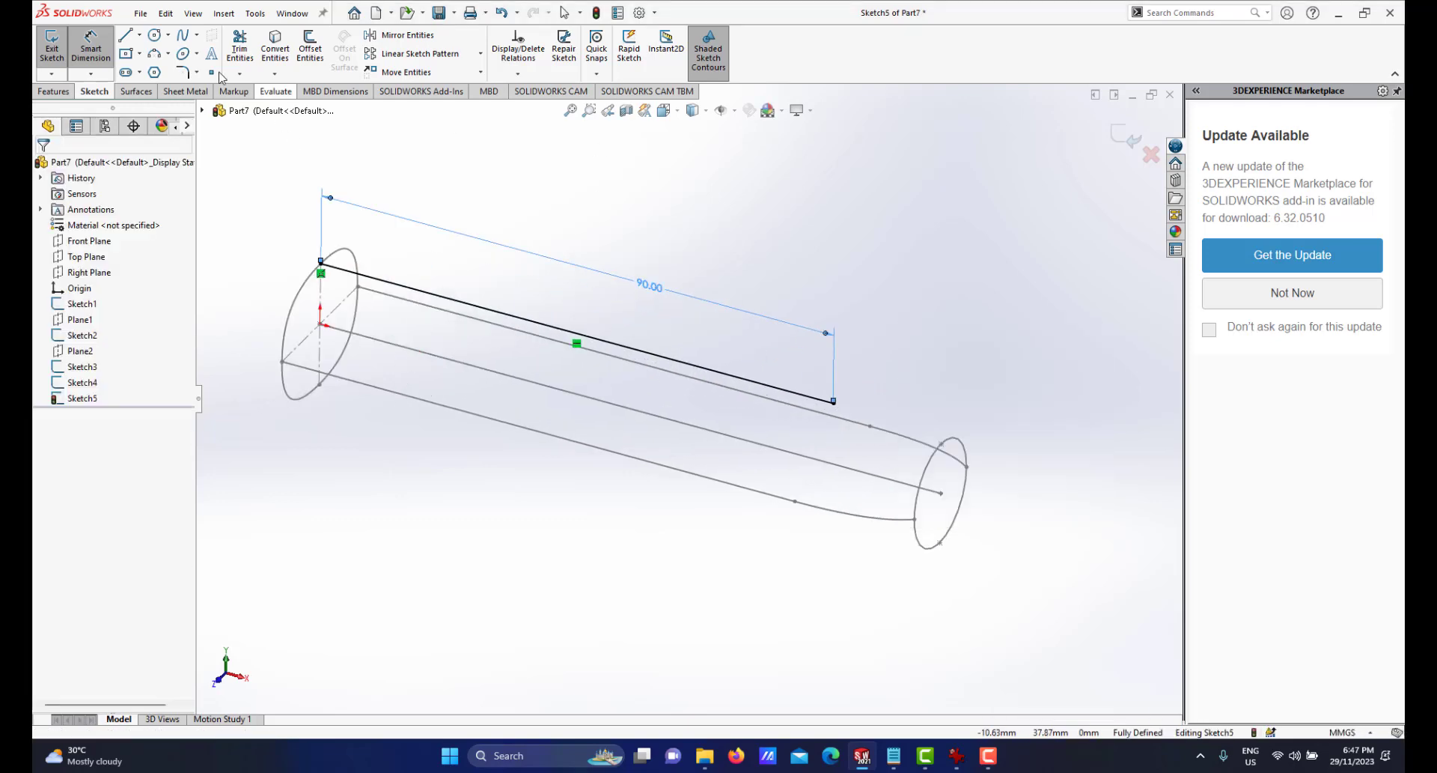
Sketch a two-point spline from the end of the 90 mm line to a free point above the 18 mm circle.
{"action": "left_click", "coordinate": [185, 37]}
{"action": "scroll", "coordinate": [822, 466], "scroll_direction": "down", "scroll_amount": 3}
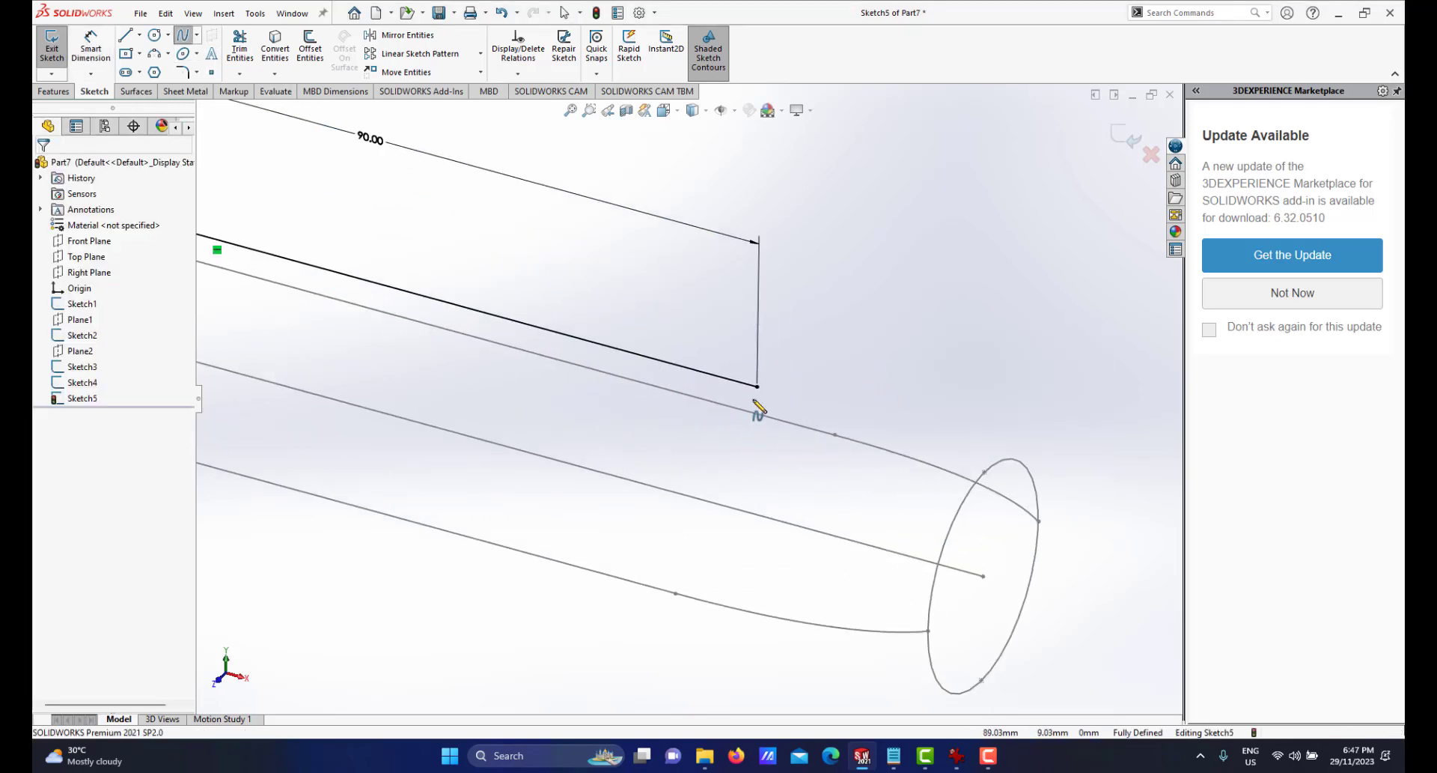
{"action": "left_click", "coordinate": [758, 386]}
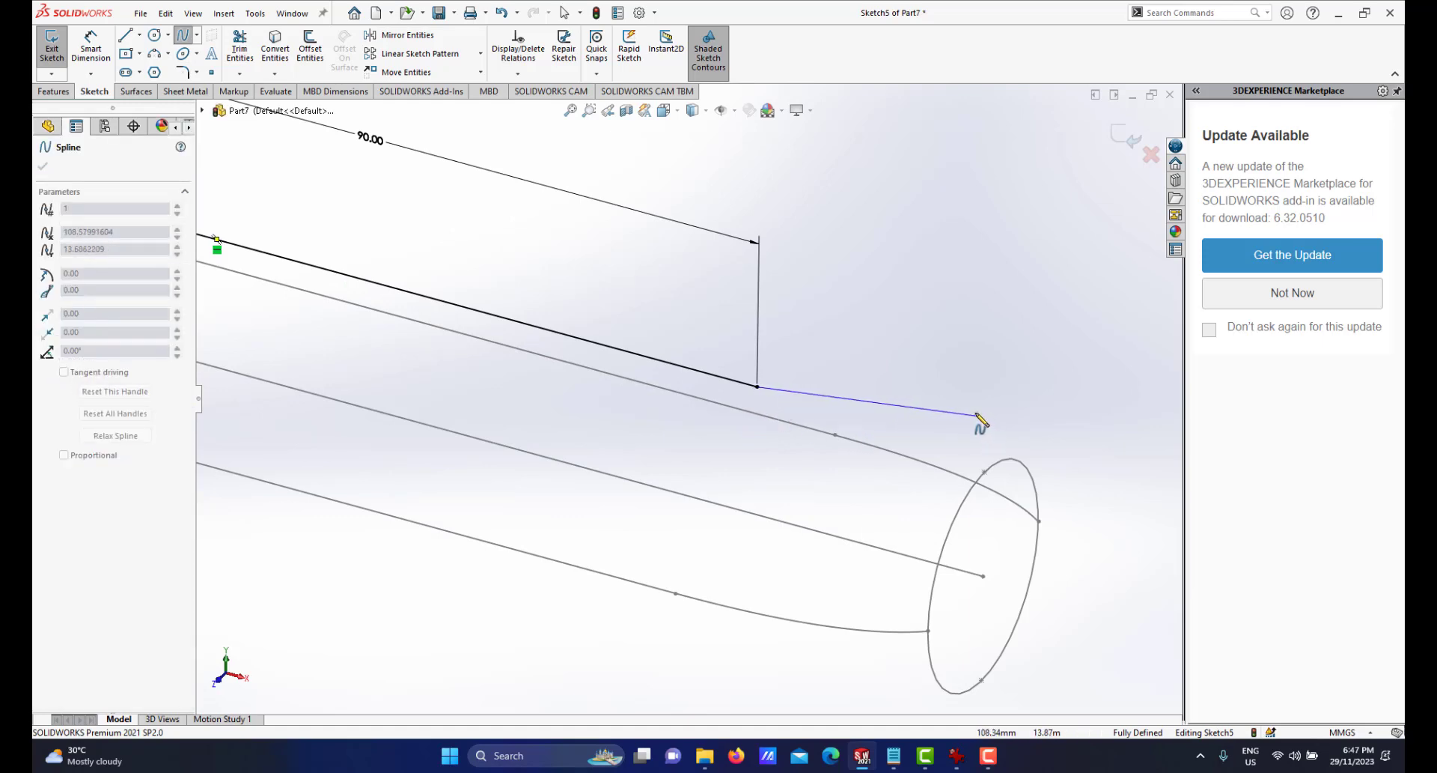
{"action": "left_click", "coordinate": [1017, 395]}
{"action": "right_click", "coordinate": [1056, 403]}
{"action": "left_click", "coordinate": [1082, 416]}
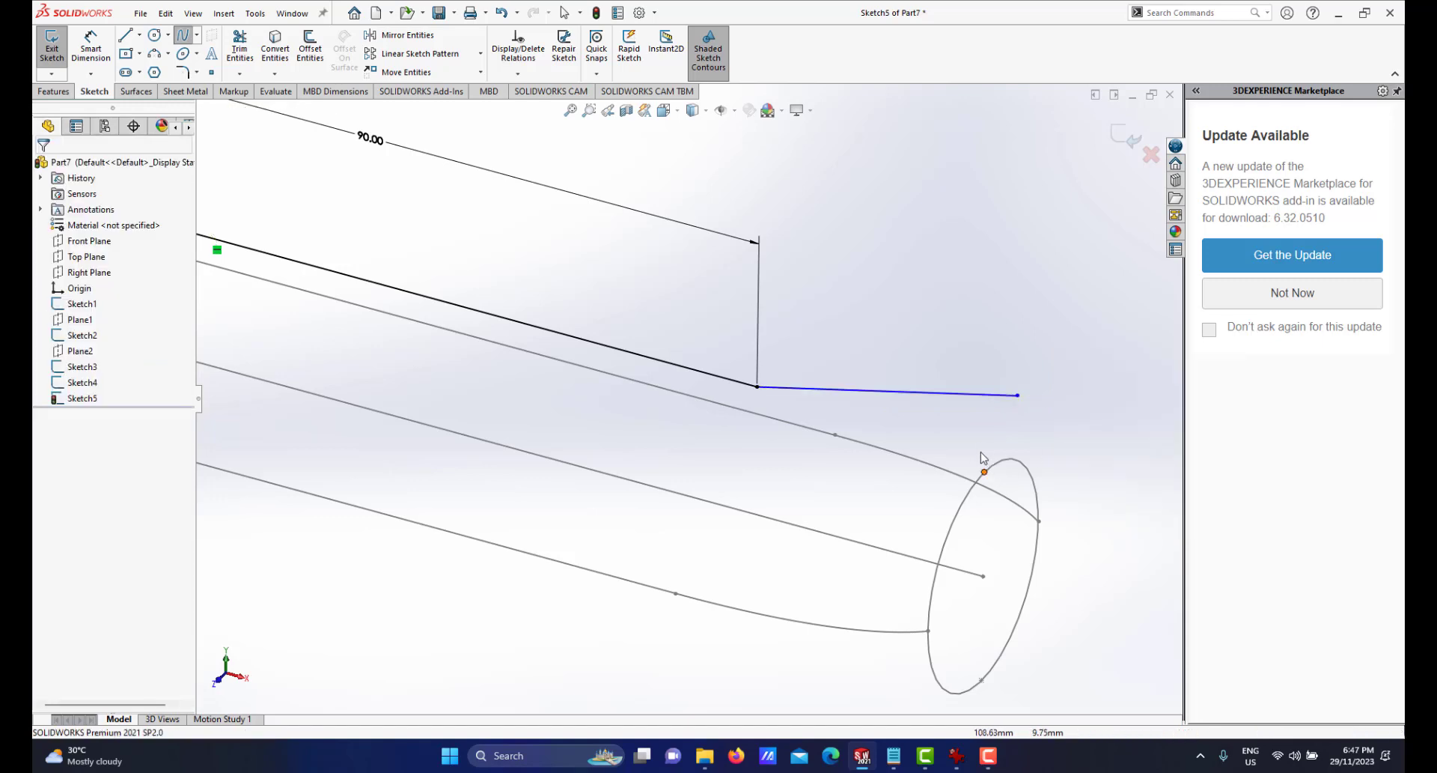
Add a Pierce relation between the spline's free endpoint and the 18 mm circle.
{"action": "middle_click_drag", "start_coordinate": [975, 485], "coordinate": [885, 483], "text": "ctrl"}
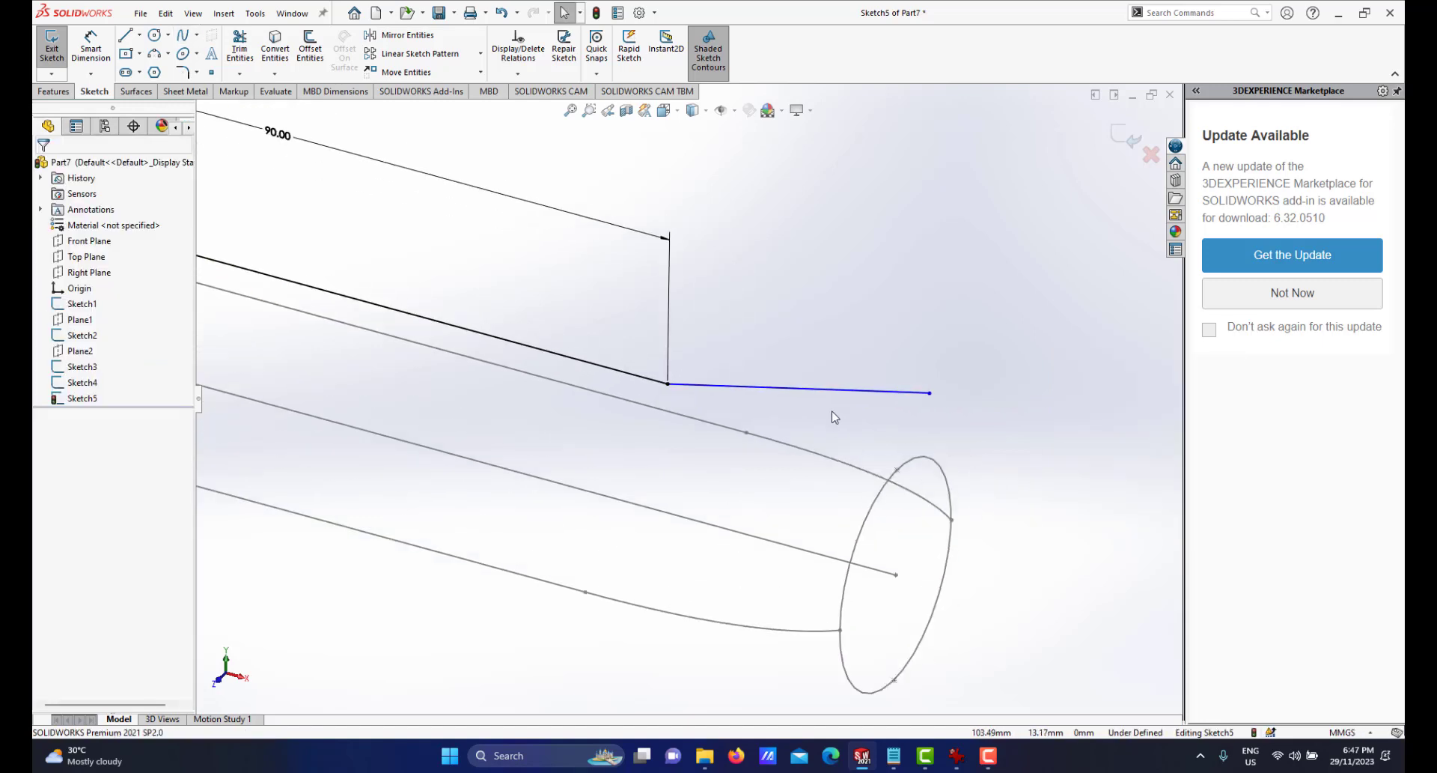
{"action": "left_click", "coordinate": [929, 393]}
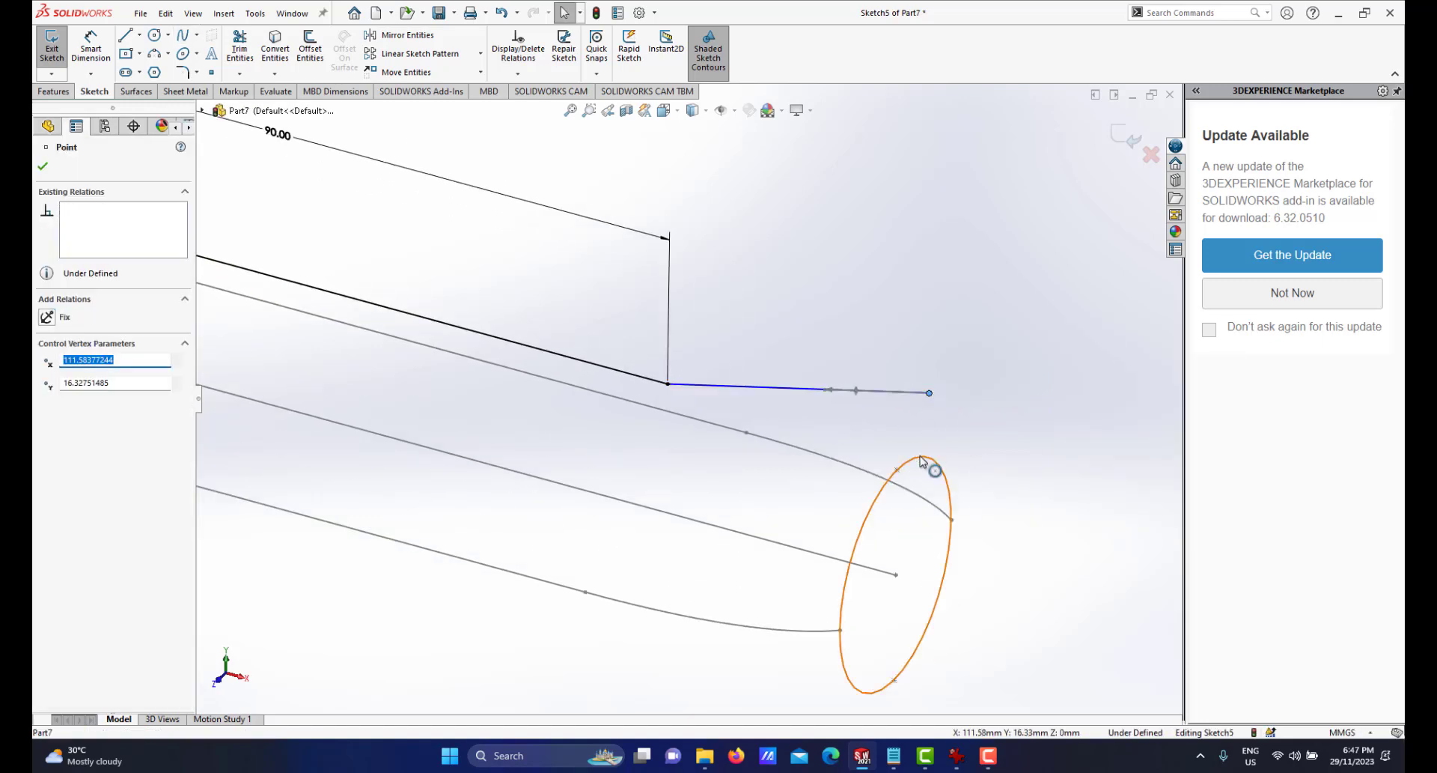
{"action": "left_click", "coordinate": [917, 462], "text": "ctrl"}
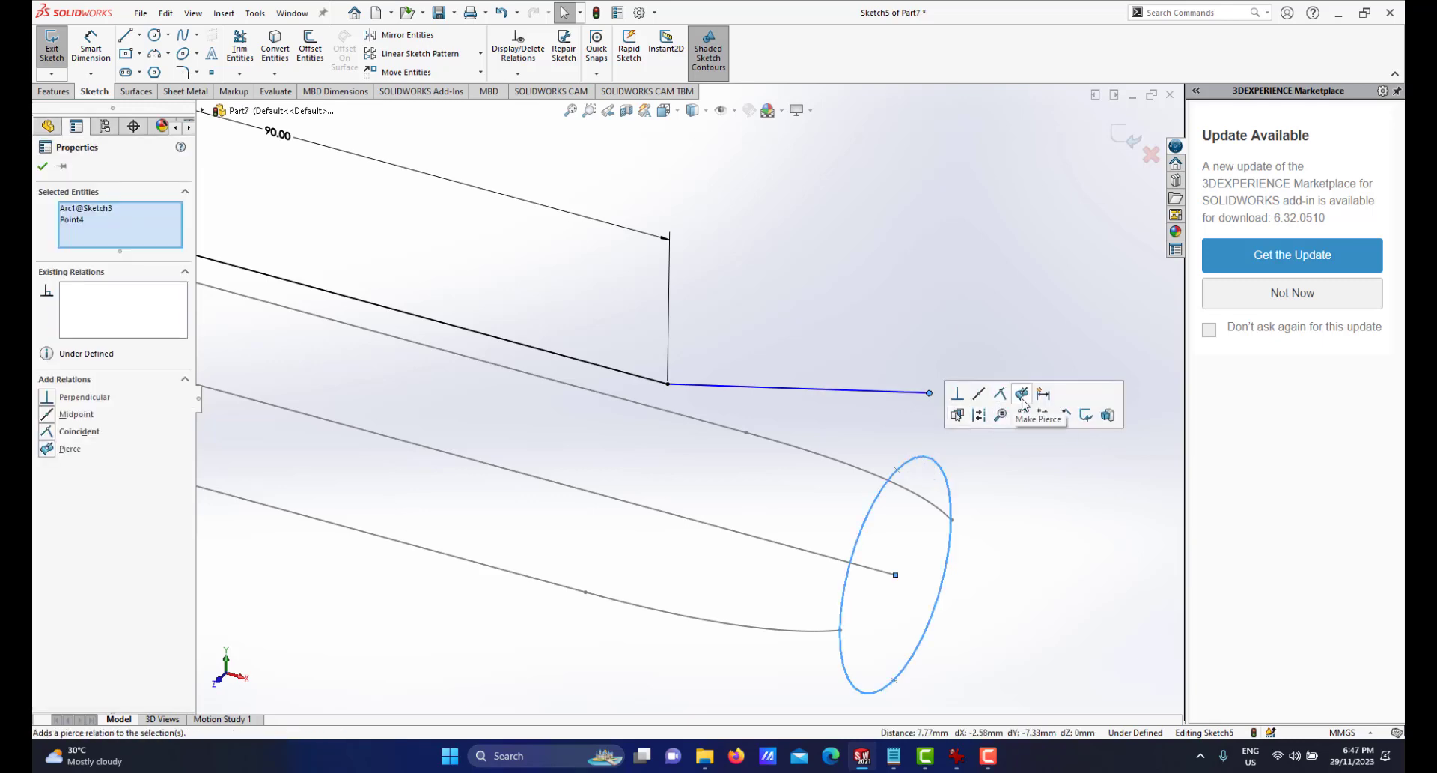
{"action": "left_click", "coordinate": [1001, 414]}
{"action": "scroll", "coordinate": [647, 423], "scroll_direction": "up", "scroll_amount": 4}
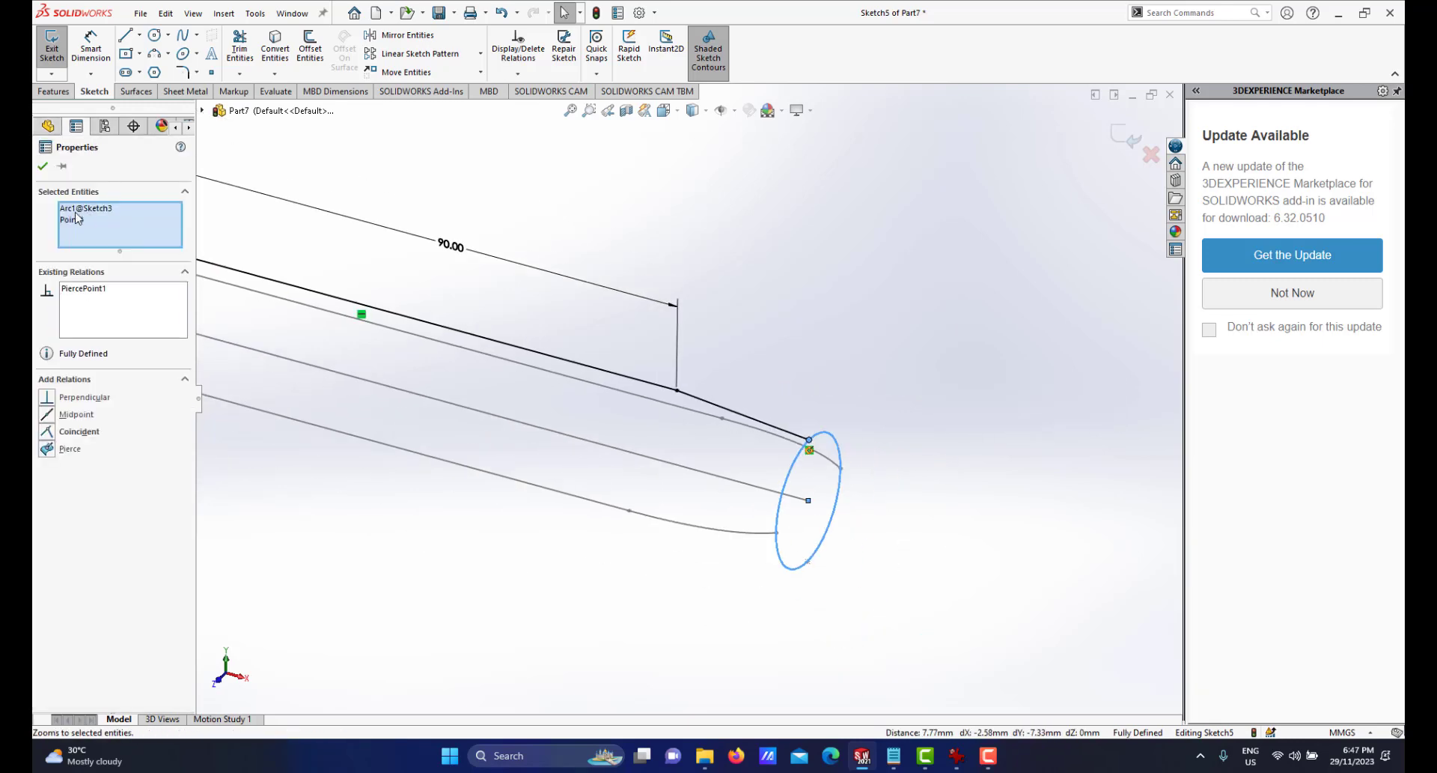
{"action": "left_click", "coordinate": [45, 169]}
Bend the upper spline outward into a smooth convex curve with its tangency handle at the 90 mm line's end.
{"action": "scroll", "coordinate": [801, 486], "scroll_direction": "down", "scroll_amount": 2}
{"action": "middle_click_drag", "start_coordinate": [635, 366], "coordinate": [658, 379]}
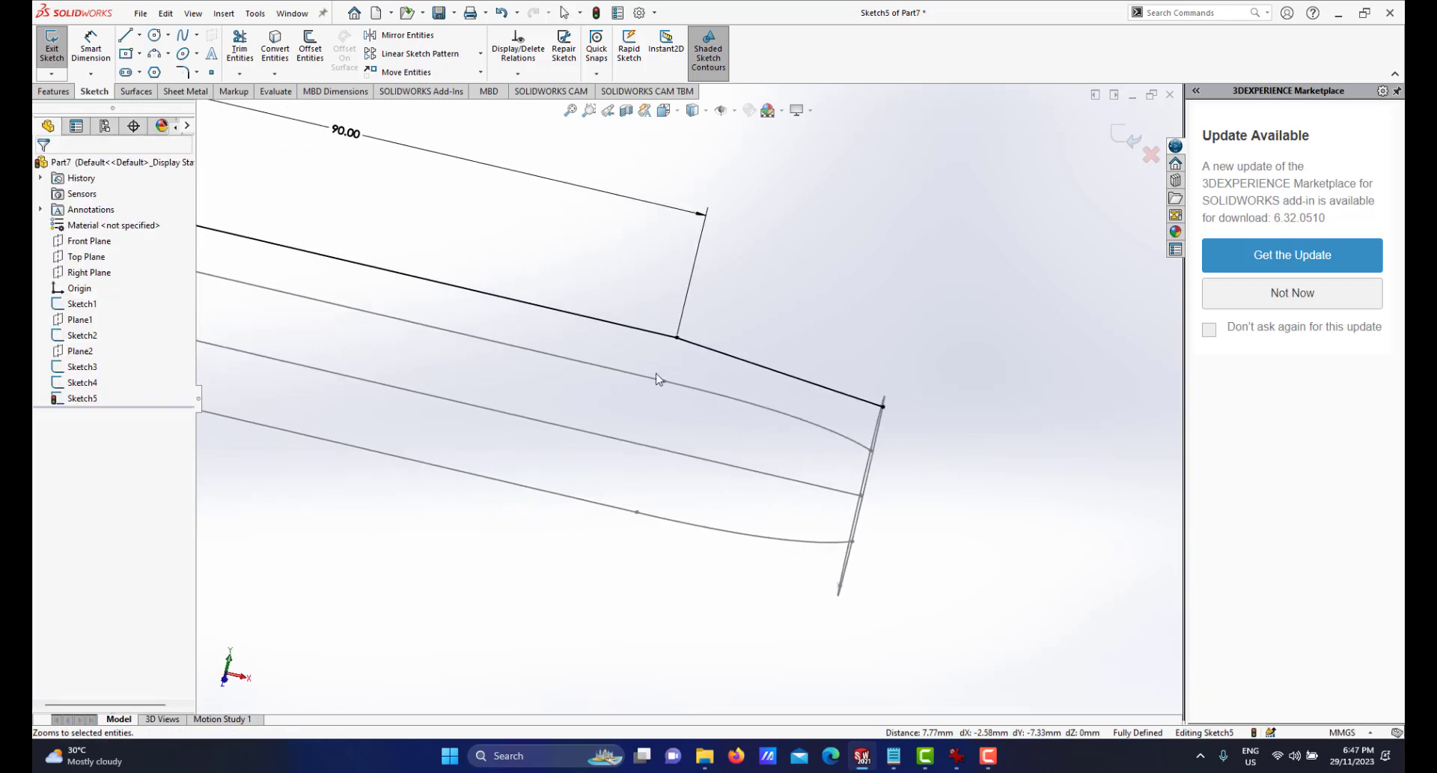
{"action": "scroll", "coordinate": [658, 374], "scroll_direction": "down", "scroll_amount": 2}
{"action": "left_click", "coordinate": [688, 326]}
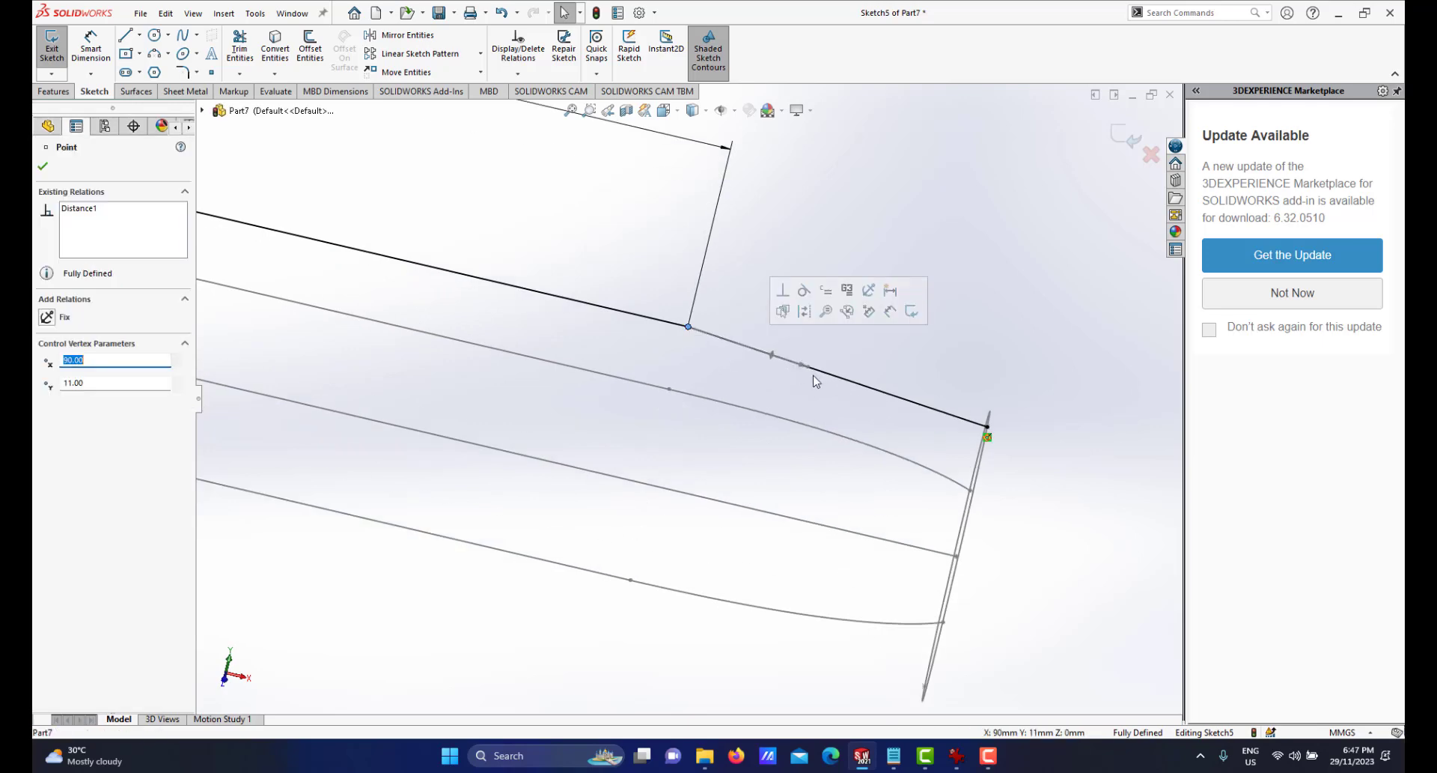
{"action": "left_click_drag", "start_coordinate": [808, 366], "coordinate": [825, 349]}
{"action": "scroll", "coordinate": [824, 349], "scroll_direction": "down", "scroll_amount": 2}
{"action": "left_click", "coordinate": [803, 284]}
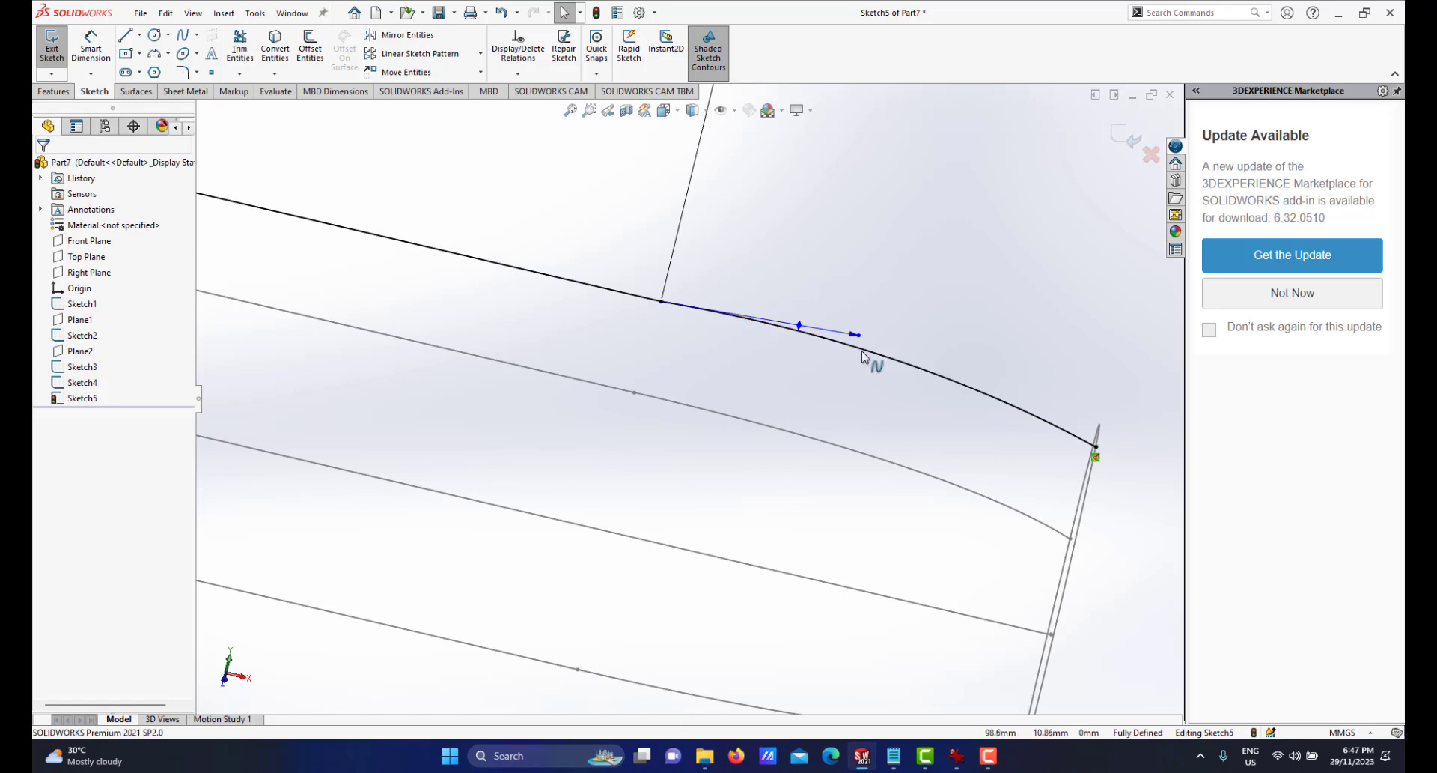
Make the upper spline tangent to the 90 mm line.
{"action": "left_click", "coordinate": [862, 351]}
{"action": "left_click", "coordinate": [621, 292], "text": "ctrl"}
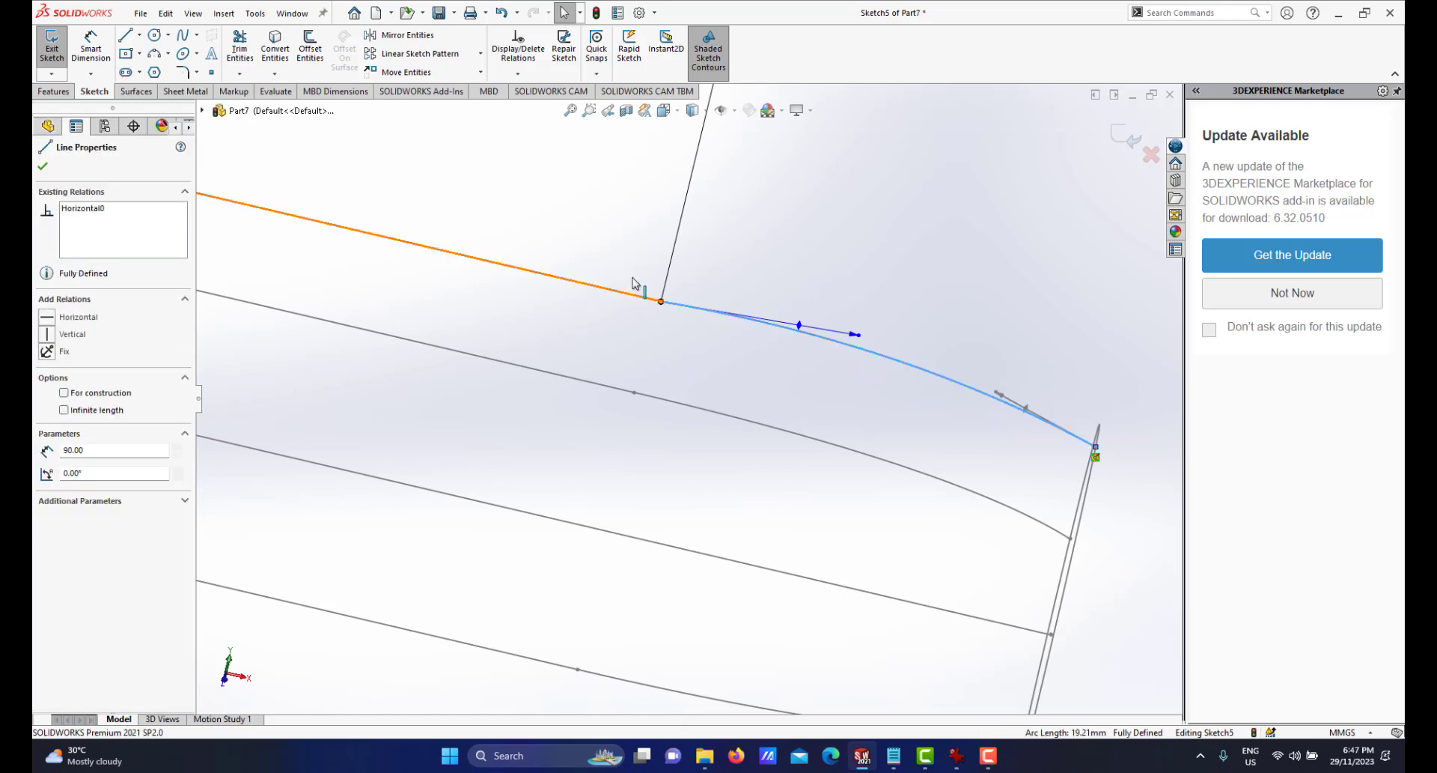
{"action": "left_click", "coordinate": [44, 166]}
In isometric view, mirror the upper line and spline about the Top Plane, keeping the originals, and exit the sketch.
{"action": "mouse_move", "coordinate": [610, 369]}
{"action": "middle_mouse_down"}
{"action": "mouse_move", "coordinate": [732, 449]}
{"action": "mouse_move", "coordinate": [732, 415]}
{"action": "mouse_move", "coordinate": [703, 433]}
{"action": "mouse_move", "coordinate": [721, 462]}
{"action": "mouse_move", "coordinate": [770, 381]}
{"action": "middle_mouse_up"}
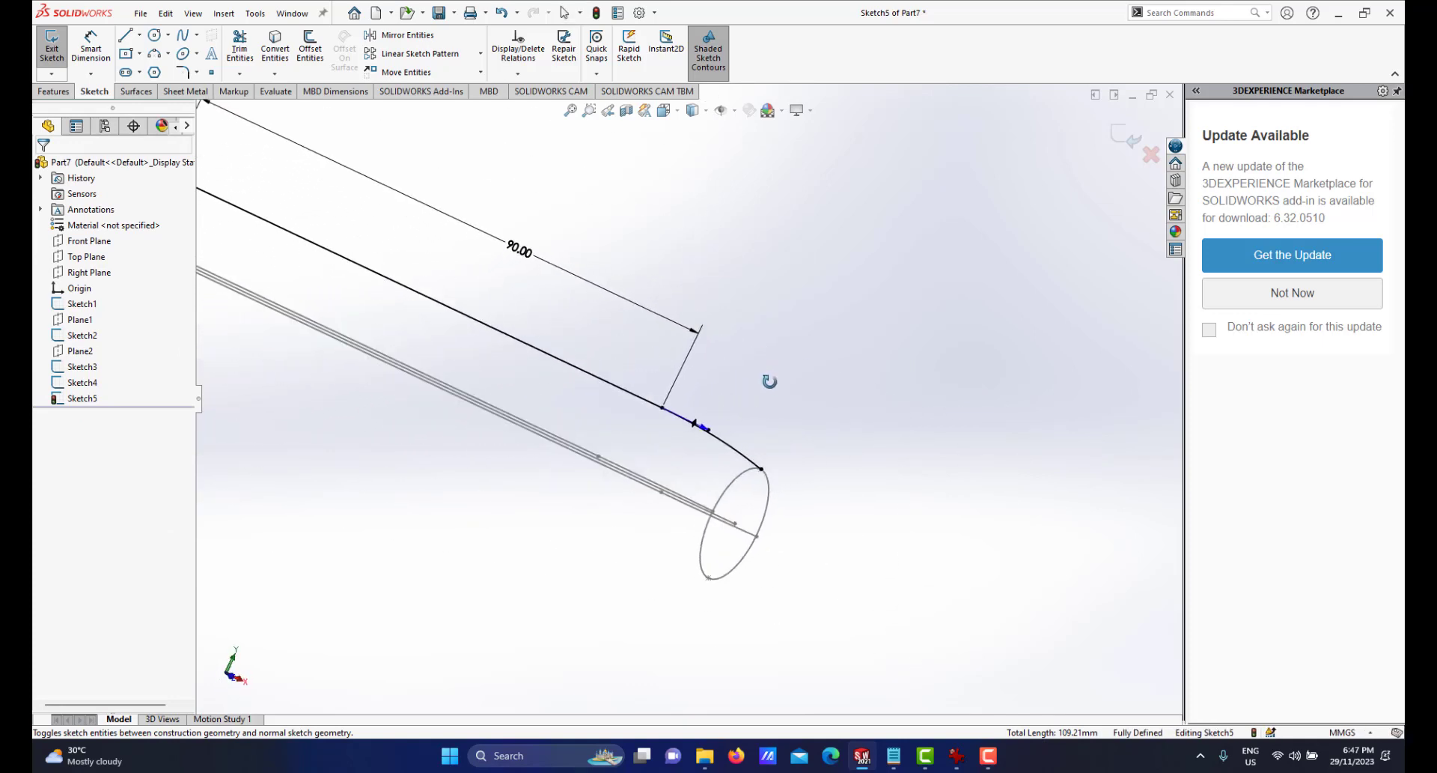
{"action": "scroll", "coordinate": [715, 424], "scroll_direction": "up", "scroll_amount": 5}
{"action": "middle_click_drag", "start_coordinate": [615, 437], "coordinate": [649, 448]}
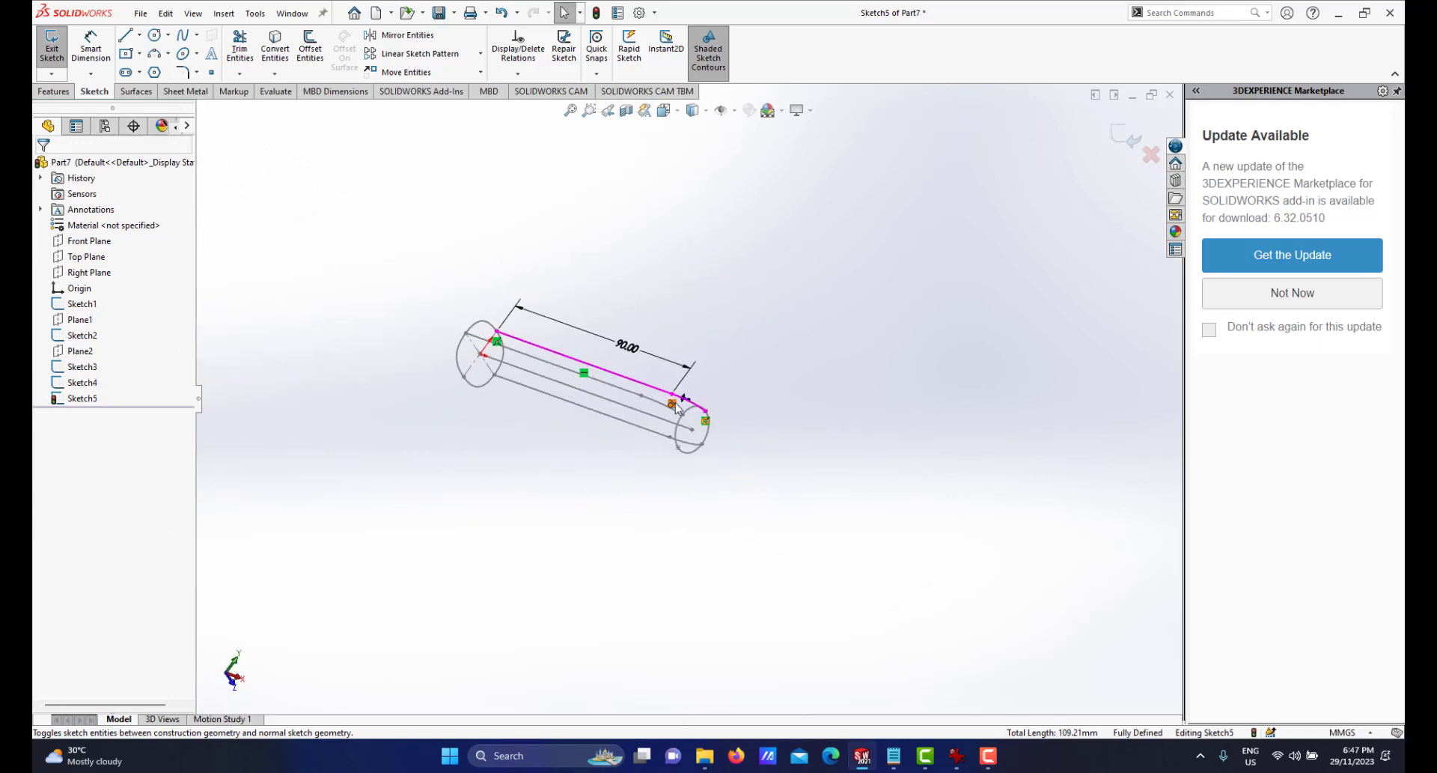
{"action": "key", "text": "space"}
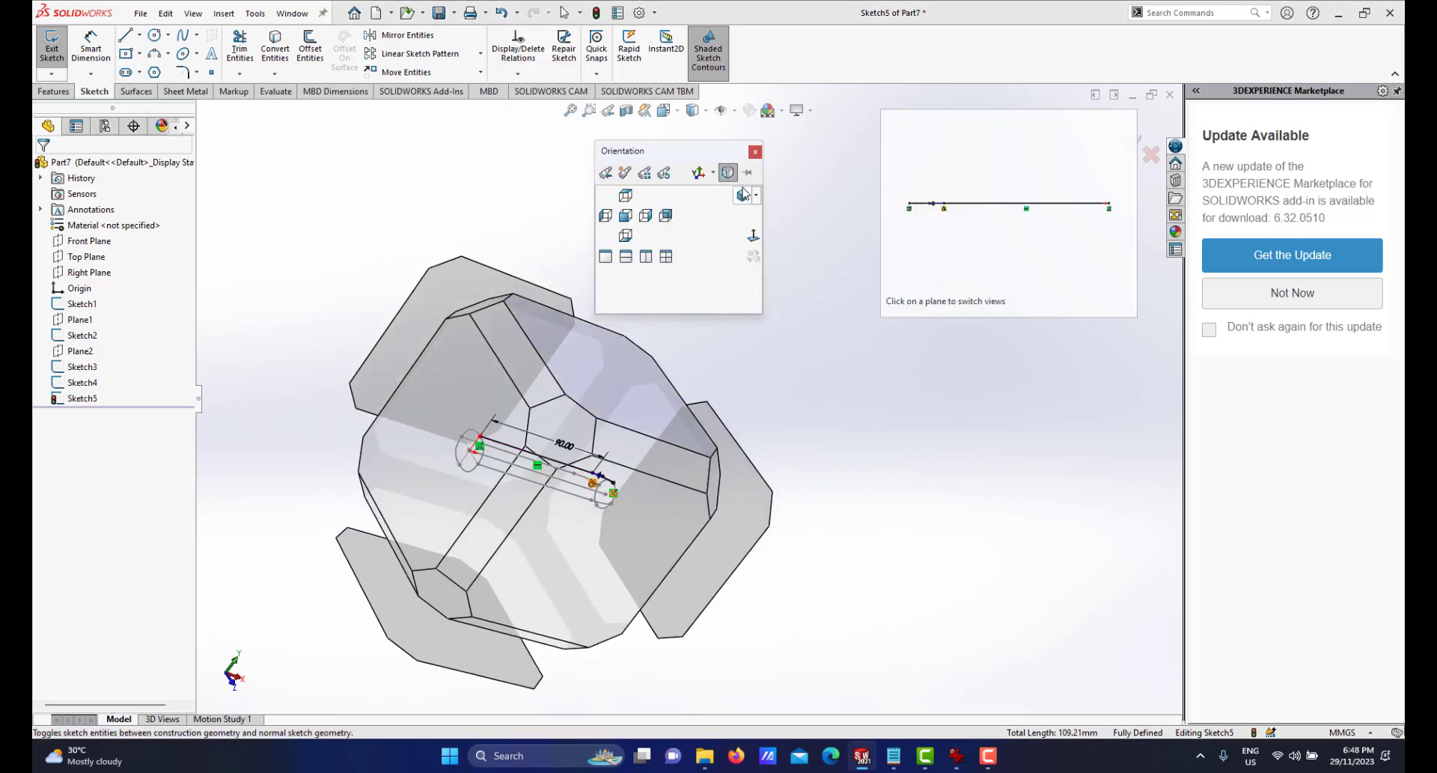
{"action": "left_click", "coordinate": [743, 194]}
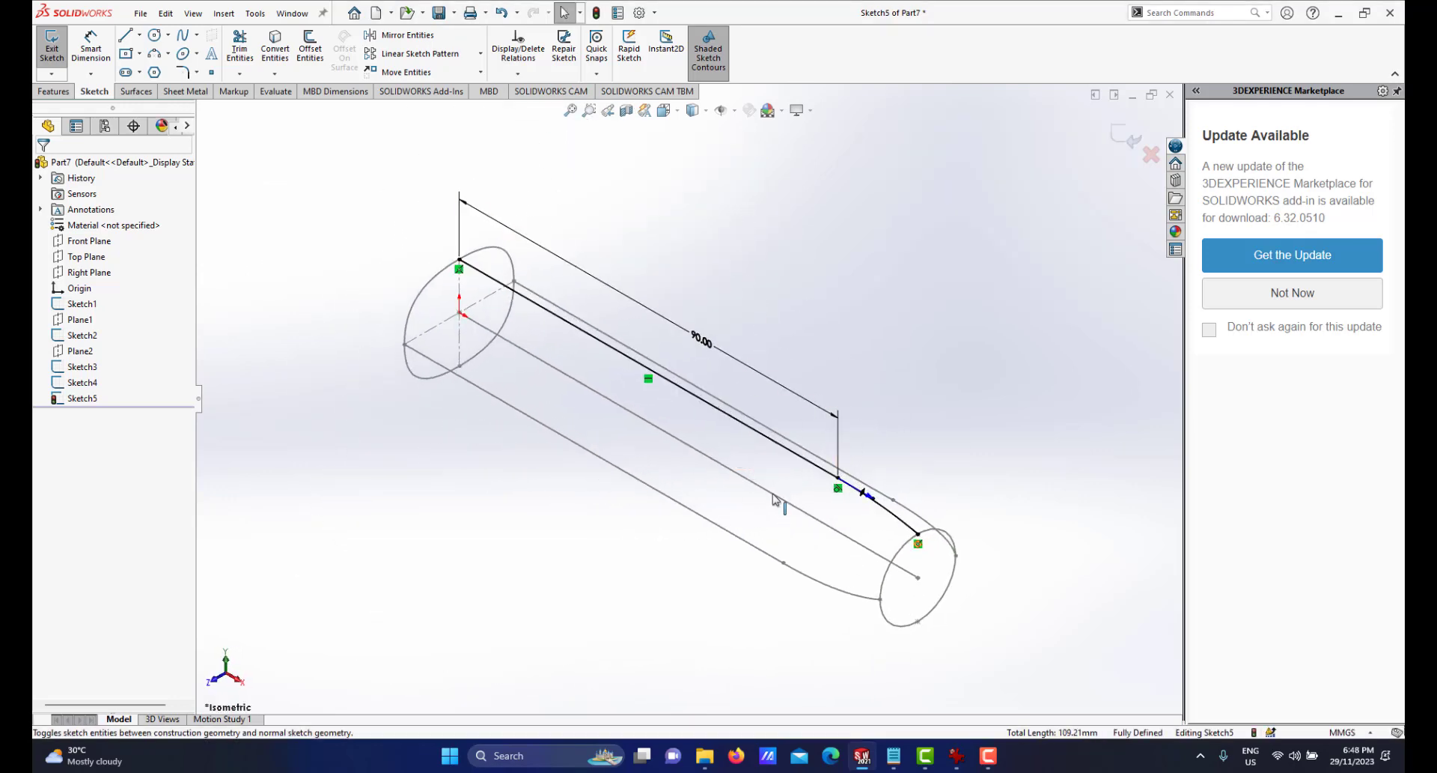
{"action": "left_click", "coordinate": [404, 37]}
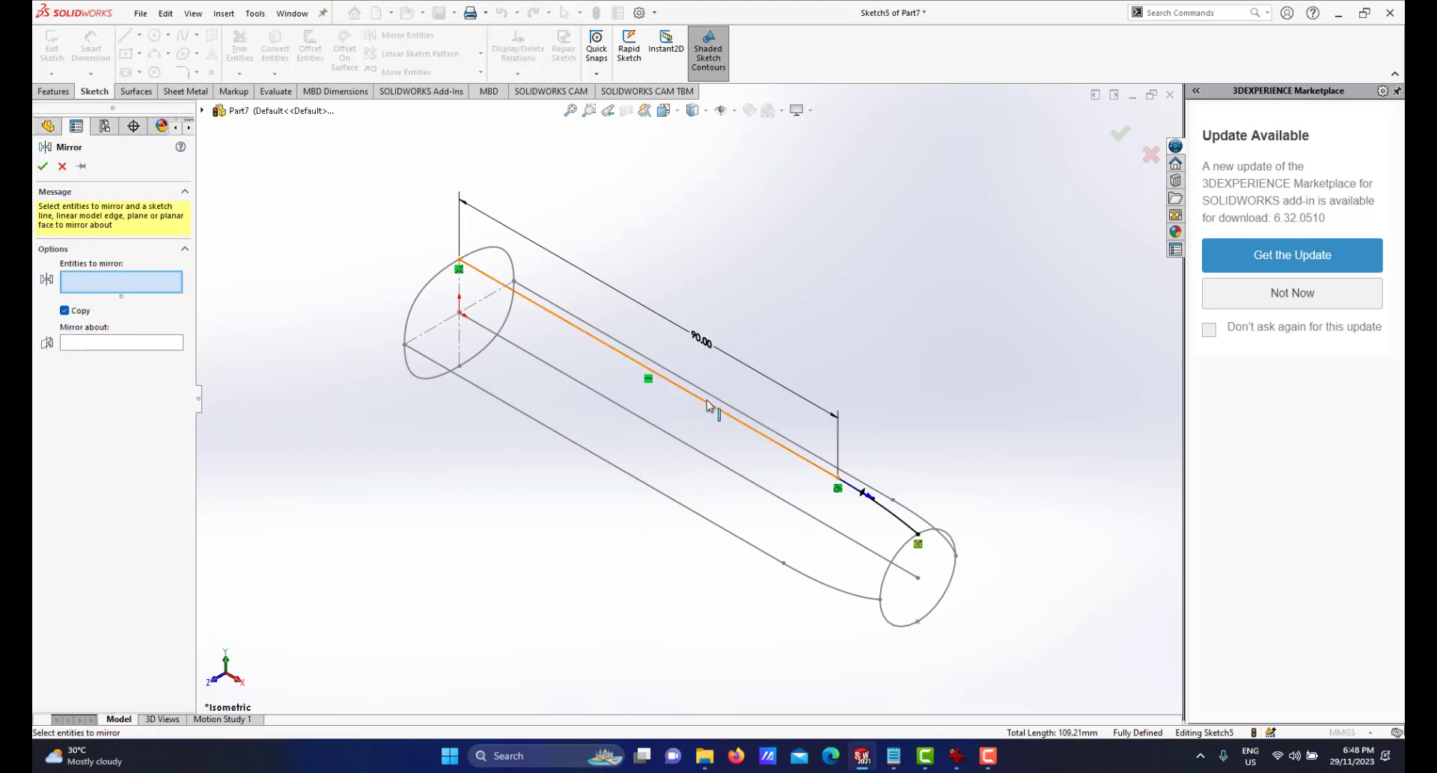
{"action": "left_click", "coordinate": [711, 406]}
{"action": "left_click", "coordinate": [898, 521]}
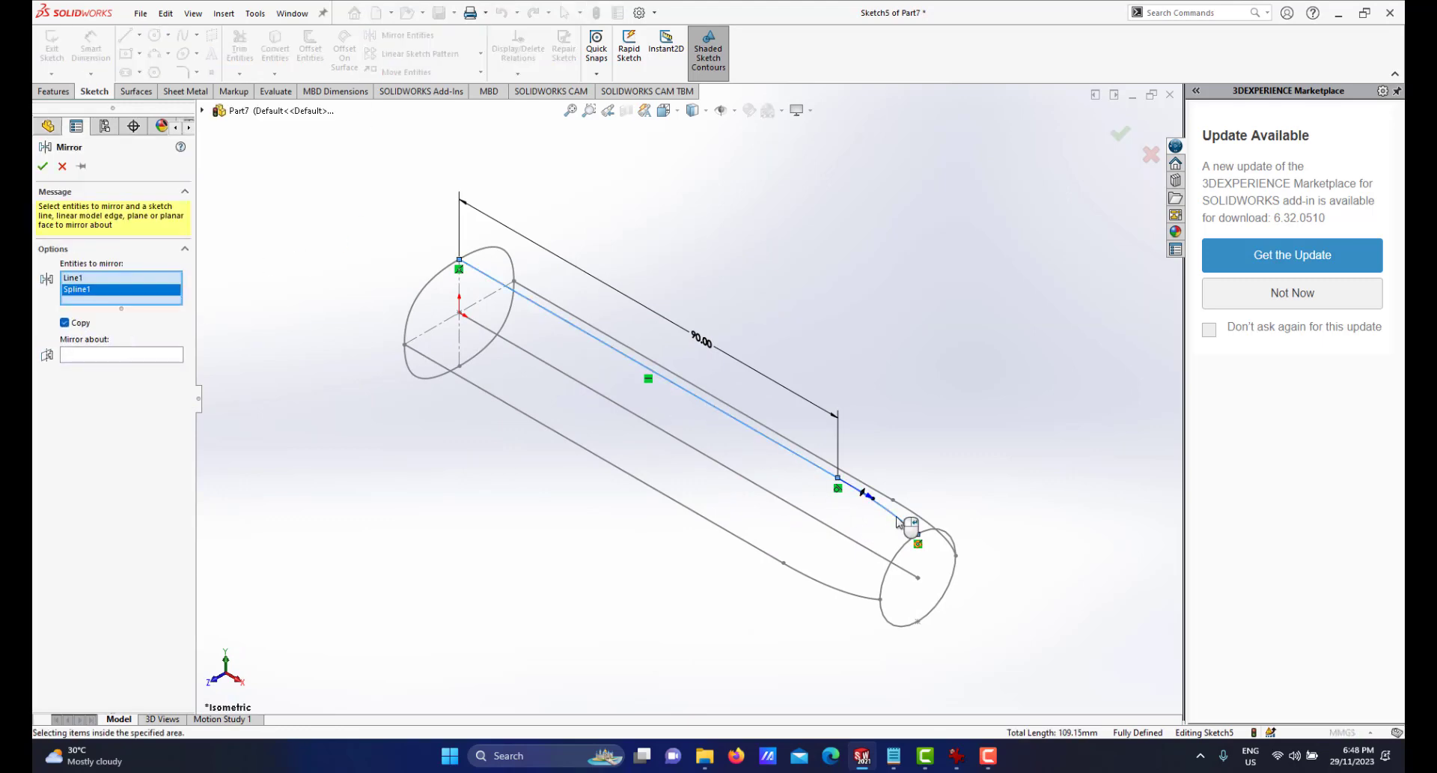
{"action": "left_click", "coordinate": [69, 358]}
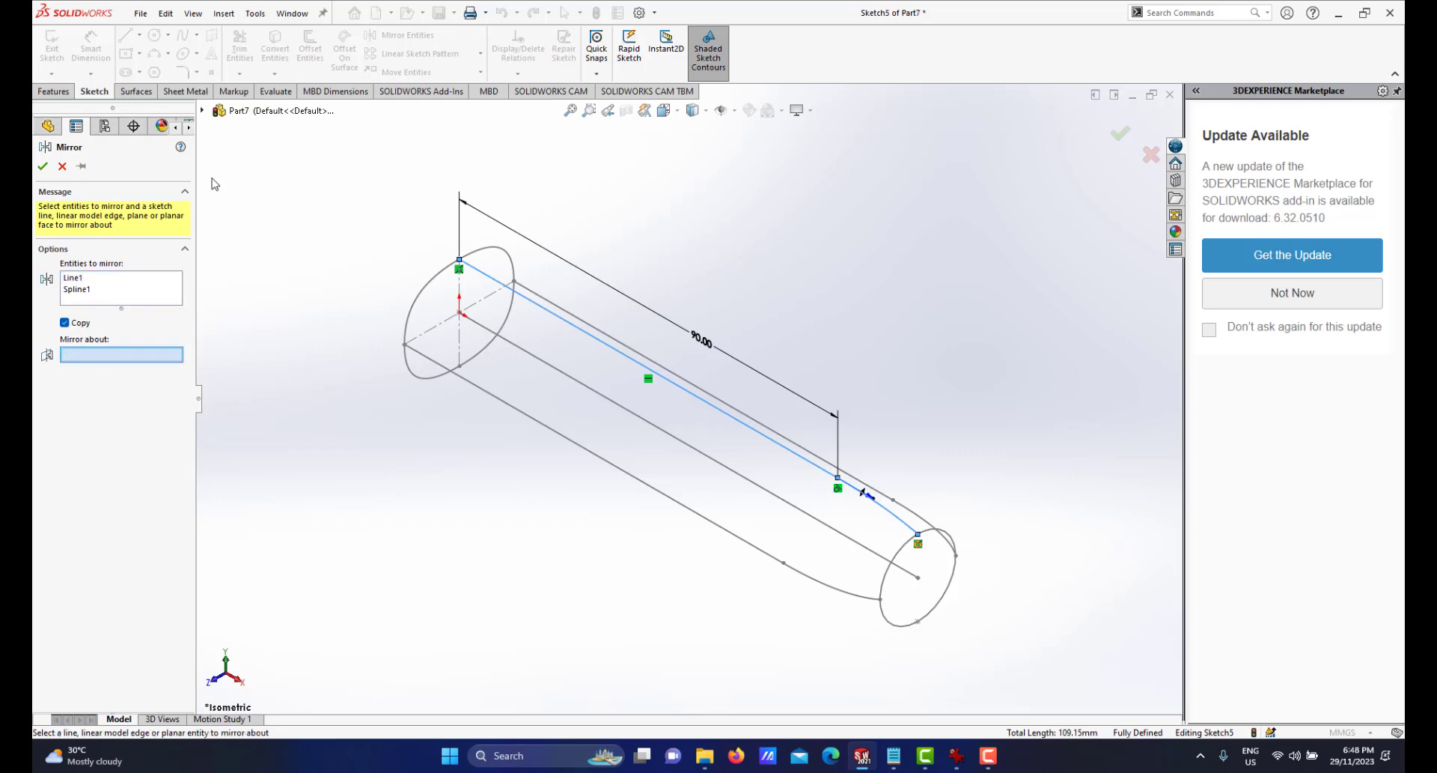
{"action": "left_click", "coordinate": [203, 111]}
{"action": "left_click", "coordinate": [263, 204]}
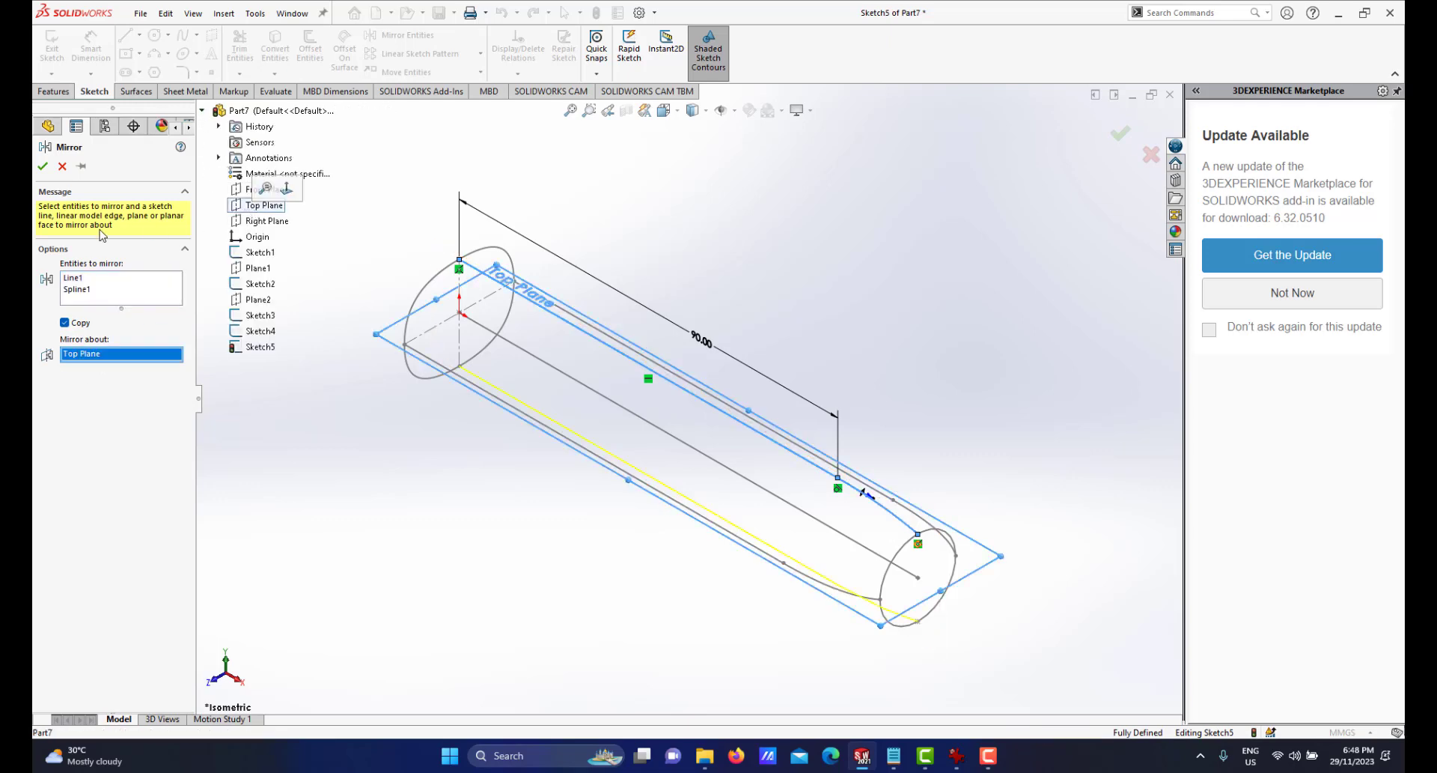
{"action": "left_click", "coordinate": [42, 166]}
{"action": "scroll", "coordinate": [987, 250], "scroll_direction": "up", "scroll_amount": 4}
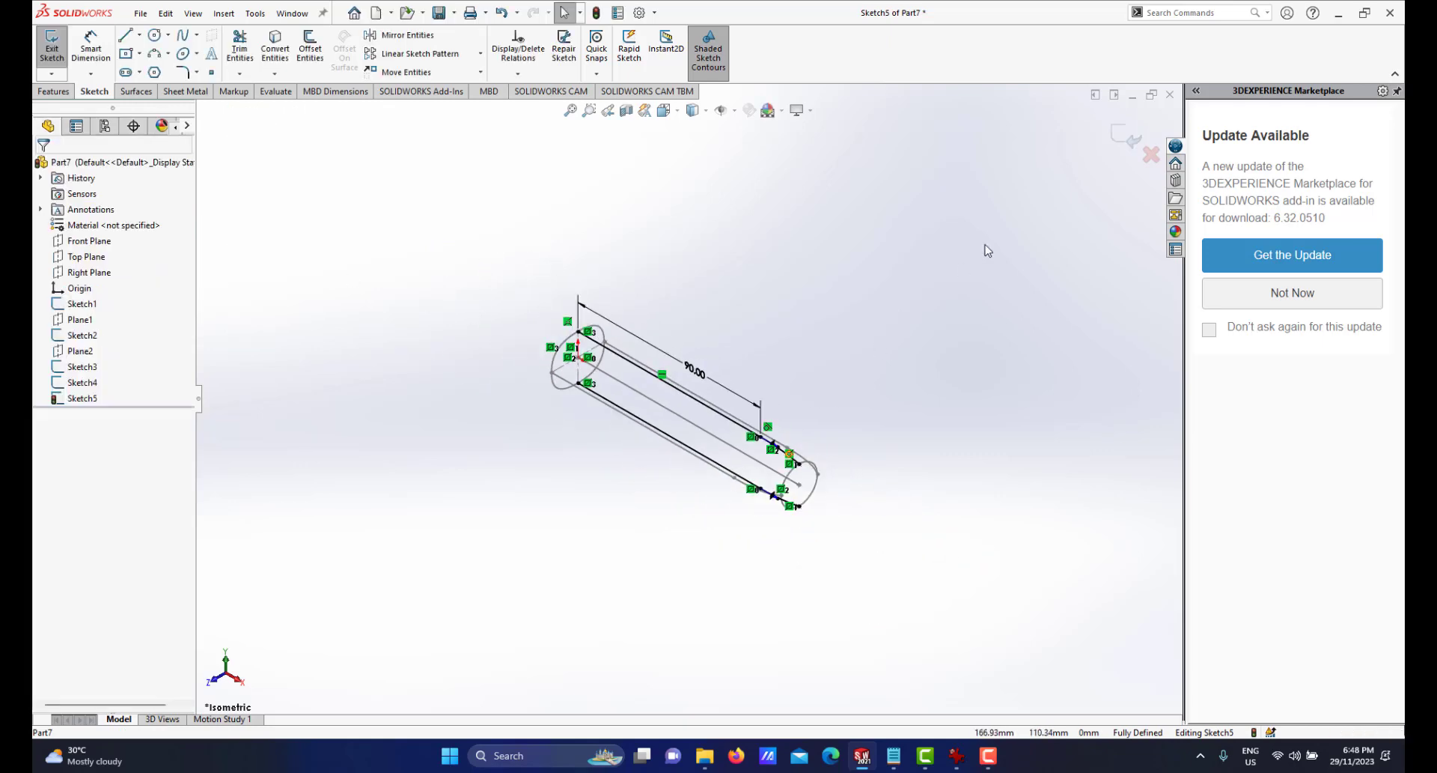
{"action": "left_click", "coordinate": [1115, 143]}
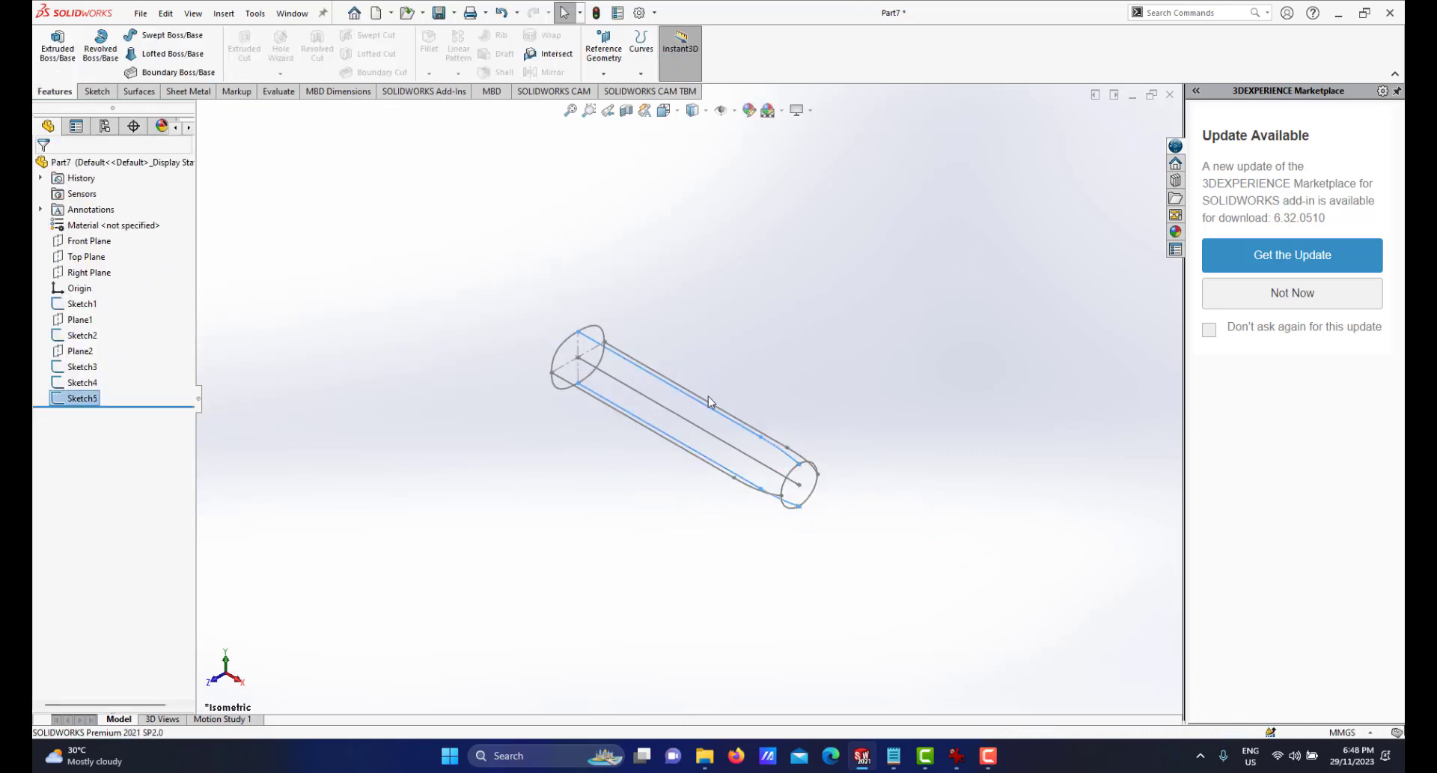
Start a Lofted Boss/Base using the rounded end sketch and the circular end sketch as profiles.
{"action": "scroll", "coordinate": [743, 442], "scroll_direction": "down", "scroll_amount": 3}
{"action": "mouse_move", "coordinate": [742, 442]}
{"action": "middle_mouse_down"}
{"action": "mouse_move", "coordinate": [770, 362]}
{"action": "mouse_move", "coordinate": [732, 456]}
{"action": "mouse_move", "coordinate": [773, 398]}
{"action": "mouse_move", "coordinate": [731, 449]}
{"action": "mouse_move", "coordinate": [779, 350]}
{"action": "mouse_move", "coordinate": [742, 404]}
{"action": "mouse_move", "coordinate": [761, 357]}
{"action": "mouse_move", "coordinate": [709, 382]}
{"action": "mouse_move", "coordinate": [728, 388]}
{"action": "mouse_move", "coordinate": [709, 366]}
{"action": "middle_mouse_up"}
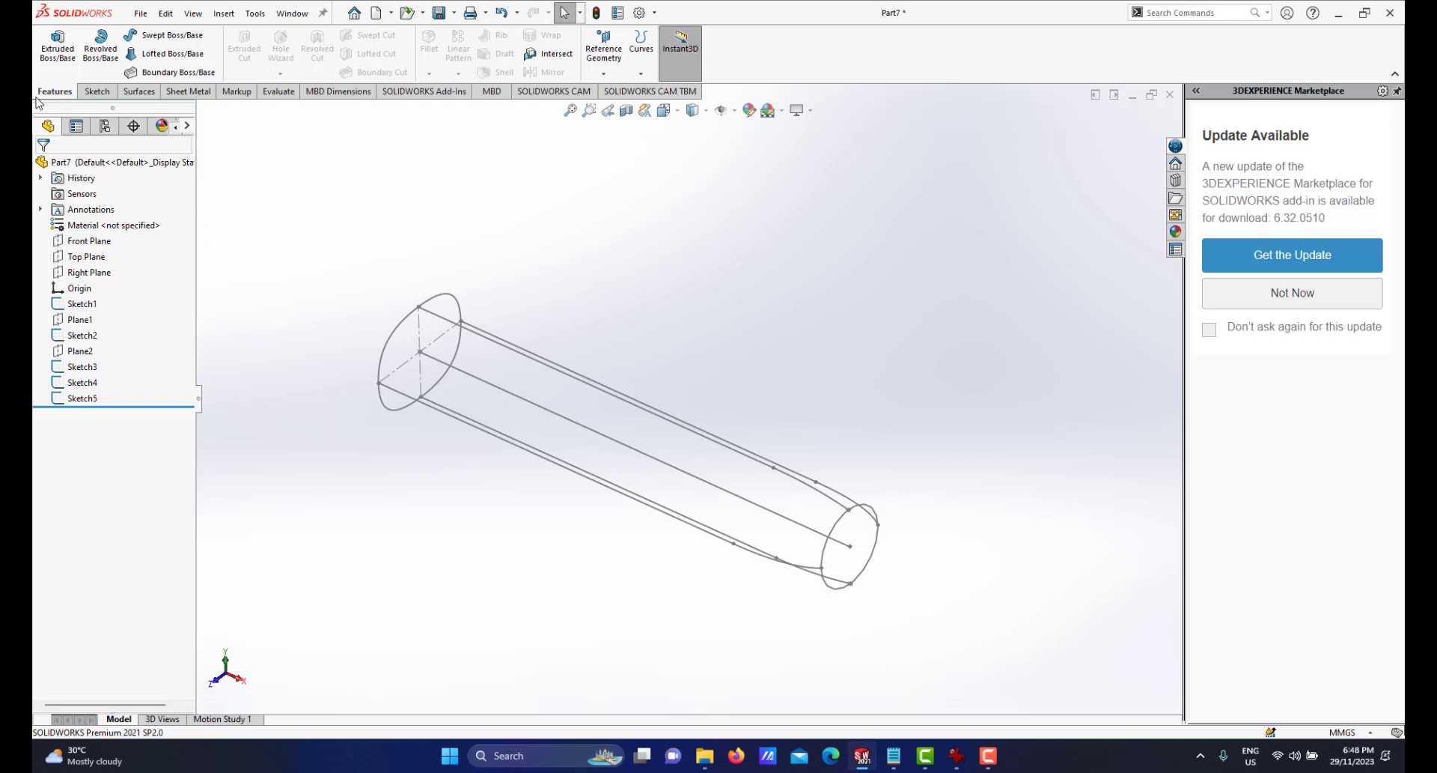
{"action": "left_click", "coordinate": [169, 53]}
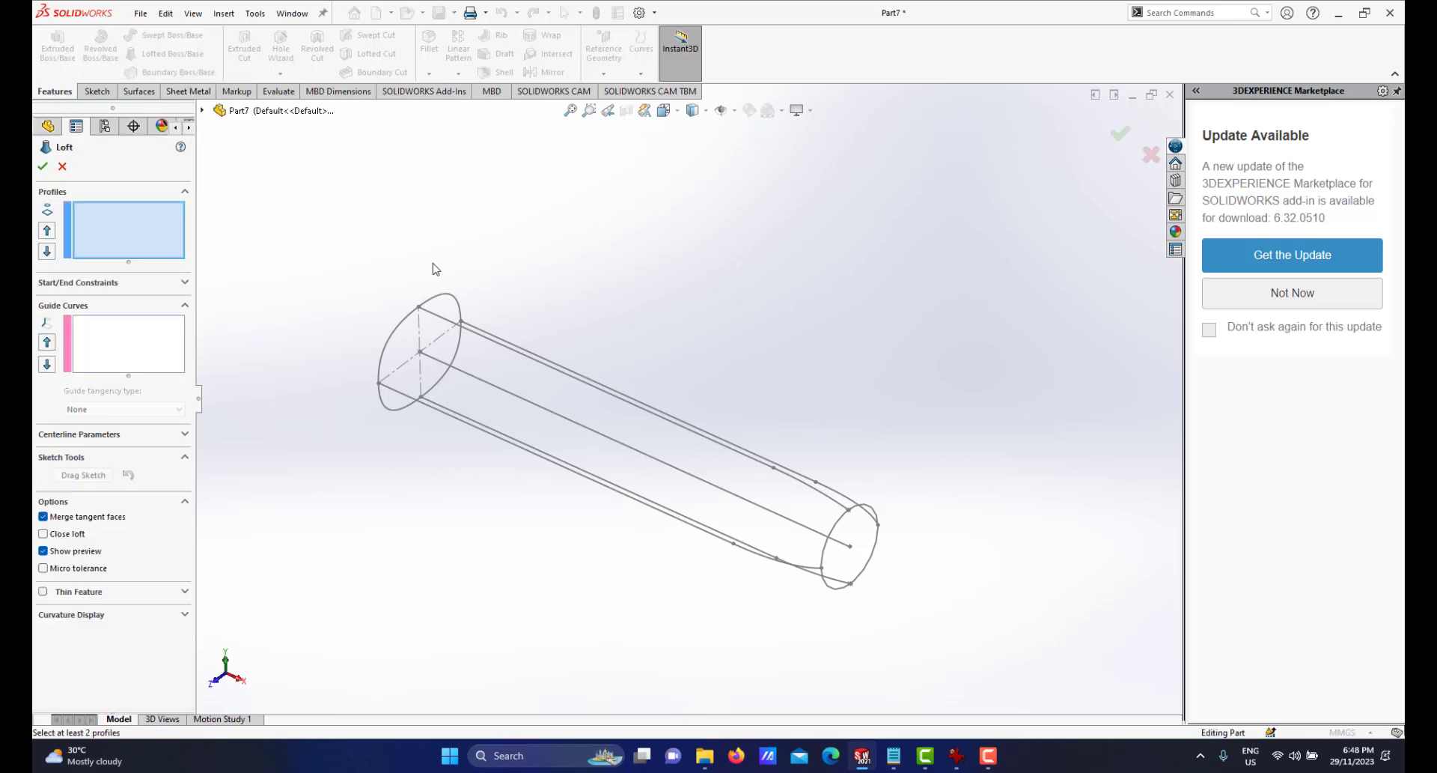
{"action": "scroll", "coordinate": [414, 382], "scroll_direction": "down", "scroll_amount": 2}
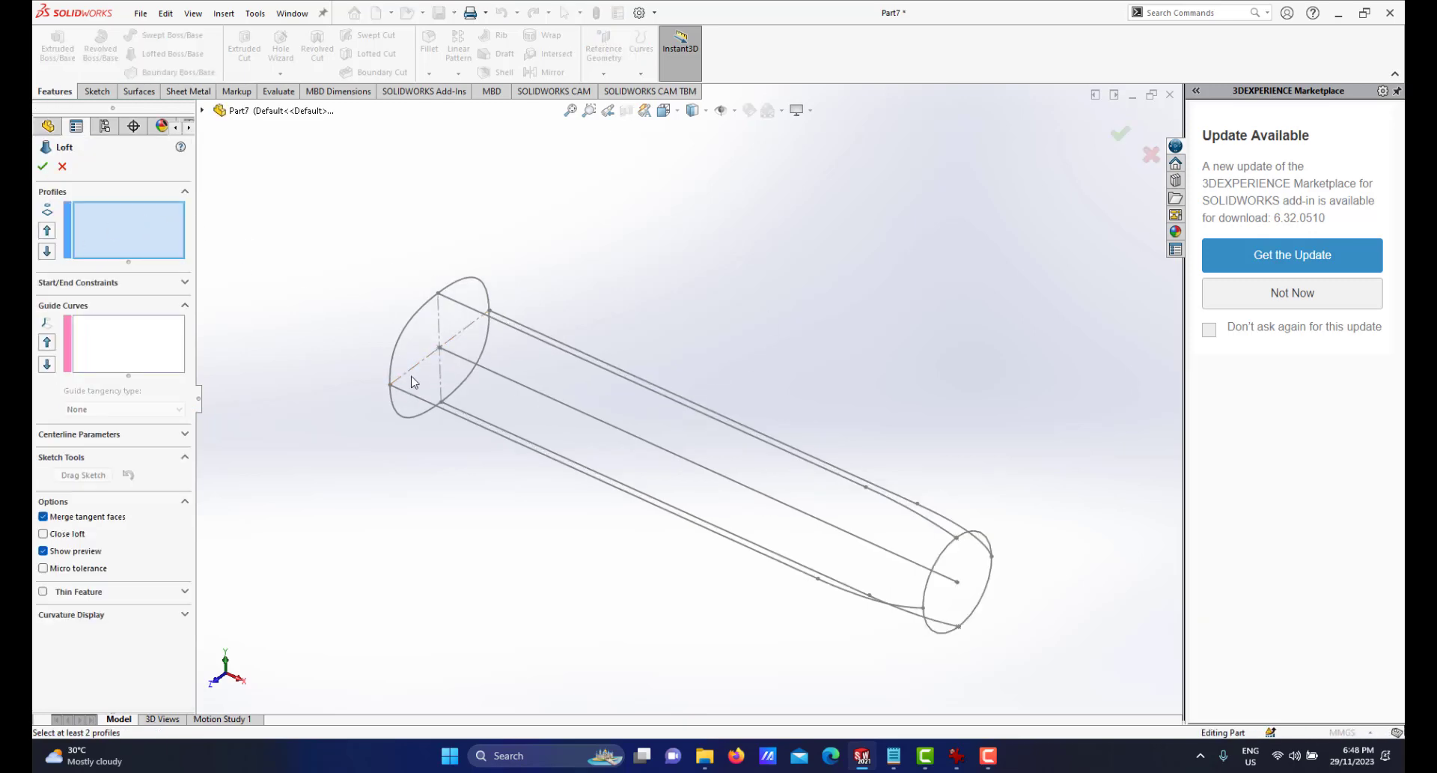
{"action": "scroll", "coordinate": [564, 383], "scroll_direction": "up", "scroll_amount": 3}
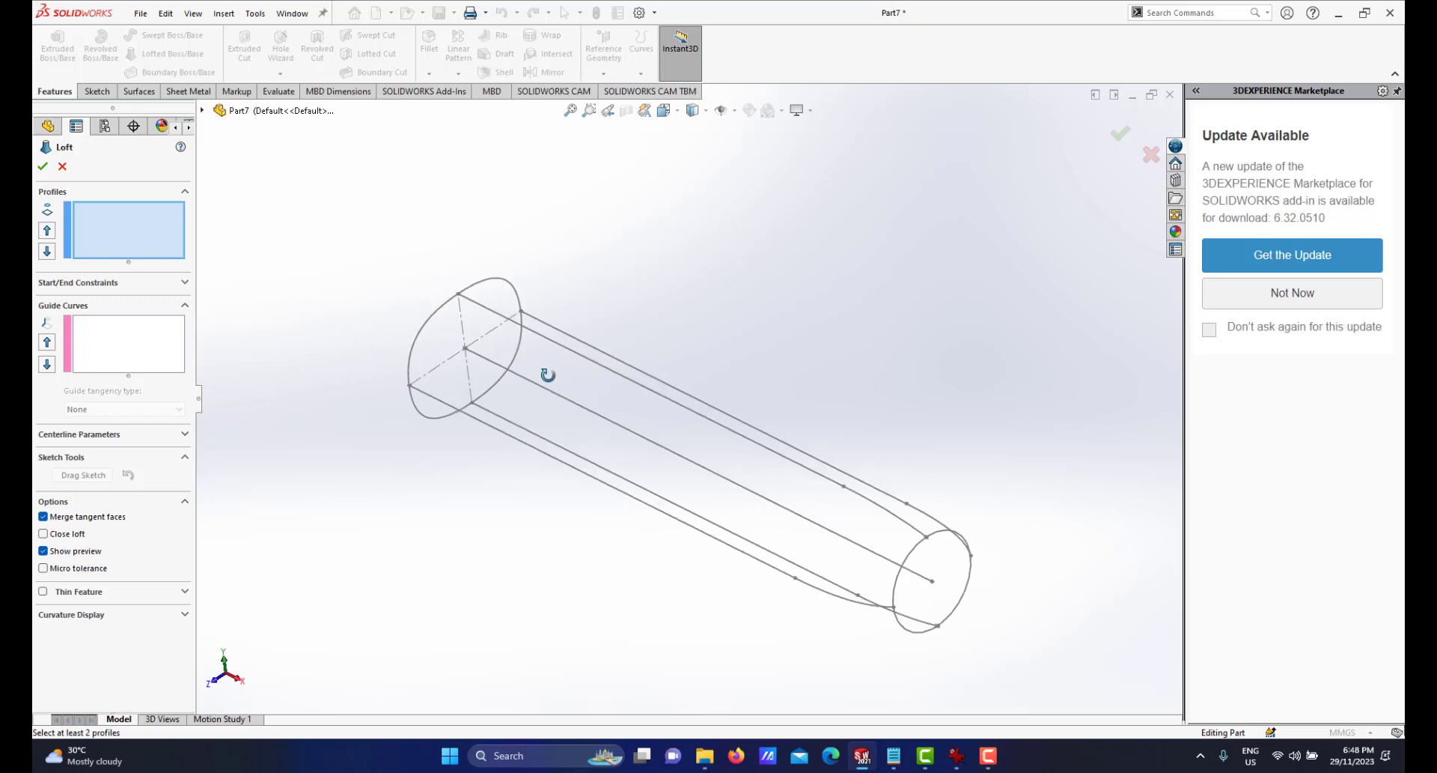
{"action": "mouse_move", "coordinate": [573, 372]}
{"action": "middle_mouse_down"}
{"action": "mouse_move", "coordinate": [587, 343]}
{"action": "mouse_move", "coordinate": [504, 369]}
{"action": "middle_mouse_up"}
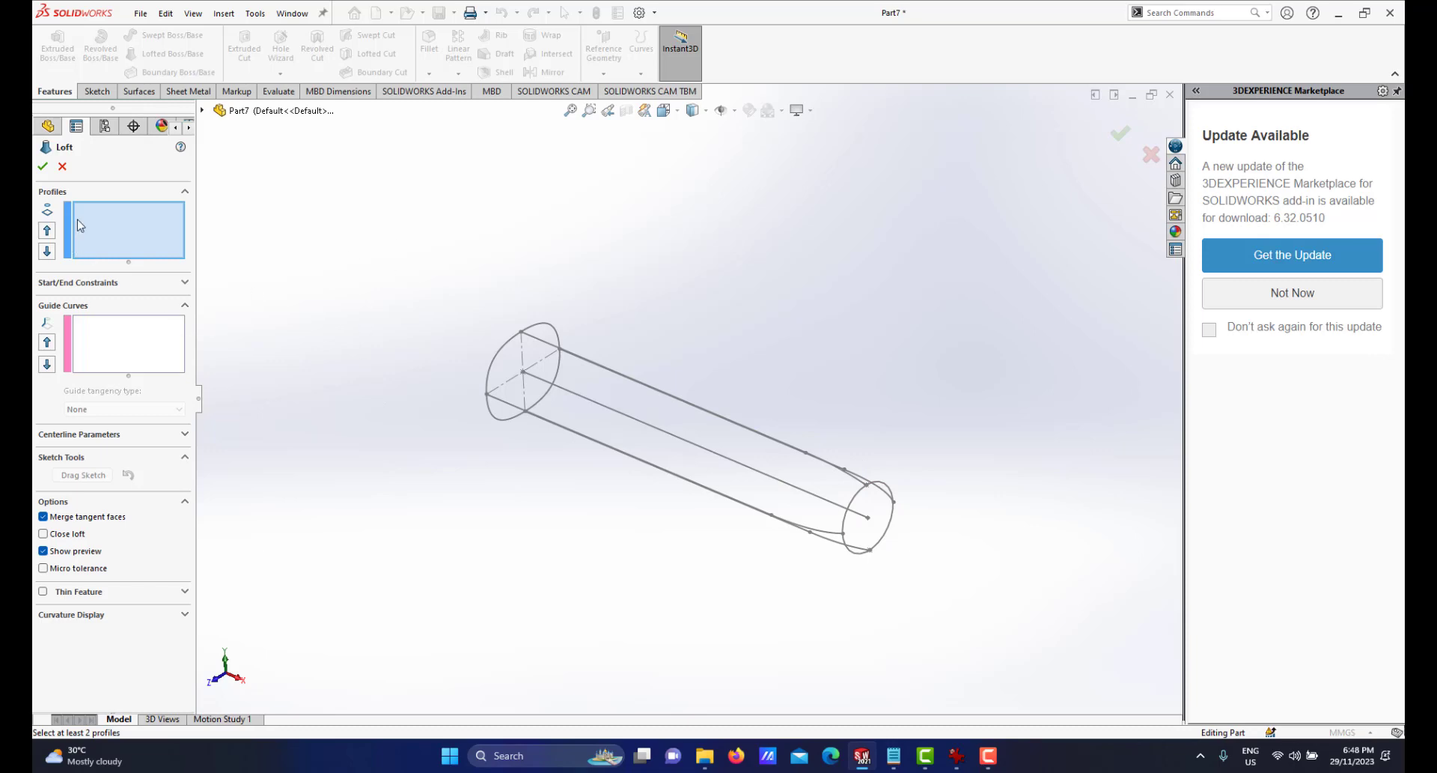
{"action": "left_click", "coordinate": [488, 379]}
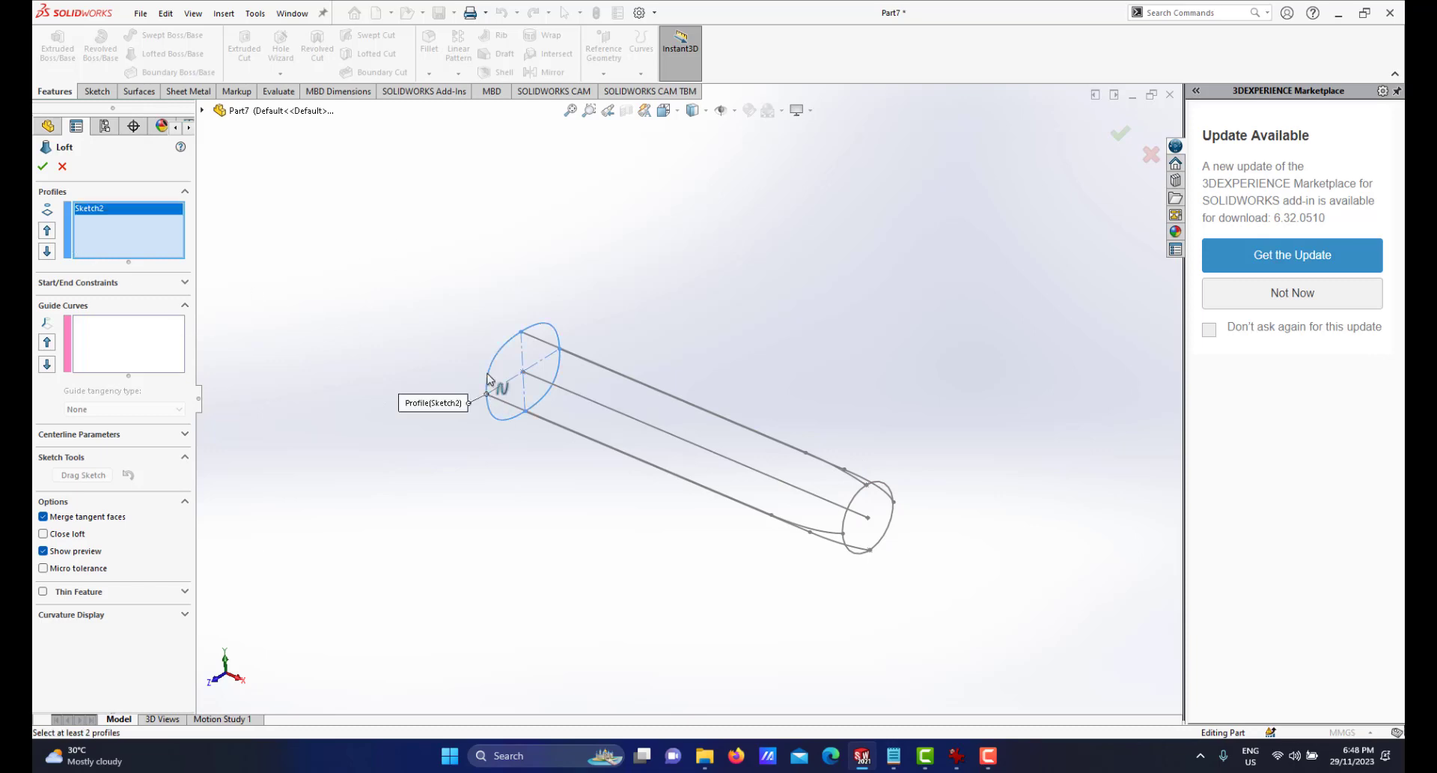
{"action": "left_click", "coordinate": [842, 524]}
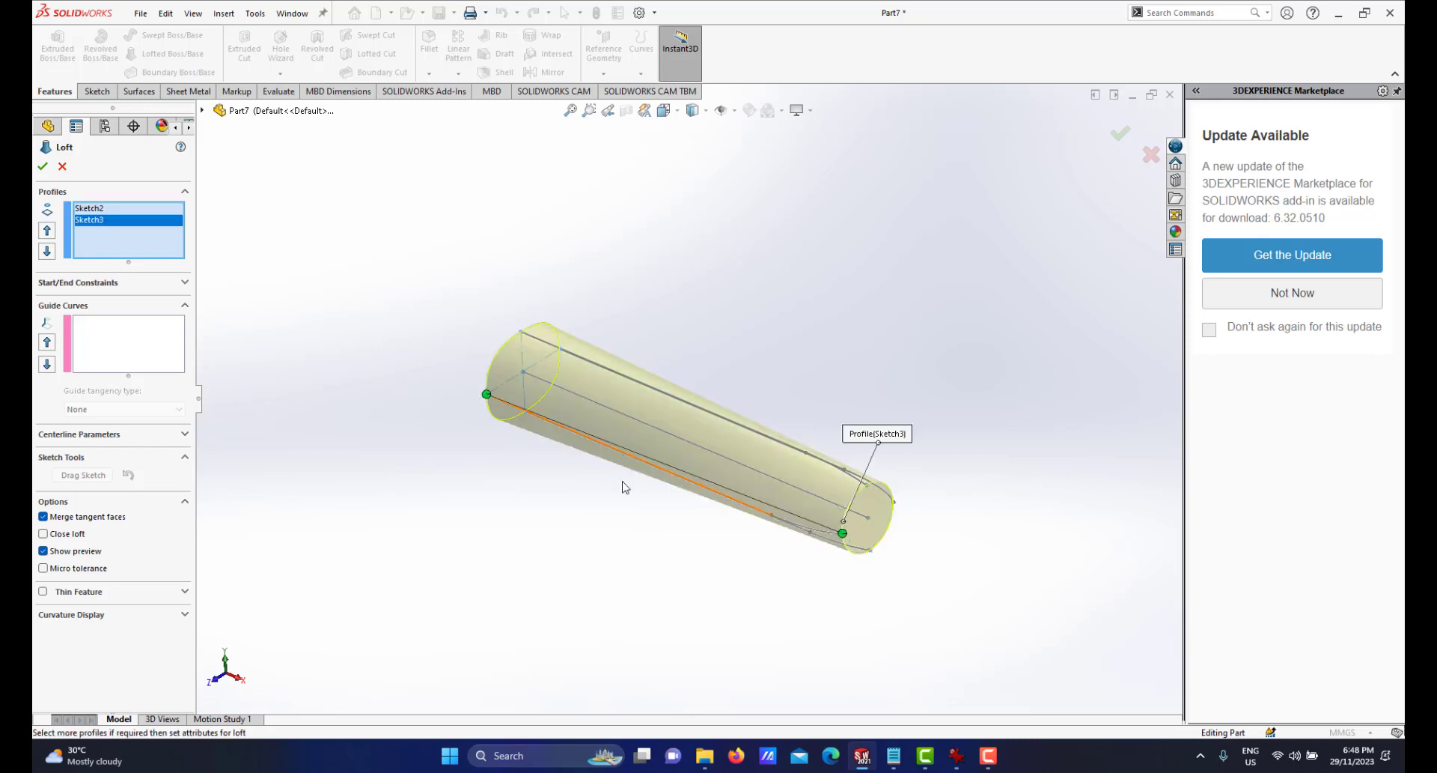
Add the far side outline, line and spline together, as the loft's first guide curve using an open-loop selection.
{"action": "middle_click_drag", "start_coordinate": [622, 487], "coordinate": [629, 578]}
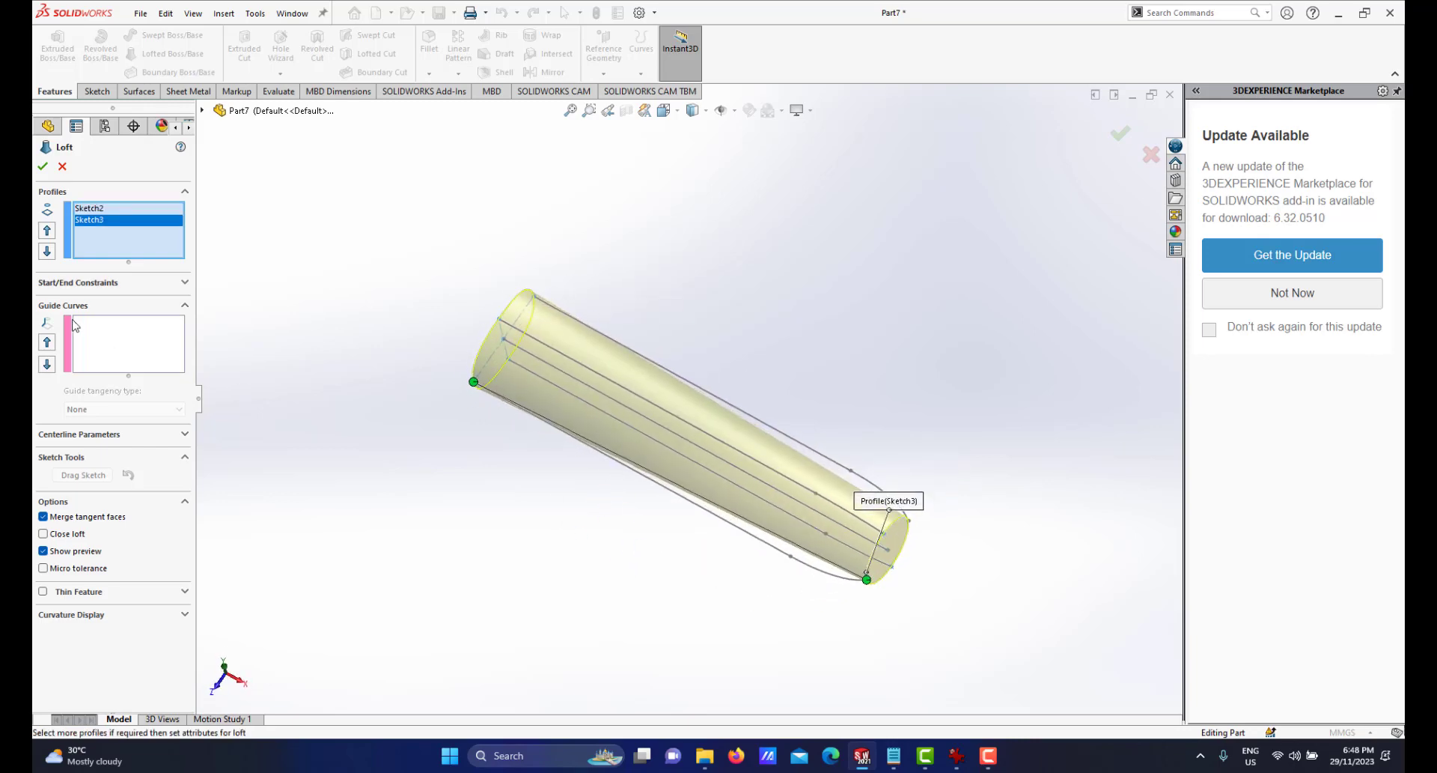
{"action": "left_click", "coordinate": [91, 347]}
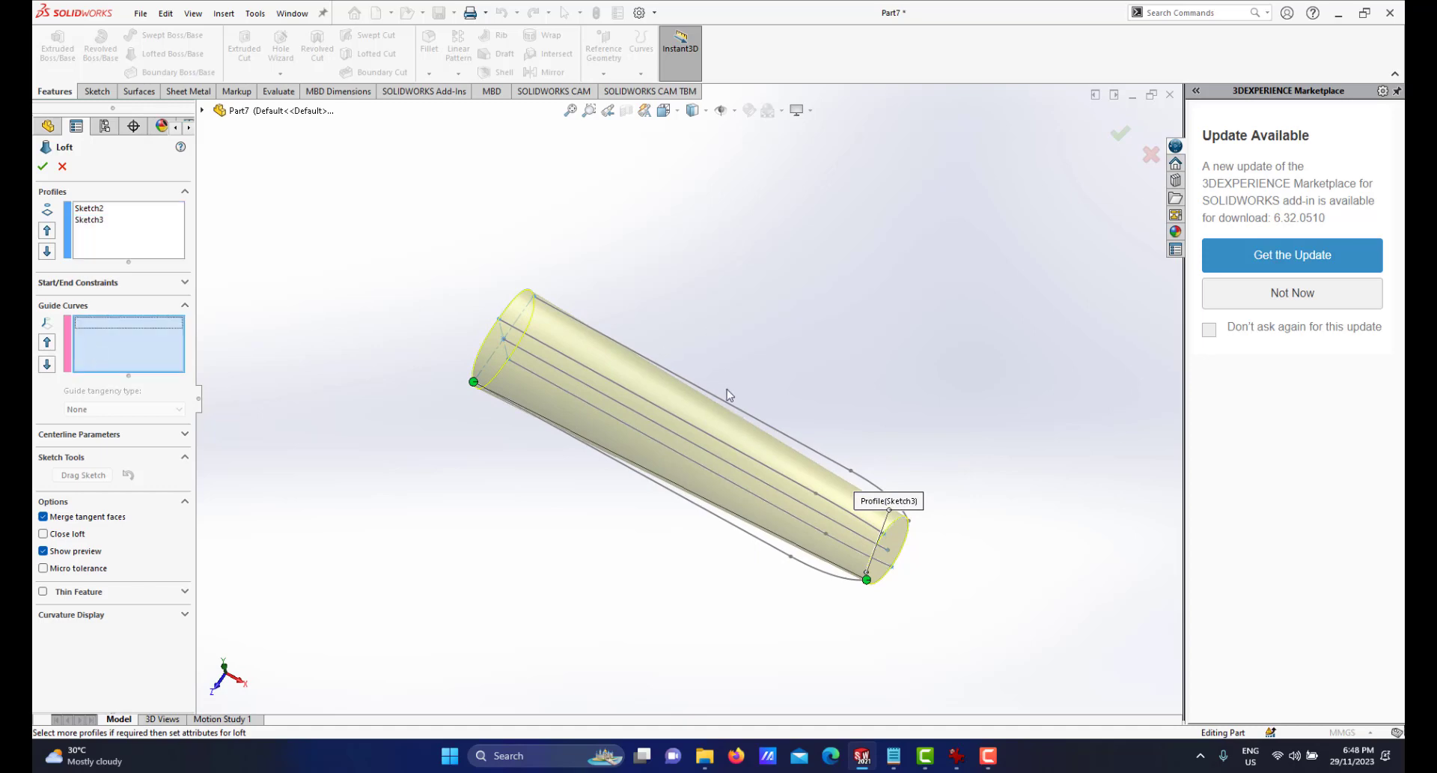
{"action": "scroll", "coordinate": [747, 378], "scroll_direction": "down", "scroll_amount": 2}
{"action": "right_click", "coordinate": [718, 276]}
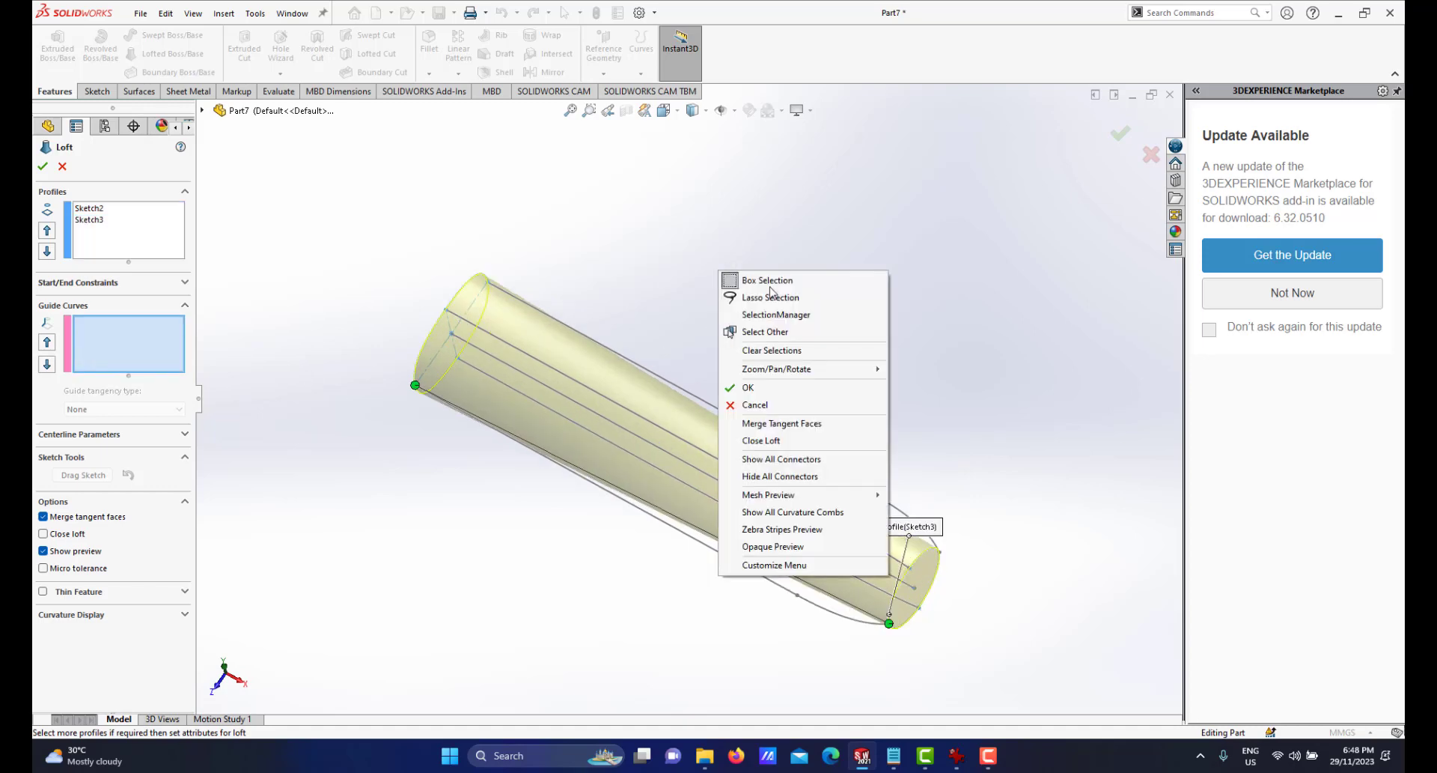
{"action": "left_click", "coordinate": [764, 312]}
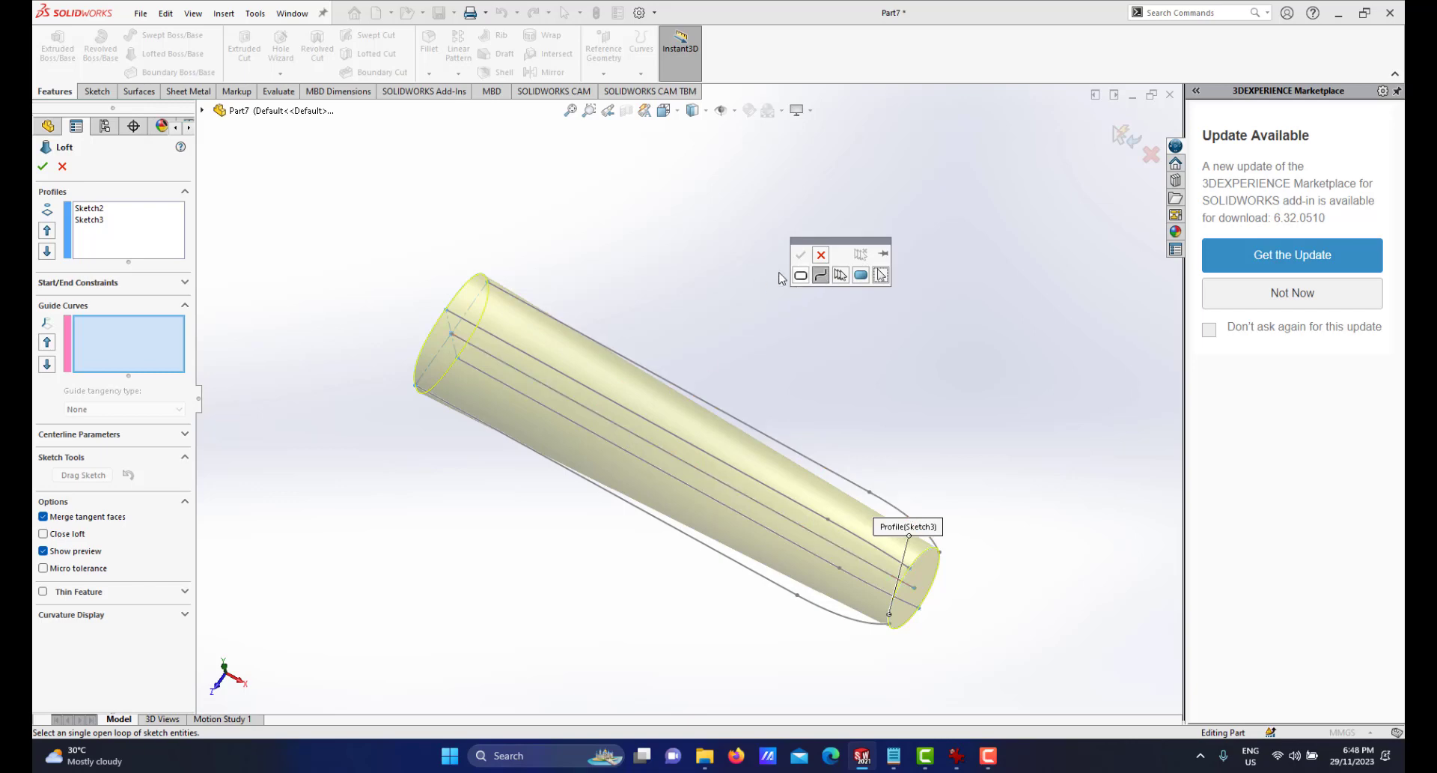
{"action": "left_click", "coordinate": [661, 379]}
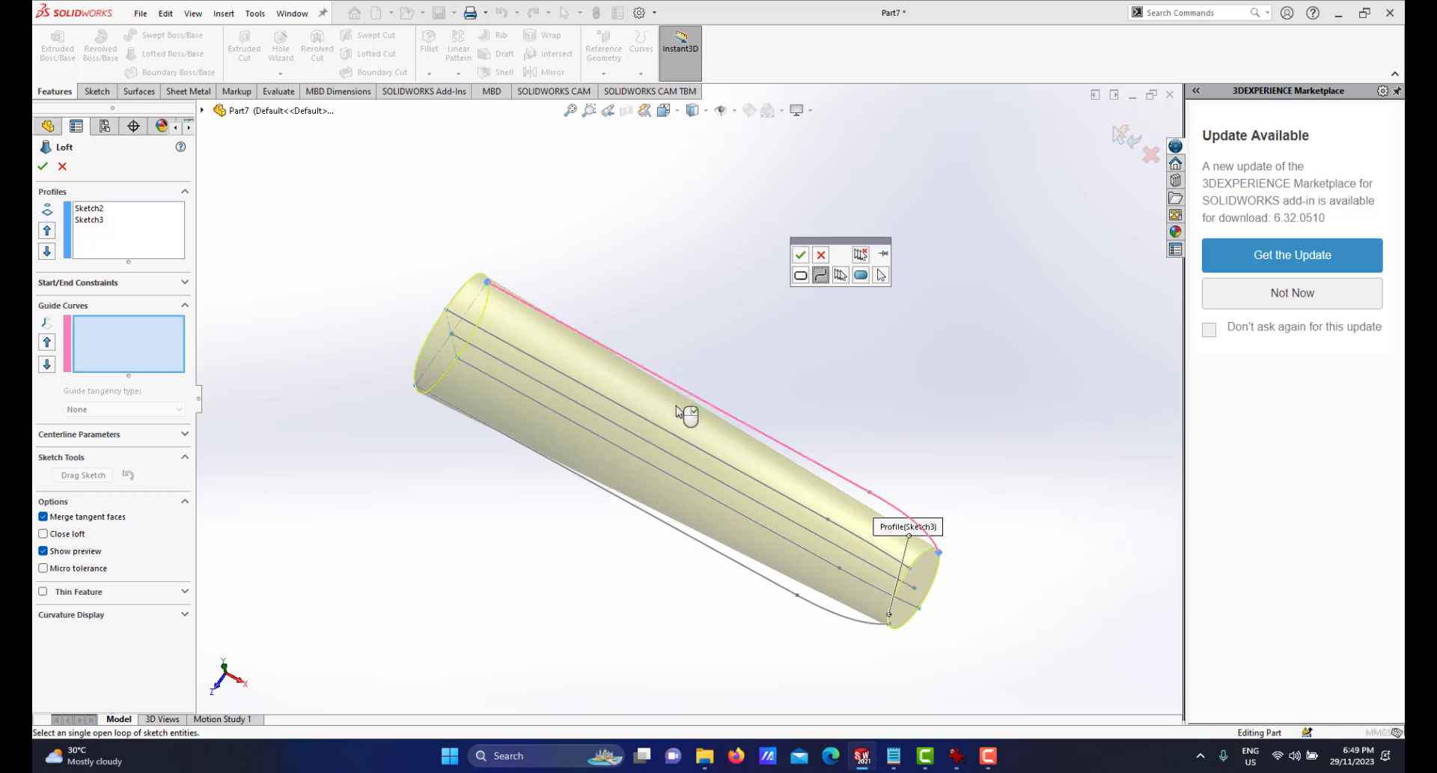
{"action": "left_click", "coordinate": [801, 259]}
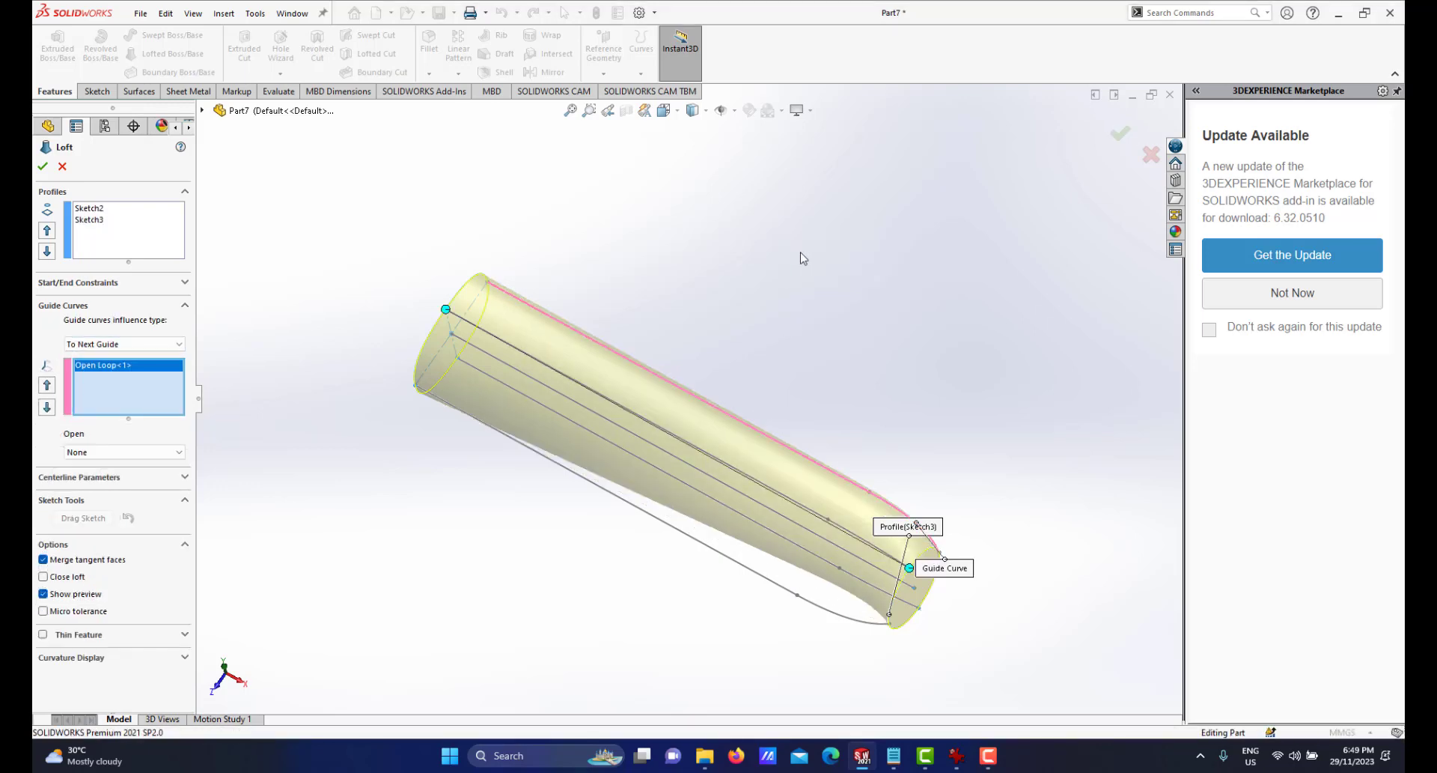
Add the near side outline as the second open-loop guide curve of the loft.
{"action": "right_click", "coordinate": [734, 263]}
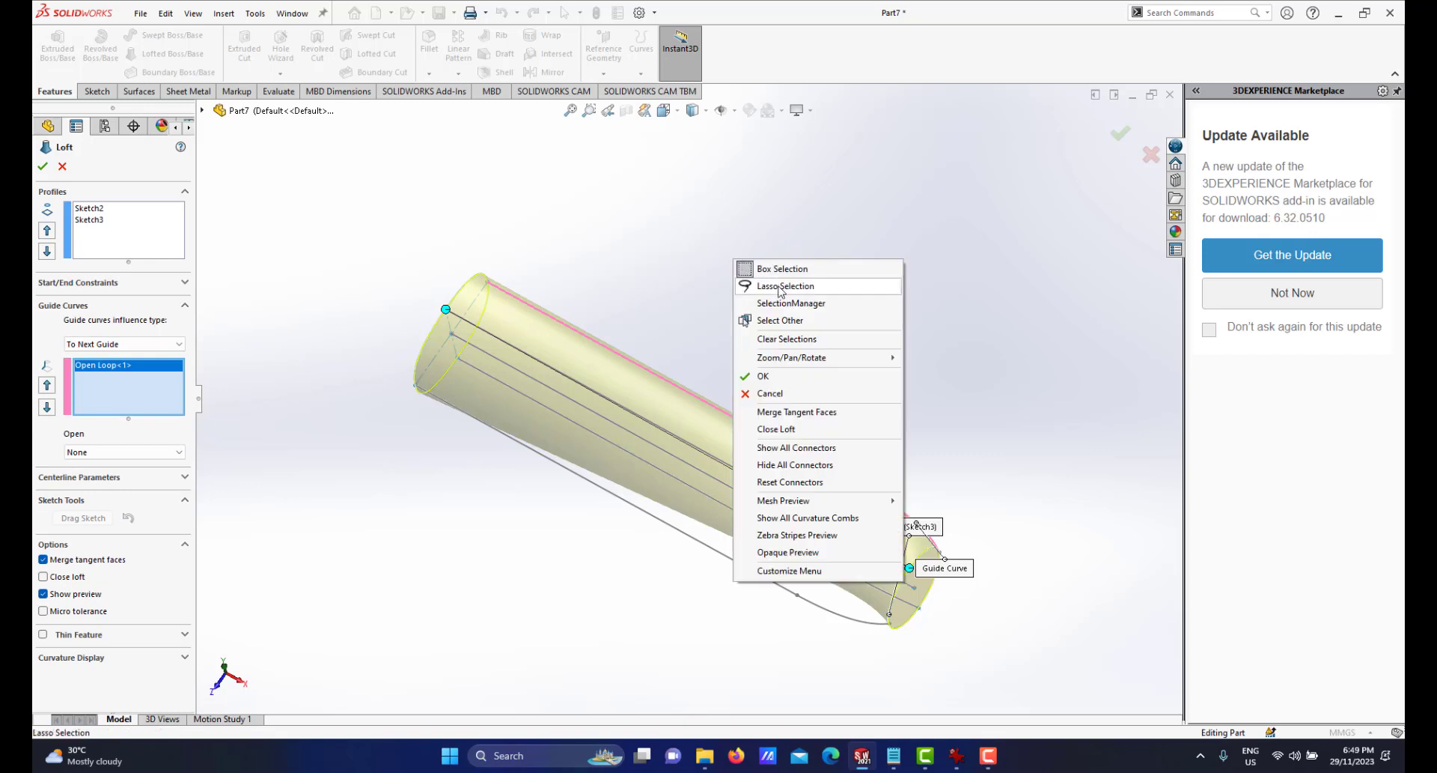
{"action": "left_click", "coordinate": [779, 309]}
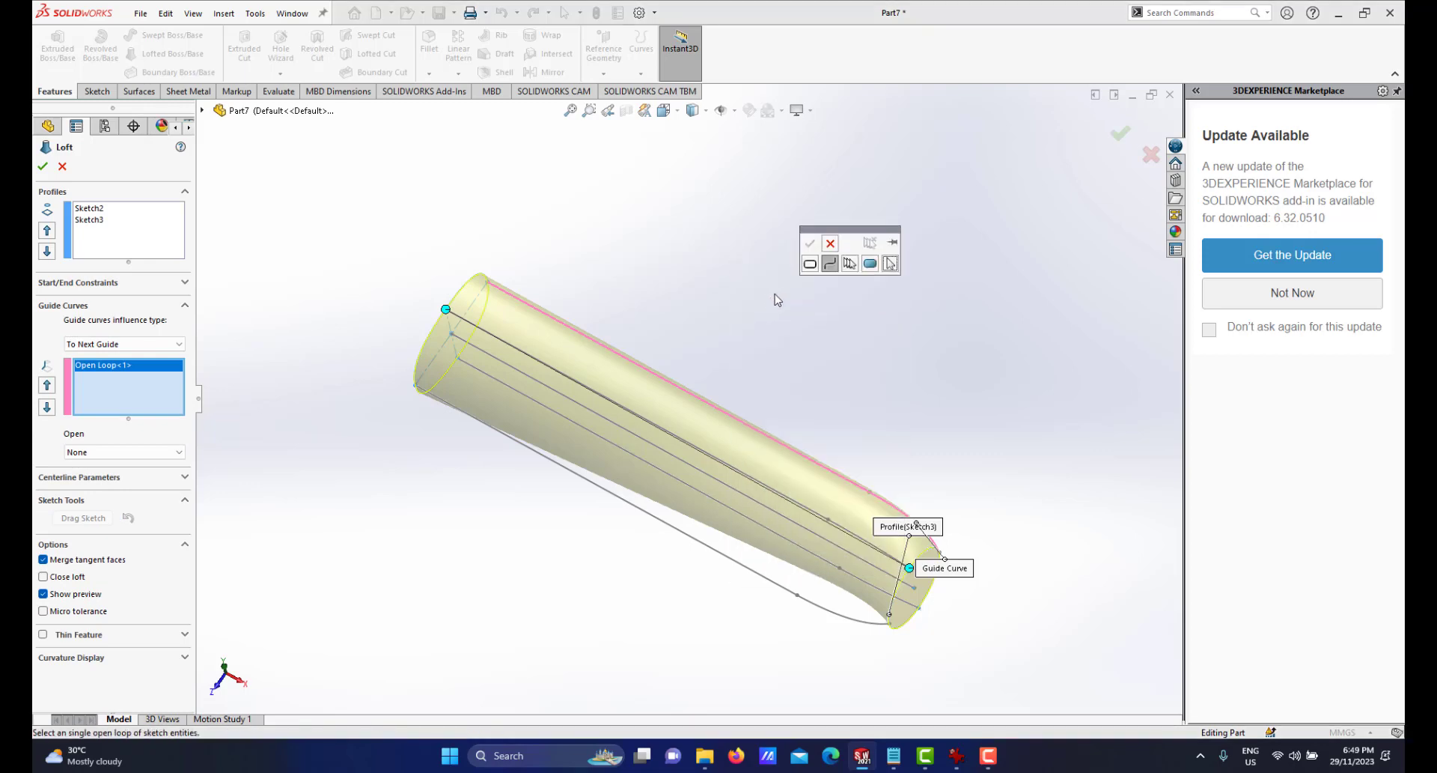
{"action": "left_click", "coordinate": [591, 482]}
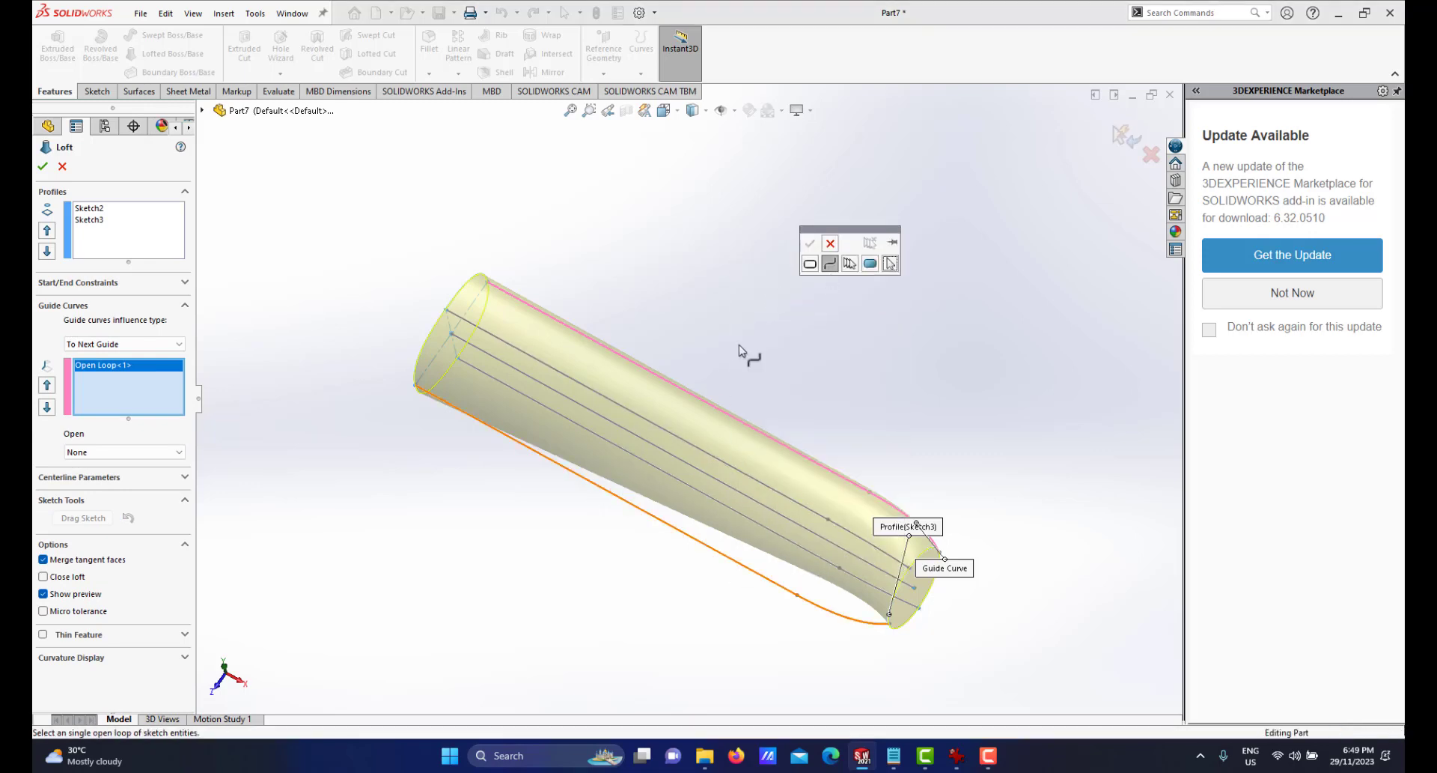
{"action": "left_click", "coordinate": [810, 244]}
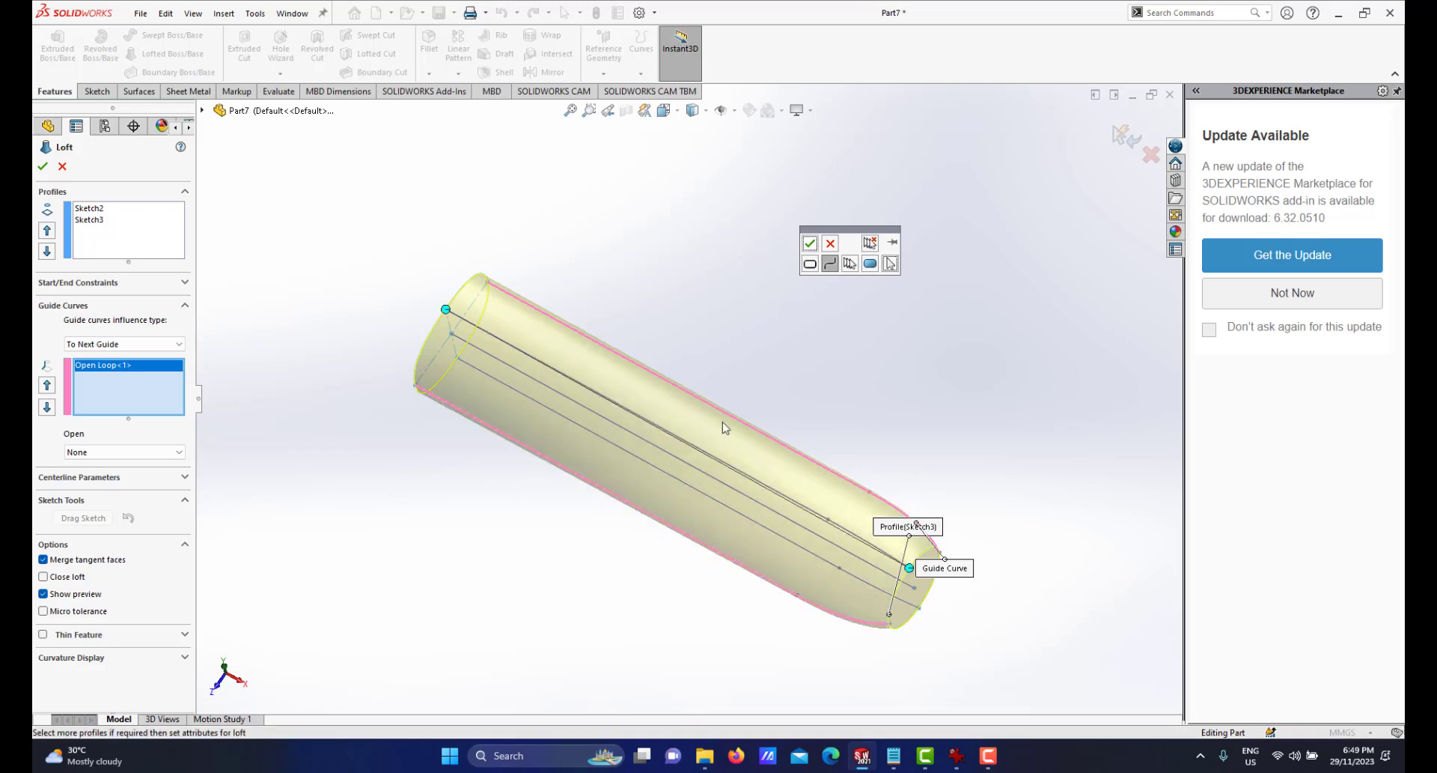
Add the upper line-and-spline outline as the loft's third open-loop guide curve.
{"action": "middle_click_drag", "start_coordinate": [755, 459], "coordinate": [800, 307]}
{"action": "right_click", "coordinate": [798, 304]}
{"action": "left_click", "coordinate": [840, 347]}
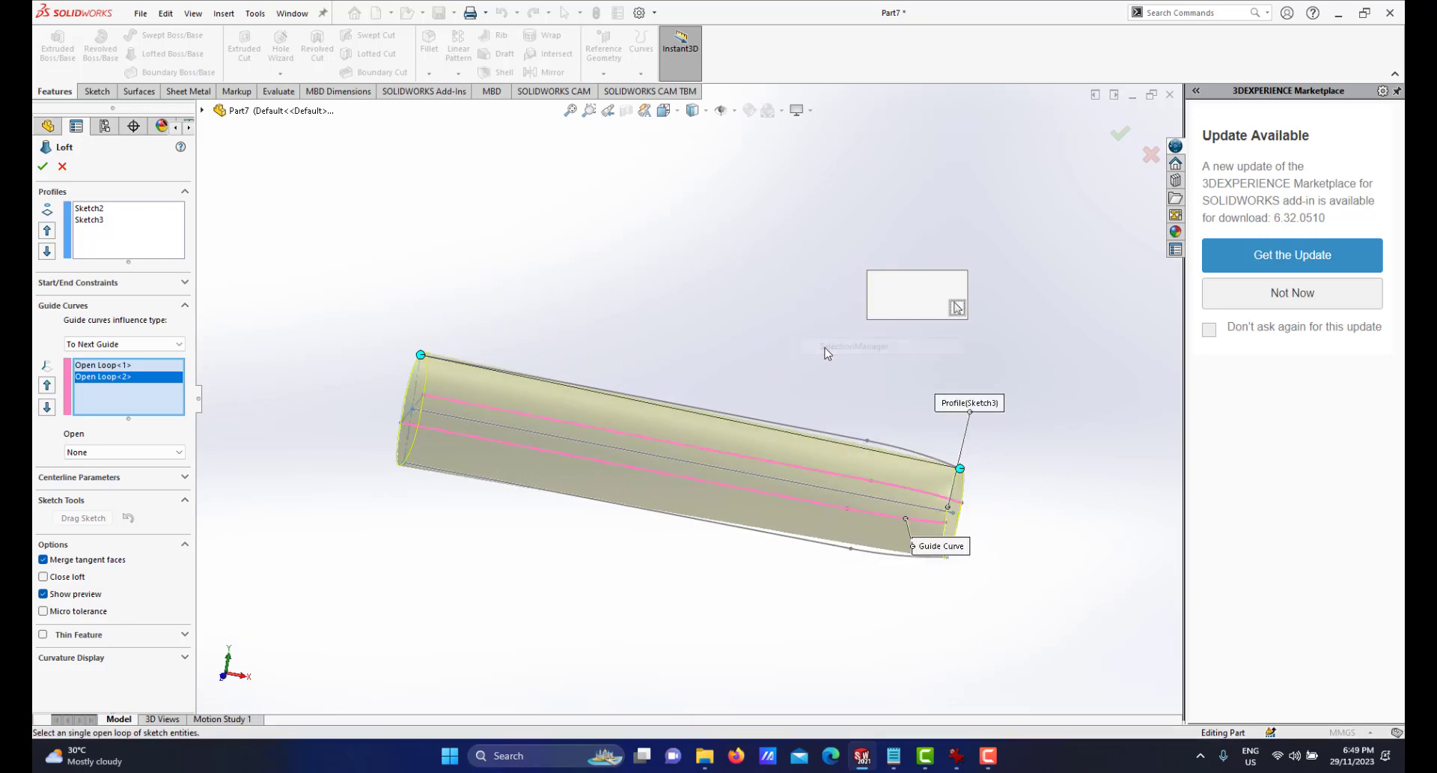
{"action": "left_click", "coordinate": [733, 418]}
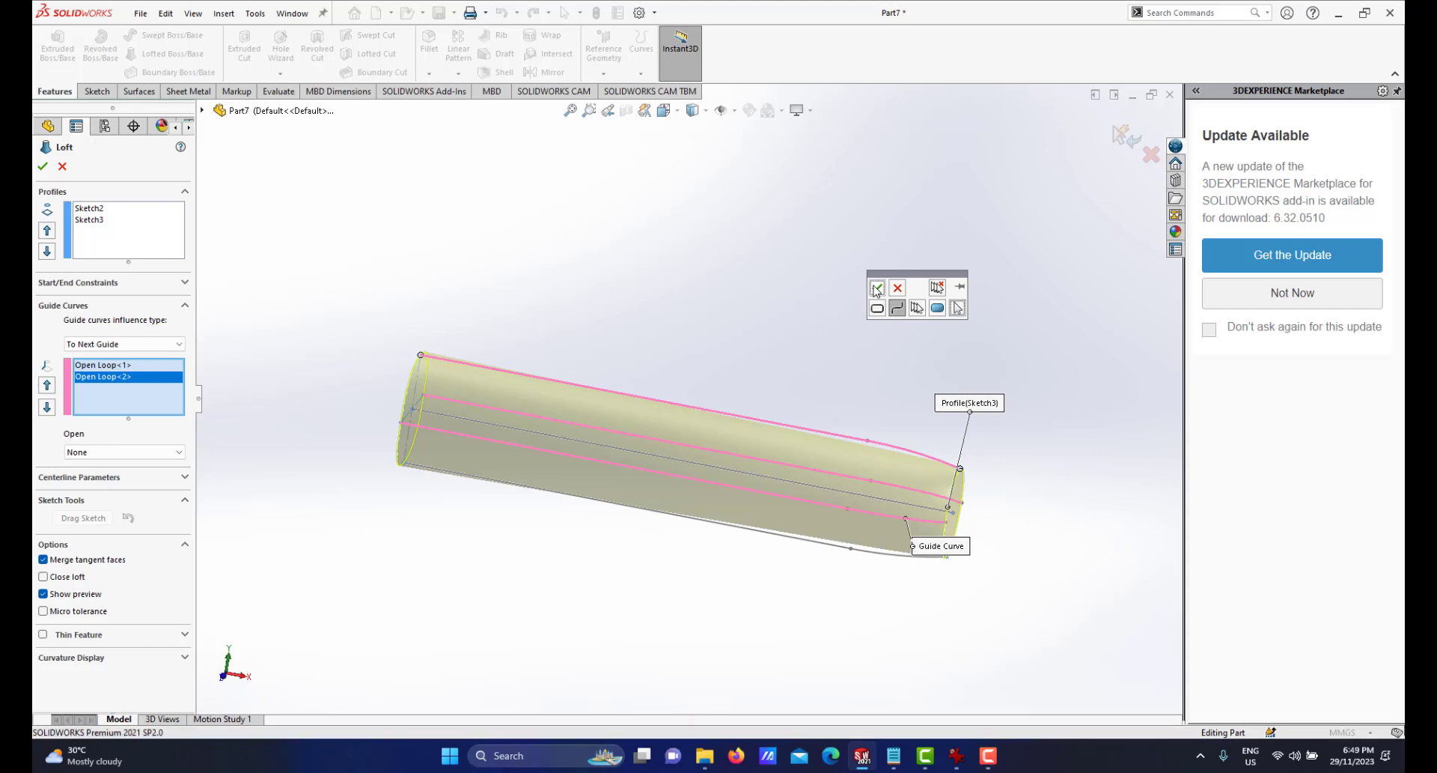
{"action": "left_click", "coordinate": [876, 289]}
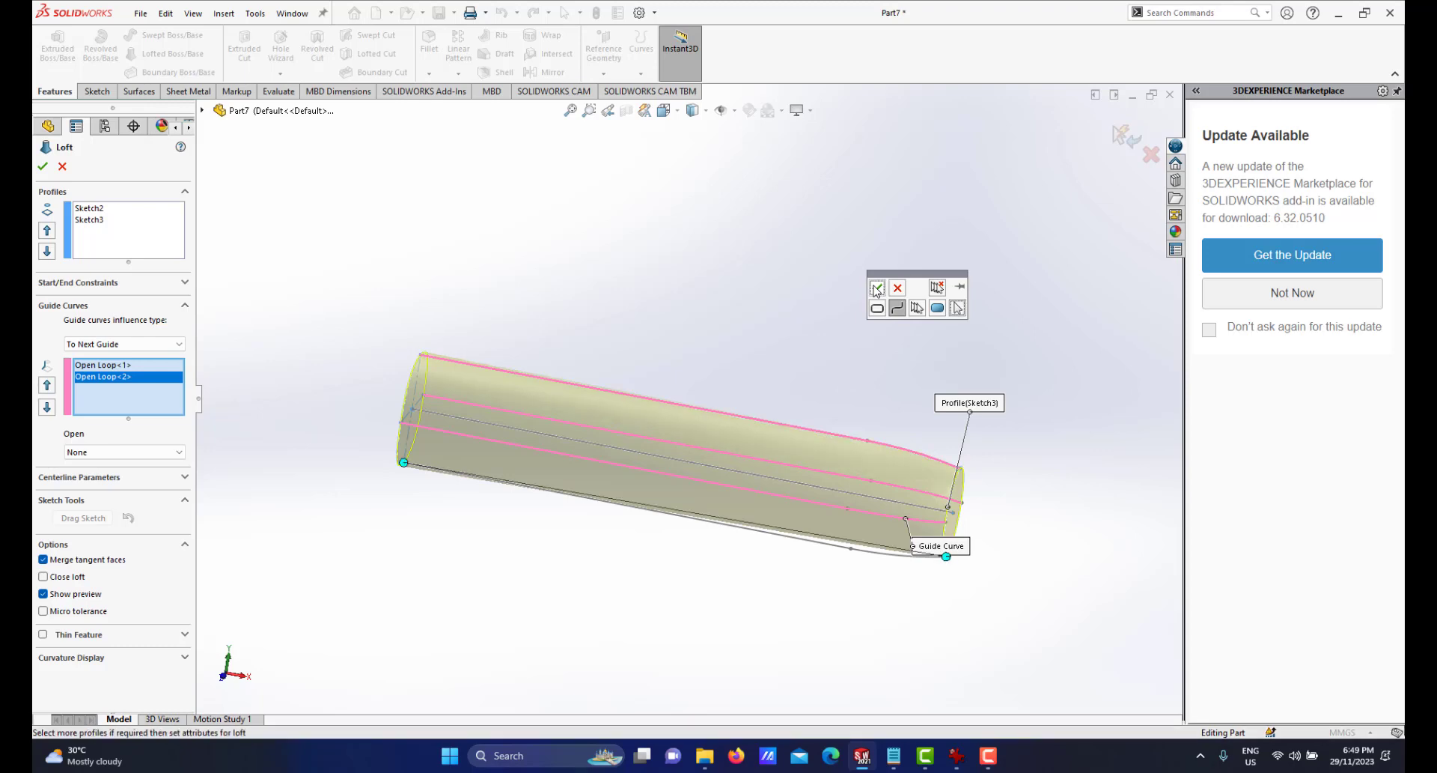
Add the mirrored lower outline as the fourth open-loop guide curve of the loft.
{"action": "right_click", "coordinate": [752, 328]}
{"action": "left_click", "coordinate": [802, 365]}
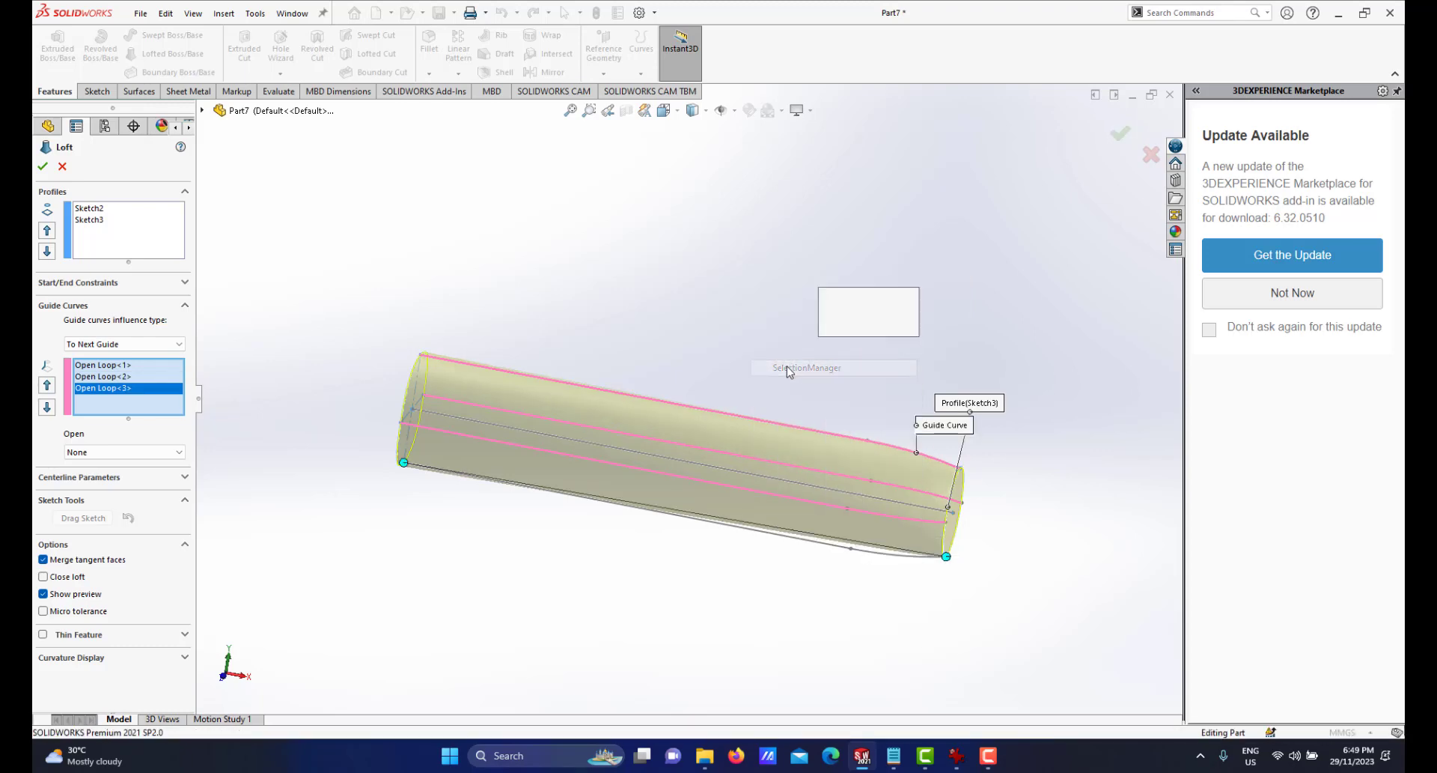
{"action": "left_click", "coordinate": [708, 518]}
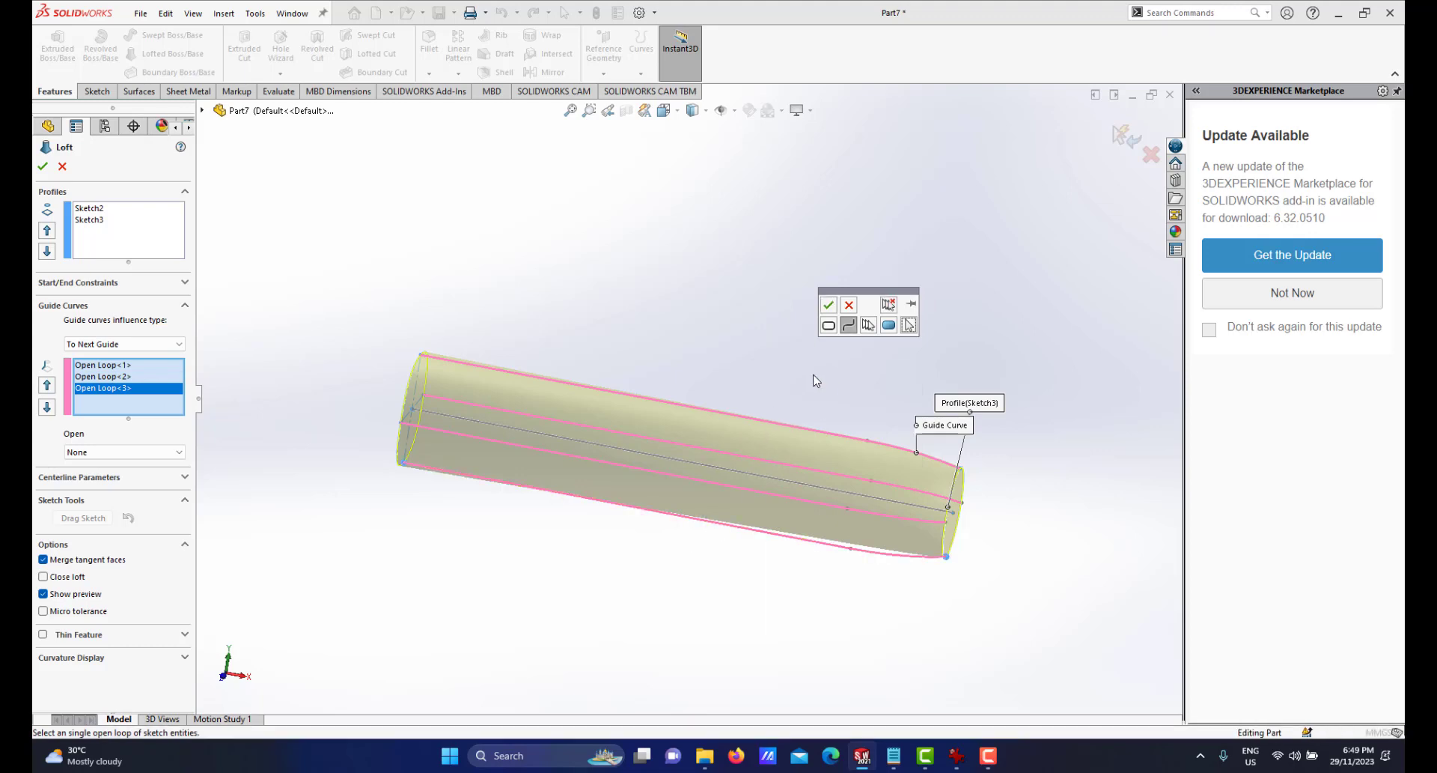
{"action": "middle_click_drag", "start_coordinate": [692, 476], "coordinate": [641, 518]}
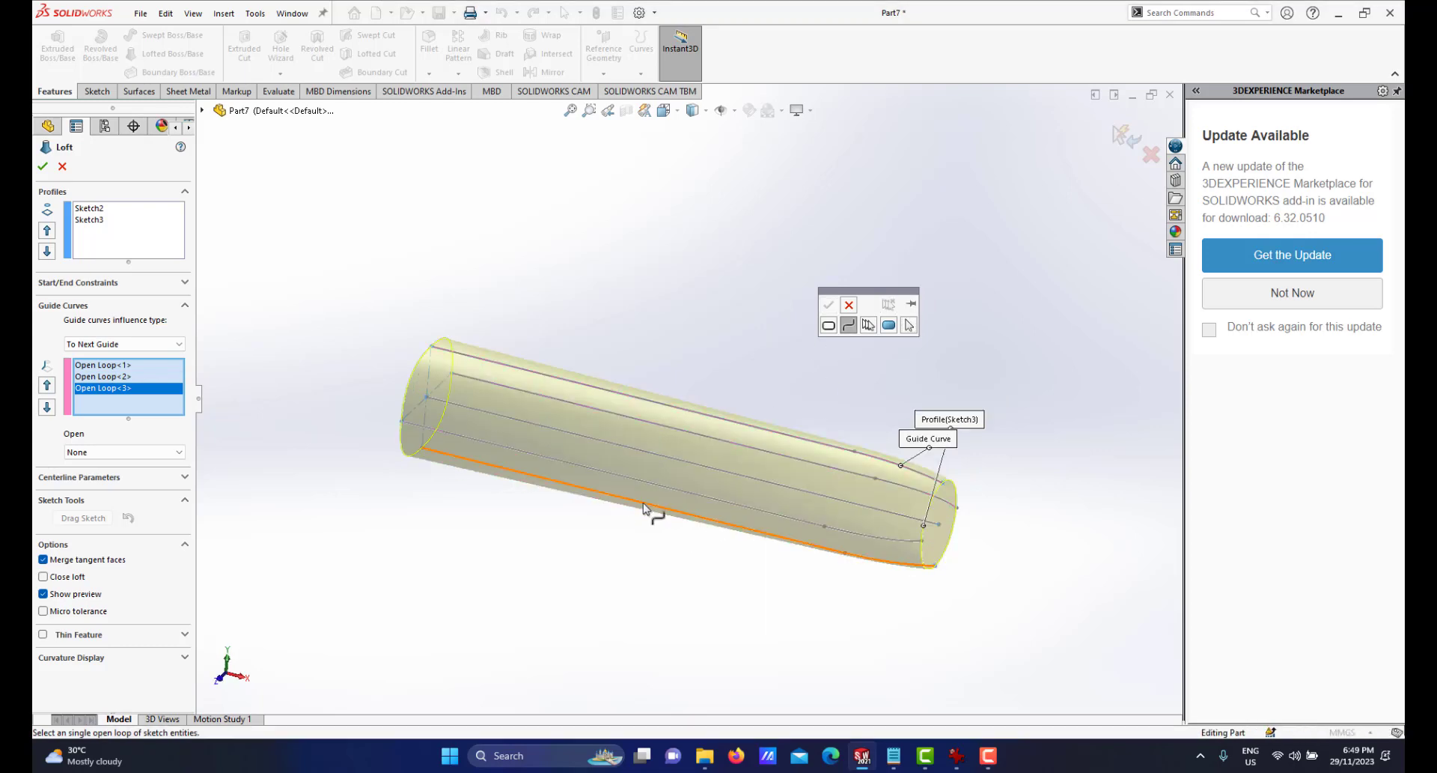
{"action": "left_click", "coordinate": [643, 508]}
{"action": "left_click", "coordinate": [828, 305]}
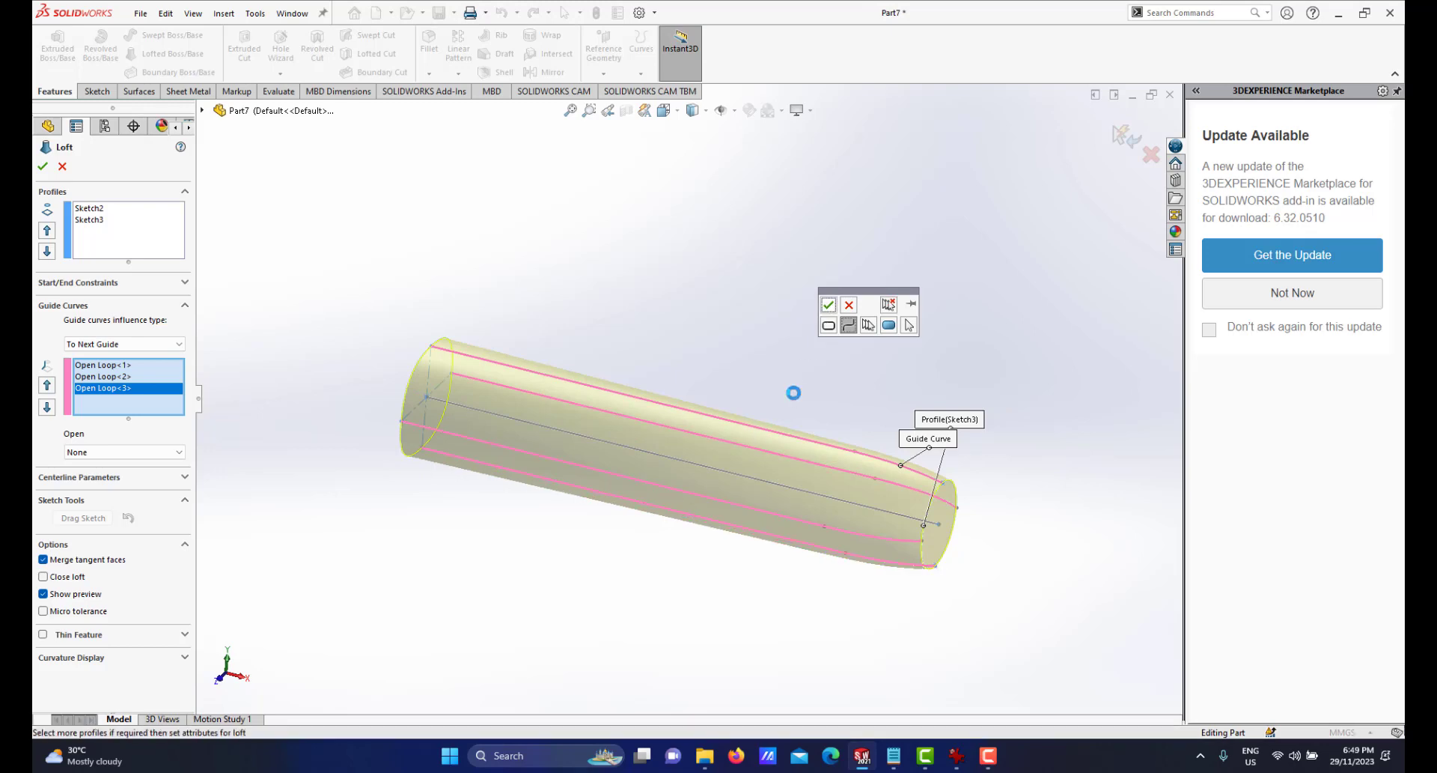
Use the straight central line between the profiles as the loft's centerline and create the solid body.
{"action": "middle_click_drag", "start_coordinate": [731, 422], "coordinate": [572, 414]}
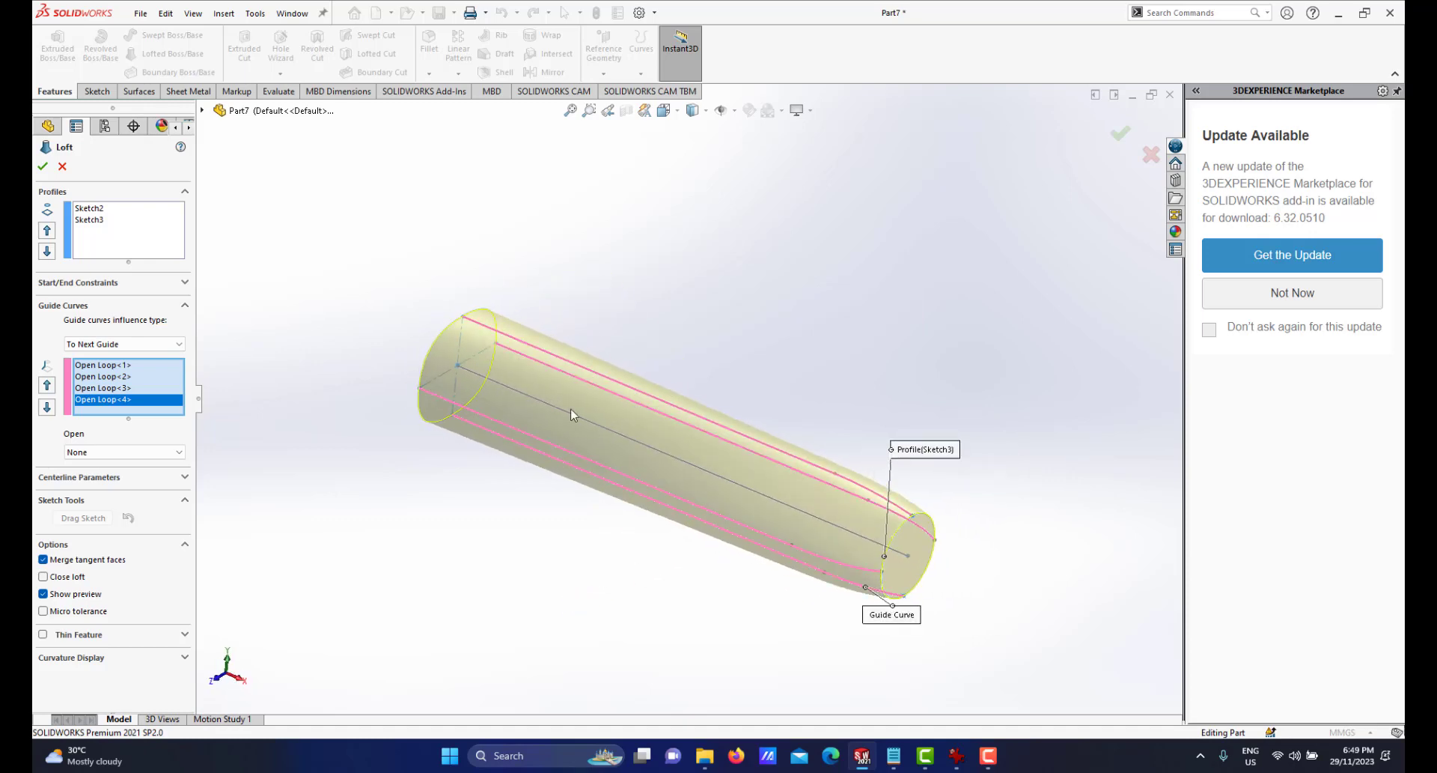
{"action": "left_click", "coordinate": [146, 479]}
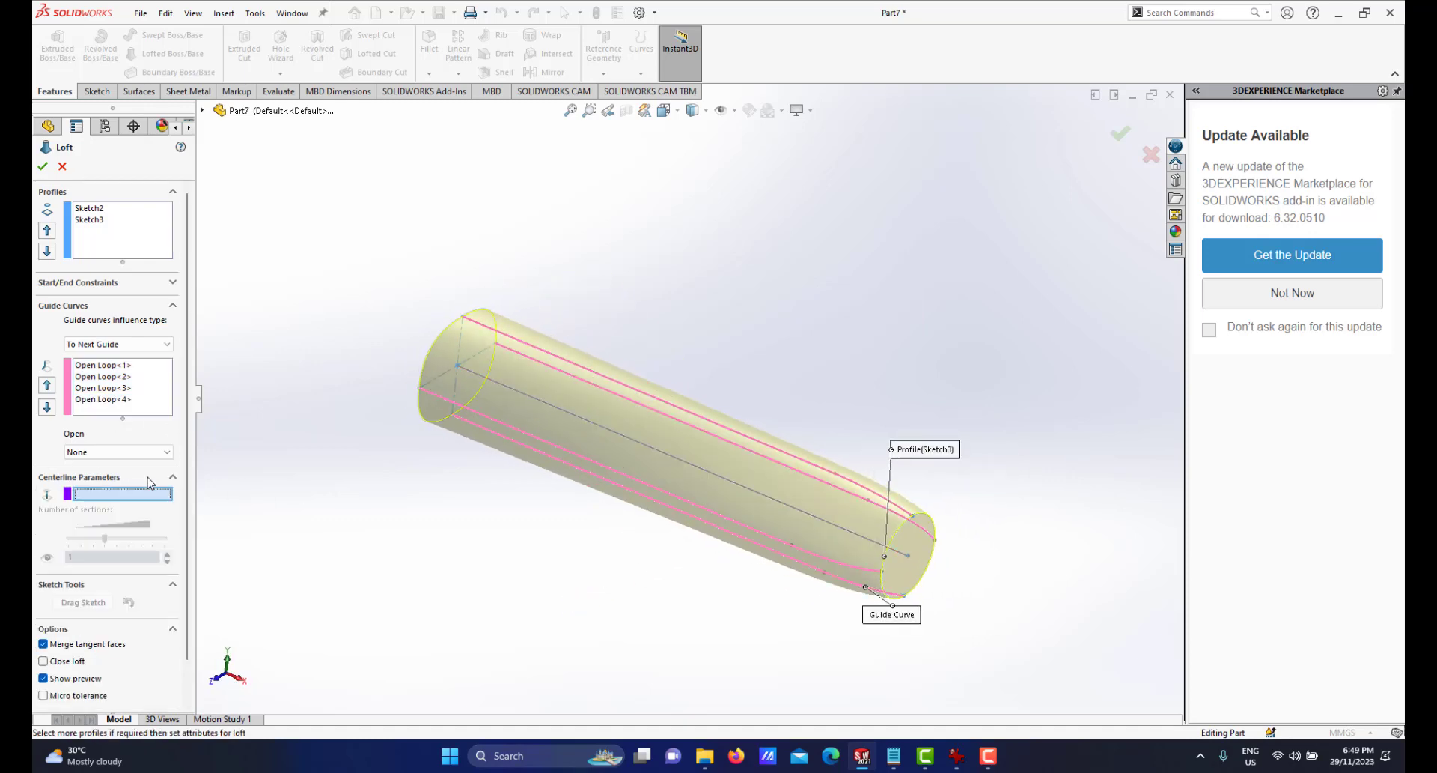
{"action": "right_click", "coordinate": [671, 234]}
{"action": "left_click", "coordinate": [718, 264]}
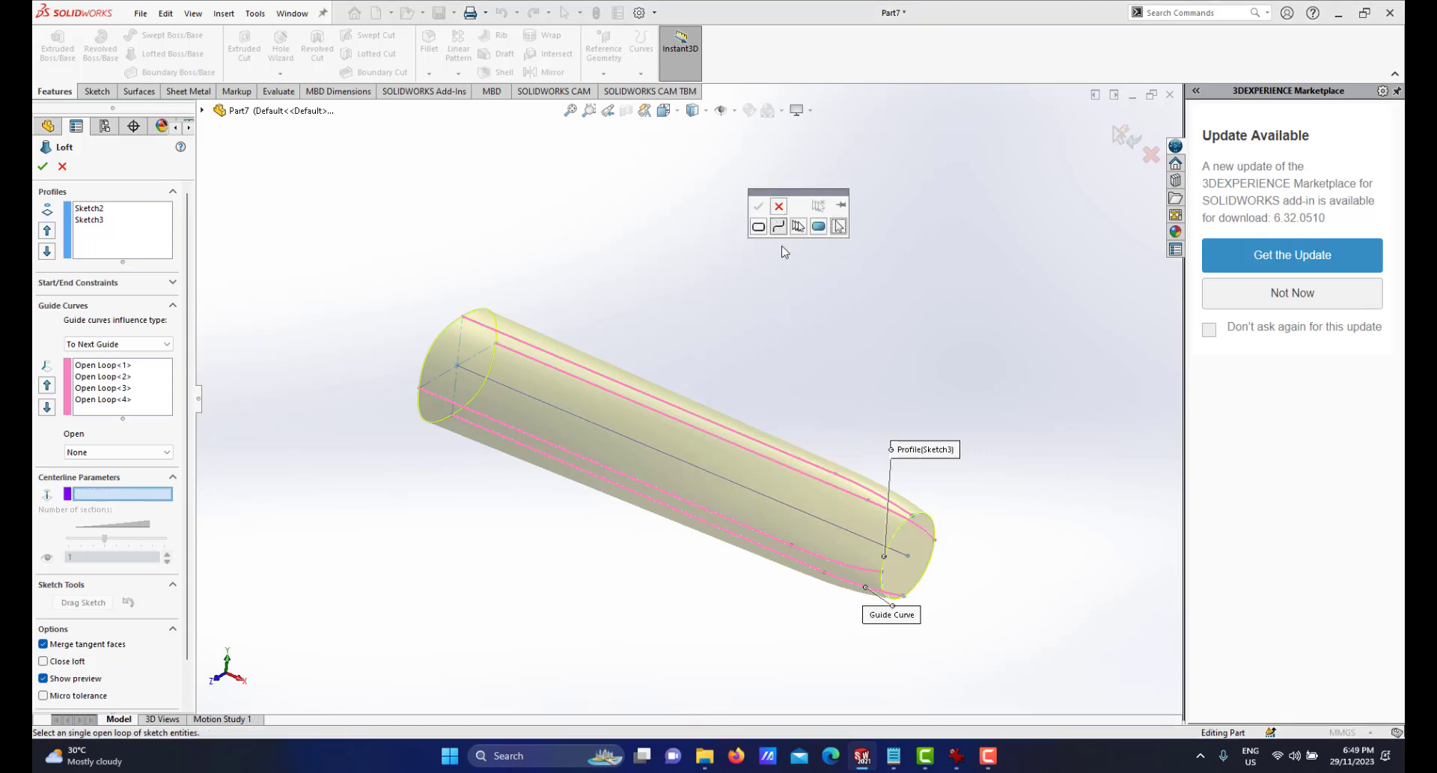
{"action": "left_click", "coordinate": [778, 227]}
{"action": "left_click", "coordinate": [533, 397]}
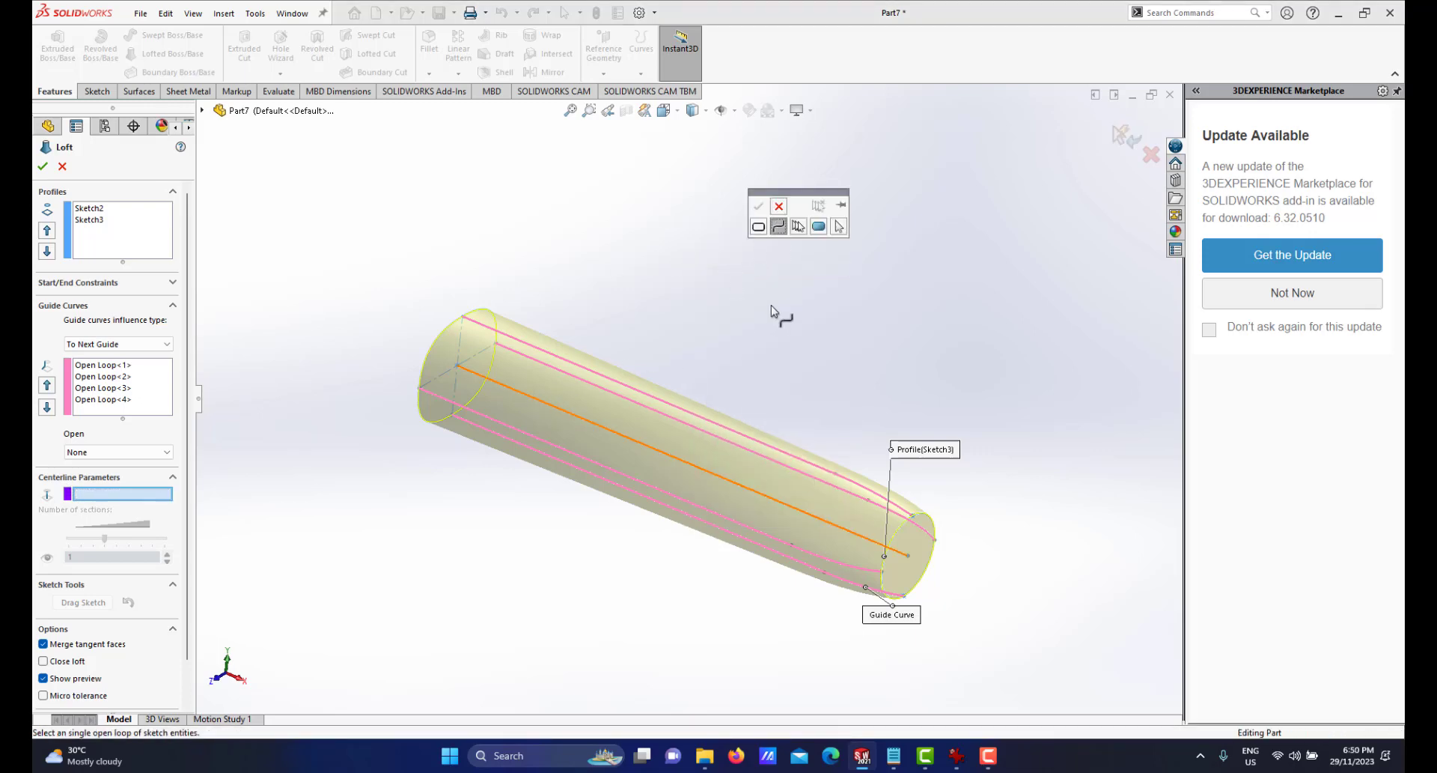
{"action": "left_click", "coordinate": [762, 209]}
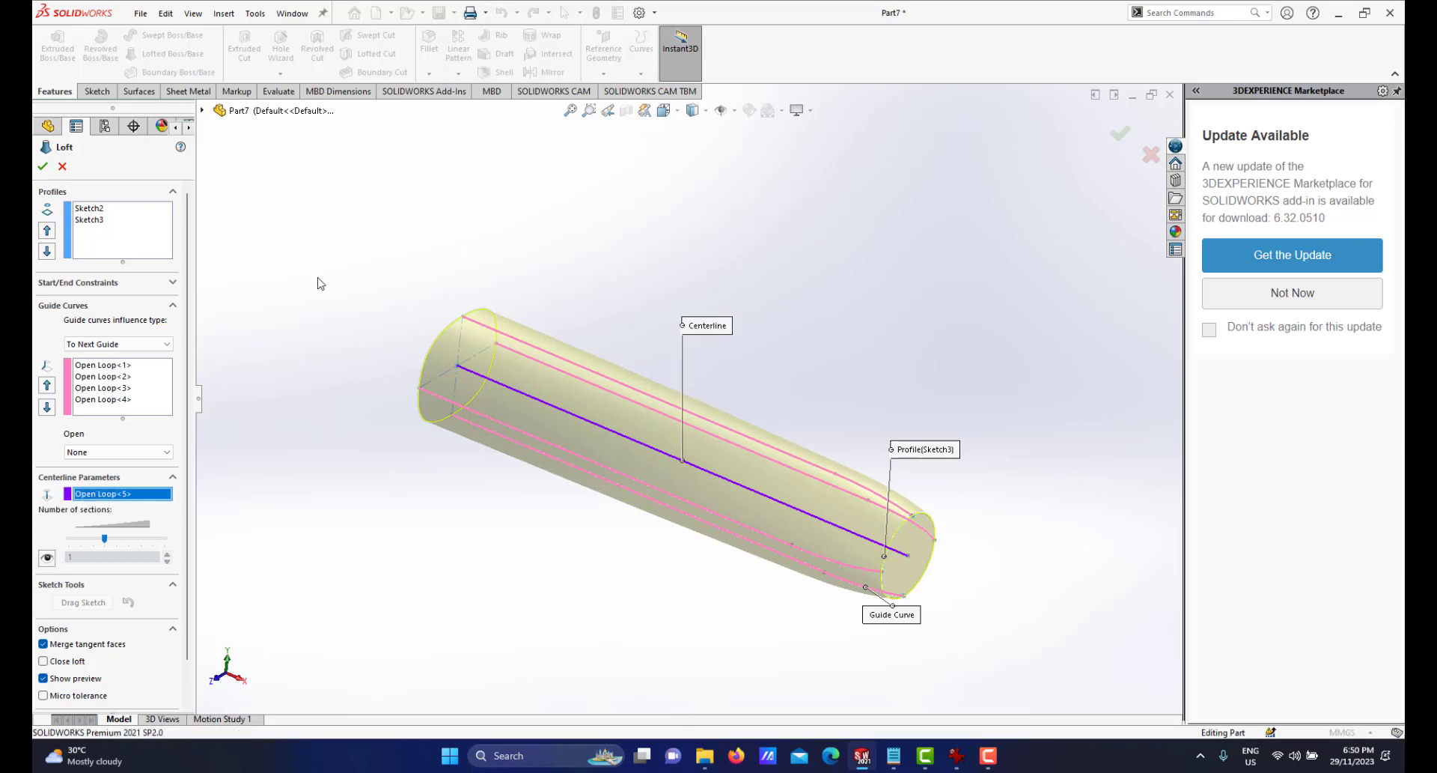
{"action": "left_click", "coordinate": [45, 167]}
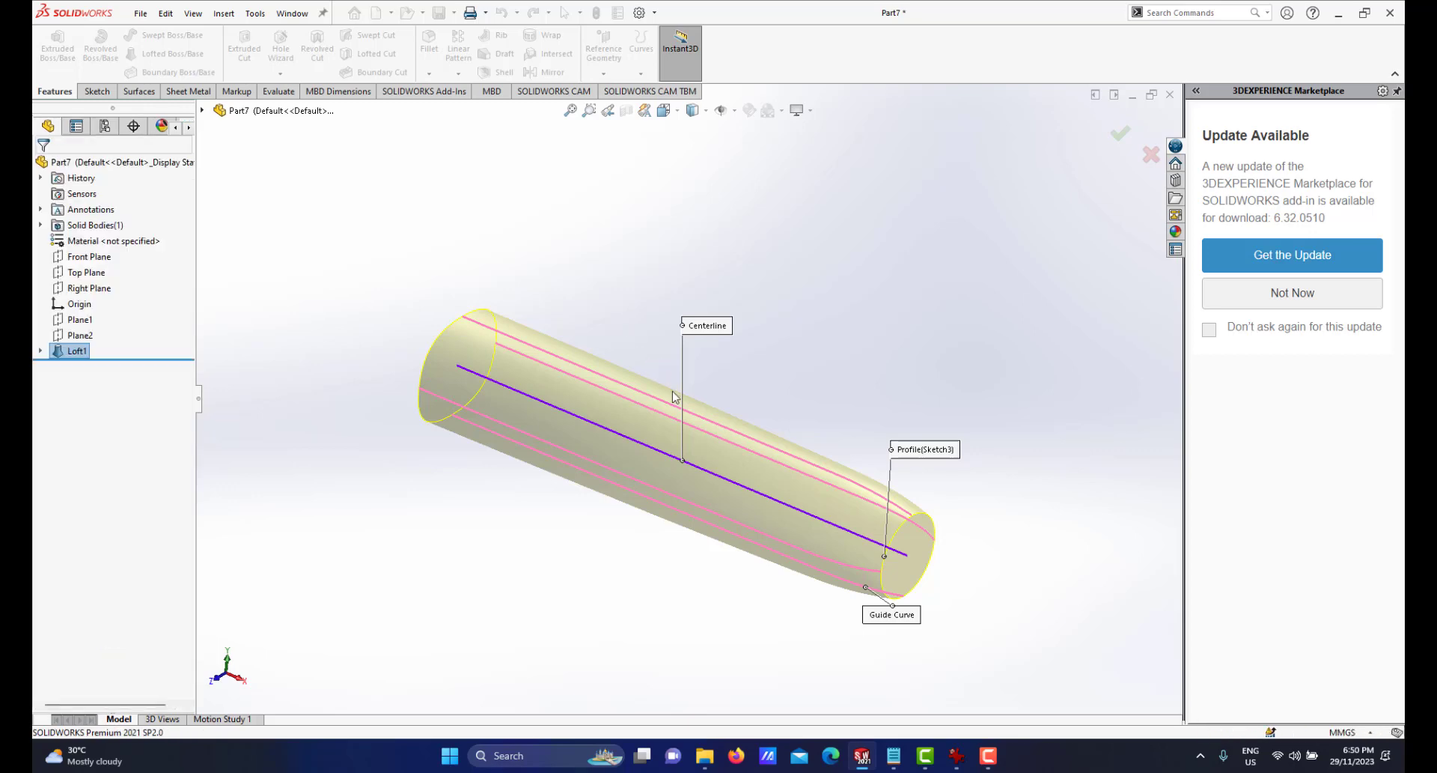
{"action": "mouse_move", "coordinate": [777, 458]}
{"action": "middle_mouse_down"}
{"action": "mouse_move", "coordinate": [779, 420]}
{"action": "mouse_move", "coordinate": [700, 514]}
{"action": "mouse_move", "coordinate": [658, 452]}
{"action": "mouse_move", "coordinate": [795, 447]}
{"action": "mouse_move", "coordinate": [837, 475]}
{"action": "mouse_move", "coordinate": [780, 474]}
{"action": "middle_mouse_up"}
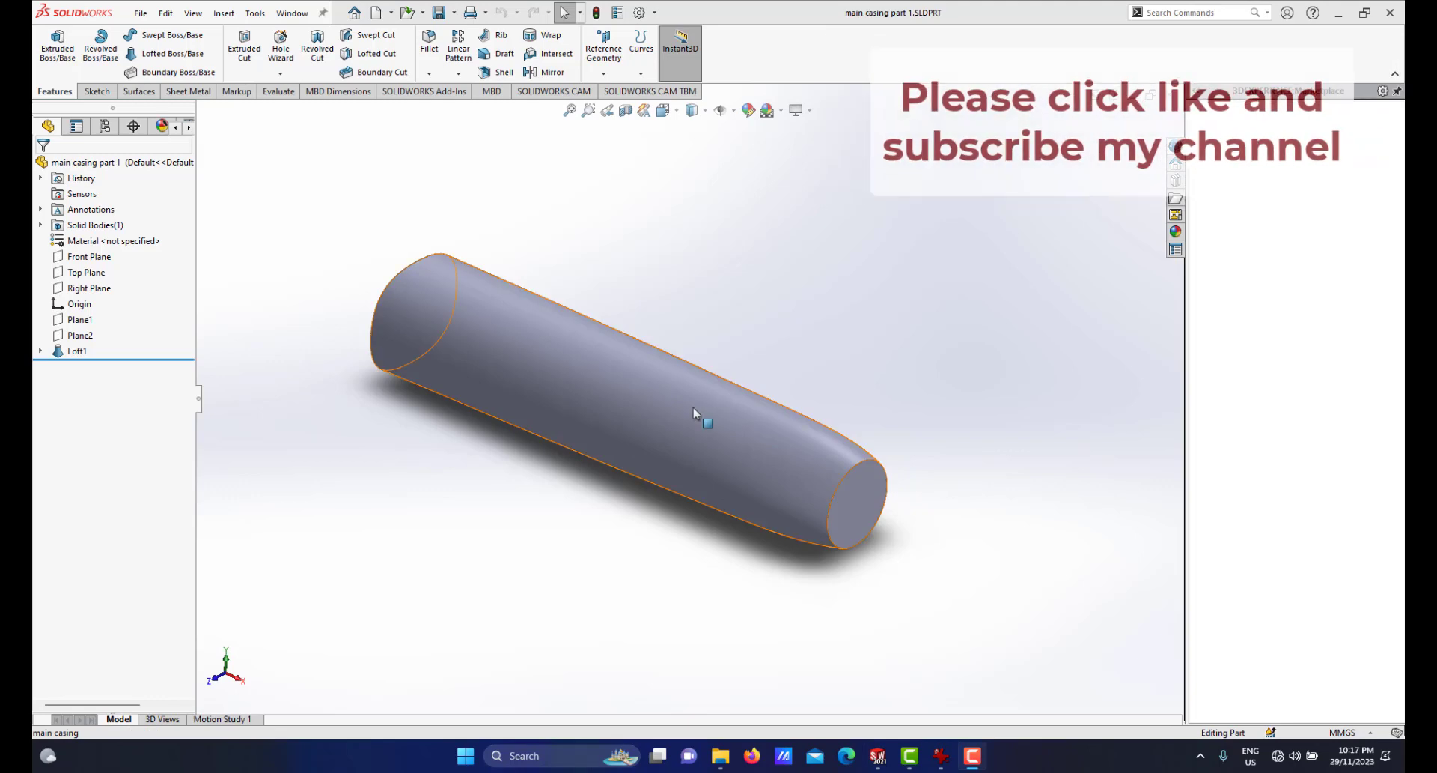
Inspect the lofted casing, then switch to IrfanView to review the hand-drawn sketch's dimensions and split lines.
{"action": "scroll", "coordinate": [627, 420], "scroll_direction": "up", "scroll_amount": 3}
{"action": "scroll", "coordinate": [627, 420], "scroll_direction": "down", "scroll_amount": 5}
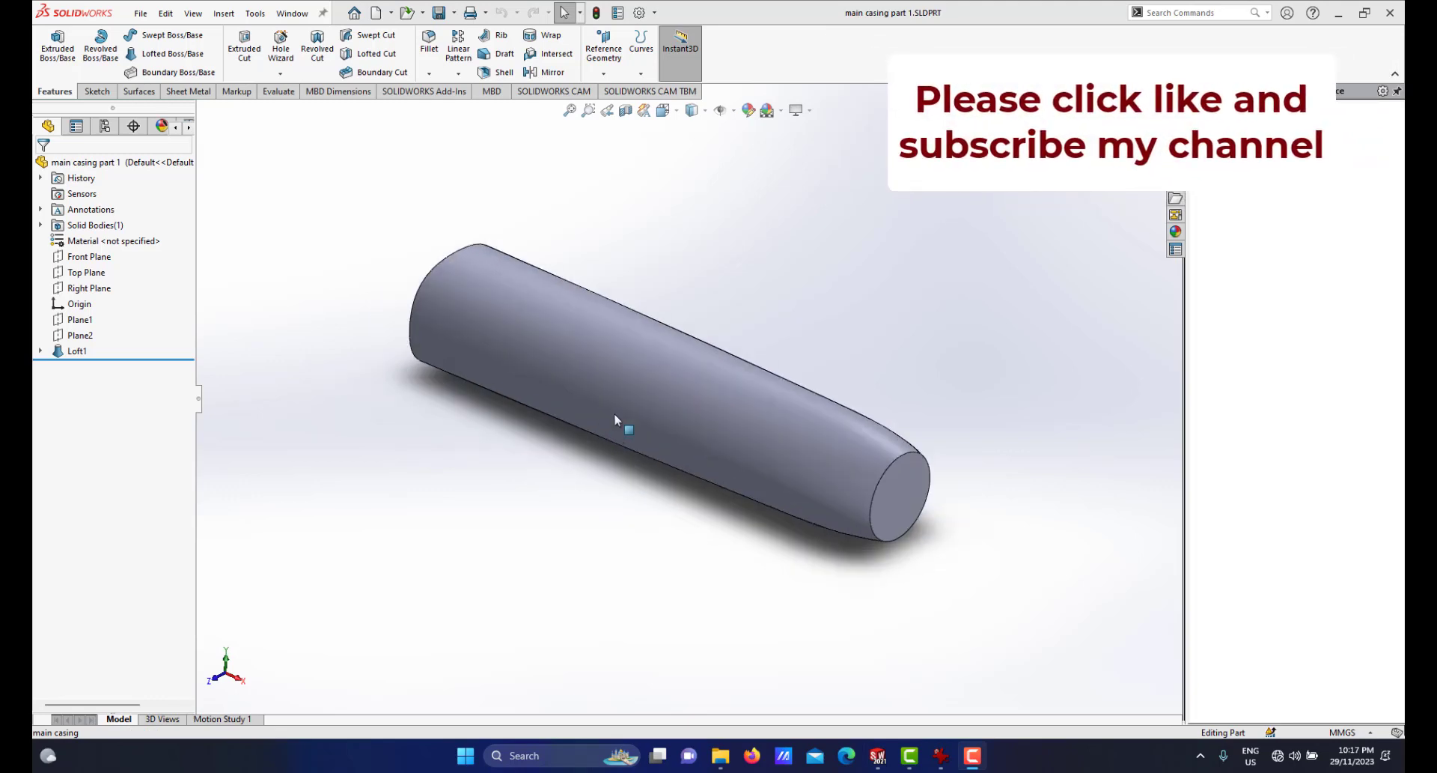
{"action": "scroll", "coordinate": [699, 356], "scroll_direction": "up", "scroll_amount": 2}
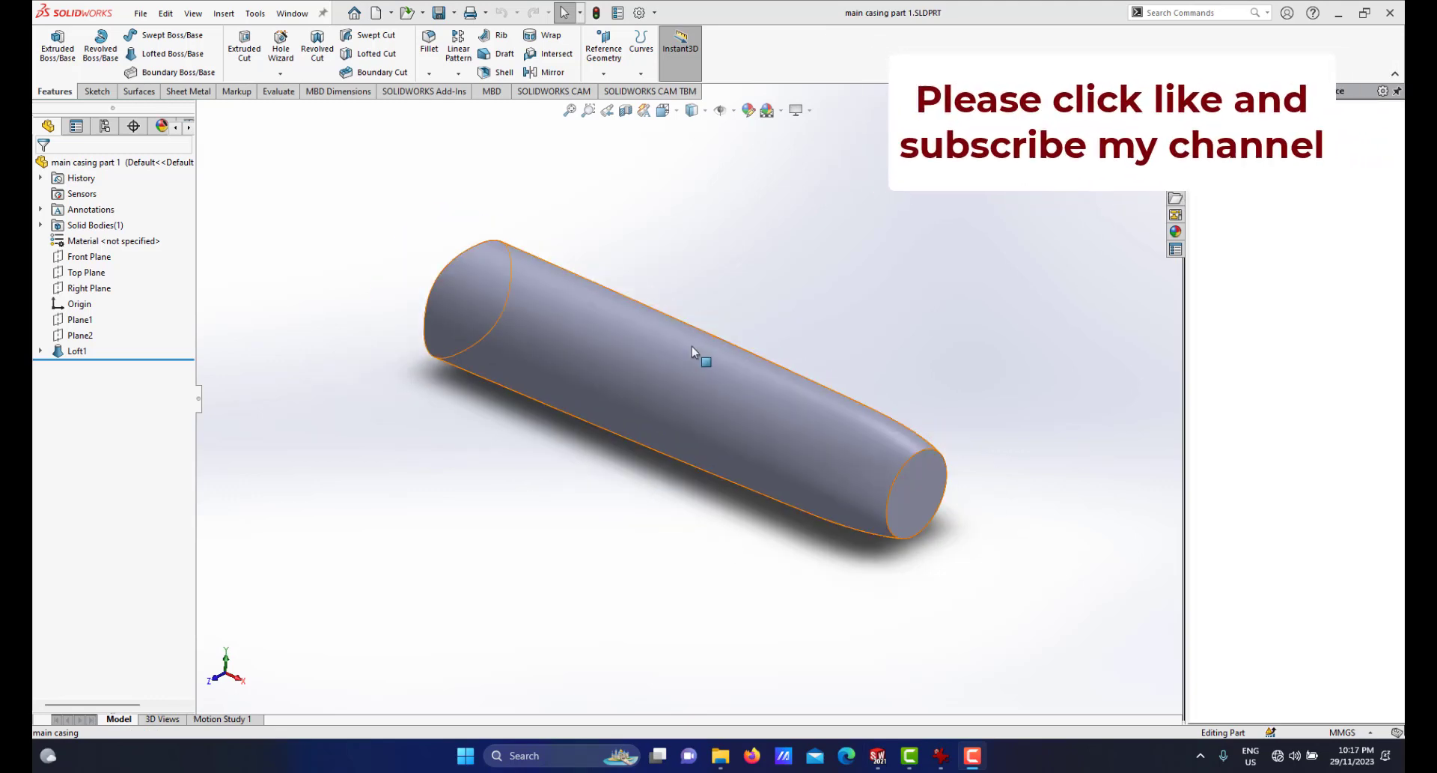
{"action": "scroll", "coordinate": [898, 575], "scroll_direction": "down", "scroll_amount": 2}
{"action": "left_click", "coordinate": [940, 756]}
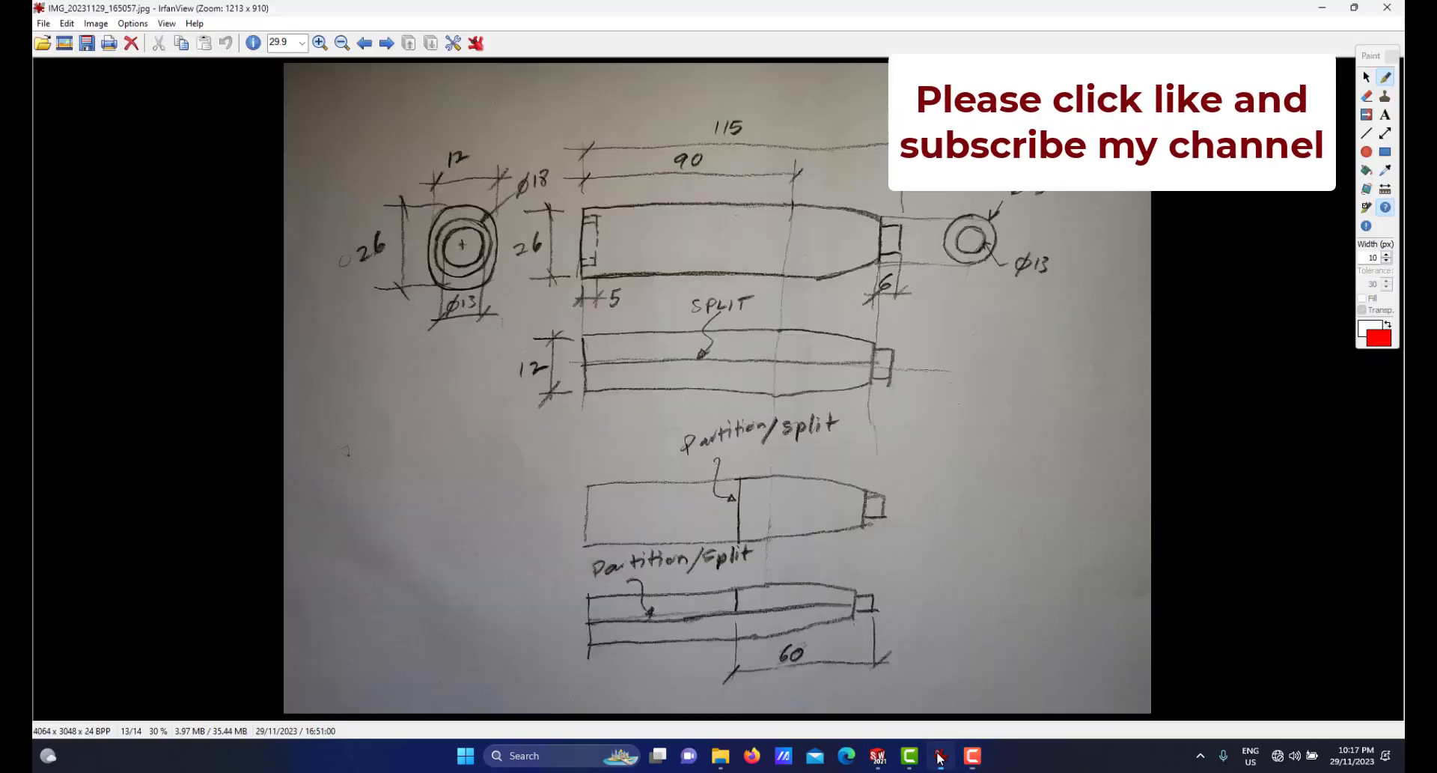
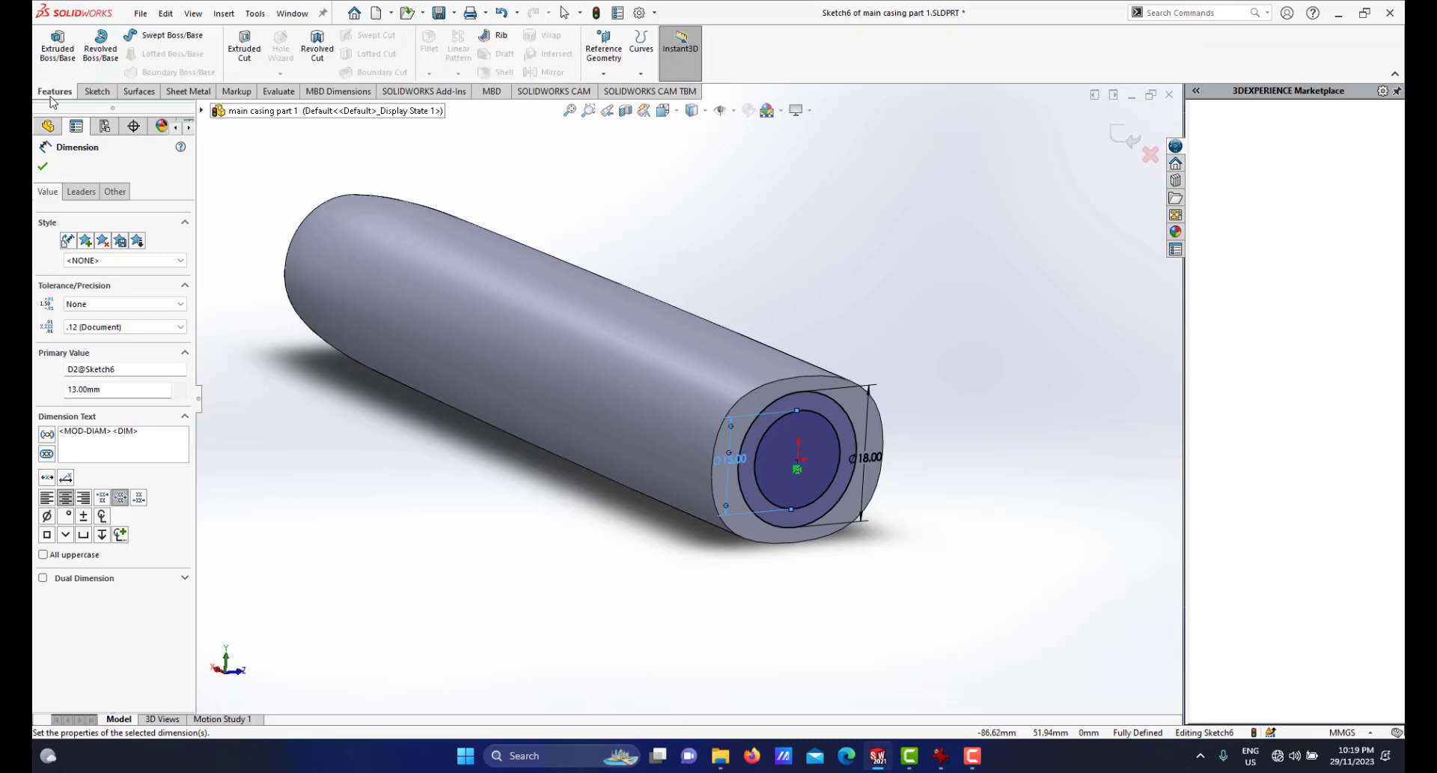
Cut-extrude the ring between the 18 mm and 13 mm circles 5 mm deep into the casing's wide end.
{"action": "left_click", "coordinate": [244, 47]}
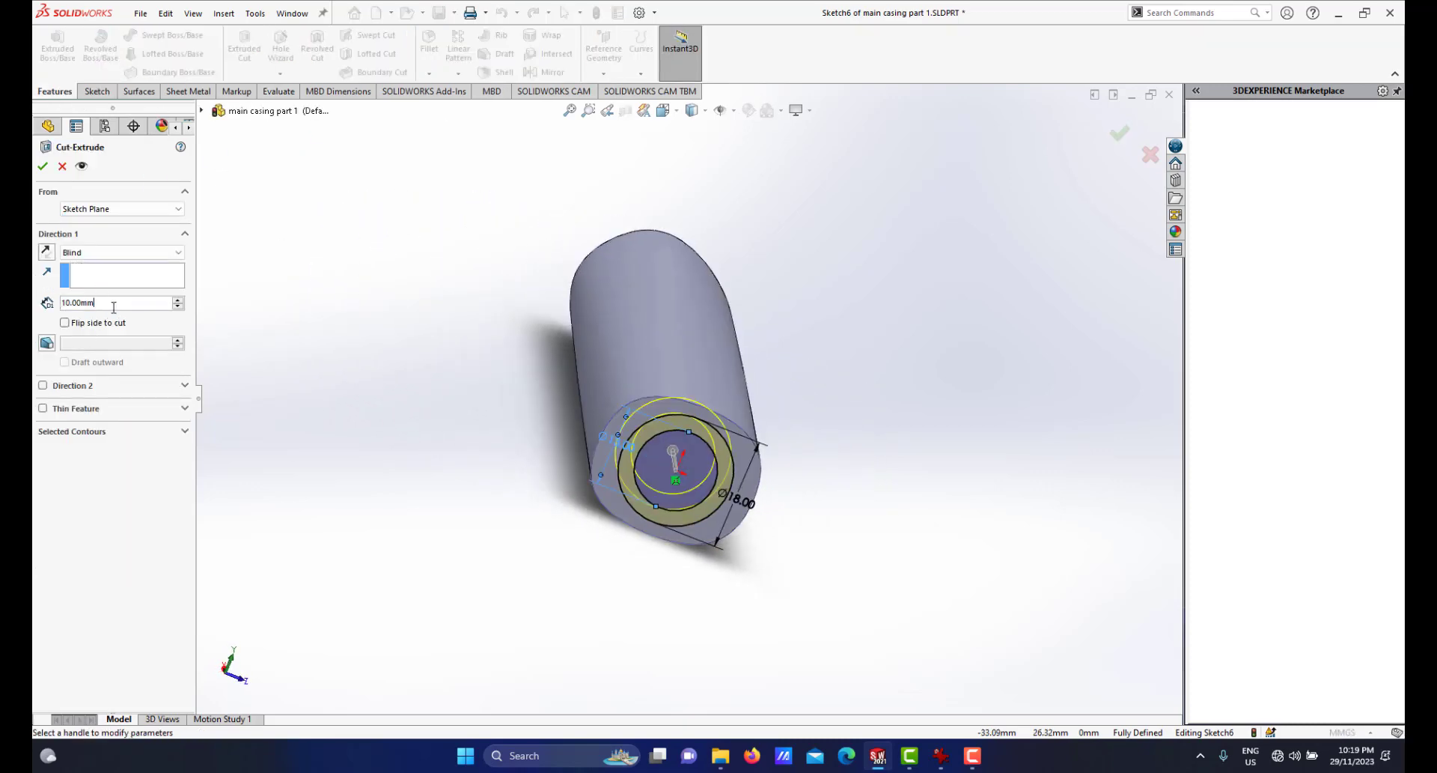
{"action": "type", "text": "5"}
{"action": "key", "text": "Return"}
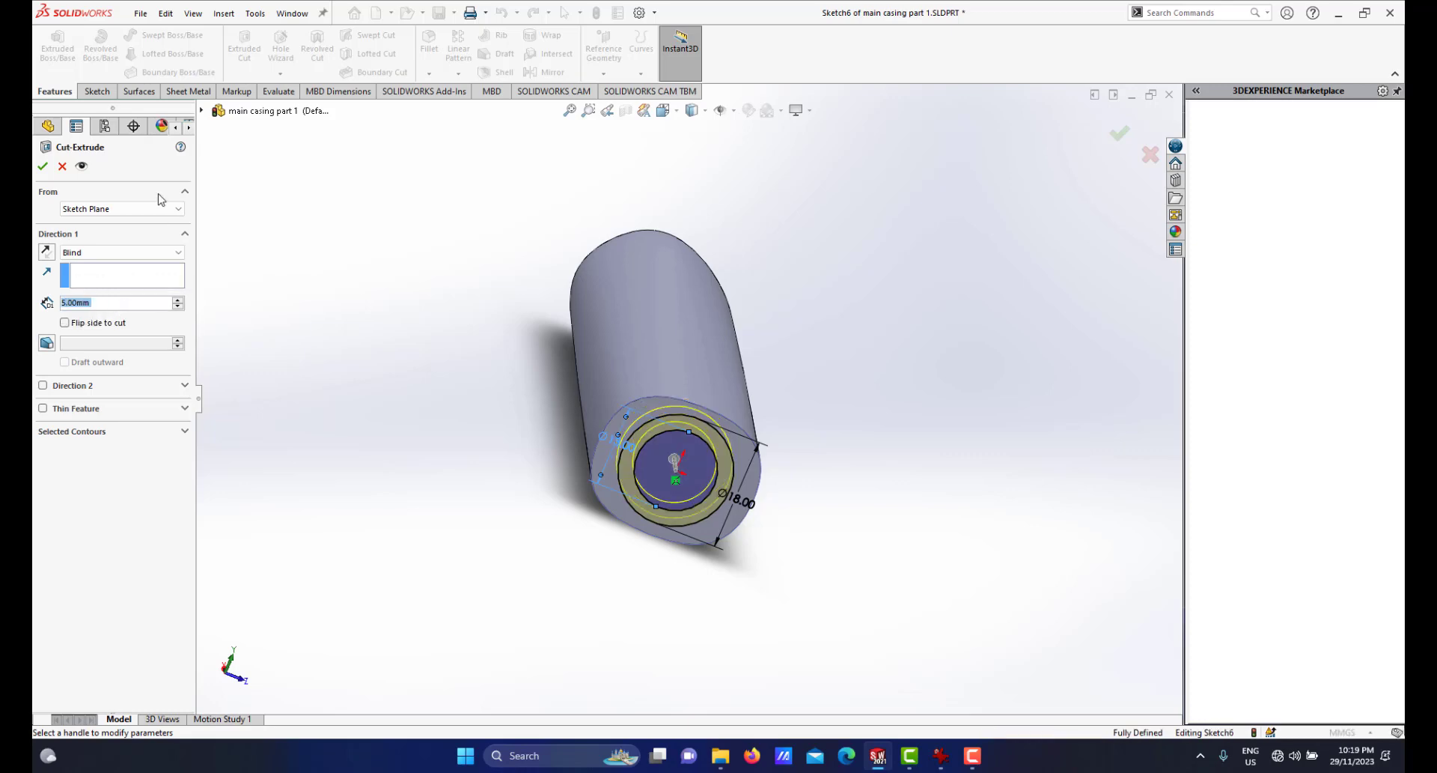
{"action": "left_click", "coordinate": [42, 166]}
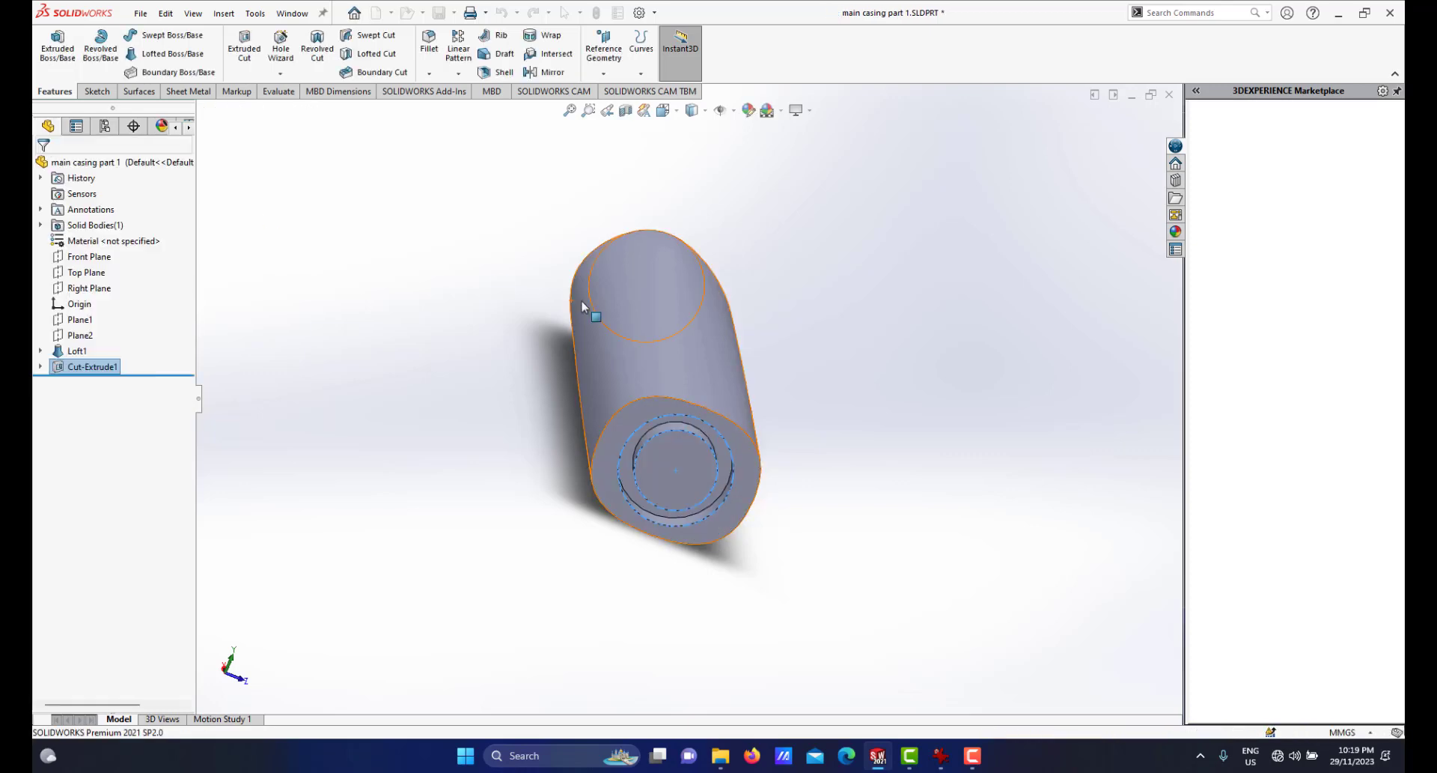
Inspect the ring groove and the opposite end face, then review the end boss dimensions on the hand-drawn sketch in IrfanView.
{"action": "middle_click_drag", "start_coordinate": [587, 308], "coordinate": [755, 340]}
{"action": "left_click", "coordinate": [734, 481]}
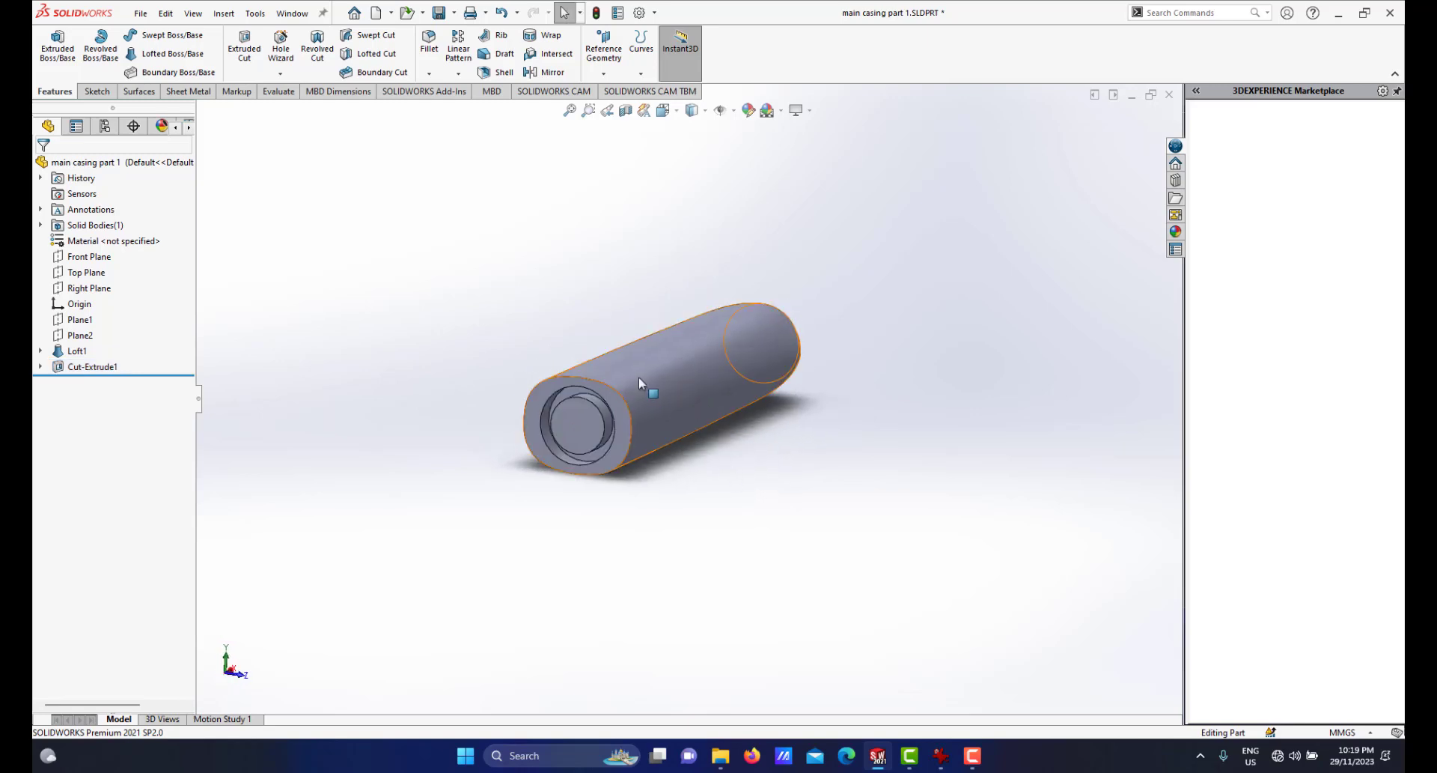
{"action": "scroll", "coordinate": [640, 376], "scroll_direction": "down", "scroll_amount": 2}
{"action": "middle_click_drag", "start_coordinate": [679, 434], "coordinate": [711, 388]}
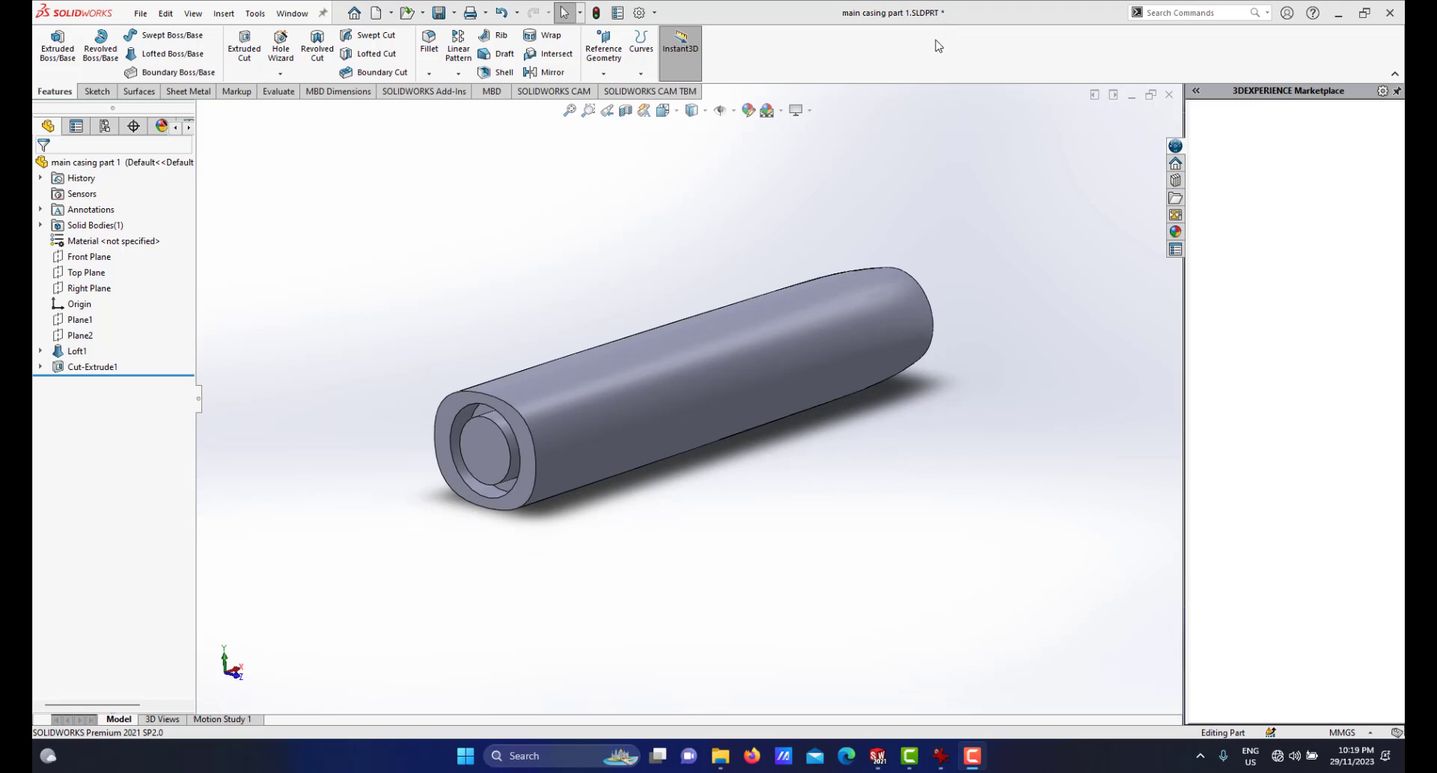
{"action": "middle_click_drag", "start_coordinate": [632, 372], "coordinate": [658, 397]}
{"action": "scroll", "coordinate": [783, 329], "scroll_direction": "down", "scroll_amount": 1}
{"action": "middle_click_drag", "start_coordinate": [783, 330], "coordinate": [763, 459]}
{"action": "scroll", "coordinate": [783, 384], "scroll_direction": "down", "scroll_amount": 2}
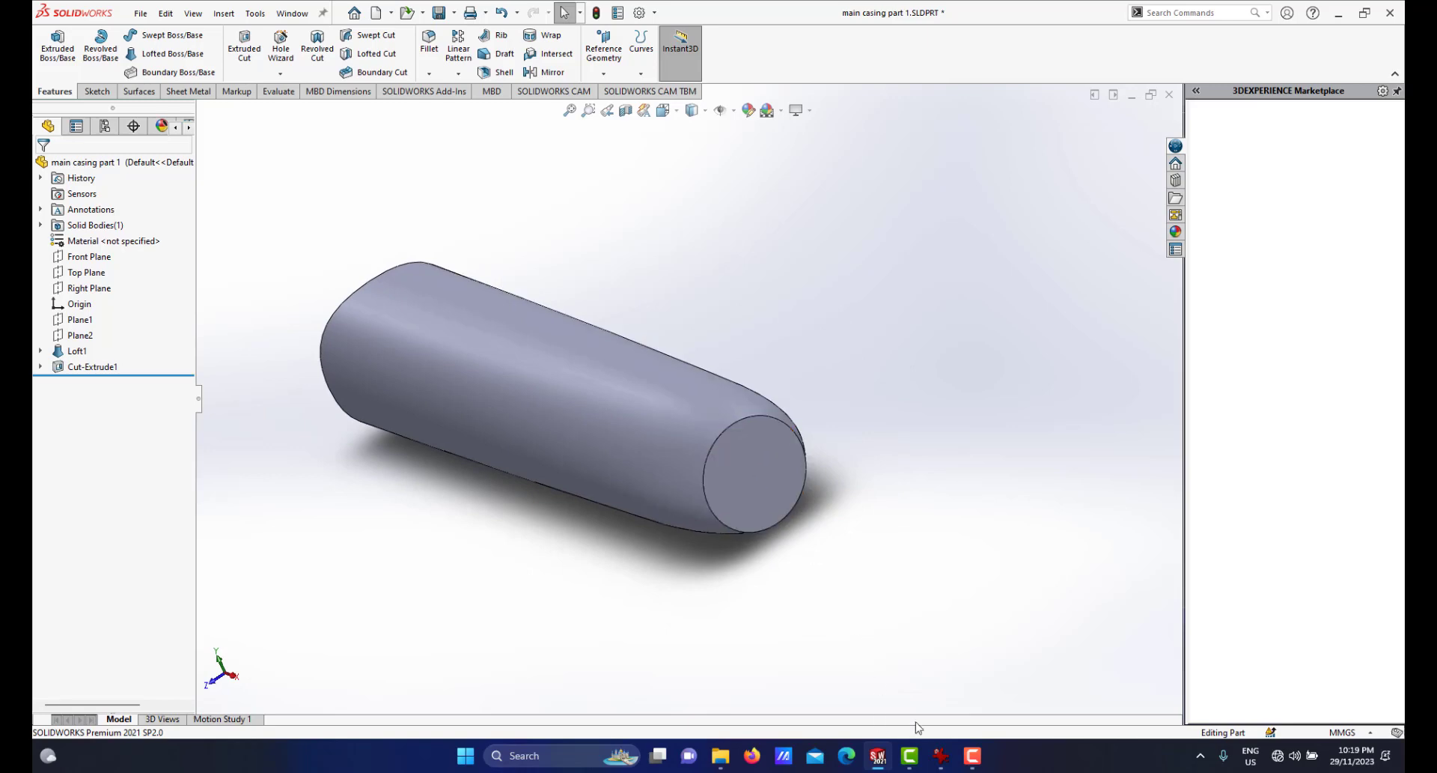
{"action": "left_click", "coordinate": [941, 749]}
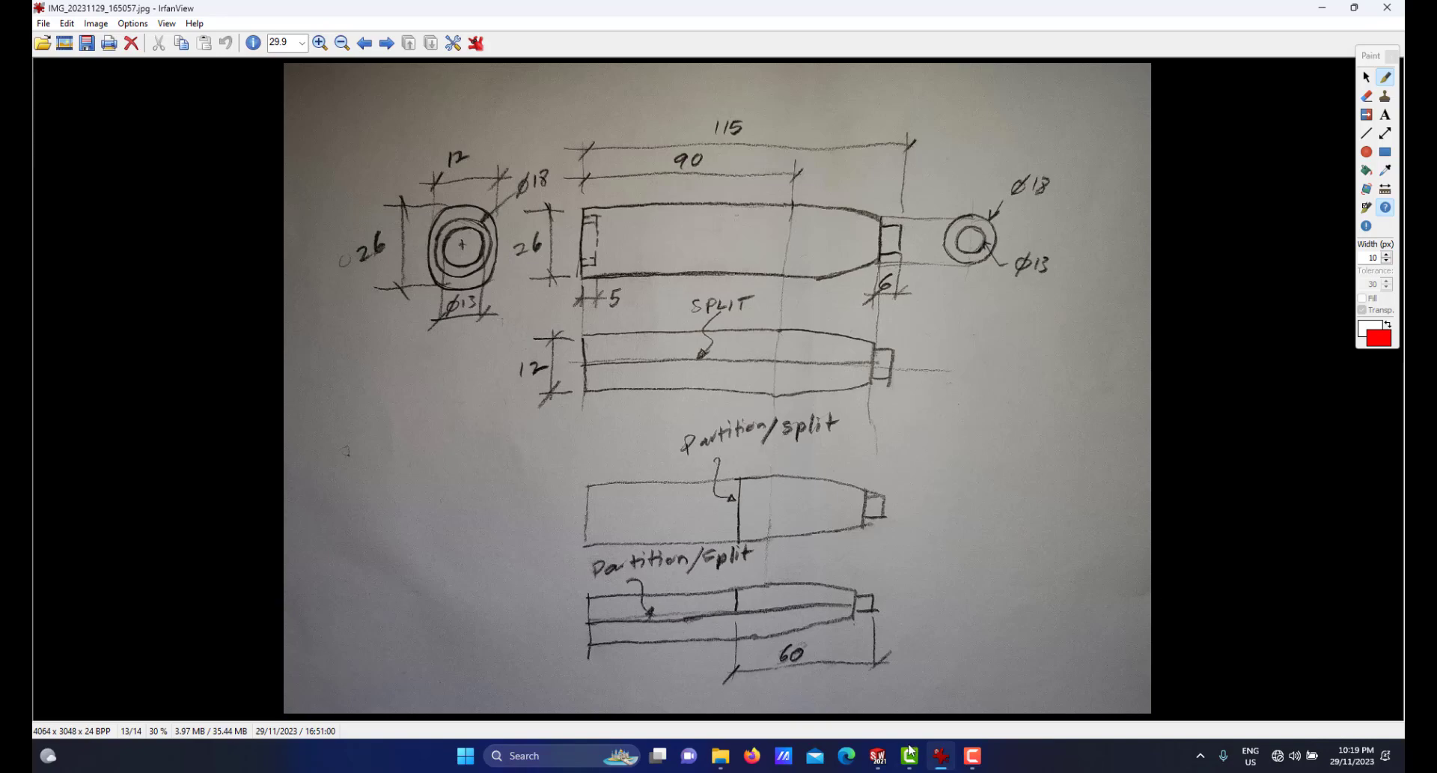
{"action": "left_click", "coordinate": [945, 767]}
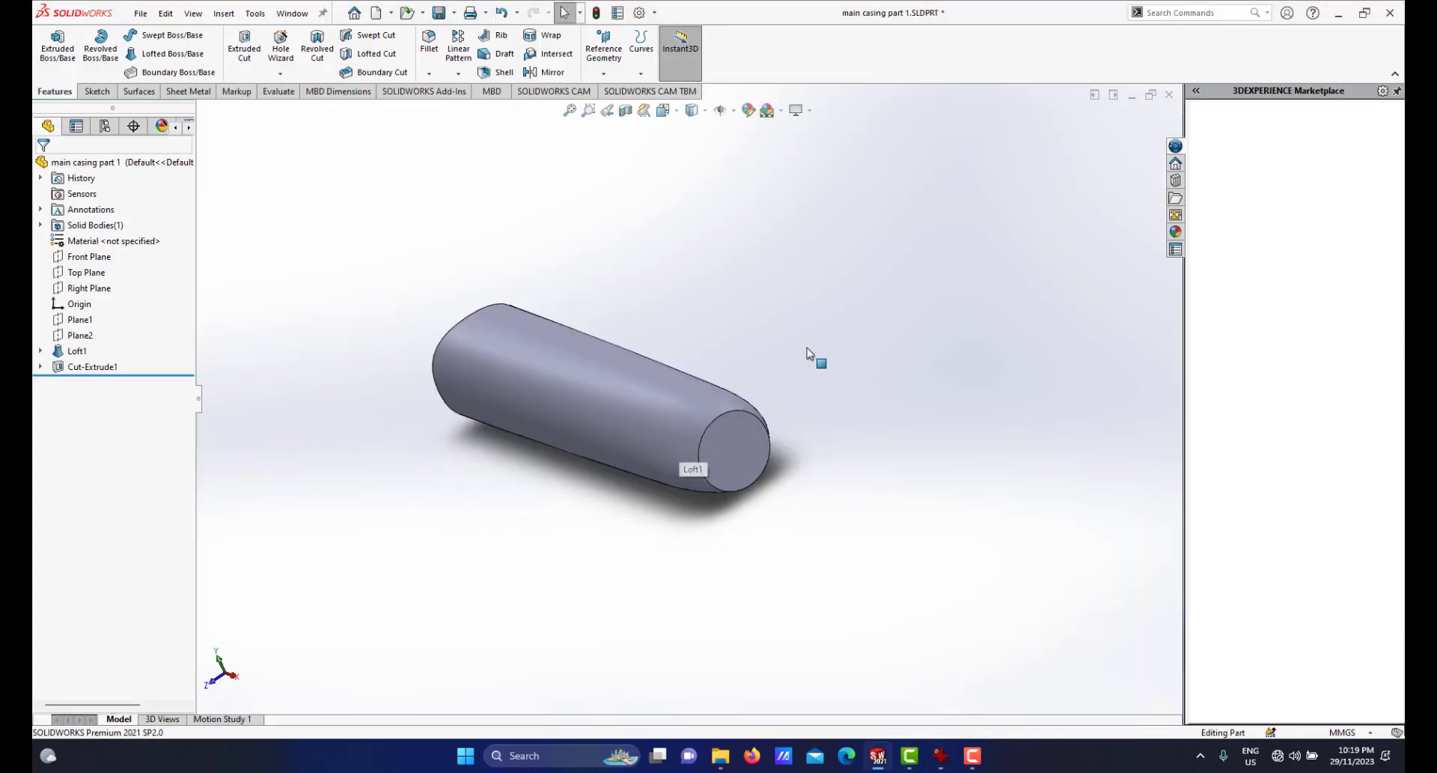
Start a sketch on the casing's narrow circular end face and draw a concentric circle about 7.5 mm in diameter.
{"action": "left_click", "coordinate": [750, 449]}
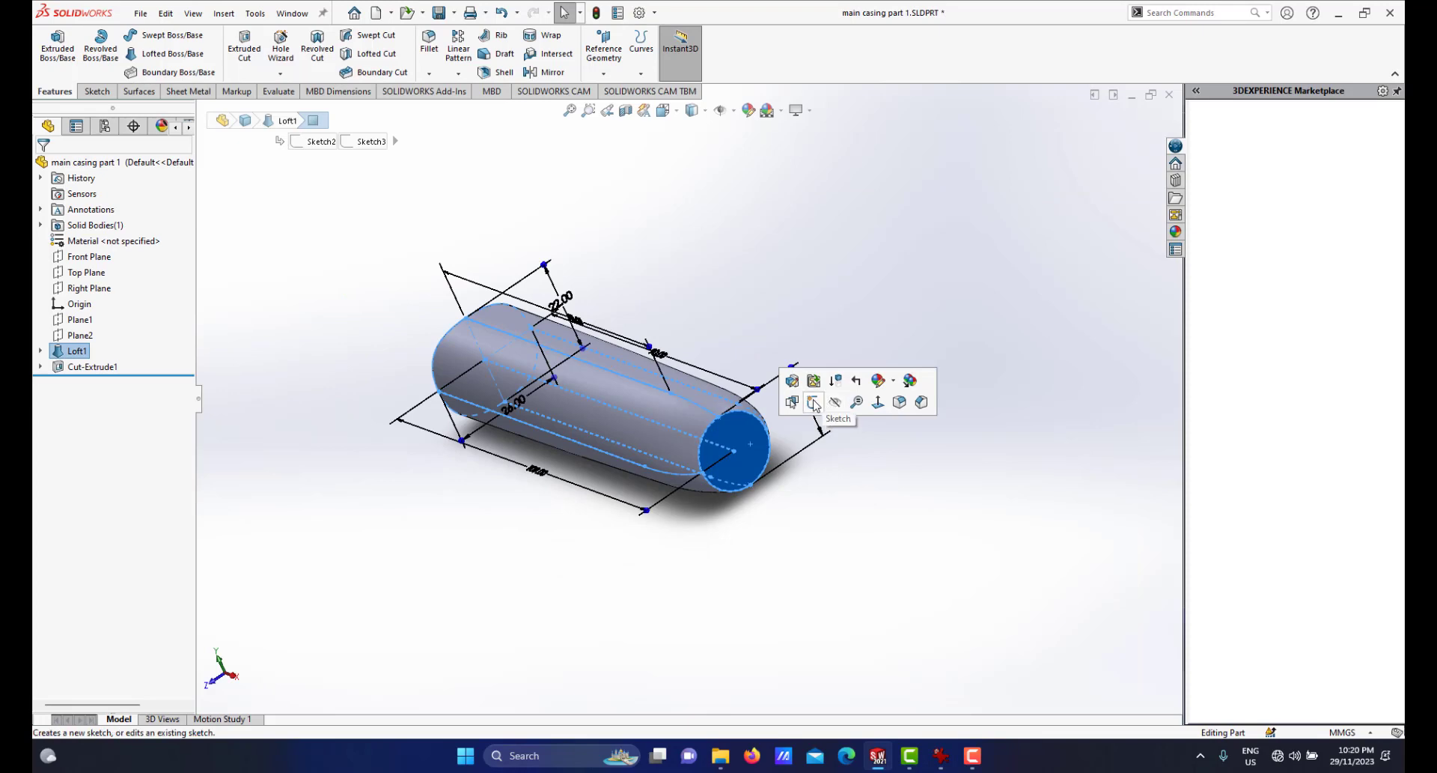
{"action": "left_click", "coordinate": [817, 407]}
{"action": "middle_click_drag", "start_coordinate": [677, 363], "coordinate": [724, 434]}
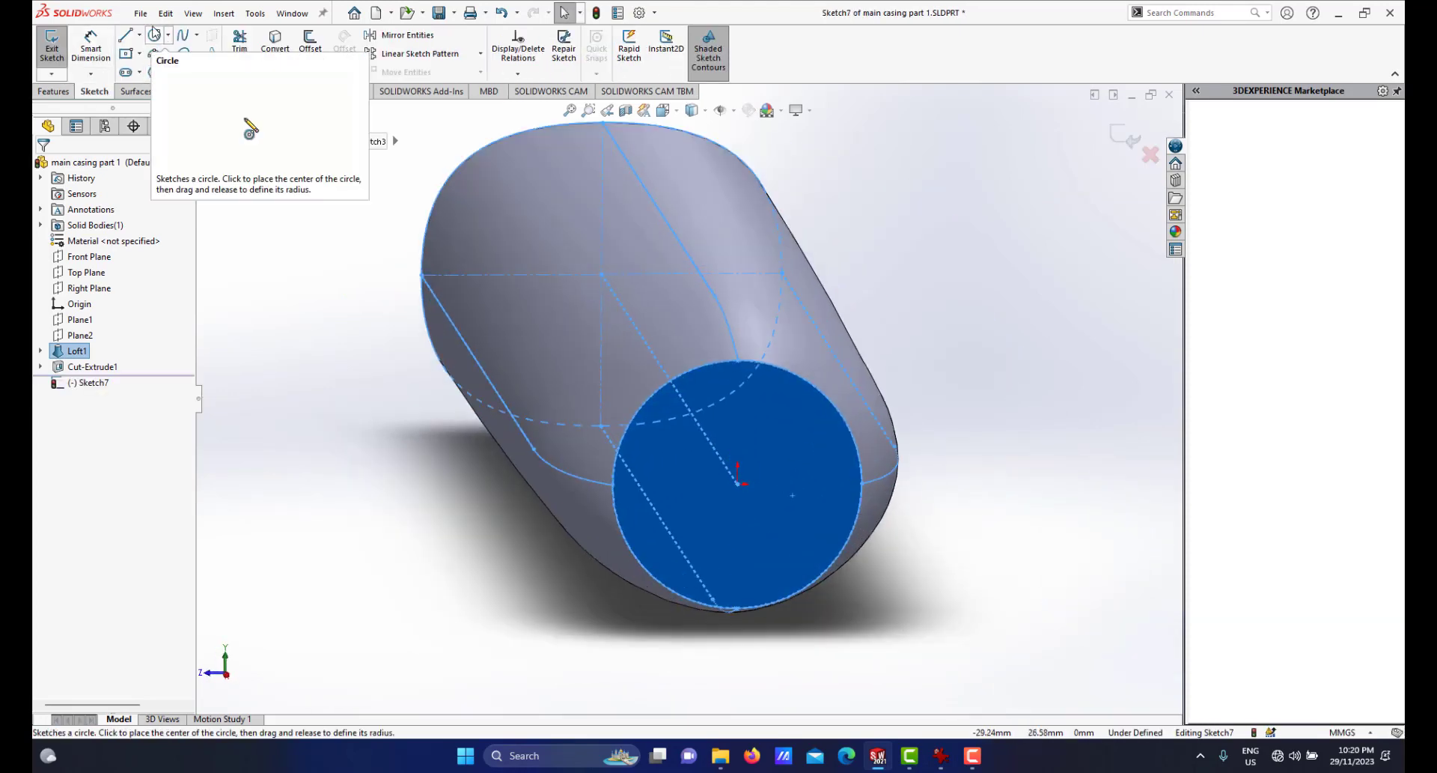
{"action": "left_click", "coordinate": [154, 36]}
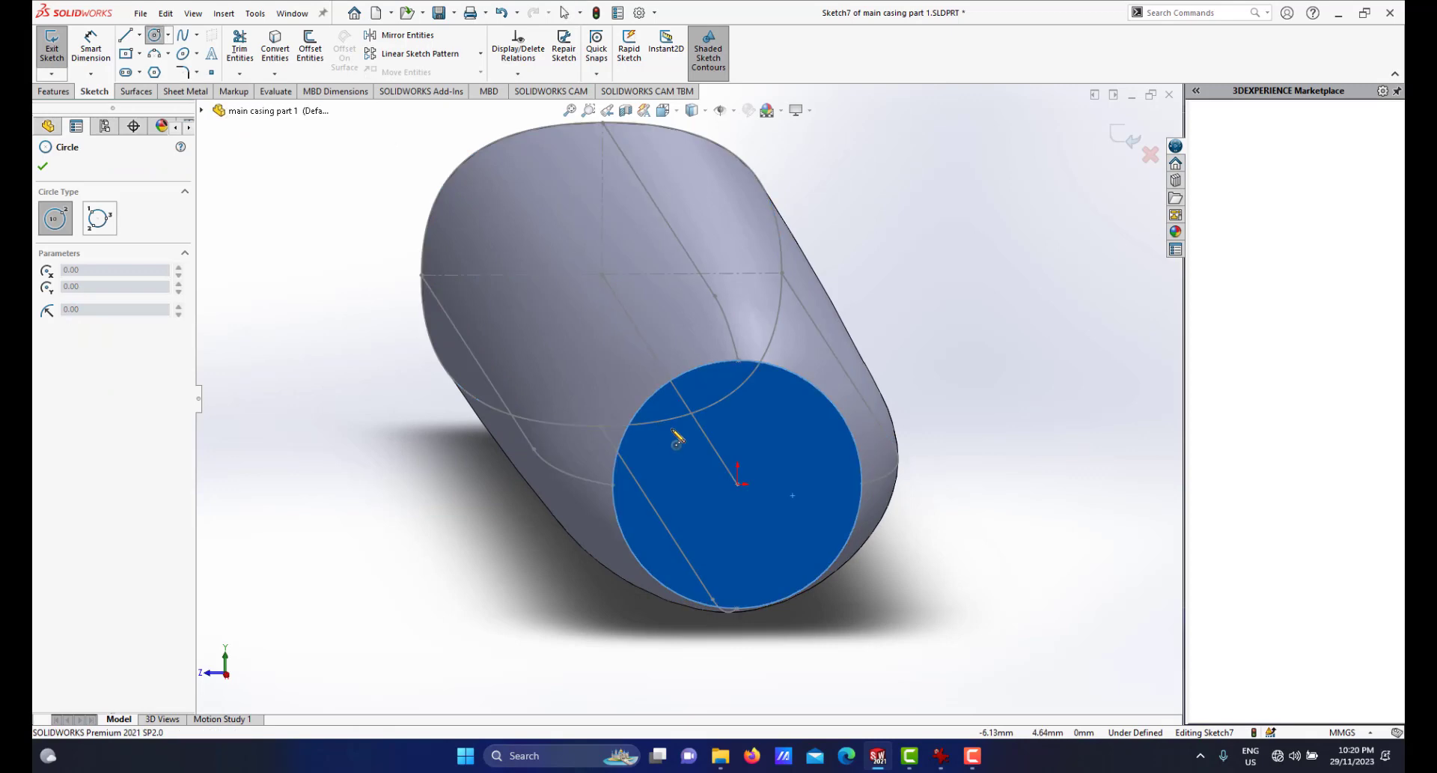
{"action": "left_click", "coordinate": [737, 485]}
{"action": "left_click", "coordinate": [782, 464]}
Dimension the circle on the narrow end face and set its diameter to 13 mm.
{"action": "right_click", "coordinate": [782, 459]}
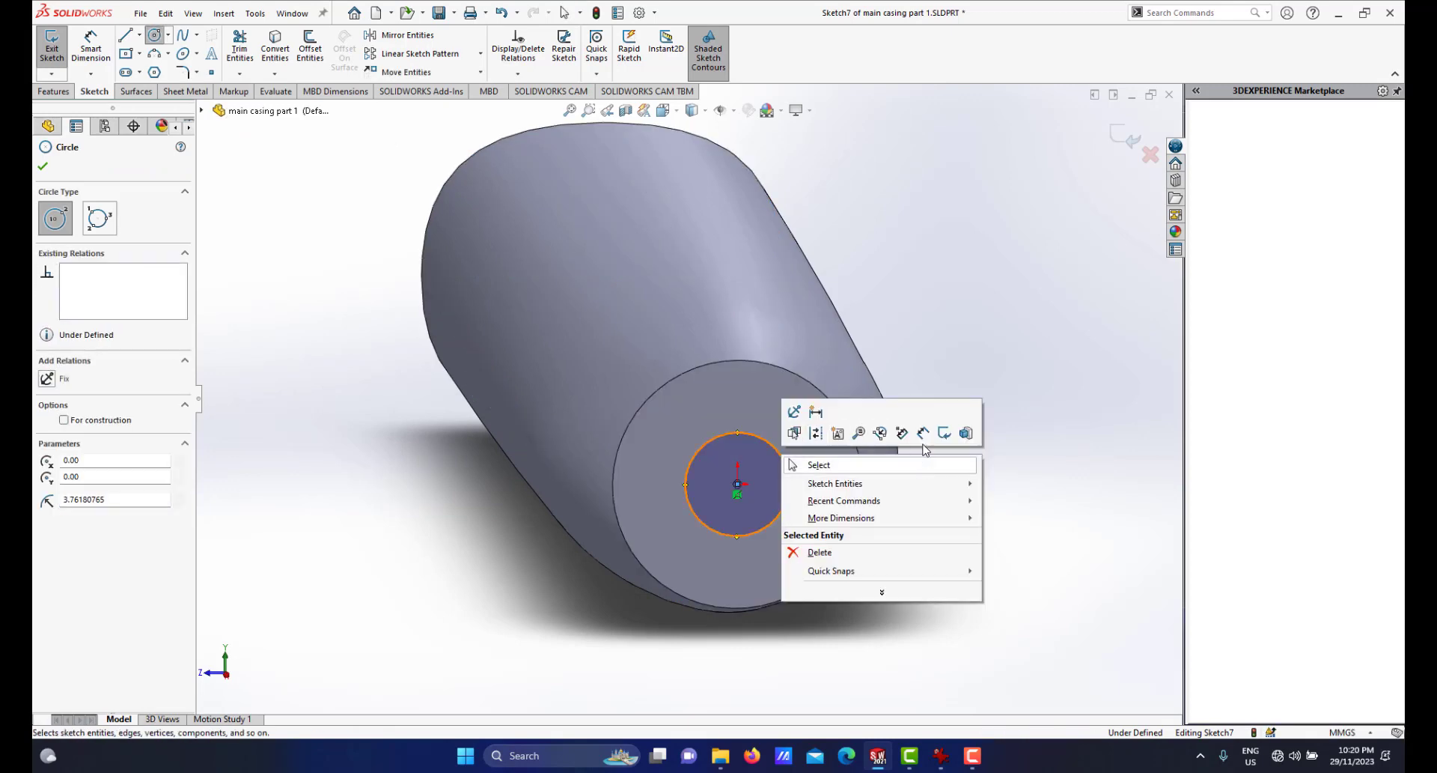
{"action": "left_click", "coordinate": [922, 434]}
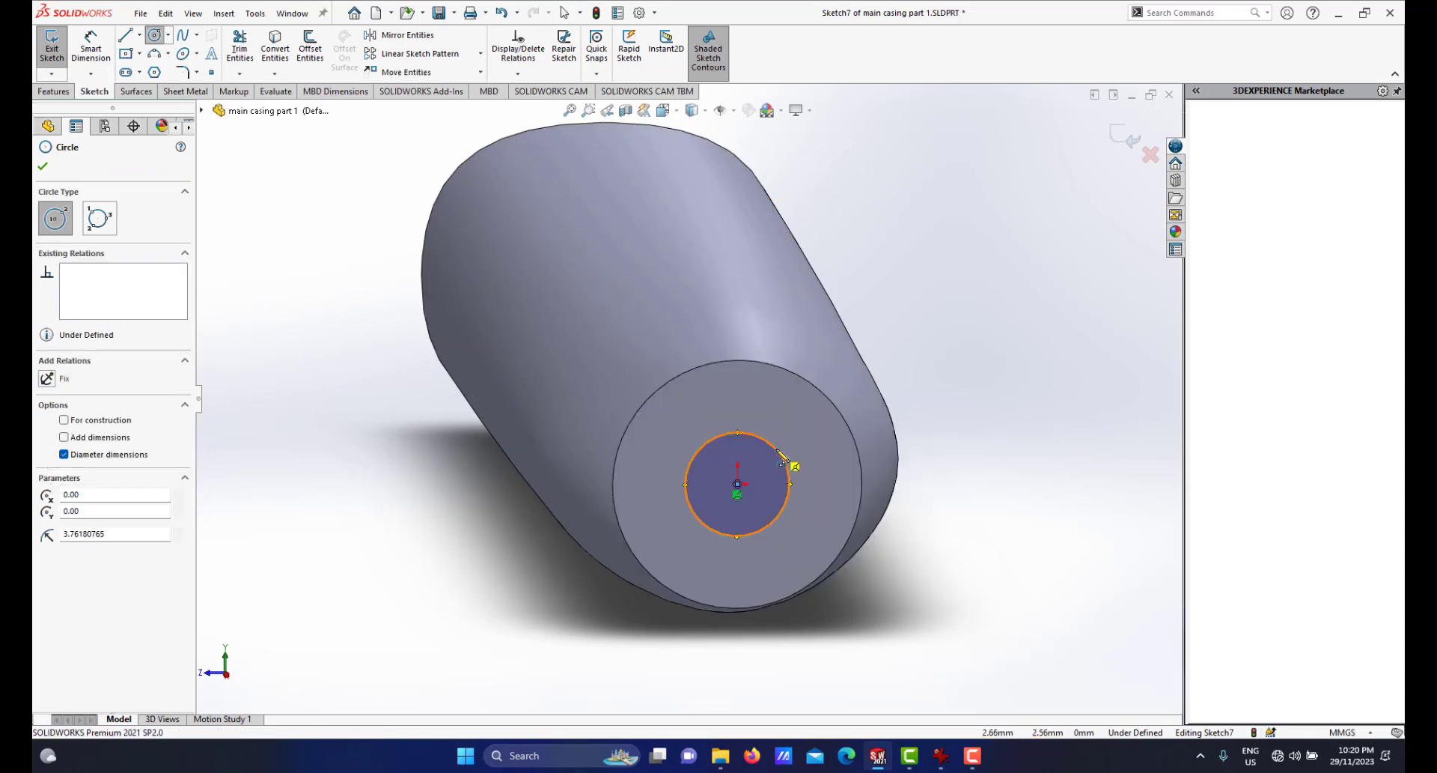
{"action": "right_click", "coordinate": [871, 384]}
{"action": "left_click", "coordinate": [990, 352]}
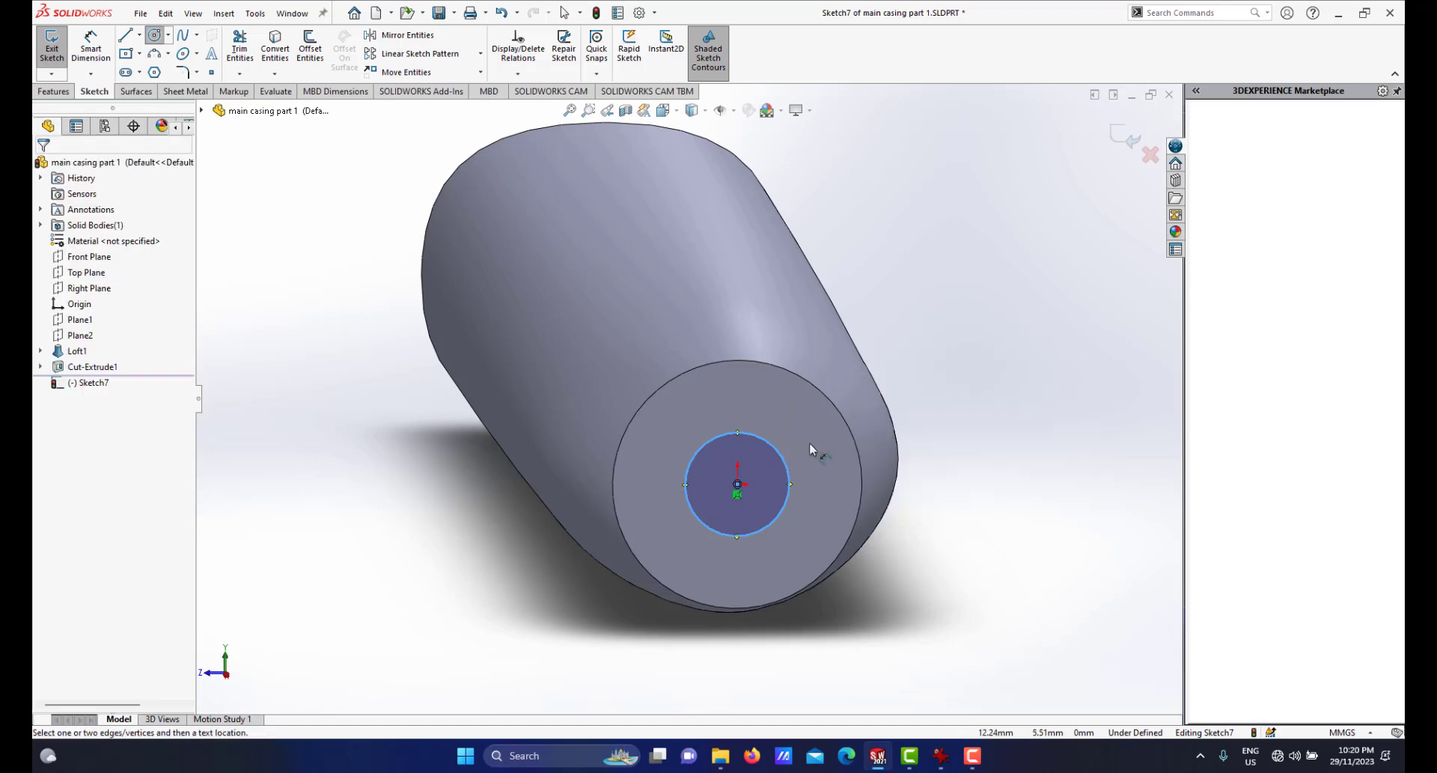
{"action": "left_click", "coordinate": [786, 459]}
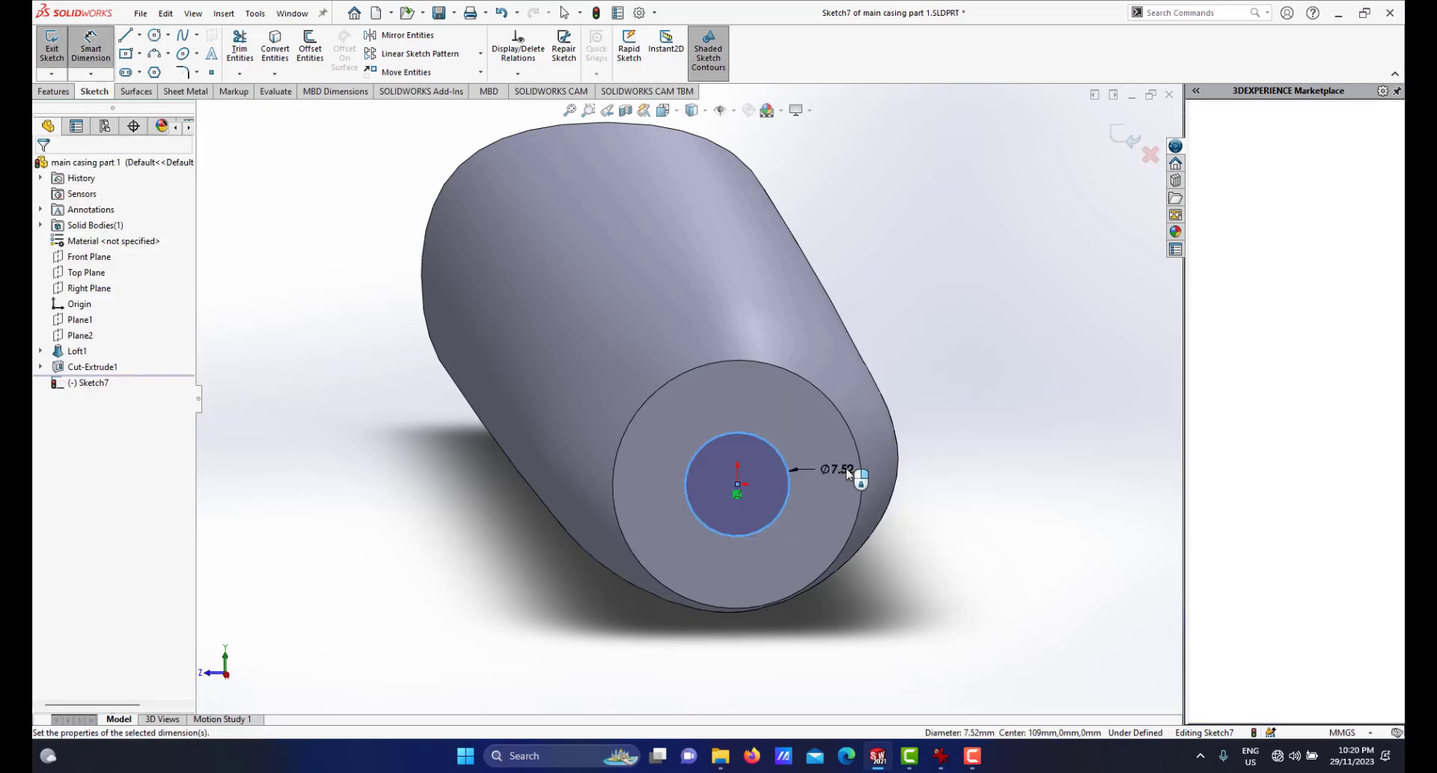
{"action": "left_click", "coordinate": [857, 475]}
{"action": "key", "text": "Return"}
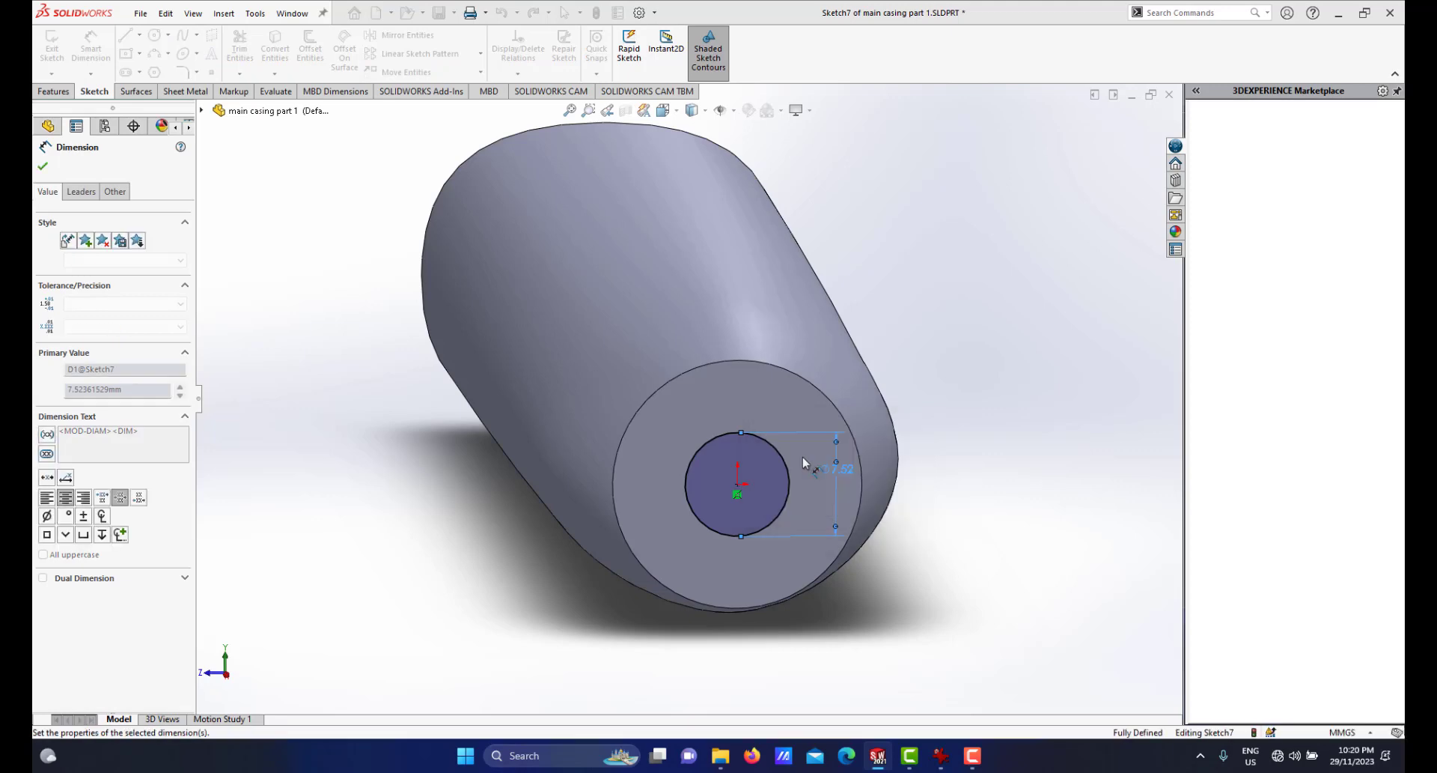
Check the boss length on the sketch in IrfanView and extrude the 13 mm circle outward 6 mm, merged with the casing.
{"action": "left_click", "coordinate": [941, 756]}
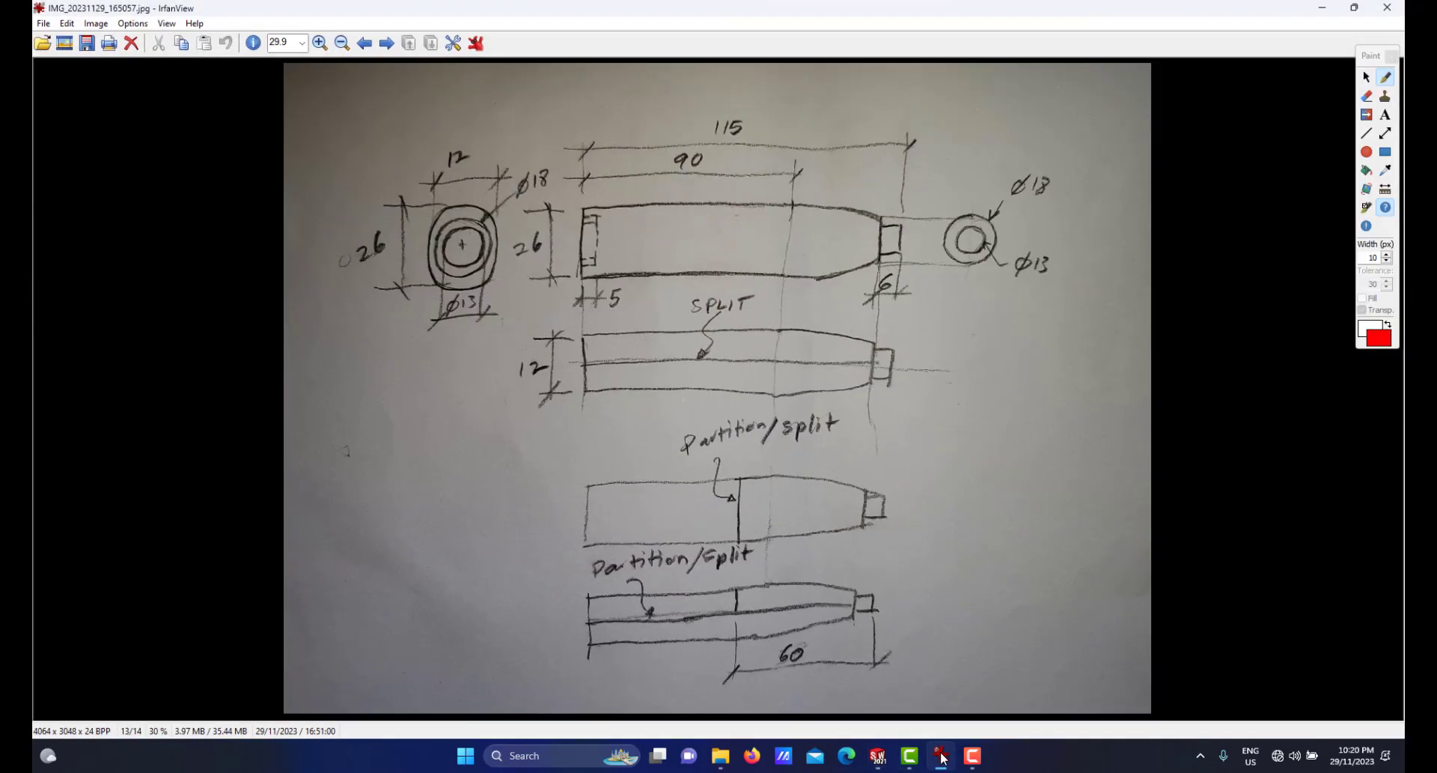
{"action": "left_click", "coordinate": [941, 756]}
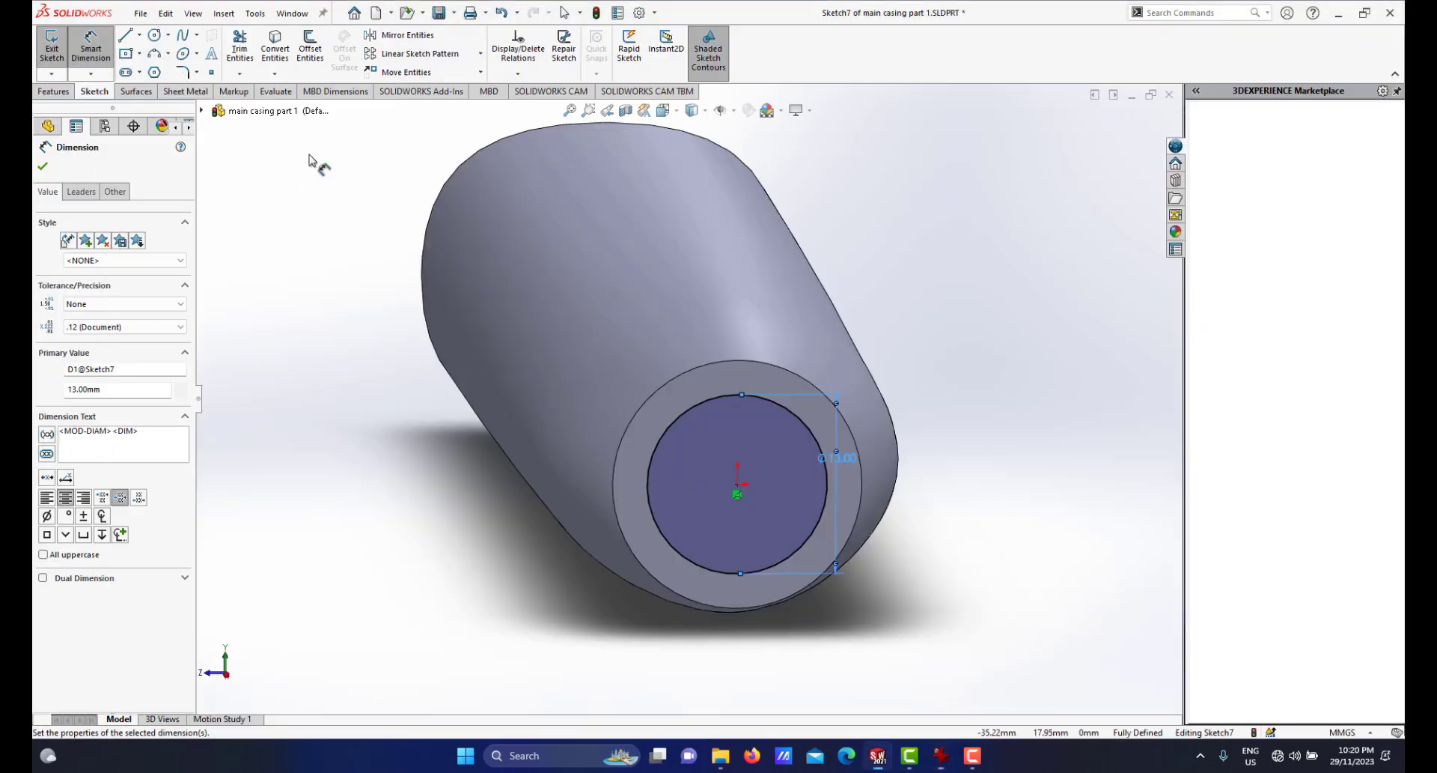
{"action": "left_click", "coordinate": [55, 95]}
{"action": "left_click", "coordinate": [66, 49]}
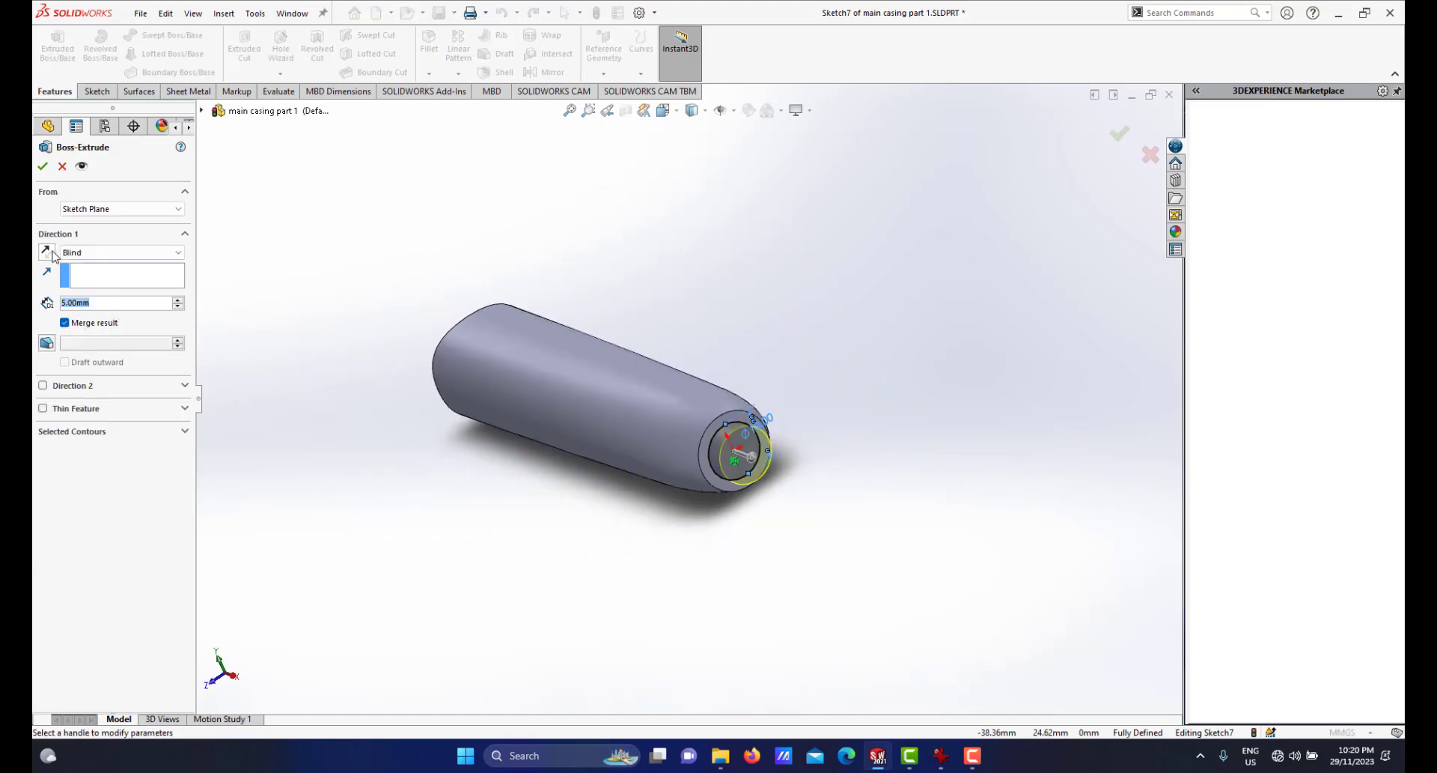
{"action": "key", "text": "Up"}
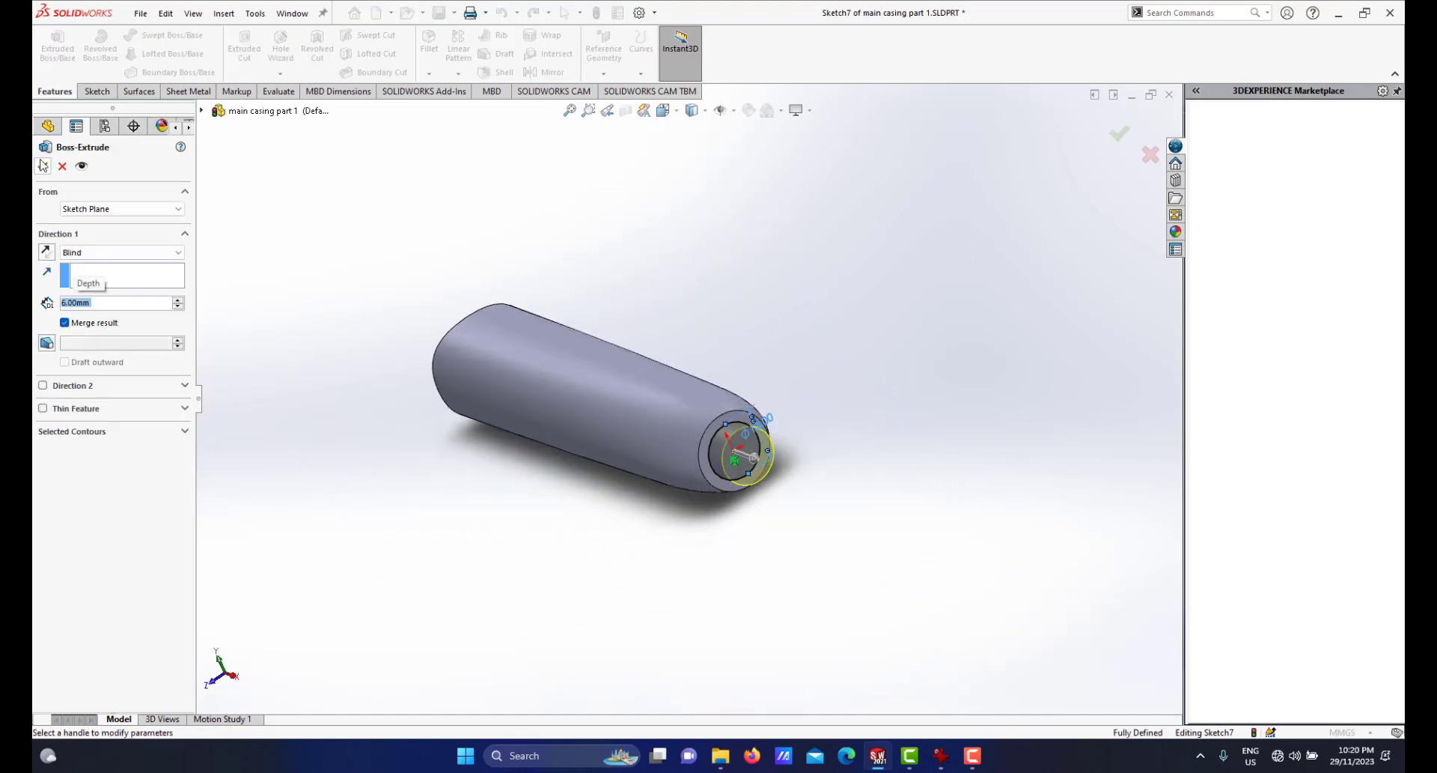
{"action": "left_click", "coordinate": [42, 168]}
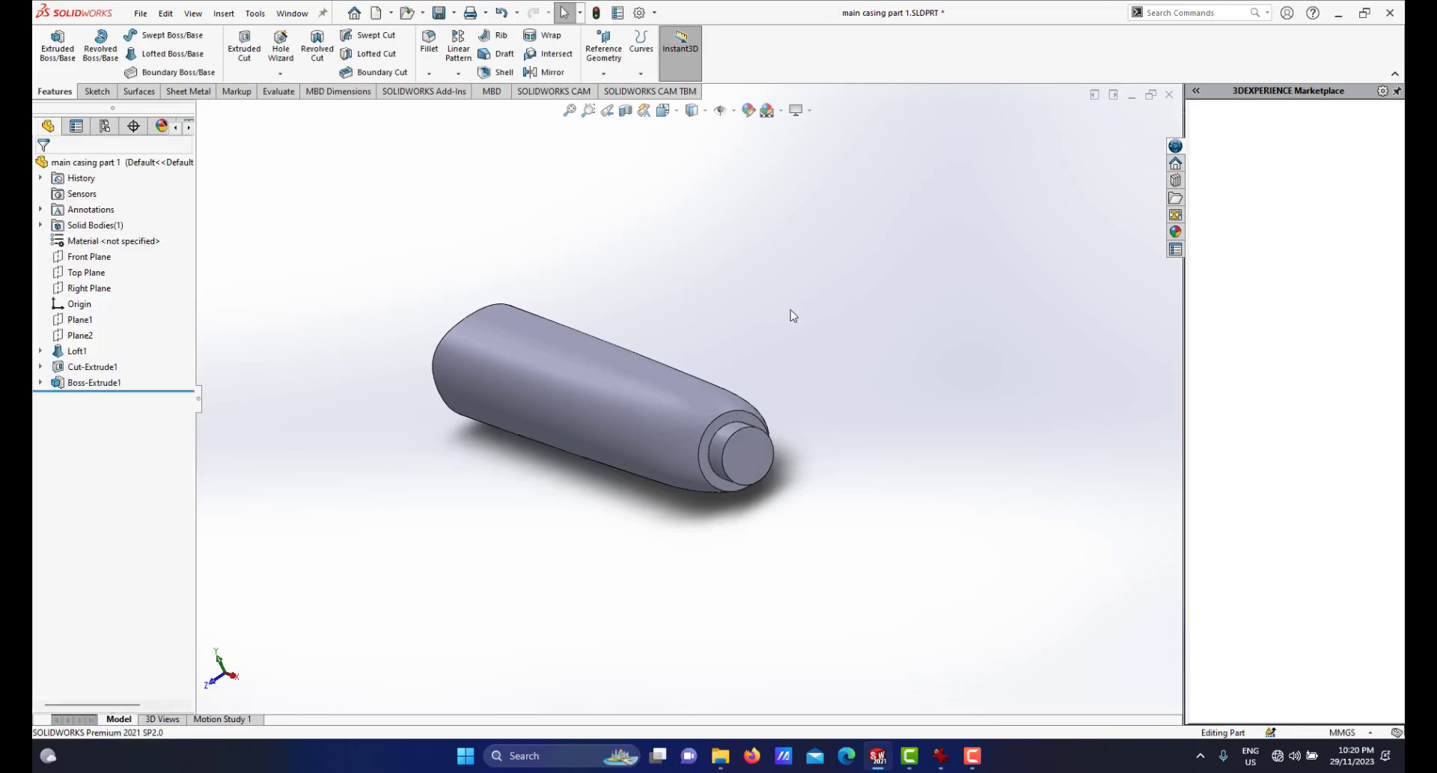
Show the casing in isometric view and review the split lines on the hand-drawn sketch in IrfanView.
{"action": "scroll", "coordinate": [757, 345], "scroll_direction": "up", "scroll_amount": 1}
{"action": "key", "text": "space"}
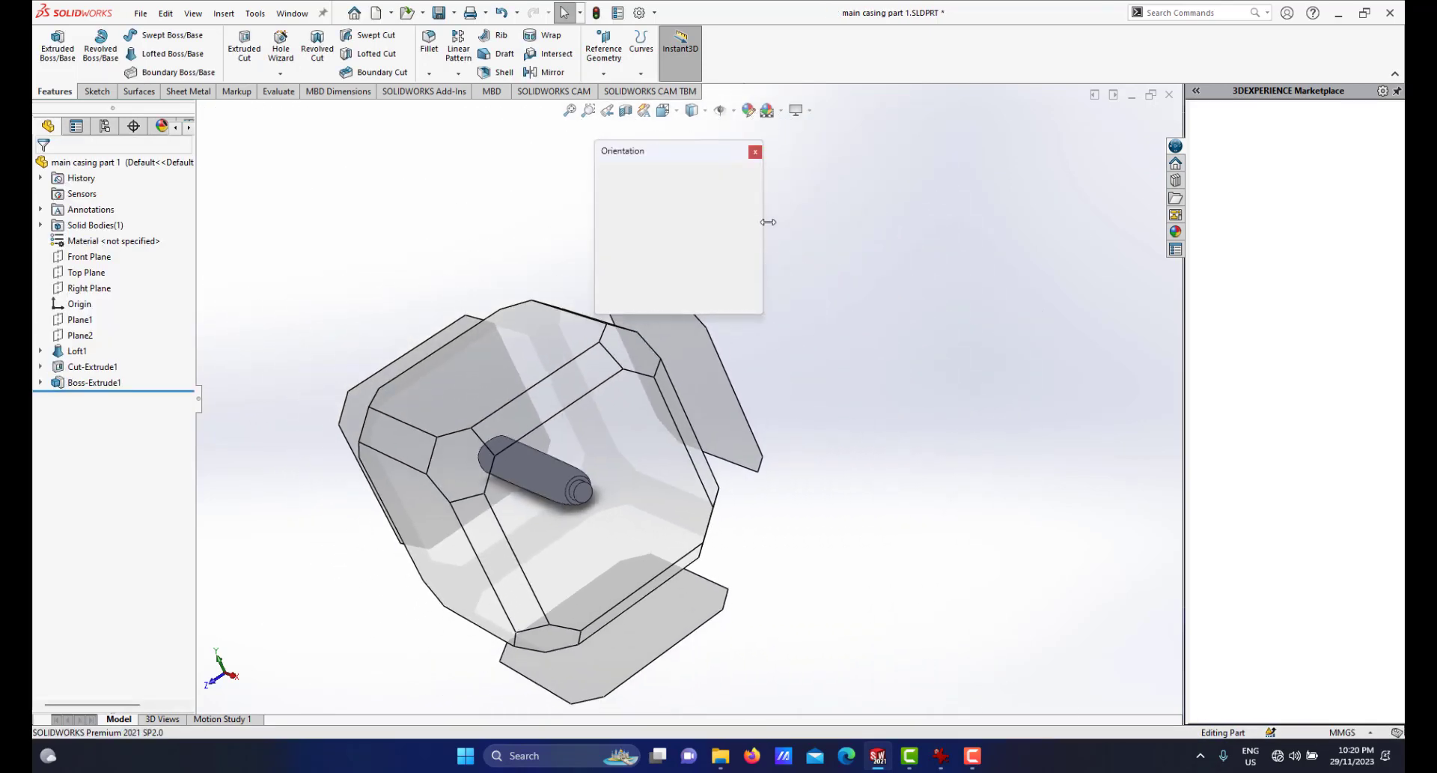
{"action": "left_click", "coordinate": [742, 195]}
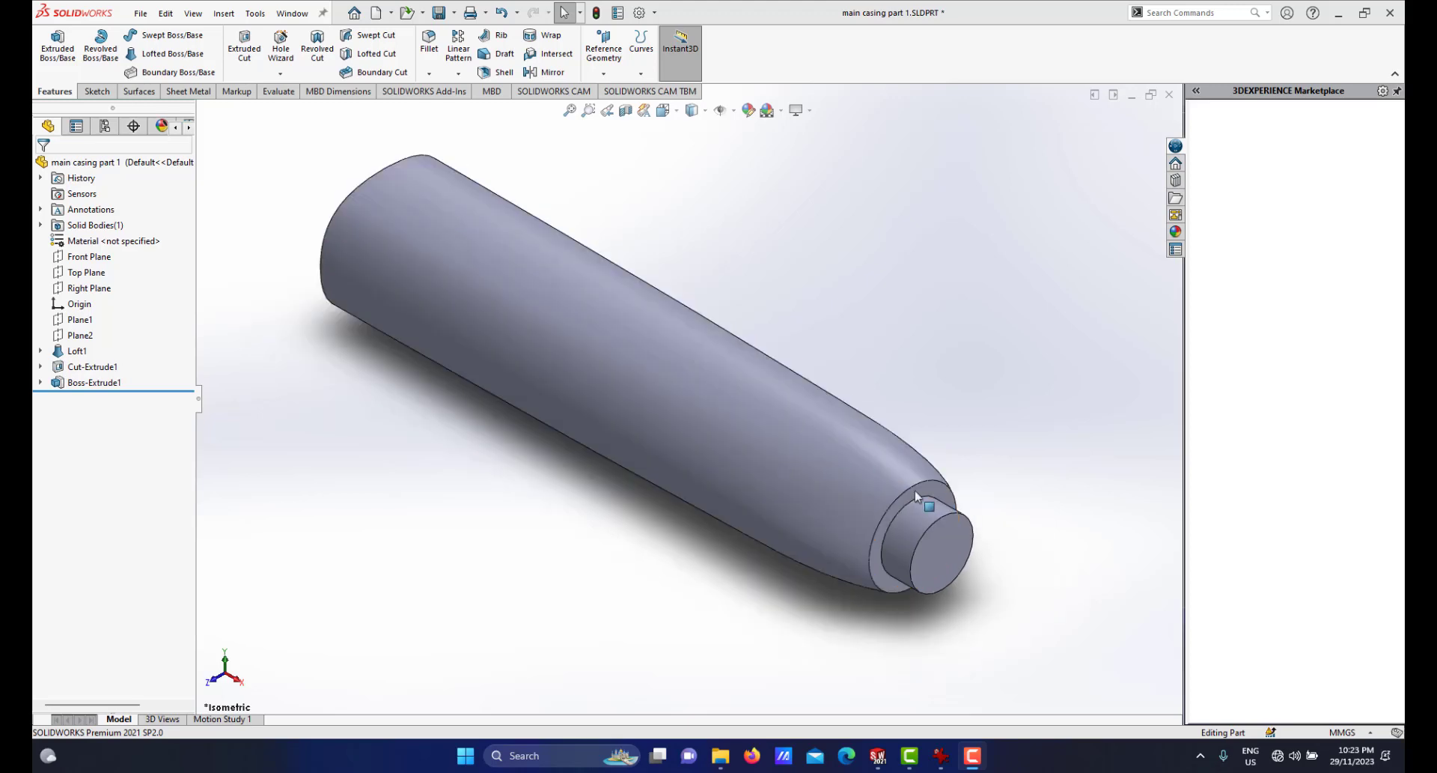
{"action": "left_click", "coordinate": [943, 757]}
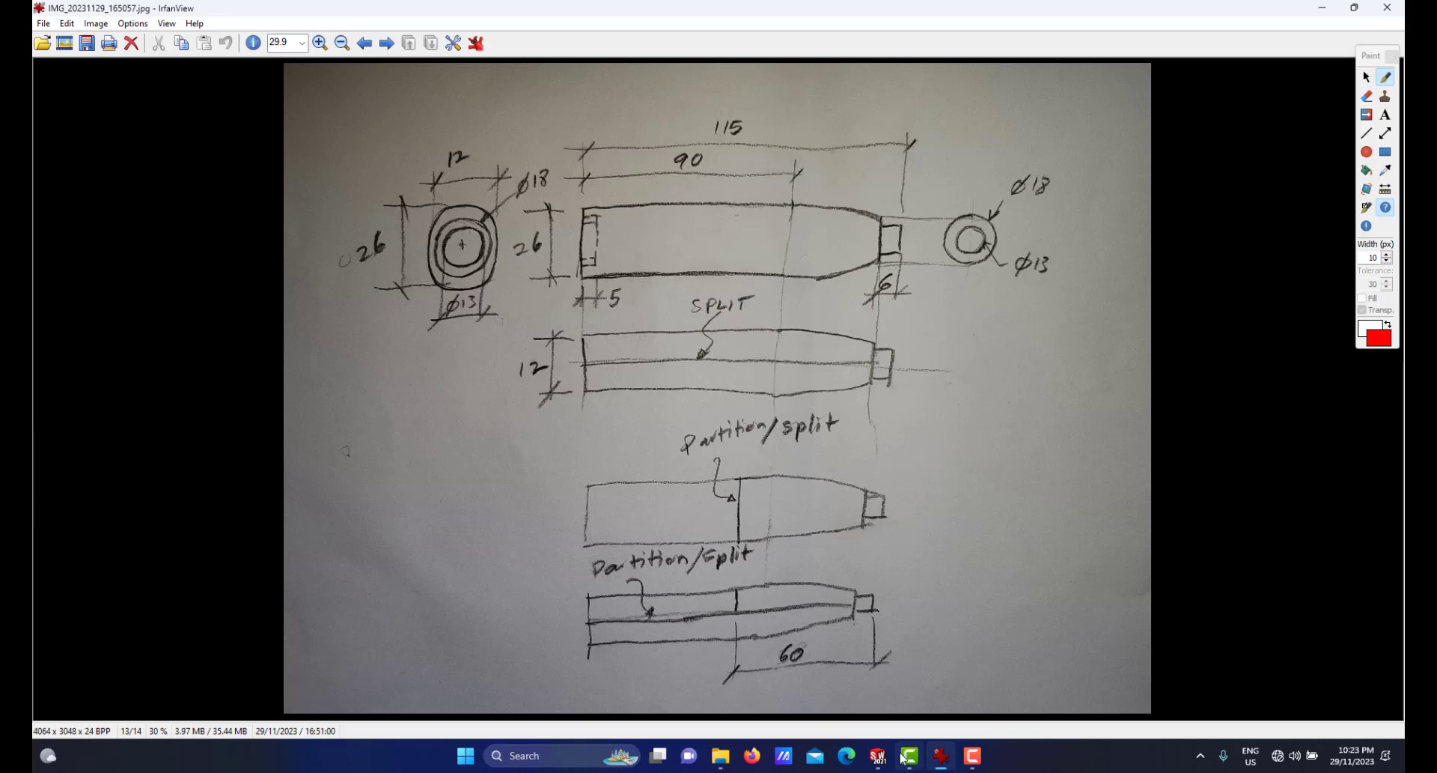
{"action": "left_click", "coordinate": [941, 756]}
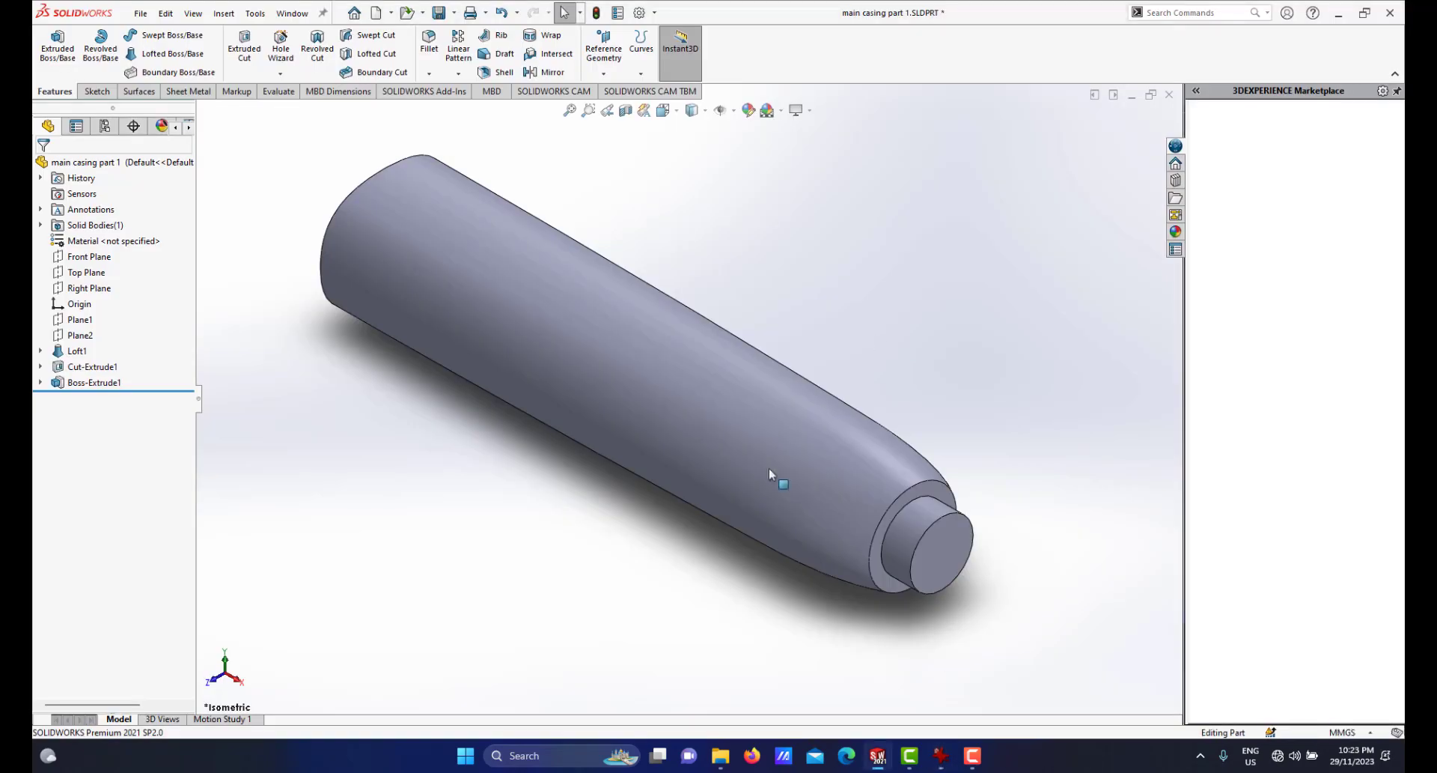
Examine the casing from several angles and check where the Top Plane passes through it.
{"action": "scroll", "coordinate": [749, 449], "scroll_direction": "up", "scroll_amount": 2}
{"action": "scroll", "coordinate": [719, 416], "scroll_direction": "down", "scroll_amount": 2}
{"action": "scroll", "coordinate": [706, 404], "scroll_direction": "up", "scroll_amount": 2}
{"action": "scroll", "coordinate": [670, 384], "scroll_direction": "down", "scroll_amount": 1}
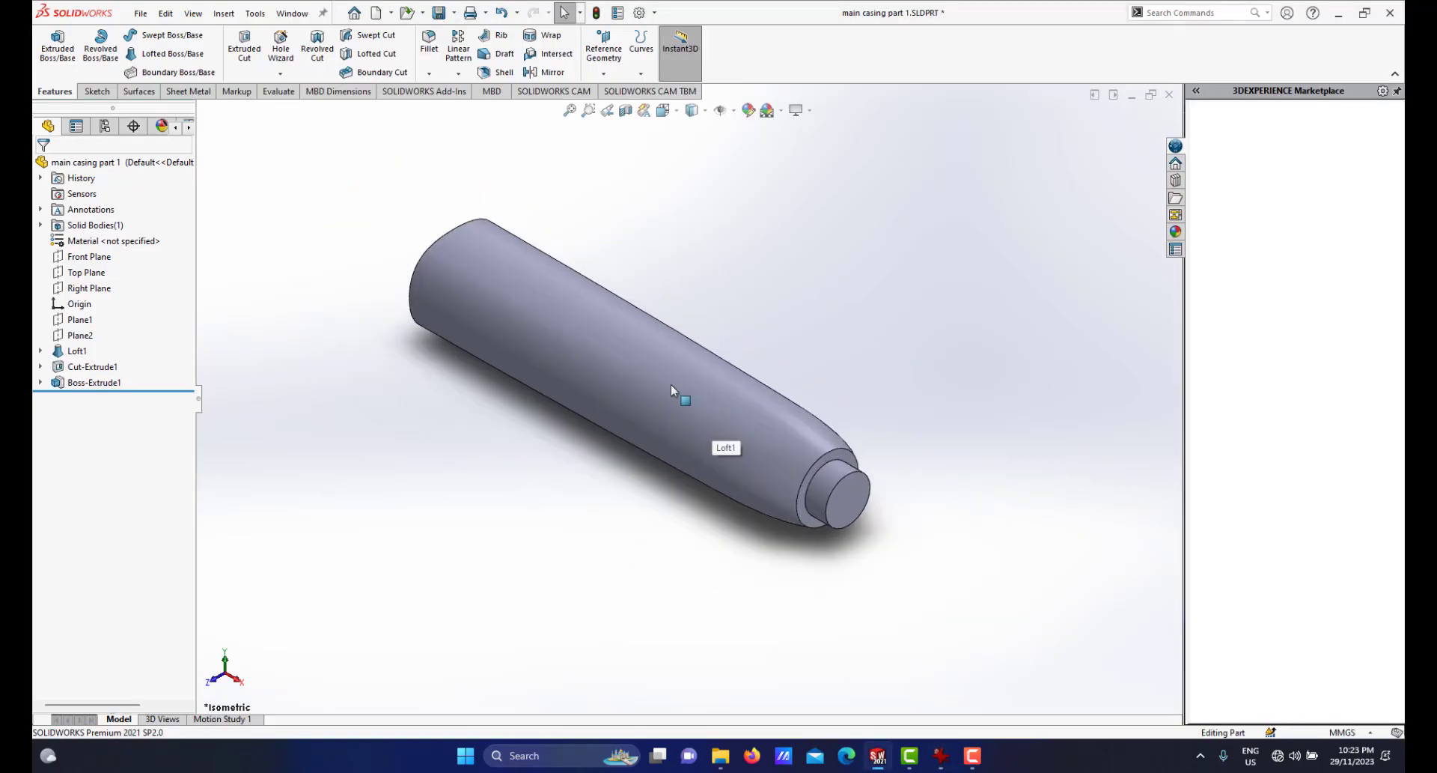
{"action": "middle_click_drag", "start_coordinate": [630, 427], "coordinate": [726, 404]}
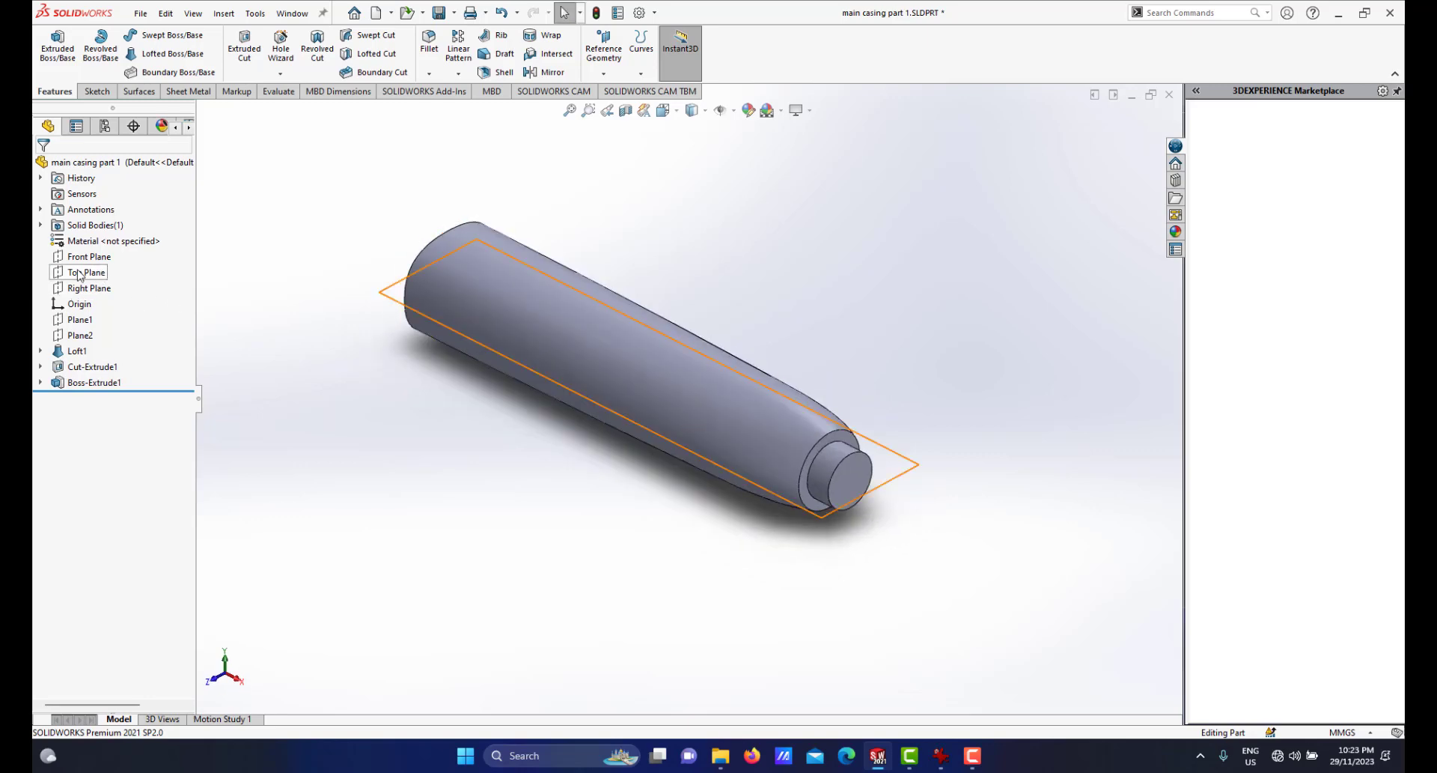
{"action": "left_click", "coordinate": [79, 273]}
{"action": "middle_click_drag", "start_coordinate": [536, 329], "coordinate": [793, 457]}
{"action": "left_click", "coordinate": [575, 244]}
{"action": "scroll", "coordinate": [802, 467], "scroll_direction": "down", "scroll_amount": 1}
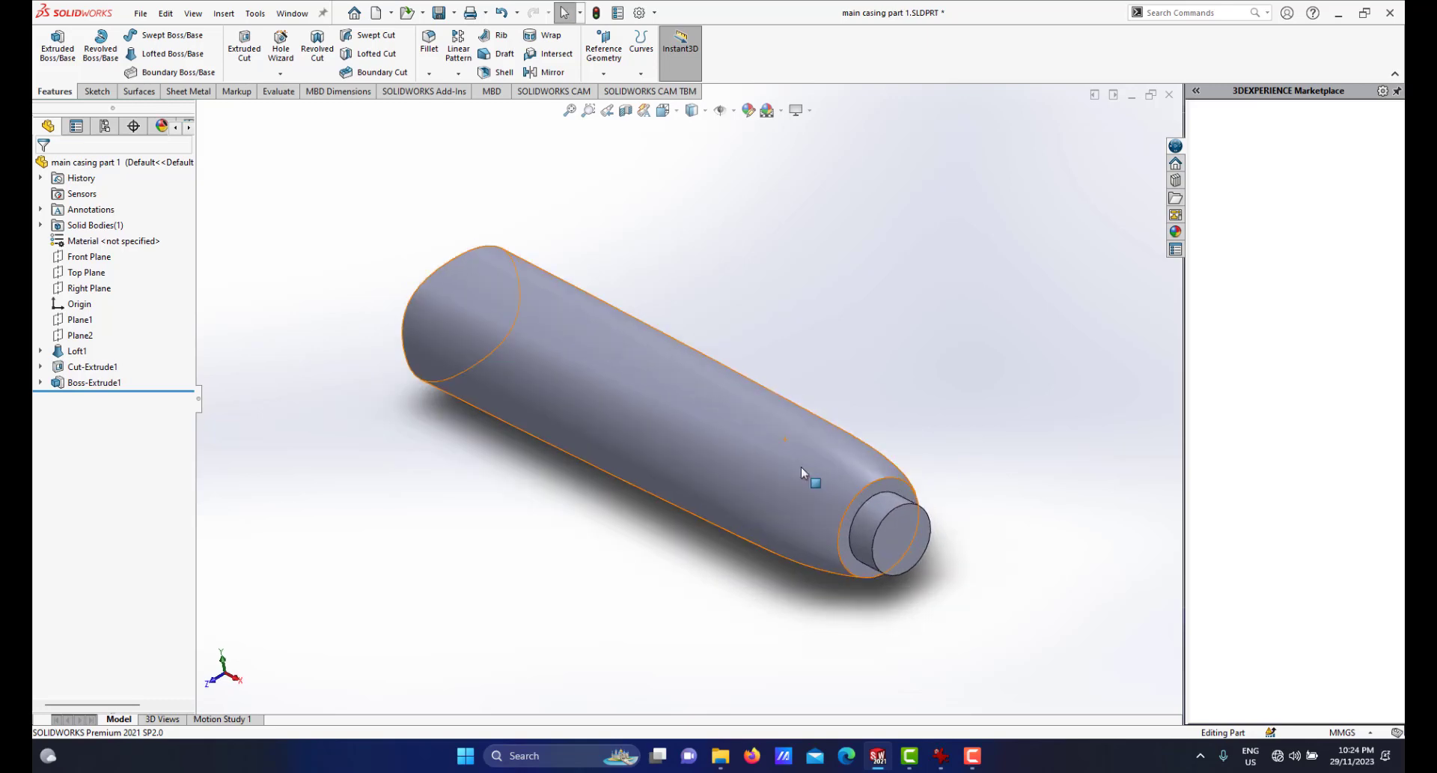
Start a Split of the casing with the Top Plane as the trim tool and cut the part.
{"action": "left_click", "coordinate": [223, 15]}
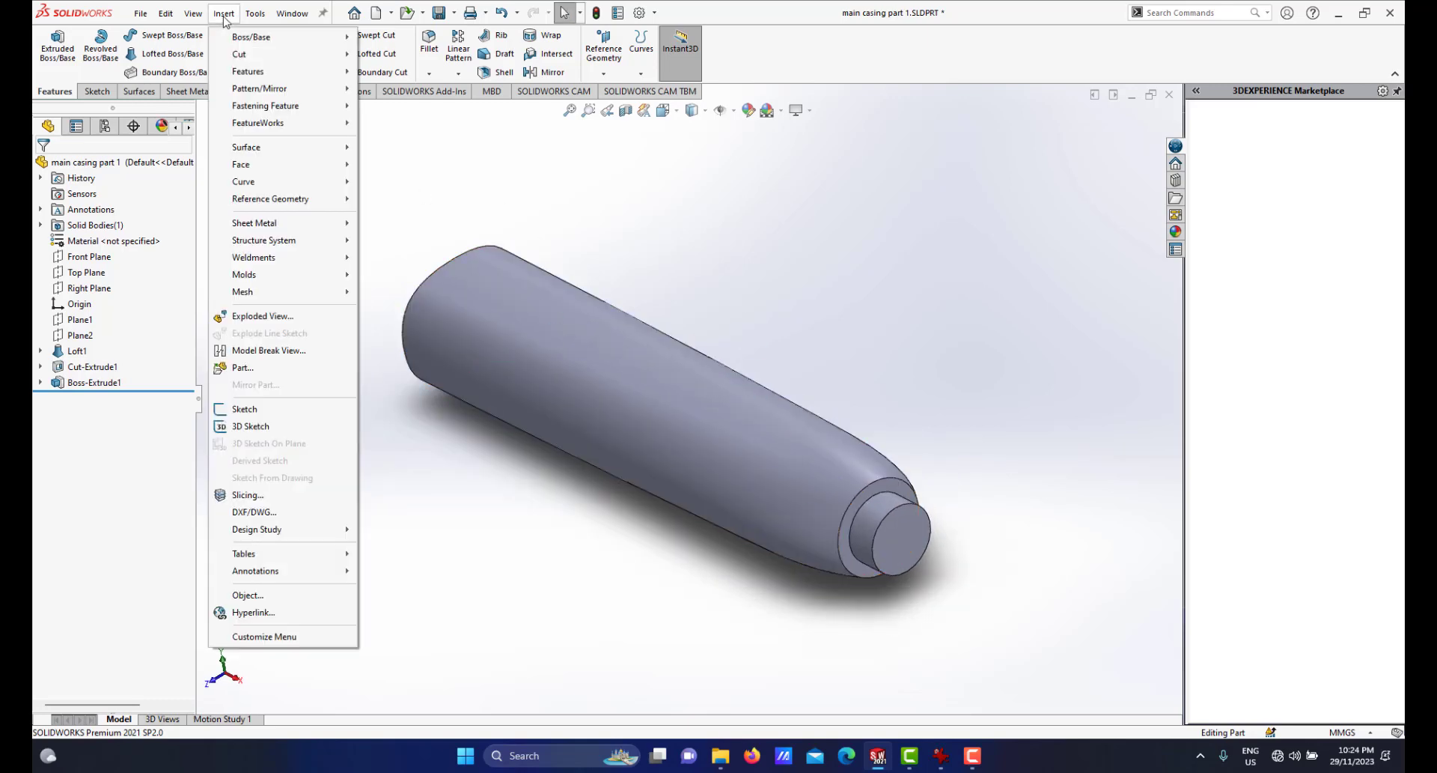
{"action": "mouse_move", "coordinate": [277, 72]}
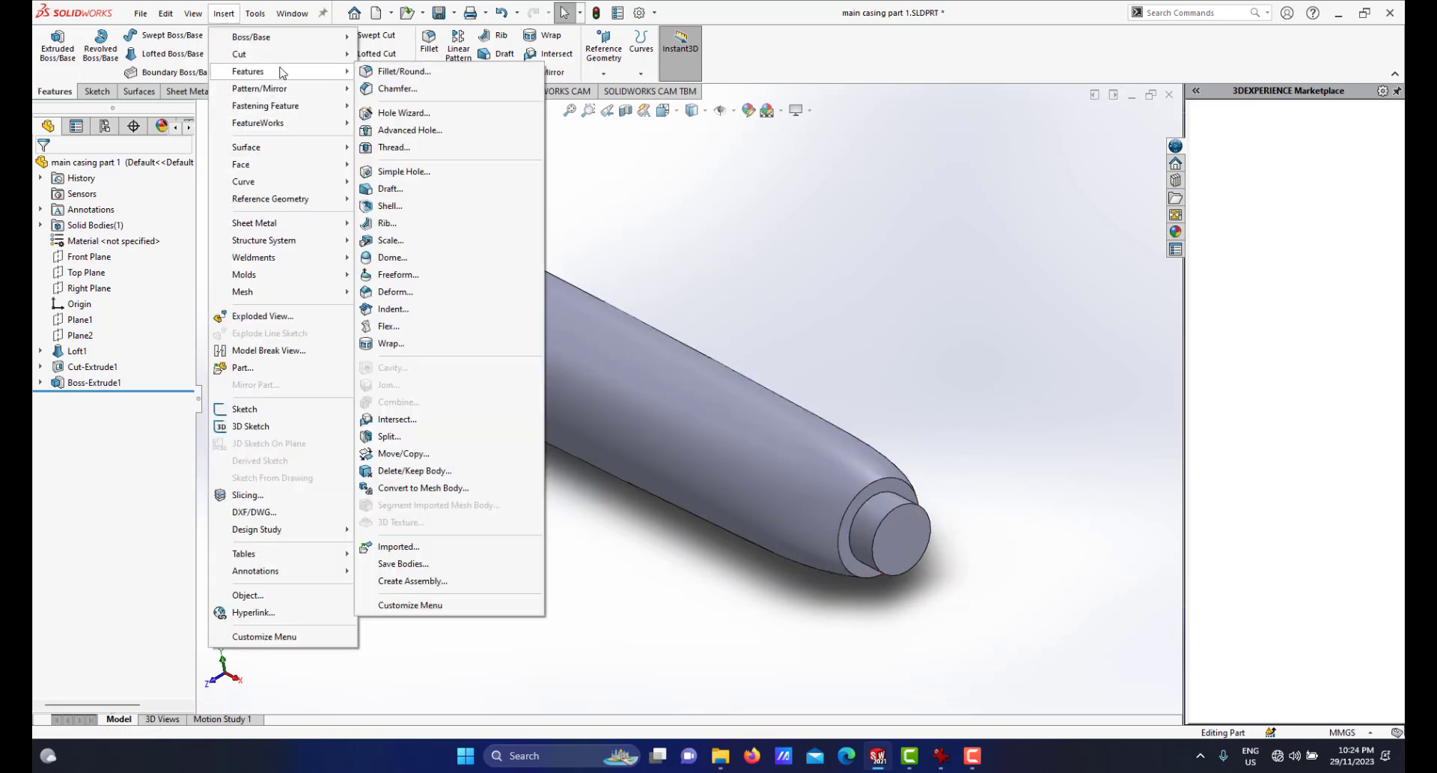
{"action": "left_click", "coordinate": [402, 440]}
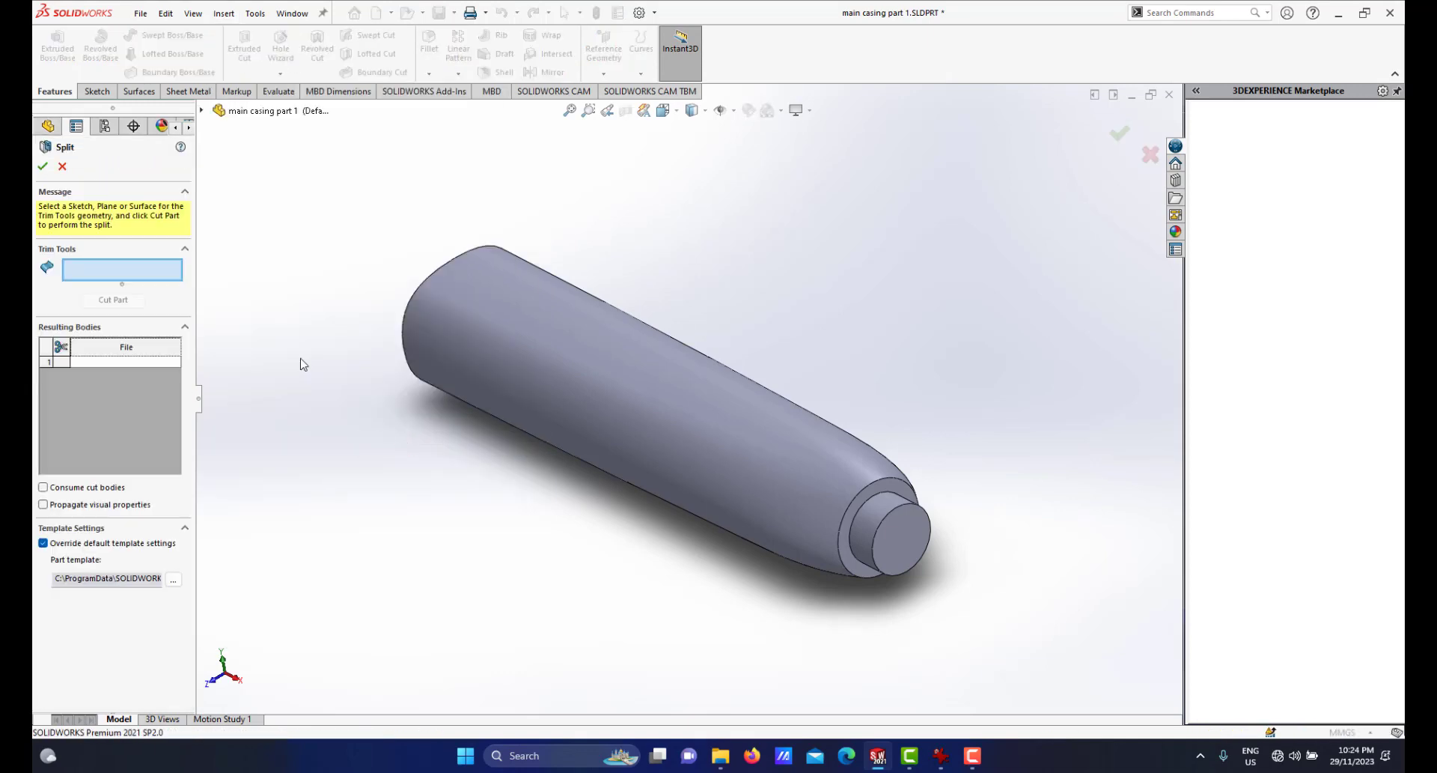
{"action": "left_click", "coordinate": [202, 110]}
{"action": "left_click", "coordinate": [263, 220]}
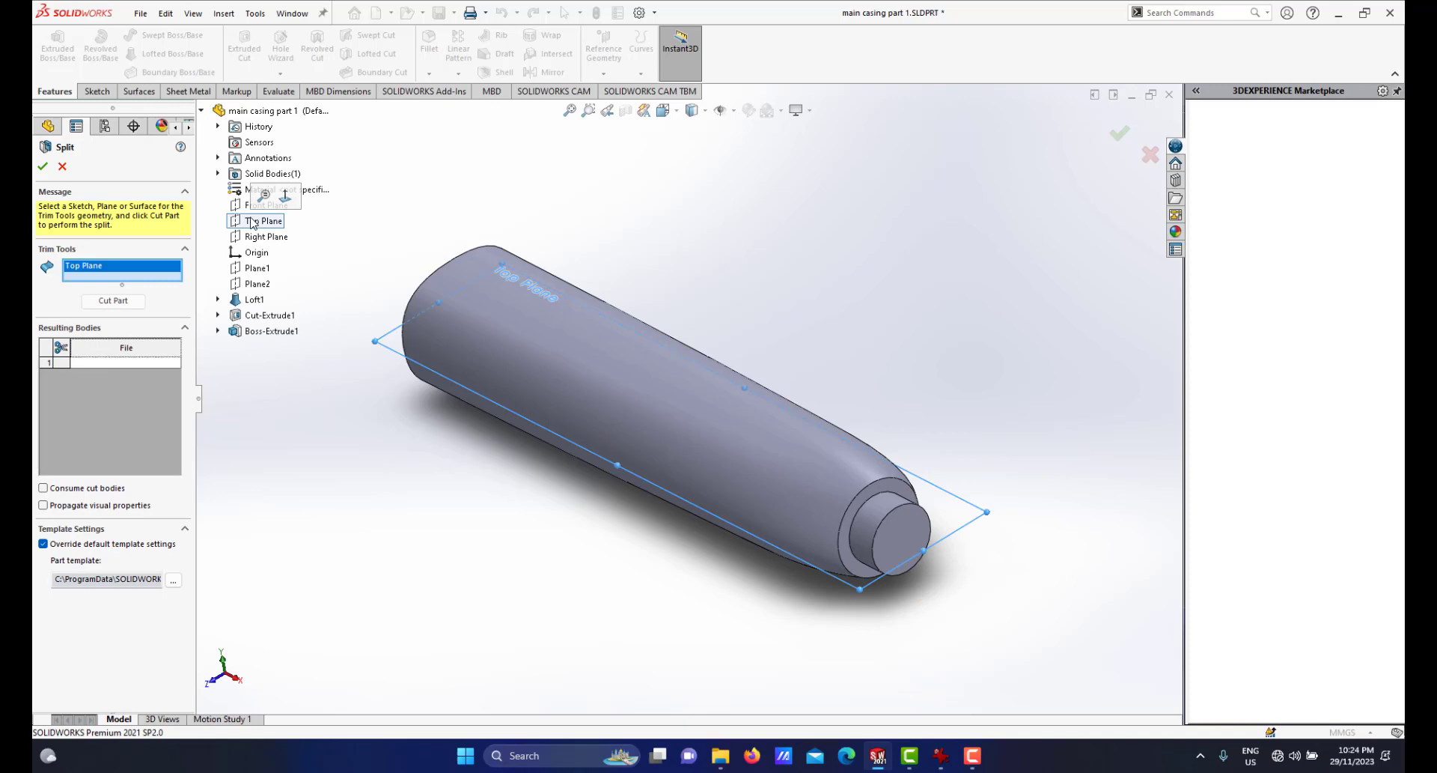
{"action": "left_click", "coordinate": [115, 303]}
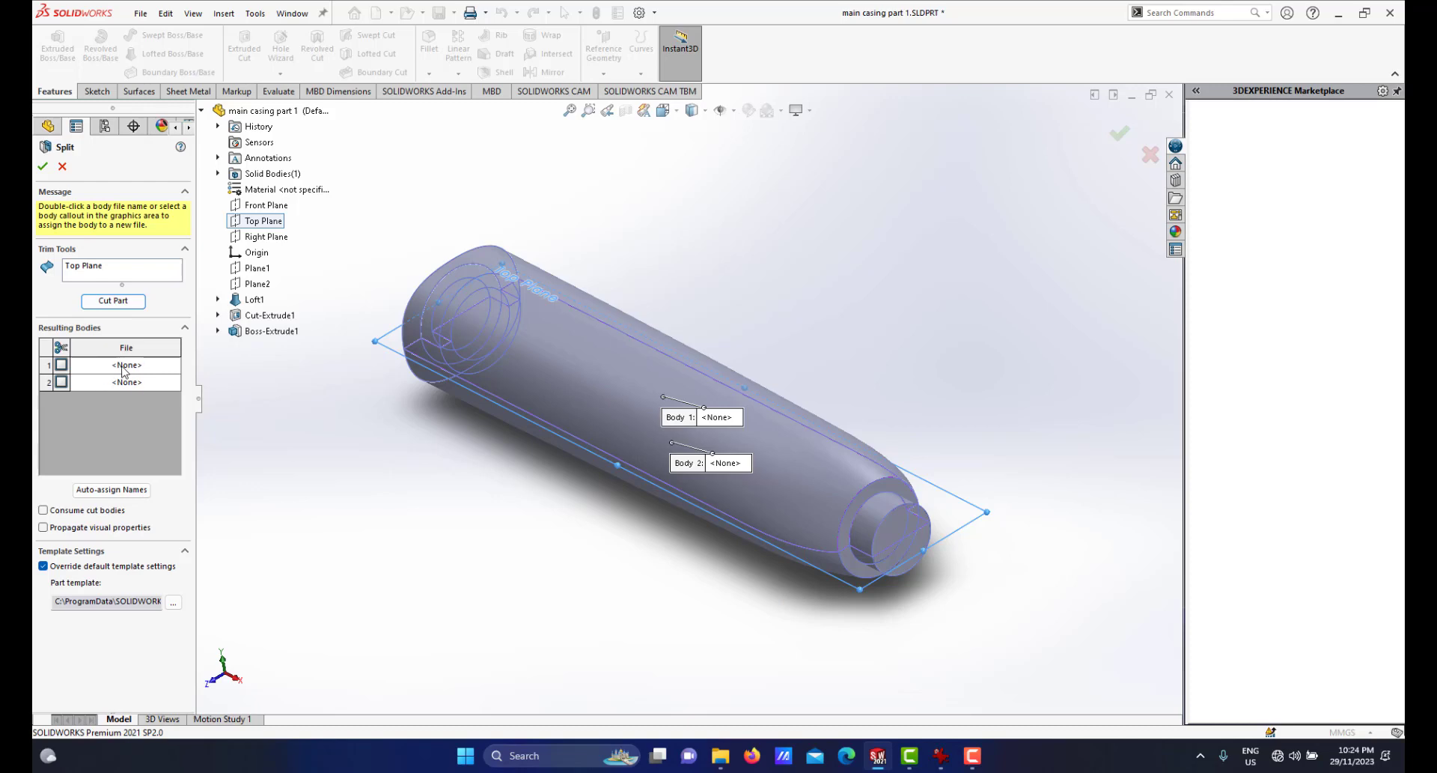
Mark both resulting bodies, leave Consume cut bodies off, and complete the casing split.
{"action": "left_click", "coordinate": [62, 365]}
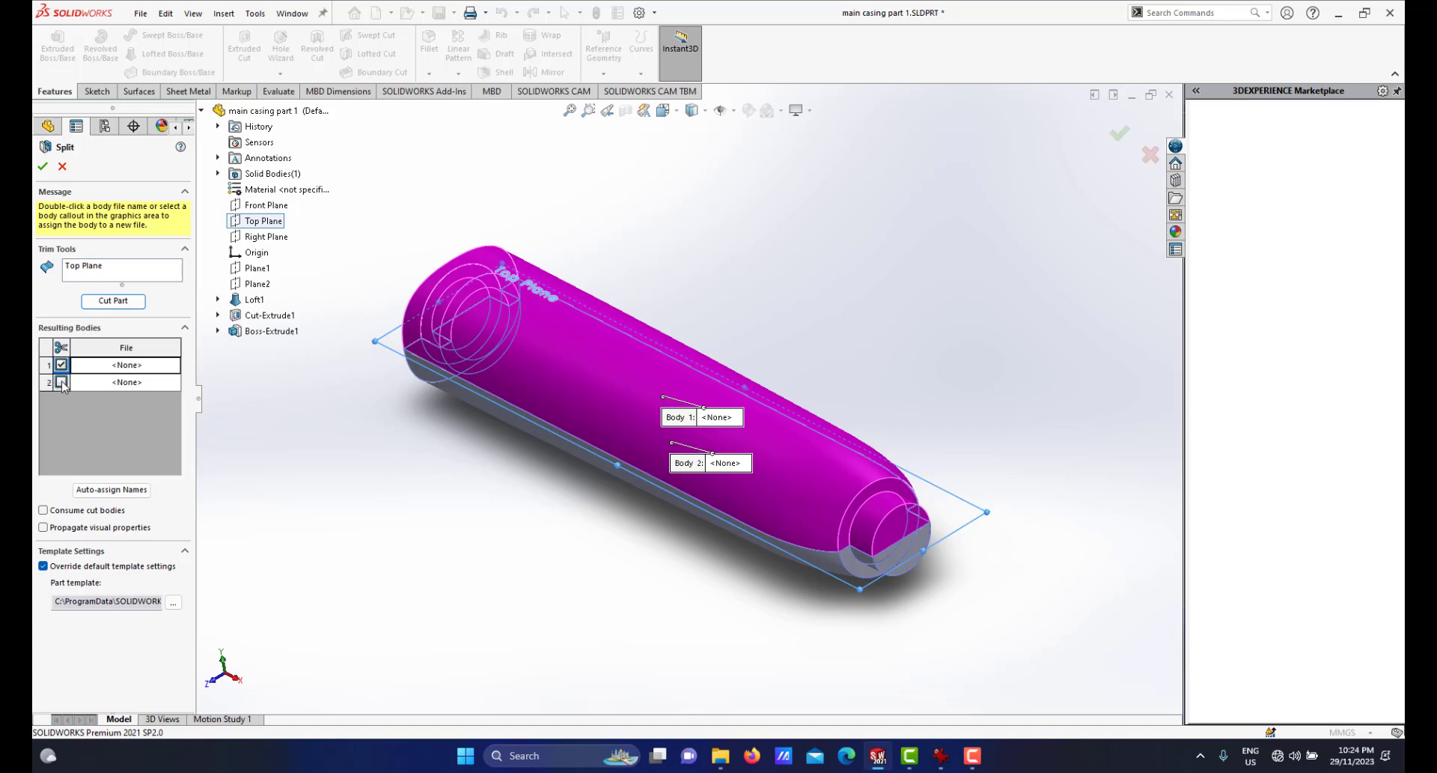
{"action": "left_click", "coordinate": [62, 381]}
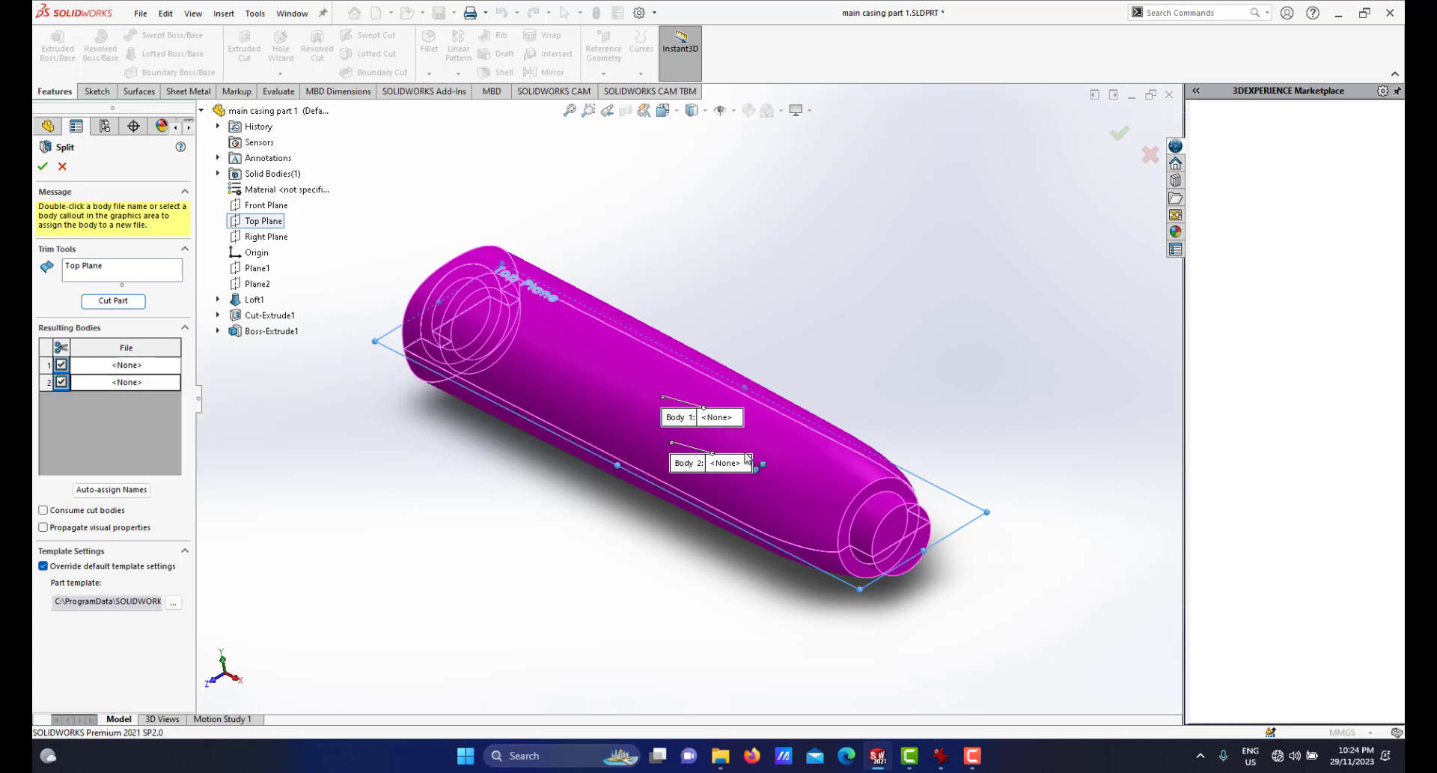
{"action": "middle_click_drag", "start_coordinate": [697, 469], "coordinate": [647, 445]}
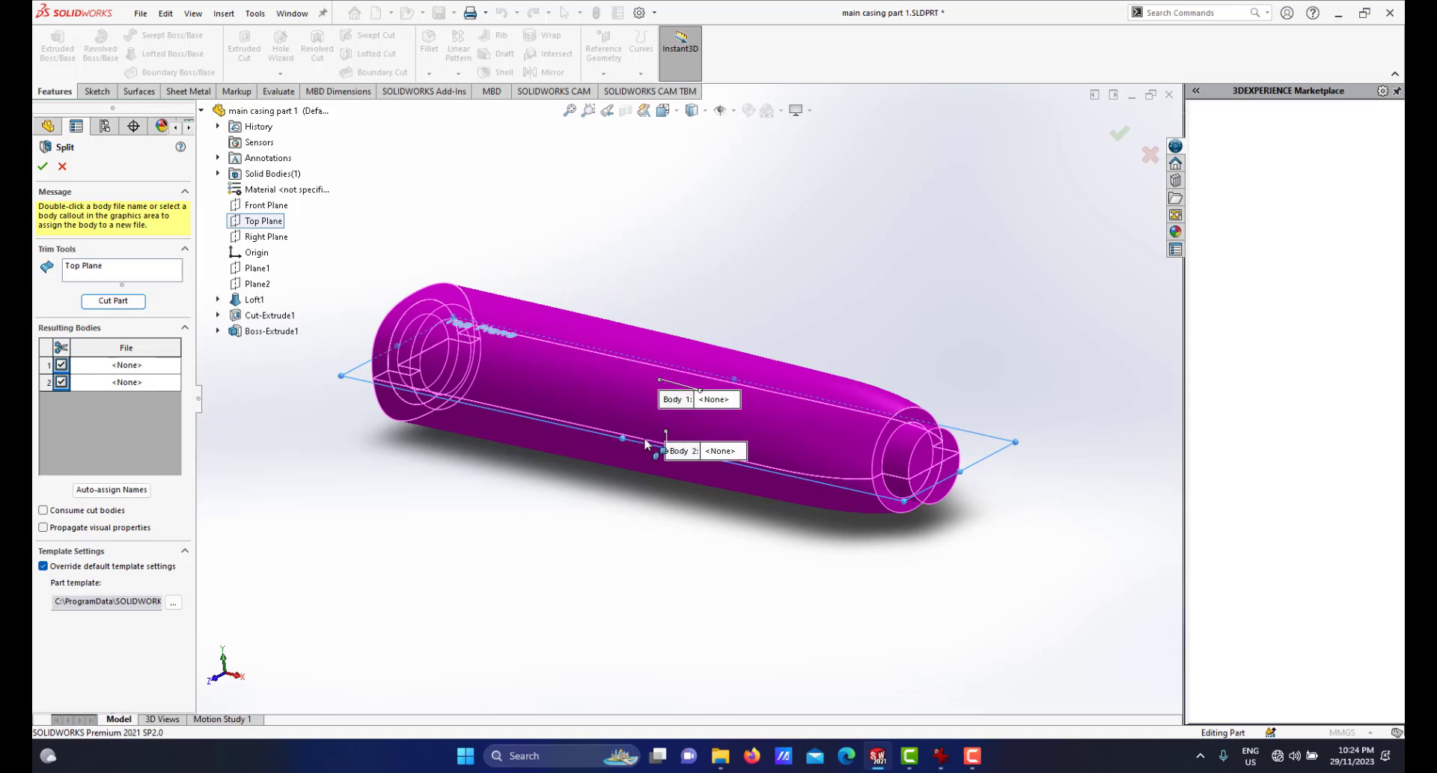
{"action": "scroll", "coordinate": [646, 440], "scroll_direction": "up", "scroll_amount": 3}
{"action": "middle_click_drag", "start_coordinate": [748, 343], "coordinate": [739, 369]}
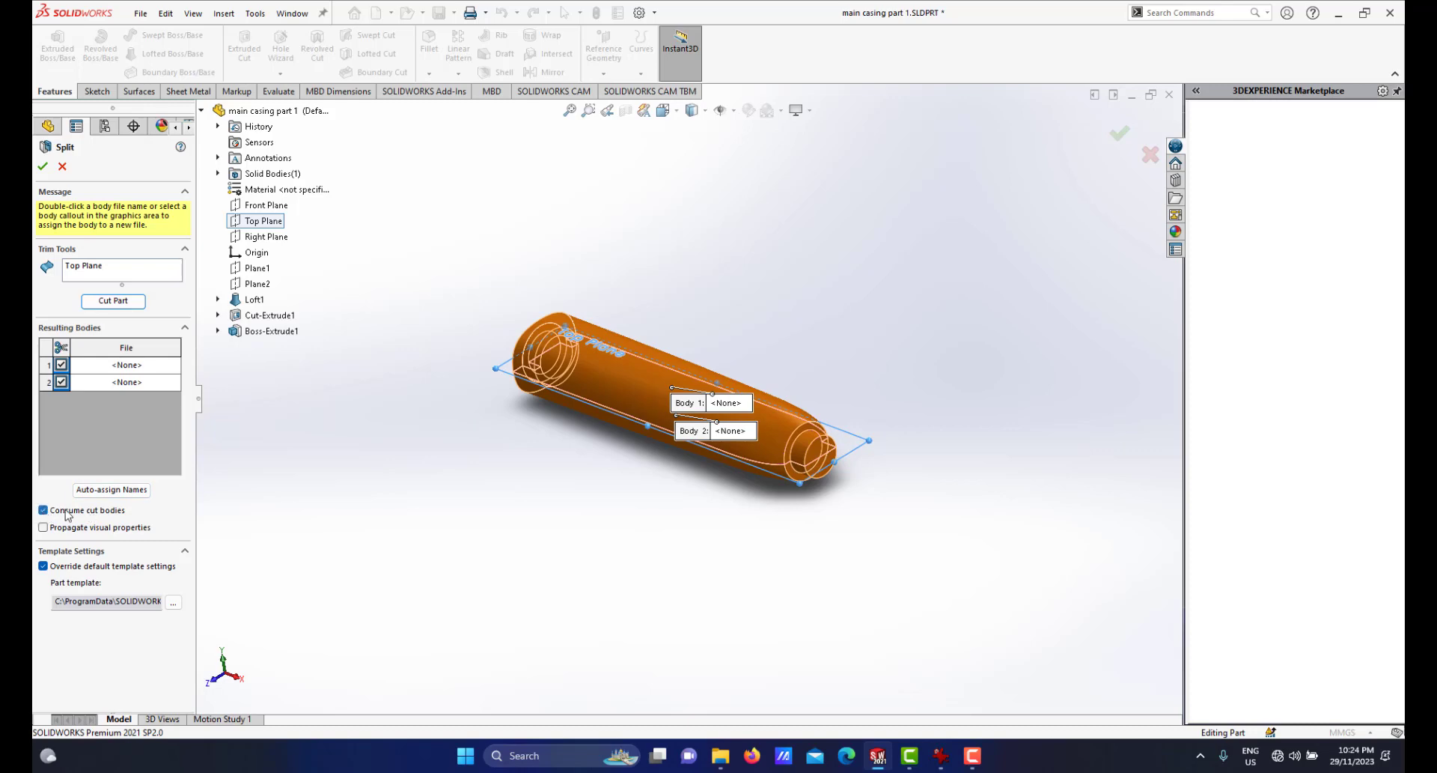
{"action": "left_click", "coordinate": [63, 382]}
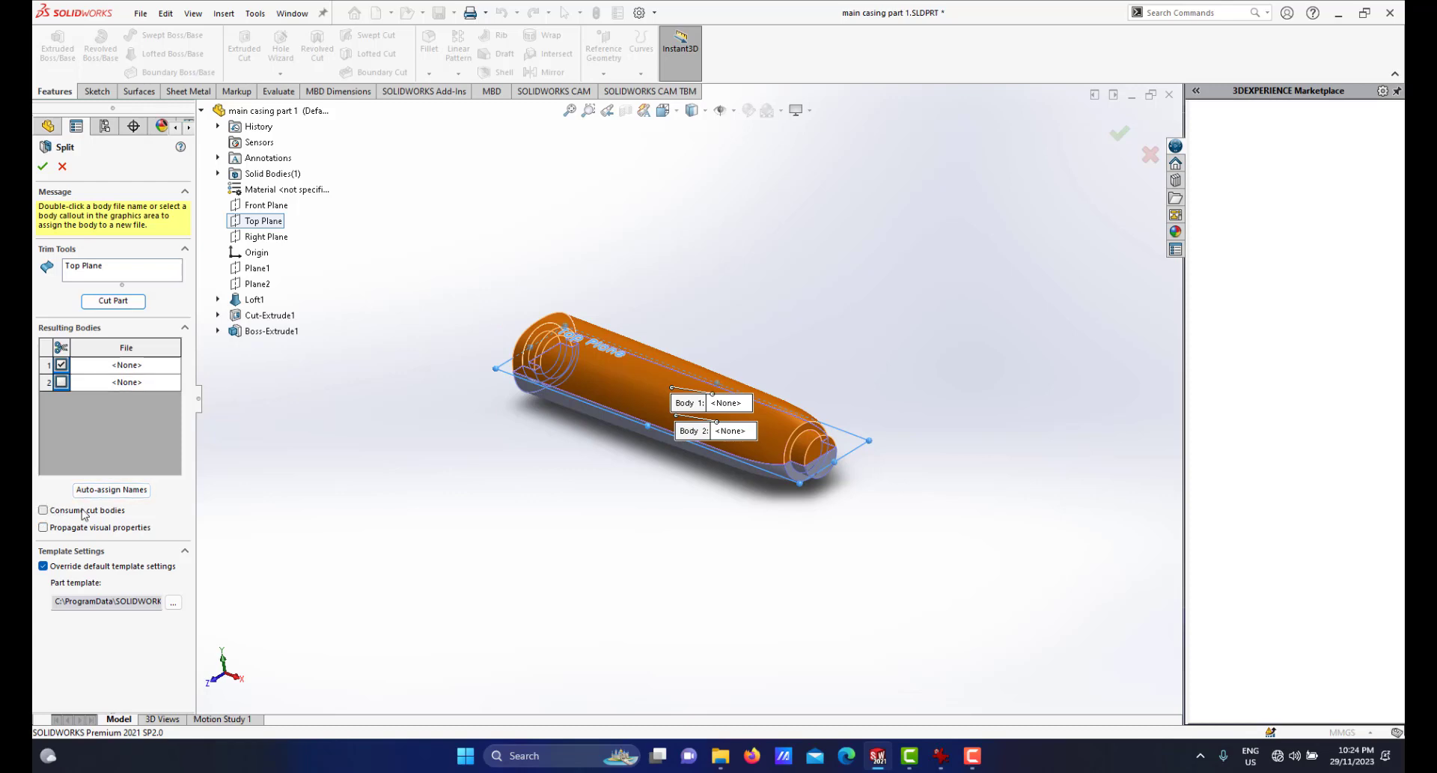
{"action": "left_click", "coordinate": [61, 383]}
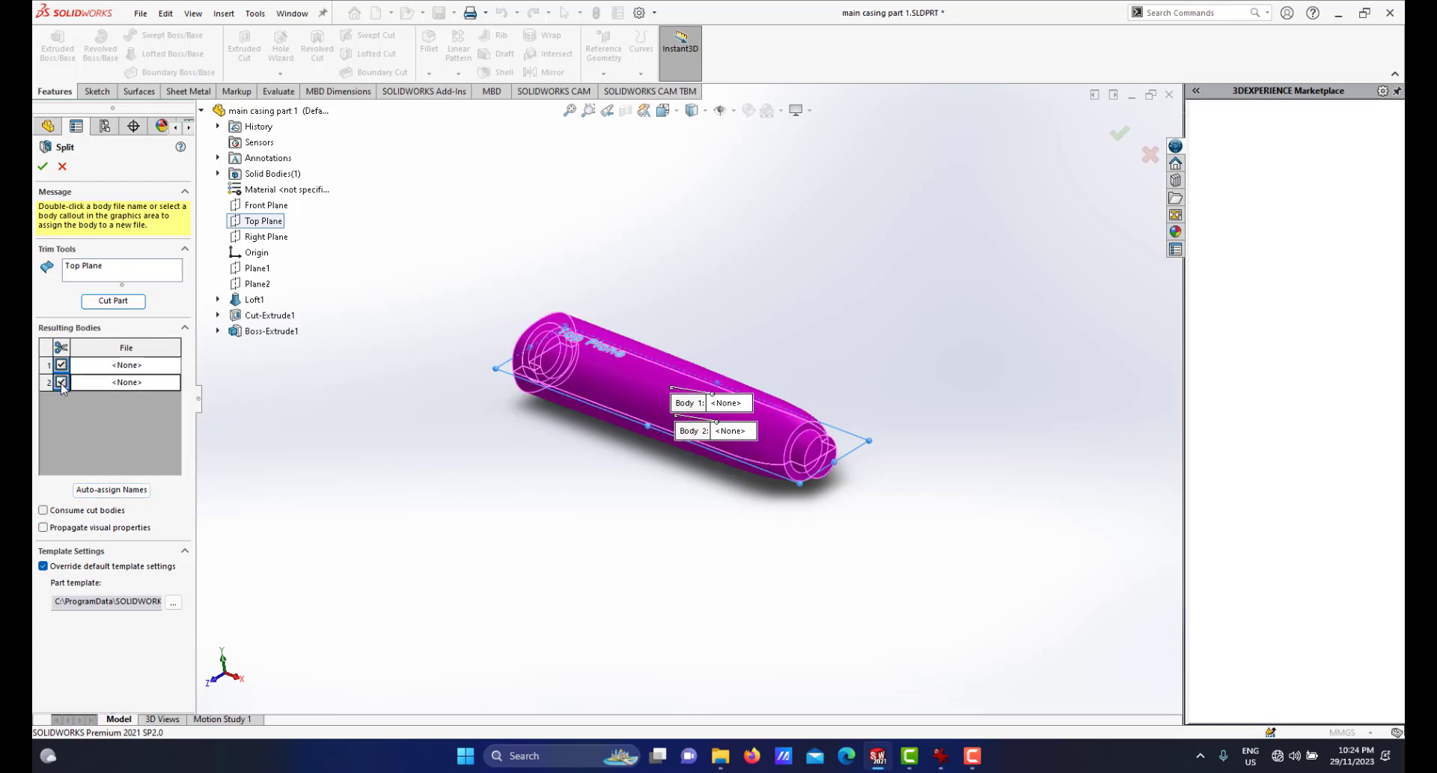
{"action": "scroll", "coordinate": [522, 366], "scroll_direction": "down", "scroll_amount": 2}
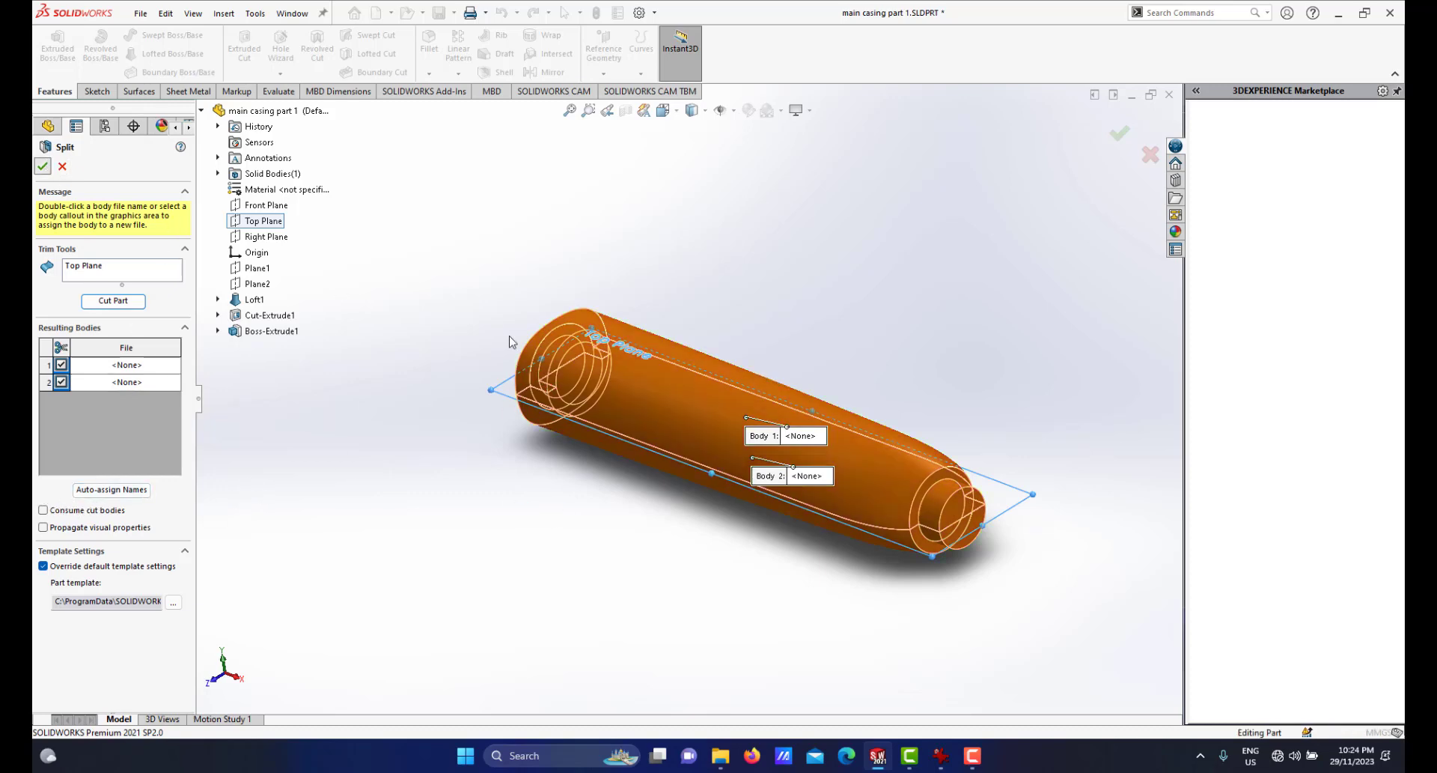
{"action": "left_click", "coordinate": [42, 165]}
Isolate the lower casing half to inspect its cut face, and restore the full casing.
{"action": "mouse_move", "coordinate": [748, 475]}
{"action": "middle_mouse_down"}
{"action": "mouse_move", "coordinate": [774, 469]}
{"action": "mouse_move", "coordinate": [768, 402]}
{"action": "mouse_move", "coordinate": [744, 451]}
{"action": "mouse_move", "coordinate": [748, 366]}
{"action": "mouse_move", "coordinate": [769, 368]}
{"action": "mouse_move", "coordinate": [762, 470]}
{"action": "middle_mouse_up"}
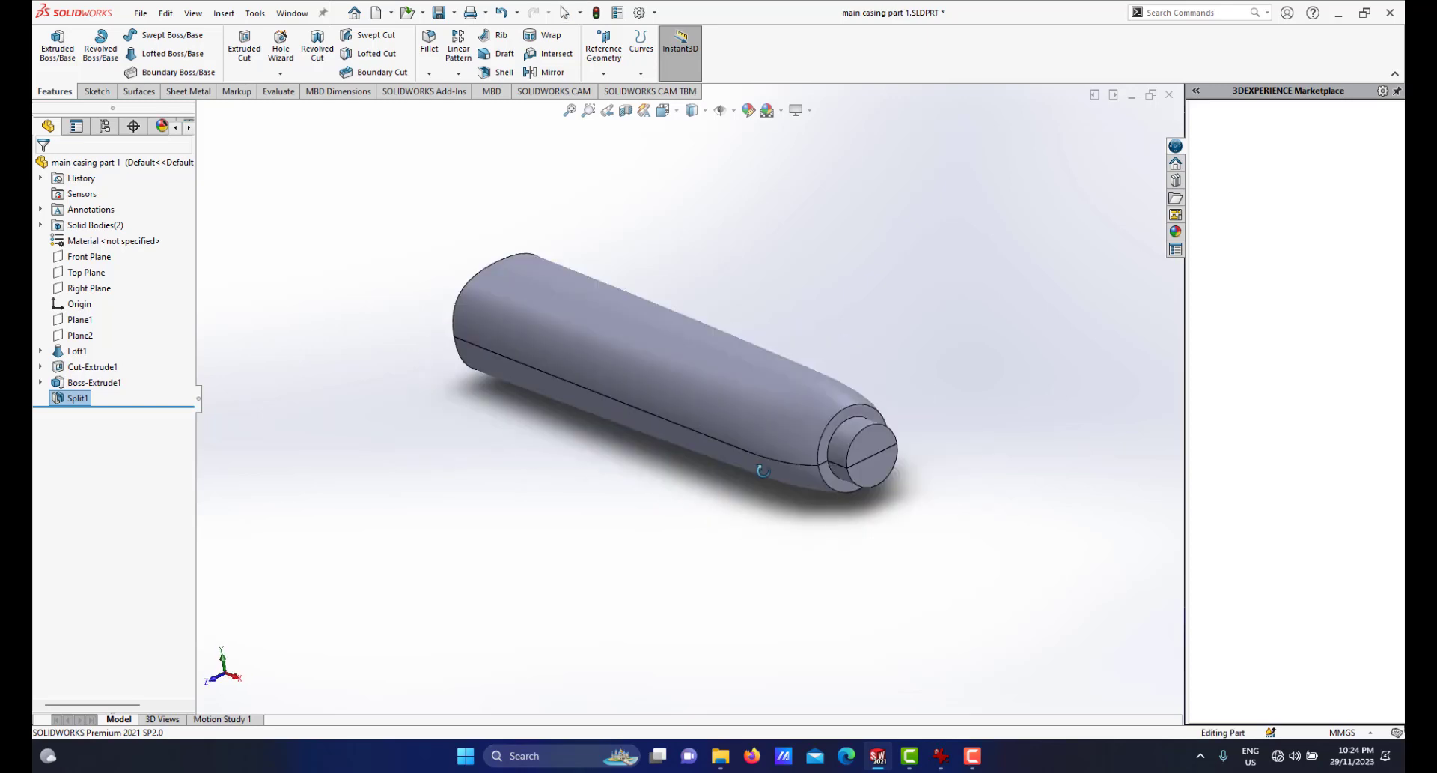
{"action": "middle_click_drag", "start_coordinate": [720, 394], "coordinate": [641, 433]}
{"action": "right_click", "coordinate": [641, 434]}
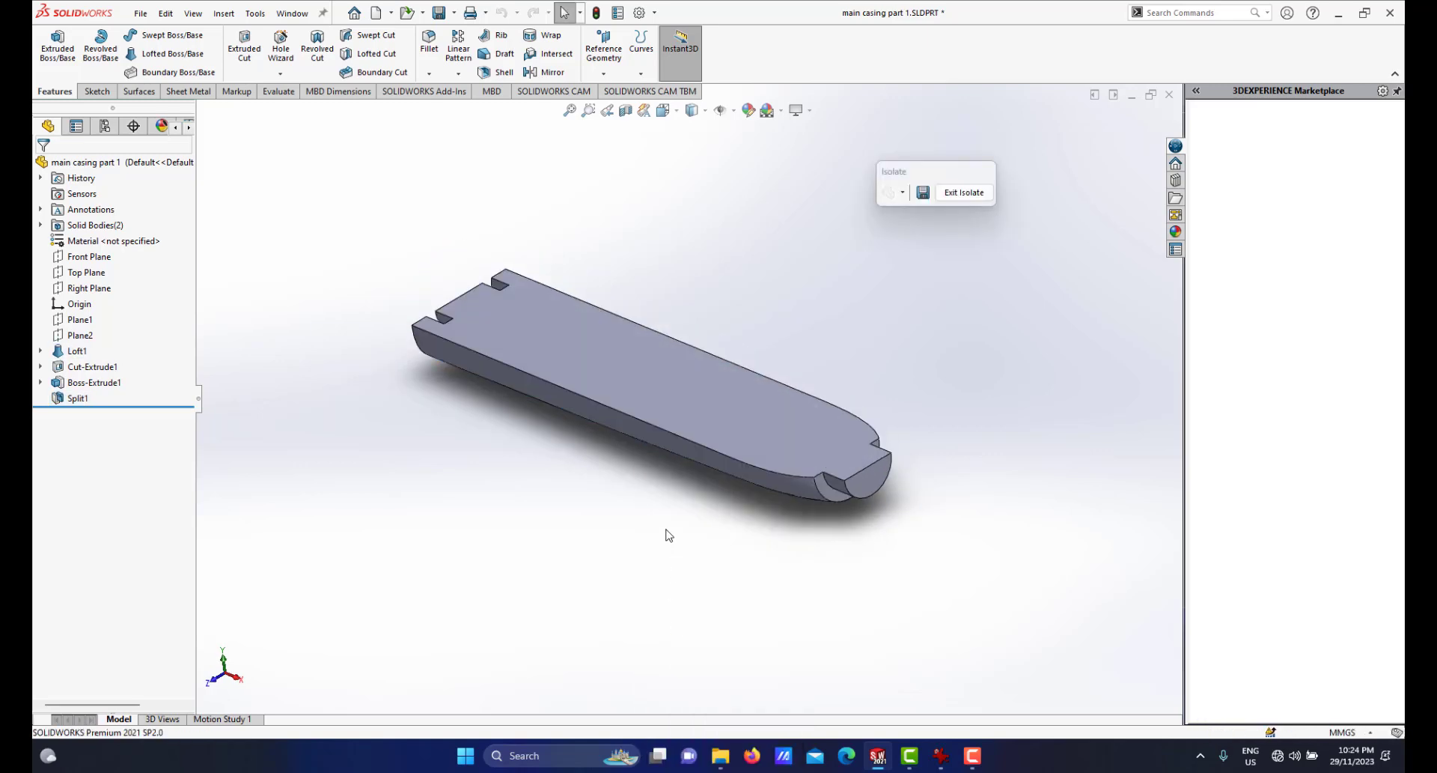
{"action": "middle_click_drag", "start_coordinate": [664, 533], "coordinate": [648, 544]}
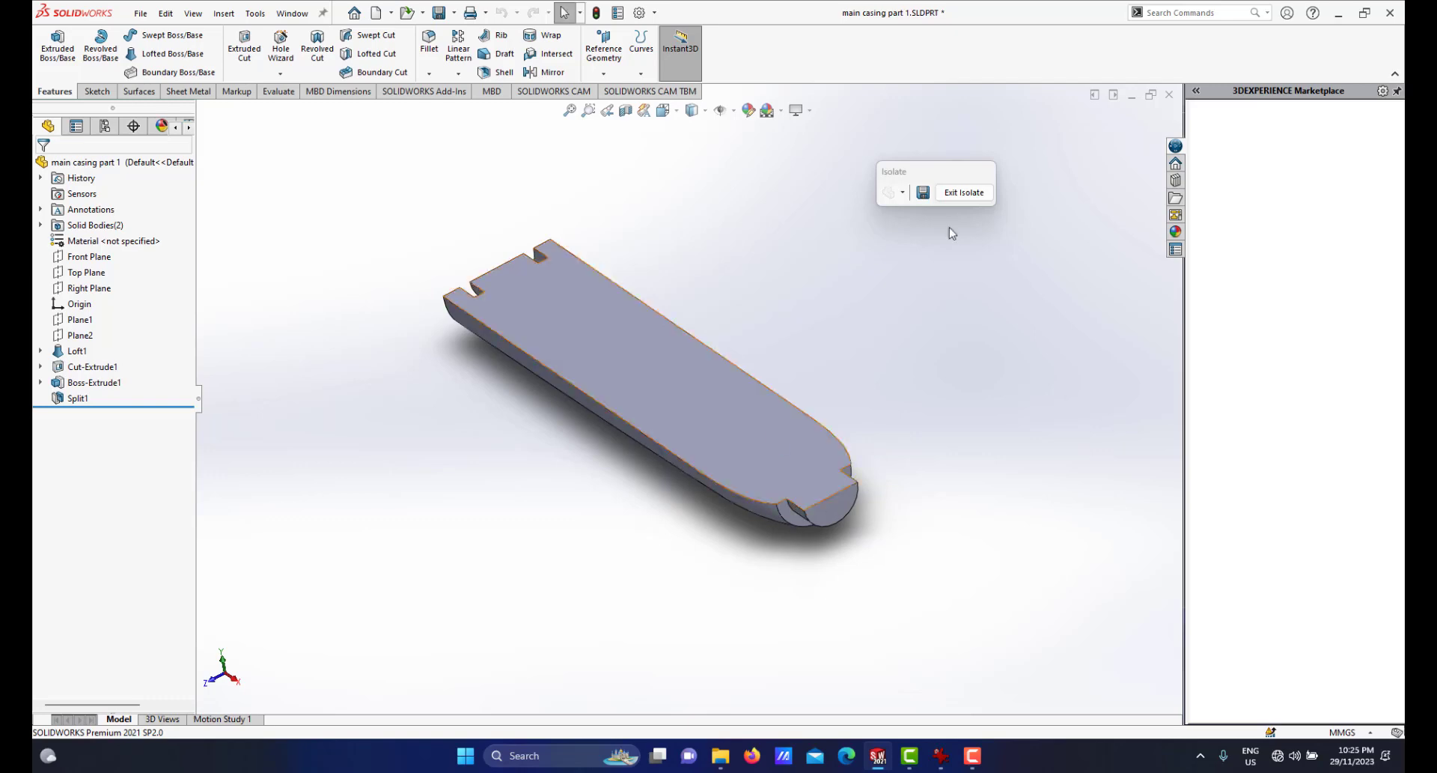
{"action": "left_click", "coordinate": [964, 192]}
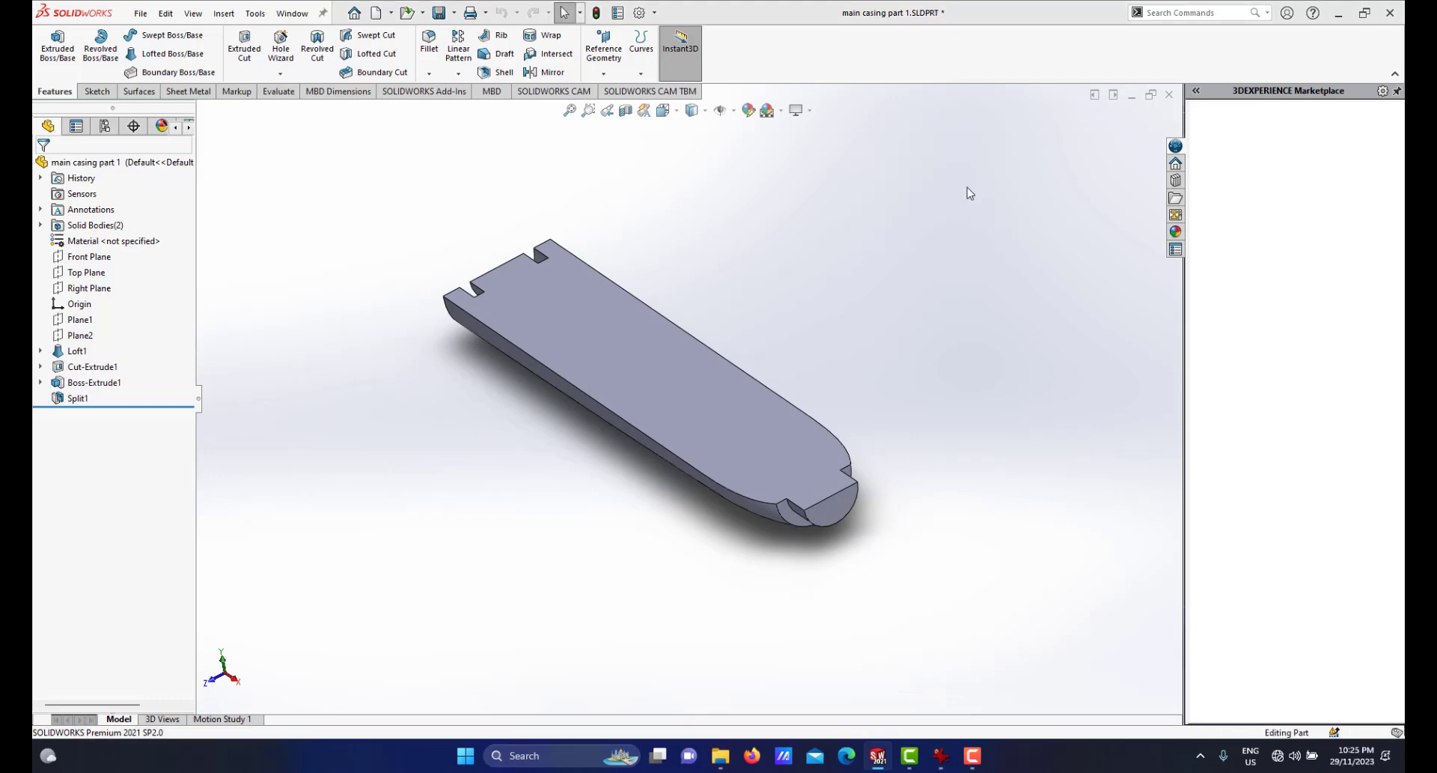
Isolate the upper casing half to inspect its underside and end details, and leave the isolated view.
{"action": "middle_click_drag", "start_coordinate": [733, 408], "coordinate": [761, 382]}
{"action": "right_click", "coordinate": [725, 400]}
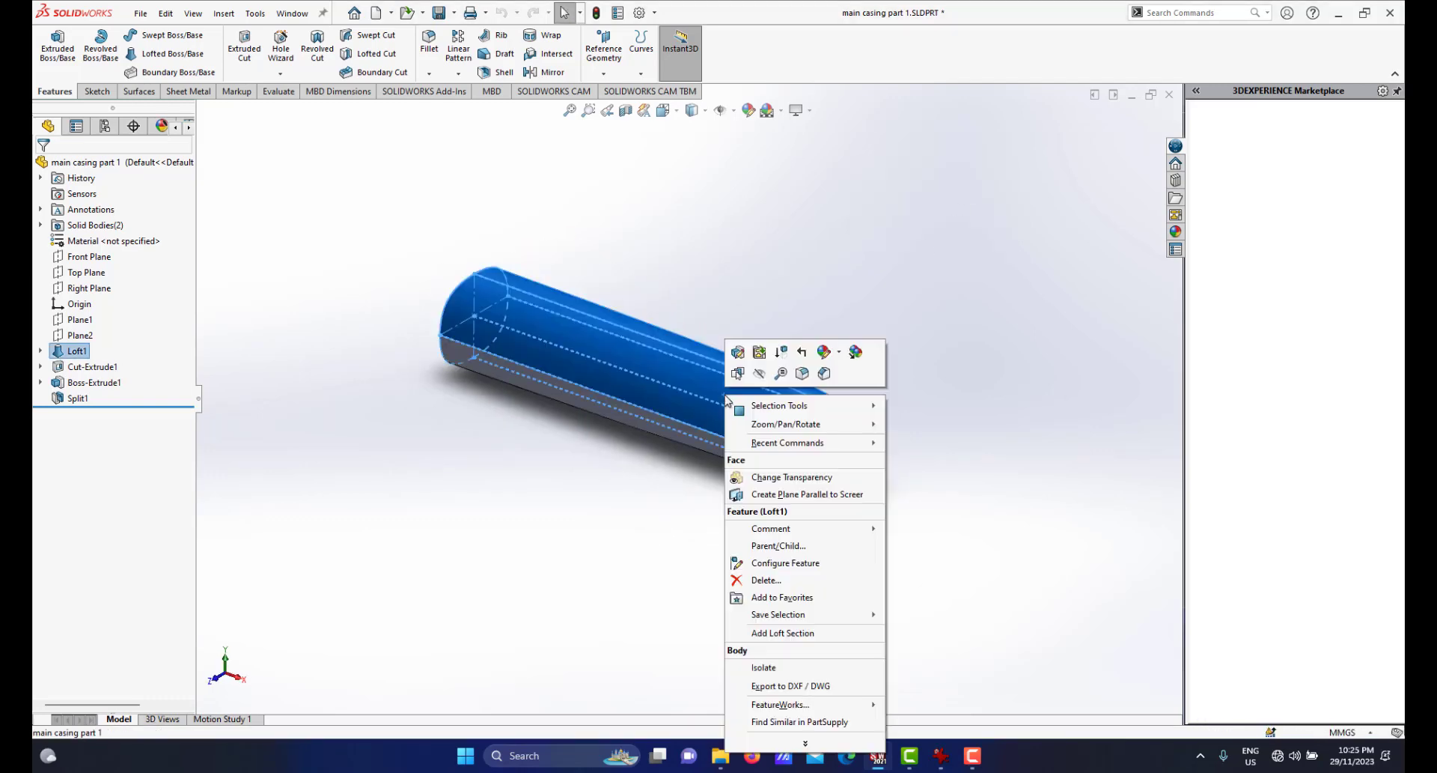
{"action": "key", "text": "Escape"}
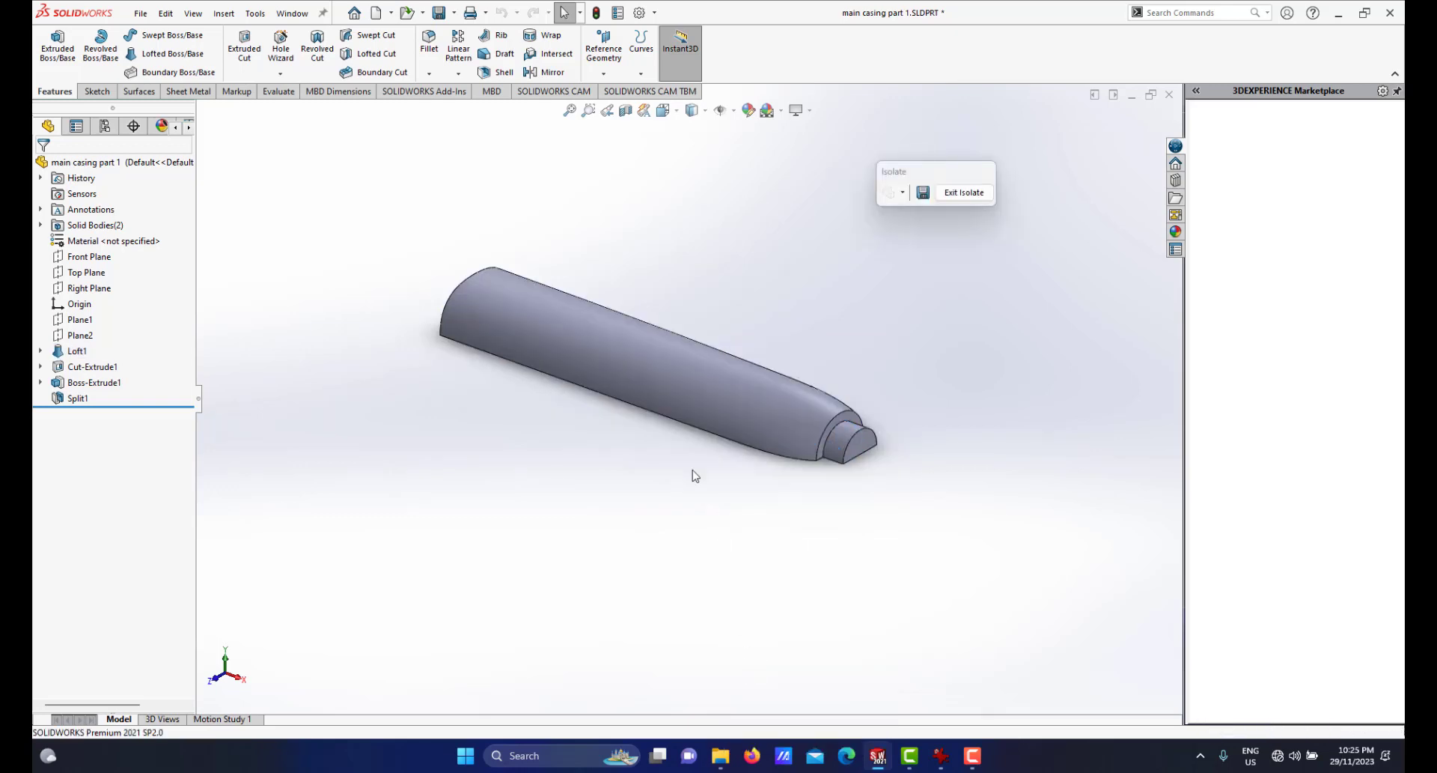
{"action": "middle_click_drag", "start_coordinate": [690, 474], "coordinate": [786, 359]}
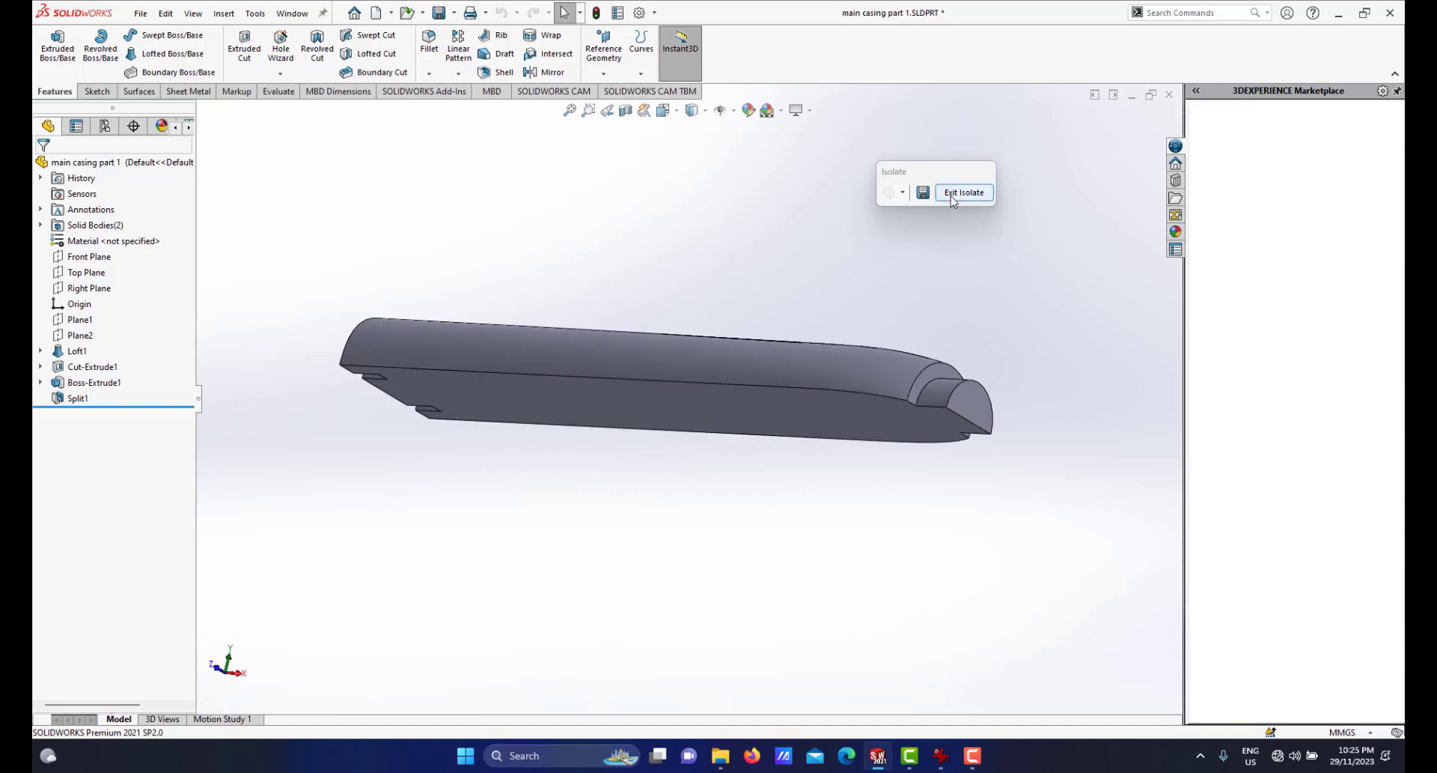
{"action": "left_click", "coordinate": [964, 192]}
Isolate the lower casing half with the circular groove in its wide end facing the viewer.
{"action": "middle_click_drag", "start_coordinate": [736, 398], "coordinate": [672, 415]}
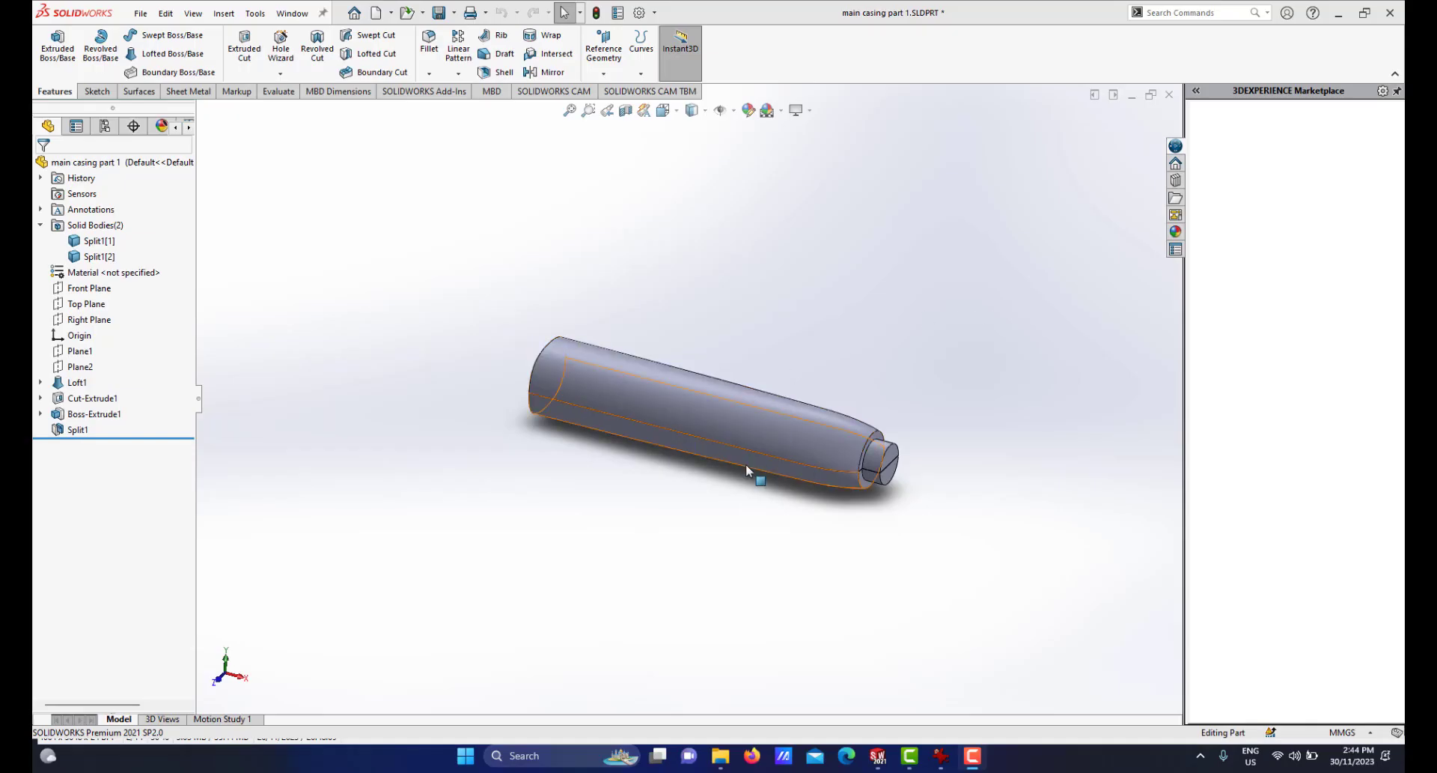
{"action": "scroll", "coordinate": [758, 430], "scroll_direction": "up", "scroll_amount": 3}
{"action": "scroll", "coordinate": [758, 429], "scroll_direction": "down", "scroll_amount": 2}
{"action": "middle_click_drag", "start_coordinate": [750, 383], "coordinate": [659, 371]}
{"action": "scroll", "coordinate": [682, 480], "scroll_direction": "down", "scroll_amount": 1}
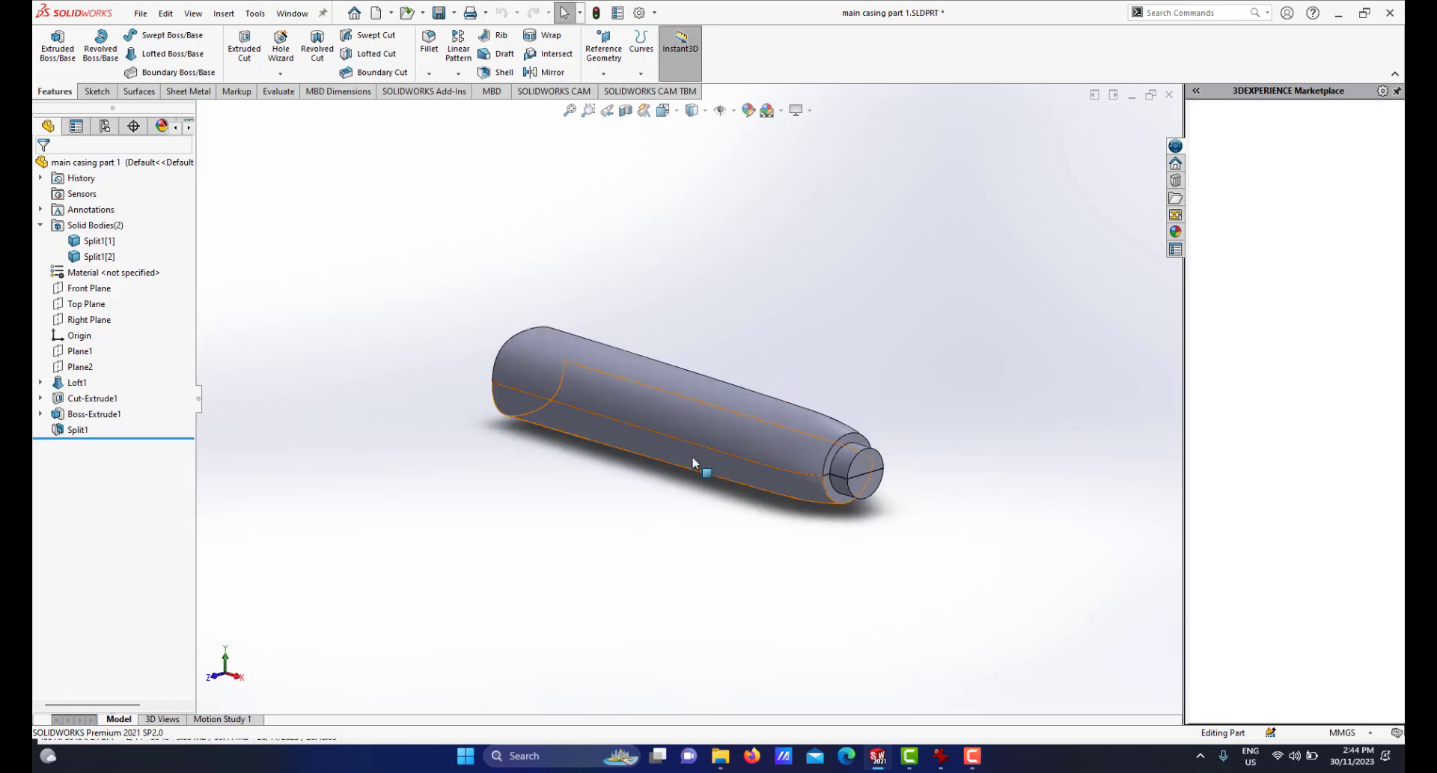
{"action": "right_click", "coordinate": [694, 468]}
{"action": "left_click", "coordinate": [731, 687]}
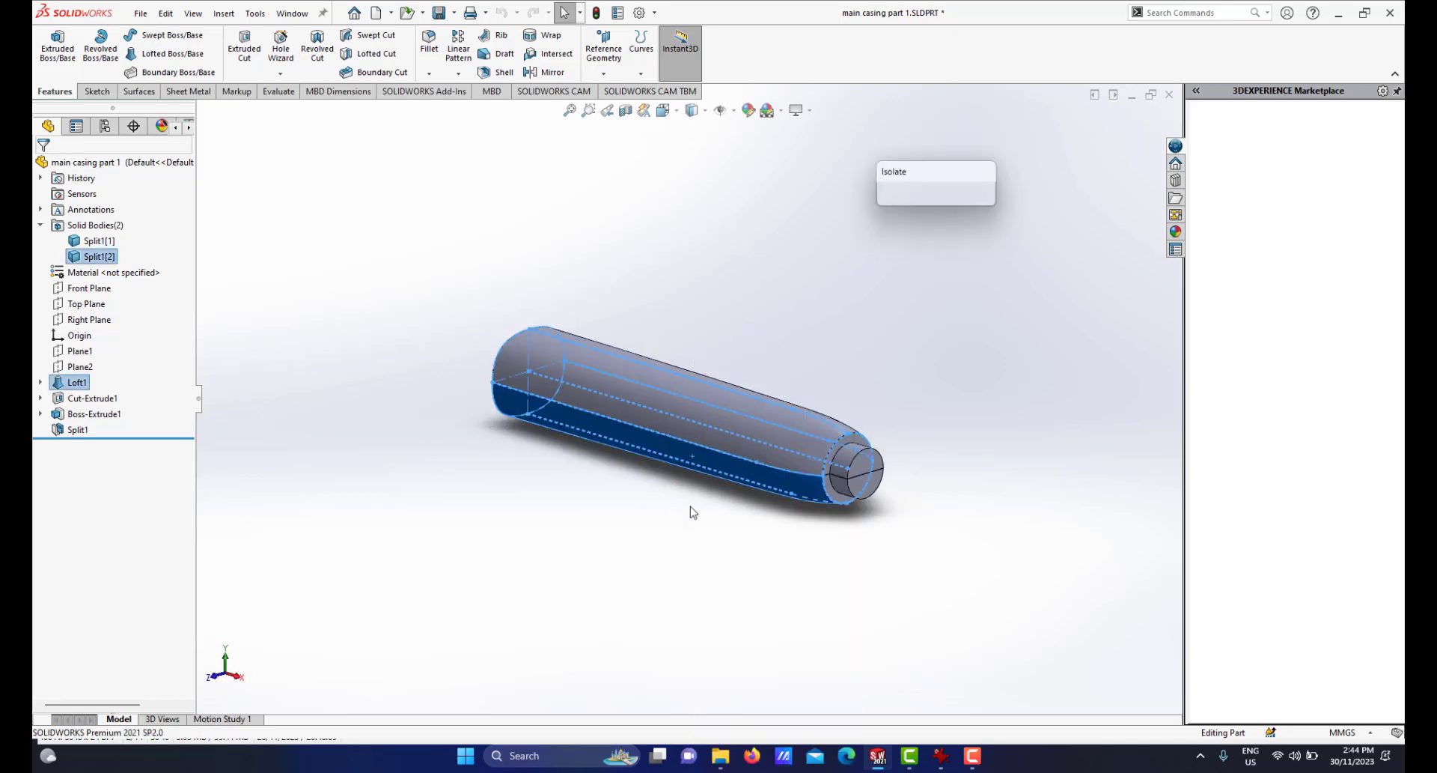
{"action": "middle_click_drag", "start_coordinate": [669, 440], "coordinate": [583, 391]}
{"action": "middle_click_drag", "start_coordinate": [694, 409], "coordinate": [896, 486]}
{"action": "scroll", "coordinate": [541, 483], "scroll_direction": "down", "scroll_amount": 1}
{"action": "middle_click_drag", "start_coordinate": [653, 479], "coordinate": [722, 470]}
{"action": "scroll", "coordinate": [745, 459], "scroll_direction": "up", "scroll_amount": 1}
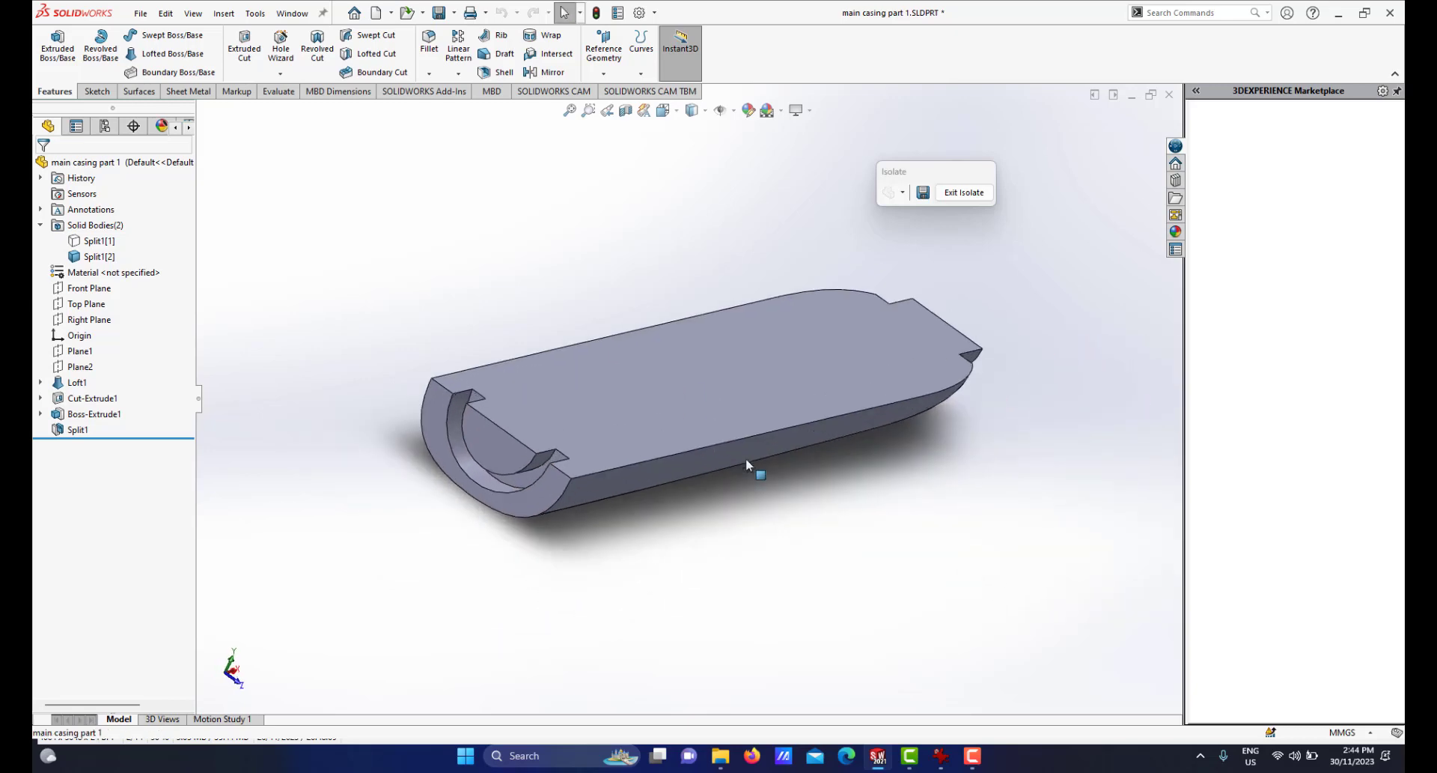
Start a Split of the lower half using the inner end face of the circular groove as trim tool and cut the body.
{"action": "left_click", "coordinate": [218, 15]}
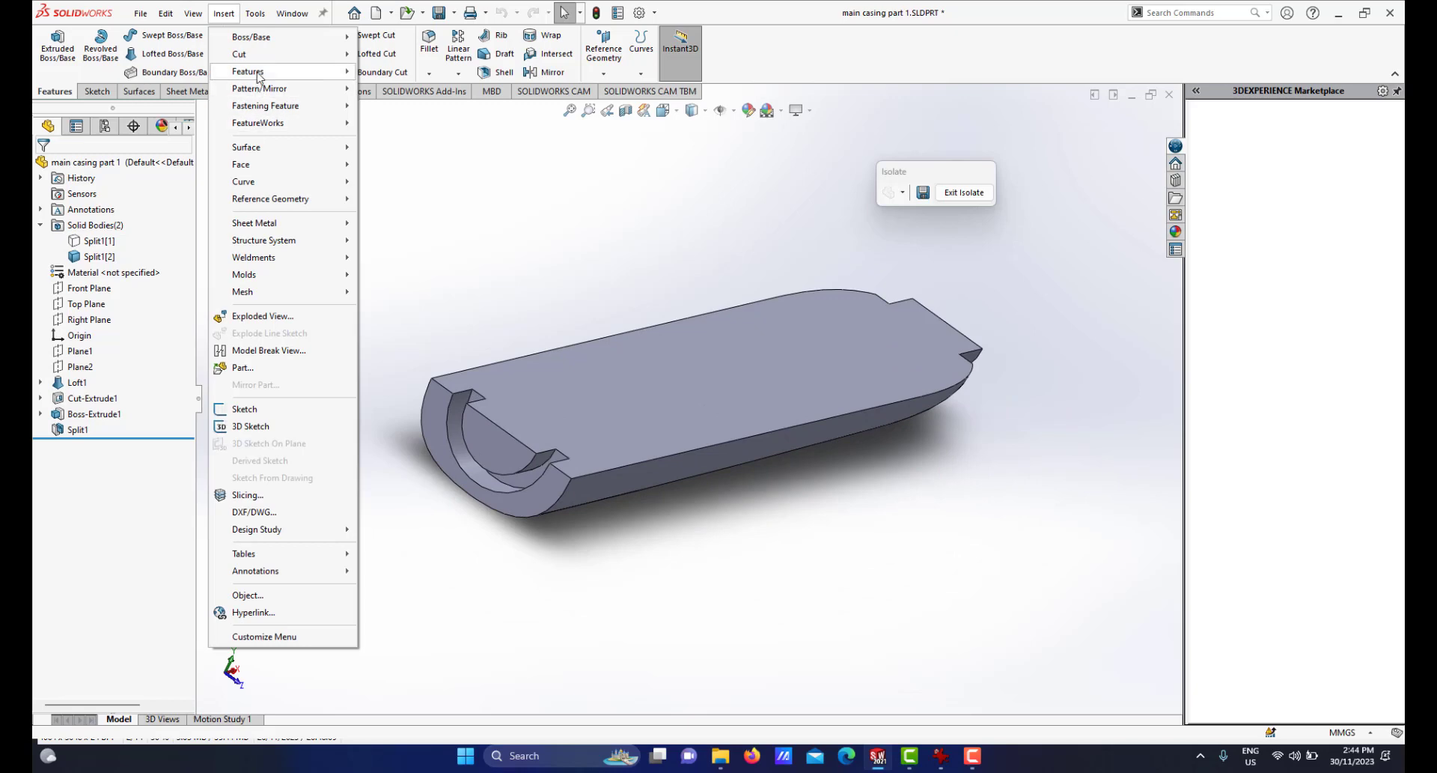
{"action": "mouse_move", "coordinate": [255, 71]}
{"action": "left_click", "coordinate": [390, 438]}
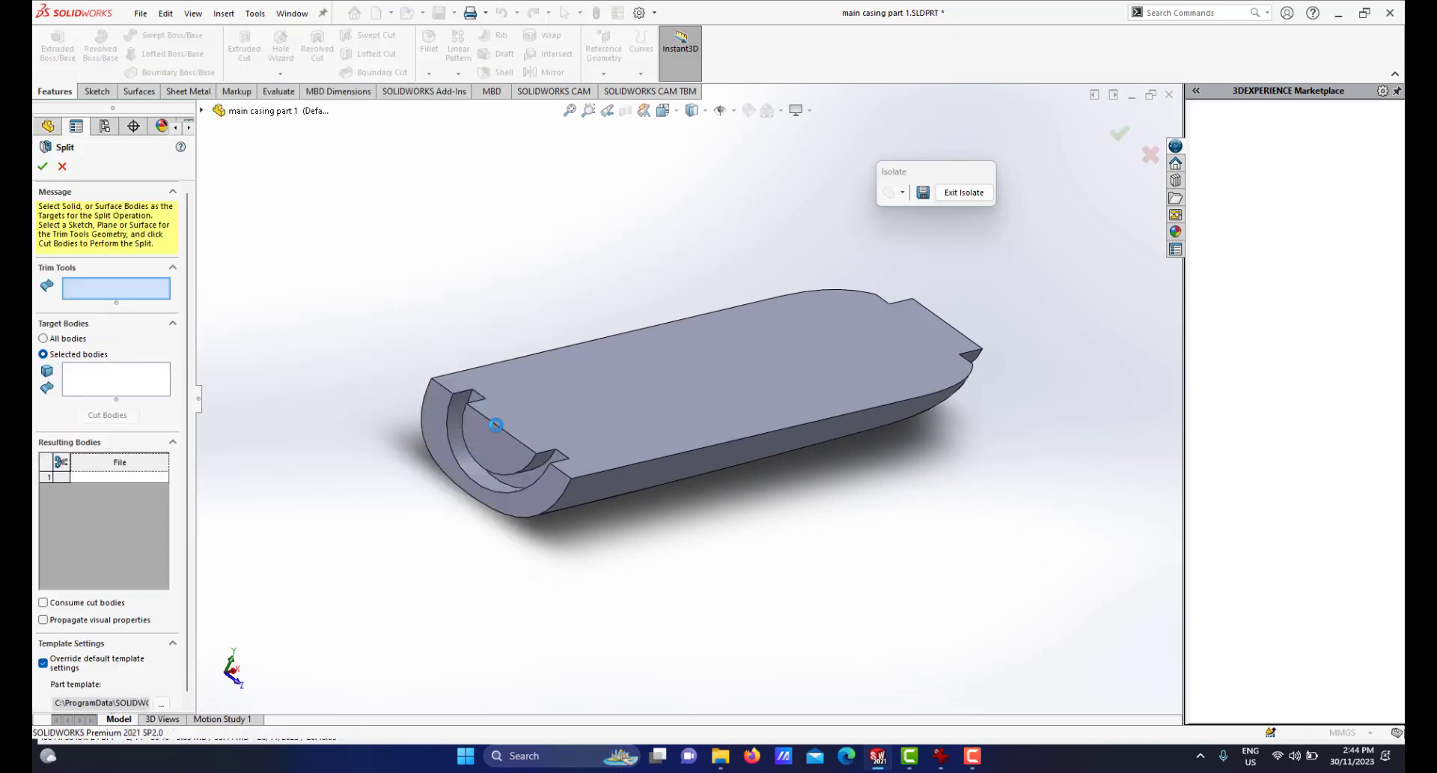
{"action": "left_click", "coordinate": [549, 496]}
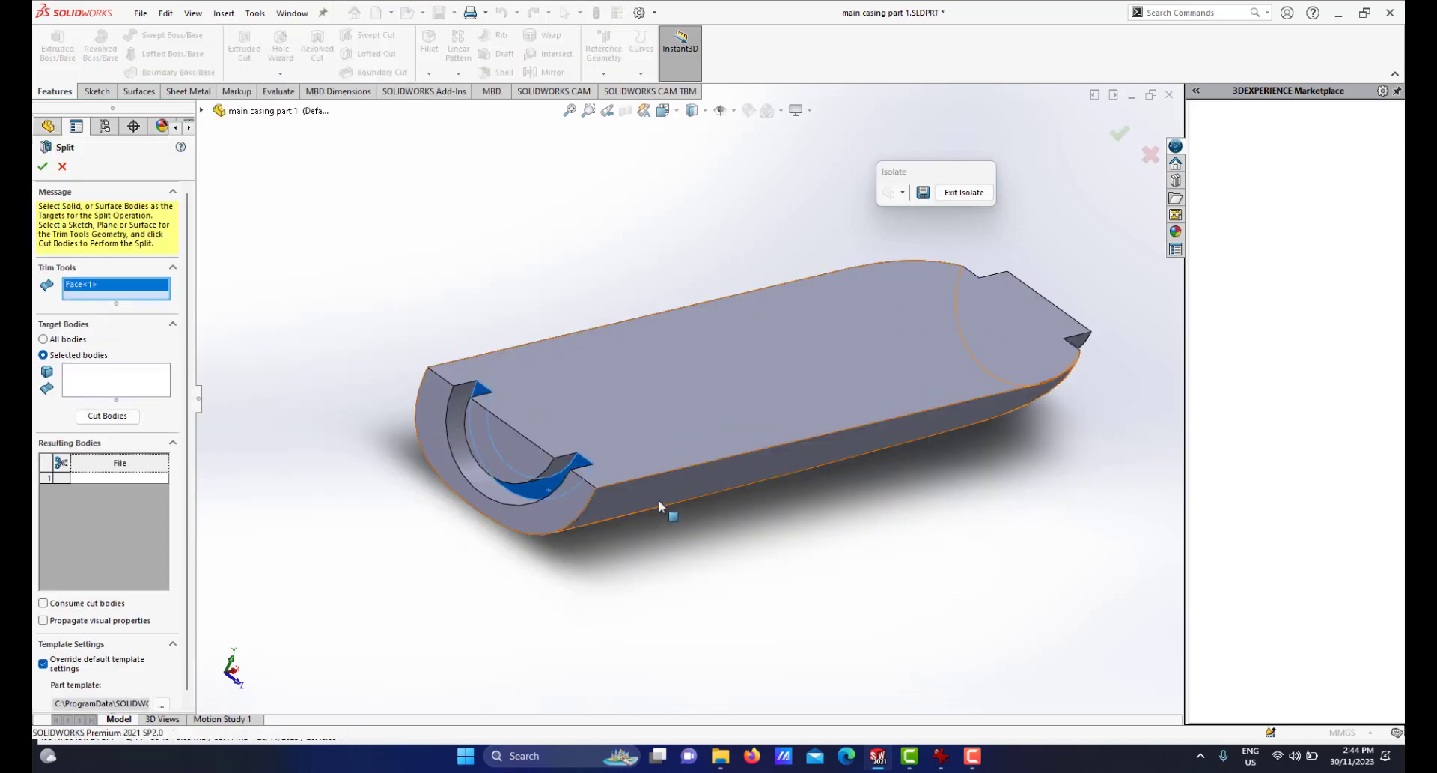
{"action": "scroll", "coordinate": [666, 509], "scroll_direction": "down", "scroll_amount": 2}
{"action": "left_click", "coordinate": [107, 416]}
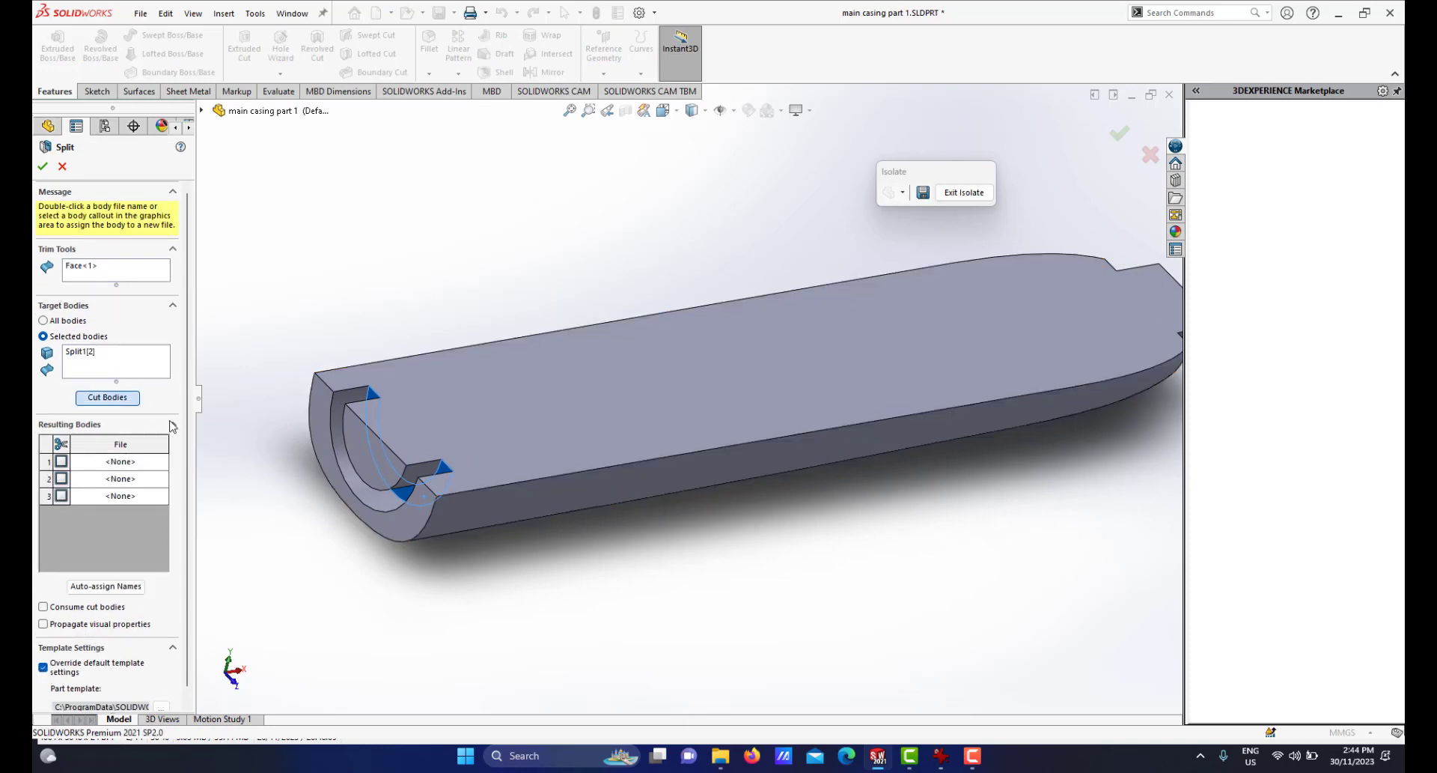
Mark all three resulting bodies of the lower half and complete the split.
{"action": "scroll", "coordinate": [626, 503], "scroll_direction": "up", "scroll_amount": 3}
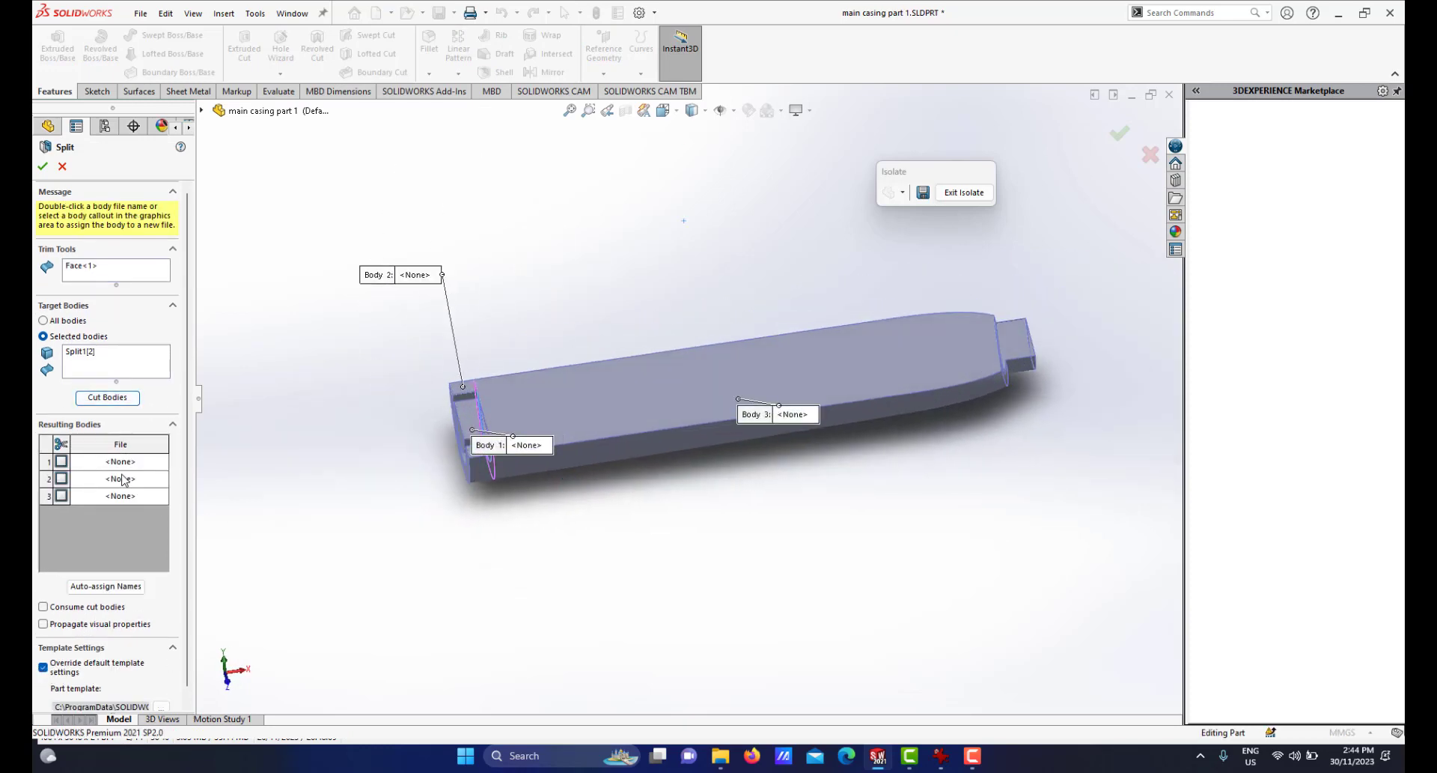
{"action": "left_click", "coordinate": [62, 462]}
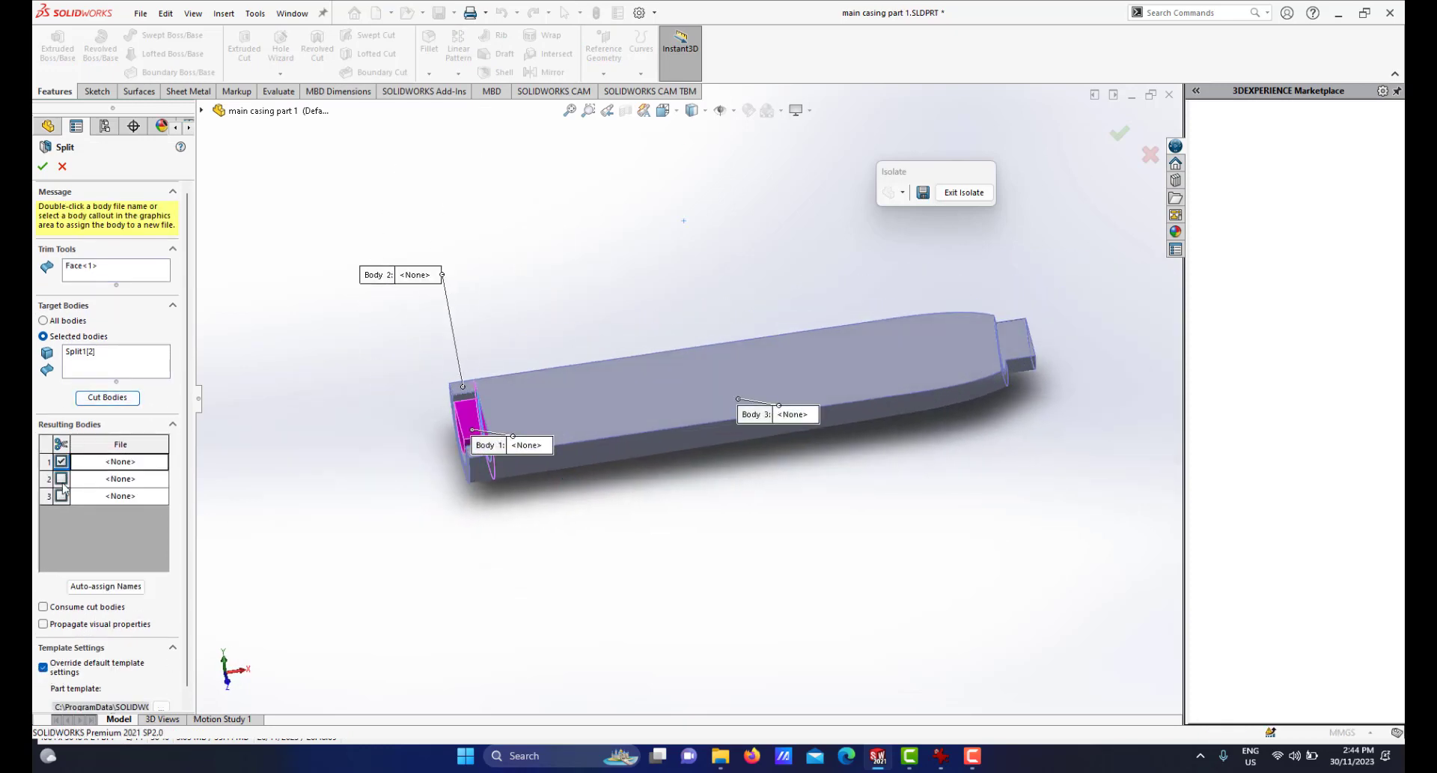
{"action": "left_click", "coordinate": [61, 478]}
{"action": "left_click", "coordinate": [61, 496]}
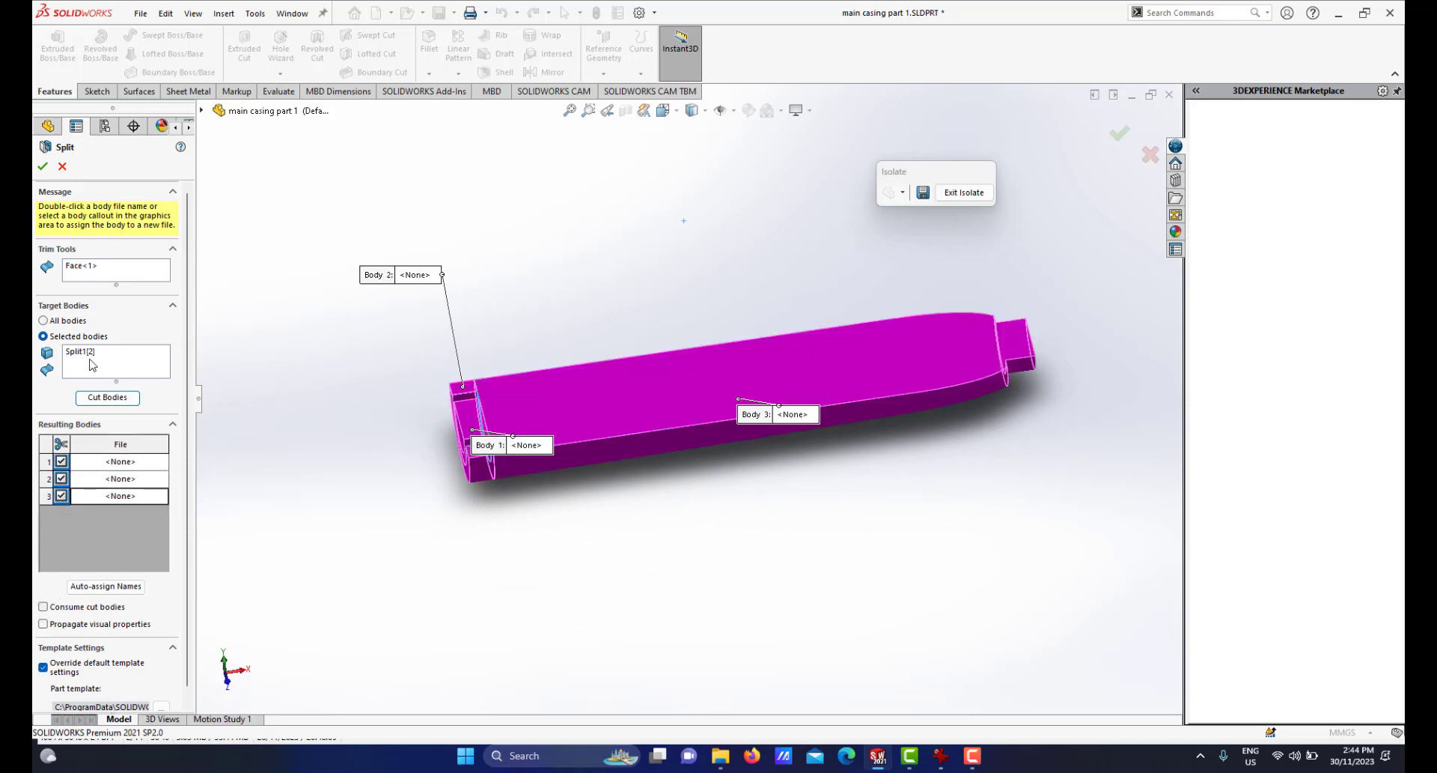
{"action": "left_click", "coordinate": [43, 166]}
Examine the separated pieces at the wide end of the lower half, selecting the flat face of the small central block.
{"action": "middle_click_drag", "start_coordinate": [593, 318], "coordinate": [690, 380]}
{"action": "scroll", "coordinate": [571, 436], "scroll_direction": "down", "scroll_amount": 3}
{"action": "middle_click_drag", "start_coordinate": [563, 428], "coordinate": [536, 423]}
{"action": "scroll", "coordinate": [679, 425], "scroll_direction": "up", "scroll_amount": 3}
{"action": "mouse_move", "coordinate": [679, 428]}
{"action": "middle_mouse_down"}
{"action": "mouse_move", "coordinate": [652, 407]}
{"action": "mouse_move", "coordinate": [683, 404]}
{"action": "middle_mouse_up"}
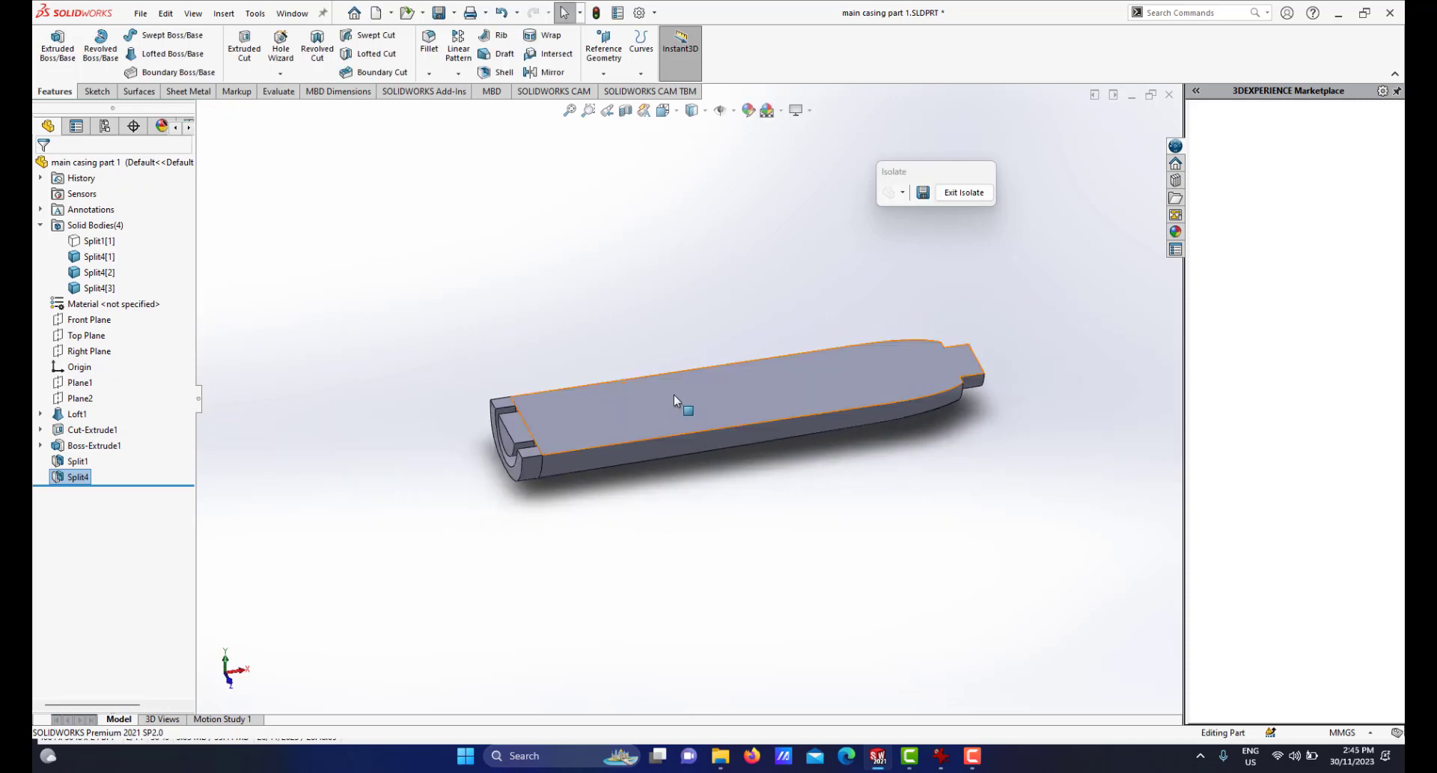
{"action": "scroll", "coordinate": [600, 357], "scroll_direction": "down", "scroll_amount": 2}
{"action": "middle_click_drag", "start_coordinate": [599, 356], "coordinate": [633, 362]}
{"action": "scroll", "coordinate": [478, 433], "scroll_direction": "down", "scroll_amount": 3}
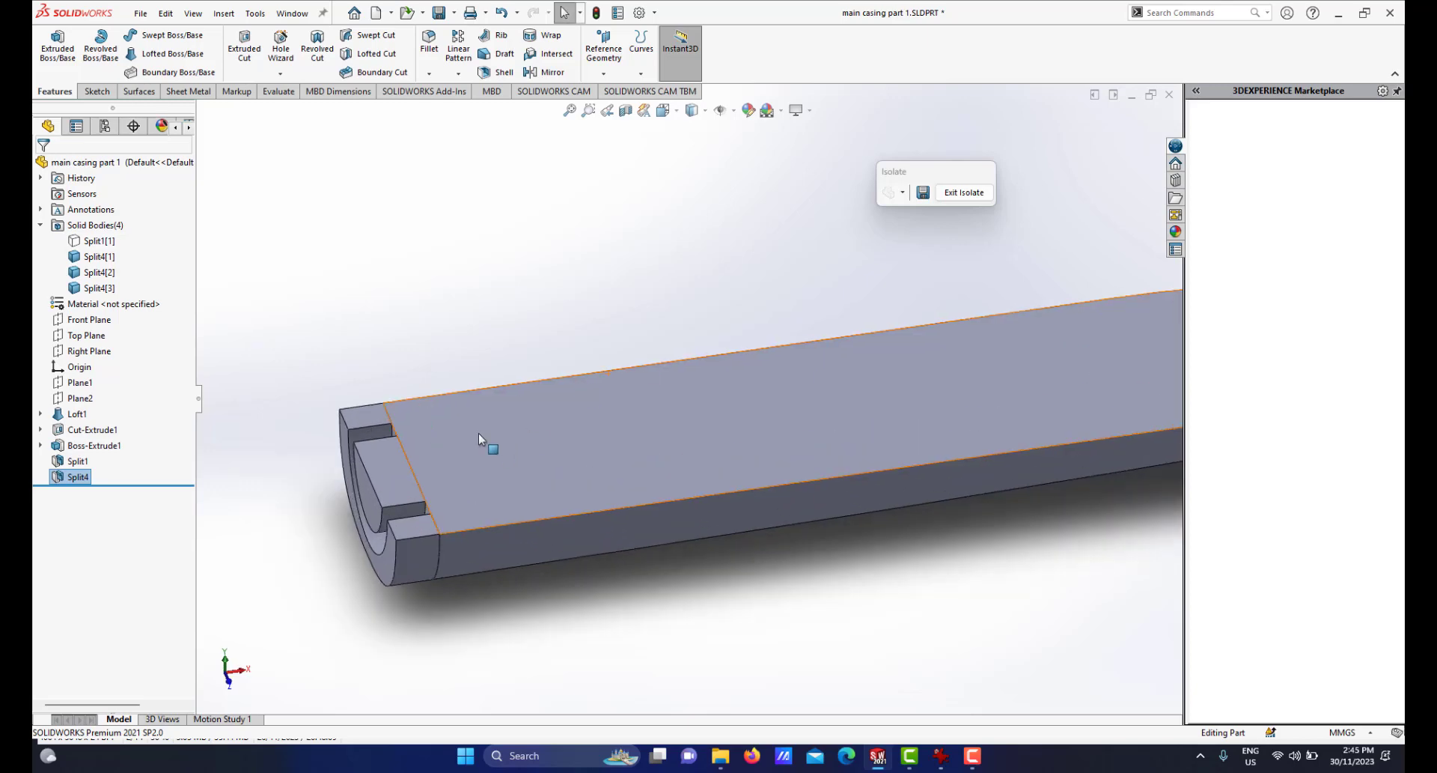
{"action": "left_click", "coordinate": [367, 448]}
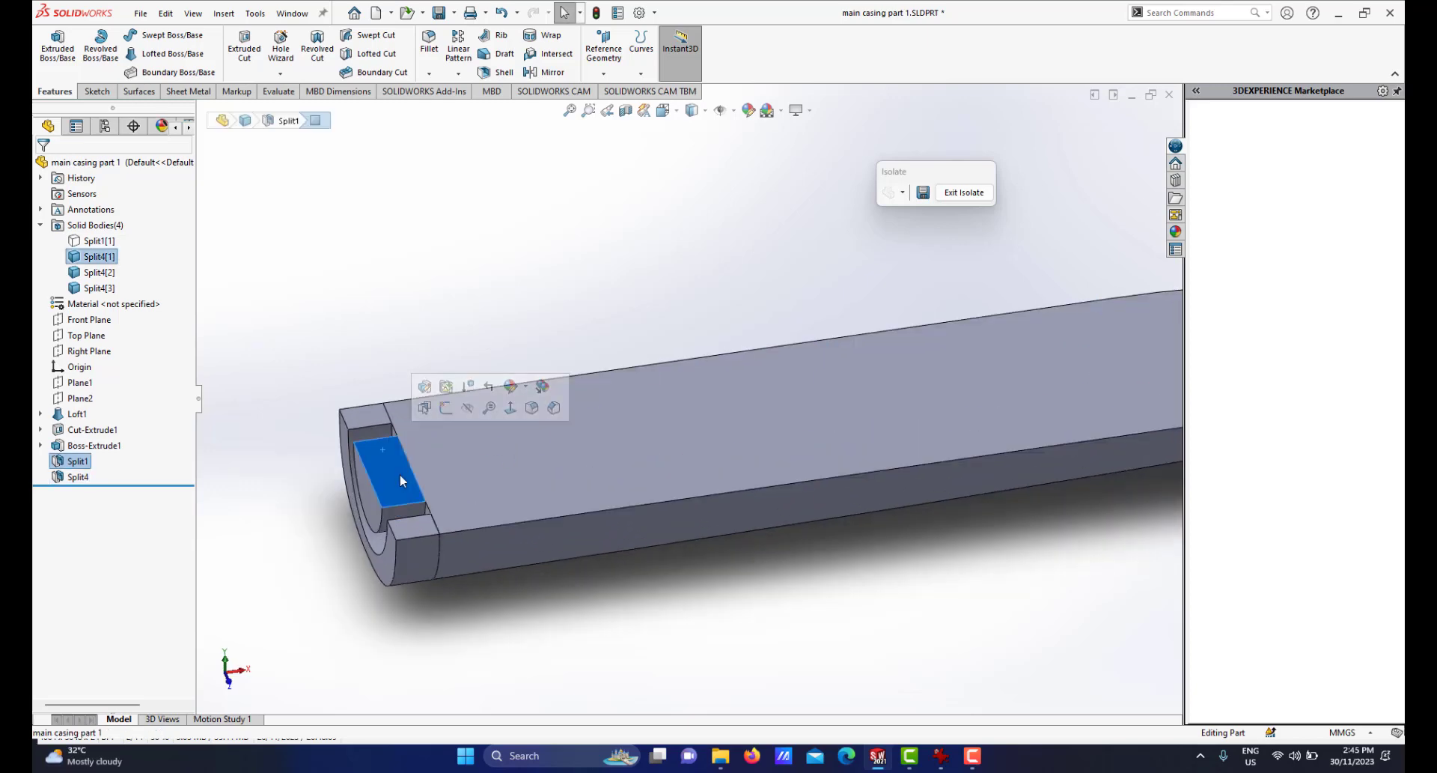
{"action": "middle_click_drag", "start_coordinate": [400, 473], "coordinate": [569, 478], "text": "ctrl"}
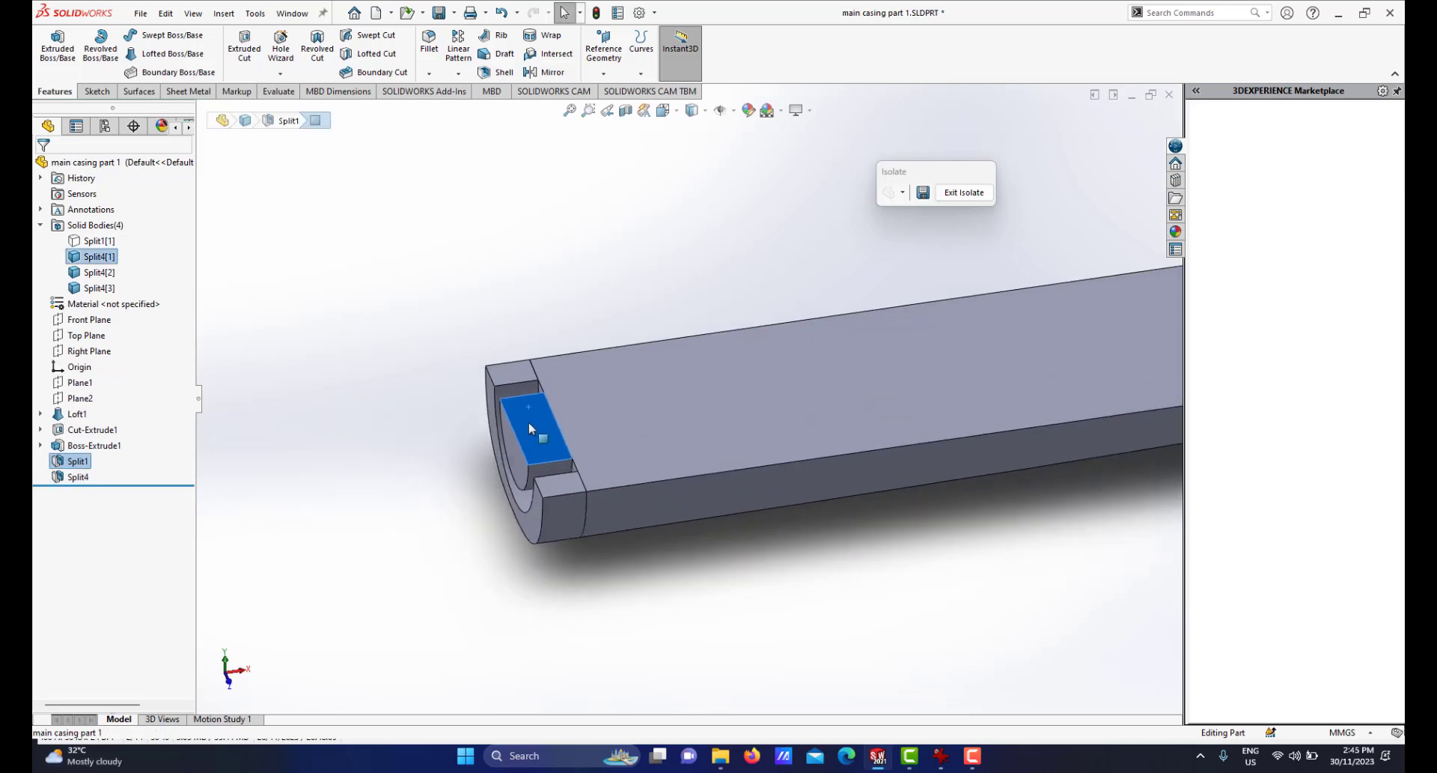
{"action": "scroll", "coordinate": [688, 397], "scroll_direction": "up", "scroll_amount": 3}
{"action": "scroll", "coordinate": [892, 405], "scroll_direction": "down", "scroll_amount": 1}
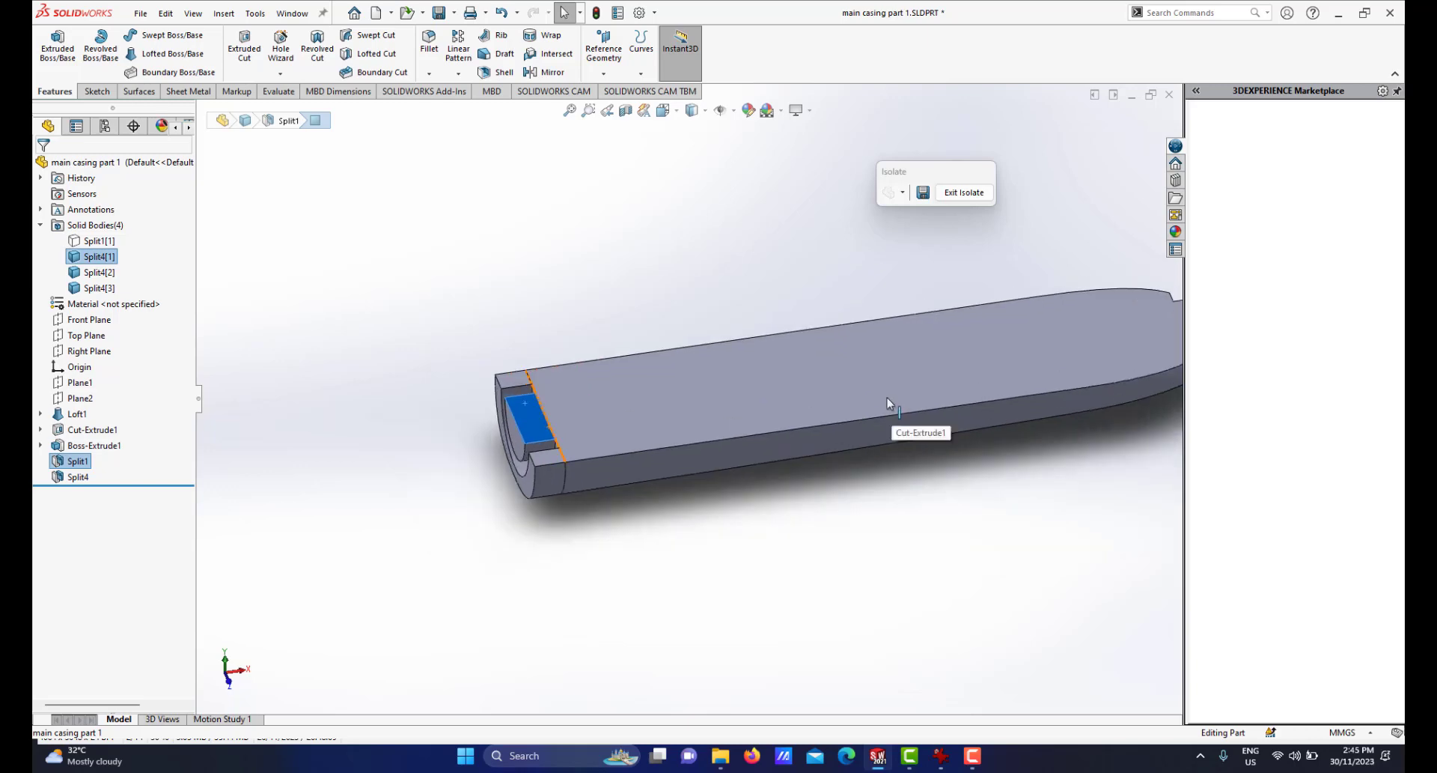
Combine the lower half's long main body with the outer ring piece at its wide end using Add, leaving out the central block.
{"action": "scroll", "coordinate": [890, 405], "scroll_direction": "up", "scroll_amount": 2}
{"action": "scroll", "coordinate": [823, 377], "scroll_direction": "down", "scroll_amount": 1}
{"action": "left_click", "coordinate": [685, 291]}
{"action": "scroll", "coordinate": [644, 351], "scroll_direction": "down", "scroll_amount": 1}
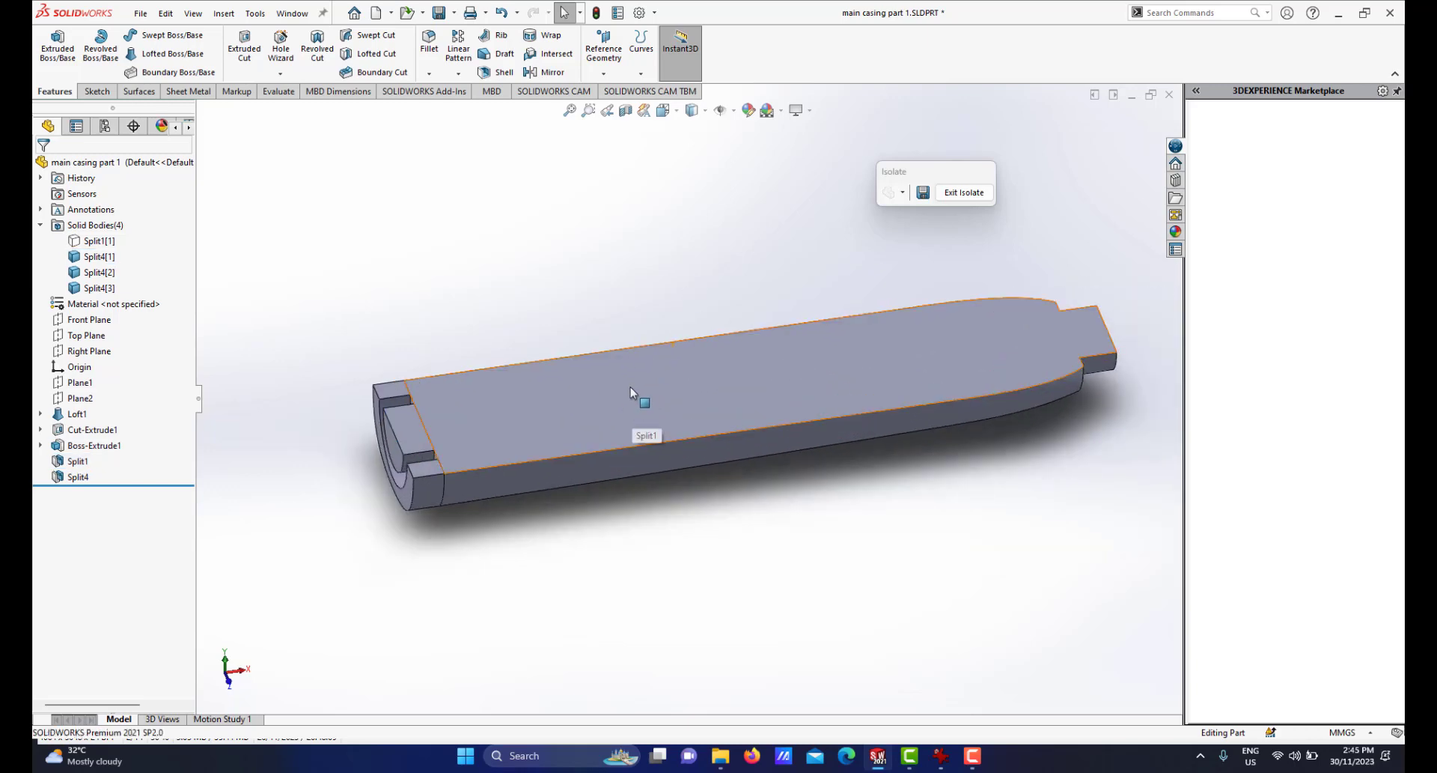
{"action": "left_click", "coordinate": [224, 15]}
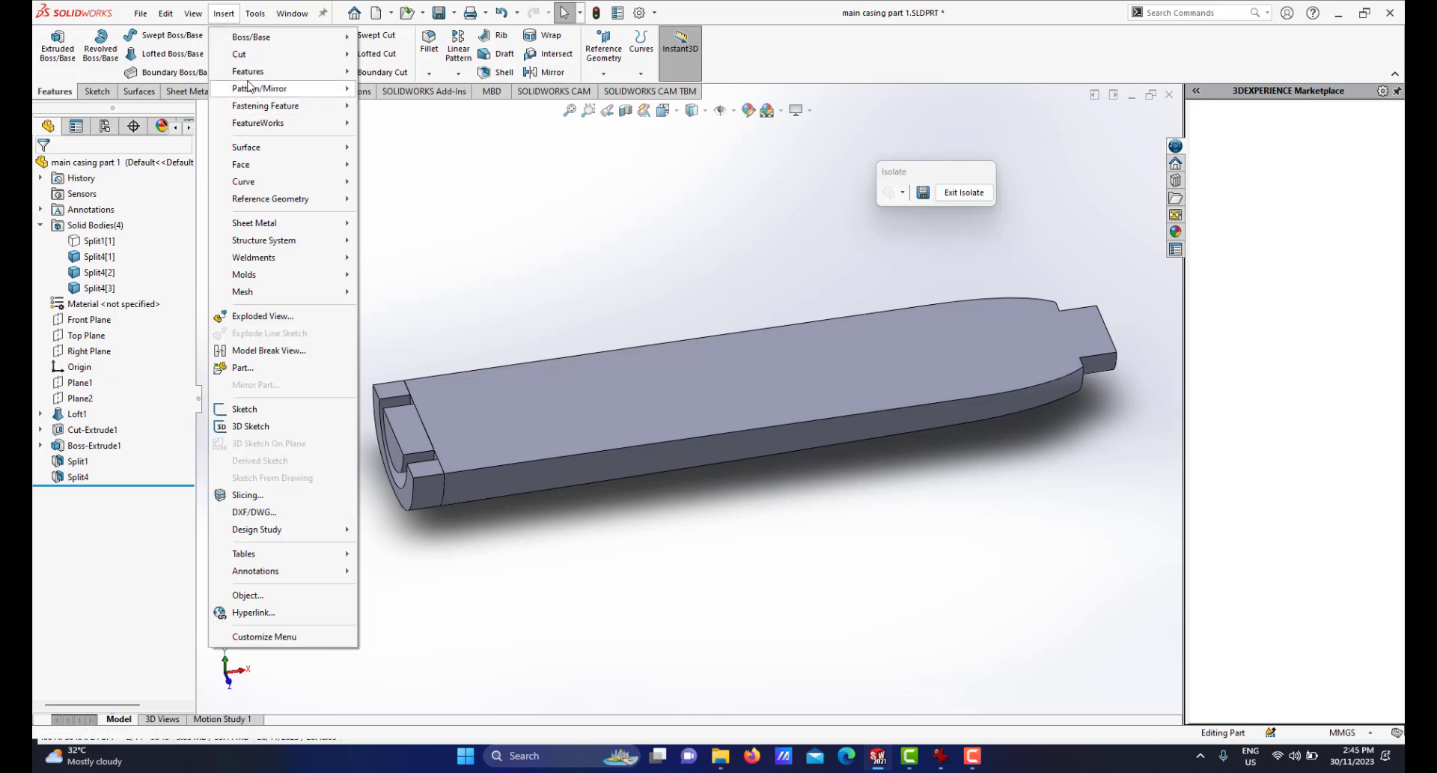
{"action": "mouse_move", "coordinate": [292, 71]}
{"action": "left_click", "coordinate": [409, 402]}
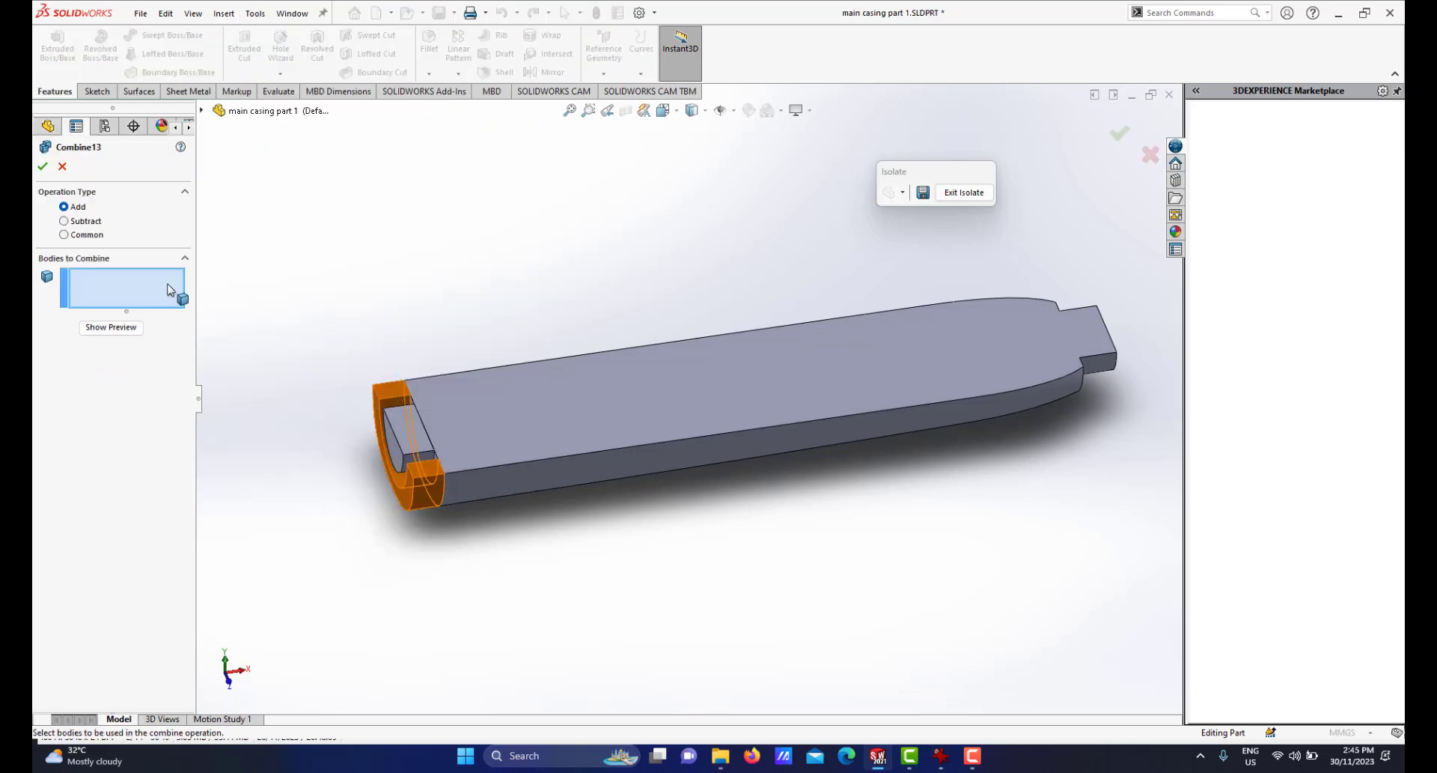
{"action": "left_click", "coordinate": [483, 428]}
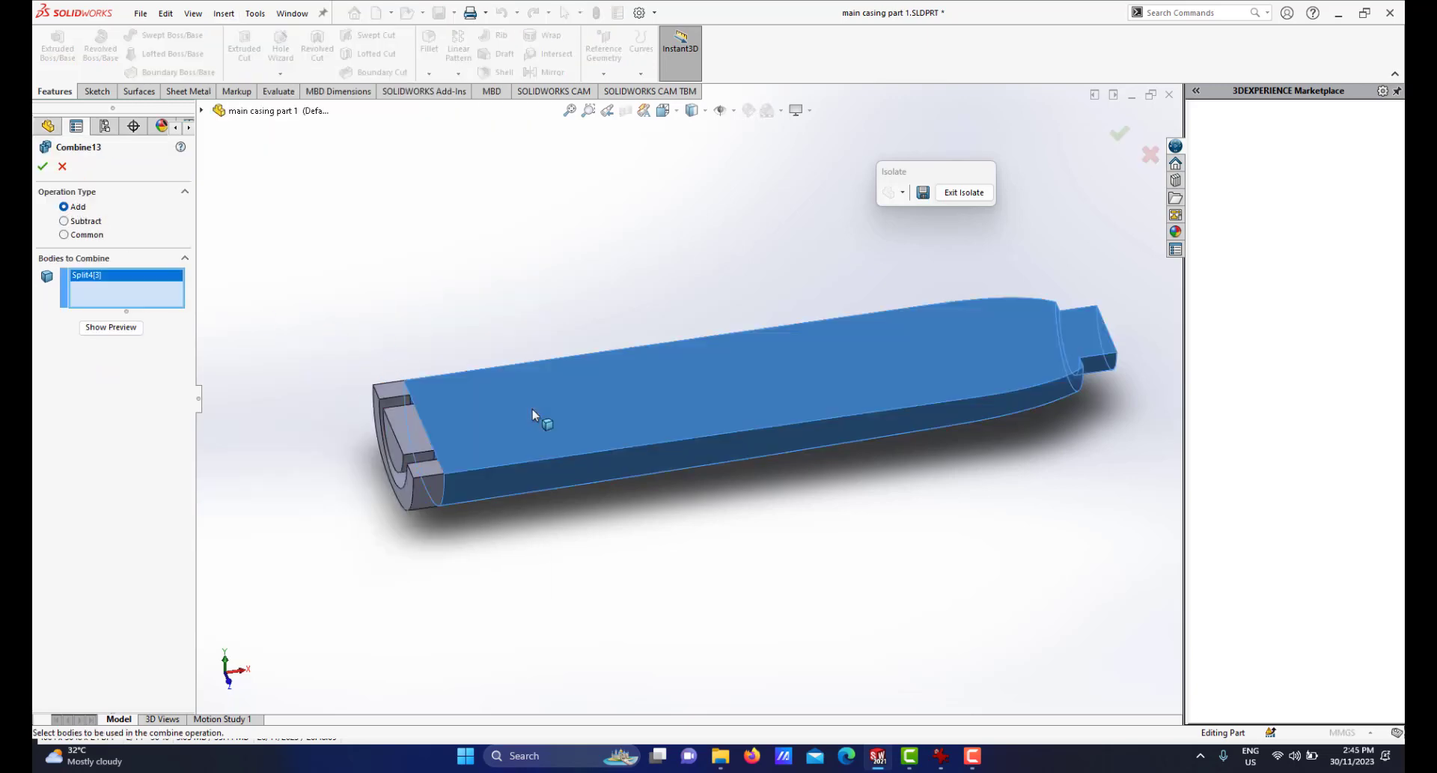
{"action": "left_click", "coordinate": [386, 390]}
{"action": "scroll", "coordinate": [402, 389], "scroll_direction": "down", "scroll_amount": 2}
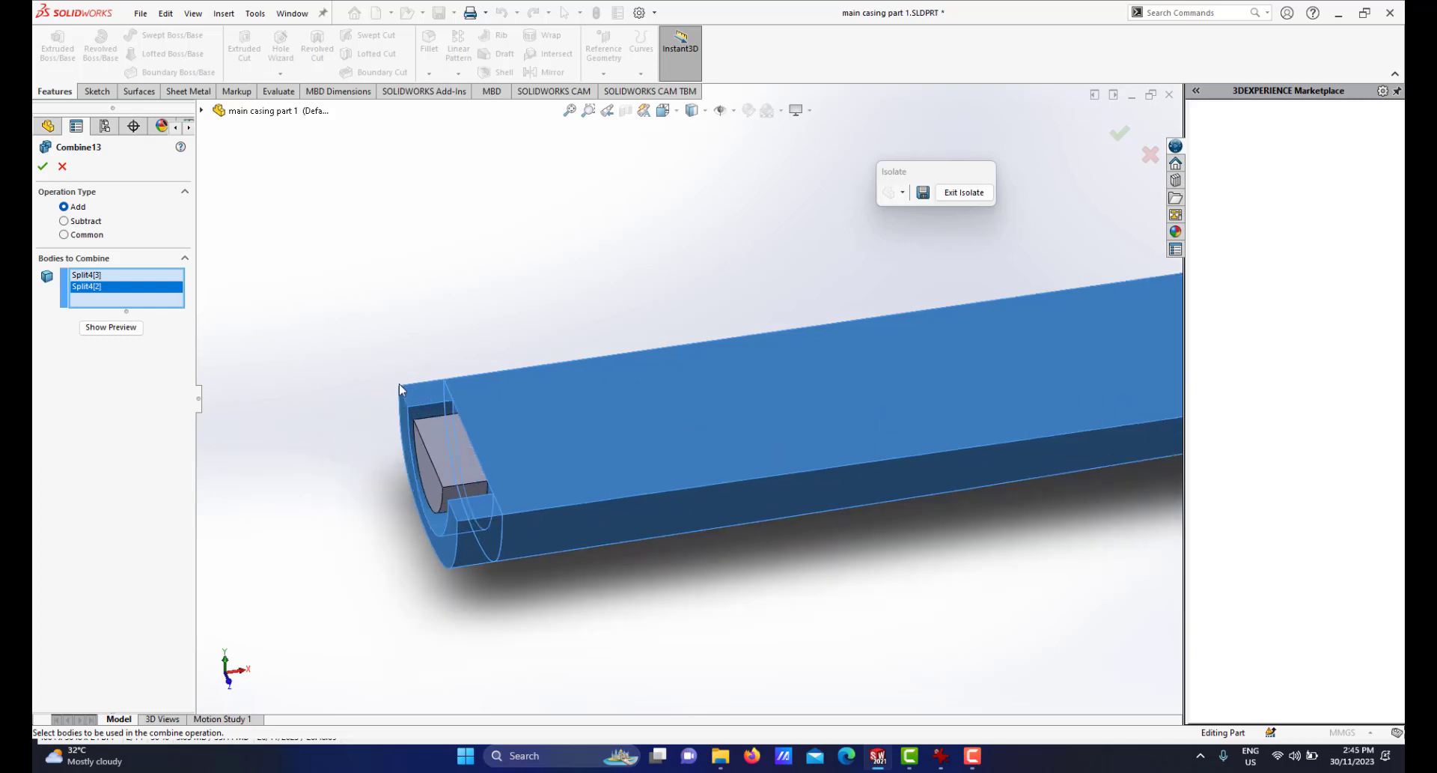
{"action": "scroll", "coordinate": [633, 429], "scroll_direction": "up", "scroll_amount": 3}
{"action": "scroll", "coordinate": [634, 429], "scroll_direction": "down", "scroll_amount": 1}
{"action": "scroll", "coordinate": [836, 424], "scroll_direction": "down", "scroll_amount": 1}
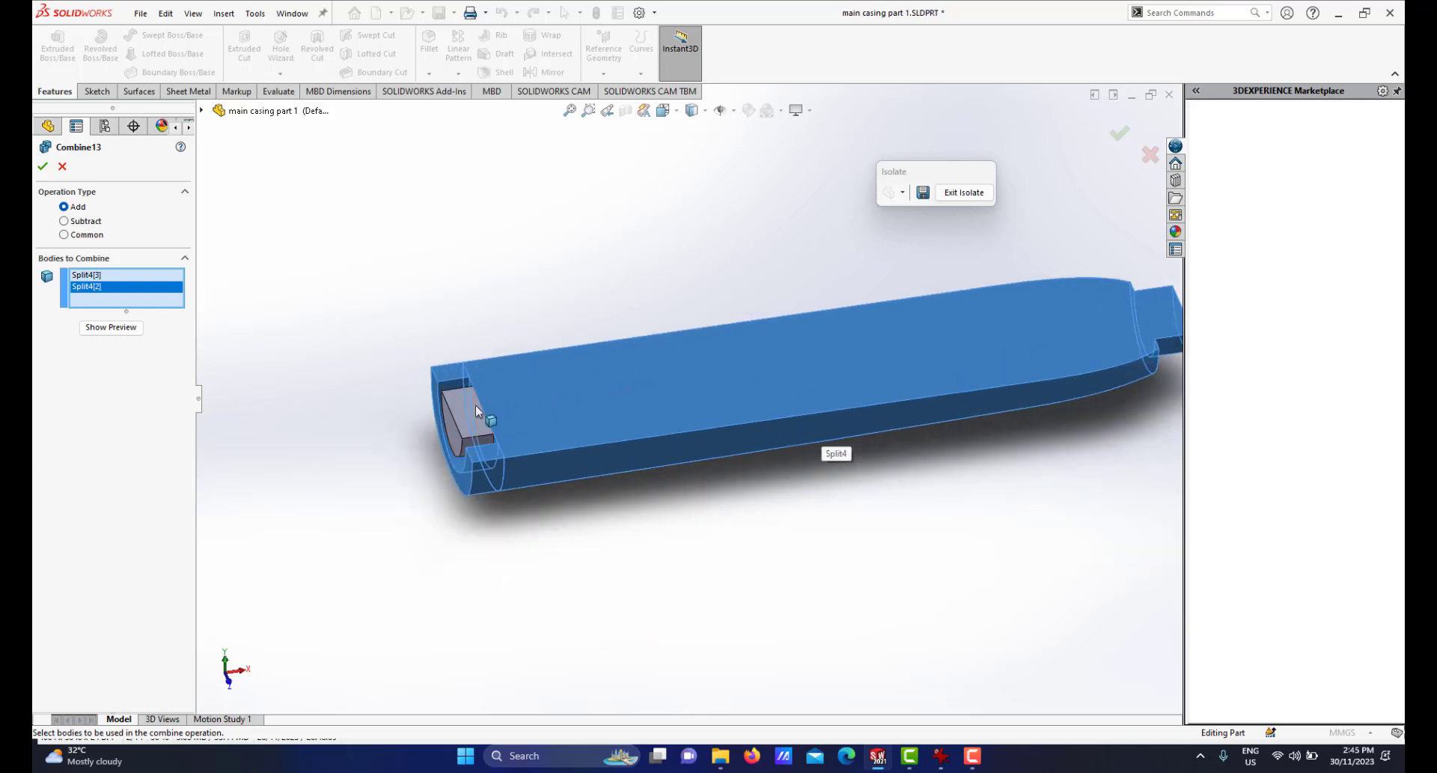
{"action": "scroll", "coordinate": [476, 410], "scroll_direction": "down", "scroll_amount": 1}
{"action": "left_click", "coordinate": [43, 166]}
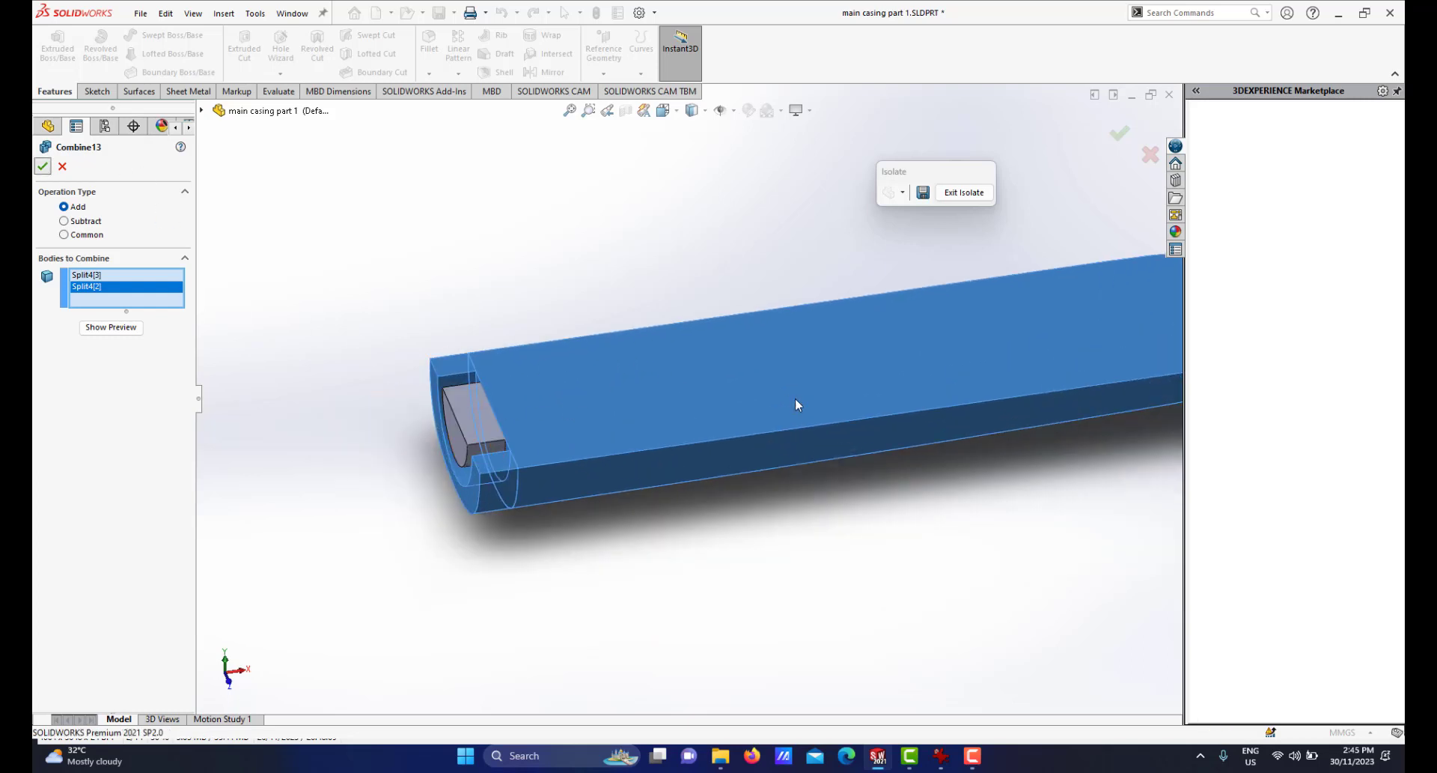
Exit the current isolation and isolate only the combined lower half body, without the small central block.
{"action": "scroll", "coordinate": [816, 386], "scroll_direction": "up", "scroll_amount": 3}
{"action": "middle_click_drag", "start_coordinate": [762, 393], "coordinate": [735, 344]}
{"action": "scroll", "coordinate": [799, 398], "scroll_direction": "down", "scroll_amount": 2}
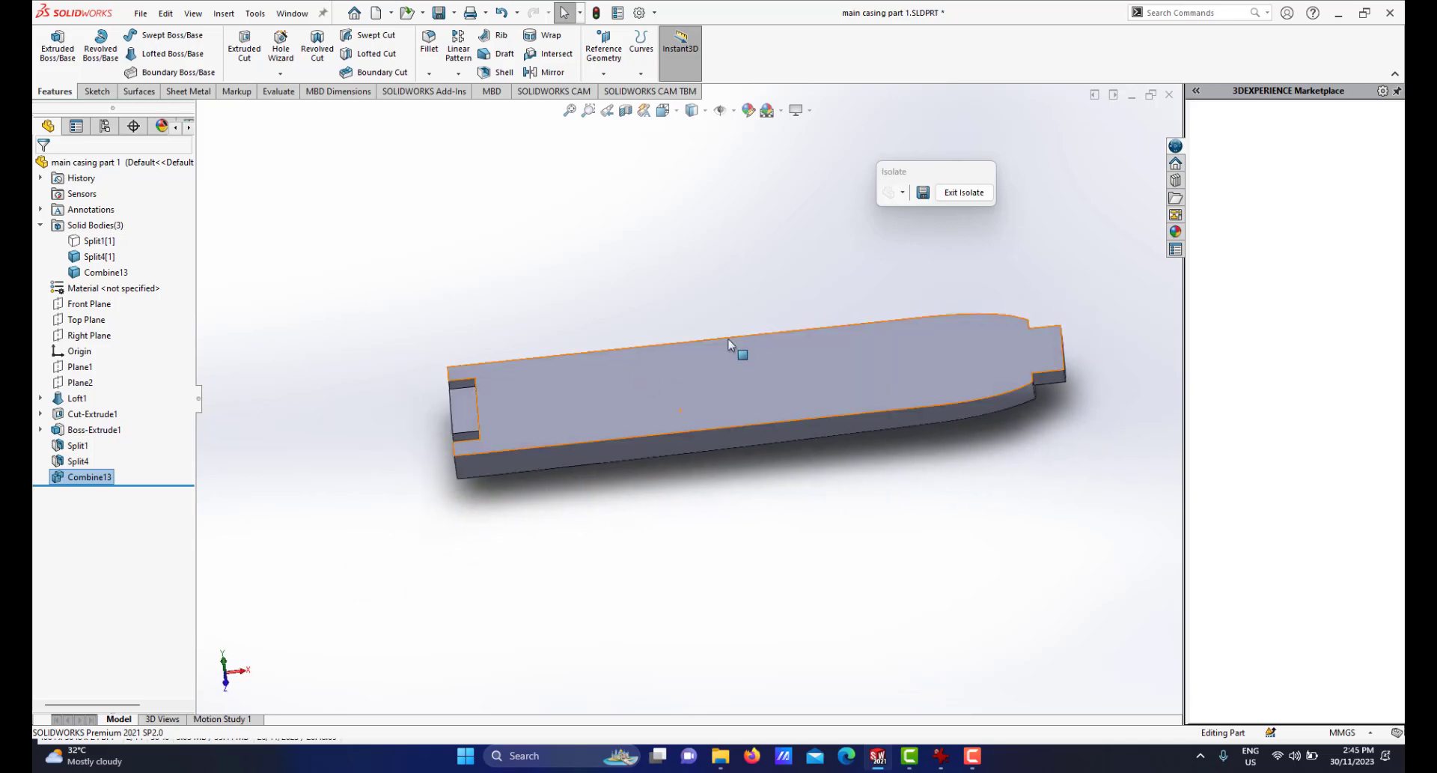
{"action": "left_click", "coordinate": [958, 193]}
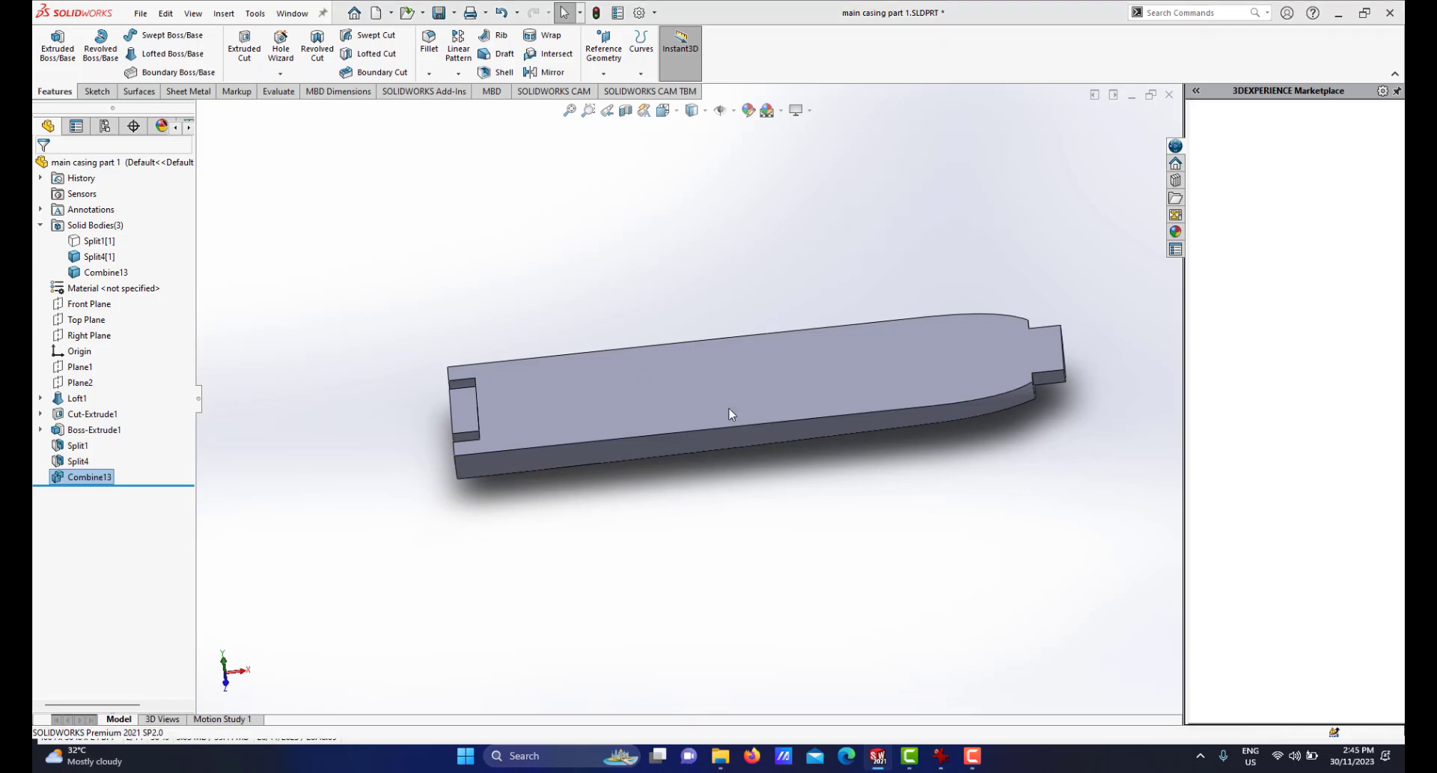
{"action": "middle_click_drag", "start_coordinate": [732, 414], "coordinate": [734, 449]}
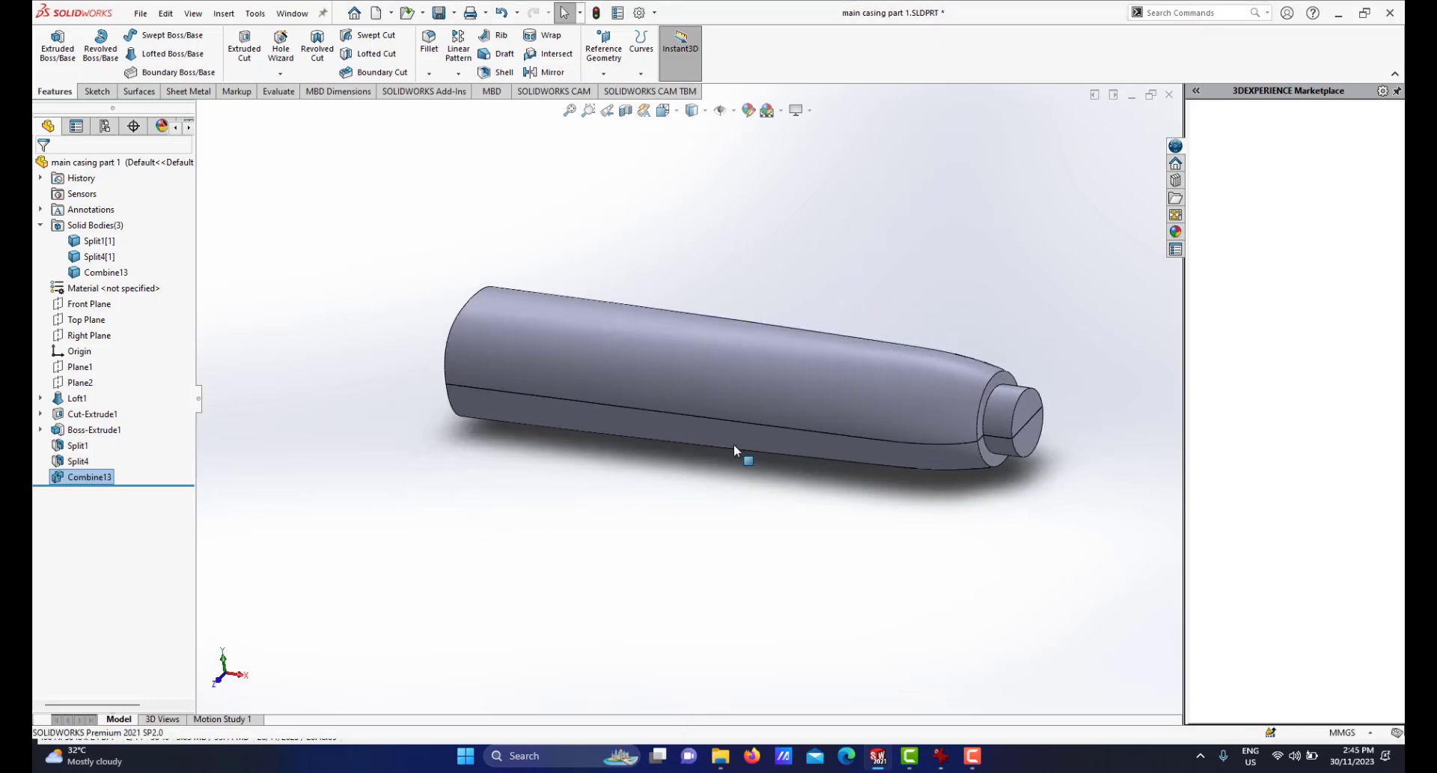
{"action": "left_click", "coordinate": [729, 434]}
{"action": "left_click", "coordinate": [732, 559]}
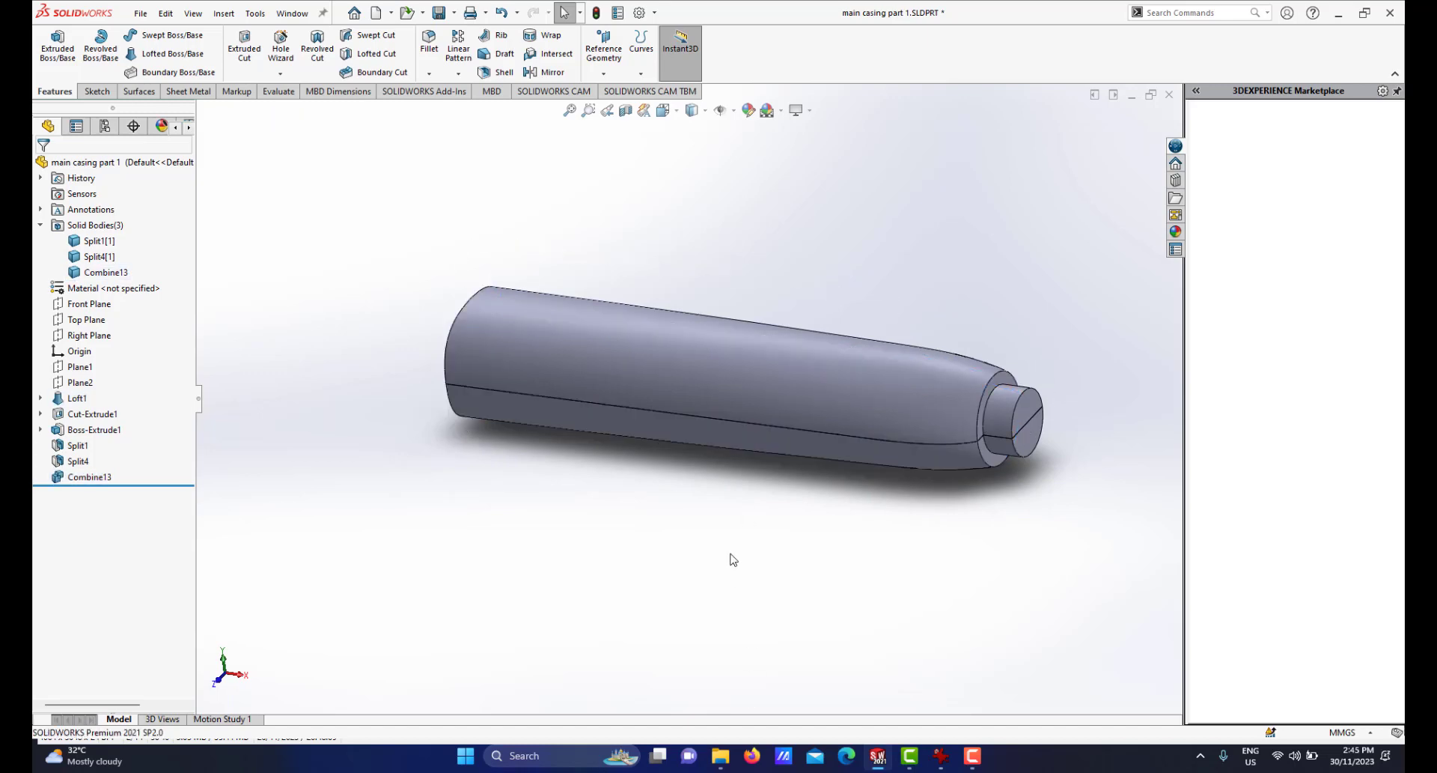
{"action": "left_click", "coordinate": [742, 443]}
{"action": "right_click", "coordinate": [743, 443]}
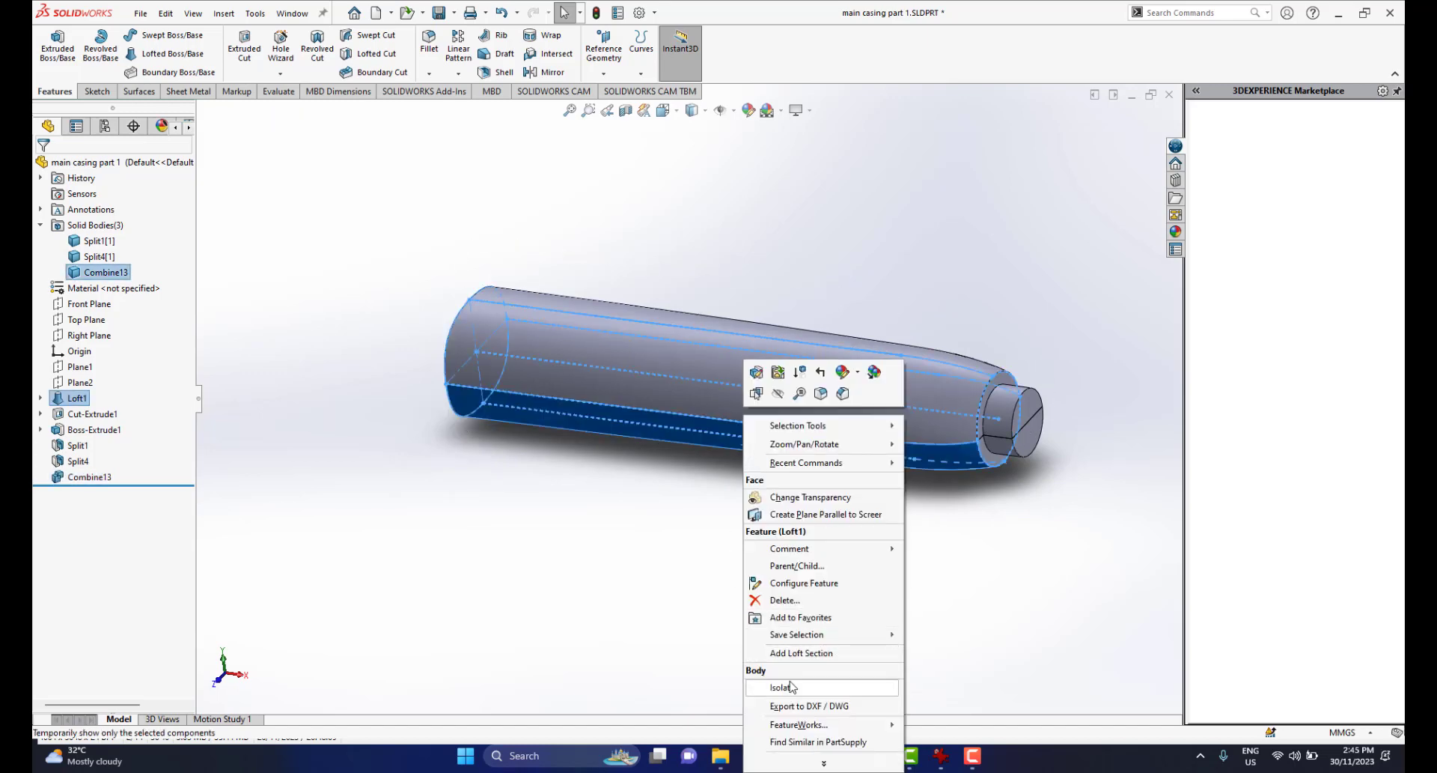
{"action": "left_click", "coordinate": [791, 687]}
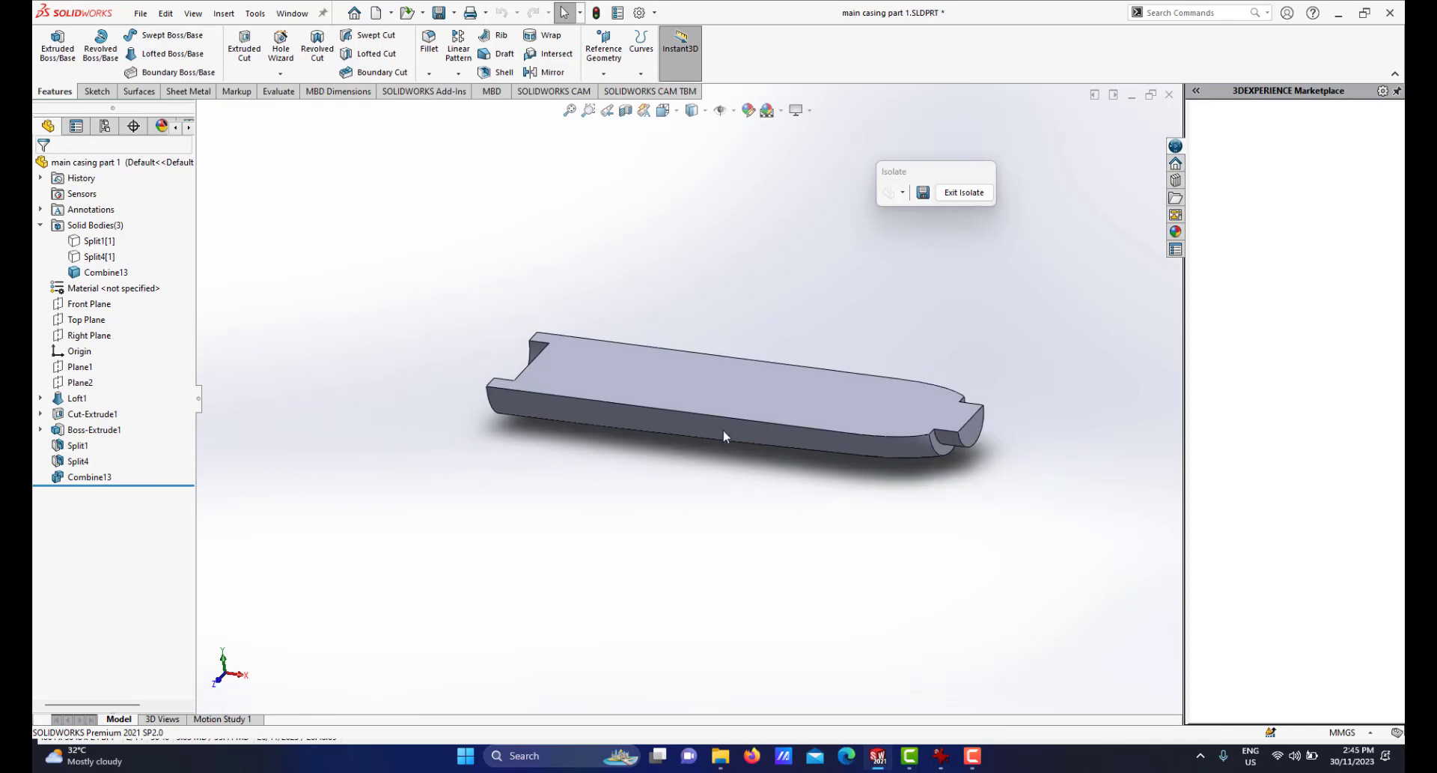
{"action": "middle_click_drag", "start_coordinate": [723, 436], "coordinate": [640, 441]}
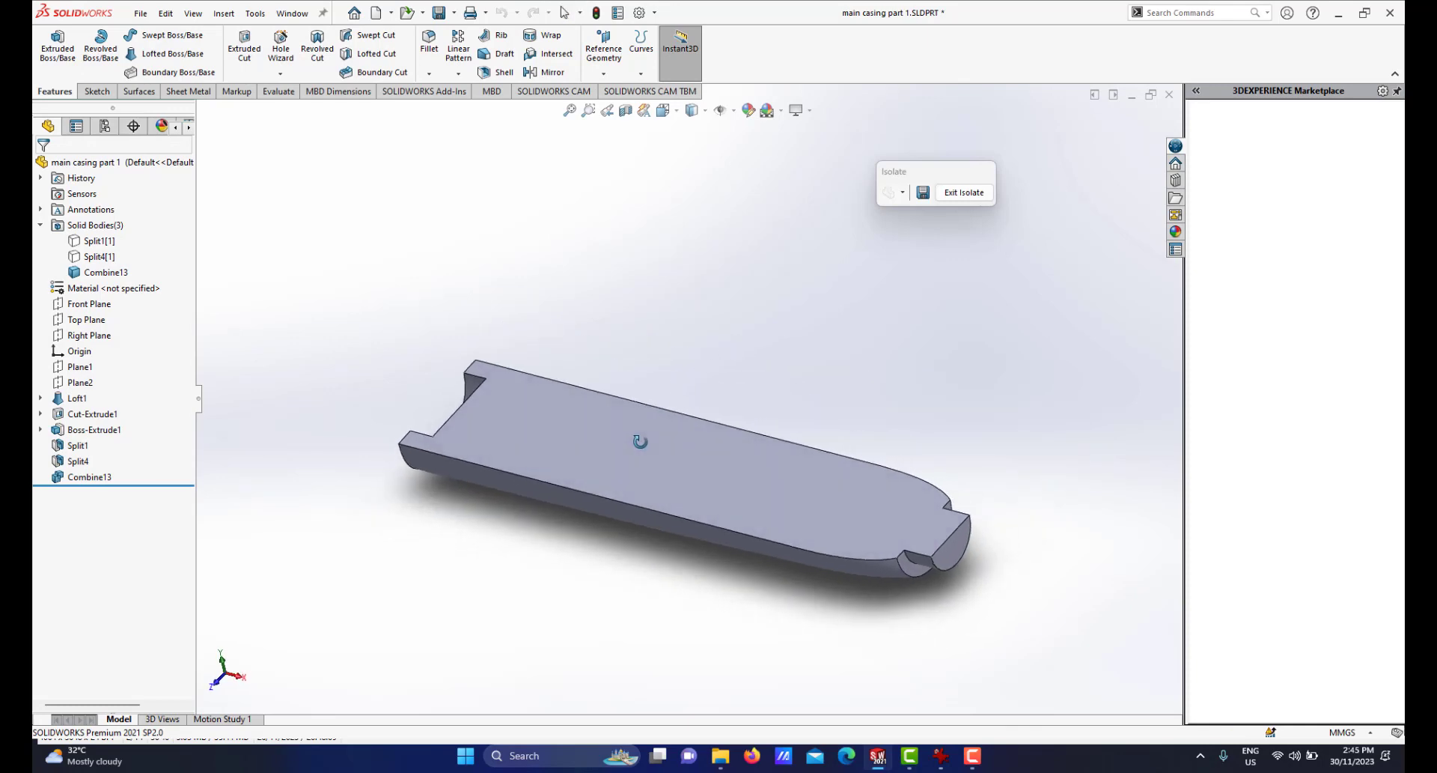
{"action": "scroll", "coordinate": [642, 479], "scroll_direction": "down", "scroll_amount": 3}
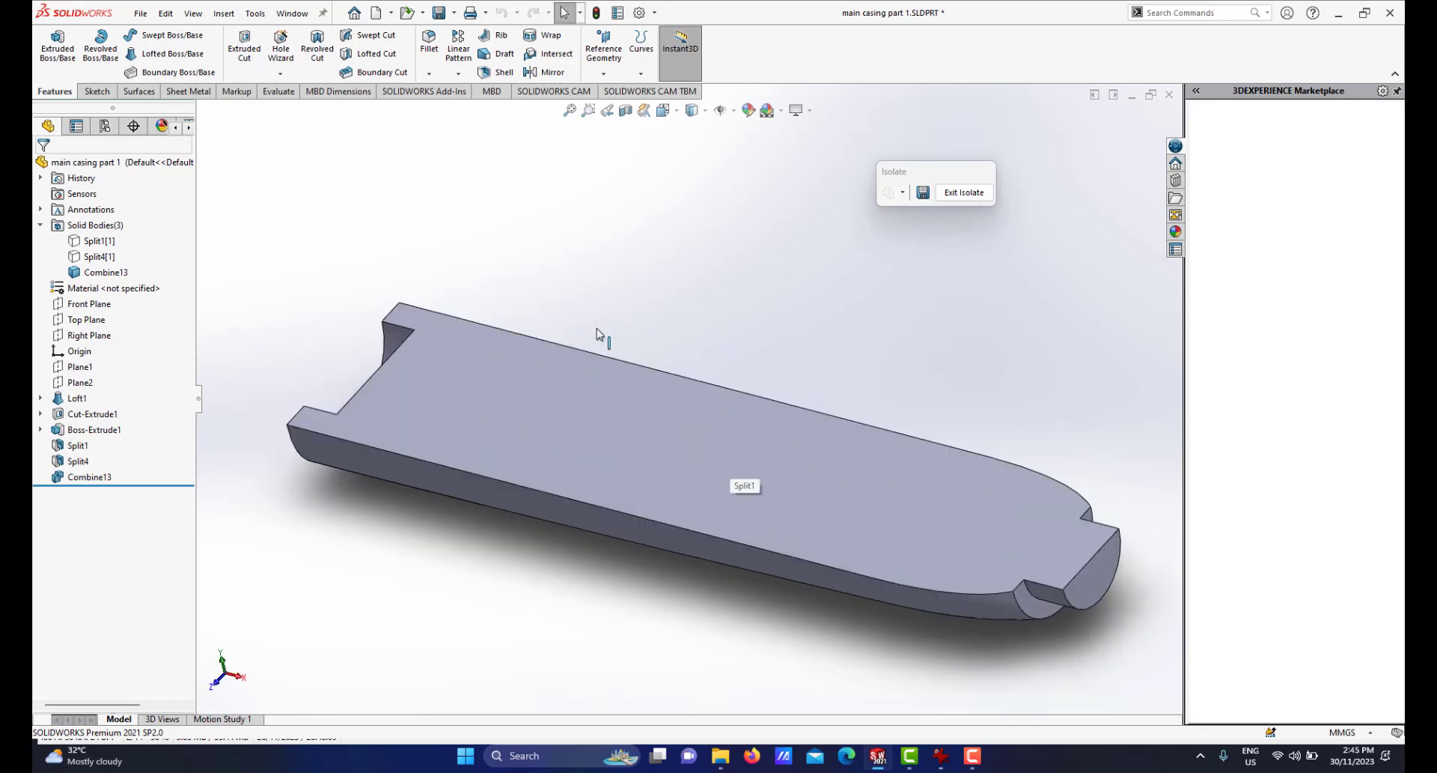
Start a 2 mm Shell of the lower half, removing its flat parting face and the end face of the narrow neck.
{"action": "left_click", "coordinate": [498, 72]}
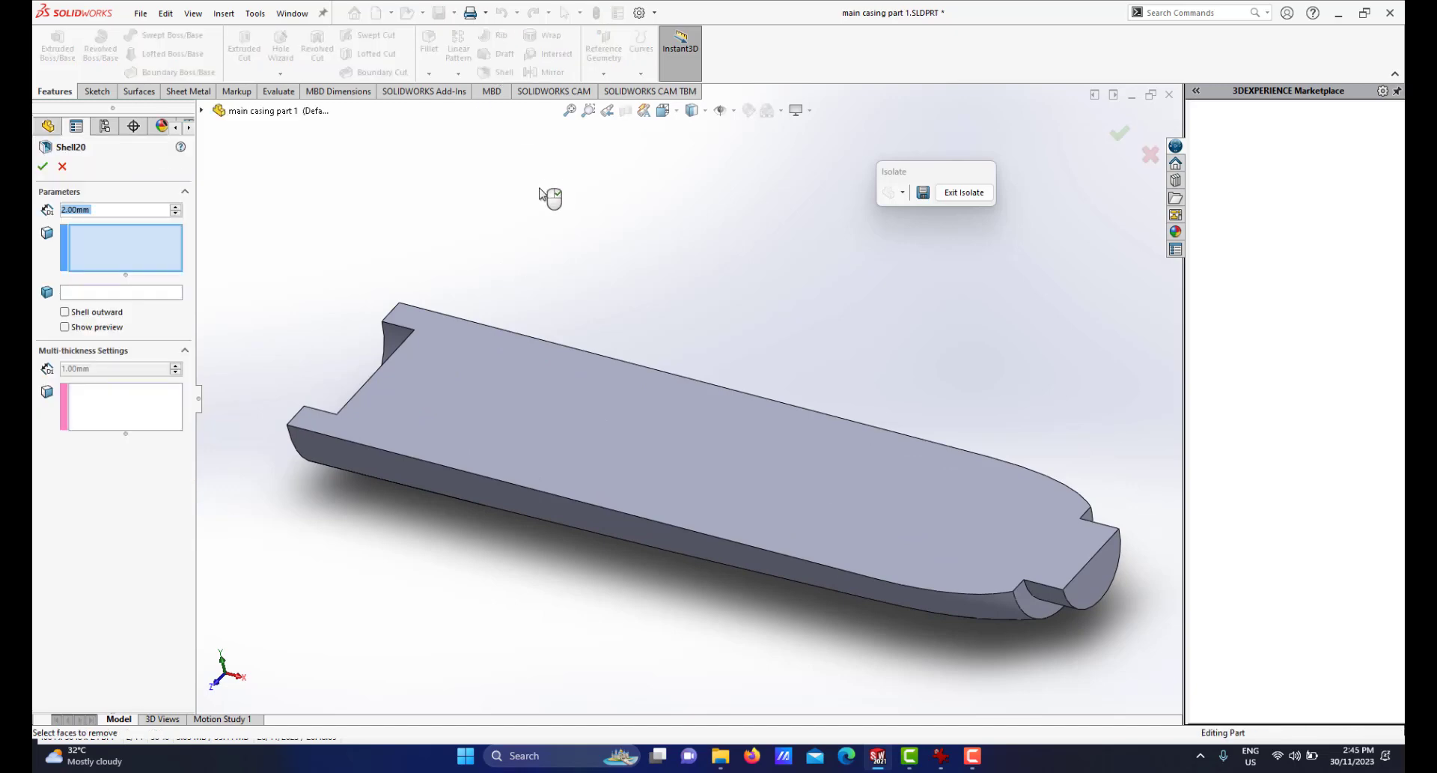
{"action": "scroll", "coordinate": [642, 422], "scroll_direction": "up", "scroll_amount": 3}
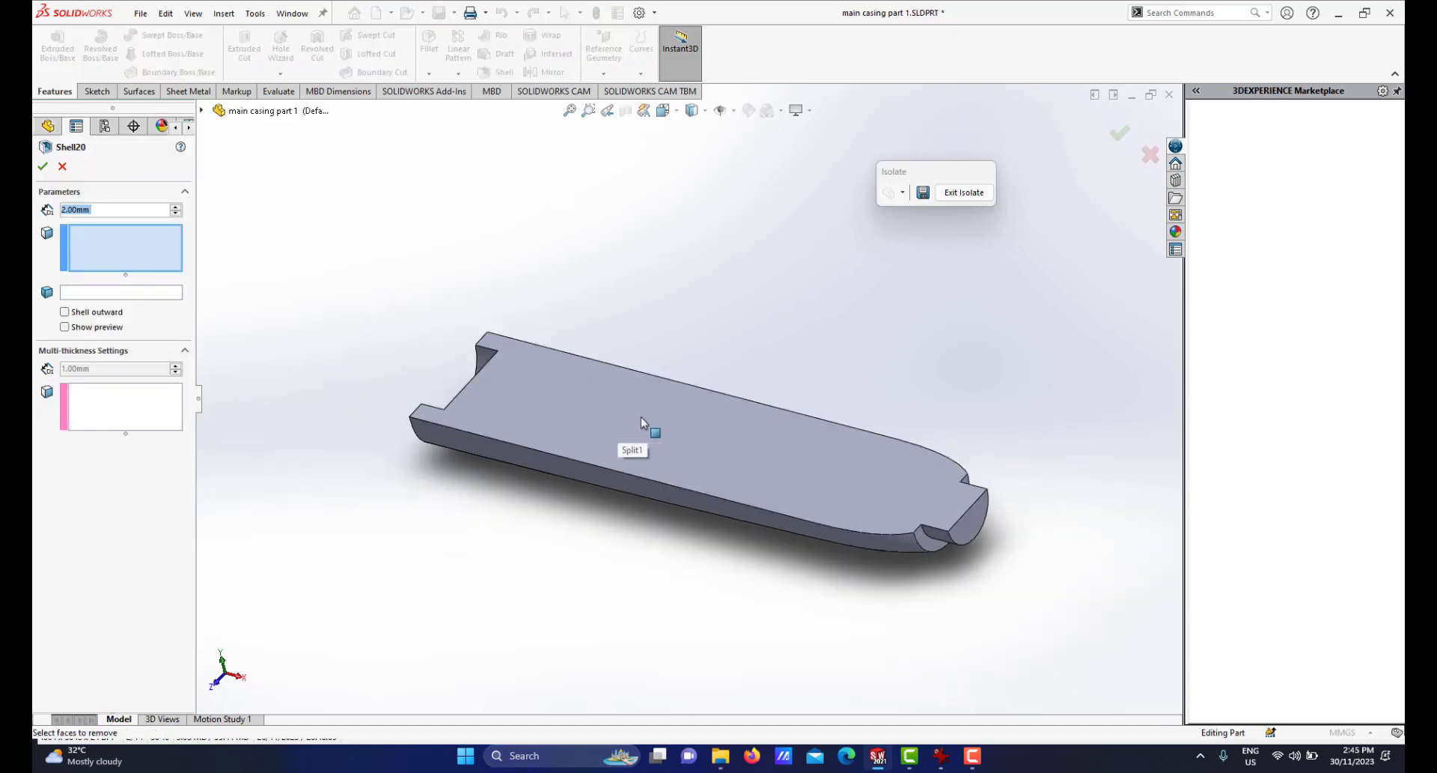
{"action": "left_click", "coordinate": [939, 754]}
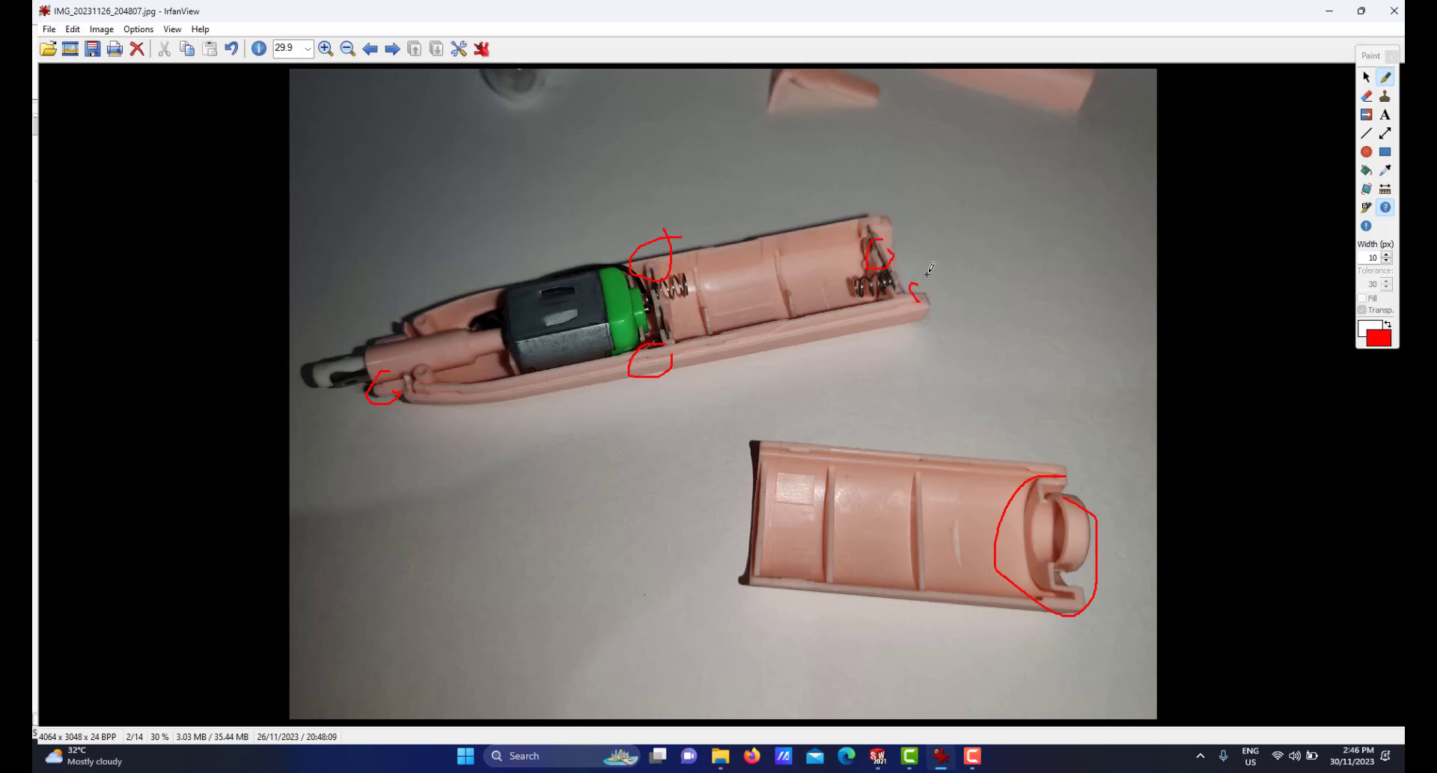
{"action": "left_click", "coordinate": [942, 758]}
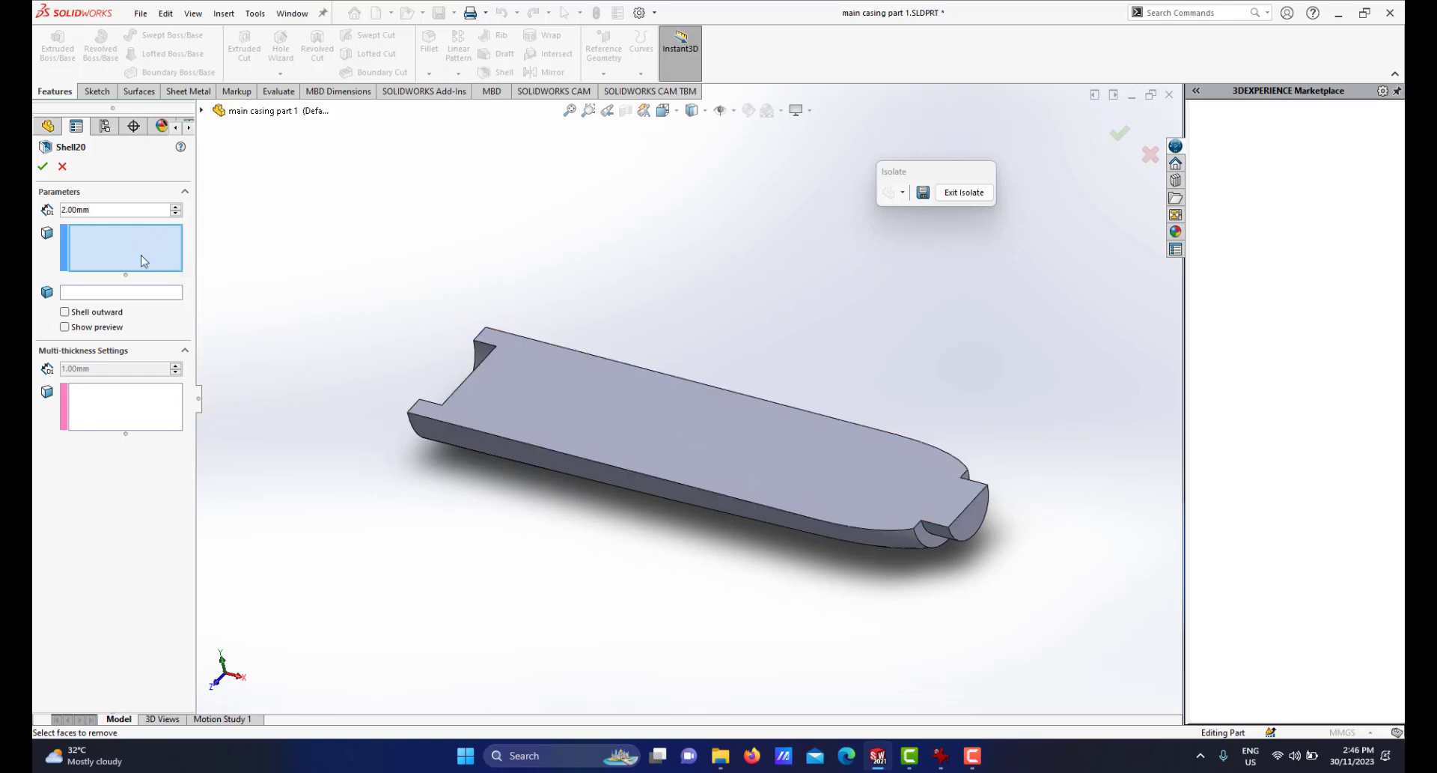
{"action": "left_click", "coordinate": [745, 421]}
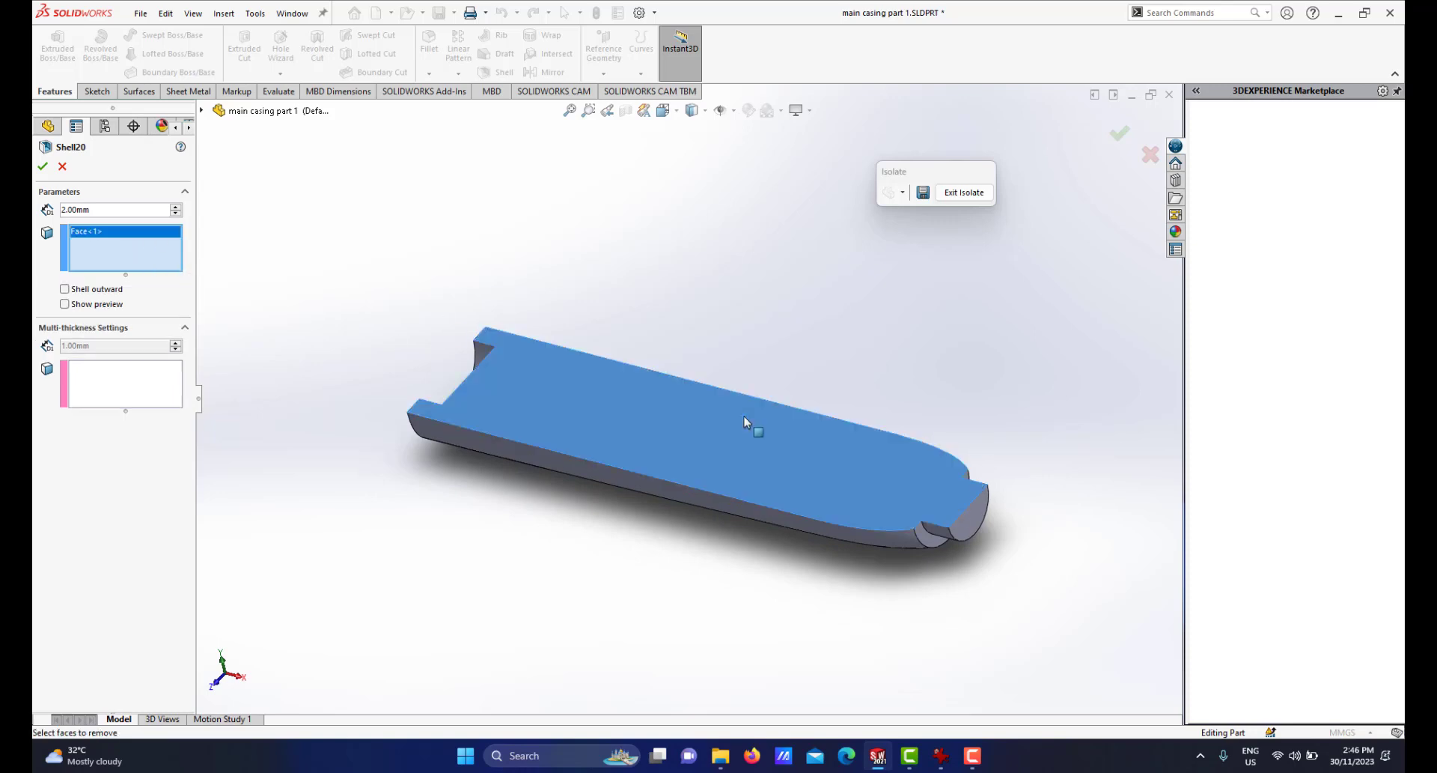
{"action": "left_click", "coordinate": [972, 528]}
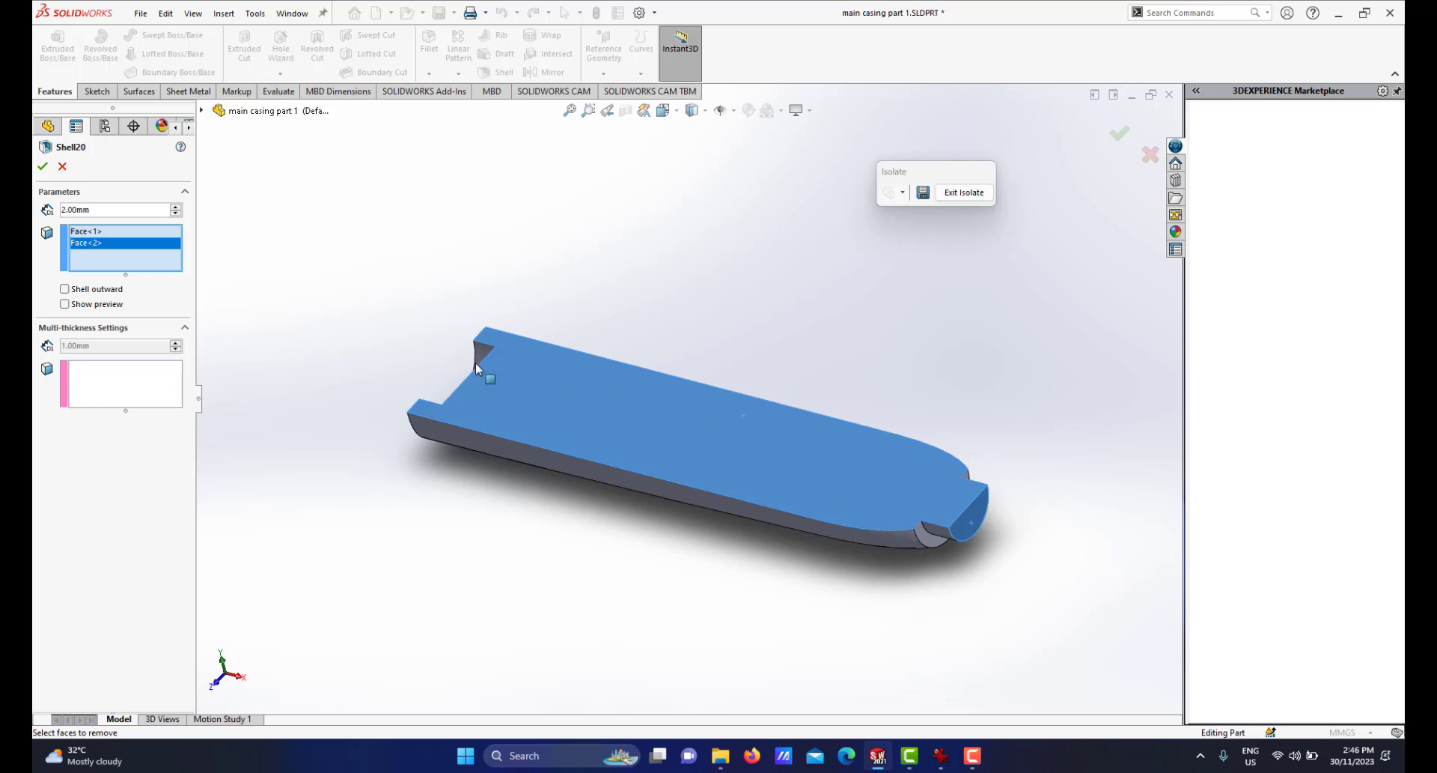
Assign a 1 mm thickness to the curved wall and inner end face of the wide-end recess and complete the shell.
{"action": "scroll", "coordinate": [476, 362], "scroll_direction": "up", "scroll_amount": 1}
{"action": "left_click", "coordinate": [125, 395]}
{"action": "middle_click_drag", "start_coordinate": [601, 430], "coordinate": [732, 447]}
{"action": "scroll", "coordinate": [395, 361], "scroll_direction": "down", "scroll_amount": 2}
{"action": "left_click", "coordinate": [540, 388]}
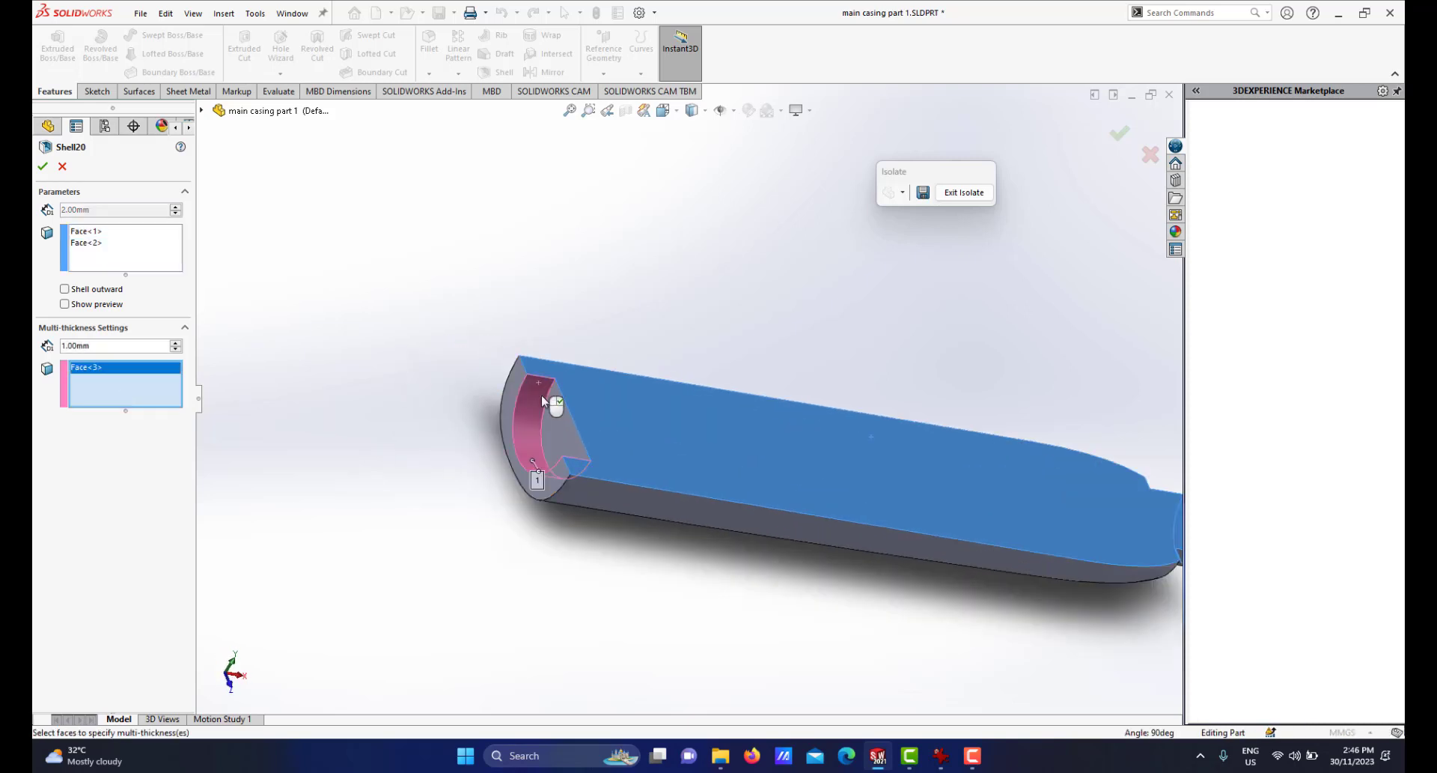
{"action": "left_click", "coordinate": [571, 426]}
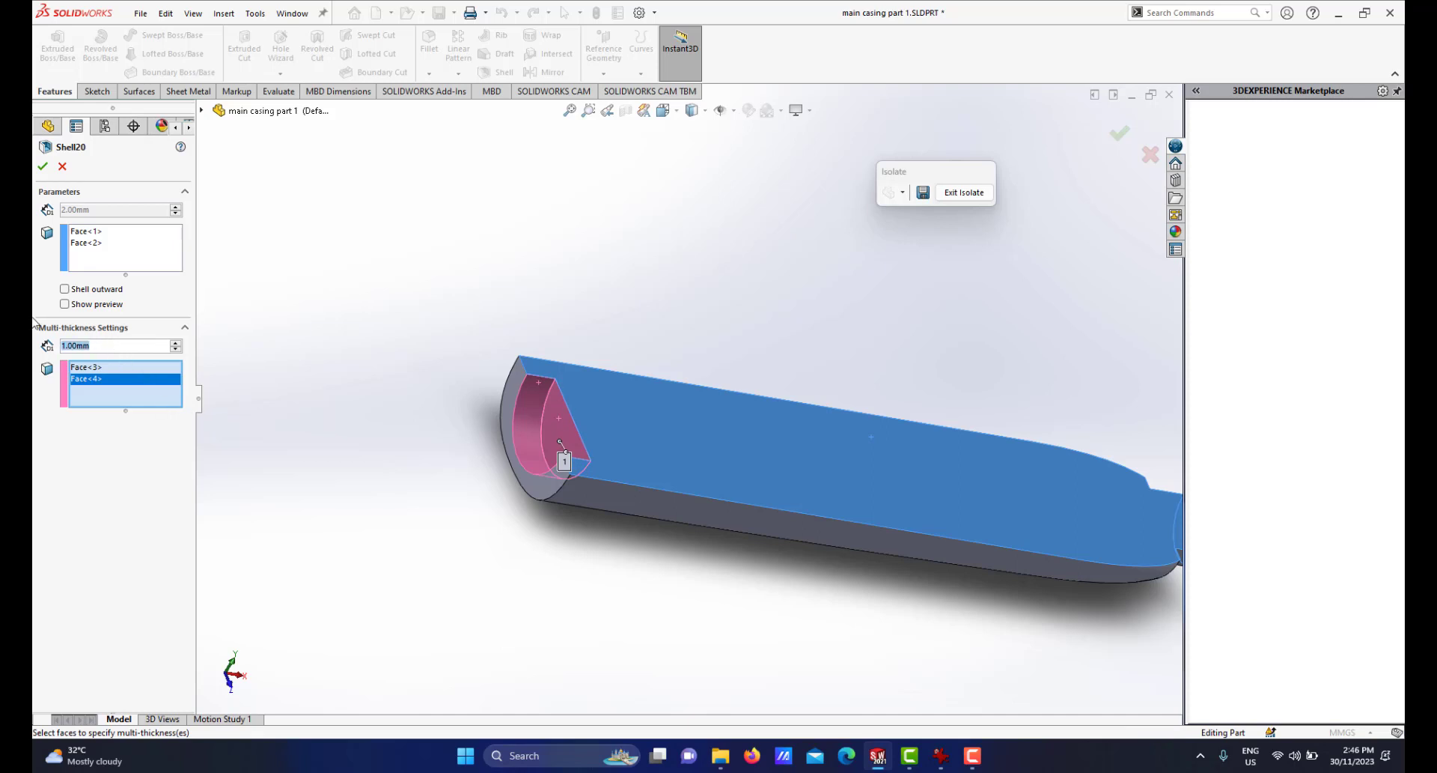
{"action": "middle_click_drag", "start_coordinate": [626, 311], "coordinate": [570, 323]}
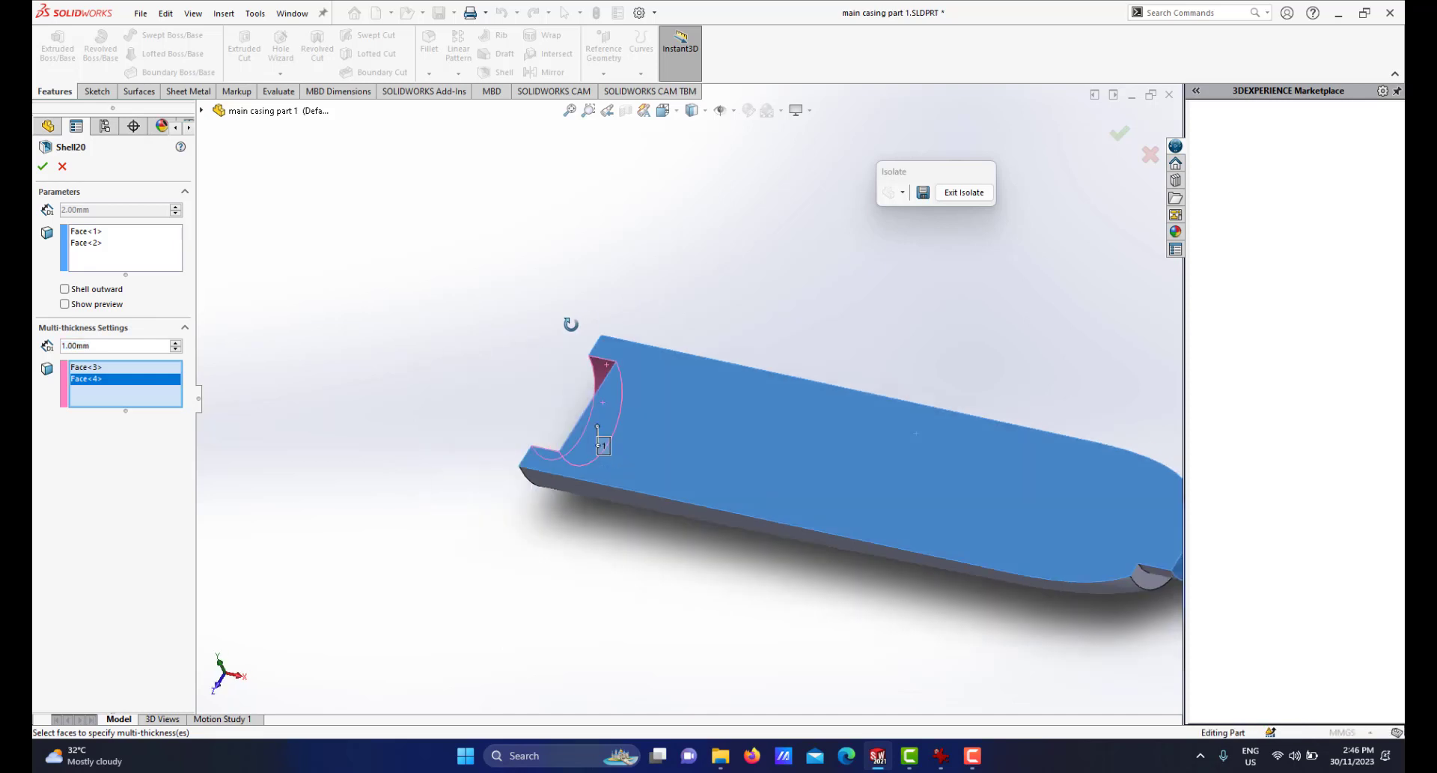
{"action": "scroll", "coordinate": [783, 409], "scroll_direction": "up", "scroll_amount": 6}
{"action": "scroll", "coordinate": [844, 463], "scroll_direction": "down", "scroll_amount": 3}
{"action": "middle_click_drag", "start_coordinate": [722, 407], "coordinate": [768, 407]}
{"action": "left_click", "coordinate": [45, 172]}
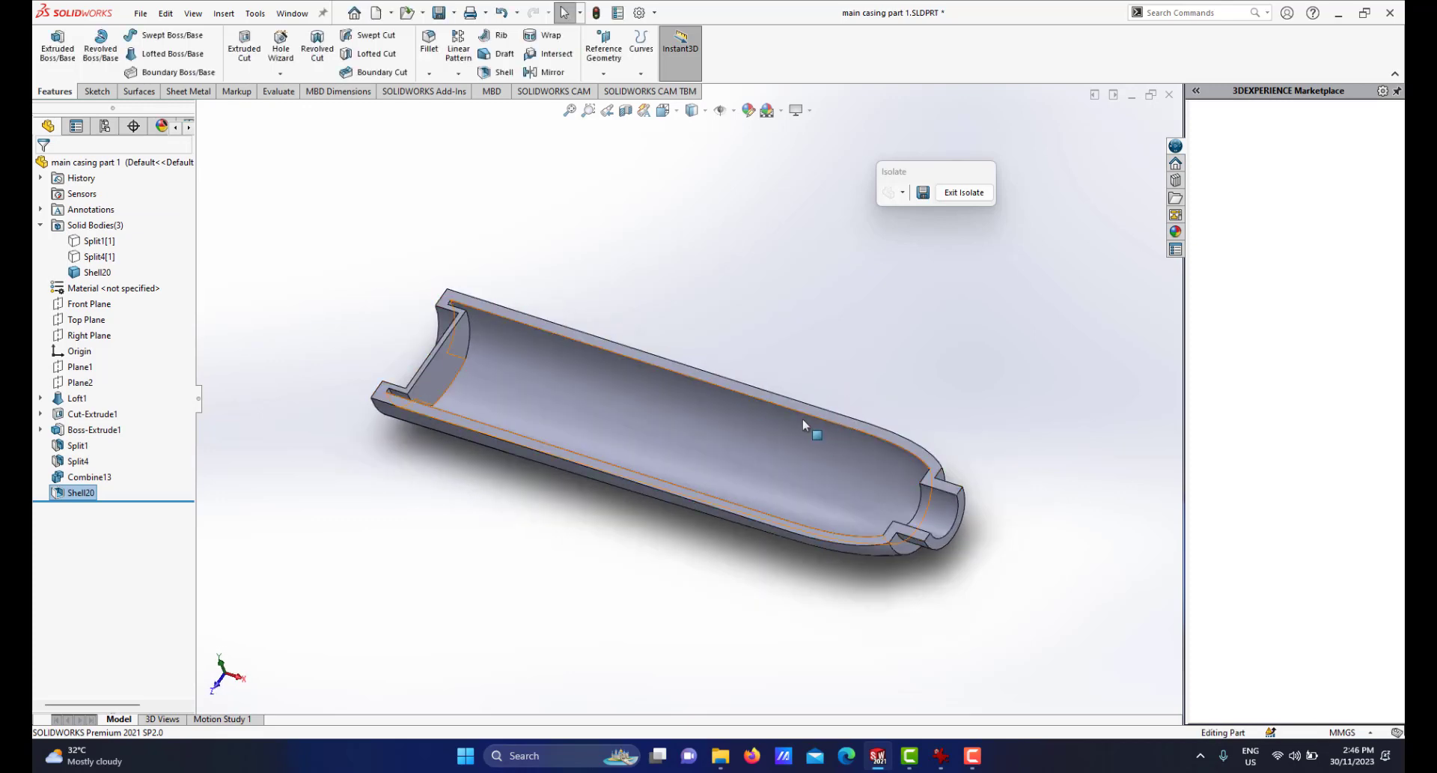
Examine the shelled lower half from several angles, checking the narrow neck and the thin walls around the wide-end recess.
{"action": "scroll", "coordinate": [870, 497], "scroll_direction": "down", "scroll_amount": 3}
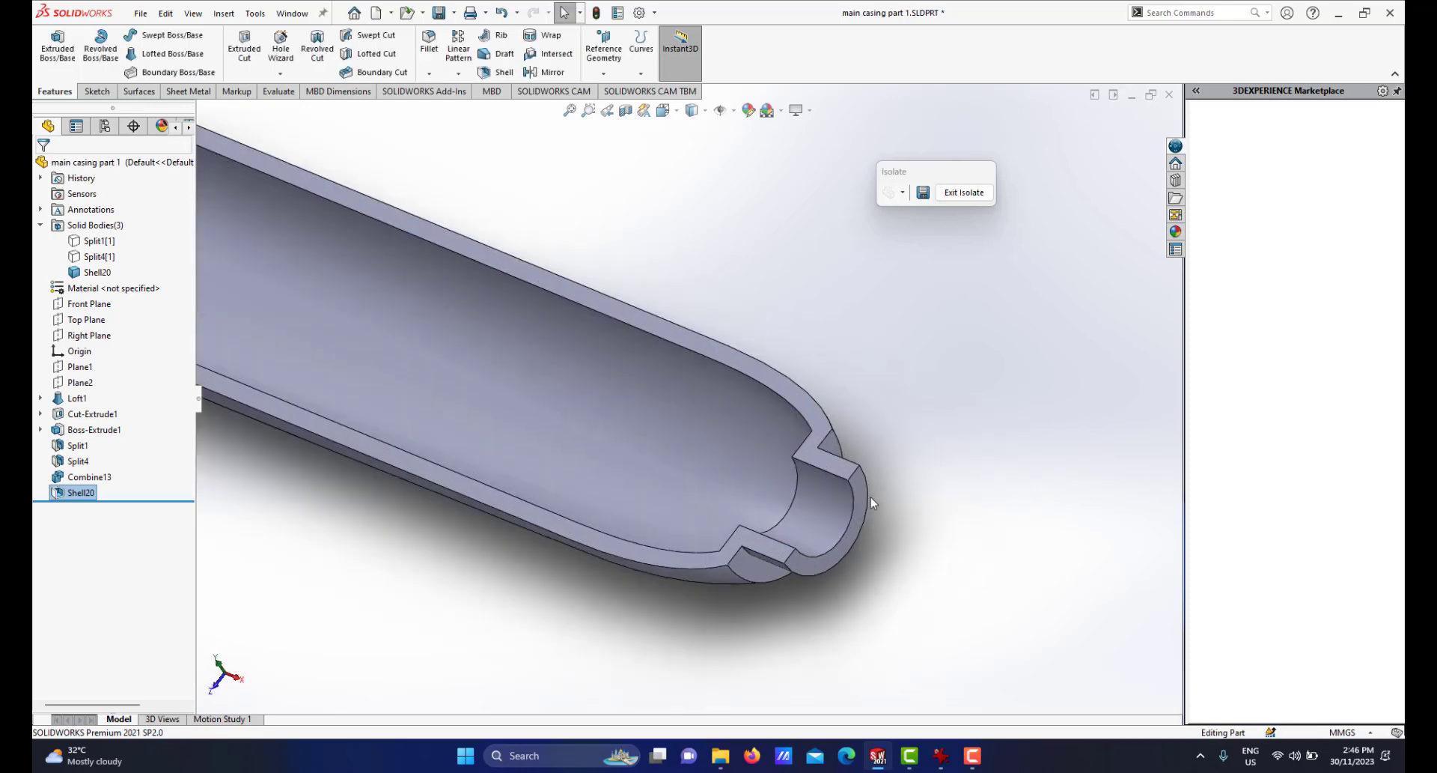
{"action": "scroll", "coordinate": [804, 532], "scroll_direction": "up", "scroll_amount": 3}
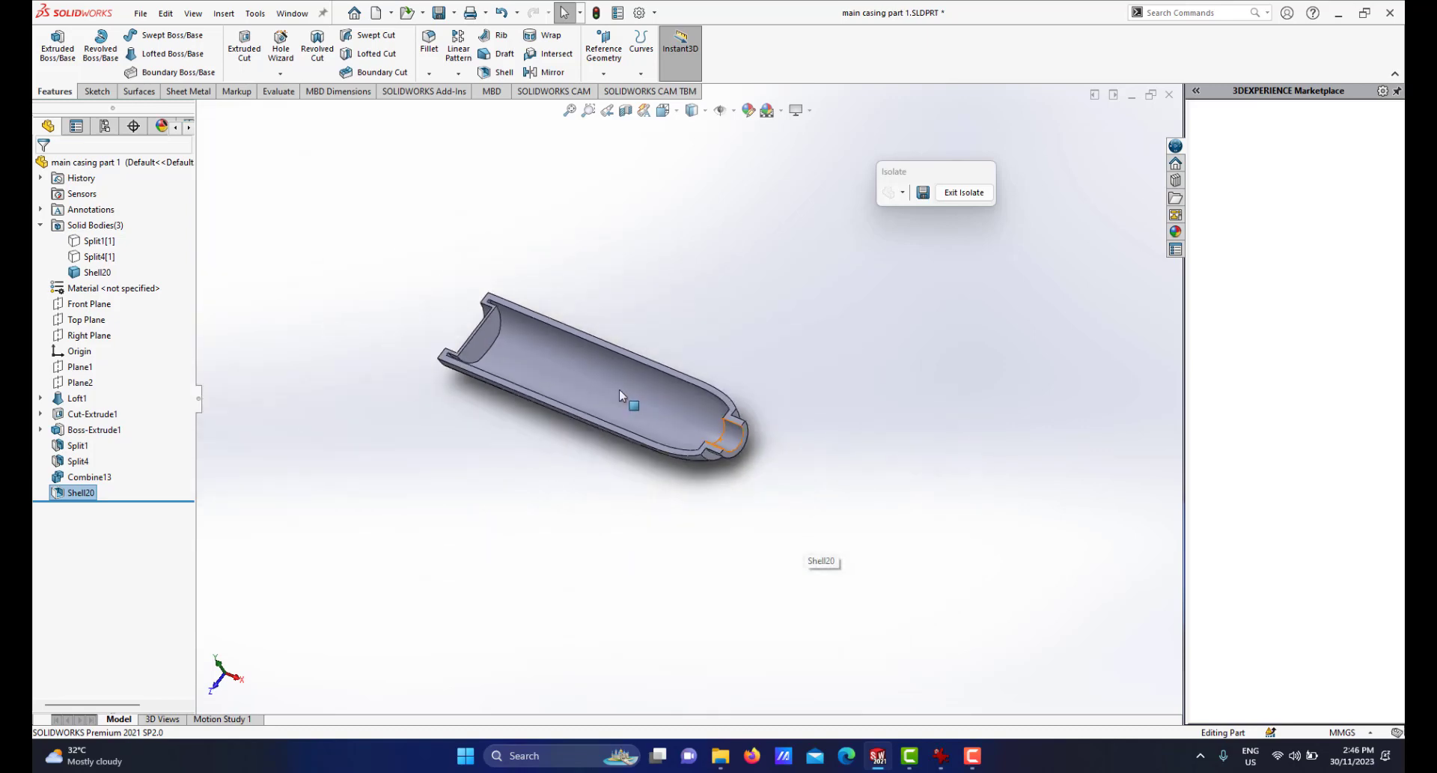
{"action": "middle_click_drag", "start_coordinate": [804, 532], "coordinate": [700, 396]}
{"action": "scroll", "coordinate": [477, 397], "scroll_direction": "down", "scroll_amount": 2}
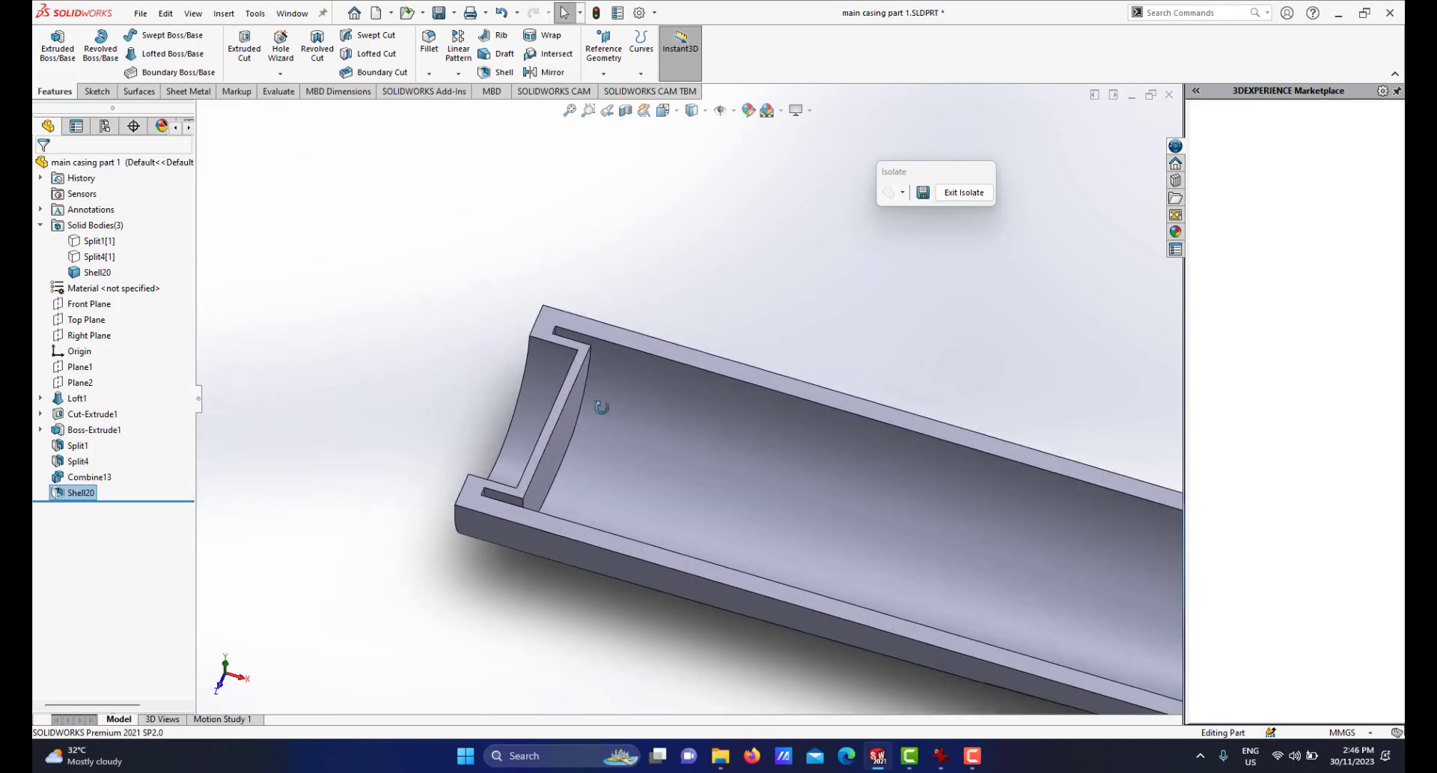
{"action": "middle_click_drag", "start_coordinate": [604, 407], "coordinate": [615, 438]}
{"action": "middle_click_drag", "start_coordinate": [588, 391], "coordinate": [578, 430]}
{"action": "middle_click_drag", "start_coordinate": [593, 368], "coordinate": [790, 480]}
{"action": "scroll", "coordinate": [790, 480], "scroll_direction": "up", "scroll_amount": 1}
{"action": "middle_click_drag", "start_coordinate": [835, 430], "coordinate": [827, 403]}
{"action": "scroll", "coordinate": [842, 421], "scroll_direction": "down", "scroll_amount": 1}
{"action": "scroll", "coordinate": [842, 418], "scroll_direction": "down", "scroll_amount": 1}
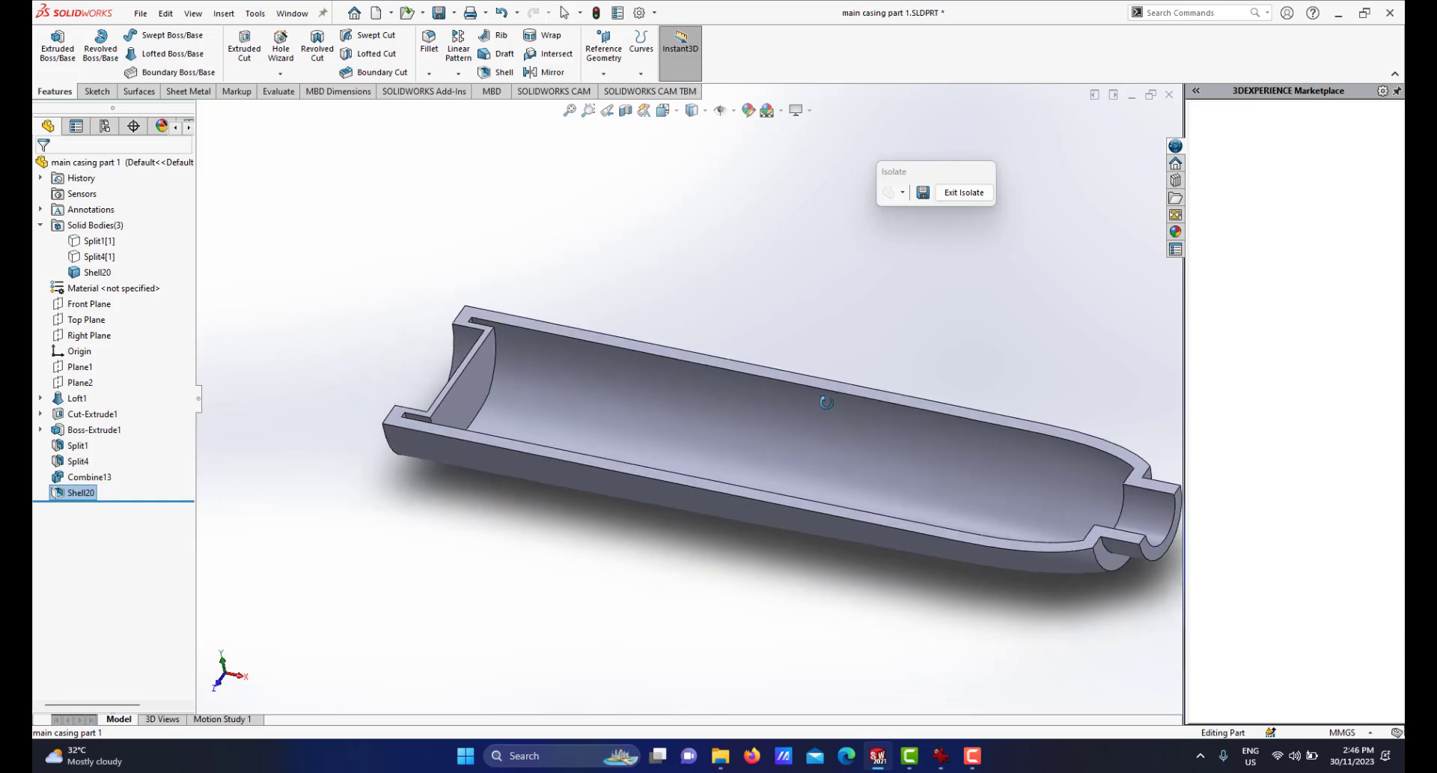
{"action": "scroll", "coordinate": [826, 402], "scroll_direction": "up", "scroll_amount": 2}
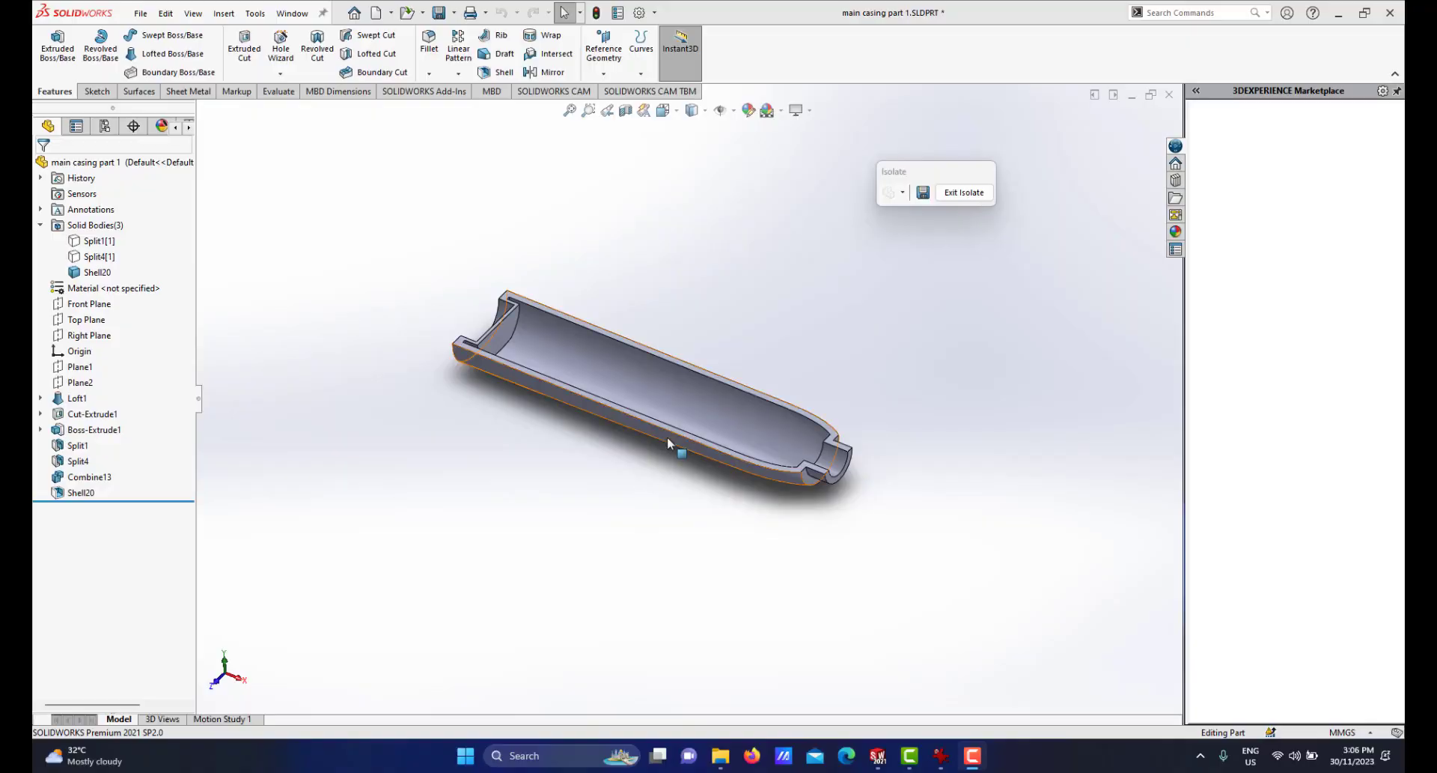
{"action": "scroll", "coordinate": [678, 438], "scroll_direction": "down", "scroll_amount": 1}
{"action": "scroll", "coordinate": [684, 427], "scroll_direction": "up", "scroll_amount": 1}
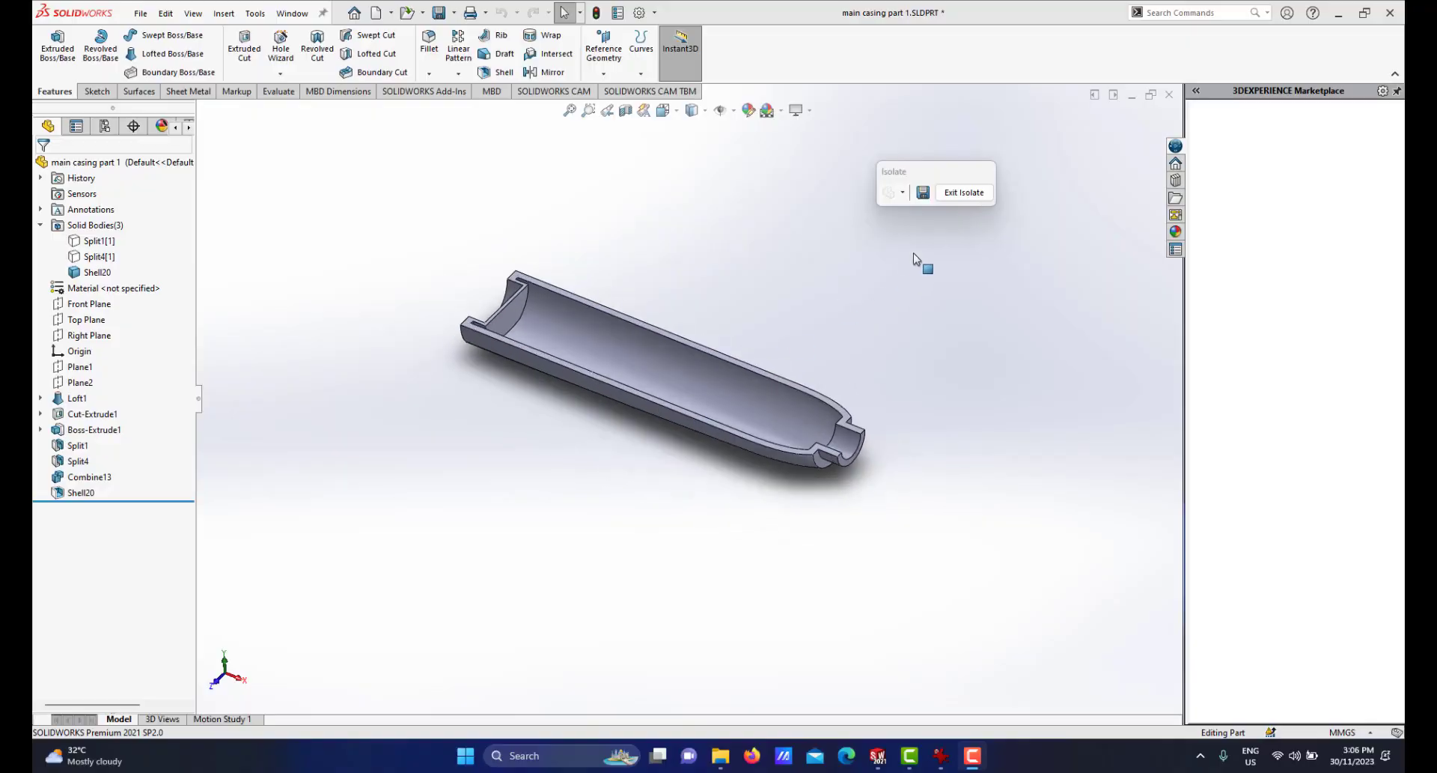
Exit the lower half's isolation and isolate the upper casing half.
{"action": "left_click", "coordinate": [952, 193]}
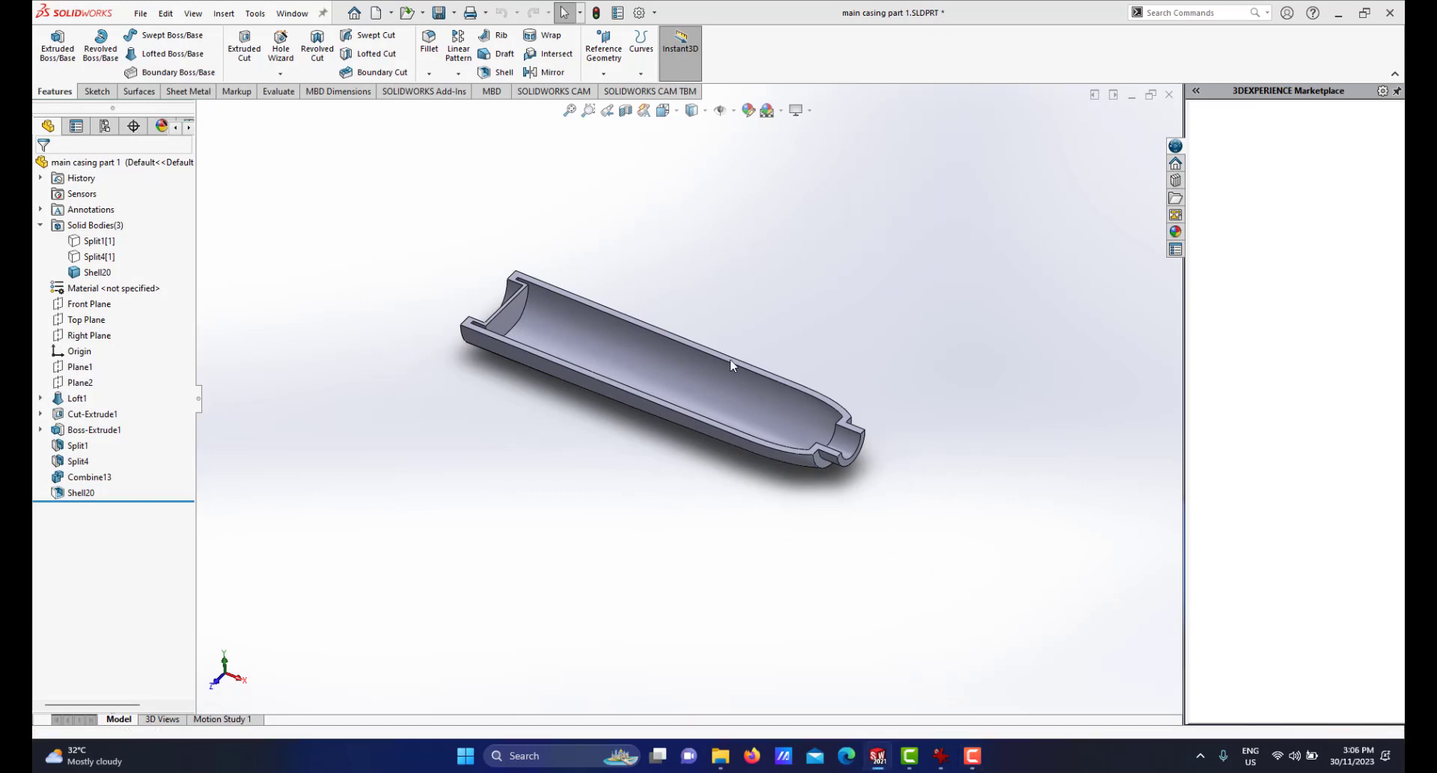
{"action": "scroll", "coordinate": [732, 362], "scroll_direction": "down", "scroll_amount": 1}
{"action": "scroll", "coordinate": [666, 355], "scroll_direction": "up", "scroll_amount": 2}
{"action": "scroll", "coordinate": [633, 340], "scroll_direction": "down", "scroll_amount": 2}
{"action": "scroll", "coordinate": [681, 419], "scroll_direction": "down", "scroll_amount": 2}
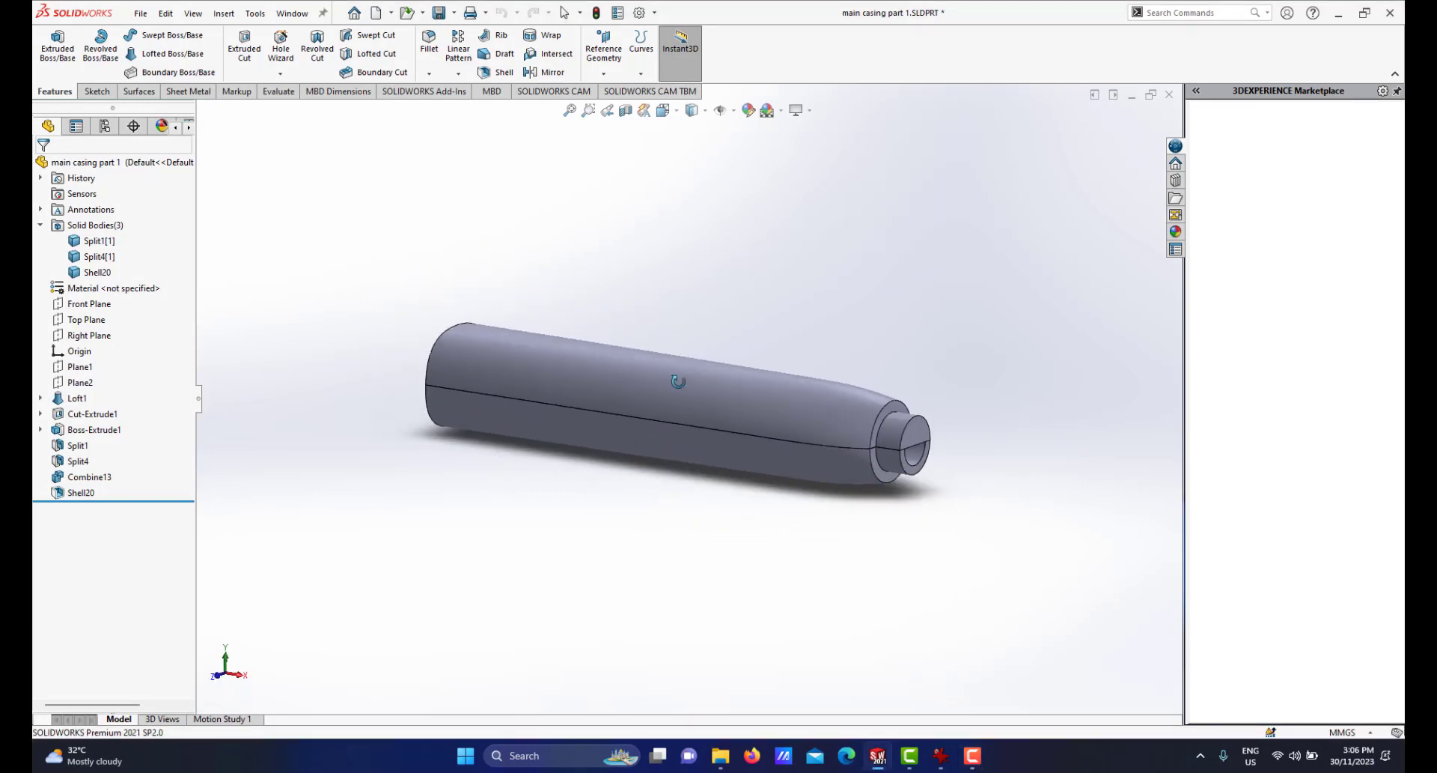
{"action": "right_click", "coordinate": [762, 412]}
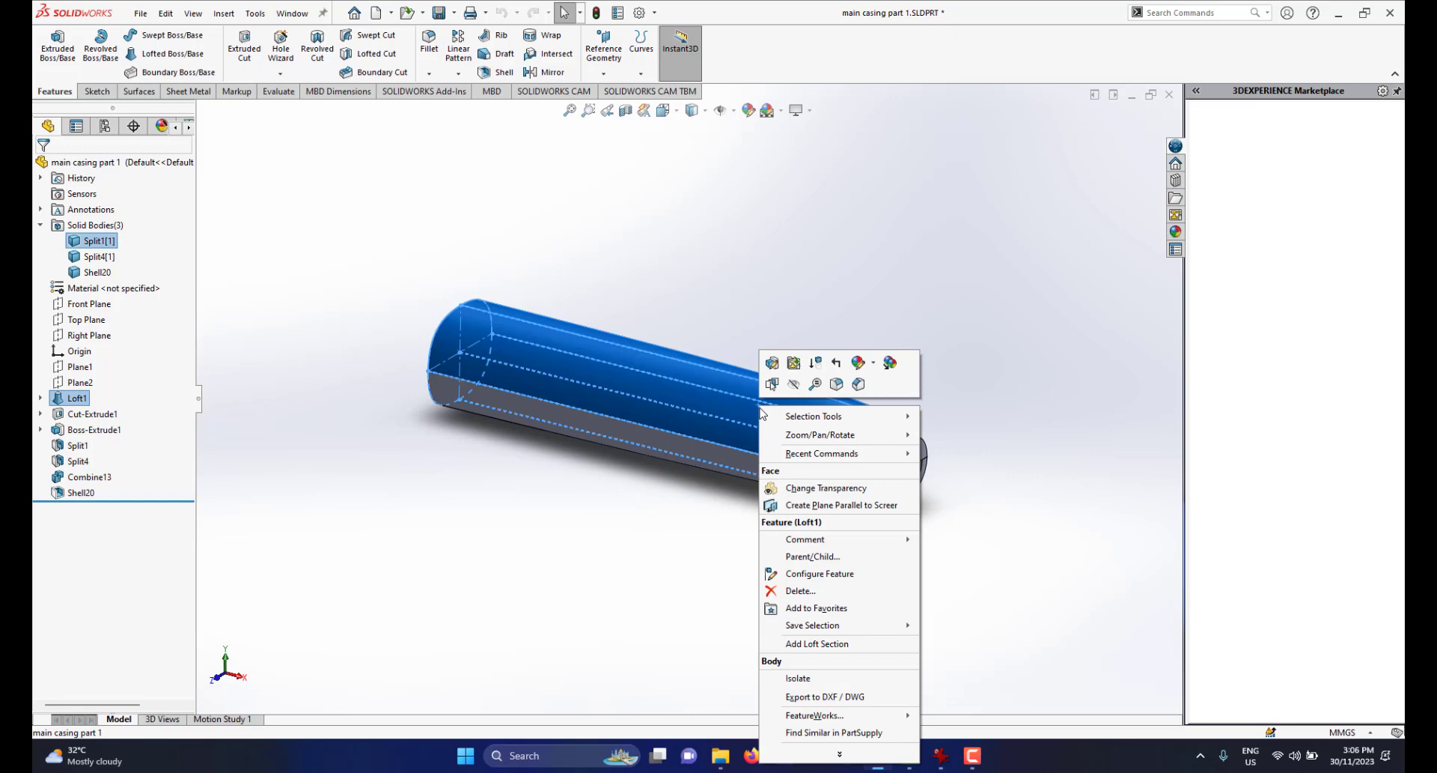
{"action": "left_click", "coordinate": [798, 677]}
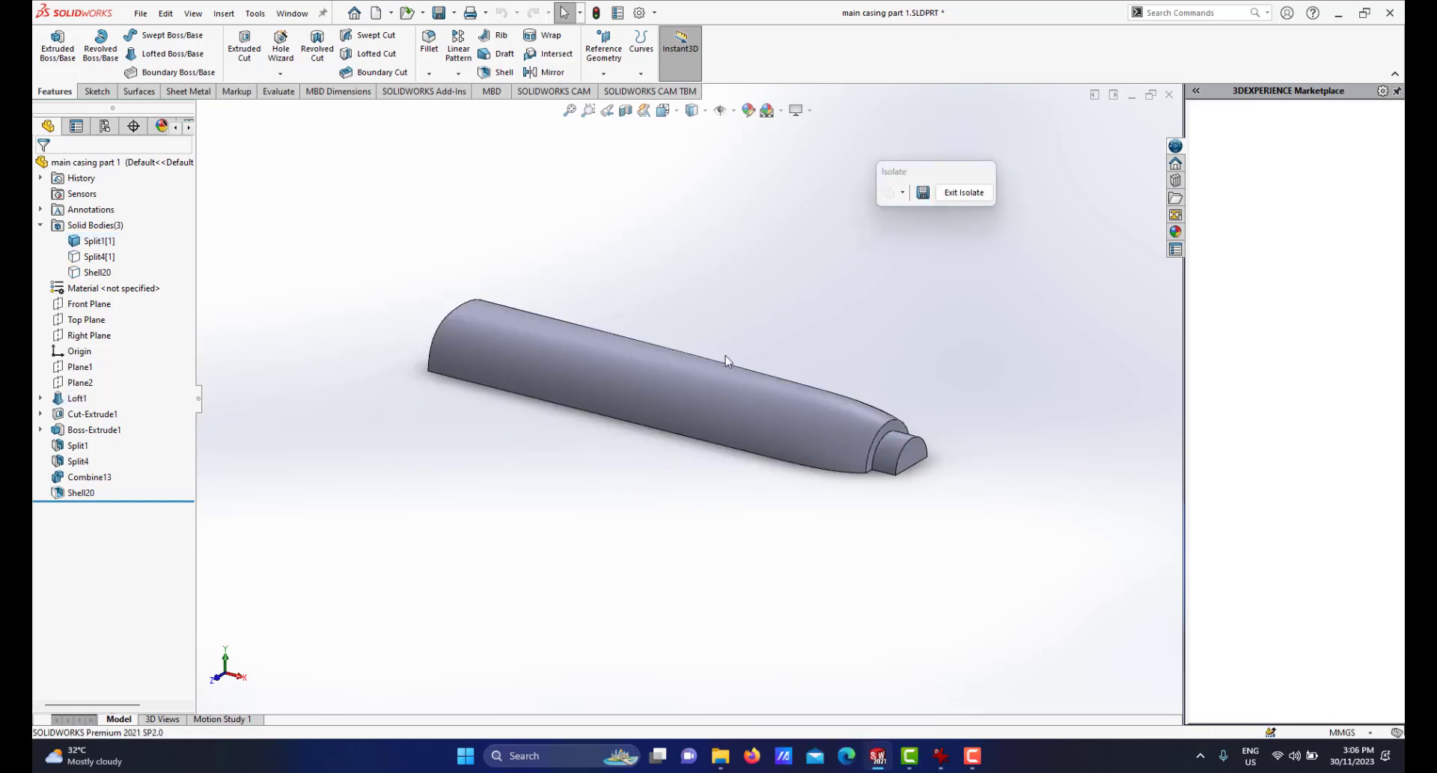
Start a 2 mm Shell of the upper half, removing its flat parting face and the end face of the narrow neck.
{"action": "middle_click_drag", "start_coordinate": [726, 356], "coordinate": [654, 395]}
{"action": "scroll", "coordinate": [655, 360], "scroll_direction": "down", "scroll_amount": 2}
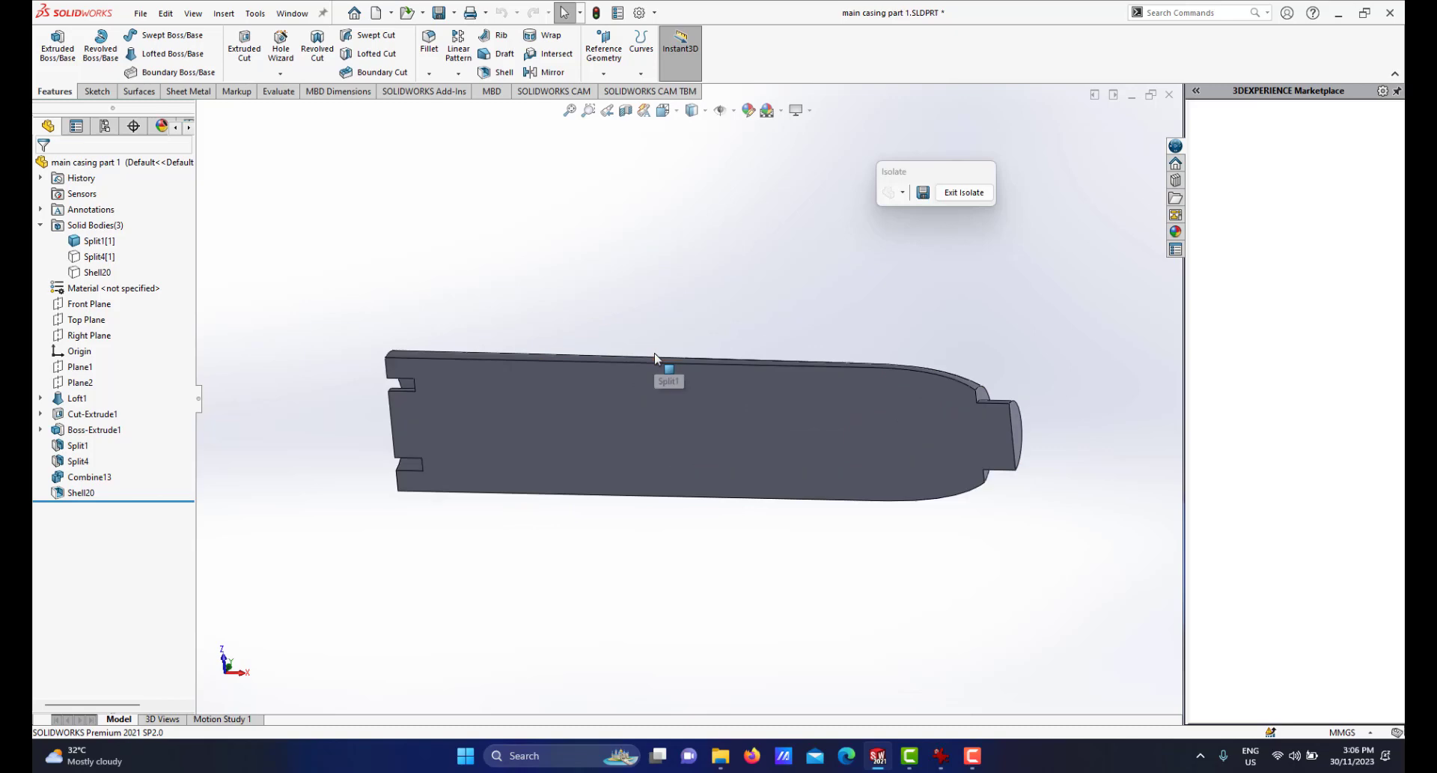
{"action": "left_click", "coordinate": [498, 72]}
{"action": "left_click", "coordinate": [795, 455]}
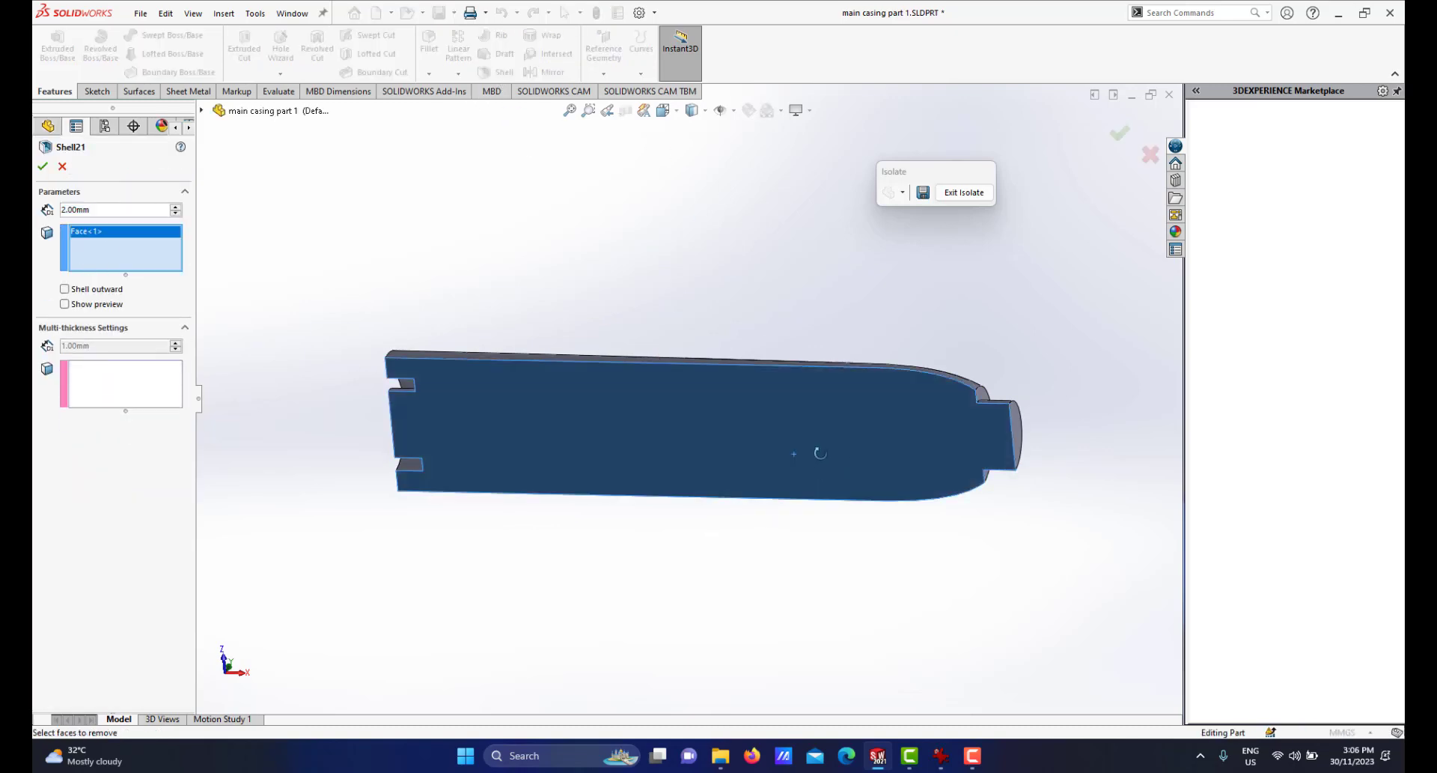
{"action": "middle_click_drag", "start_coordinate": [823, 452], "coordinate": [960, 421]}
{"action": "left_click", "coordinate": [986, 428]}
Assign a 1 mm thickness to the faces of the upper half's wide-end recess and complete the shell.
{"action": "middle_click_drag", "start_coordinate": [683, 392], "coordinate": [556, 389]}
{"action": "left_click", "coordinate": [110, 393]}
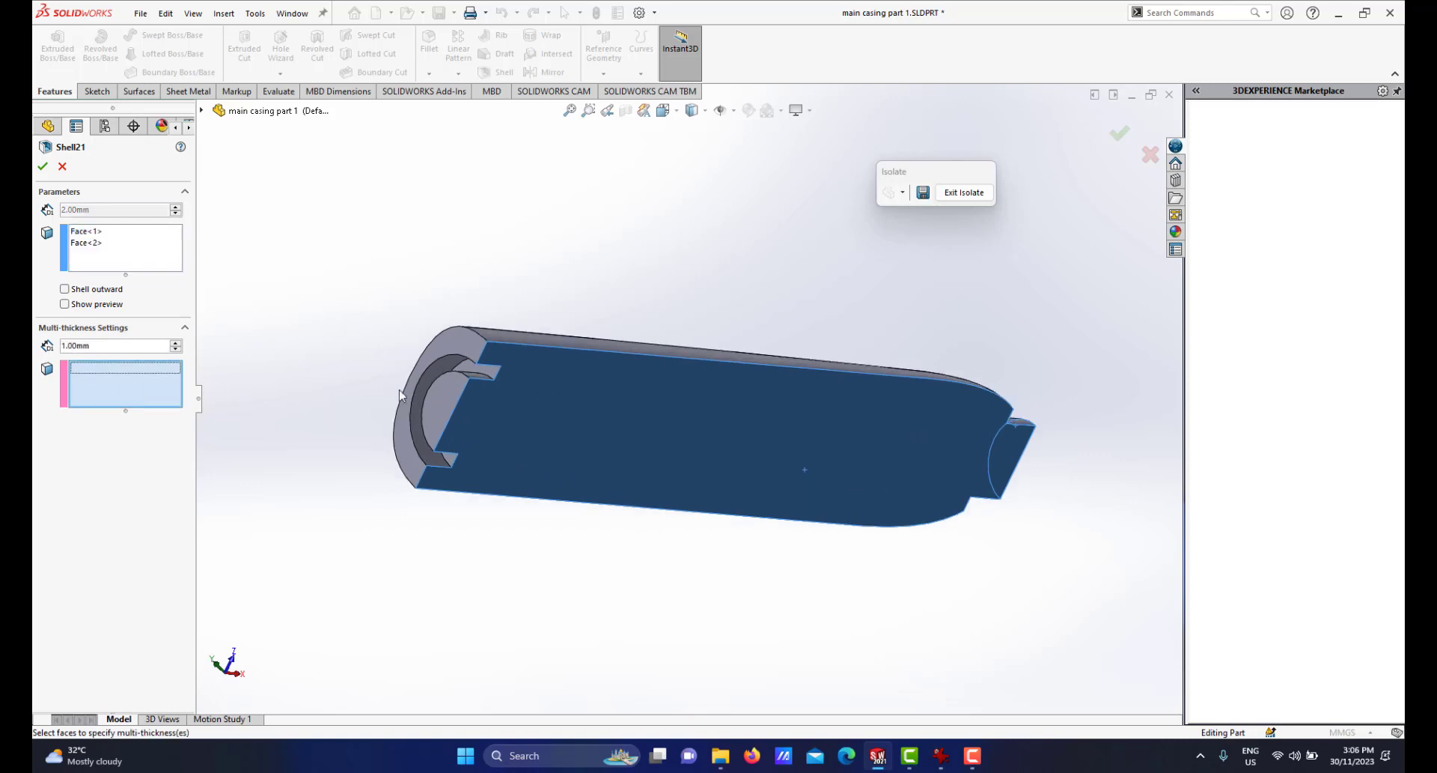
{"action": "scroll", "coordinate": [404, 393], "scroll_direction": "down", "scroll_amount": 2}
{"action": "left_click", "coordinate": [556, 373]}
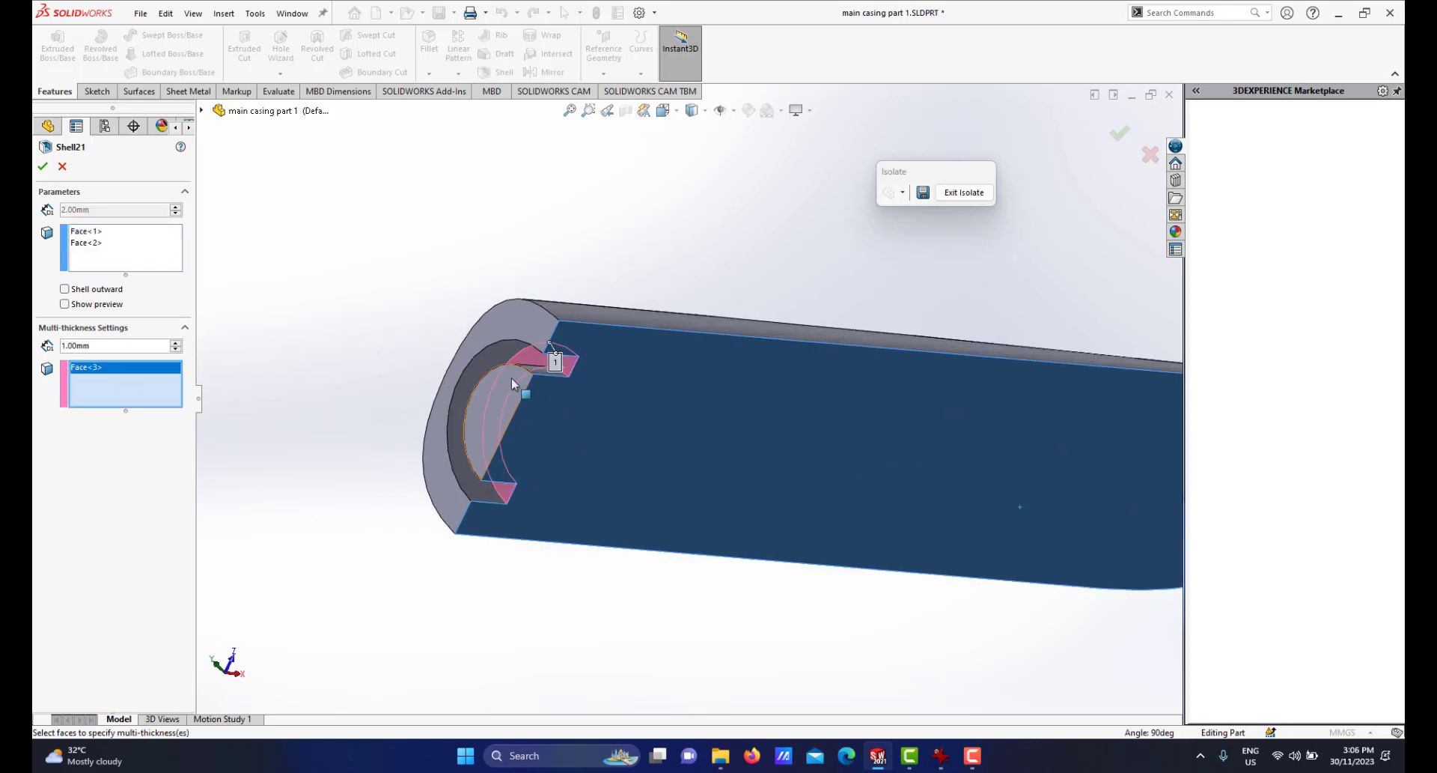
{"action": "middle_click_drag", "start_coordinate": [555, 374], "coordinate": [515, 353]}
{"action": "left_click", "coordinate": [542, 370]}
{"action": "left_click", "coordinate": [488, 372]}
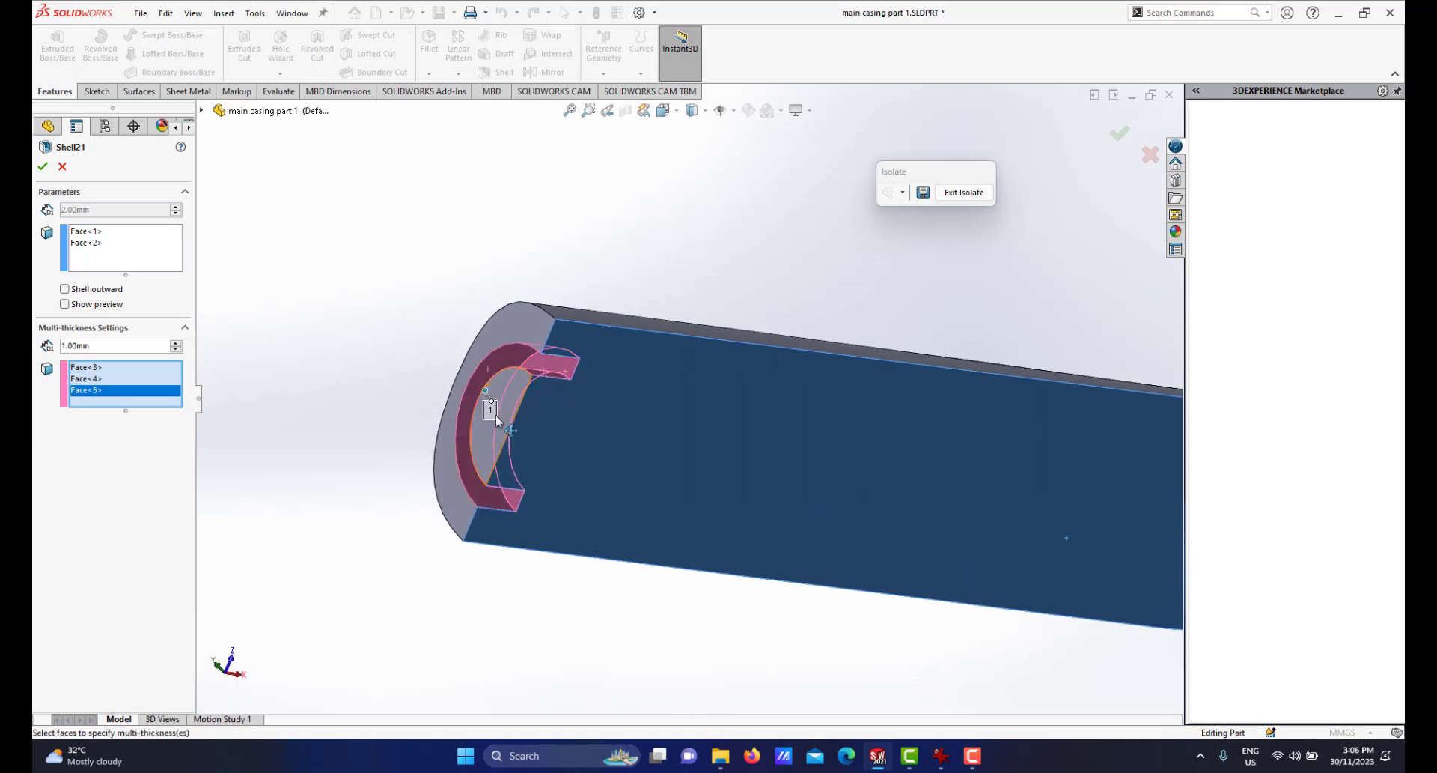
{"action": "left_click", "coordinate": [478, 451]}
{"action": "middle_click_drag", "start_coordinate": [594, 446], "coordinate": [625, 462]}
{"action": "left_click", "coordinate": [43, 167]}
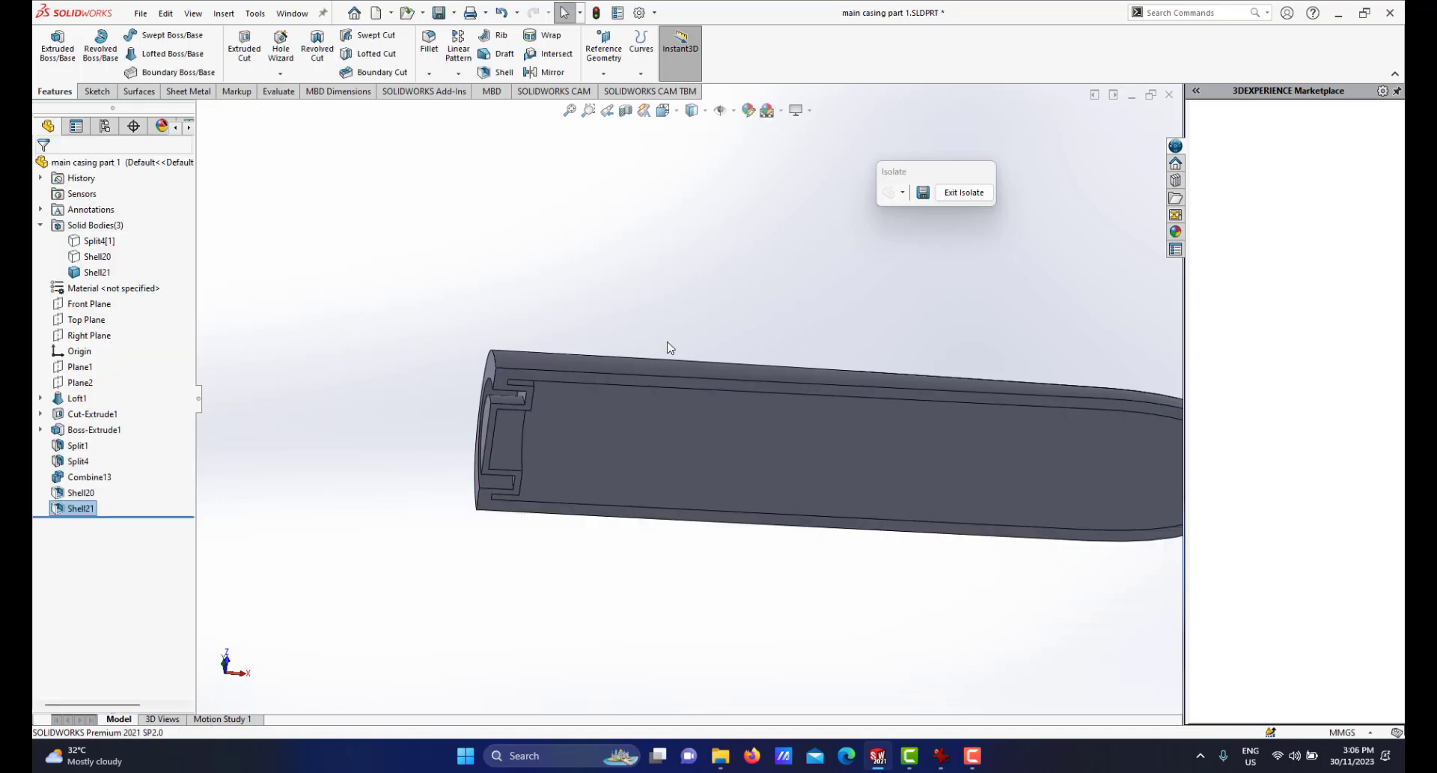
Examine the shelled upper half from several angles, checking the recess walls and the neck, ending in the isometric view.
{"action": "middle_click_drag", "start_coordinate": [667, 344], "coordinate": [668, 294]}
{"action": "scroll", "coordinate": [754, 382], "scroll_direction": "down", "scroll_amount": 1}
{"action": "middle_click_drag", "start_coordinate": [756, 383], "coordinate": [719, 273]}
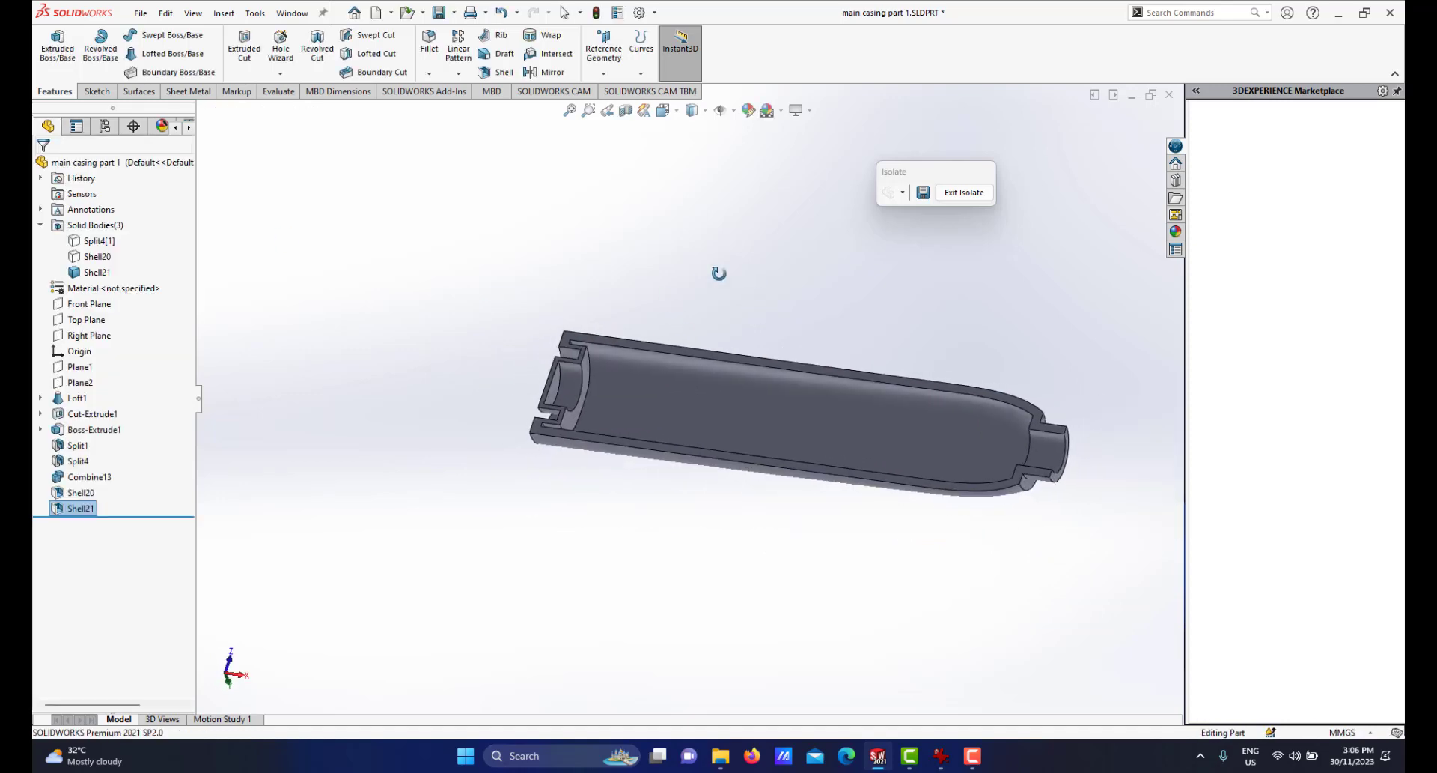
{"action": "scroll", "coordinate": [814, 388], "scroll_direction": "down", "scroll_amount": 3}
{"action": "middle_click_drag", "start_coordinate": [814, 388], "coordinate": [659, 409]}
{"action": "scroll", "coordinate": [485, 300], "scroll_direction": "down", "scroll_amount": 2}
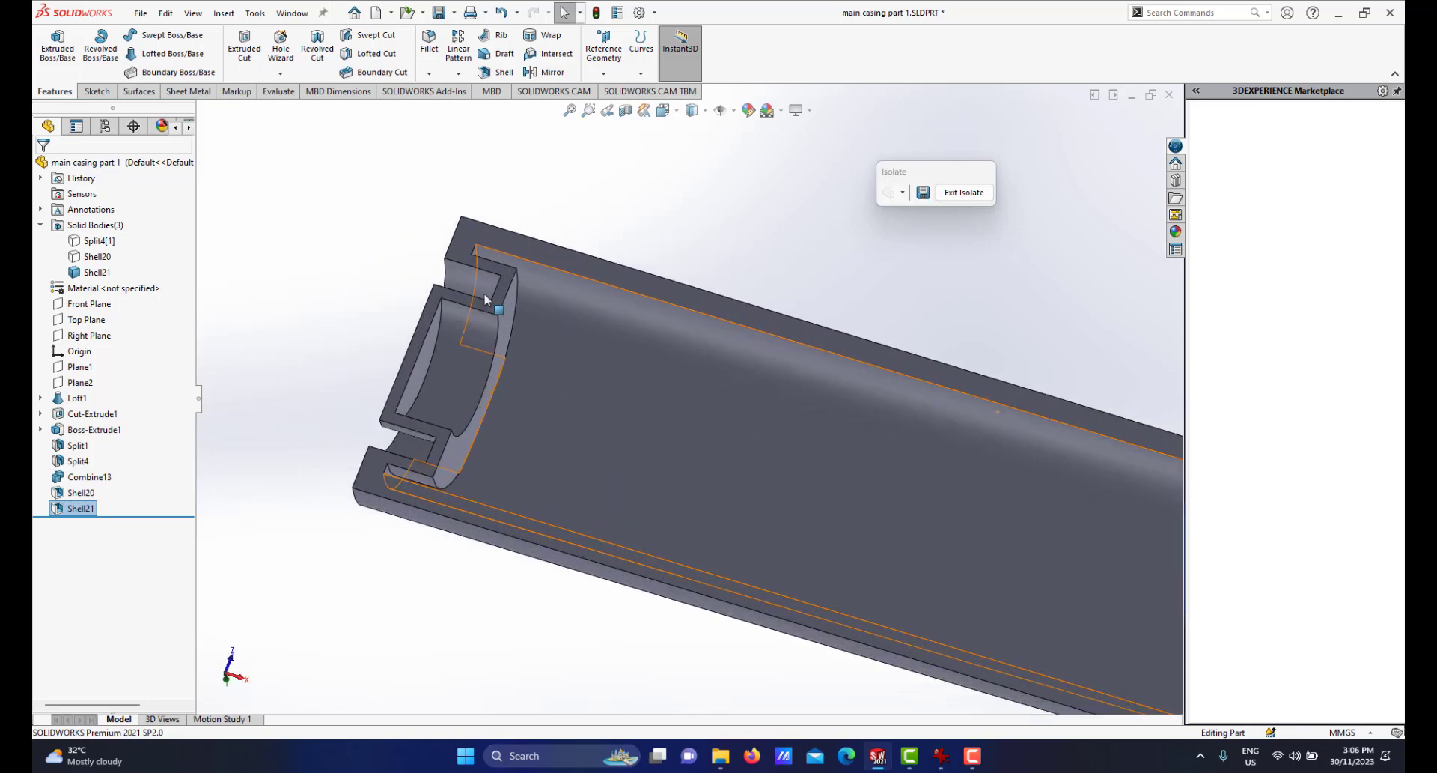
{"action": "scroll", "coordinate": [487, 269], "scroll_direction": "up", "scroll_amount": 5}
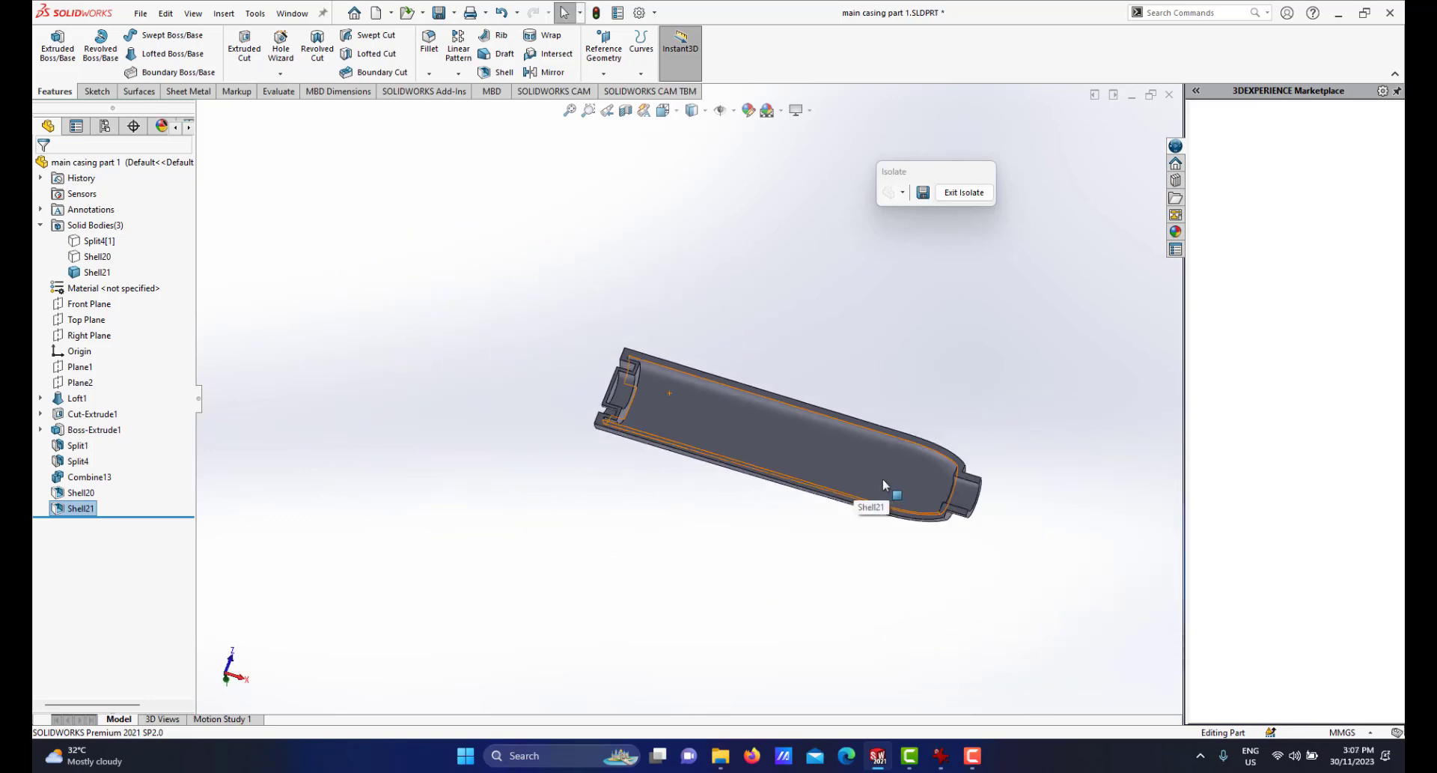
{"action": "scroll", "coordinate": [786, 374], "scroll_direction": "down", "scroll_amount": 2}
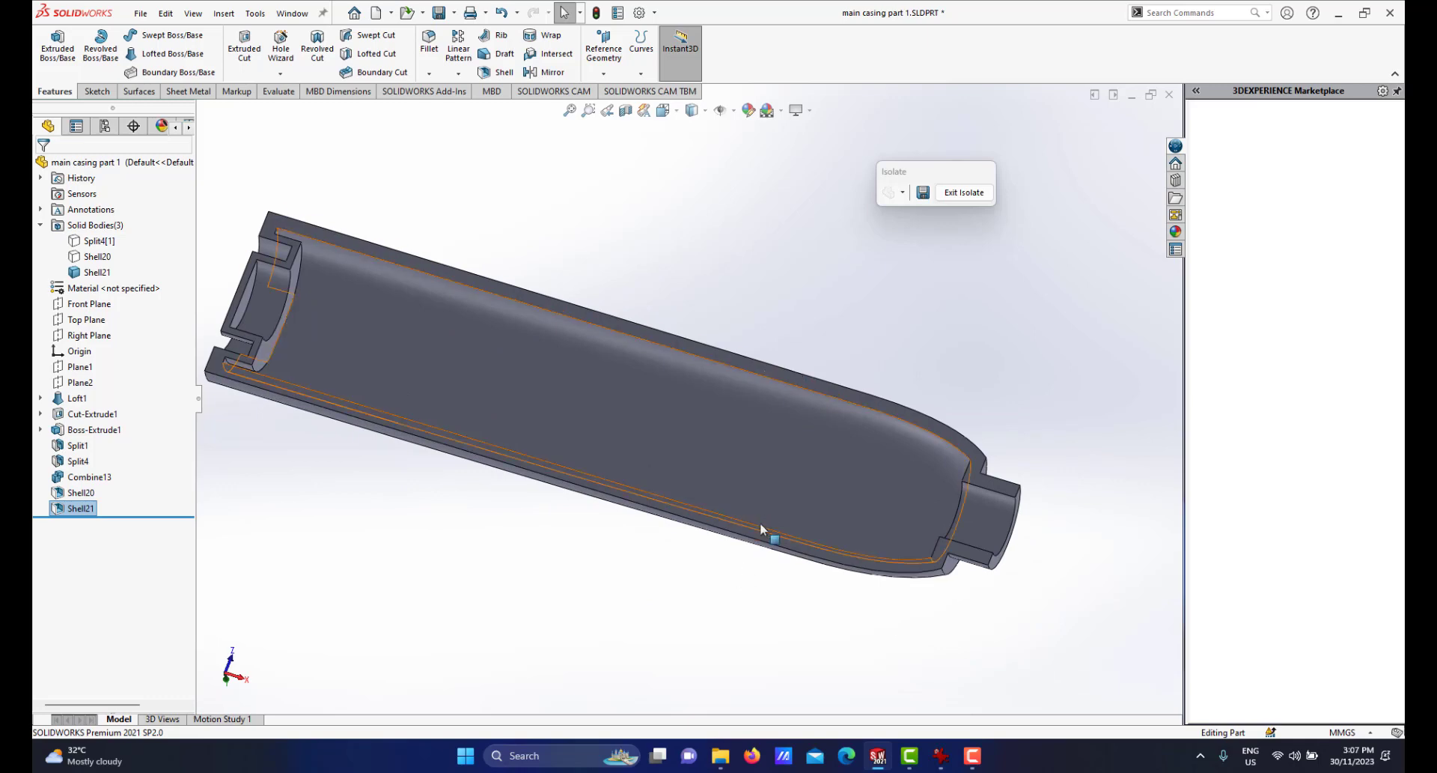
{"action": "scroll", "coordinate": [726, 366], "scroll_direction": "up", "scroll_amount": 4}
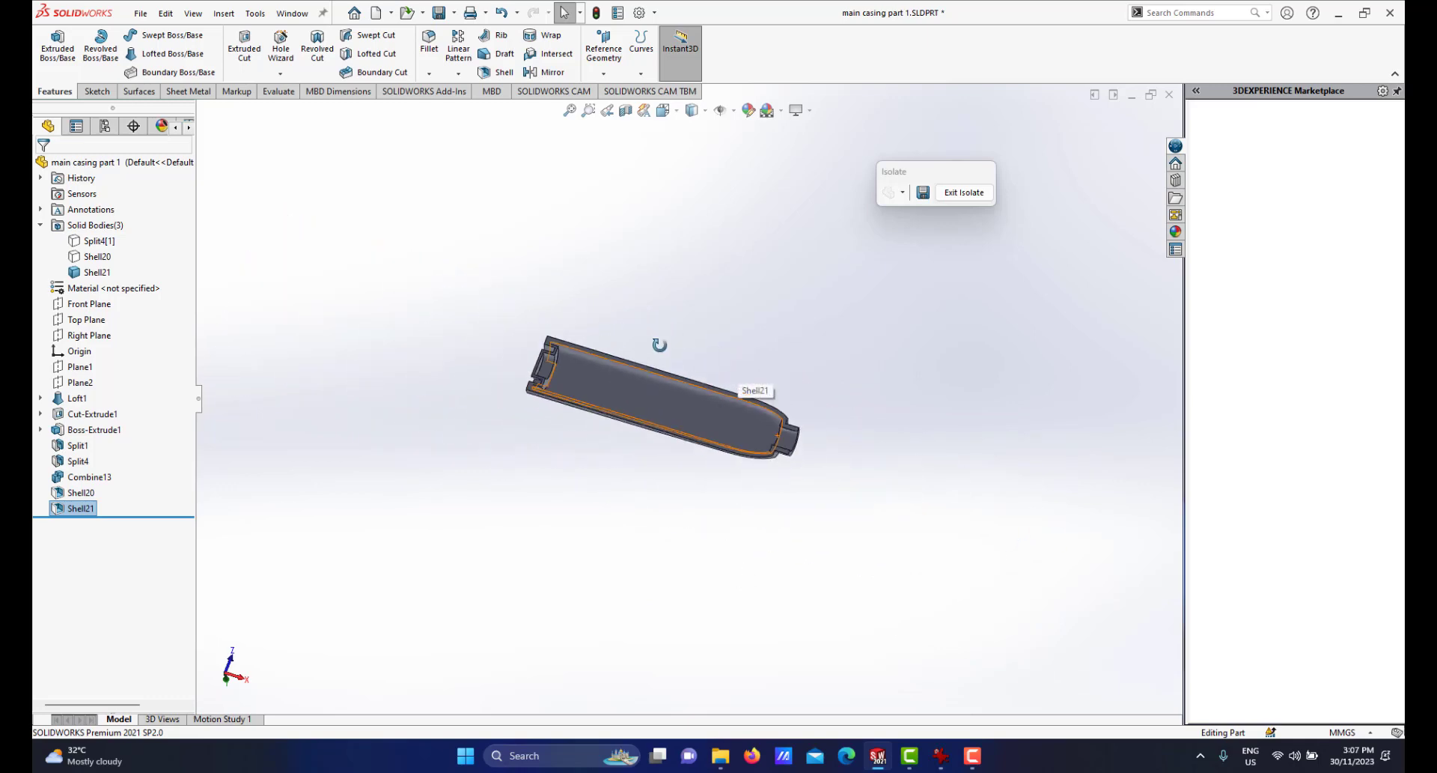
{"action": "middle_click_drag", "start_coordinate": [659, 343], "coordinate": [740, 408]}
{"action": "key", "text": "space"}
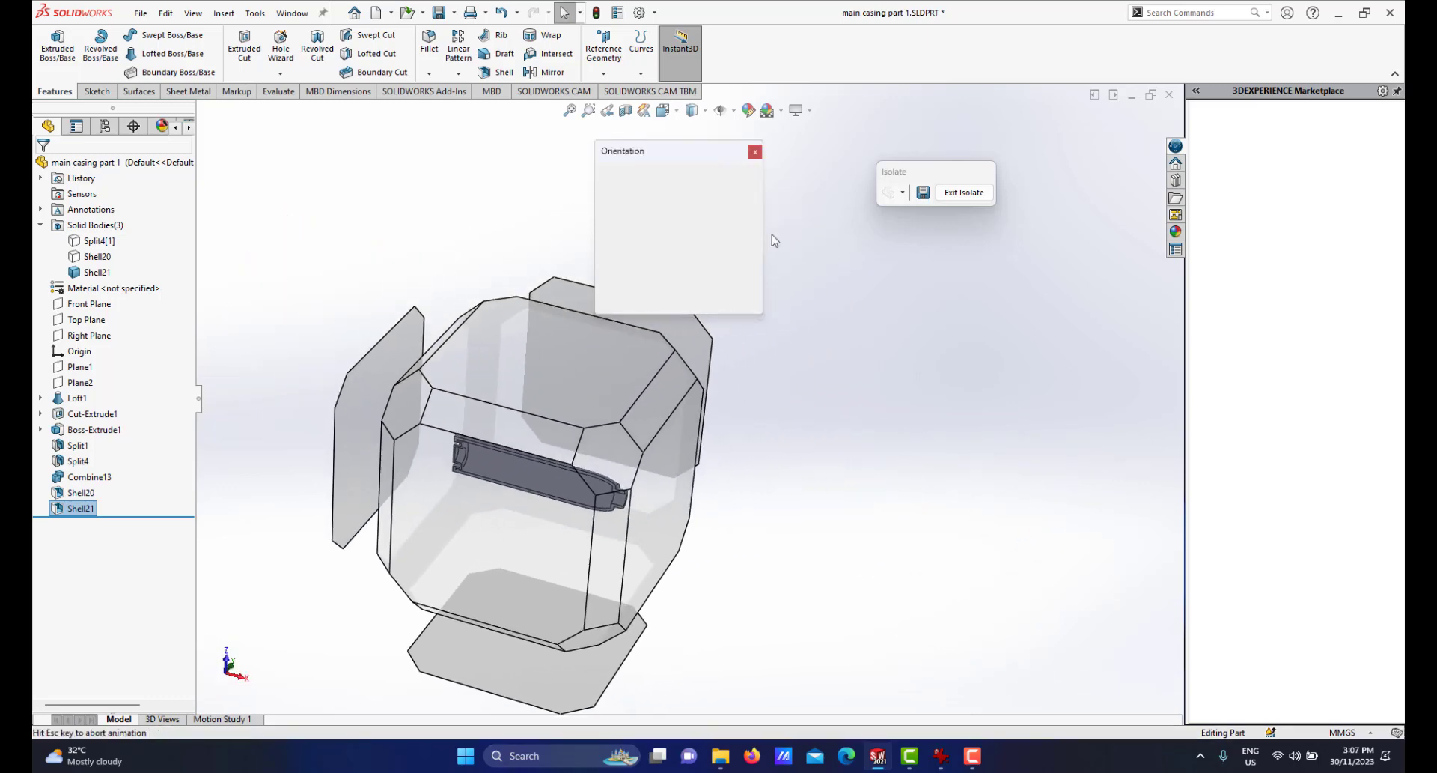
{"action": "left_click", "coordinate": [743, 196]}
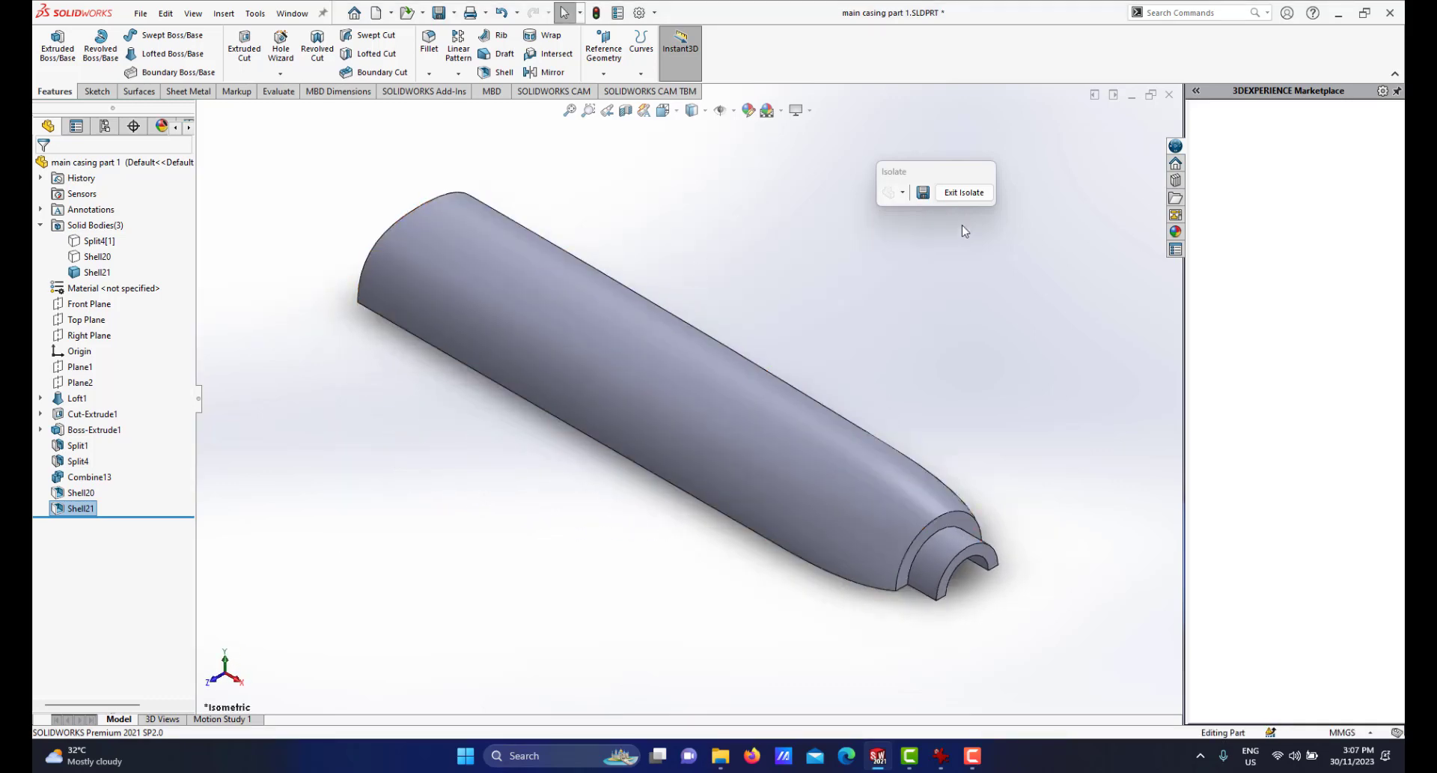
Exit the upper half's isolation and isolate the small half-round body inside the casing's wide end.
{"action": "left_click", "coordinate": [963, 194]}
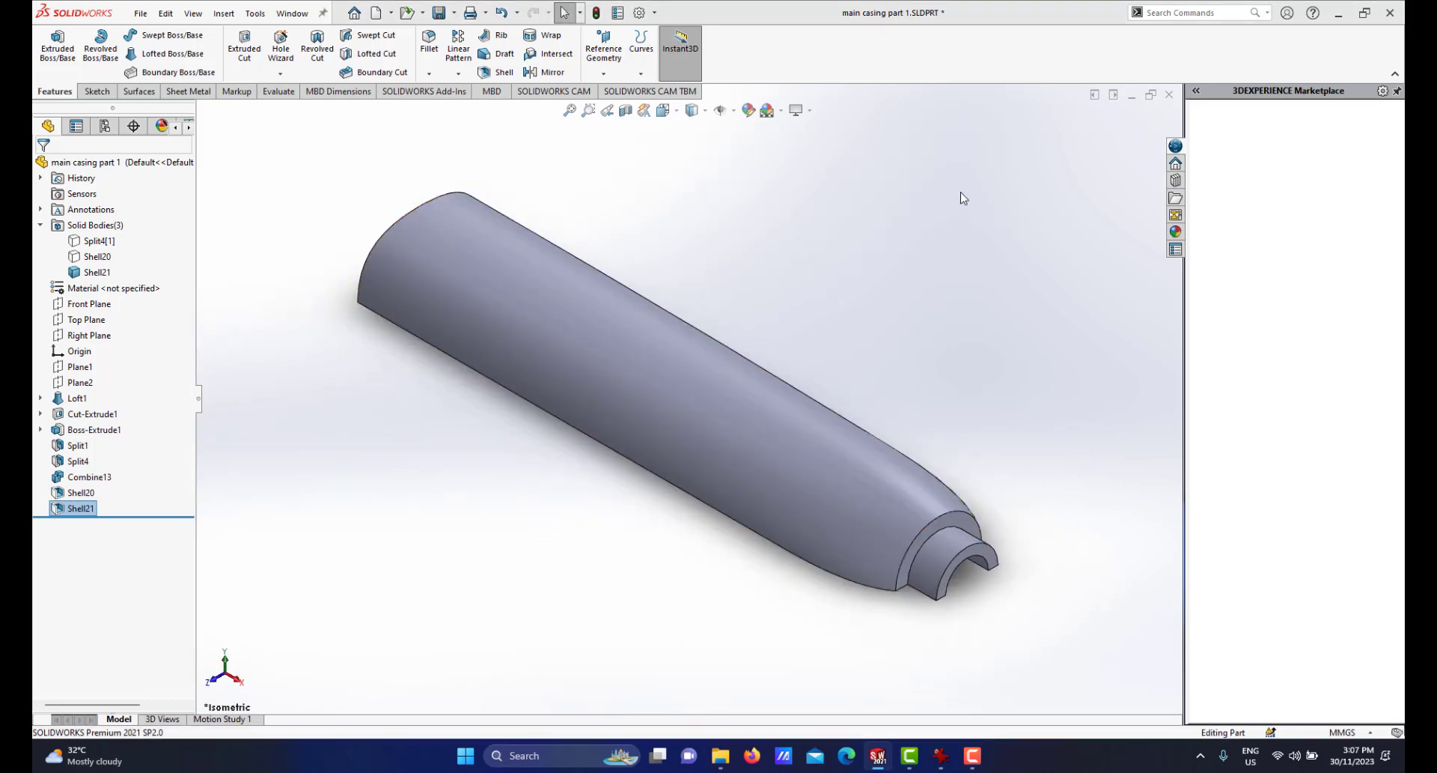
{"action": "scroll", "coordinate": [756, 368], "scroll_direction": "up", "scroll_amount": 2}
{"action": "middle_click_drag", "start_coordinate": [773, 419], "coordinate": [792, 347]}
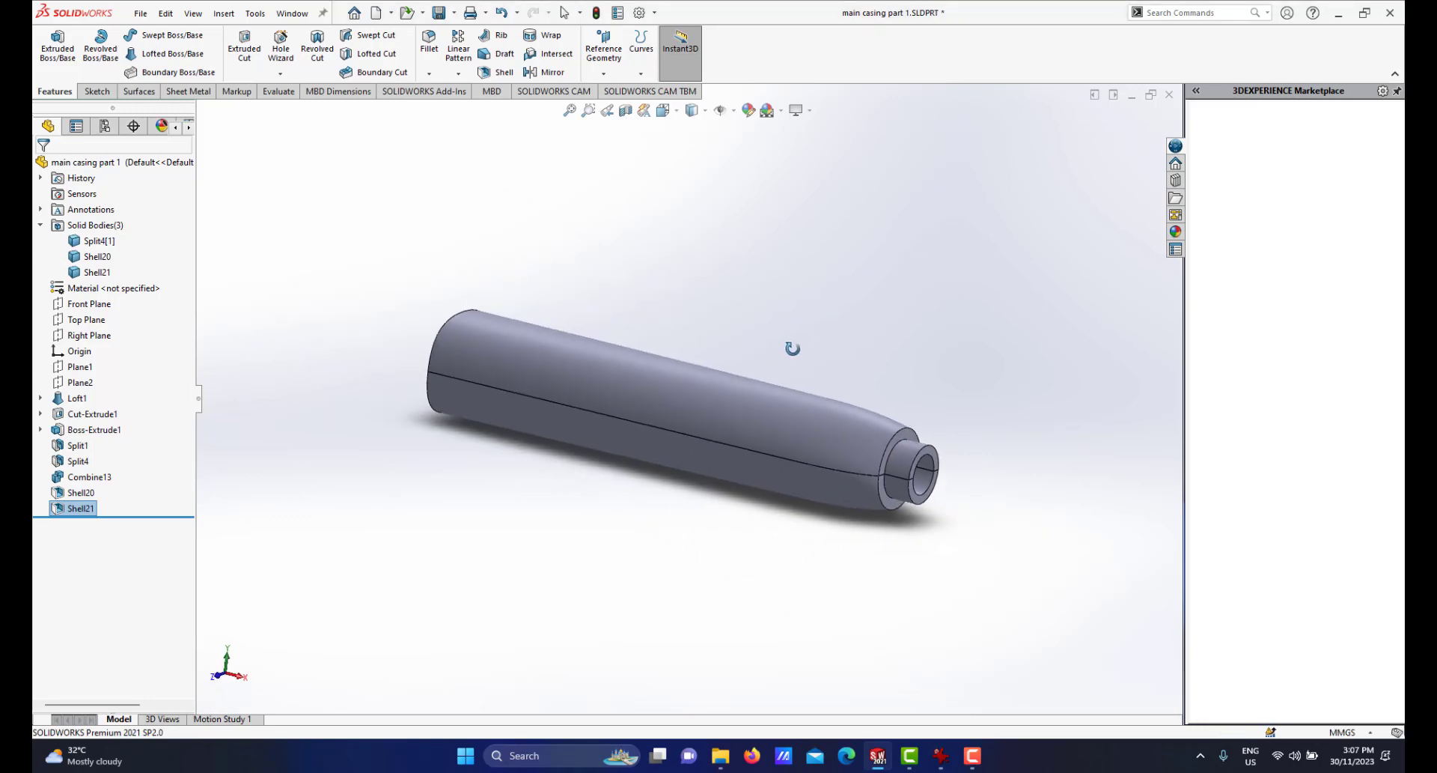
{"action": "middle_click_drag", "start_coordinate": [575, 400], "coordinate": [636, 404]}
{"action": "scroll", "coordinate": [502, 416], "scroll_direction": "down", "scroll_amount": 3}
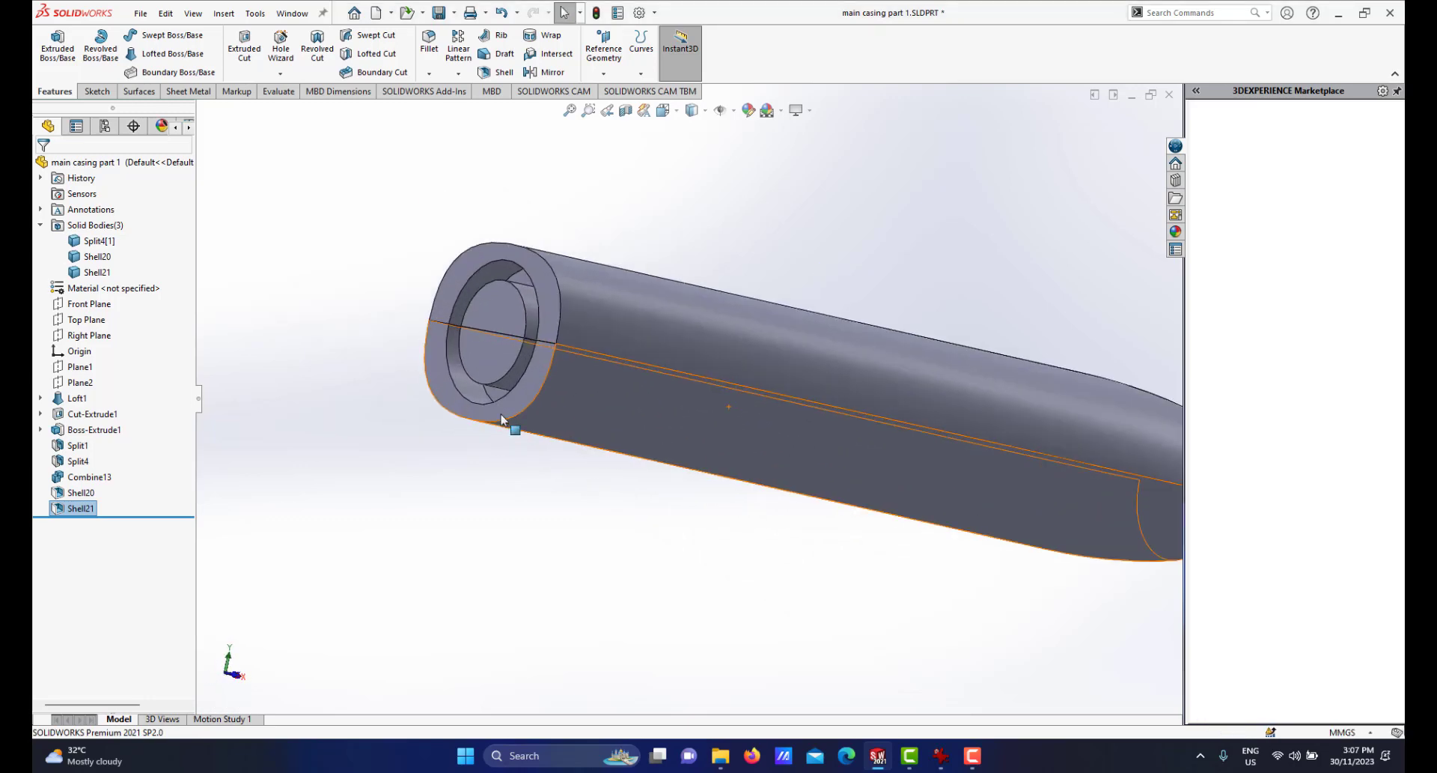
{"action": "middle_click_drag", "start_coordinate": [505, 393], "coordinate": [589, 364]}
{"action": "scroll", "coordinate": [770, 356], "scroll_direction": "down", "scroll_amount": 3}
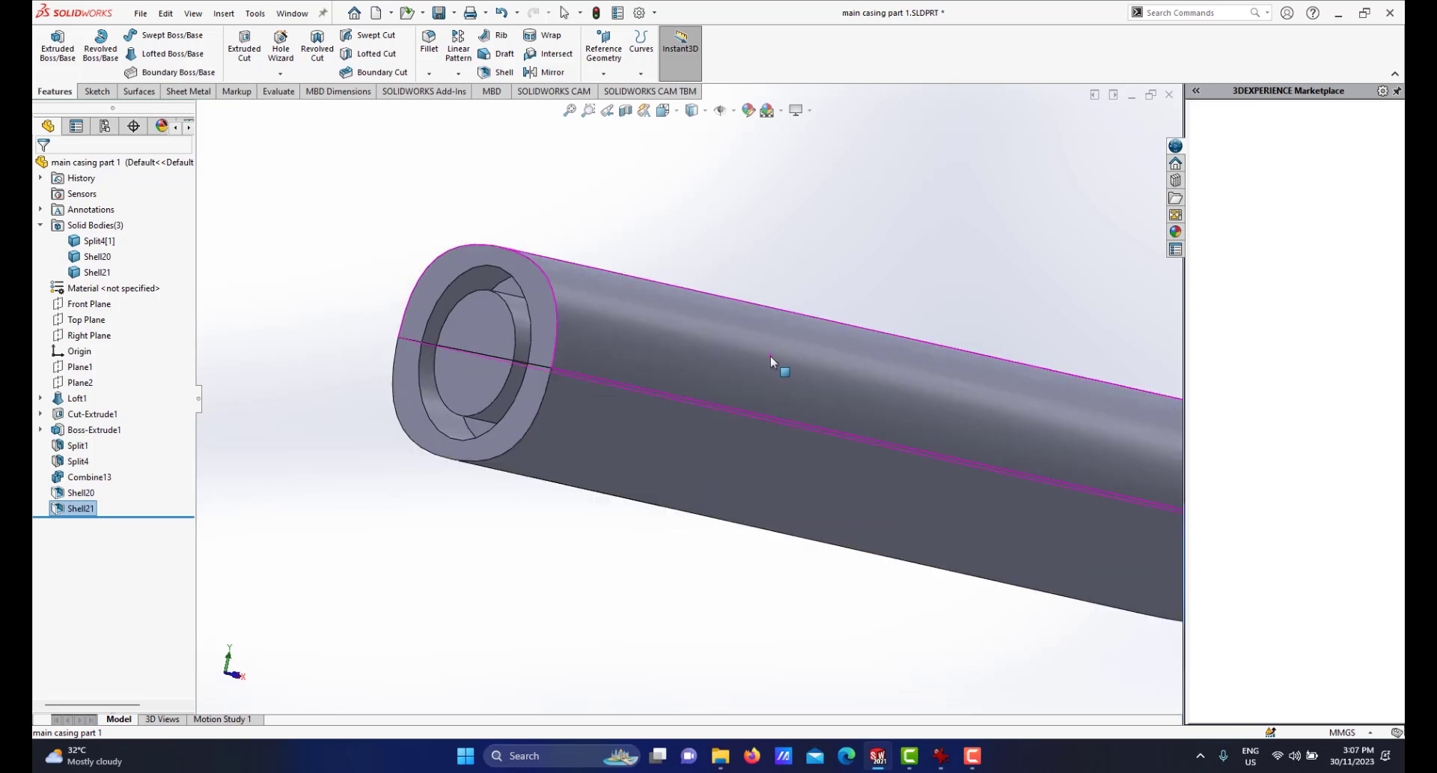
{"action": "left_click", "coordinate": [455, 393]}
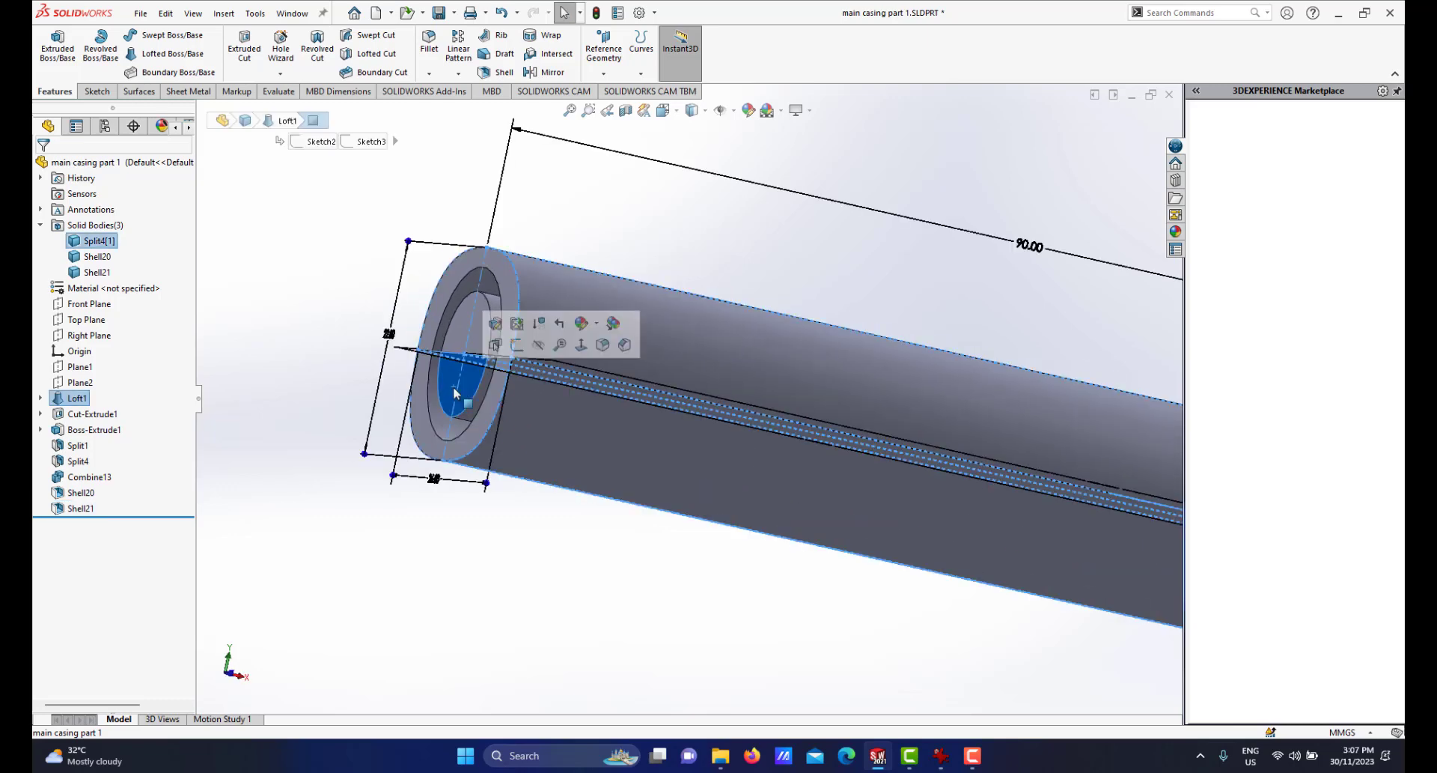
{"action": "right_click", "coordinate": [454, 389]}
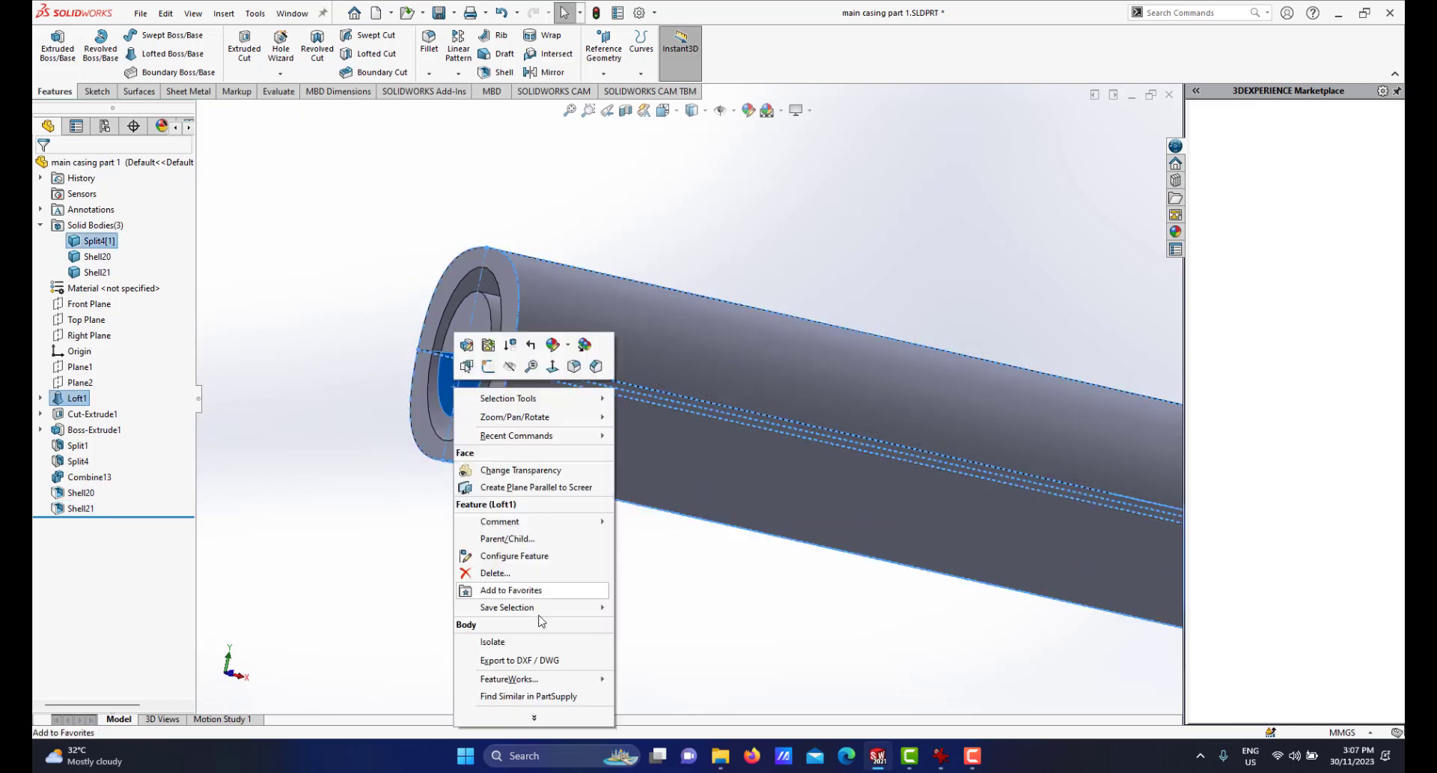
{"action": "left_click", "coordinate": [494, 642]}
Shell the small half-round body to 1 mm, removing its flat top face and the half-round end face towards the casing neck.
{"action": "scroll", "coordinate": [694, 413], "scroll_direction": "up", "scroll_amount": 3}
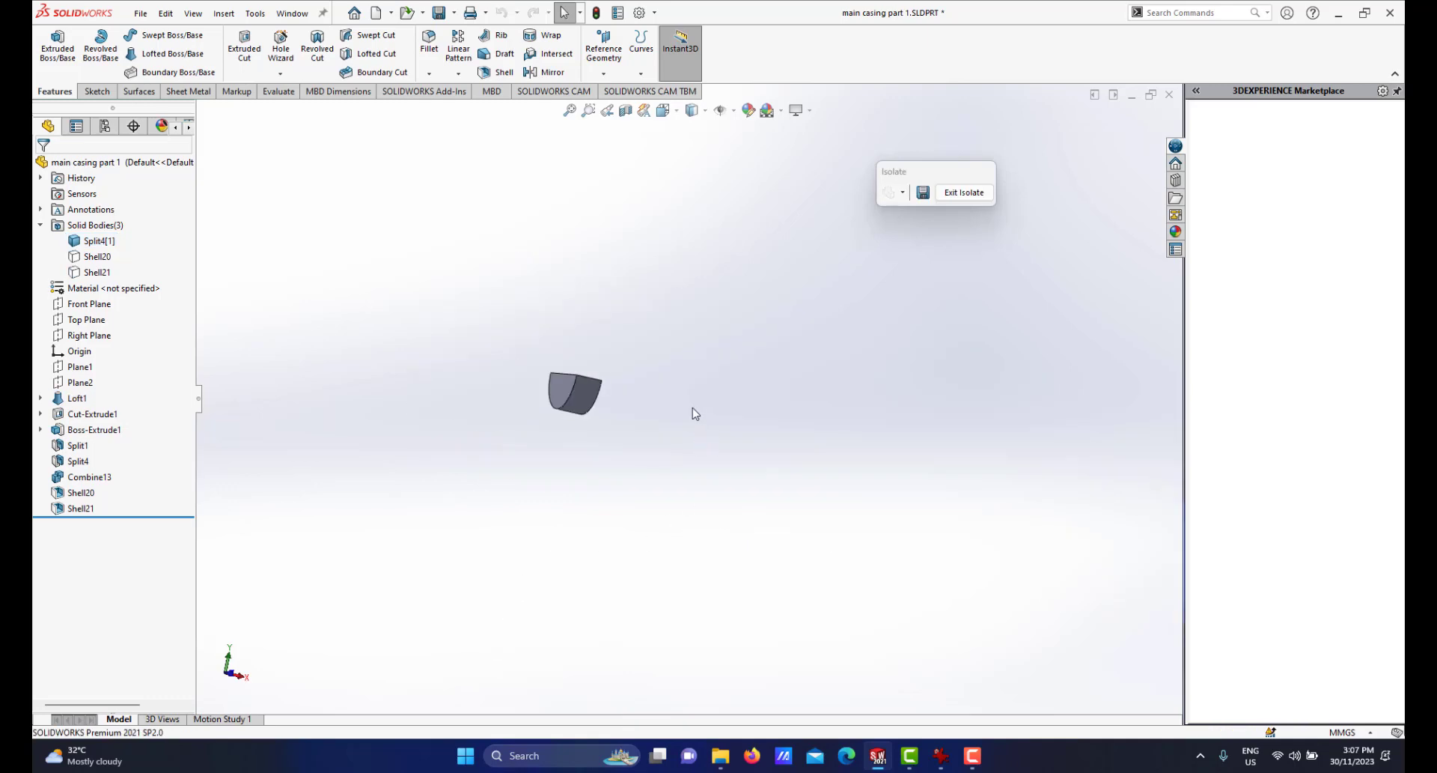
{"action": "middle_click_drag", "start_coordinate": [608, 425], "coordinate": [641, 407]}
{"action": "scroll", "coordinate": [630, 369], "scroll_direction": "down", "scroll_amount": 6}
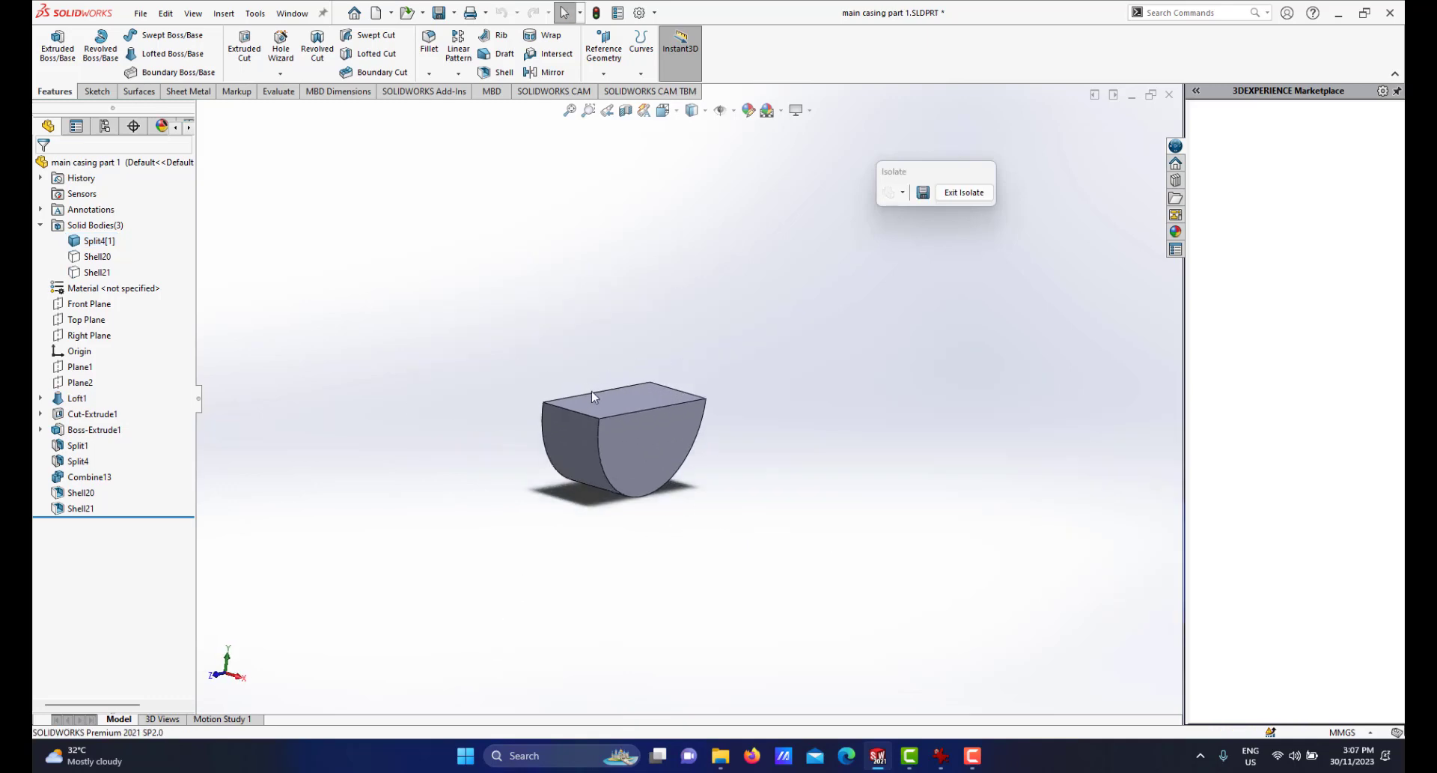
{"action": "left_click", "coordinate": [499, 72]}
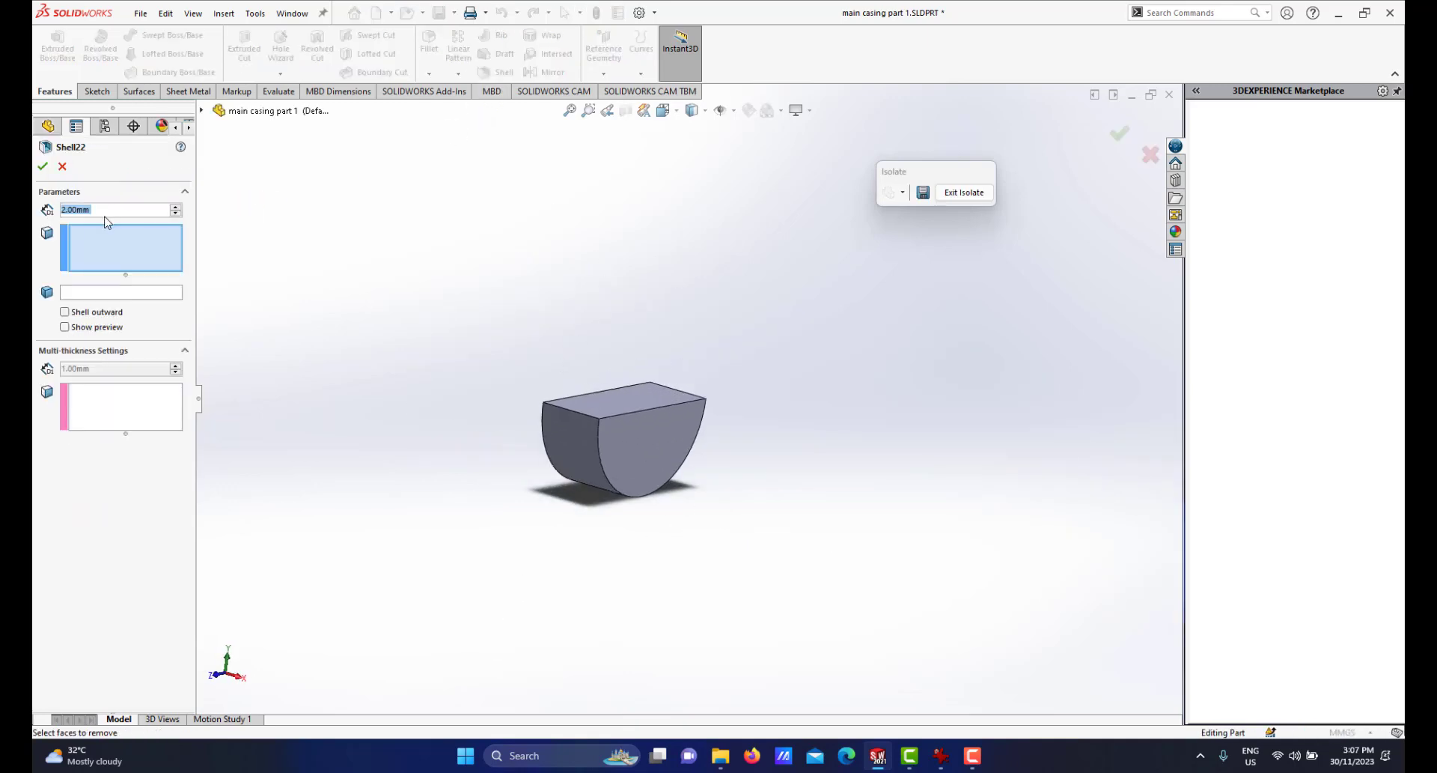
{"action": "type", "text": "1"}
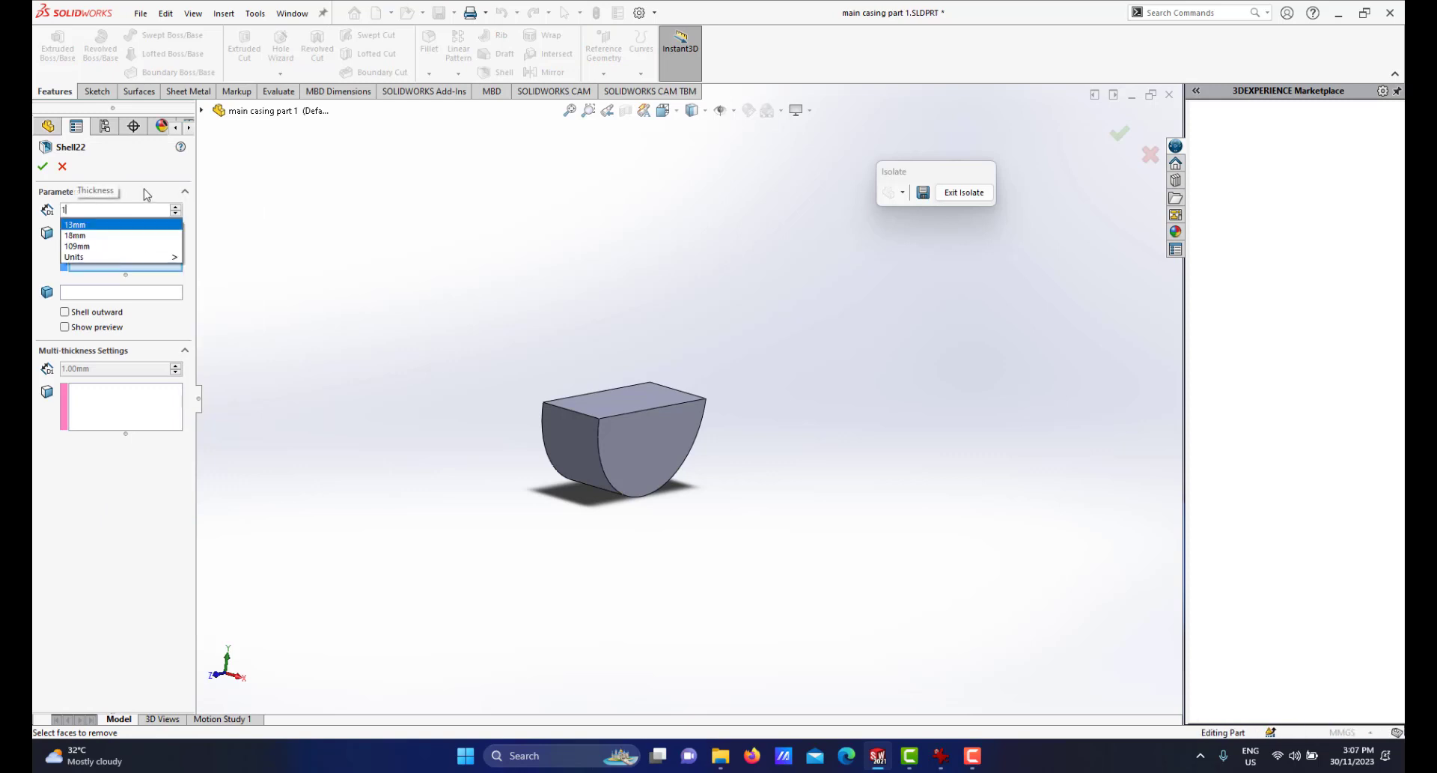
{"action": "left_click", "coordinate": [625, 403]}
{"action": "left_click", "coordinate": [654, 427]}
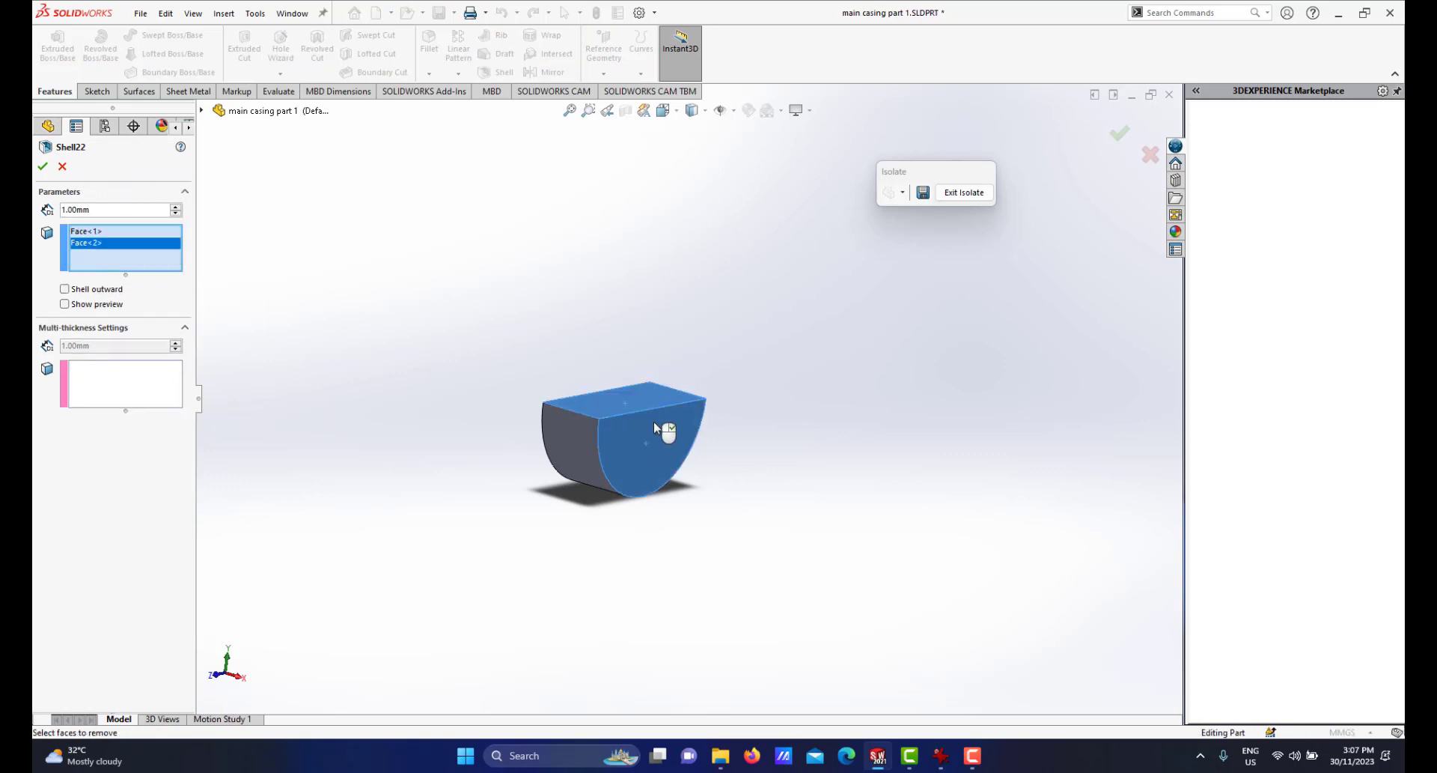
{"action": "left_click", "coordinate": [43, 166]}
{"action": "middle_click_drag", "start_coordinate": [809, 402], "coordinate": [801, 416]}
Exit the small body's isolation and isolate the shelled upper half together with the small half-round body.
{"action": "left_click", "coordinate": [955, 193]}
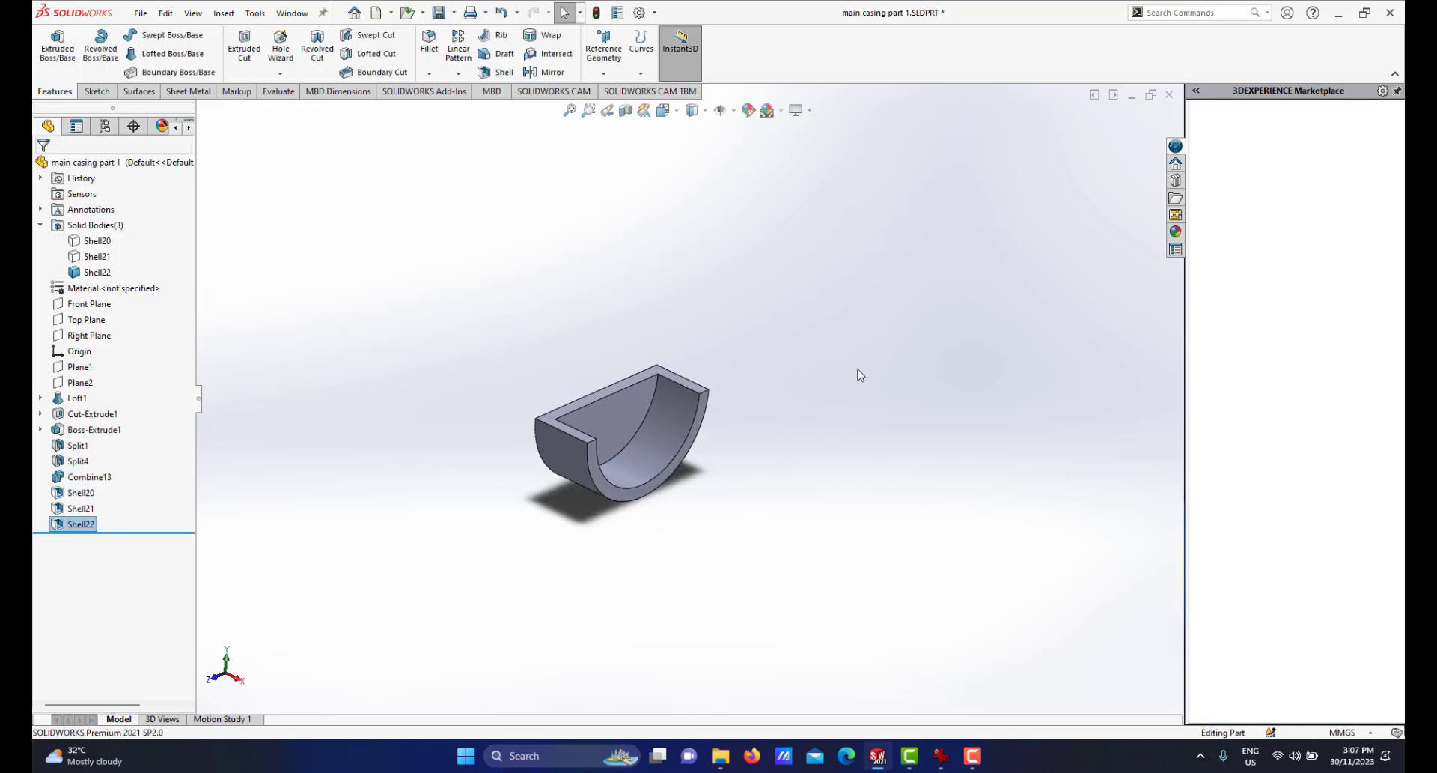
{"action": "scroll", "coordinate": [811, 416], "scroll_direction": "up", "scroll_amount": 7}
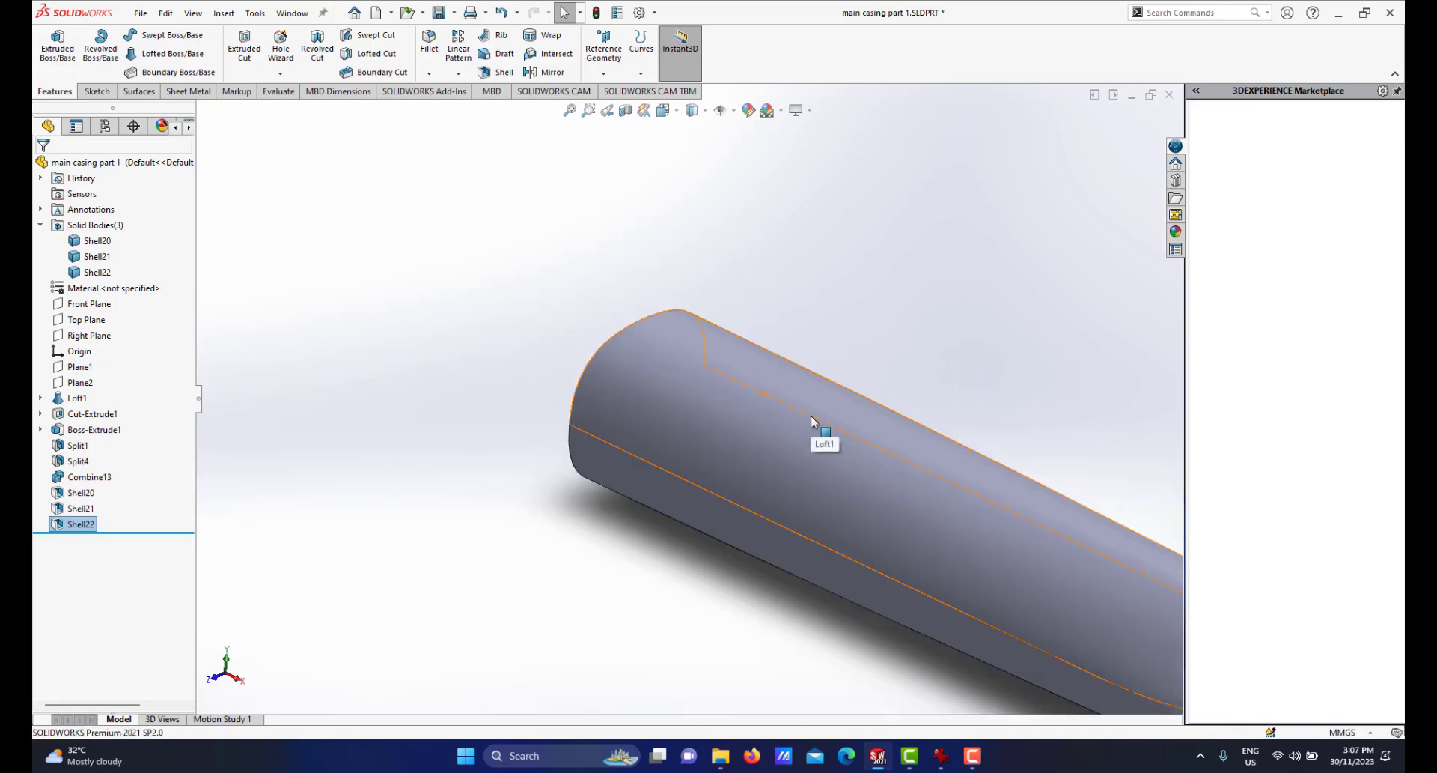
{"action": "scroll", "coordinate": [729, 411], "scroll_direction": "down", "scroll_amount": 1}
{"action": "middle_click_drag", "start_coordinate": [729, 410], "coordinate": [861, 422]}
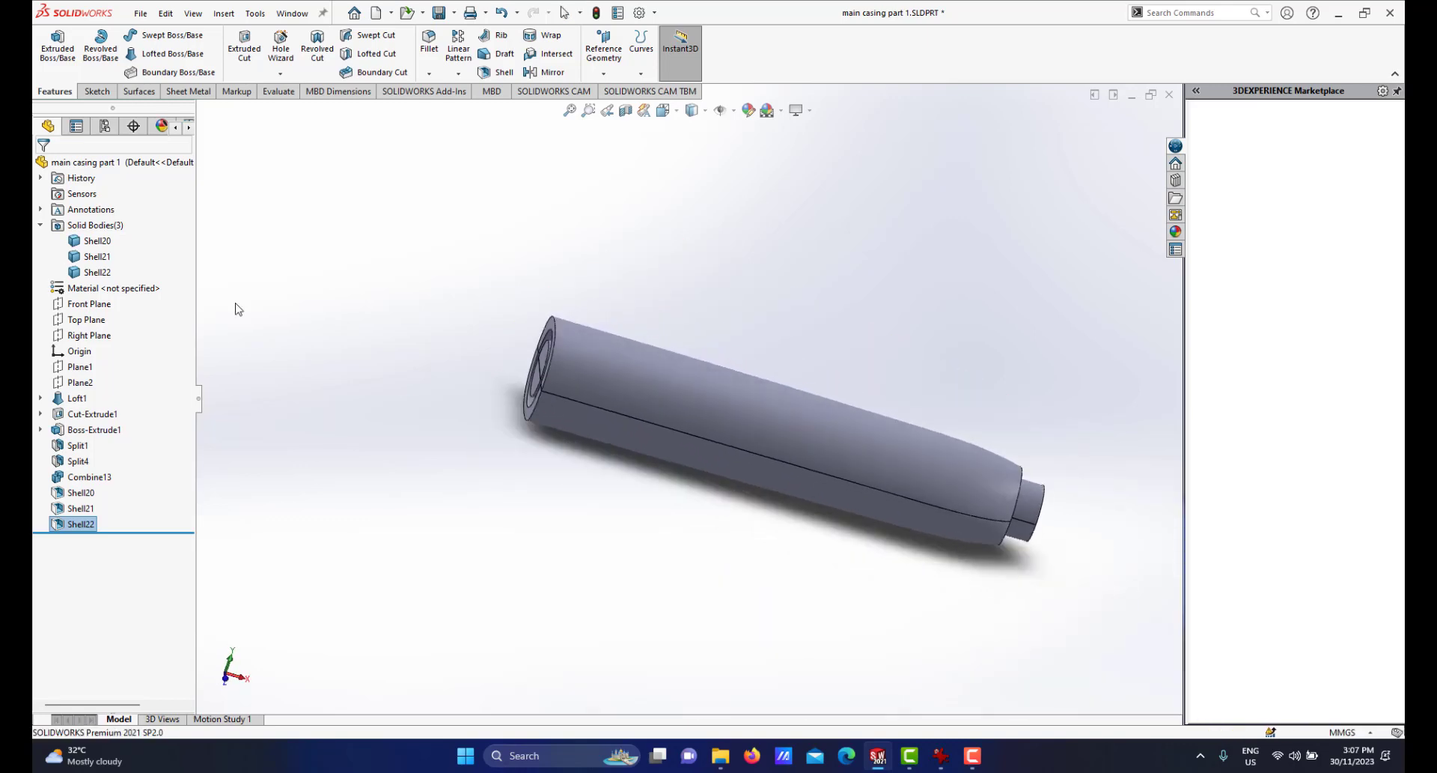
{"action": "left_click", "coordinate": [95, 257]}
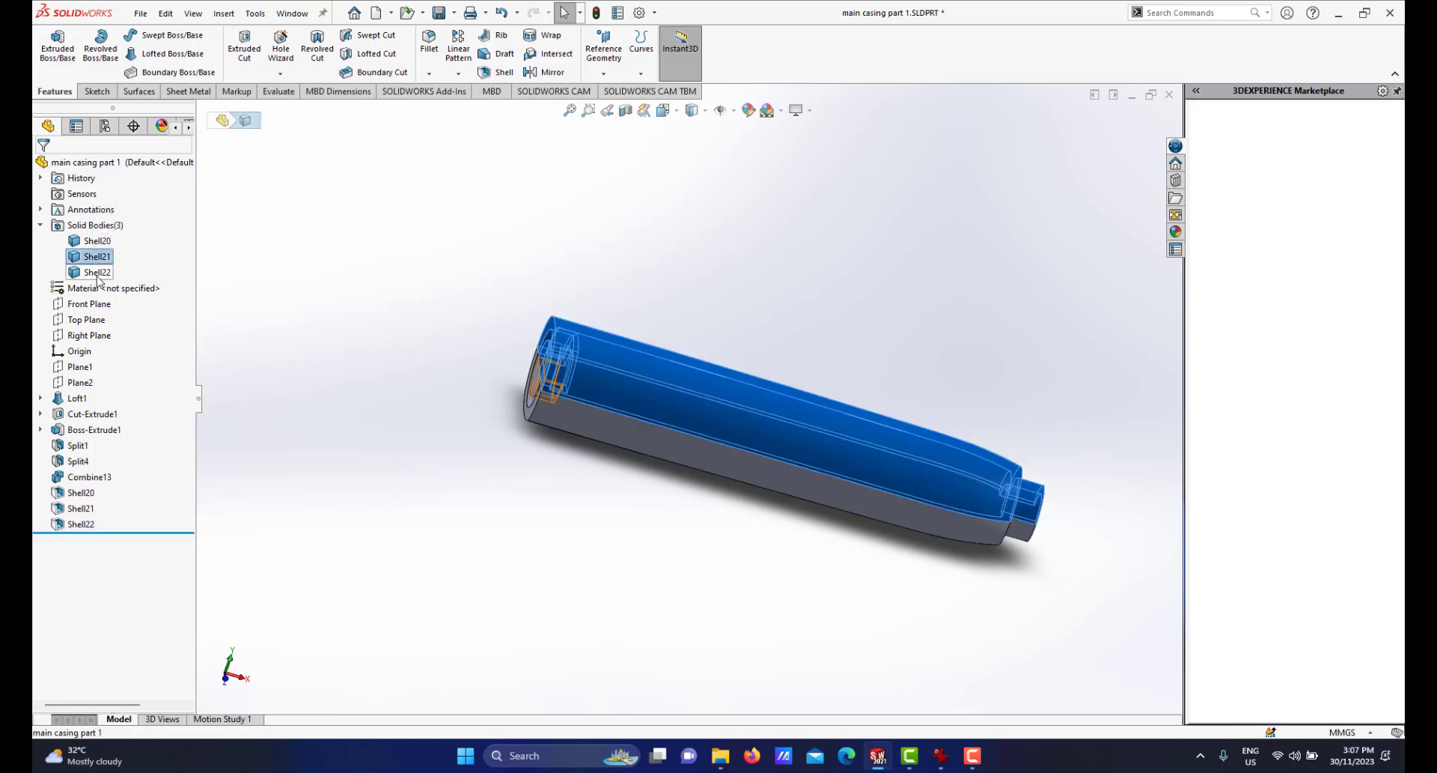
{"action": "right_click", "coordinate": [97, 274]}
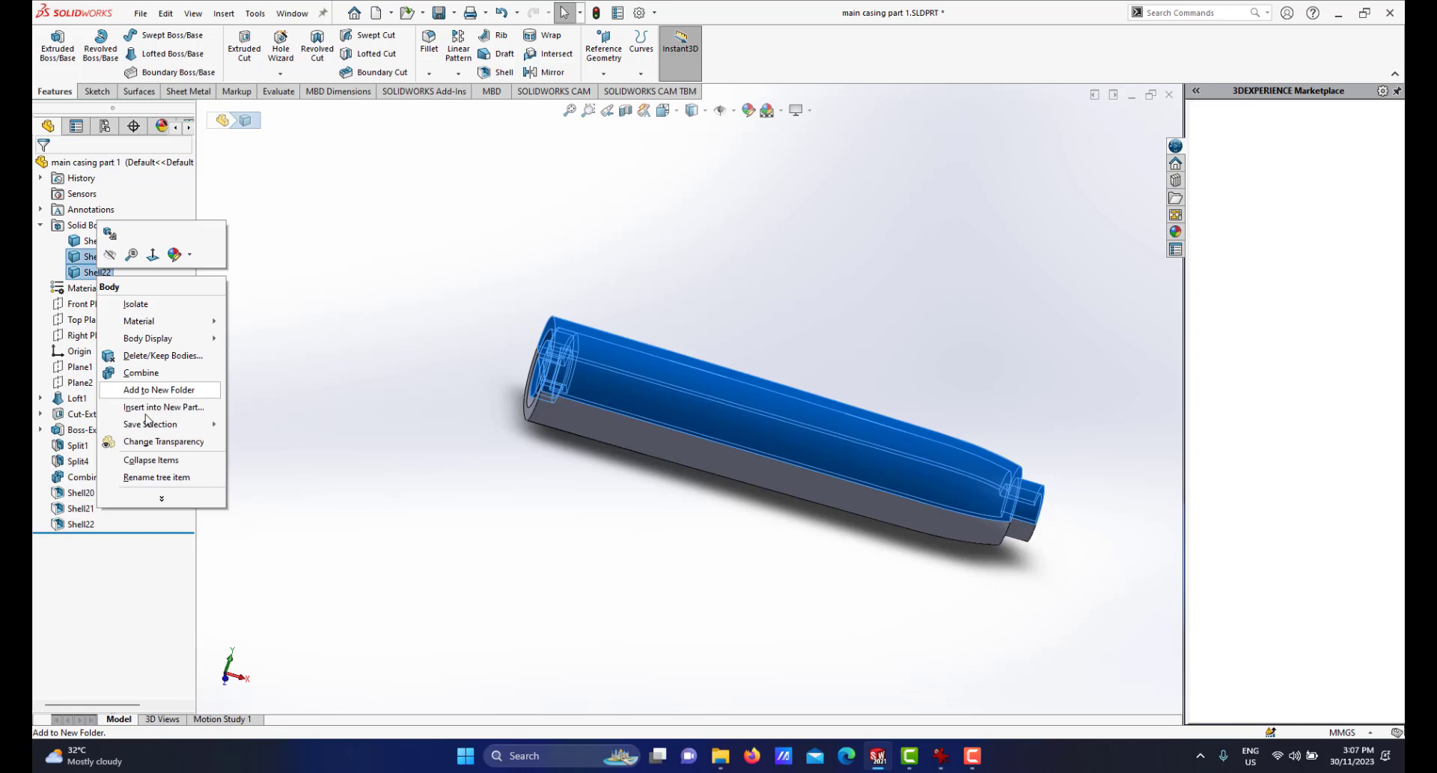
{"action": "left_click", "coordinate": [147, 307]}
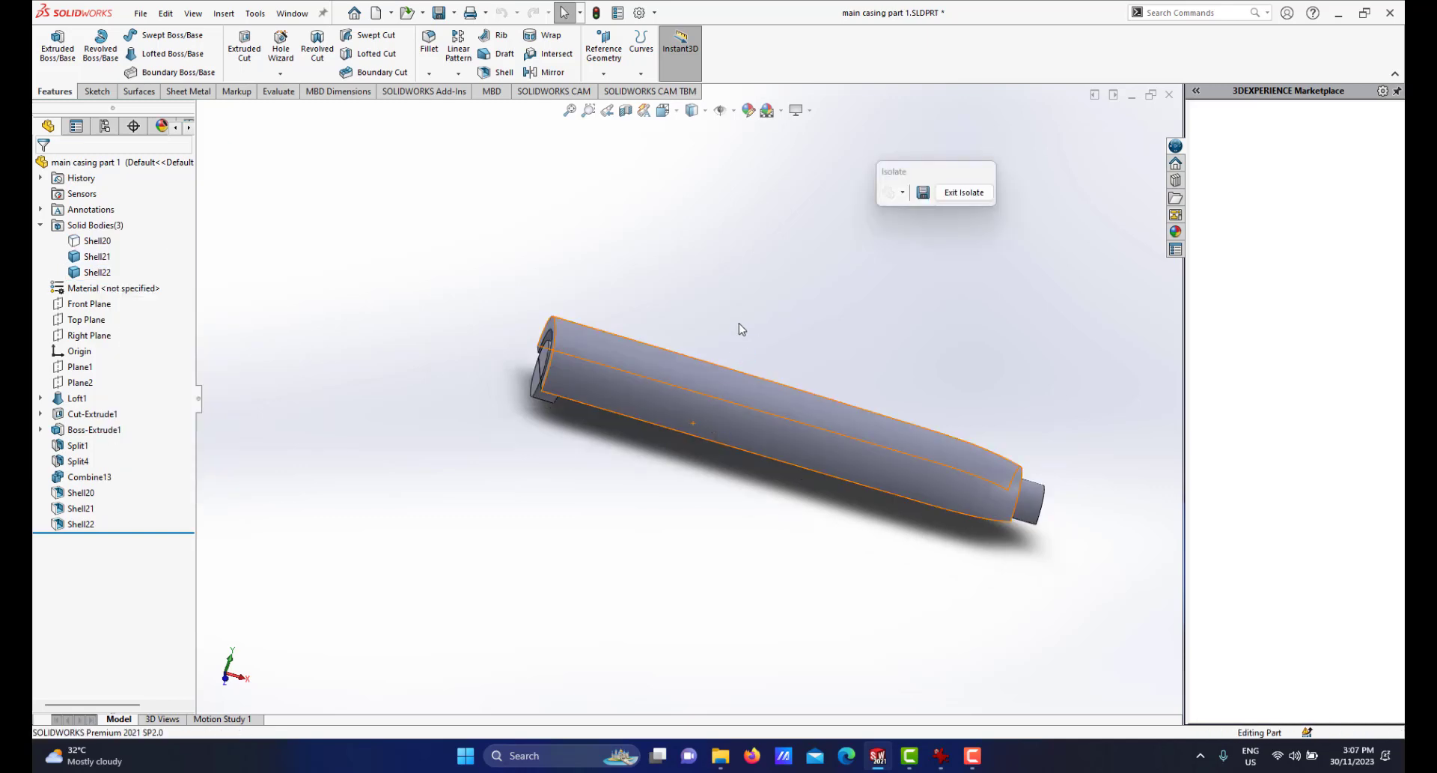
Combine the shelled upper half and the small half-round body into one solid body with the Add operation.
{"action": "middle_click_drag", "start_coordinate": [739, 328], "coordinate": [671, 340]}
{"action": "scroll", "coordinate": [704, 337], "scroll_direction": "down", "scroll_amount": 3}
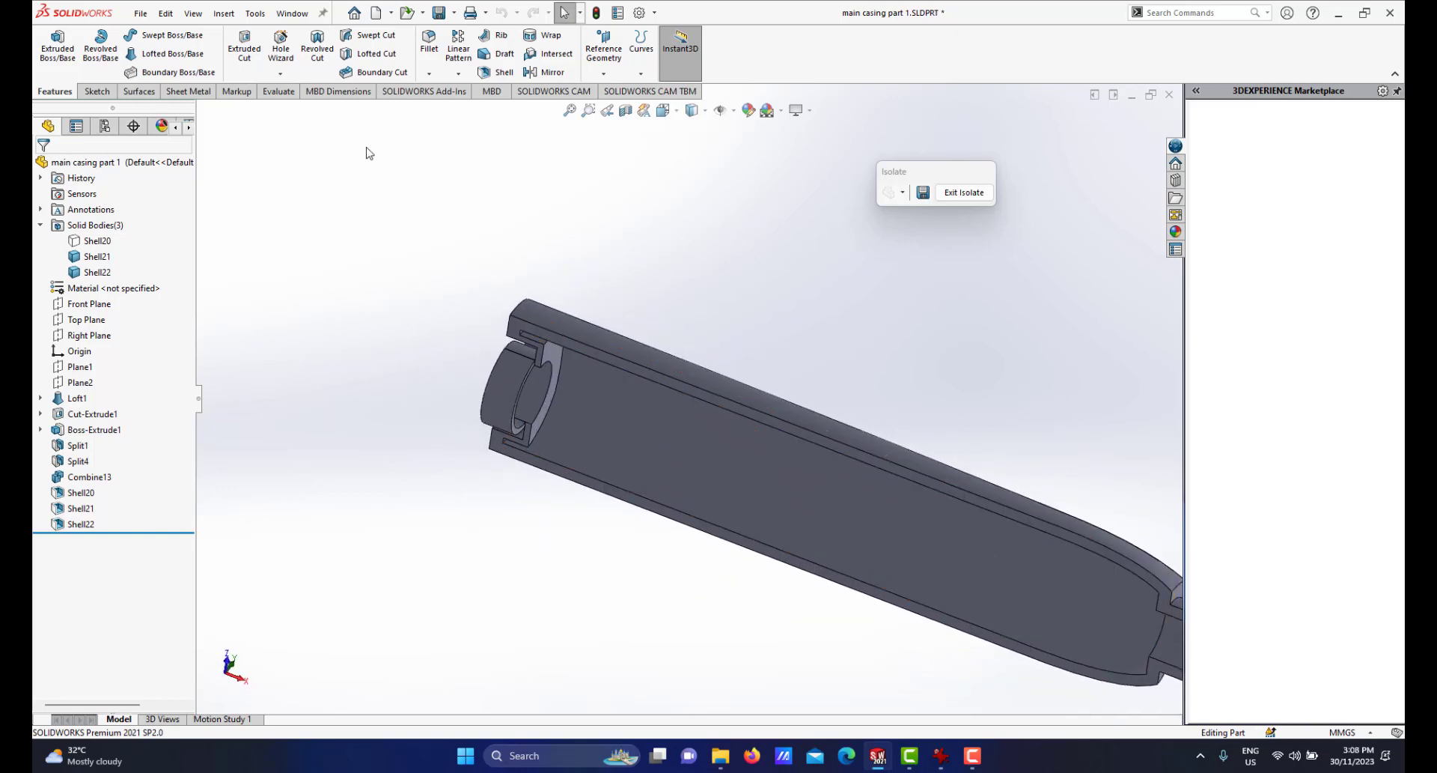
{"action": "middle_click_drag", "start_coordinate": [622, 431], "coordinate": [658, 338]}
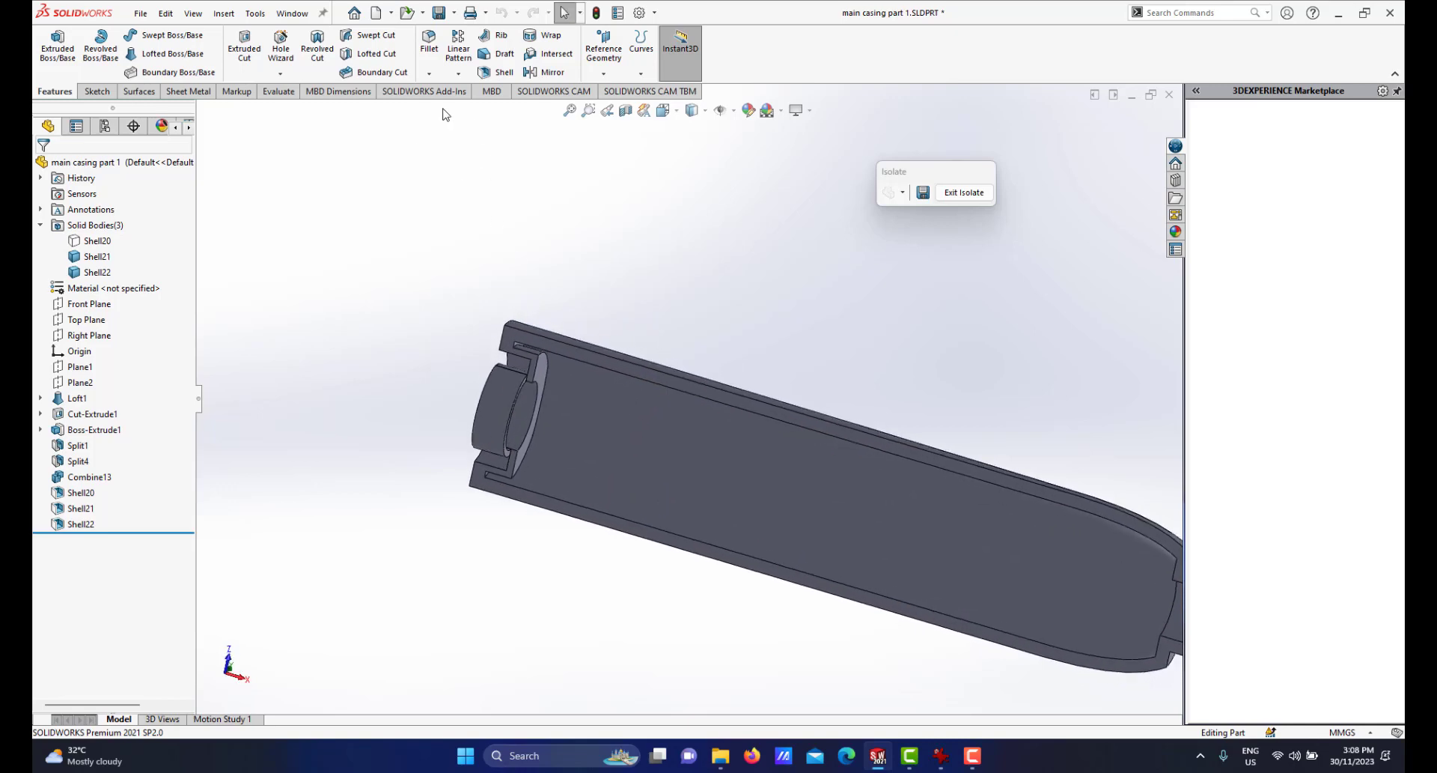
{"action": "left_click", "coordinate": [223, 14]}
{"action": "mouse_move", "coordinate": [237, 72]}
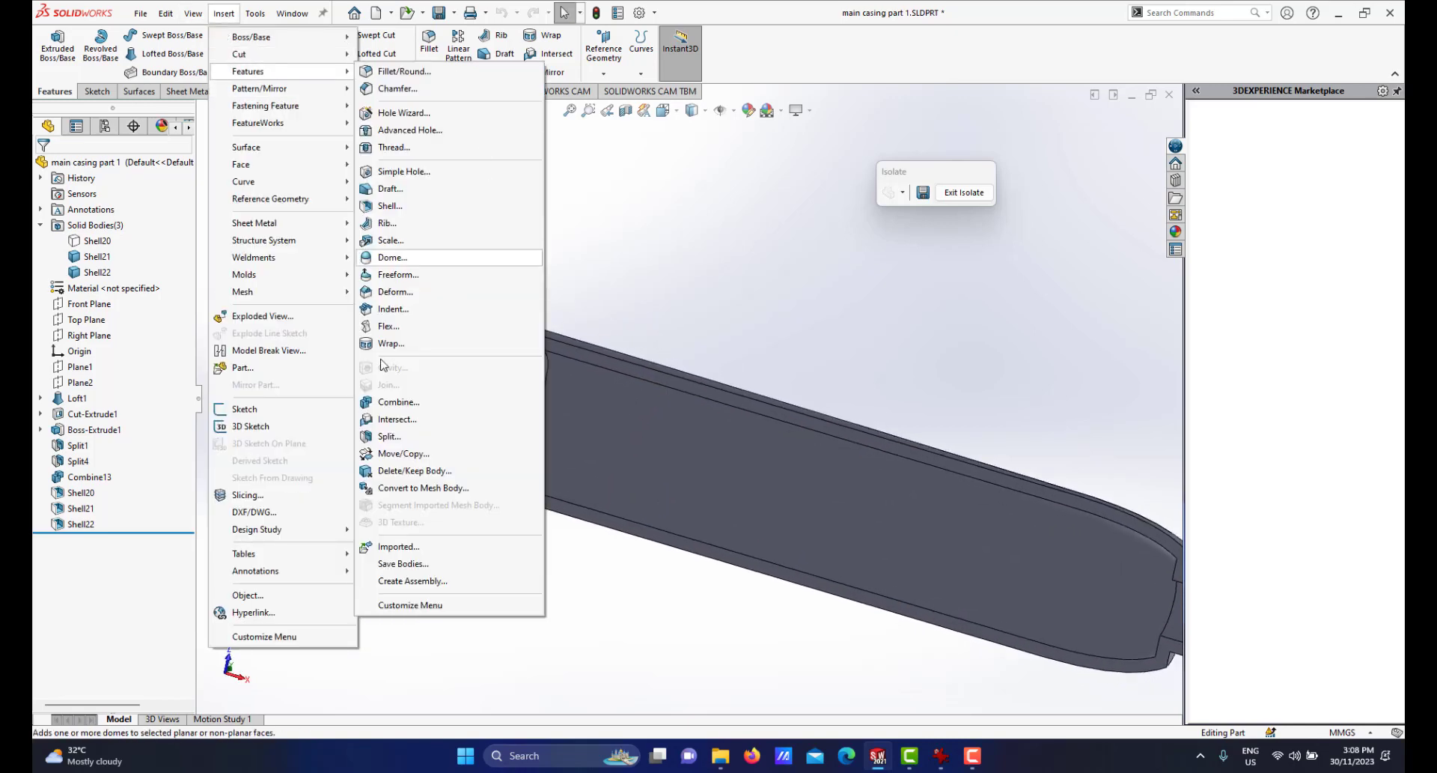
{"action": "left_click", "coordinate": [389, 416]}
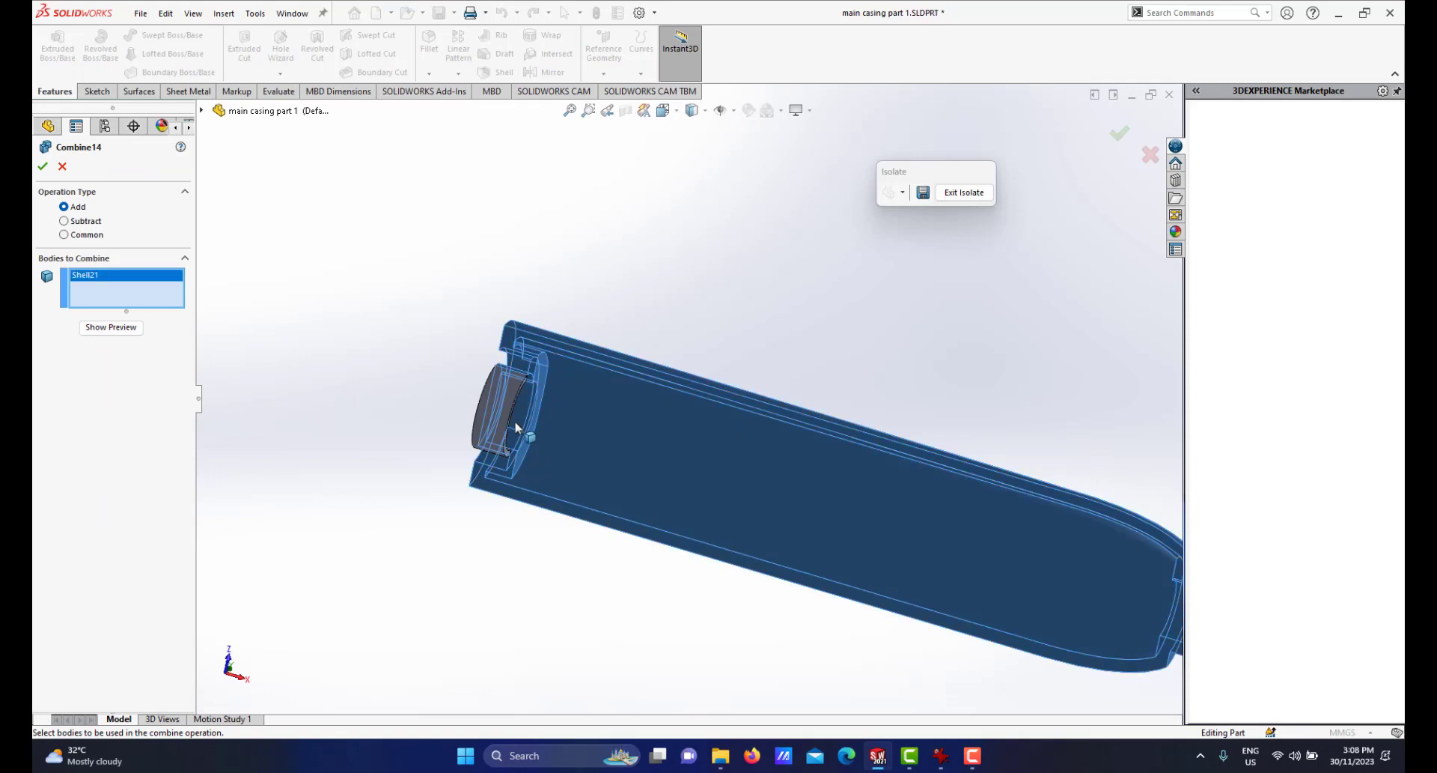
{"action": "left_click", "coordinate": [498, 407]}
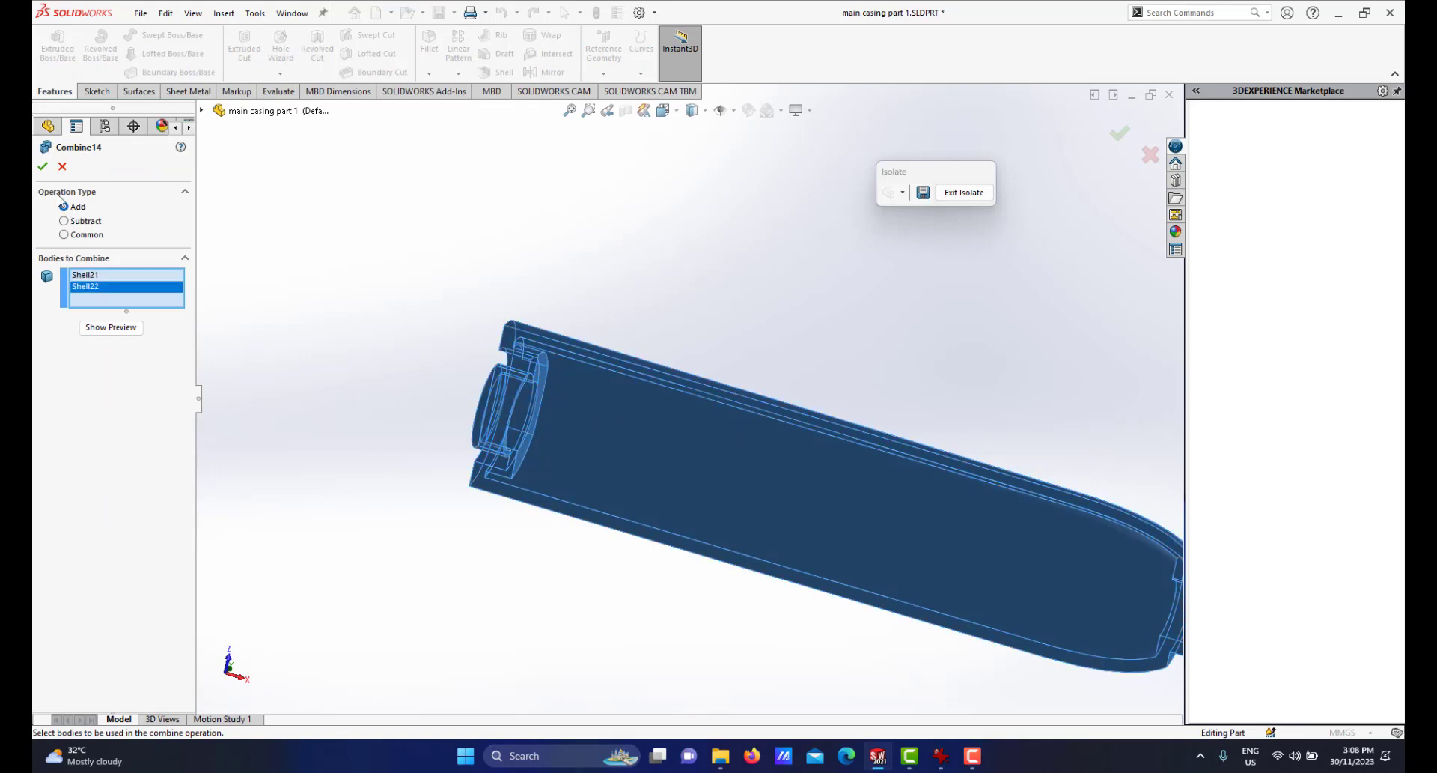
{"action": "key", "text": "Return"}
Exit the combined upper half's isolation and view the complete casing from the isometric direction, turned slightly towards its side.
{"action": "middle_click_drag", "start_coordinate": [658, 459], "coordinate": [678, 491]}
{"action": "scroll", "coordinate": [698, 482], "scroll_direction": "up", "scroll_amount": 6}
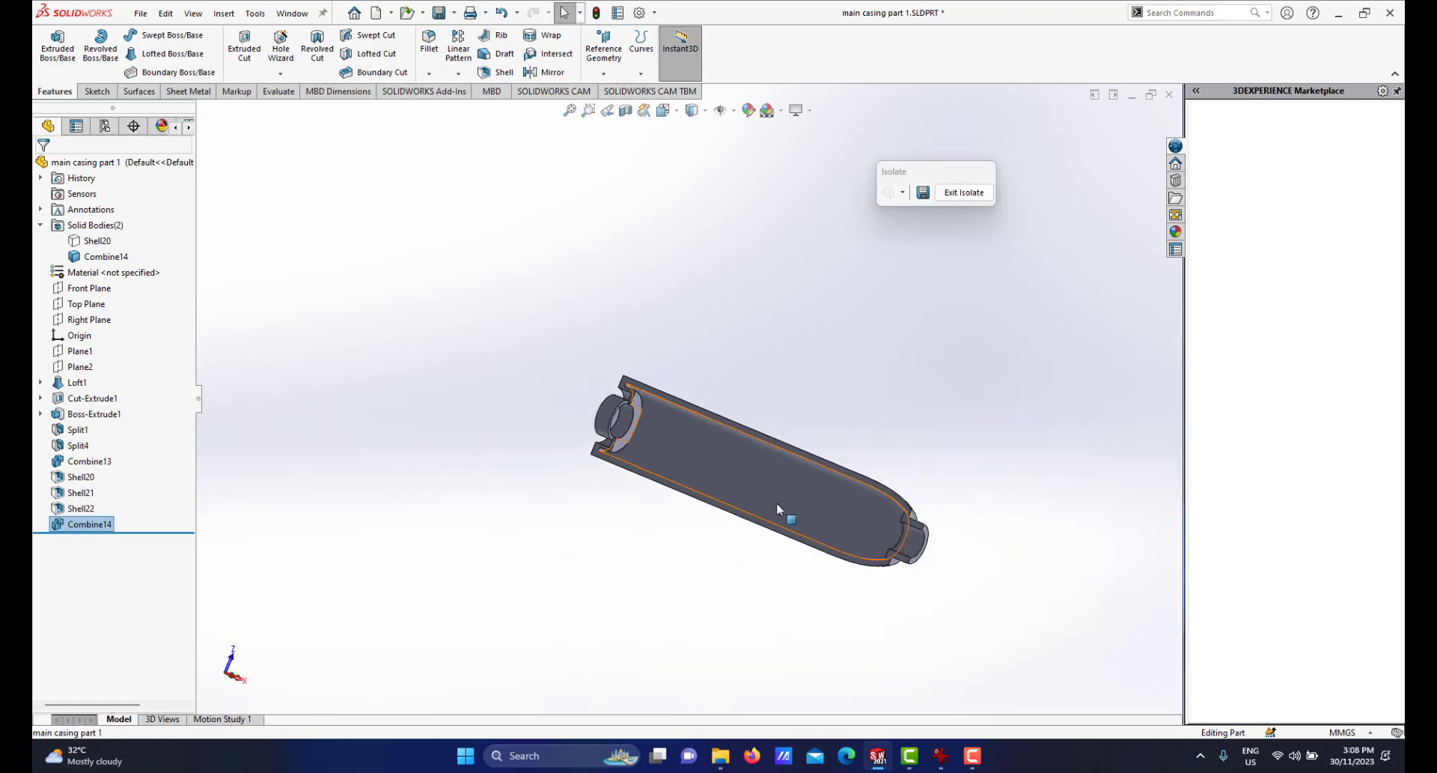
{"action": "middle_click_drag", "start_coordinate": [775, 502], "coordinate": [742, 554]}
{"action": "scroll", "coordinate": [756, 536], "scroll_direction": "down", "scroll_amount": 2}
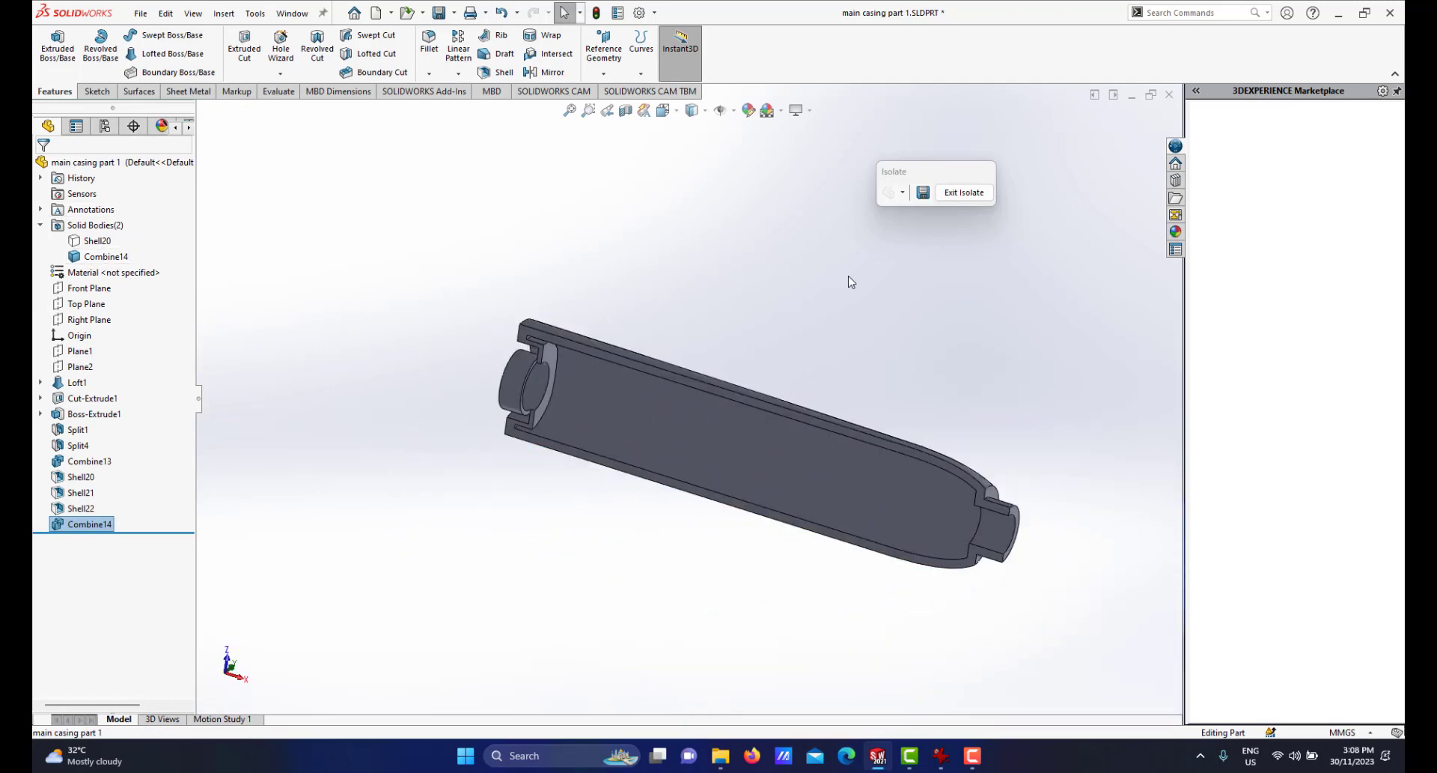
{"action": "left_click", "coordinate": [960, 193]}
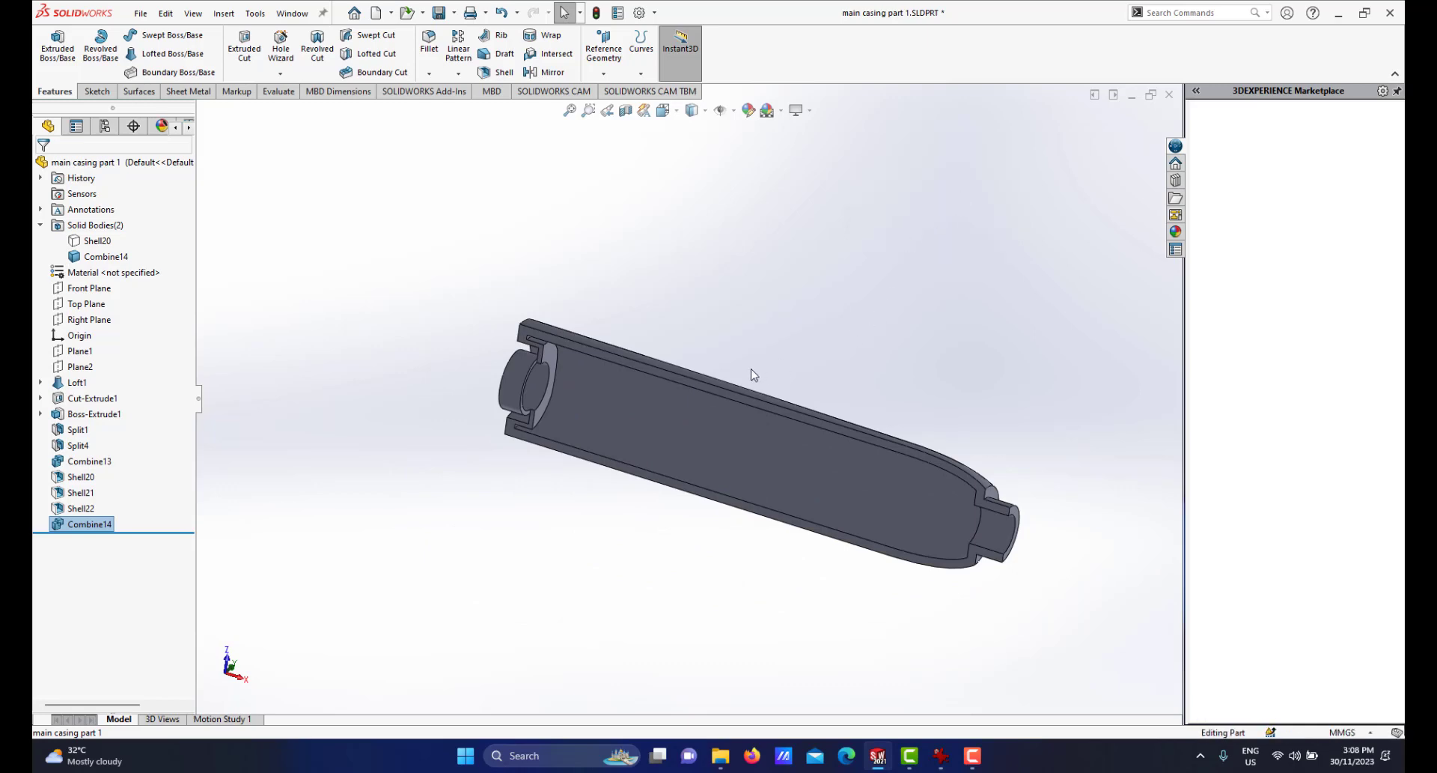
{"action": "middle_click_drag", "start_coordinate": [733, 405], "coordinate": [850, 490]}
{"action": "key", "text": "space"}
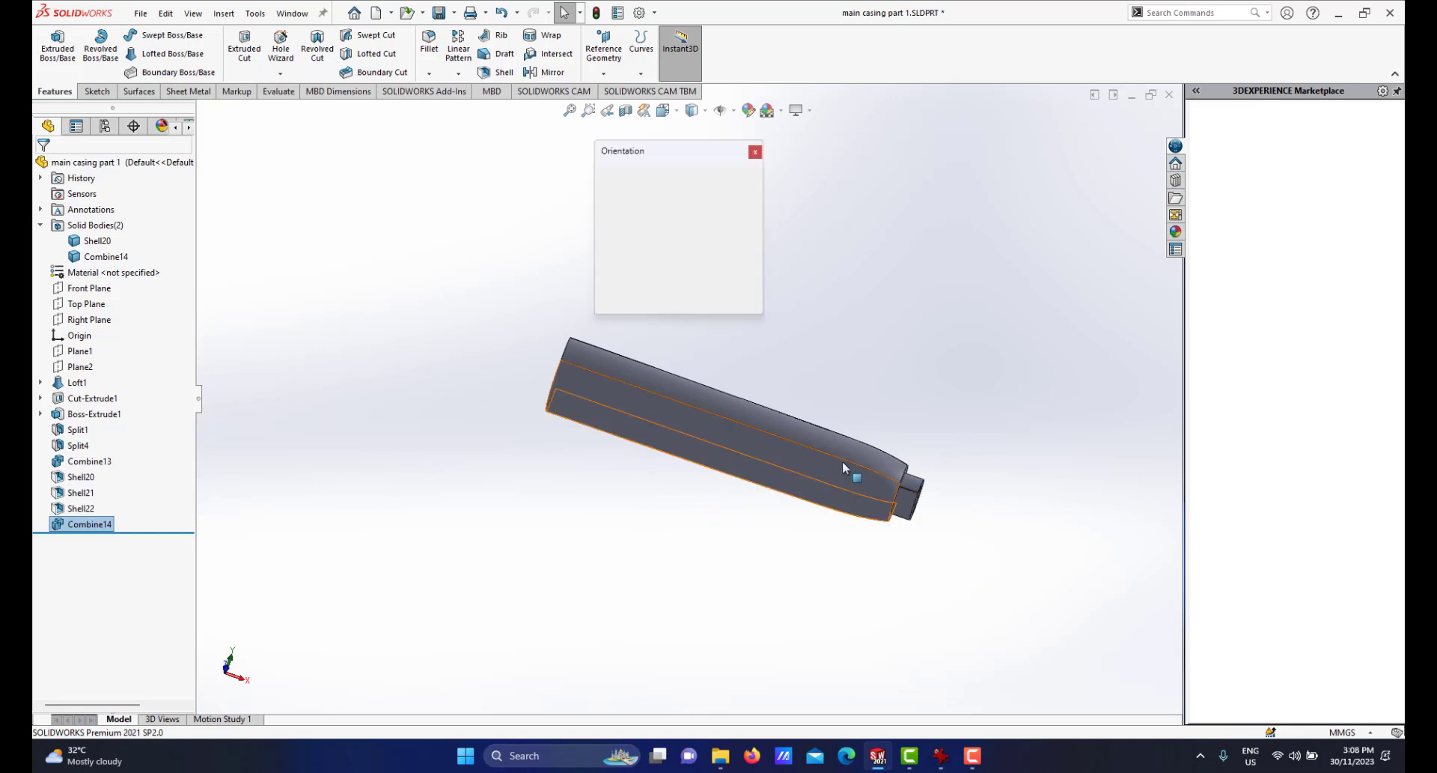
{"action": "left_click", "coordinate": [741, 198]}
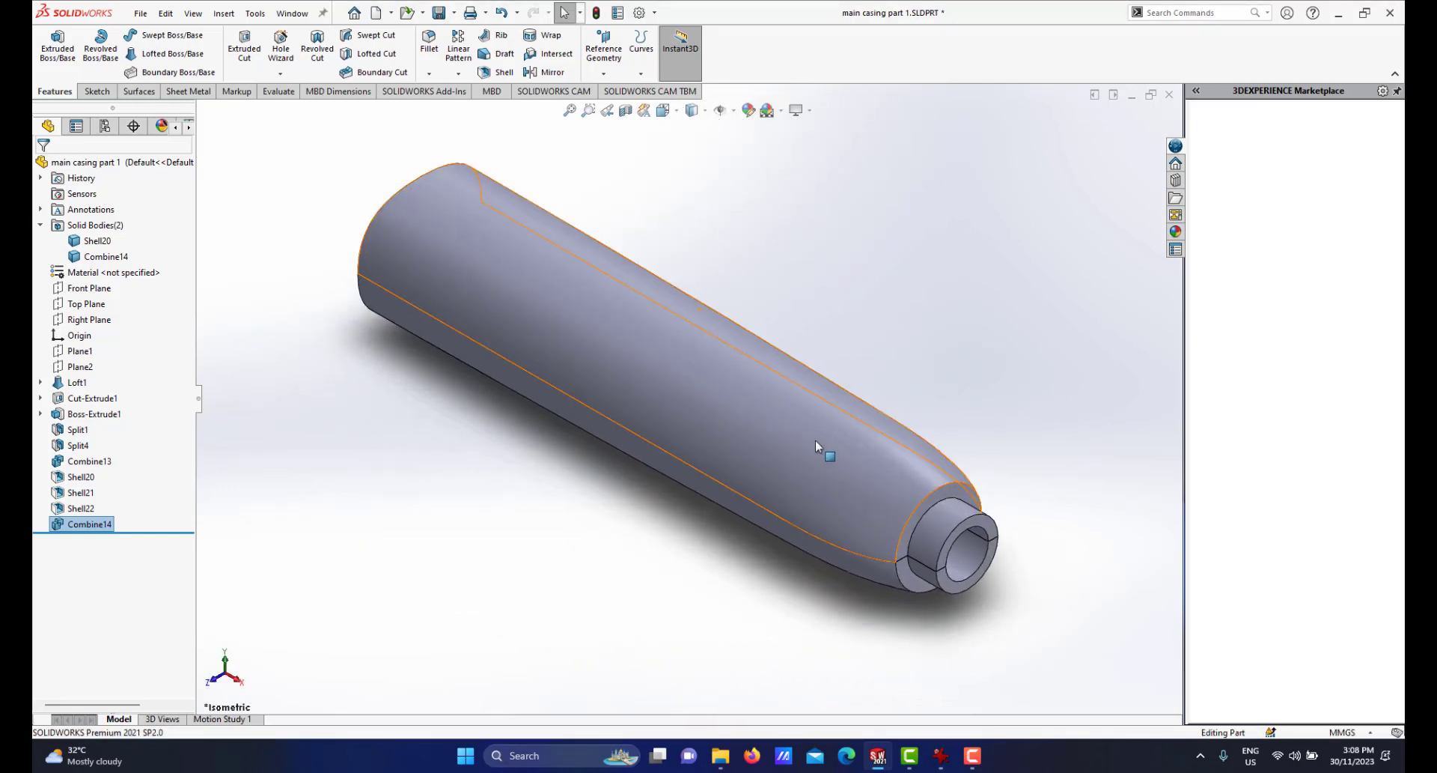
{"action": "middle_click_drag", "start_coordinate": [607, 357], "coordinate": [693, 374]}
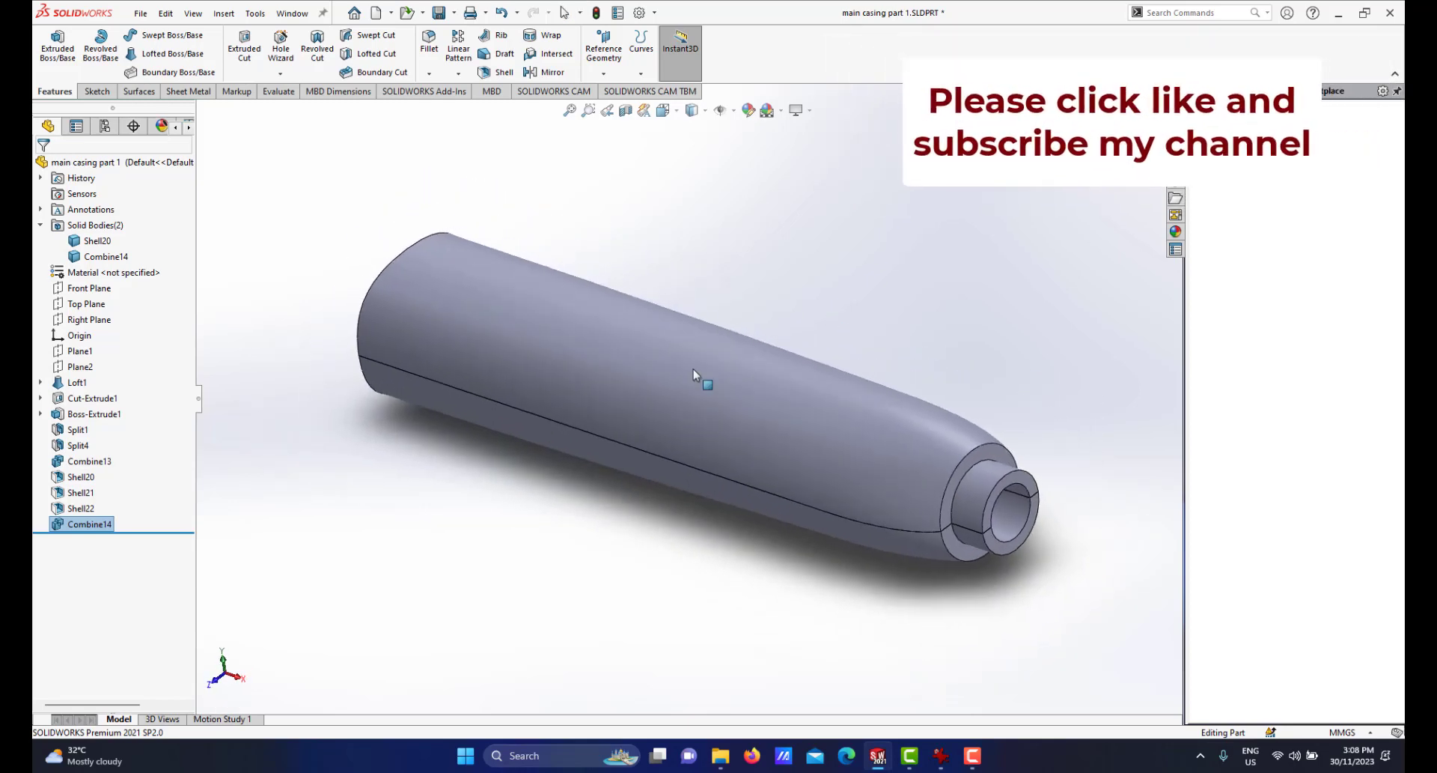
Start a section view of the casing at the Front Plane and switch the cutting plane to the Right Plane.
{"action": "left_click", "coordinate": [626, 110]}
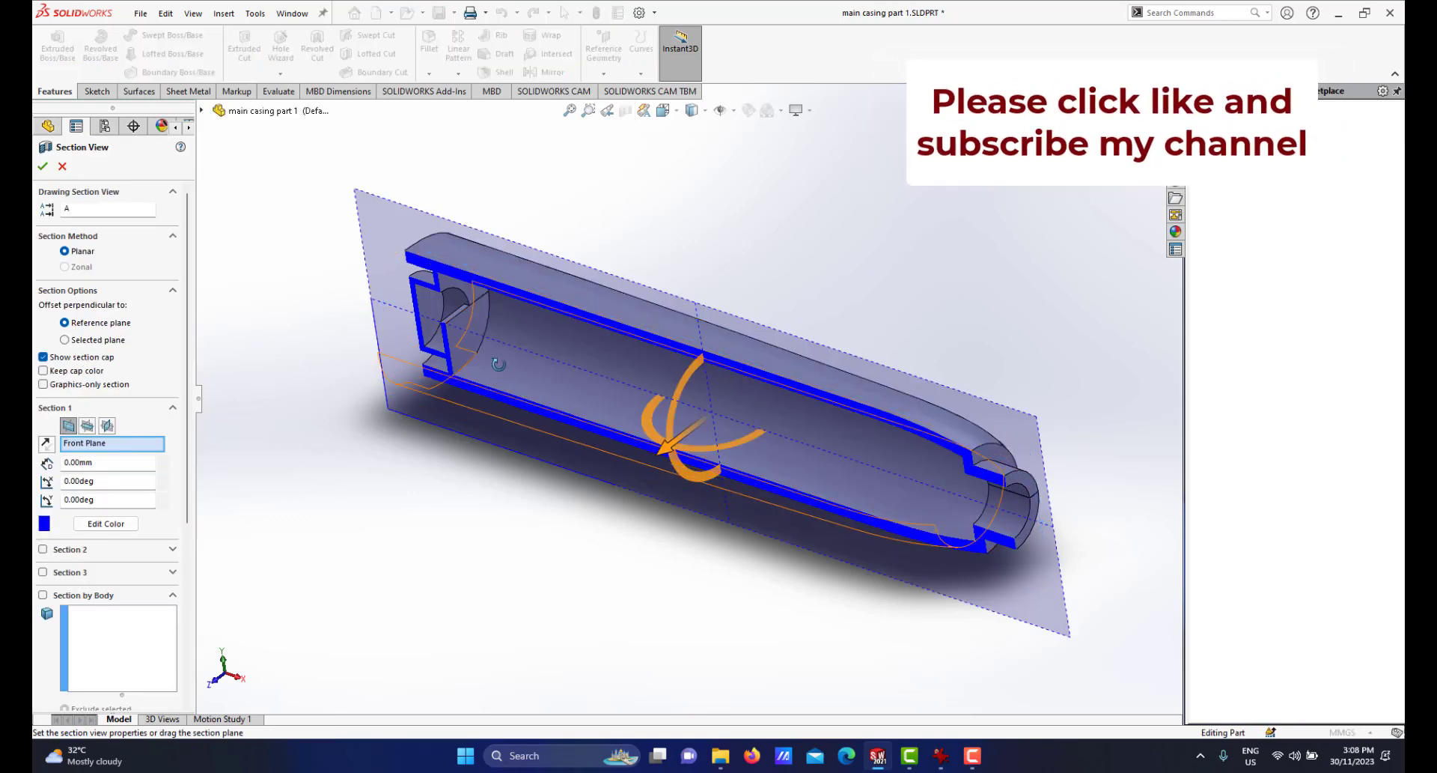
{"action": "middle_click_drag", "start_coordinate": [466, 380], "coordinate": [489, 373]}
{"action": "left_click", "coordinate": [107, 425]}
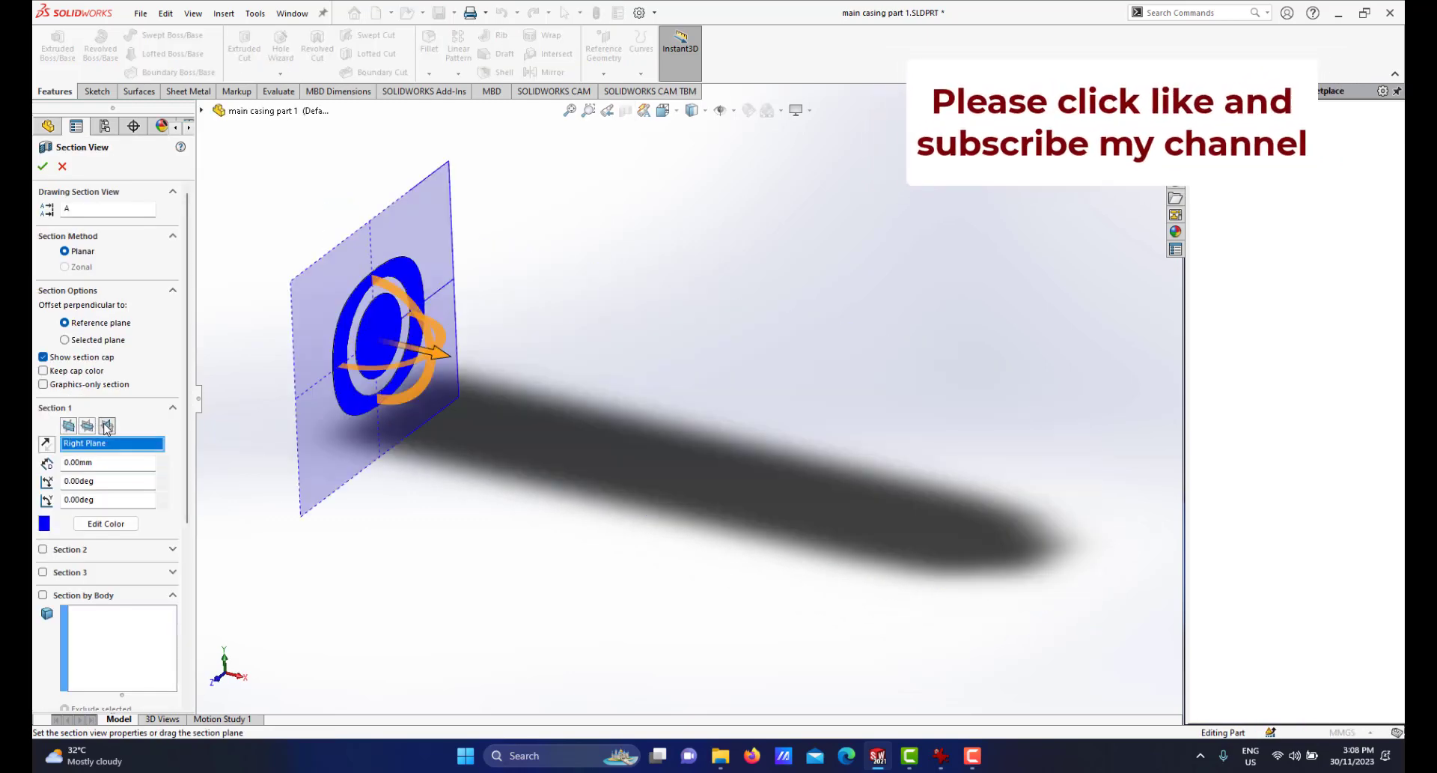